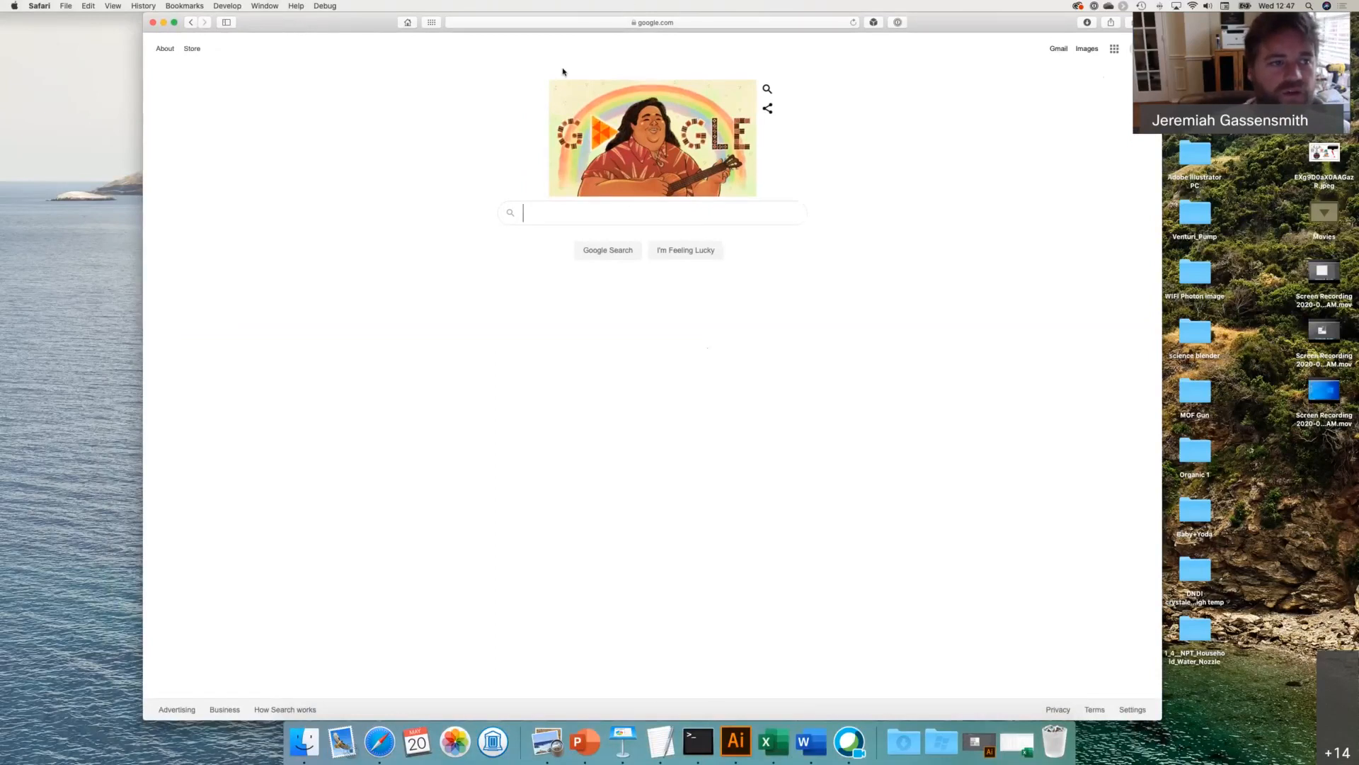
- Close the browser window and move the three screen recording files on the desktop to the trash
click(153, 23)
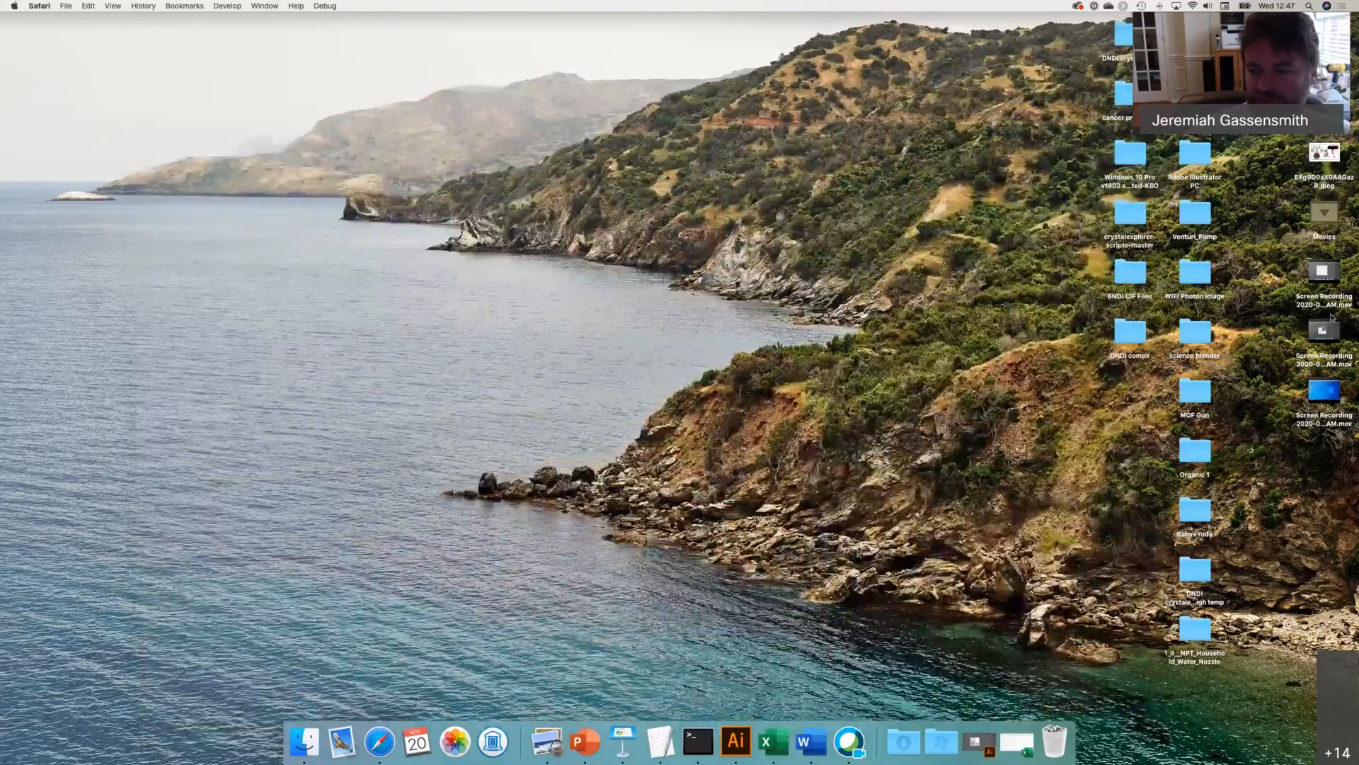
drag(1283, 257, 1357, 413)
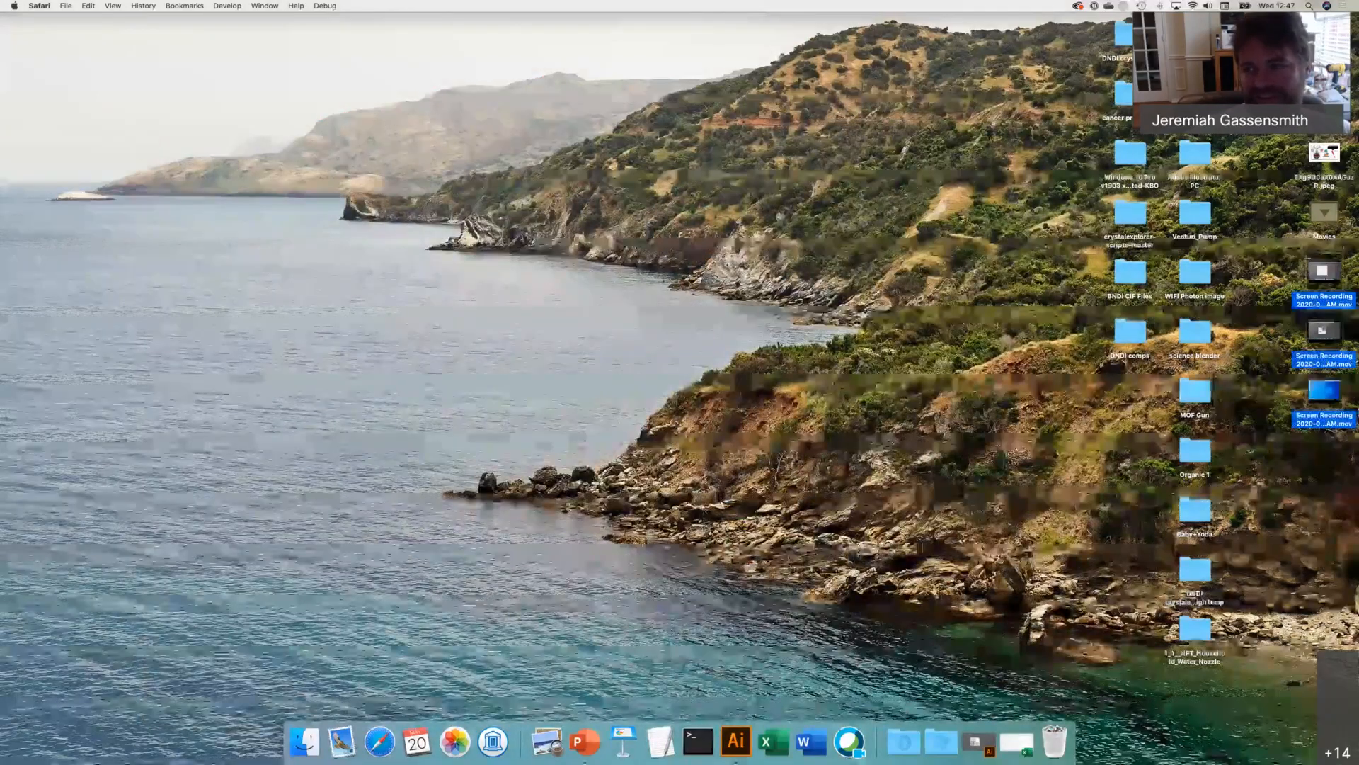
key(super+BackSpace)
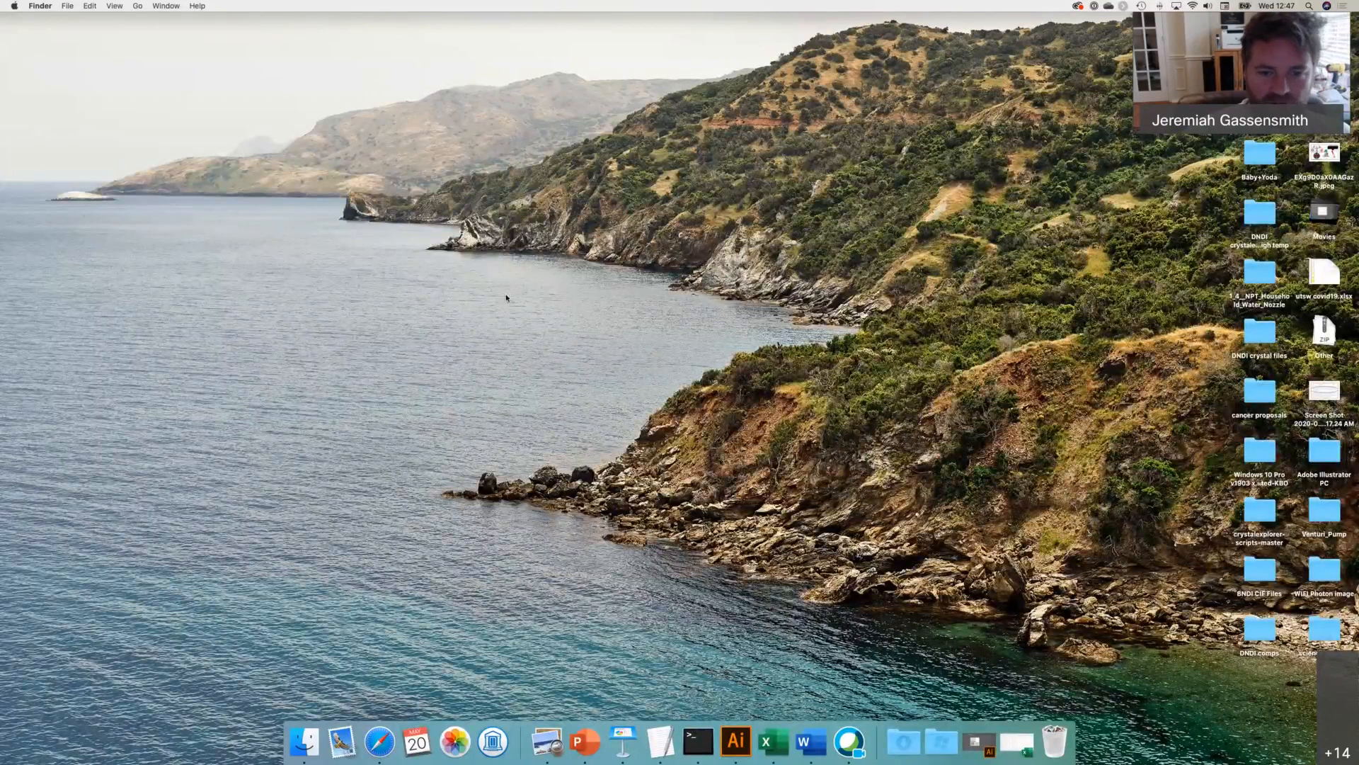
- Open a new Finder window and browse OneDrive to the Software folder inside Research
key(super+n)
click(609, 345)
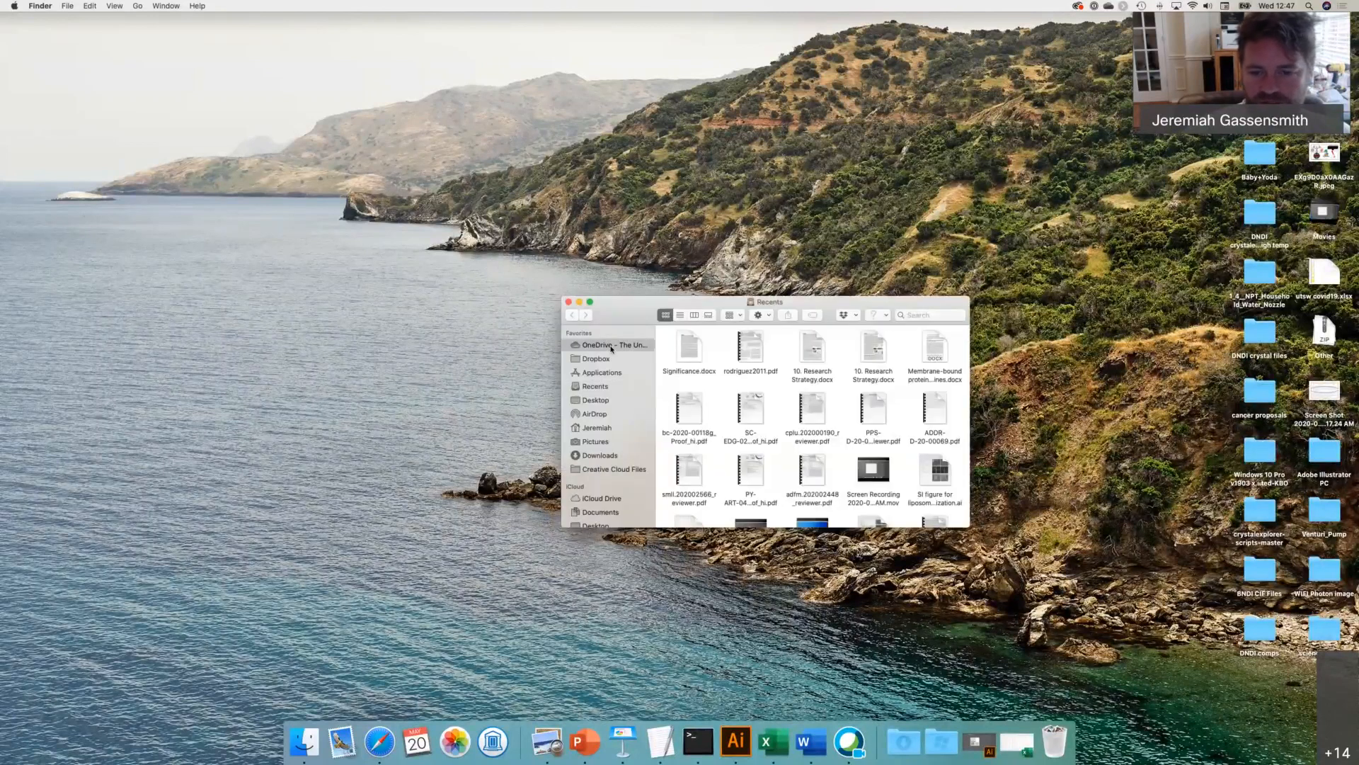
click(722, 345)
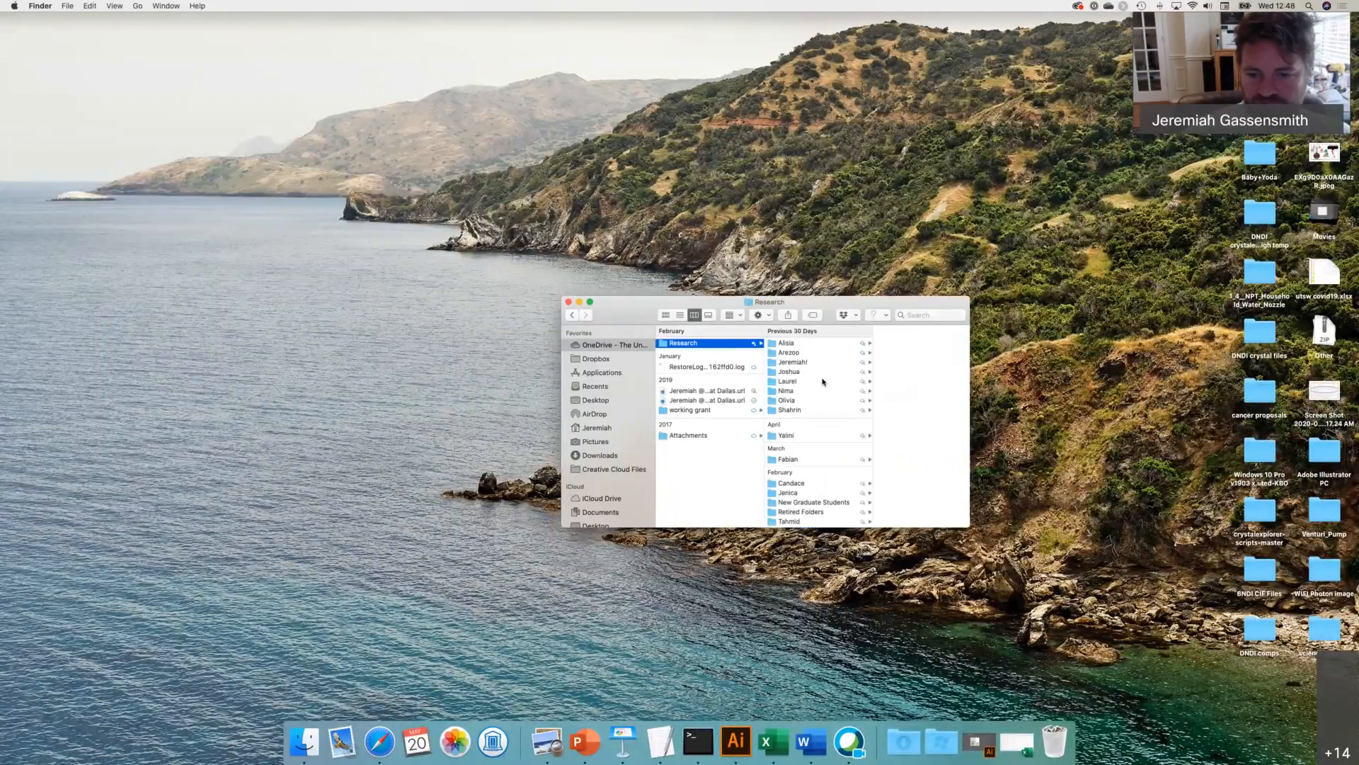
scroll(812, 473, down, 2)
scroll(812, 474, up, 2)
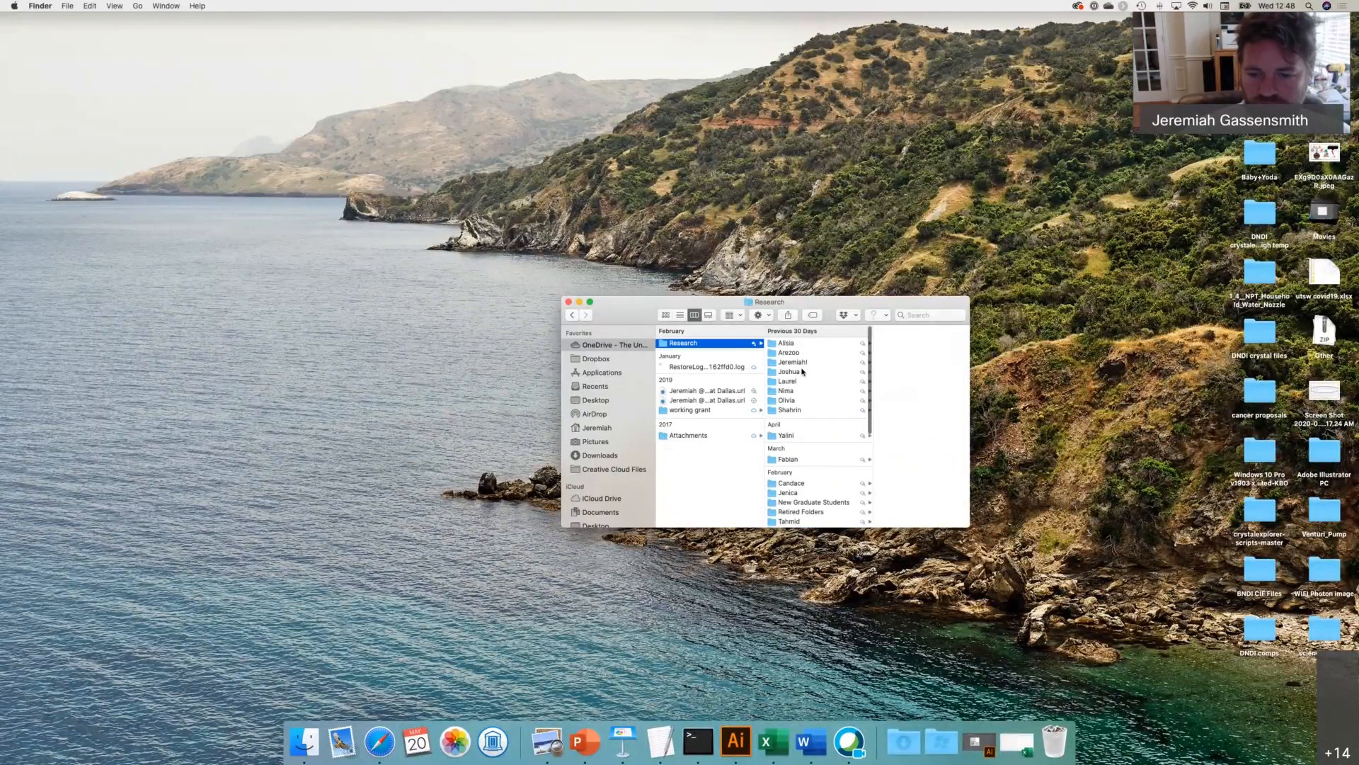
scroll(809, 457, down, 3)
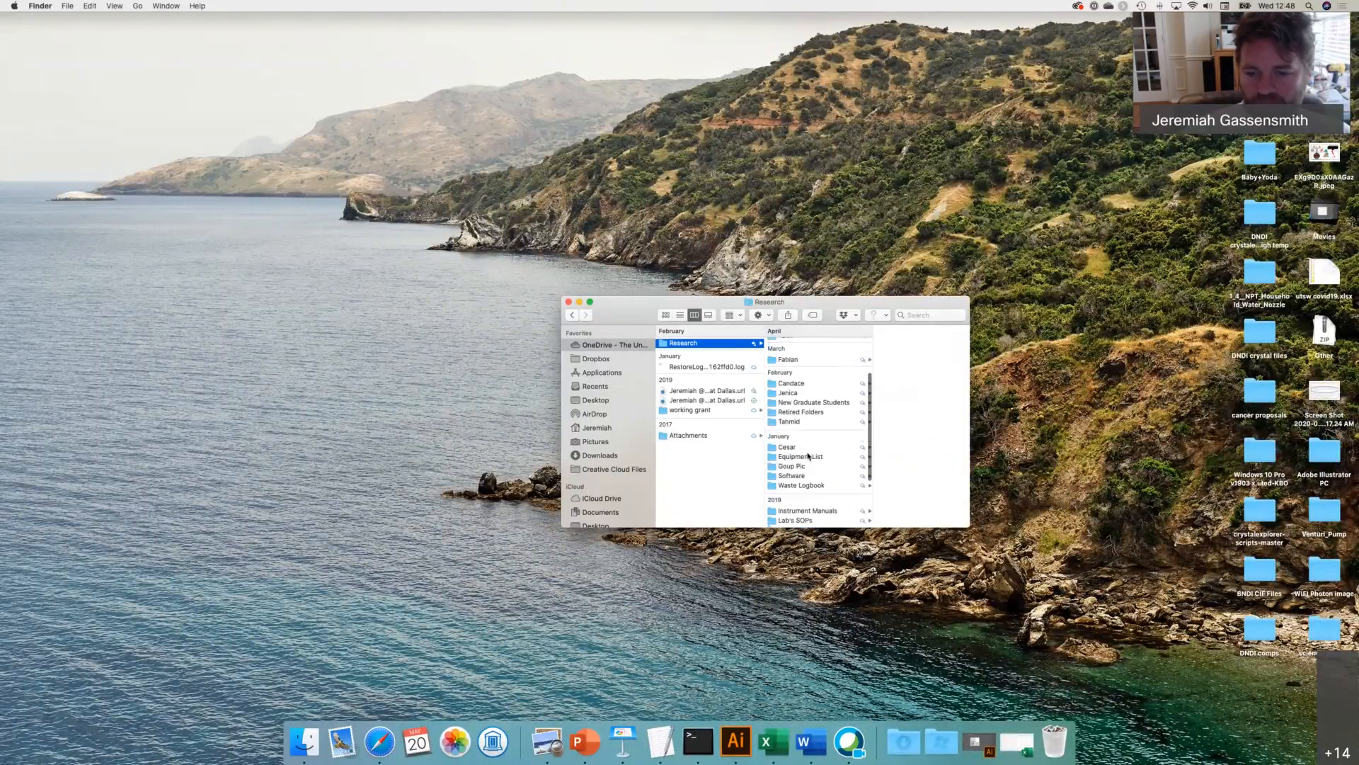
scroll(808, 457, down, 1)
click(804, 471)
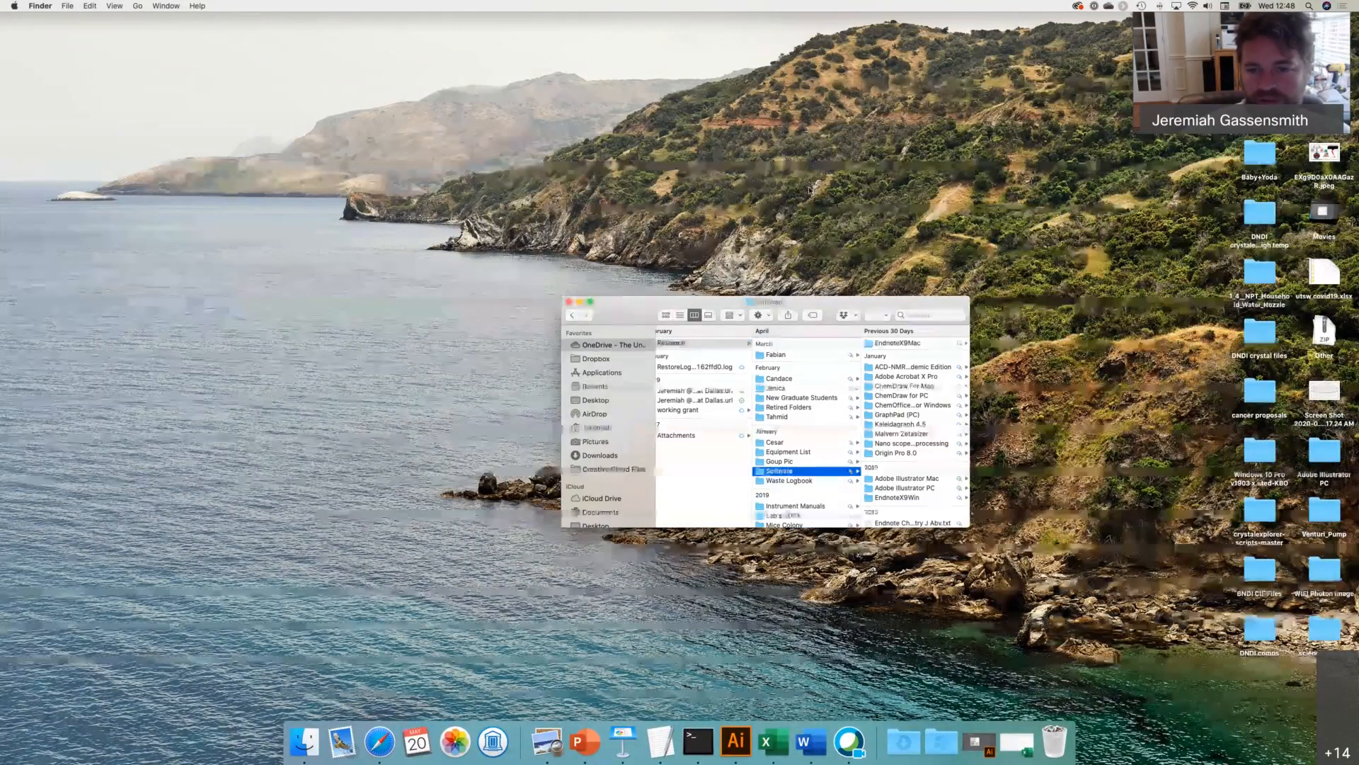
- View the Adobe Illustrator Mac and Adobe Illustrator PC folders and select the PC installer archive, widening the window for a better view
drag(829, 303, 670, 238)
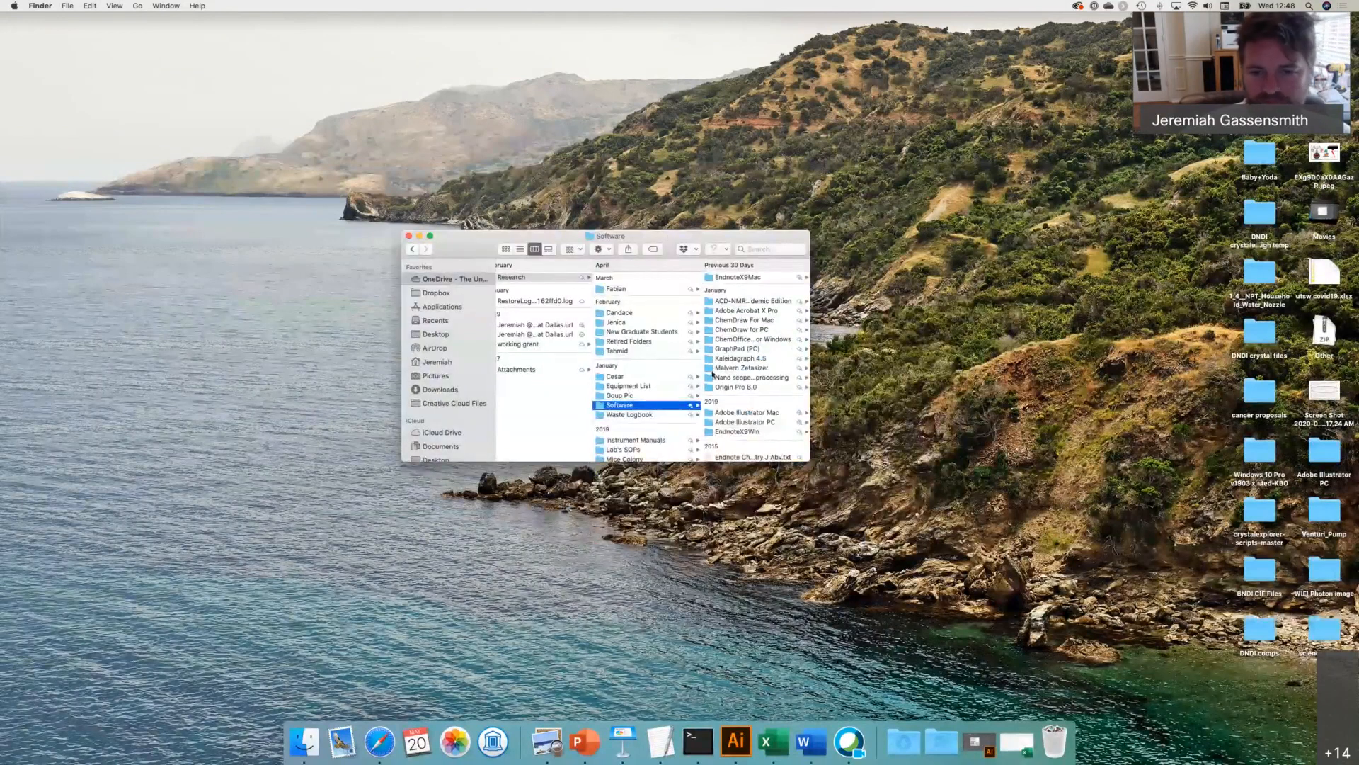
drag(737, 243, 718, 232)
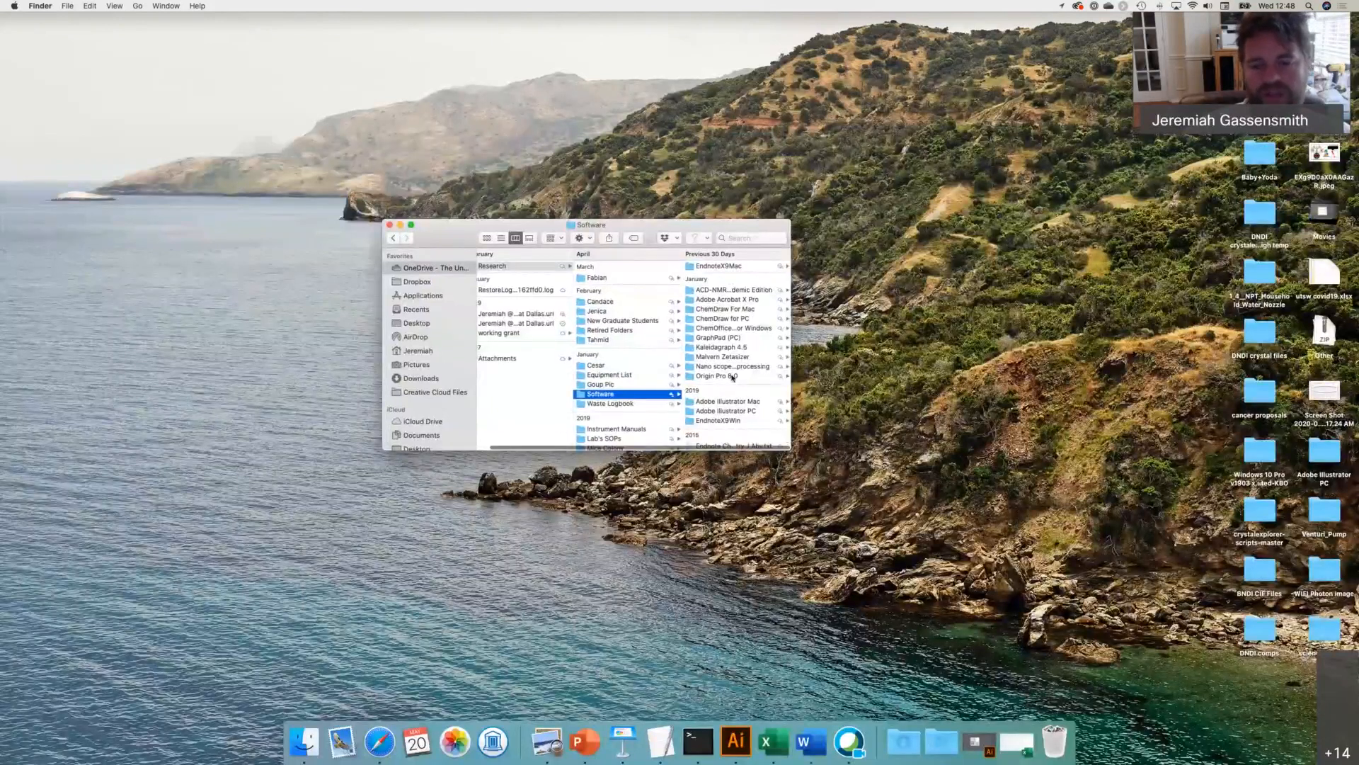
click(731, 401)
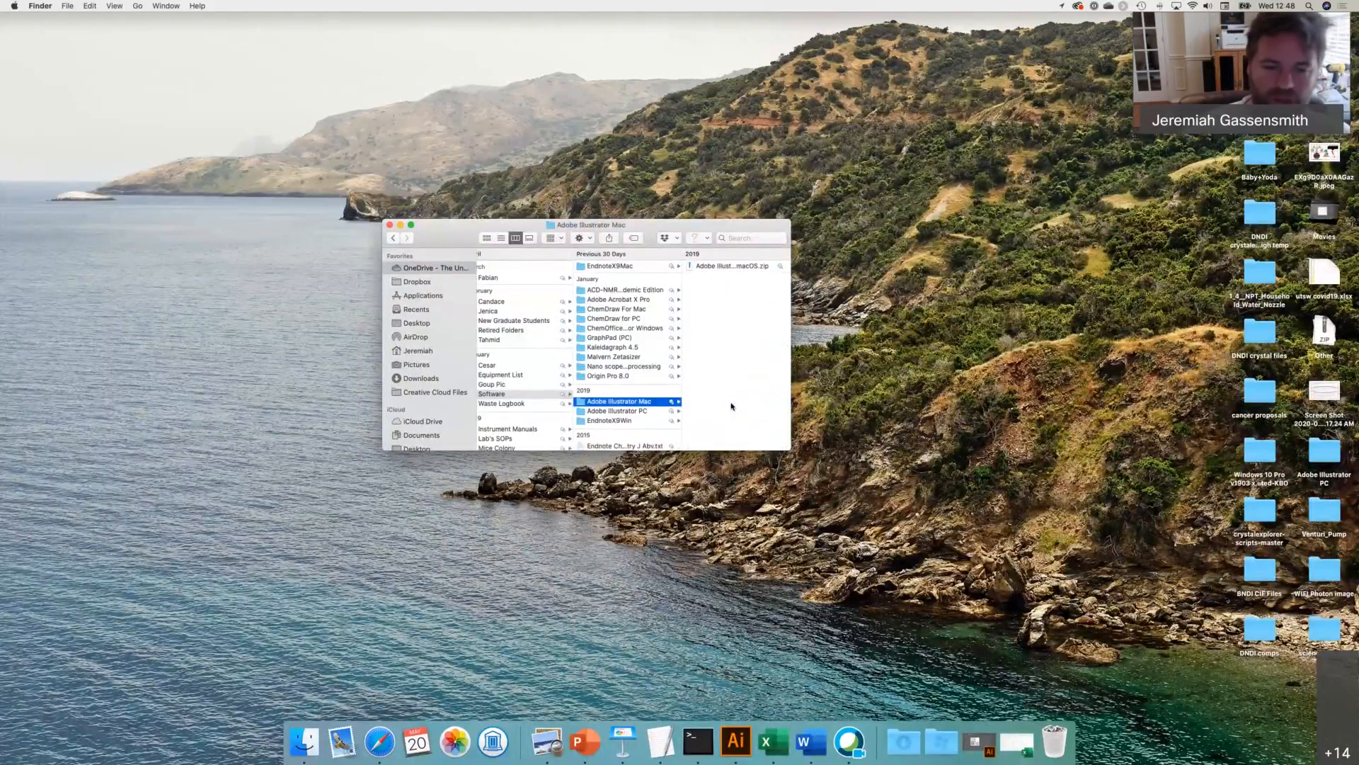
click(641, 412)
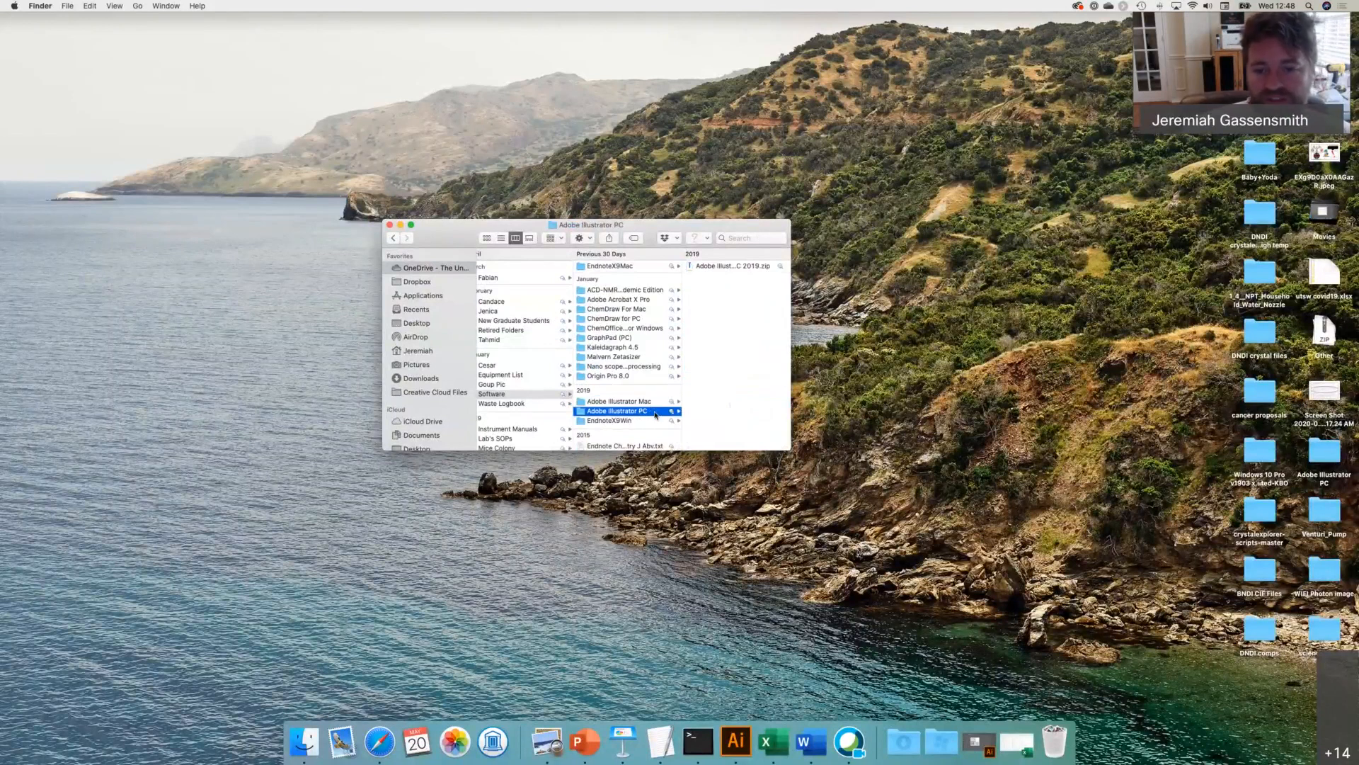
drag(791, 352, 897, 351)
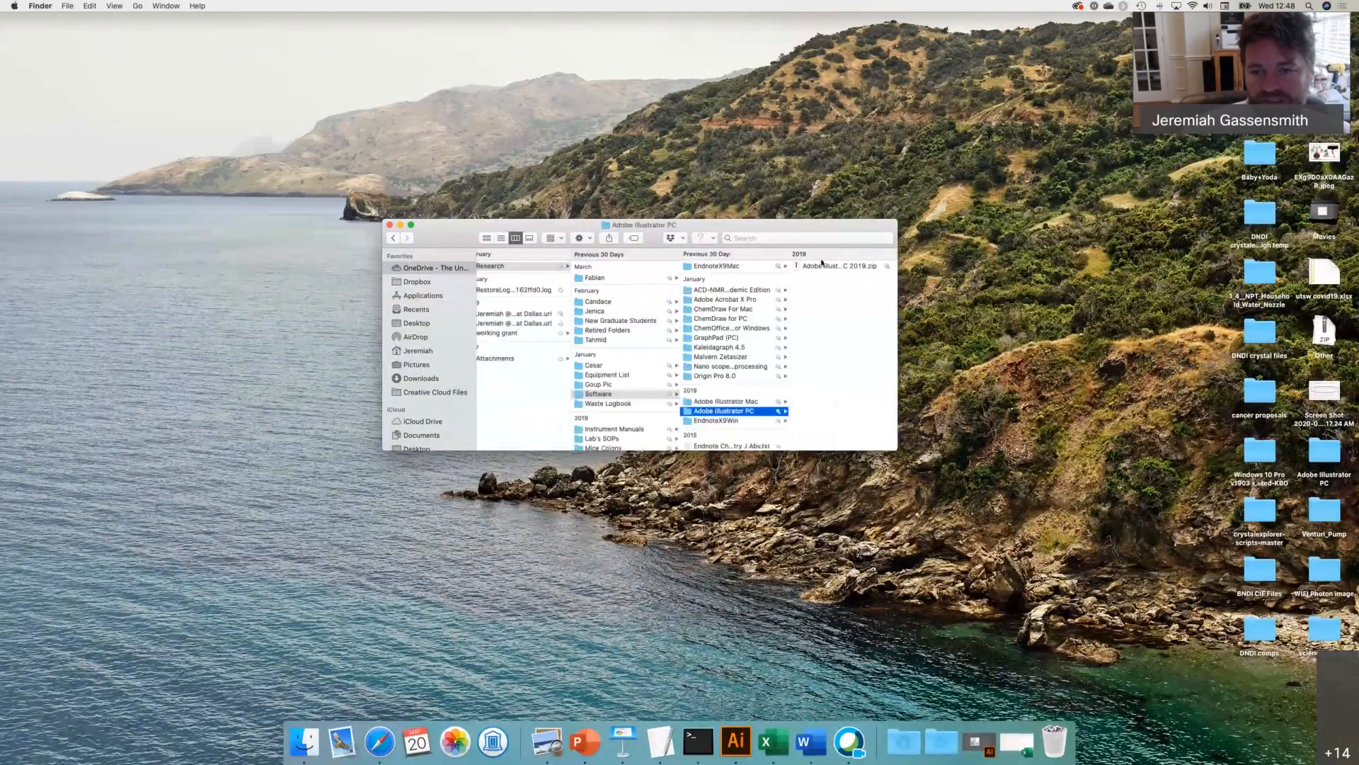
click(830, 269)
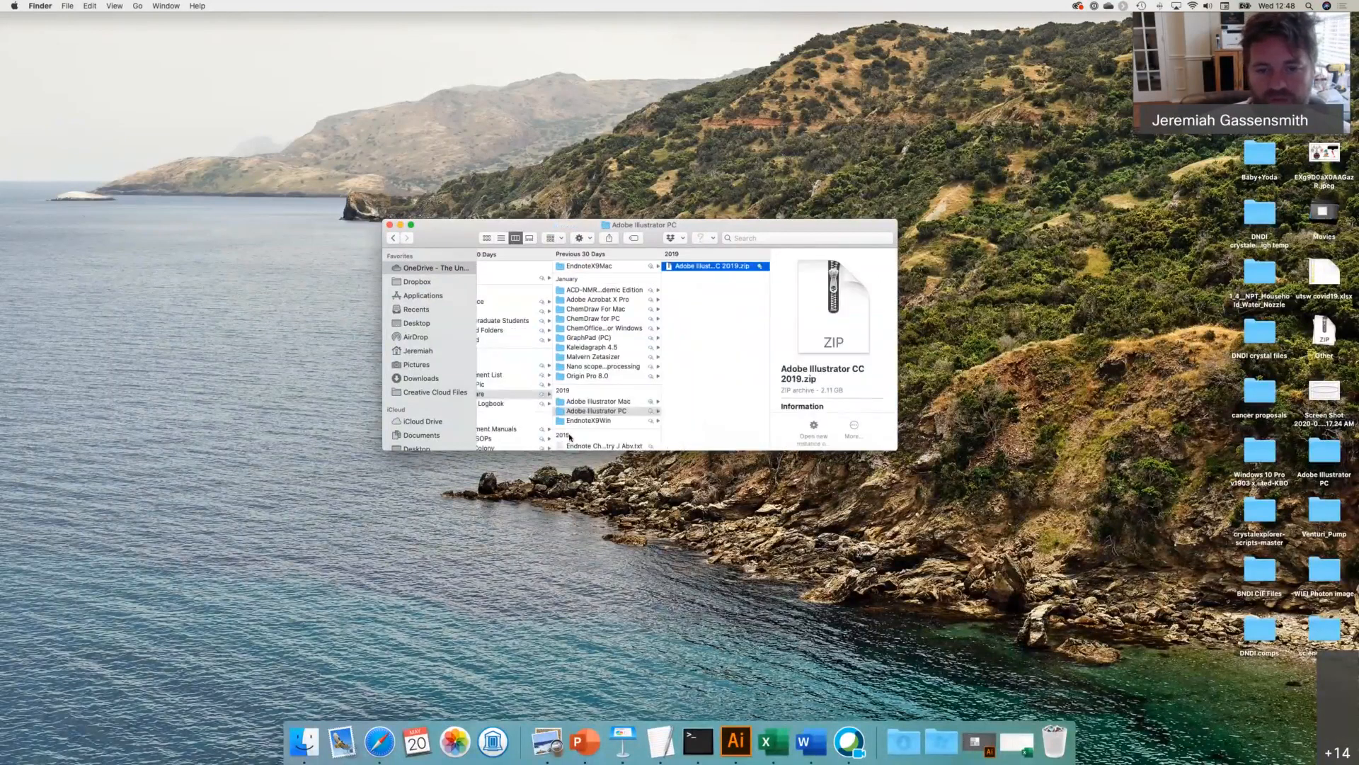
- Examine the zip archives in the Adobe Illustrator Mac and PC folders to compare the two installers
click(623, 401)
key(Right)
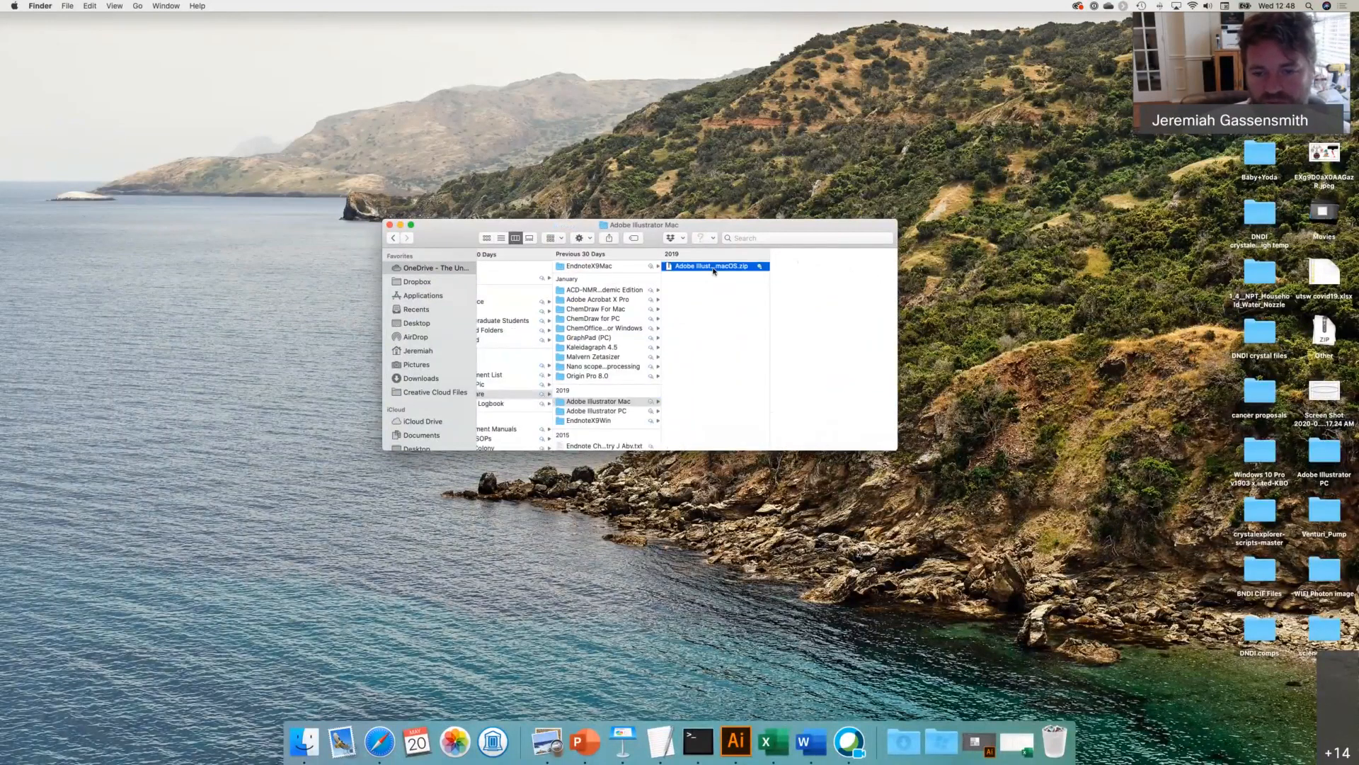
click(594, 410)
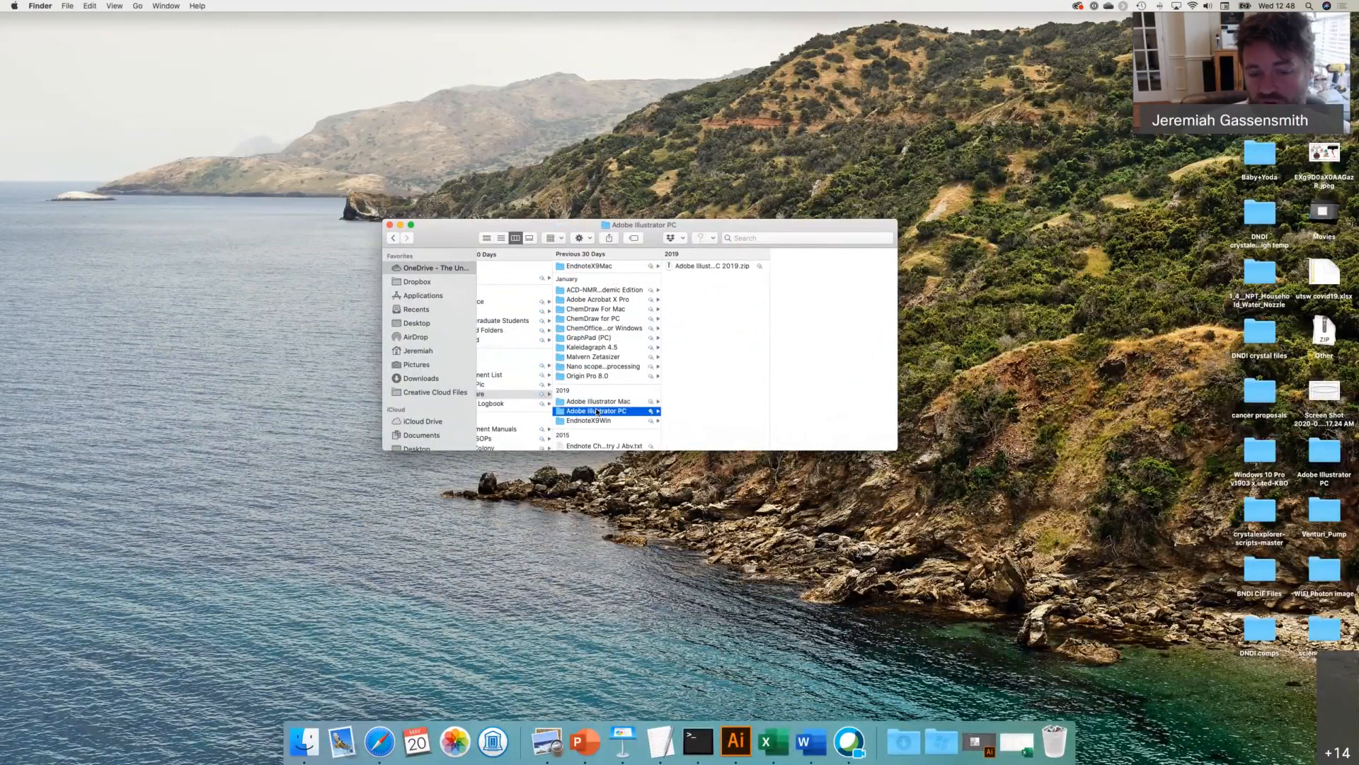
click(728, 266)
click(728, 266)
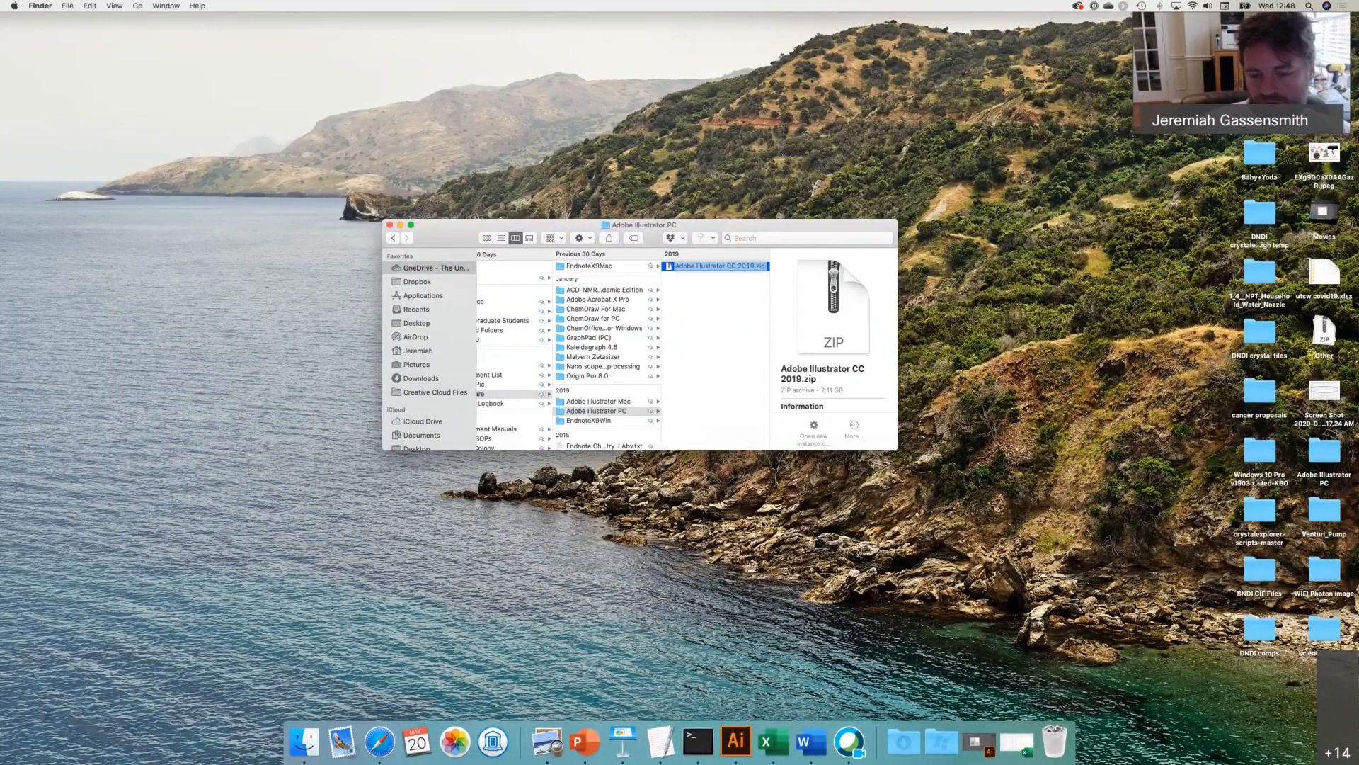
click(679, 257)
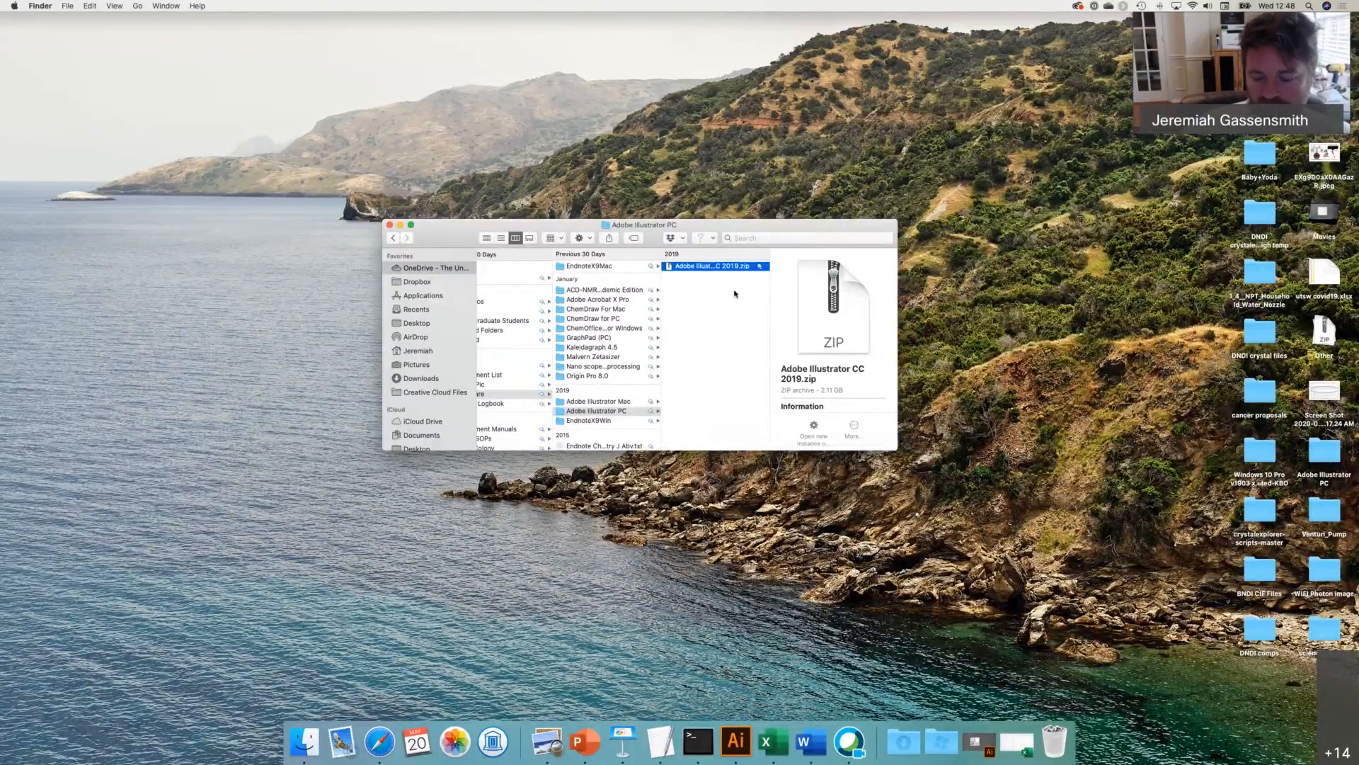
click(732, 268)
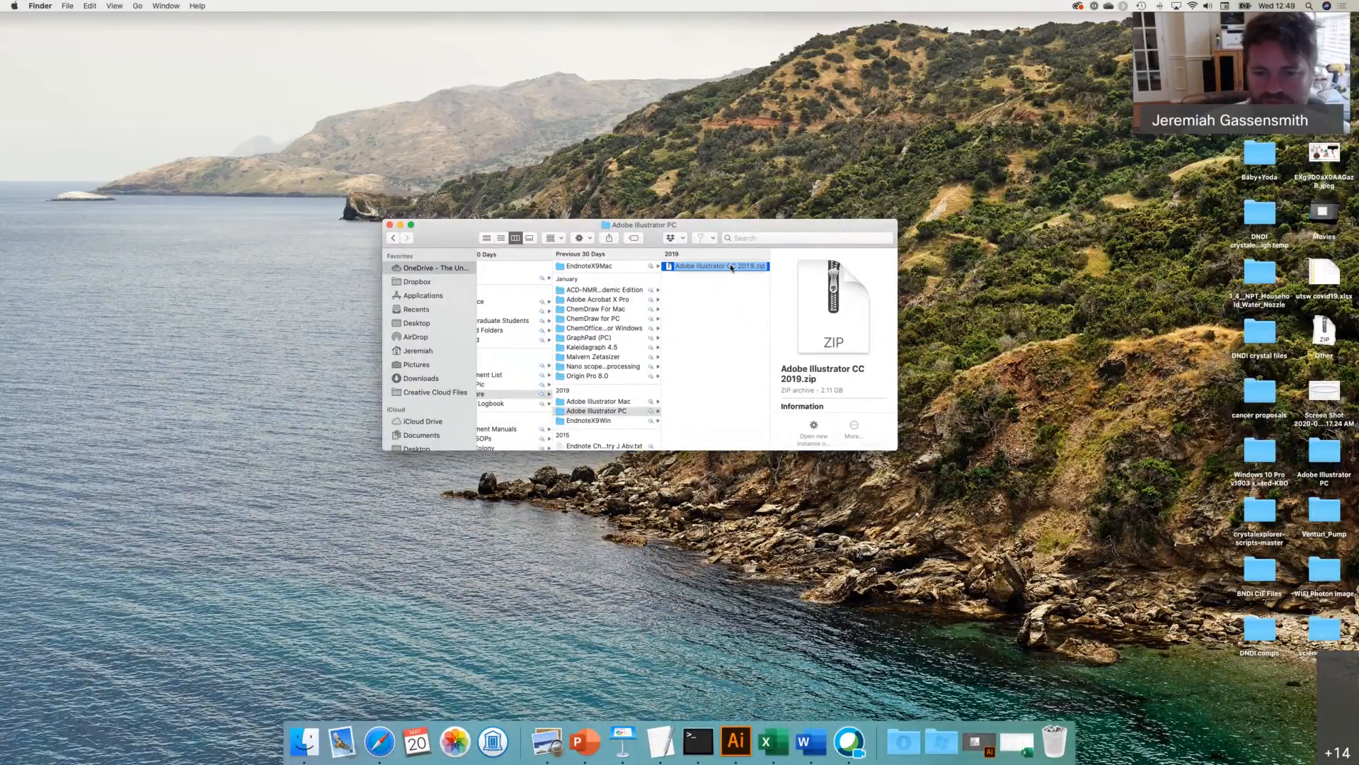
click(721, 364)
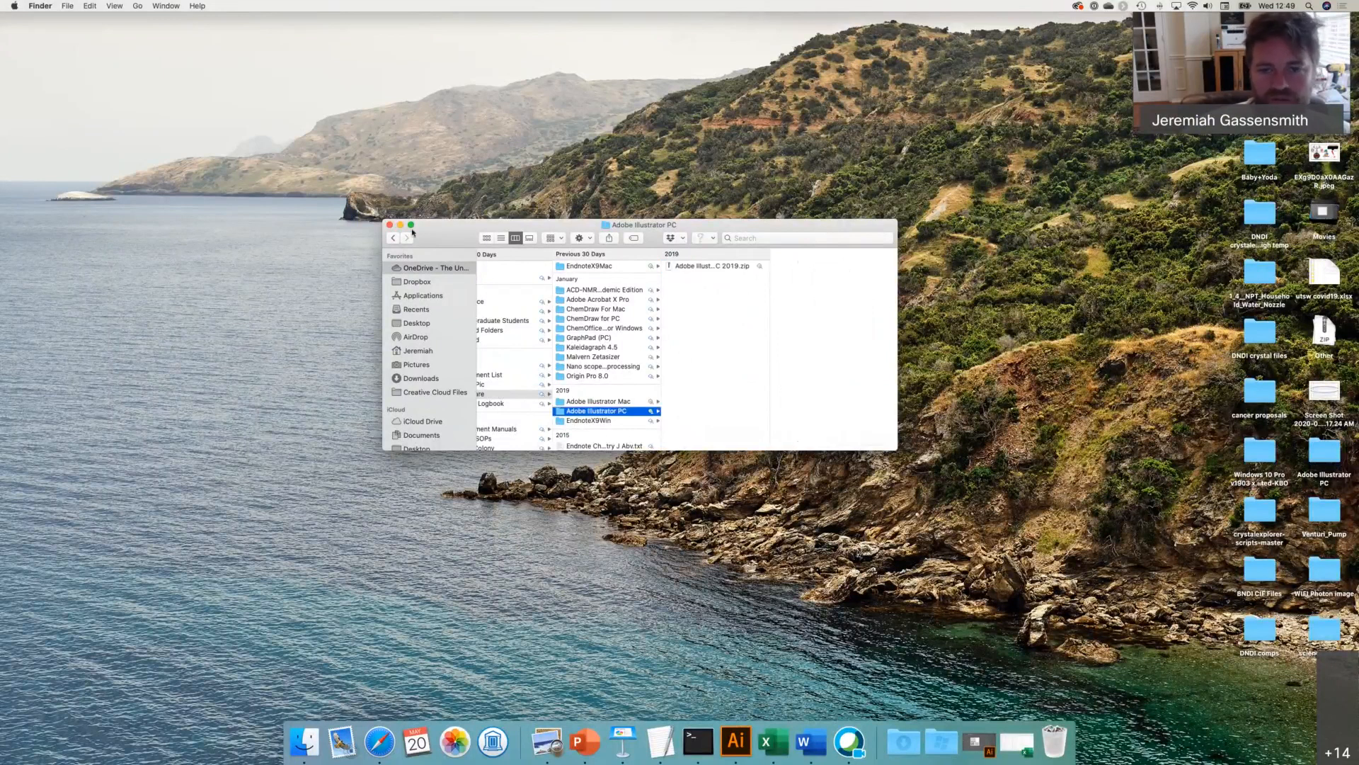
click(737, 270)
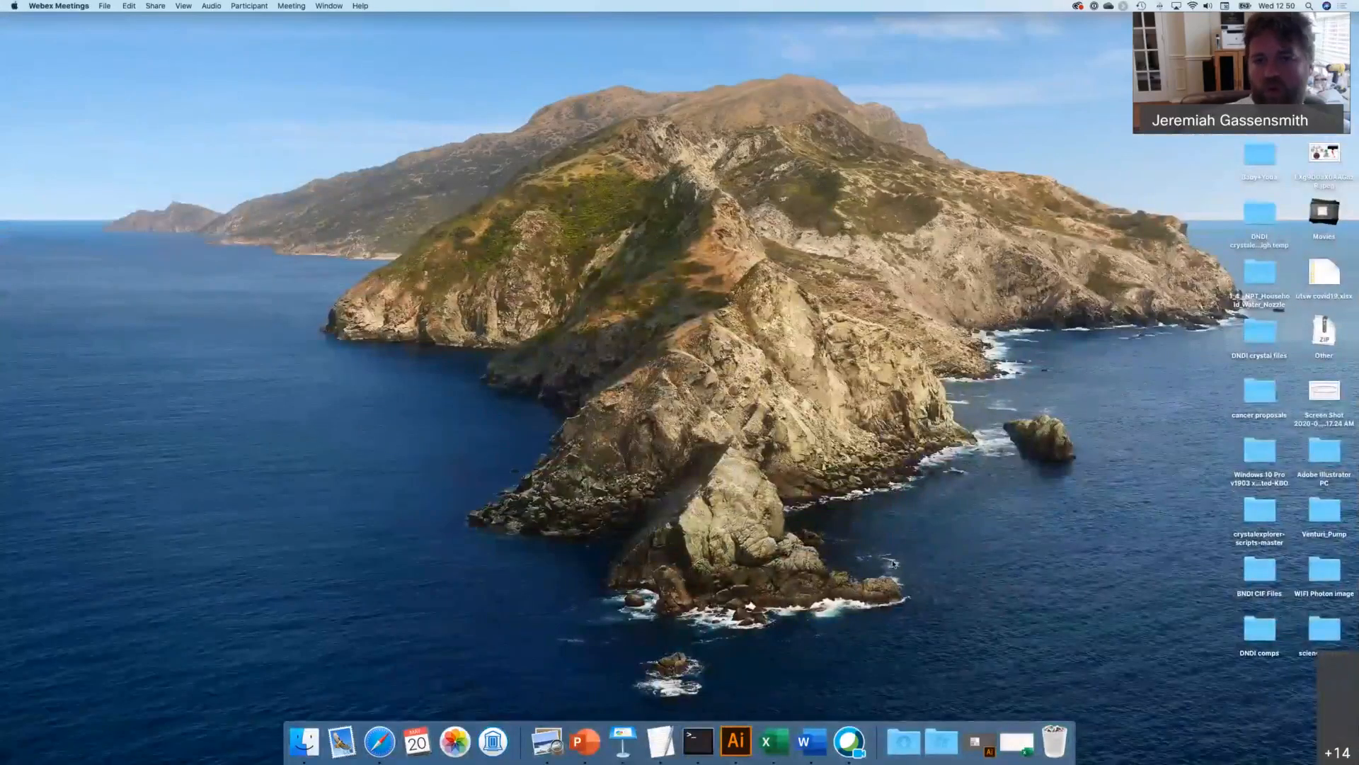
- Switch to the Blank liposome DLS workbook in Excel and select the stacked line chart on Sheet6
click(893, 560)
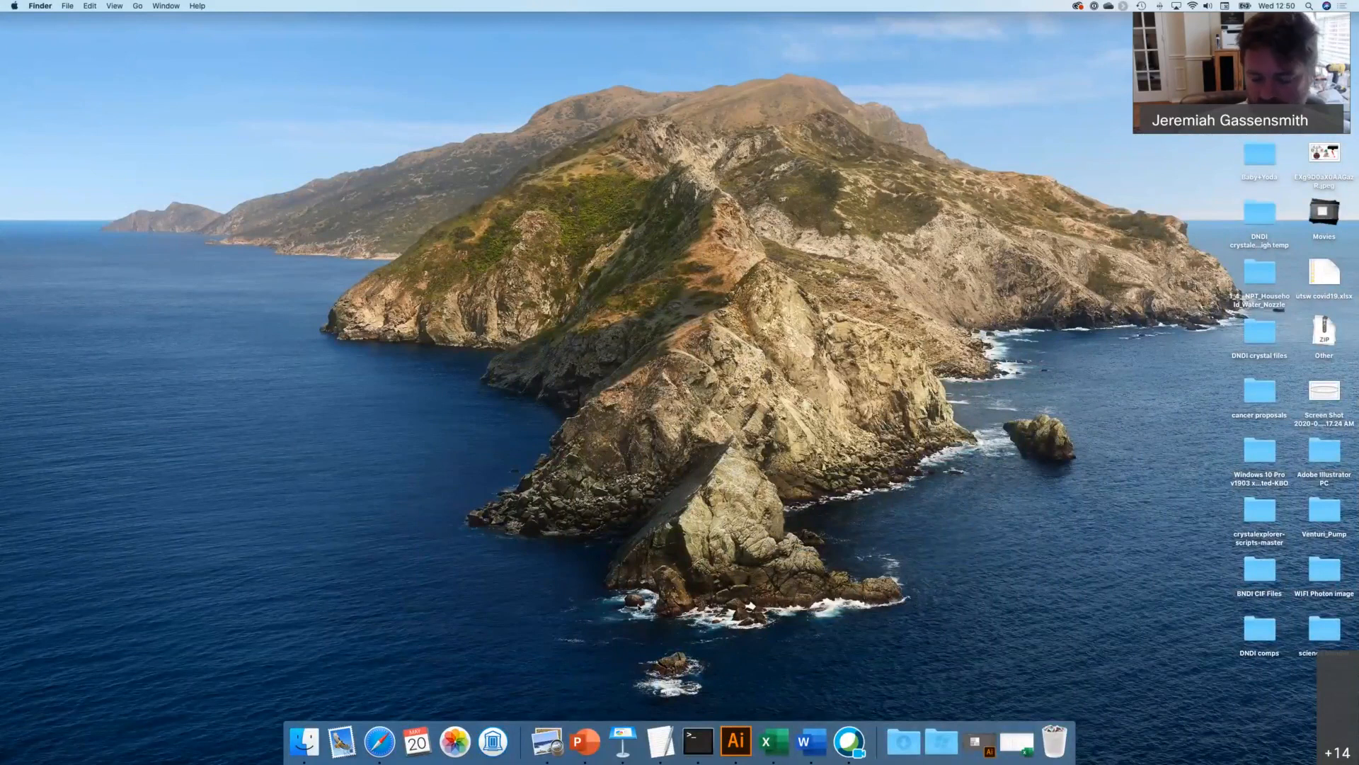
click(1025, 751)
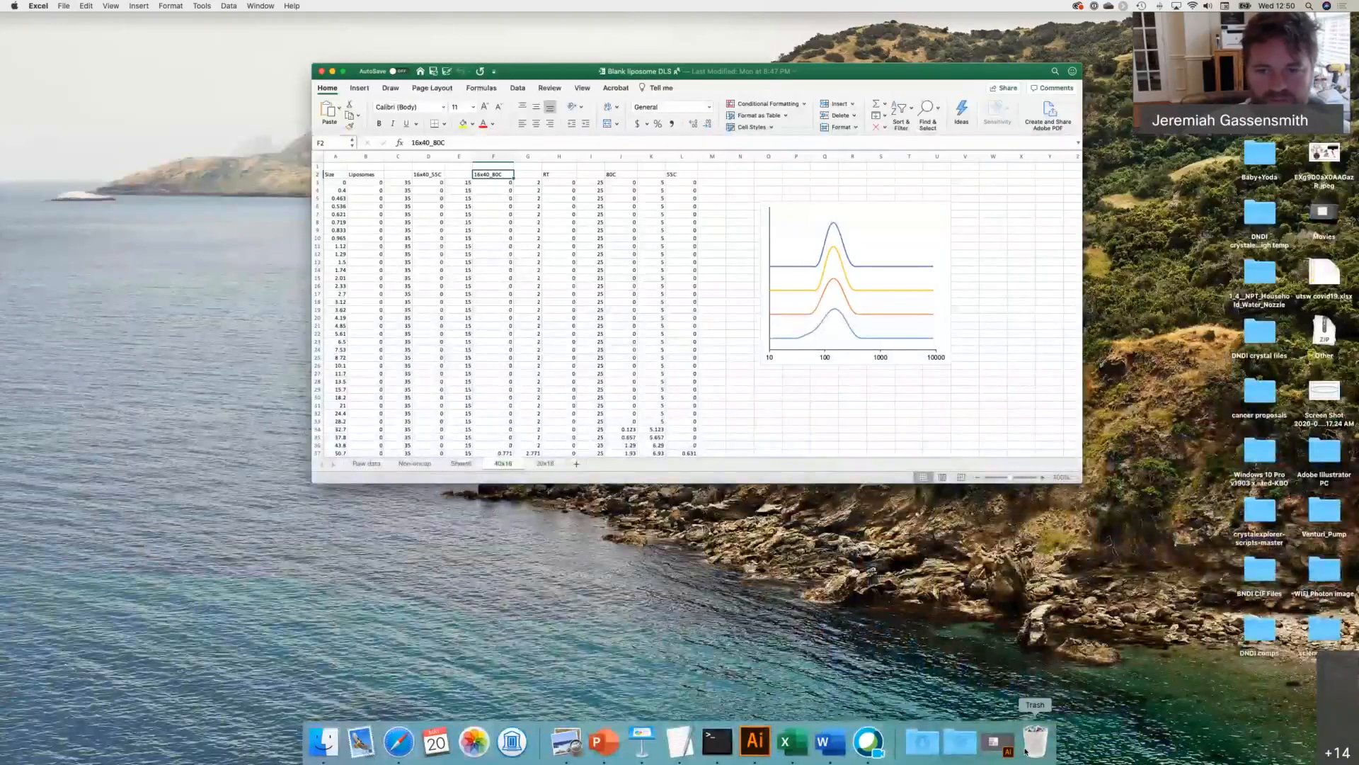
click(460, 464)
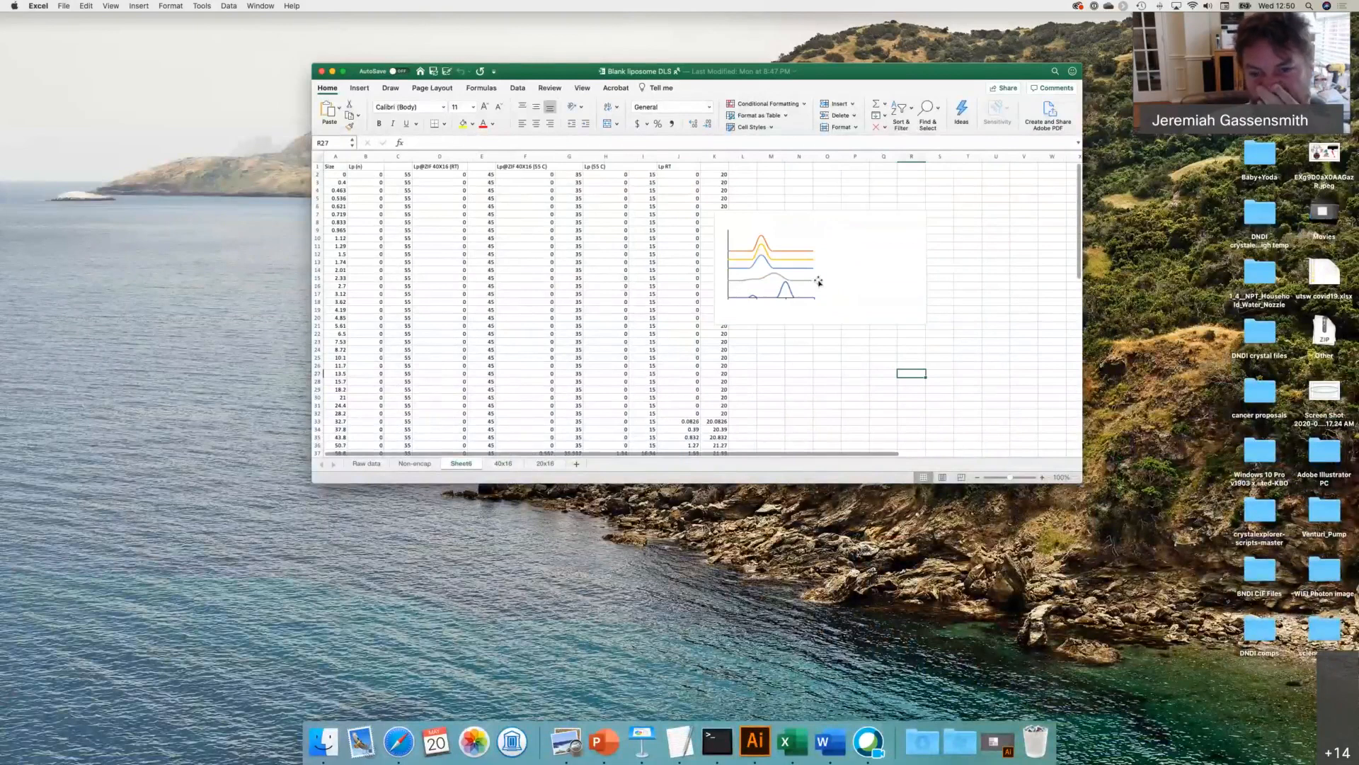
click(823, 323)
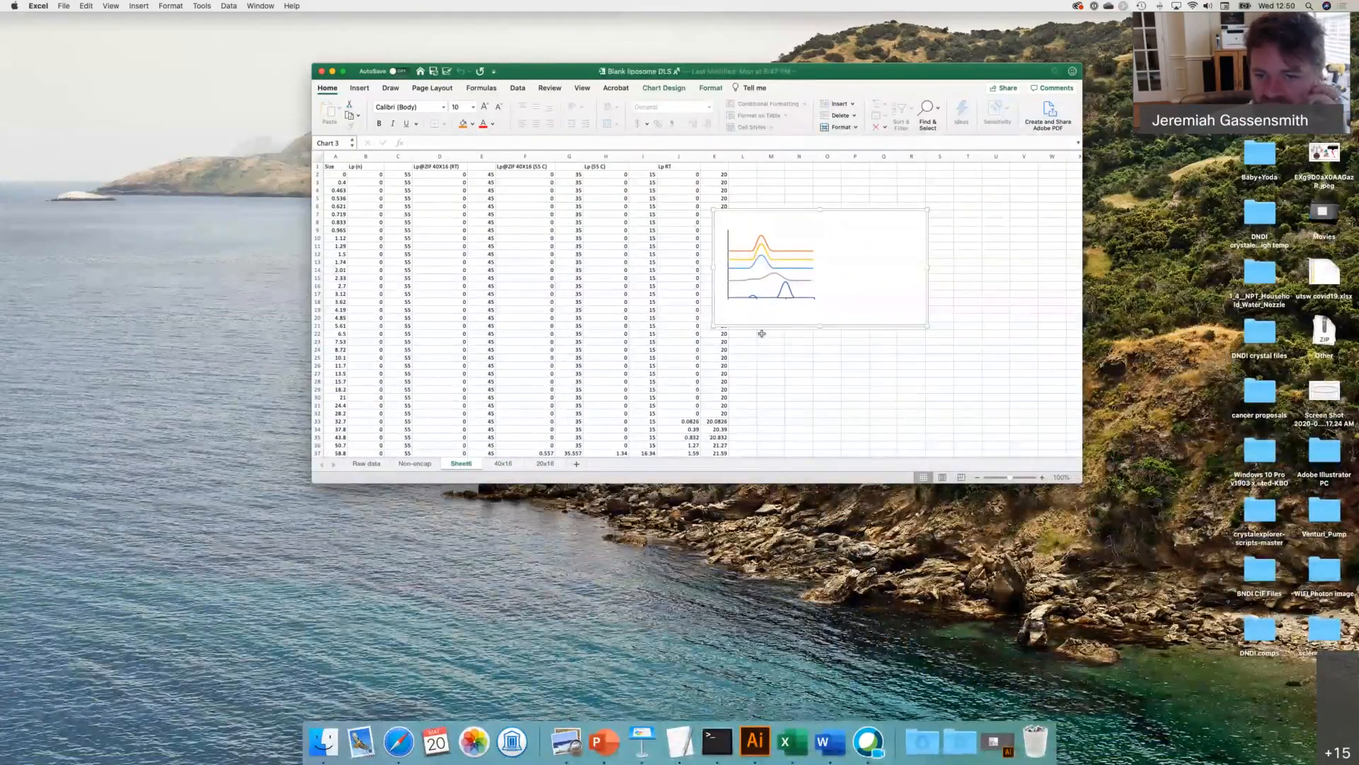
- Enlarge the selected Sheet6 chart to about 7.6 by 5 inches and copy it
mouse_move(770, 247)
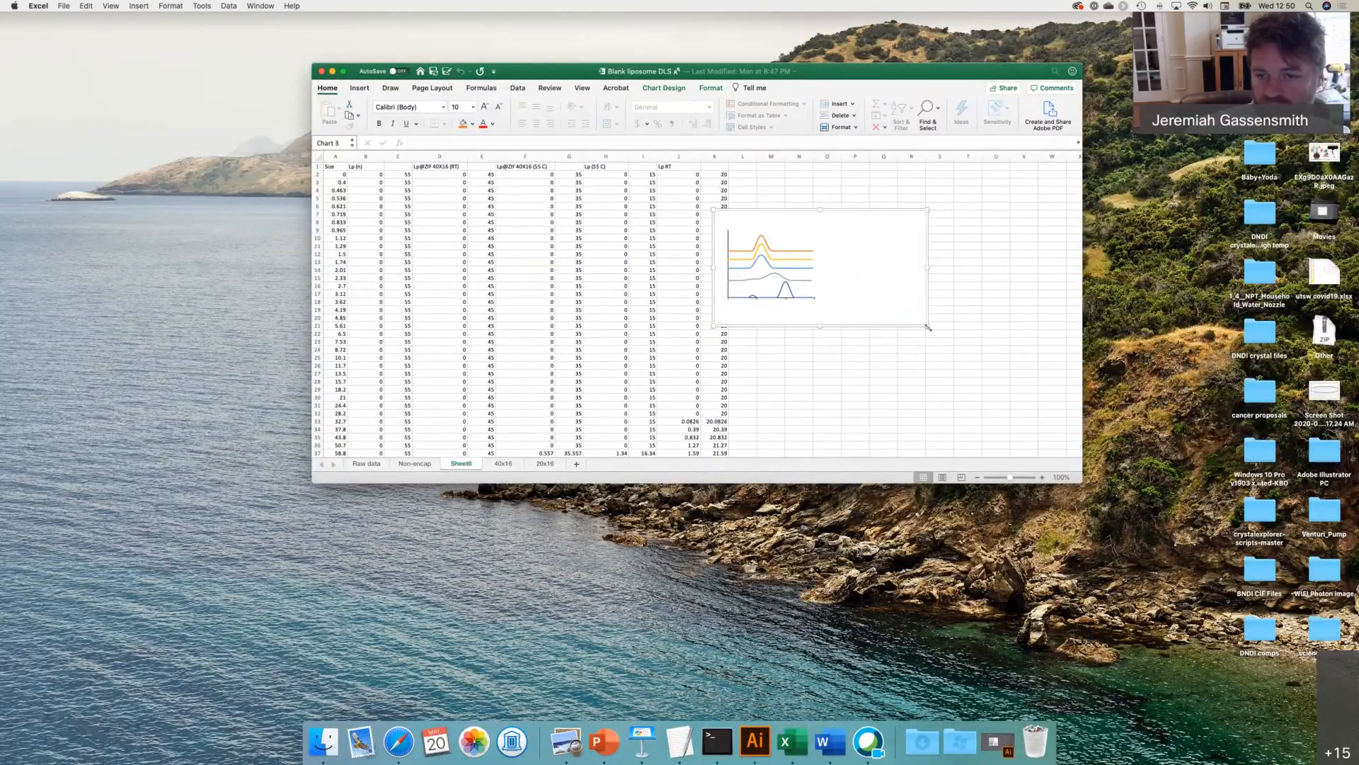
drag(927, 327, 1006, 402)
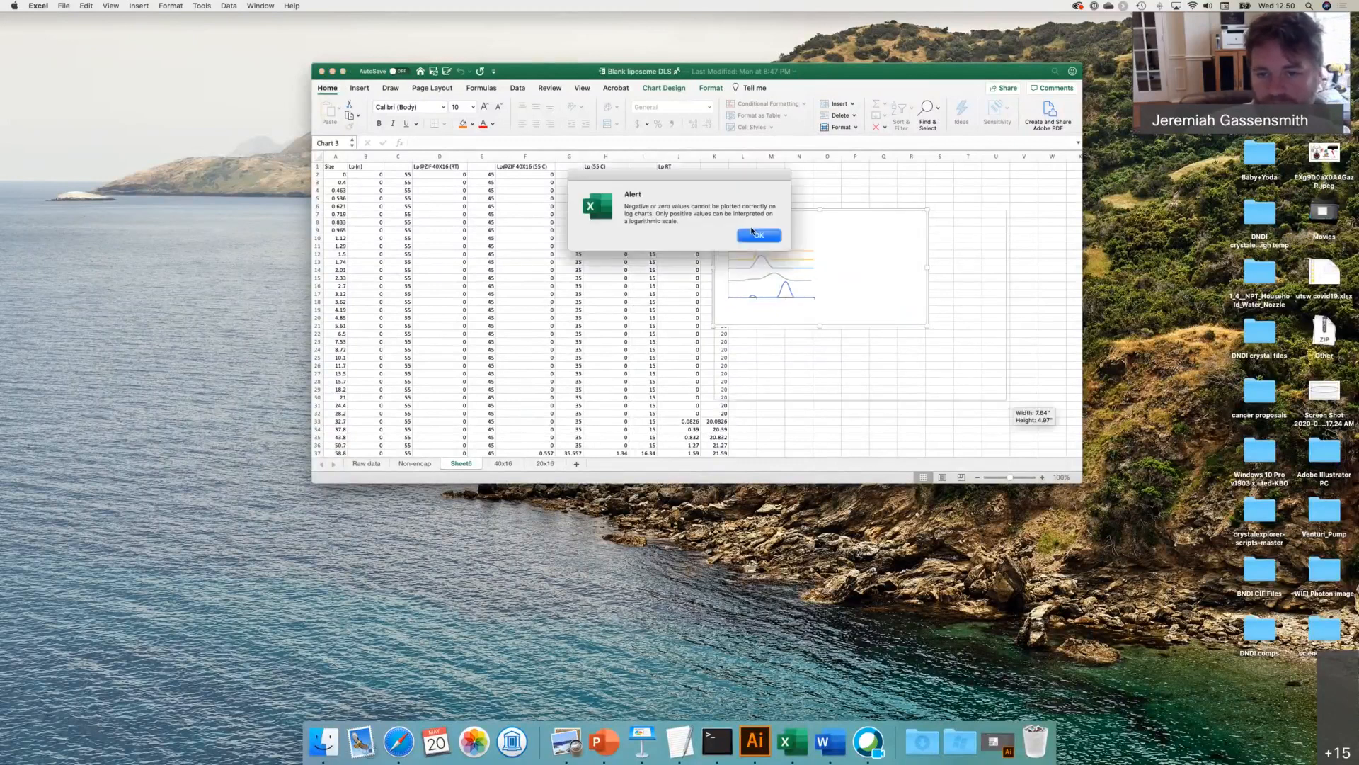
click(755, 233)
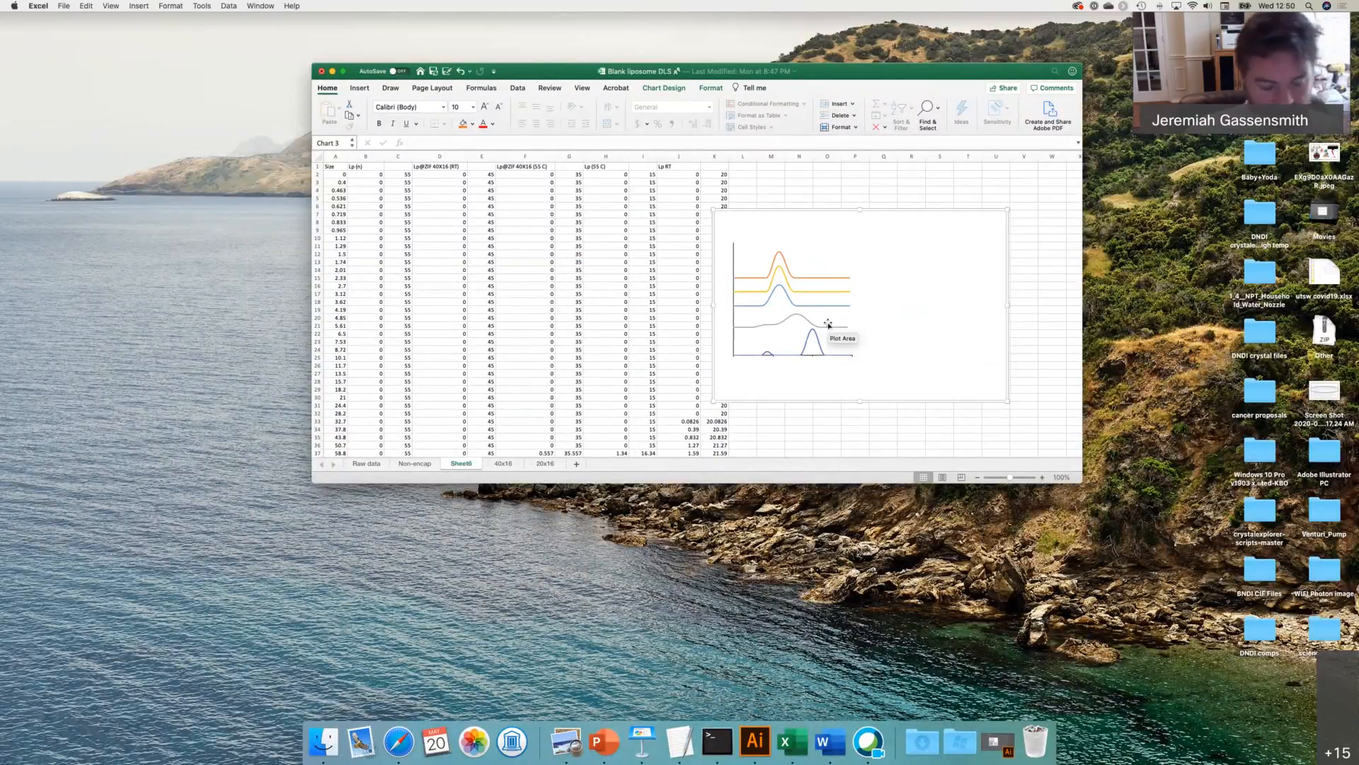
click(86, 6)
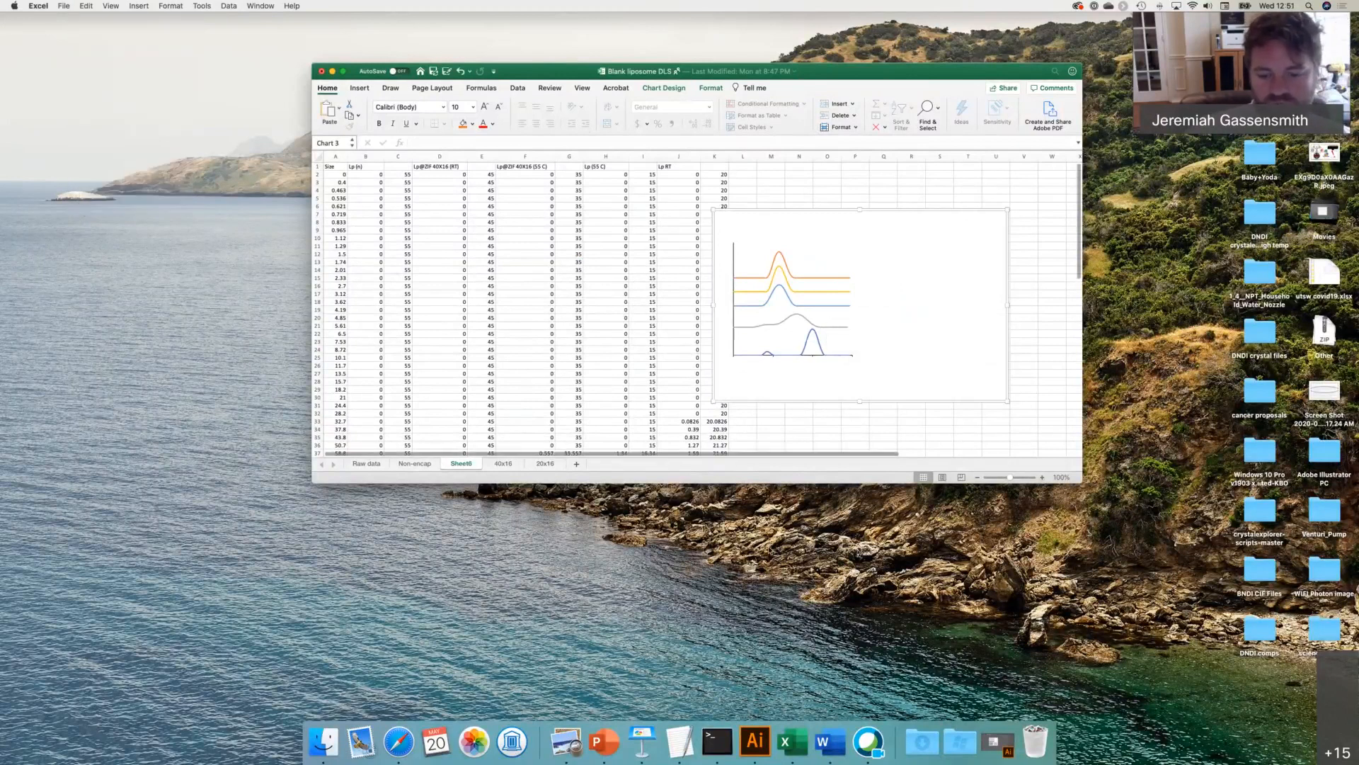
- Switch to Adobe Illustrator and create a new document with inches as units and a width of 3.5 in
click(761, 749)
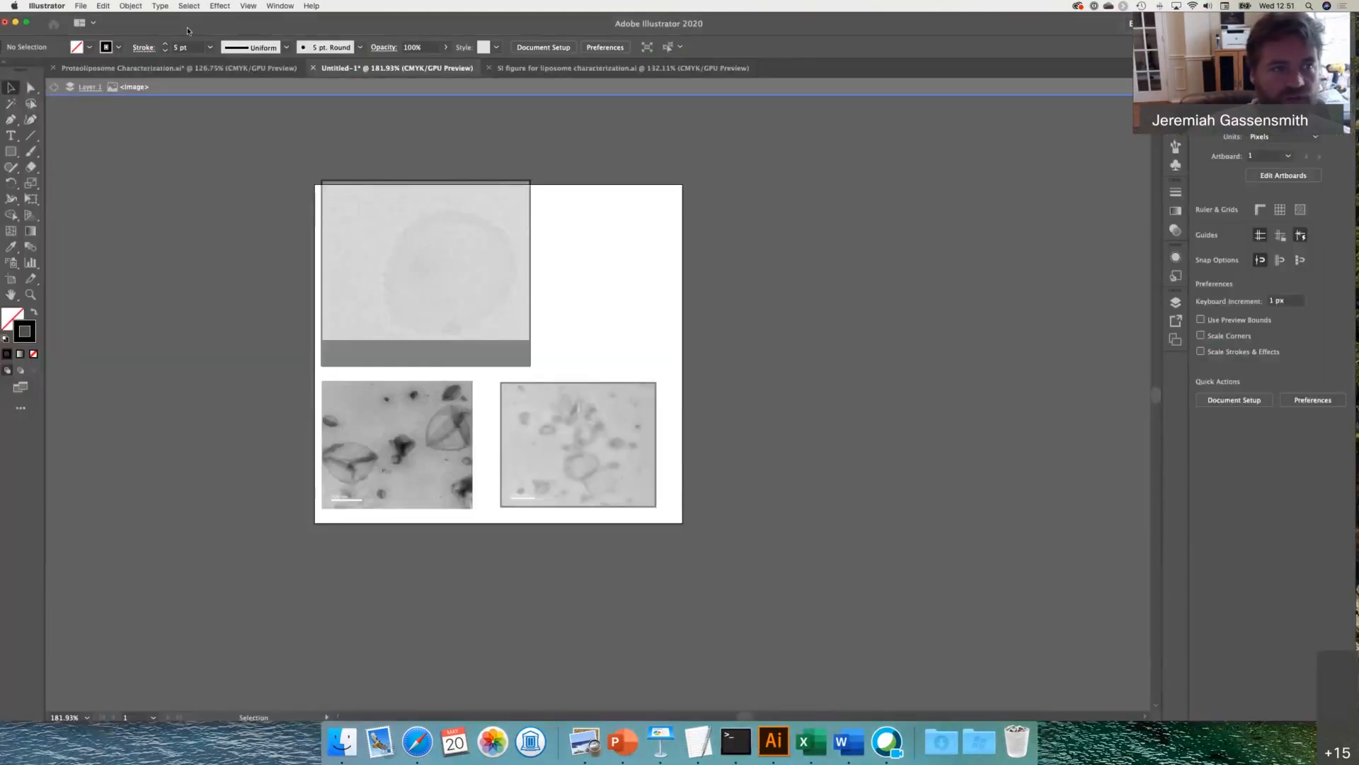
click(81, 6)
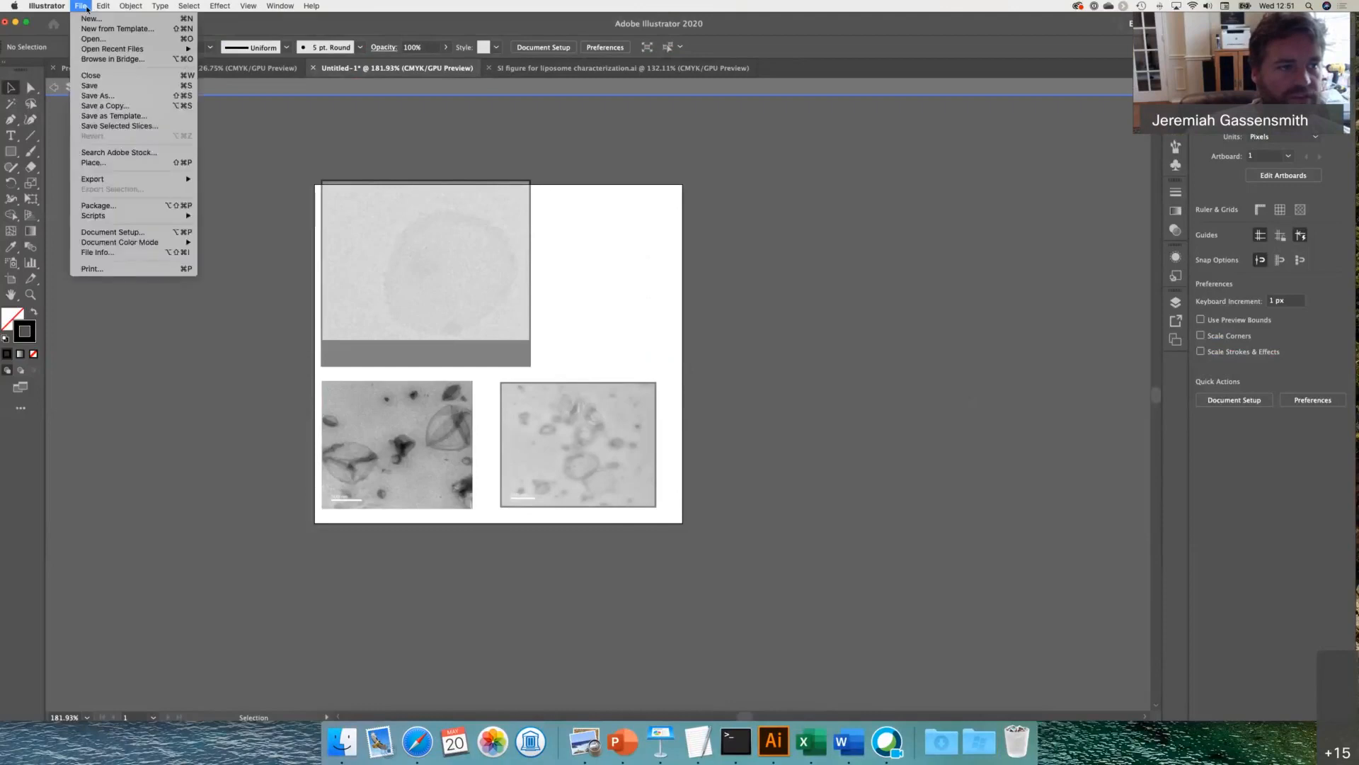
click(91, 19)
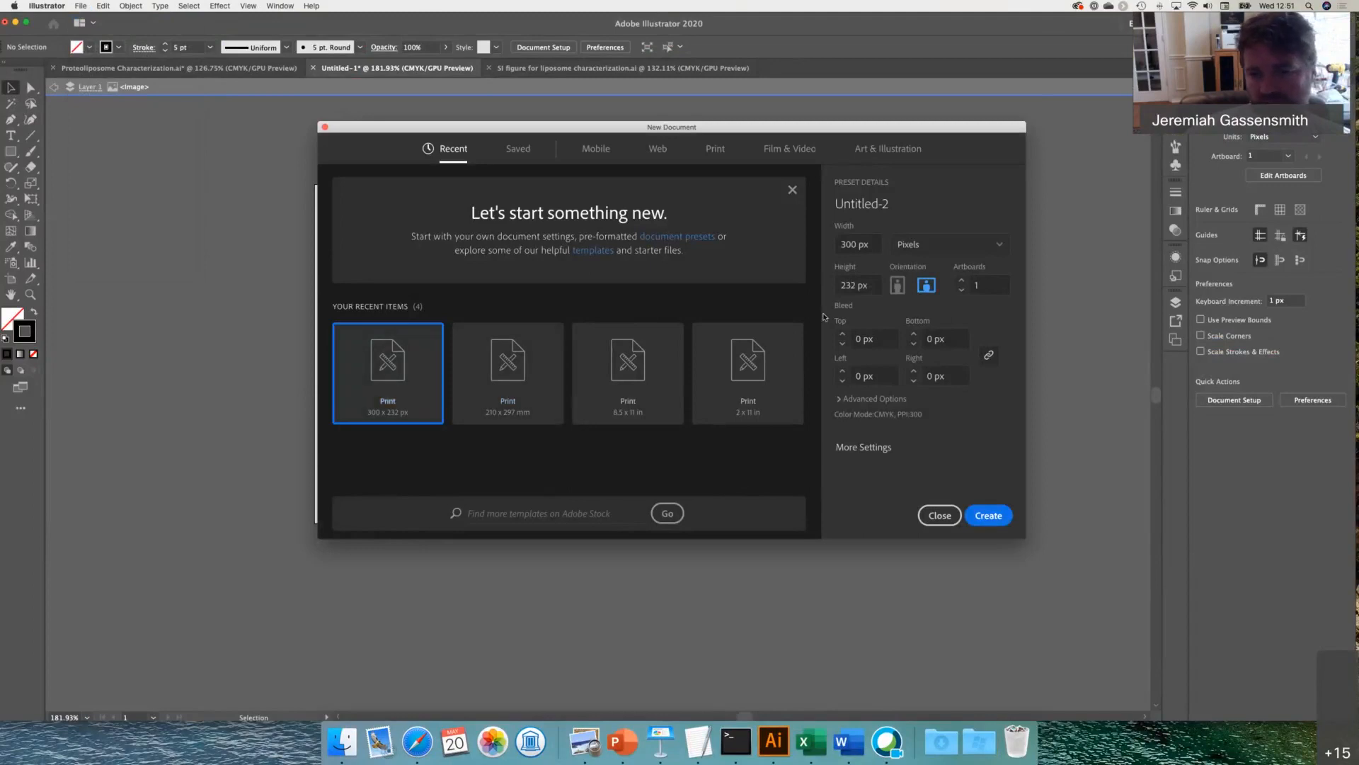
click(1001, 247)
click(910, 313)
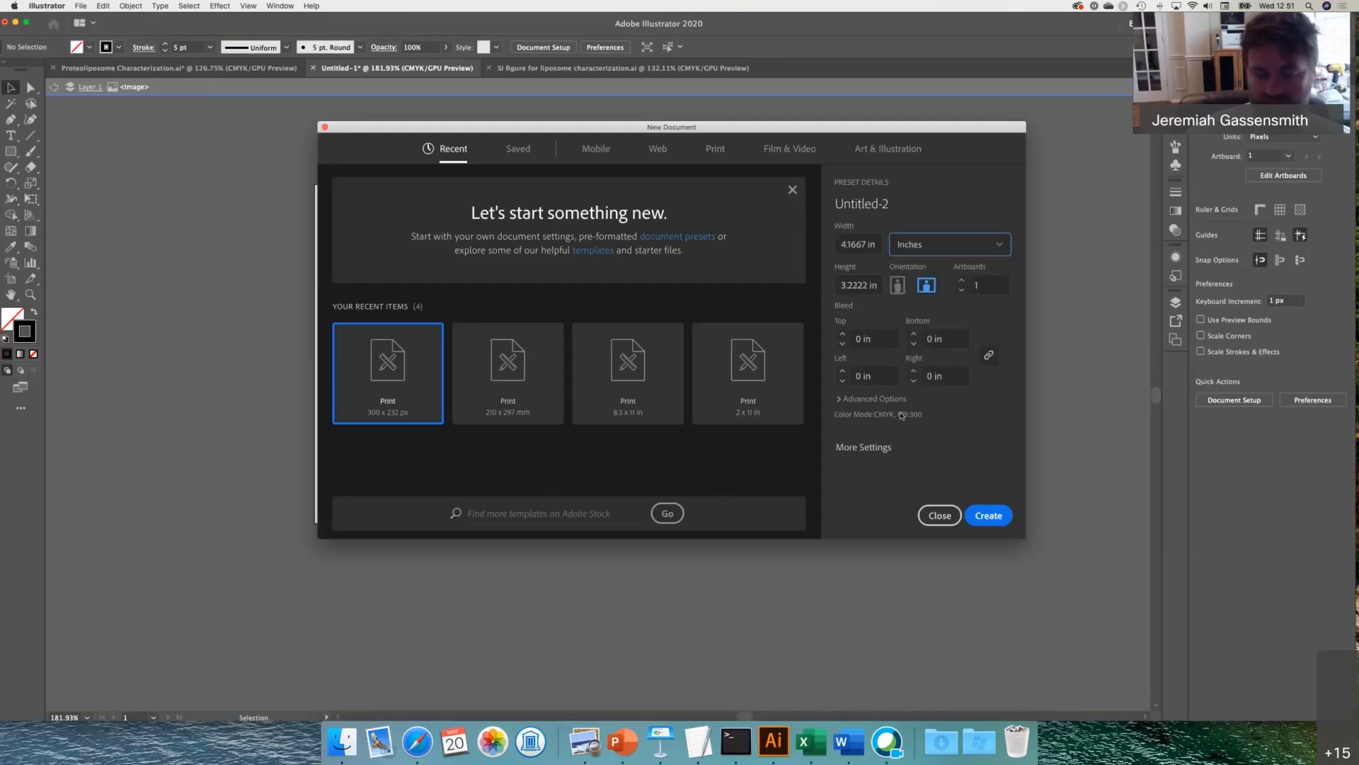
click(853, 241)
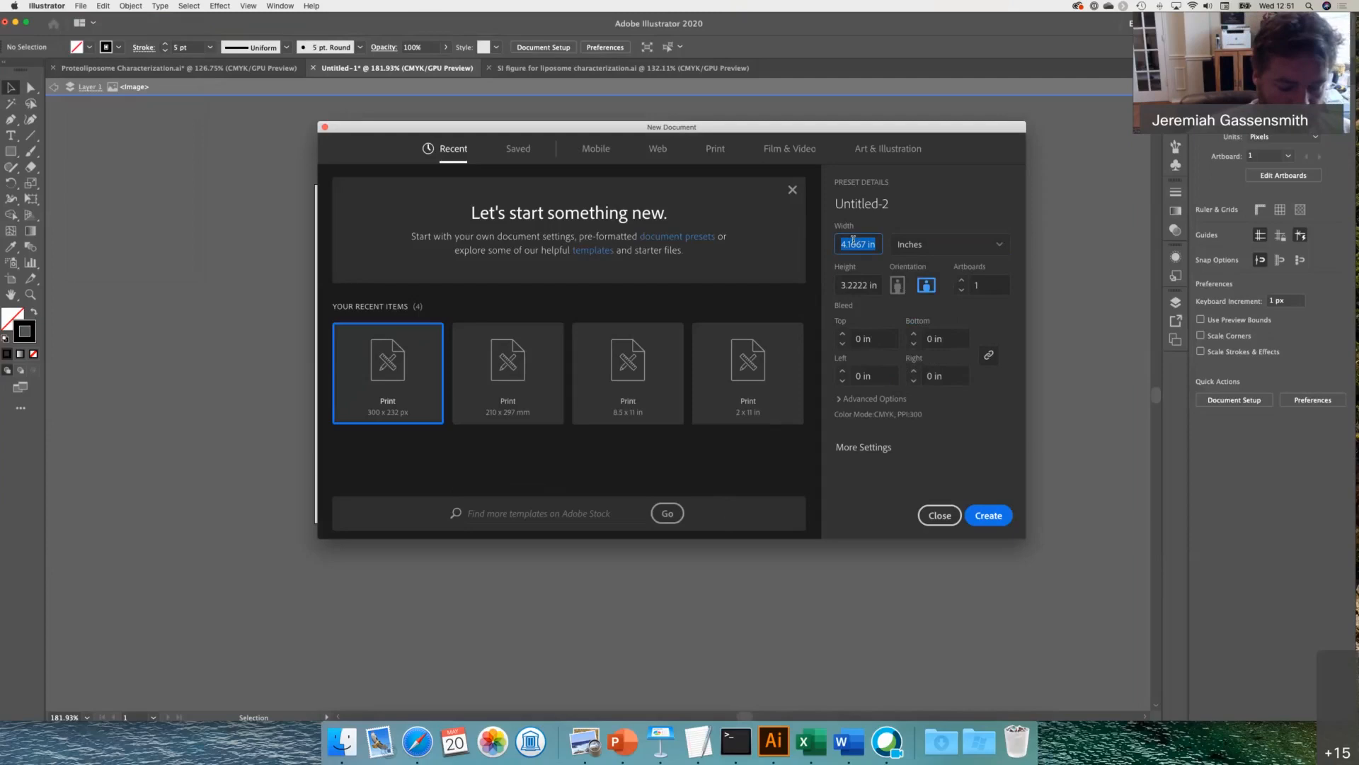
text(3.5)
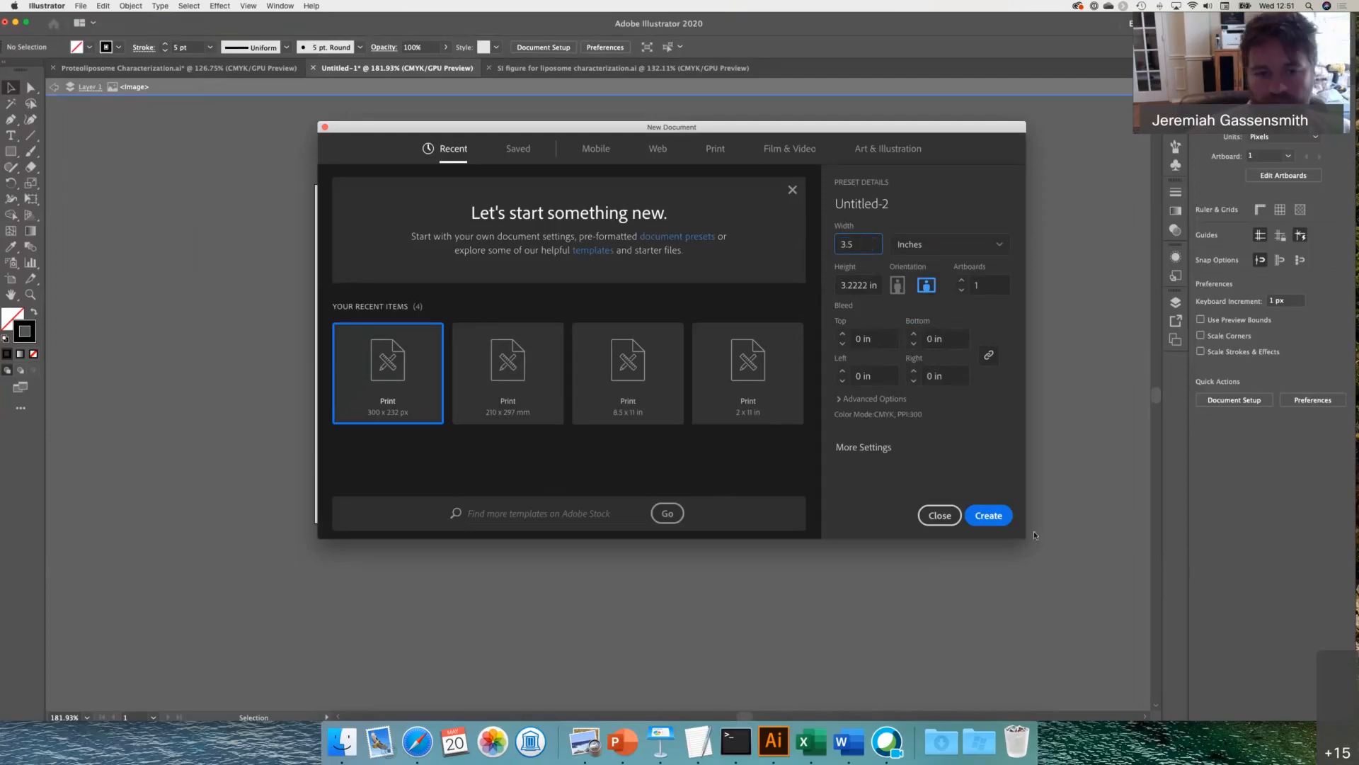
click(989, 515)
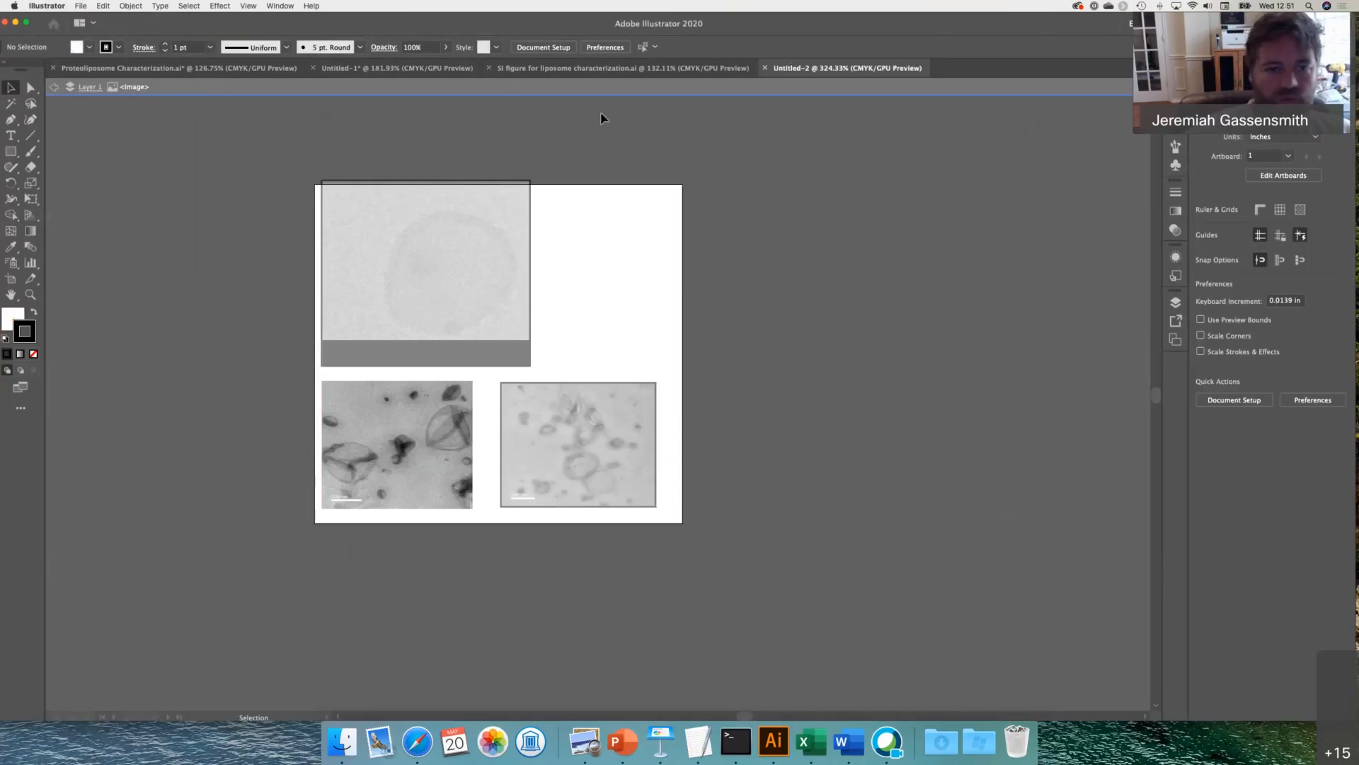
- Bring the new Untitled-2 document to the front and expand the Illustrator window to fill the screen
key(ctrl+Up)
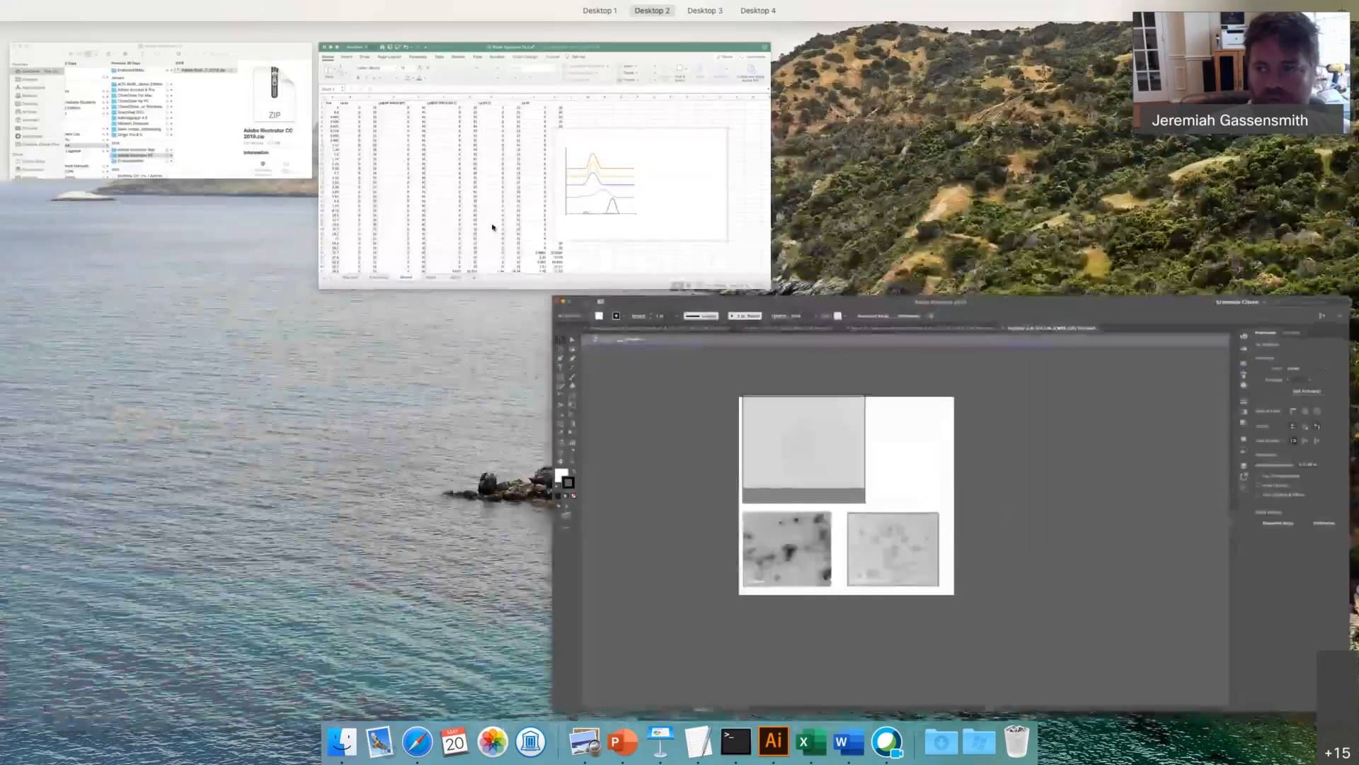
key(ctrl+Up)
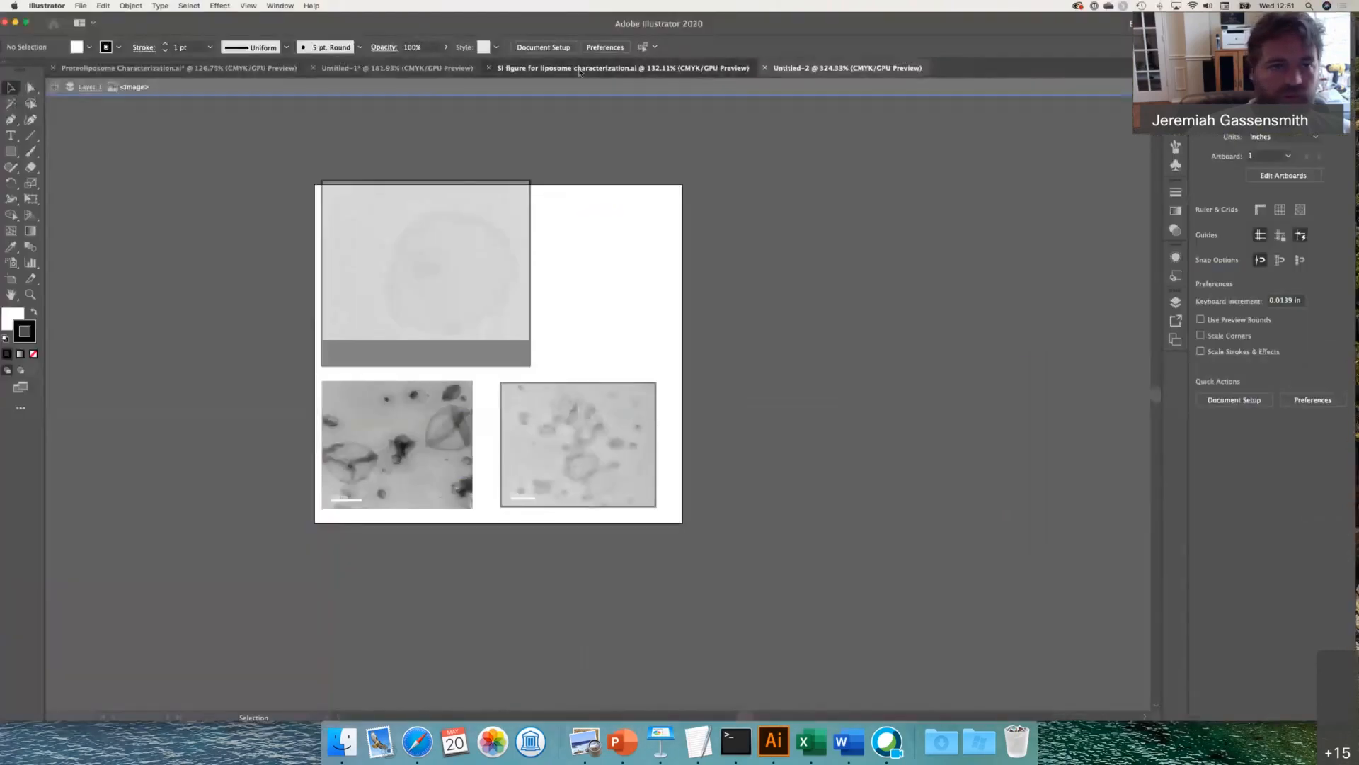
click(397, 68)
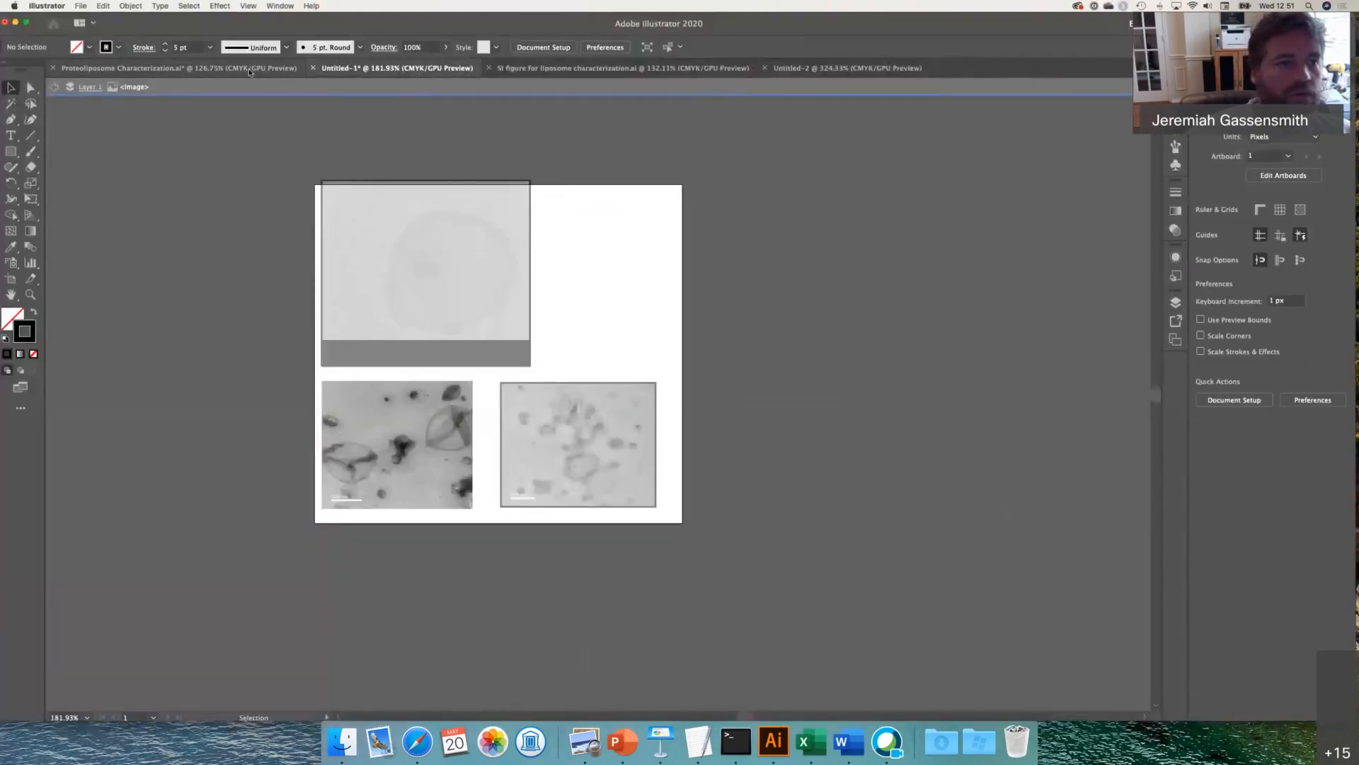
click(249, 72)
double_click(223, 24)
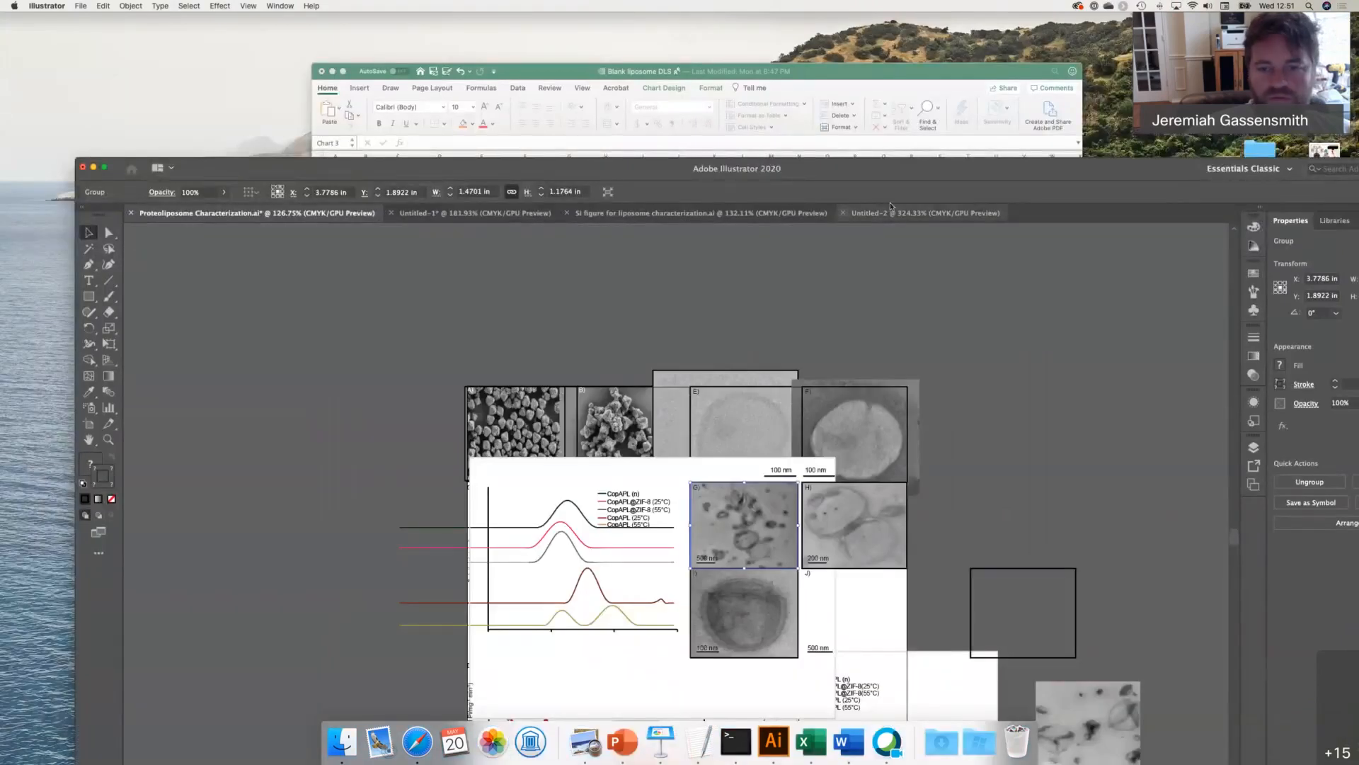
click(920, 213)
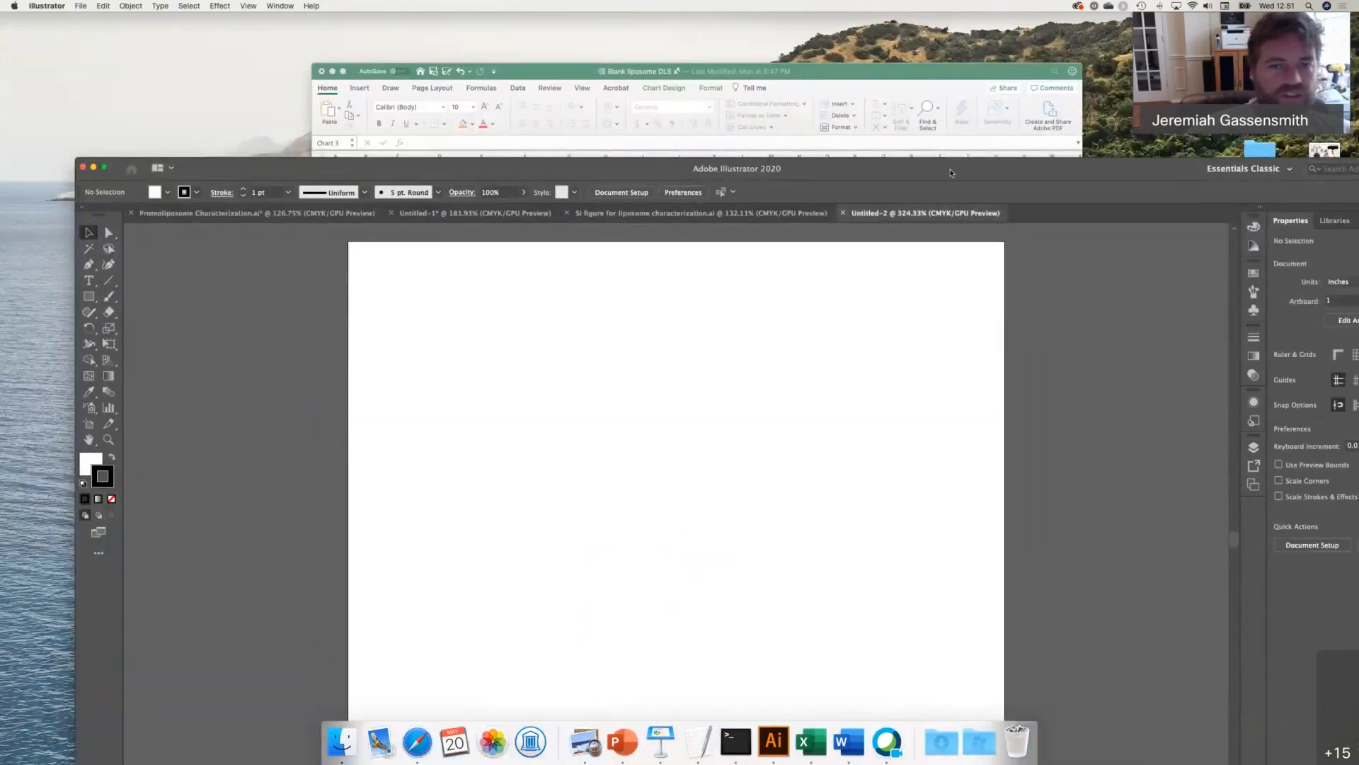
double_click(951, 173)
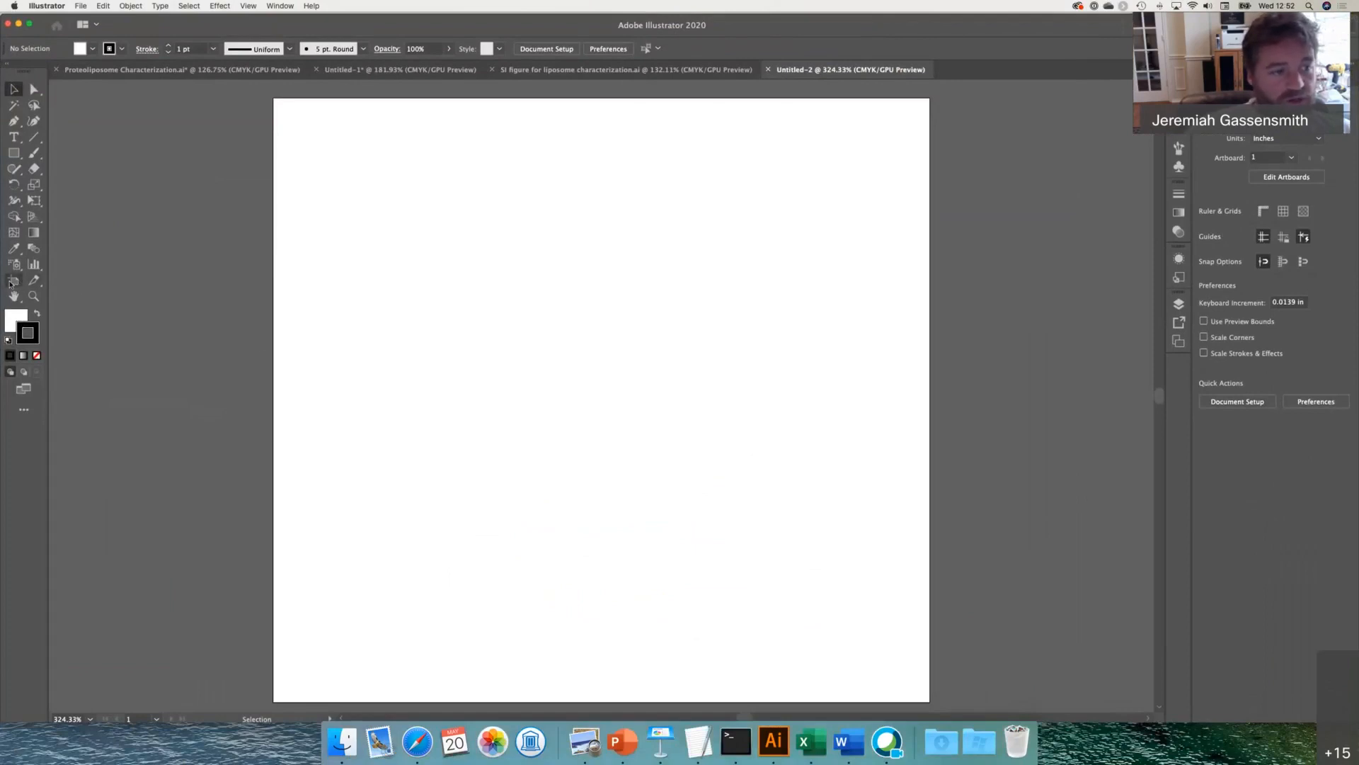
- Extend the bottom edge of Artboard 1 downward with the Artboard tool to give the page a tall portrait shape
click(13, 282)
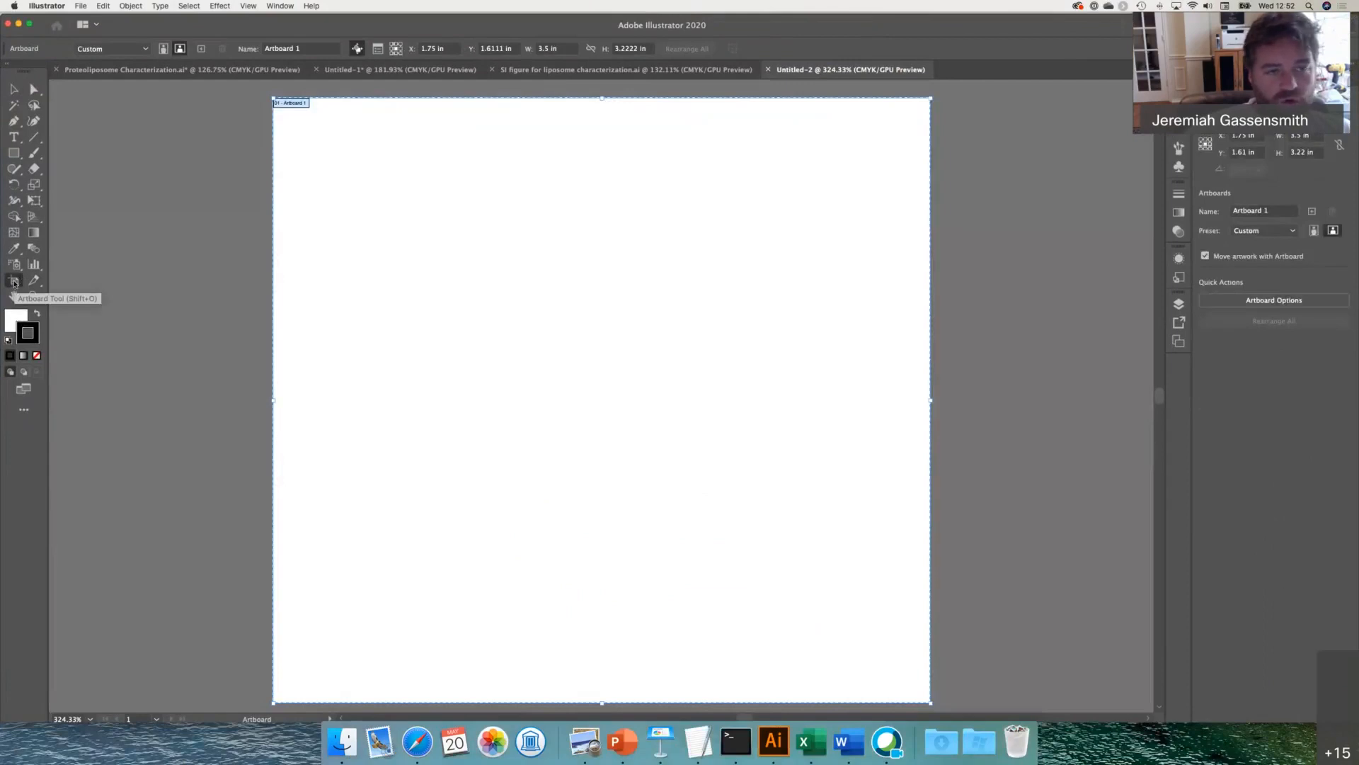
drag(931, 401, 932, 402)
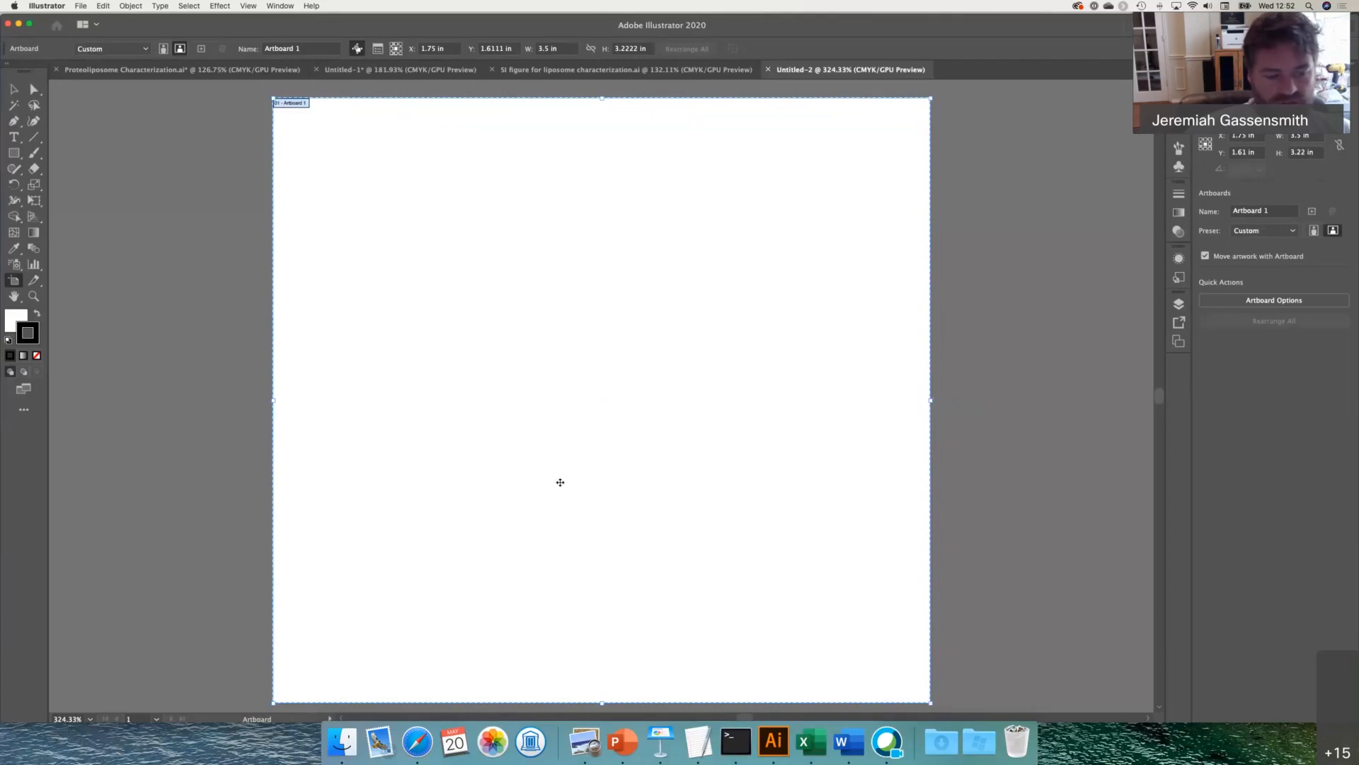
scroll(560, 482, down, 5)
key(super+1)
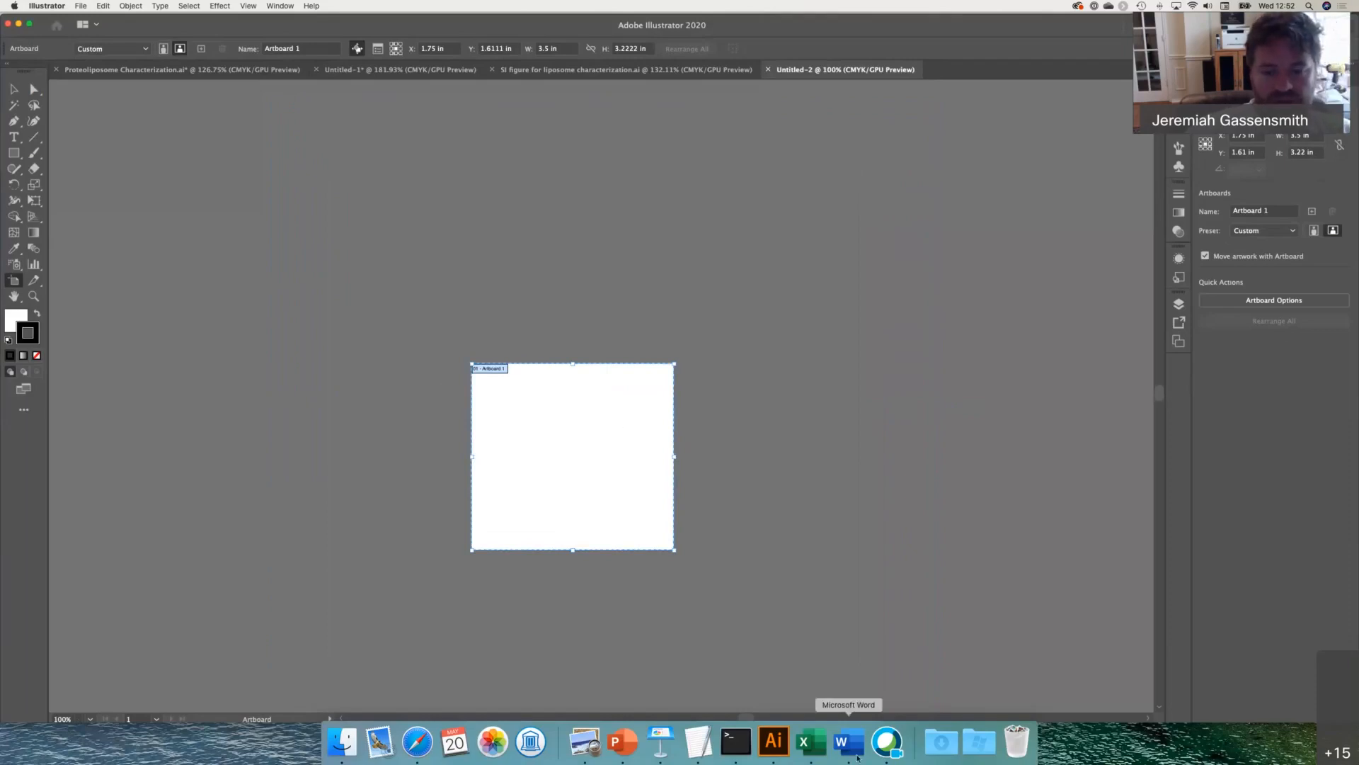
click(849, 741)
click(466, 600)
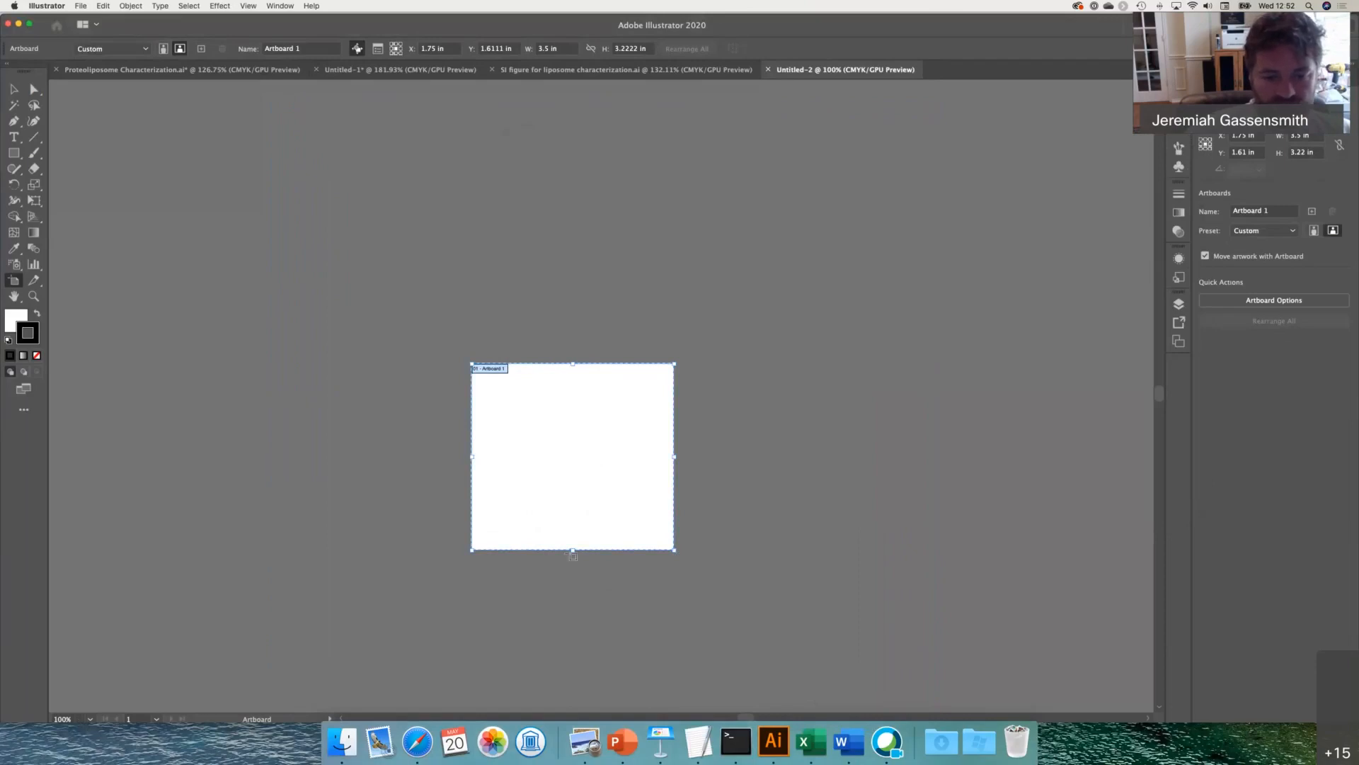
drag(574, 550, 575, 671)
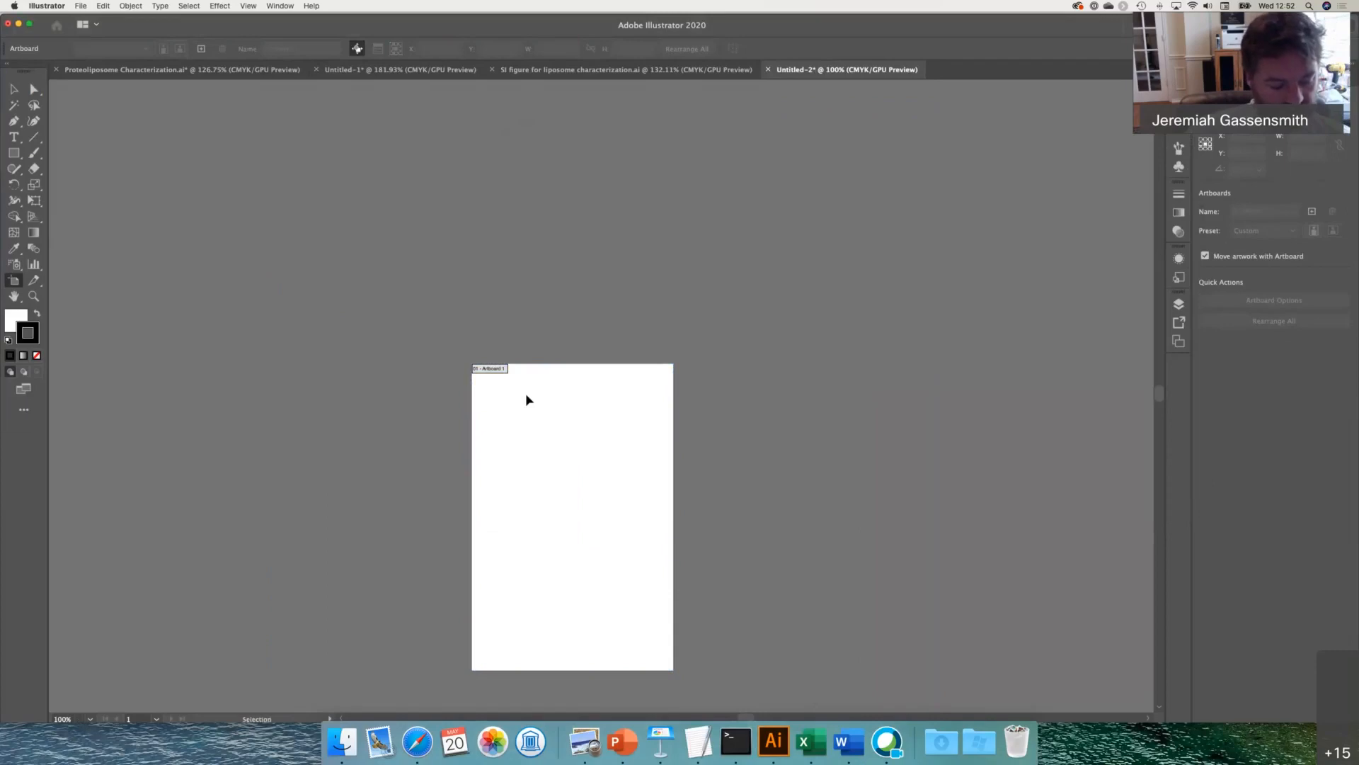
- Paste the copied Excel chart and move it down and across so its plot overlaps the artboard's left edge
key(v)
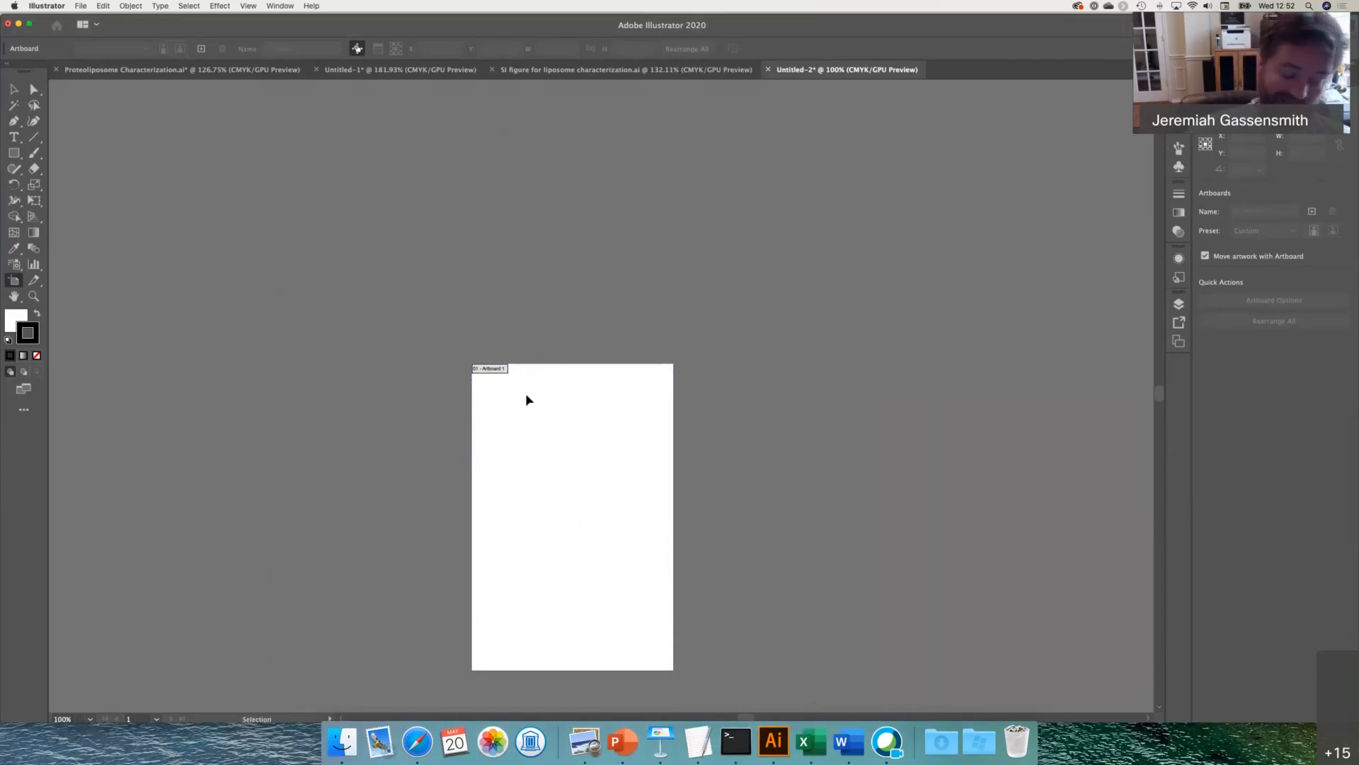
key(cmd+v)
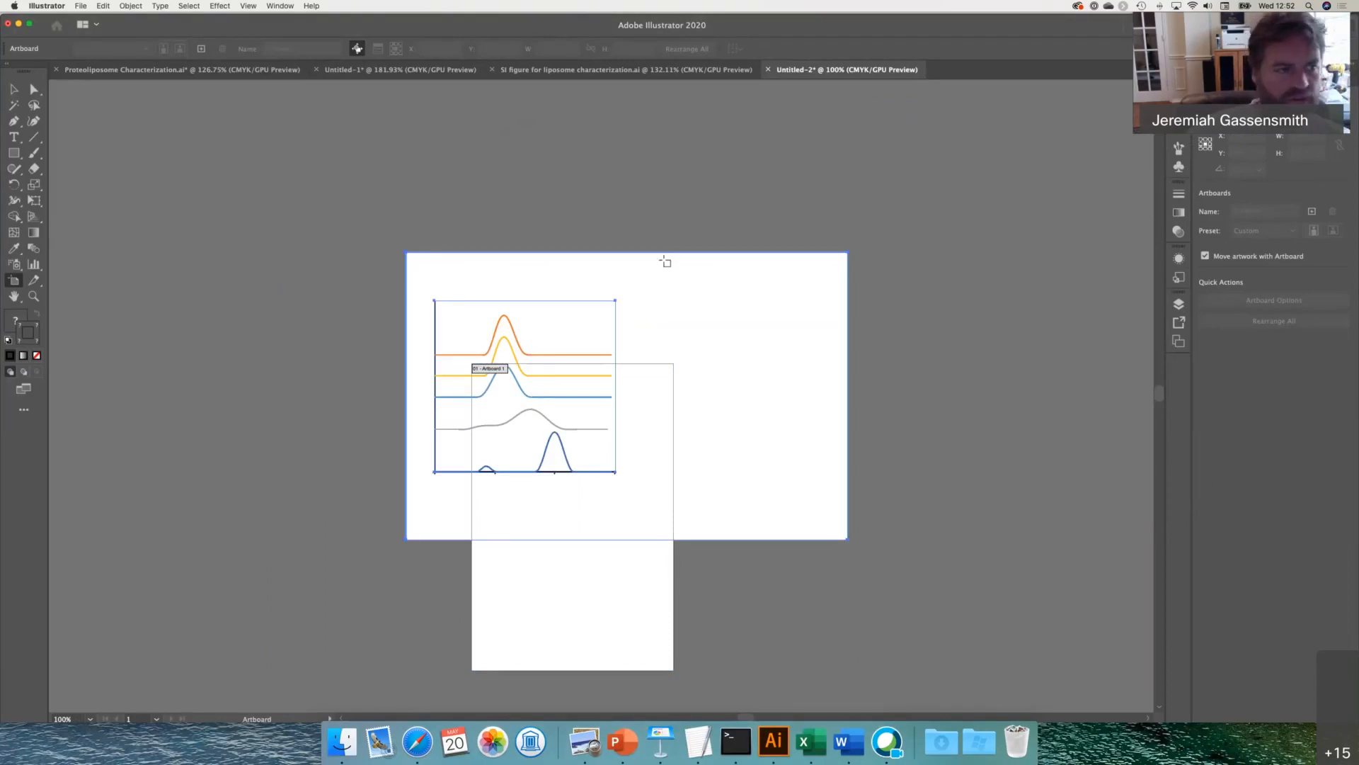
click(13, 89)
drag(709, 273, 795, 376)
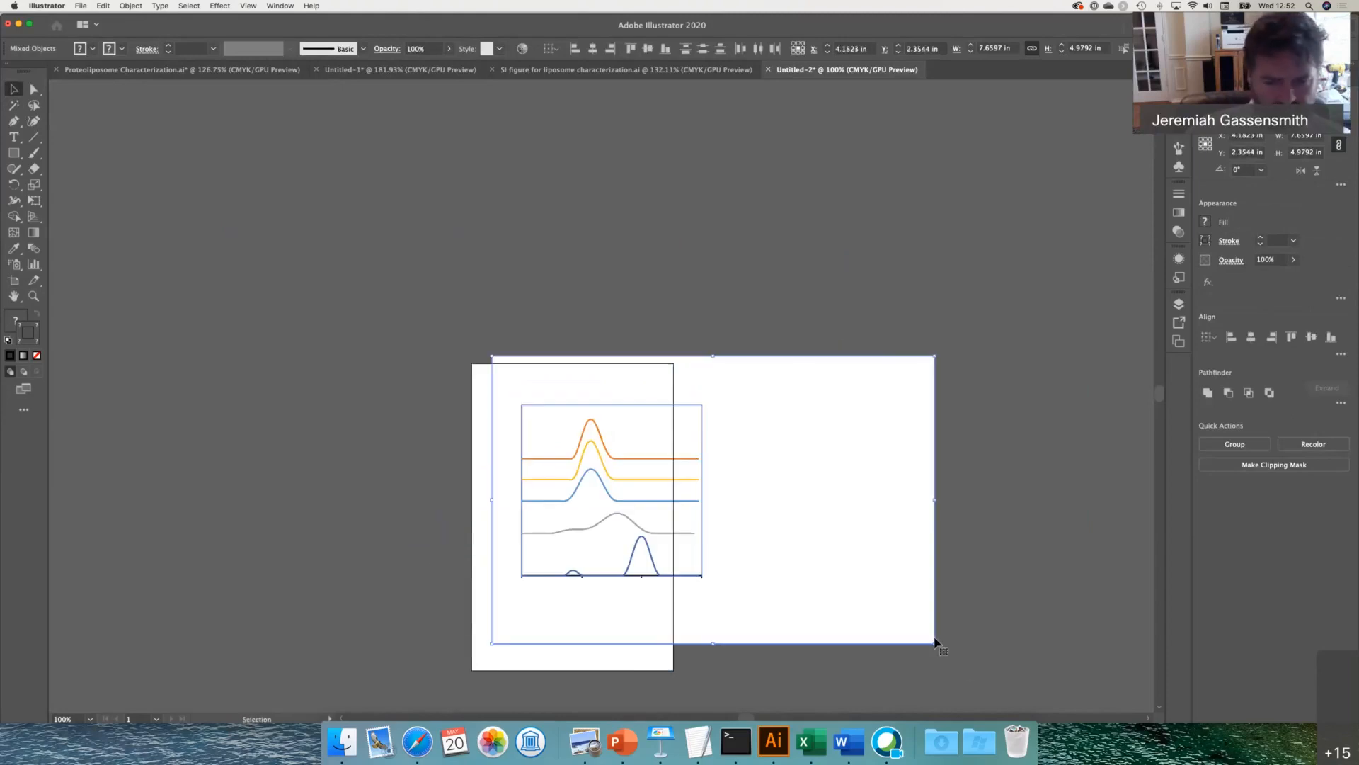
drag(869, 534, 686, 532)
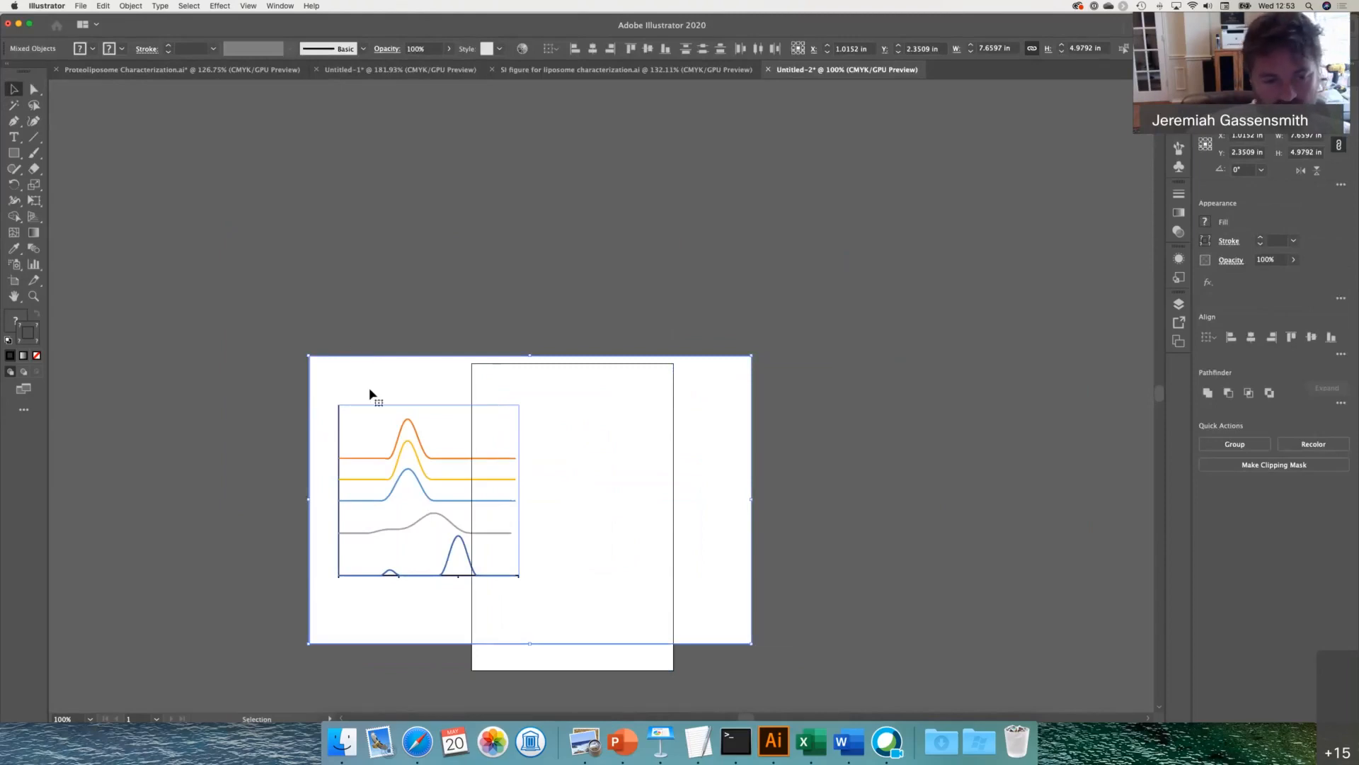
click(236, 465)
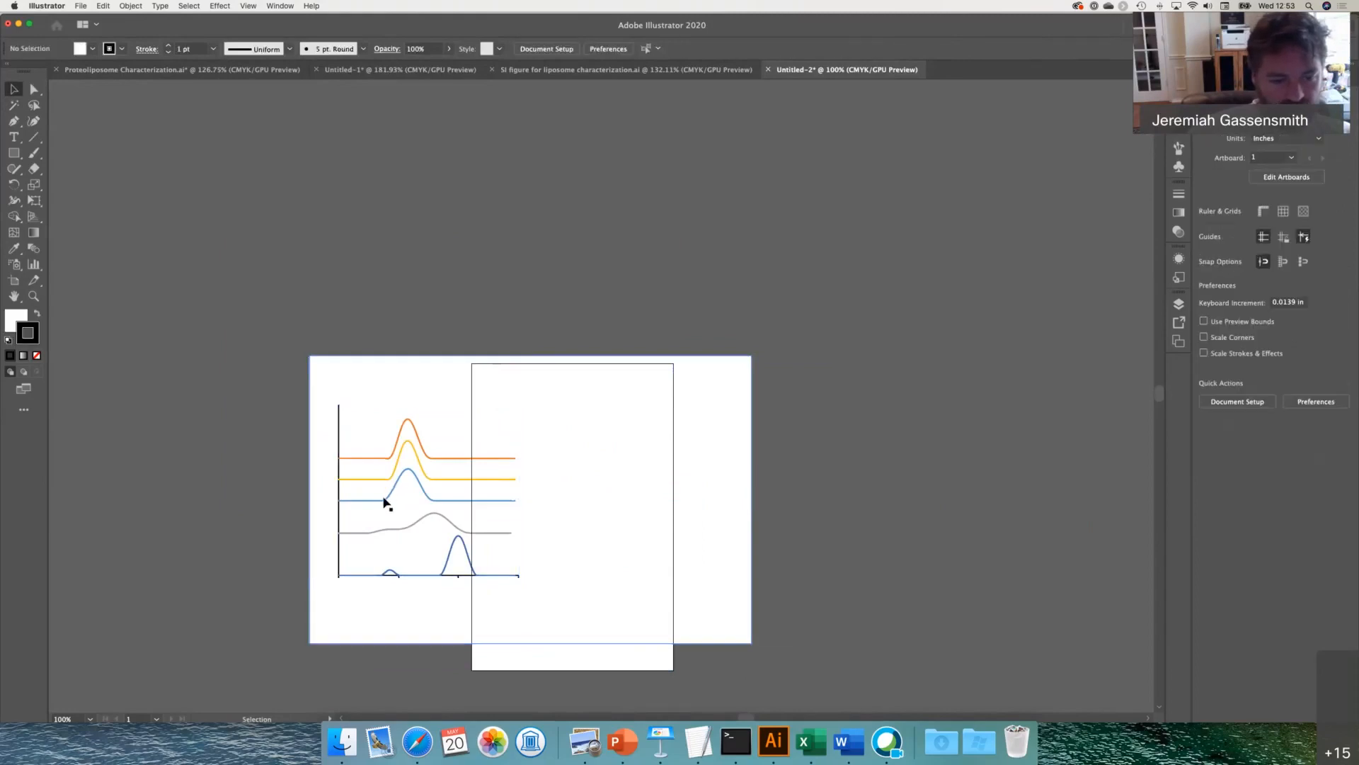
- Try moving the middle light-blue curve slightly to the right on its own, and undo the move
mouse_move(385, 503)
mouse_down()
mouse_move(481, 496)
mouse_move(401, 502)
mouse_up()
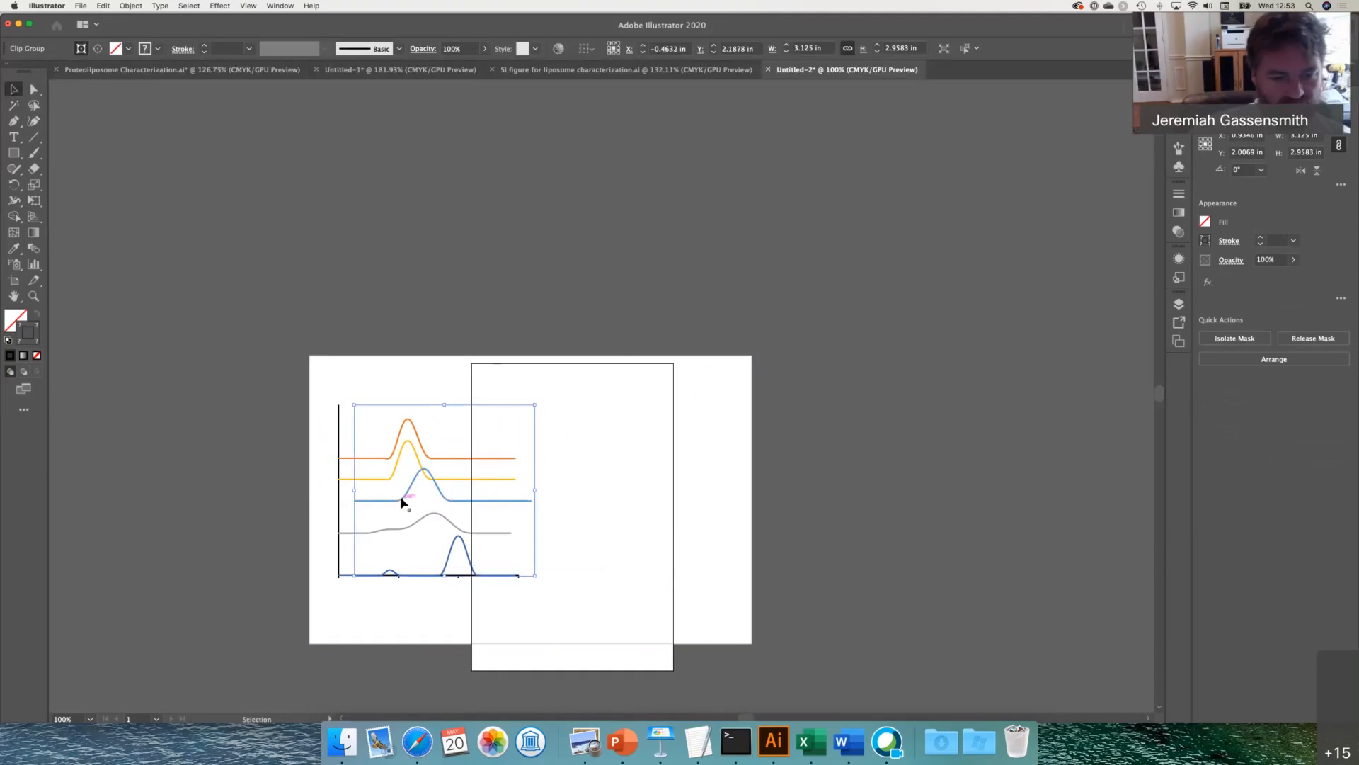
key(super+z)
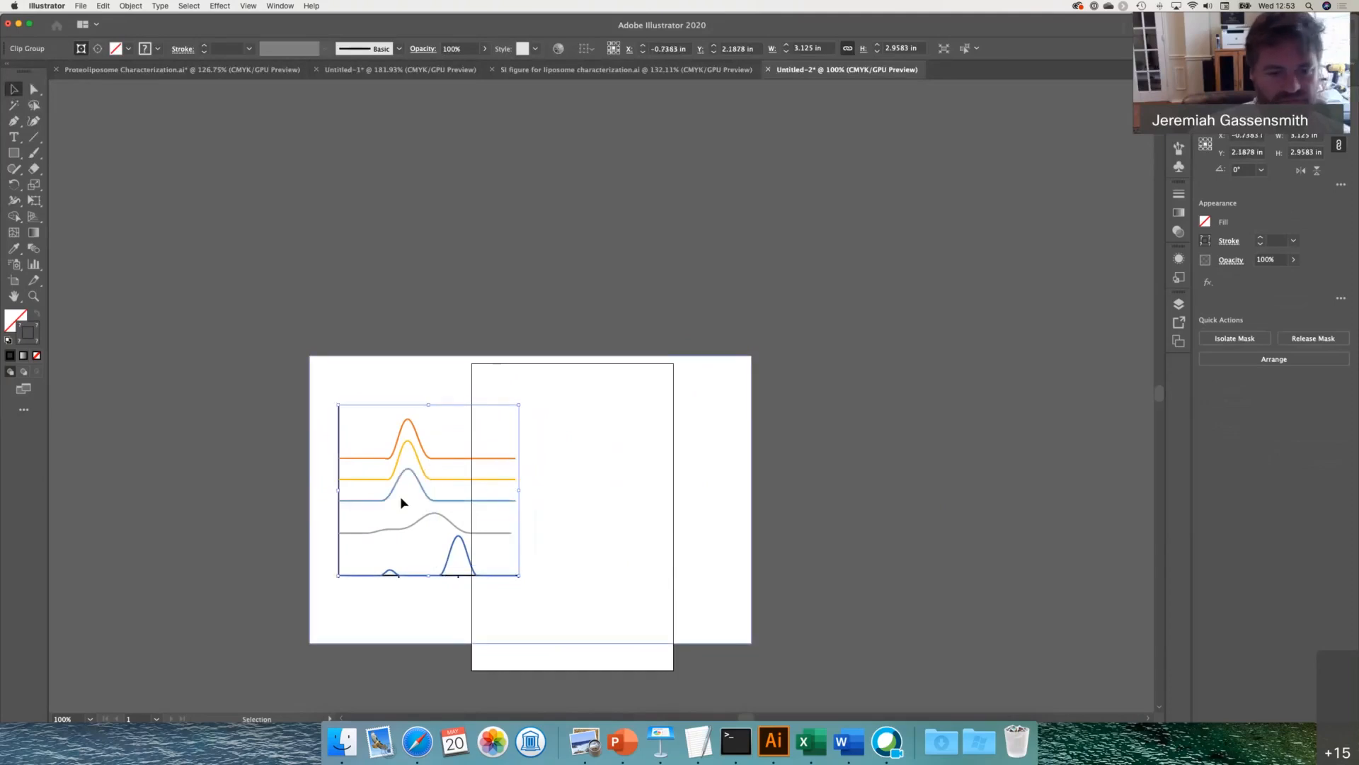
click(282, 344)
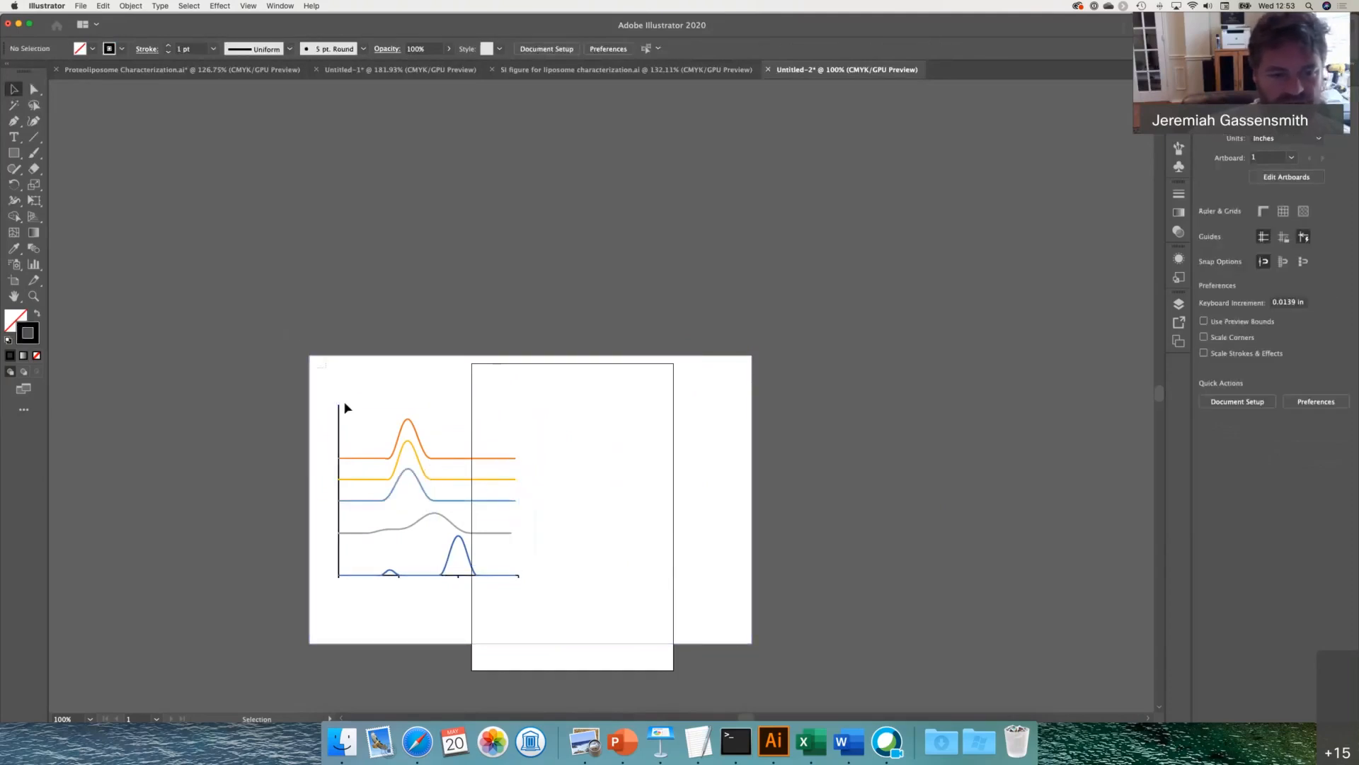
- Select all of the pasted chart artwork, release its clipping masks and deselect everything
key(super+a)
key(v)
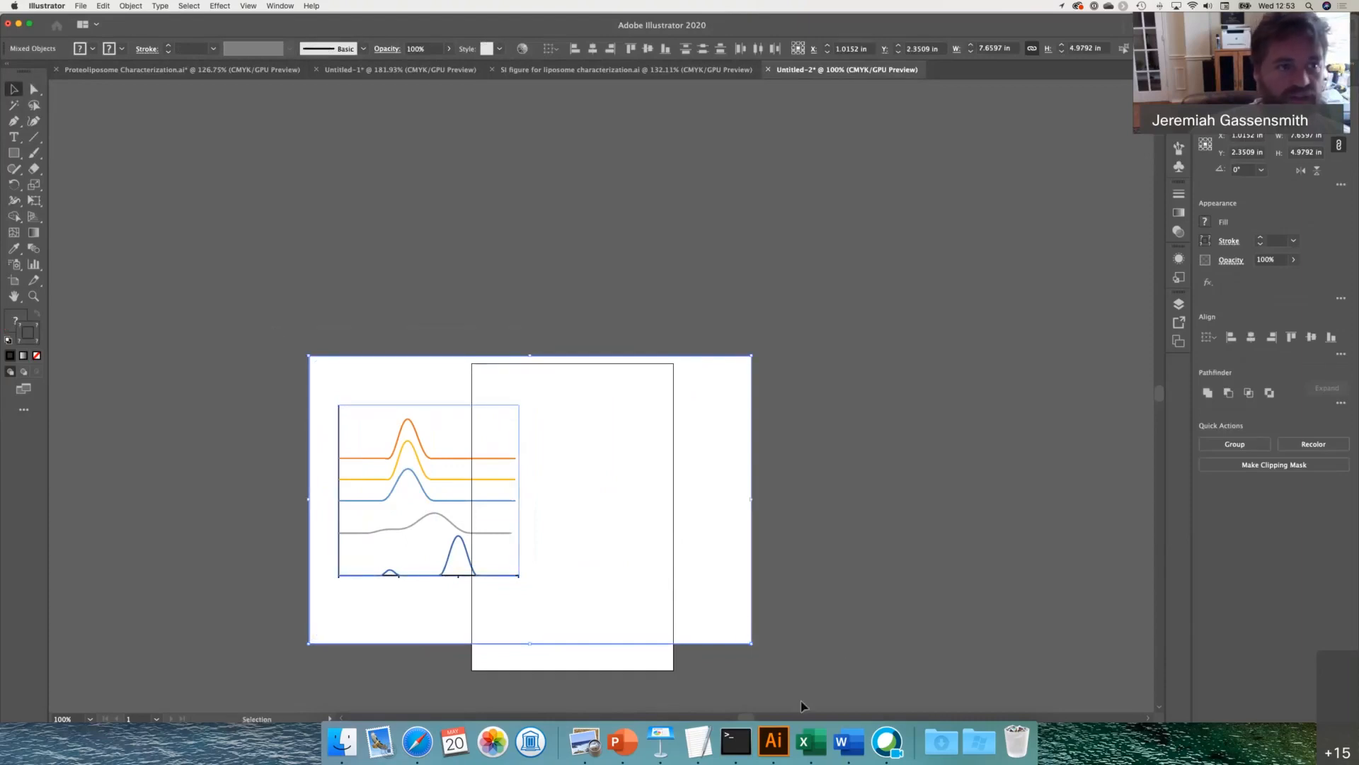
click(129, 6)
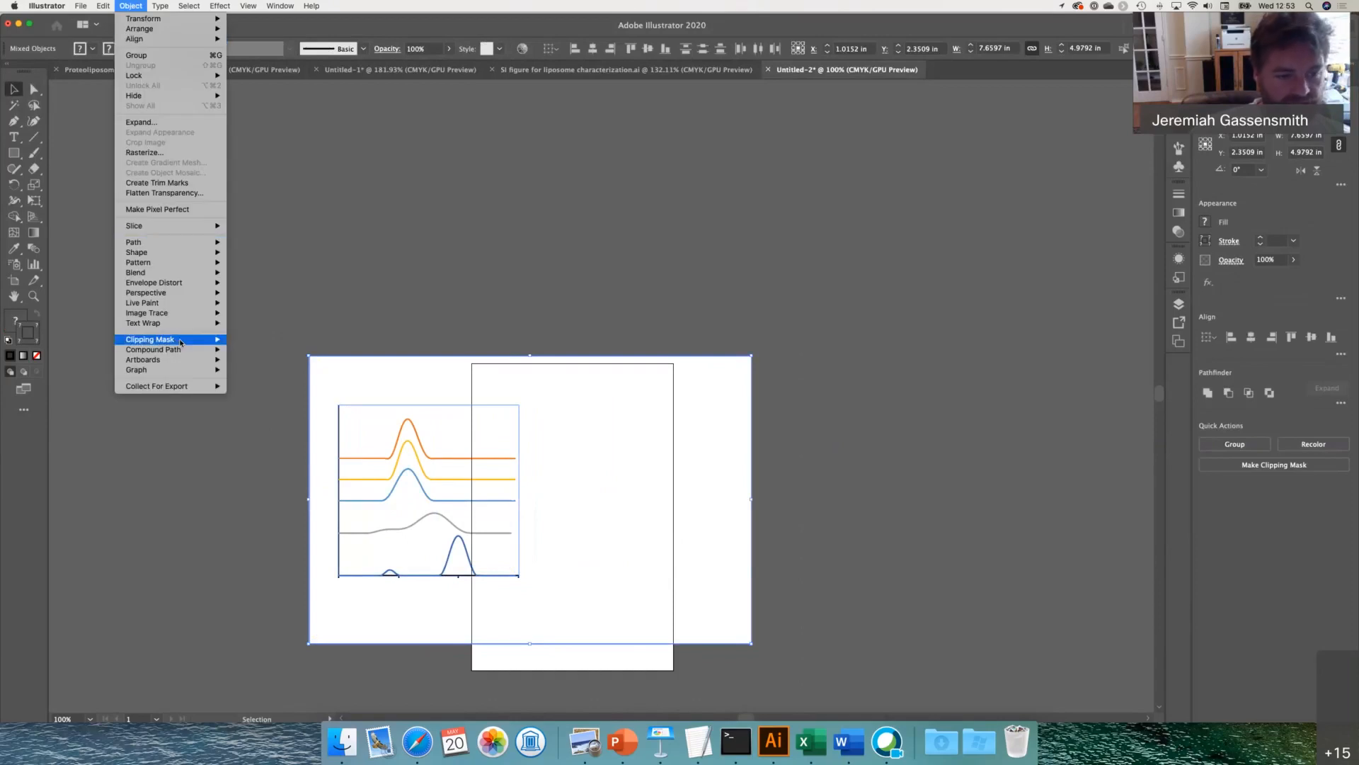
mouse_move(180, 342)
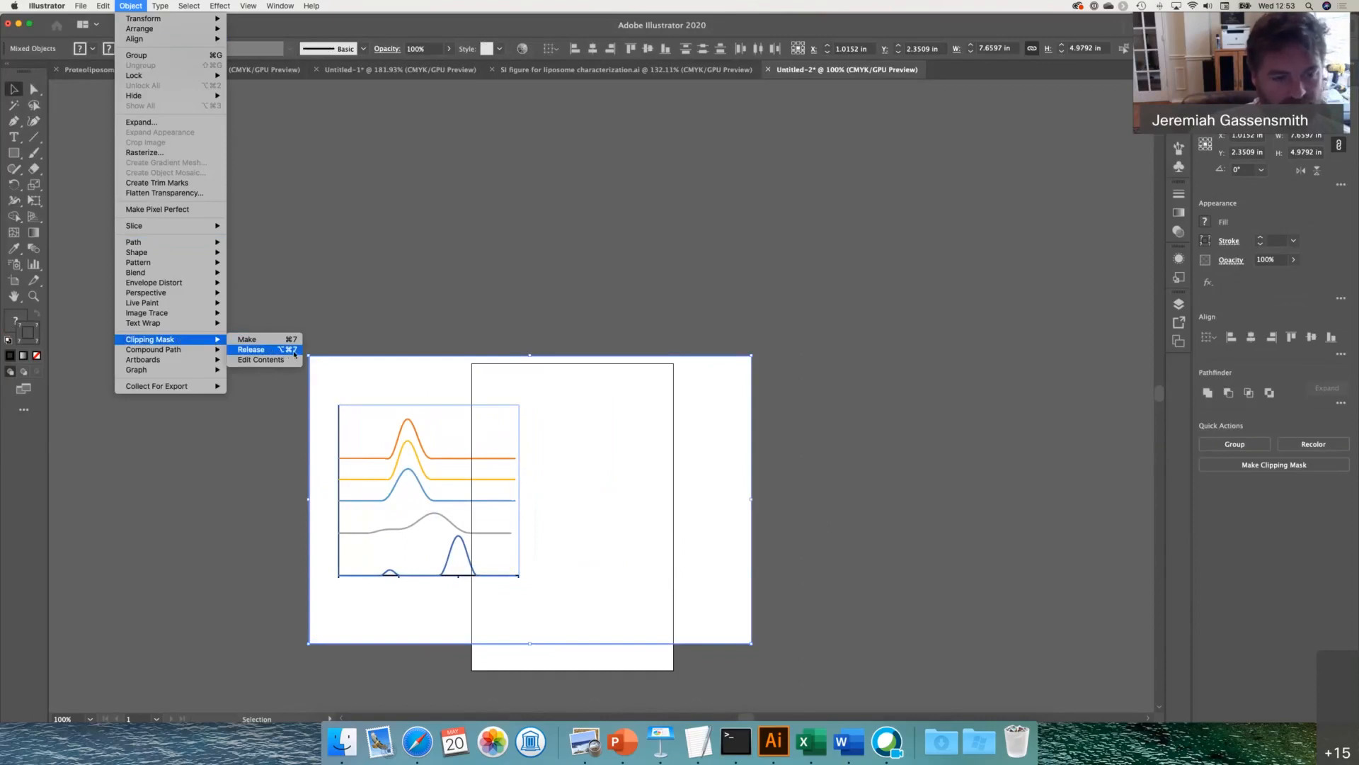
click(333, 340)
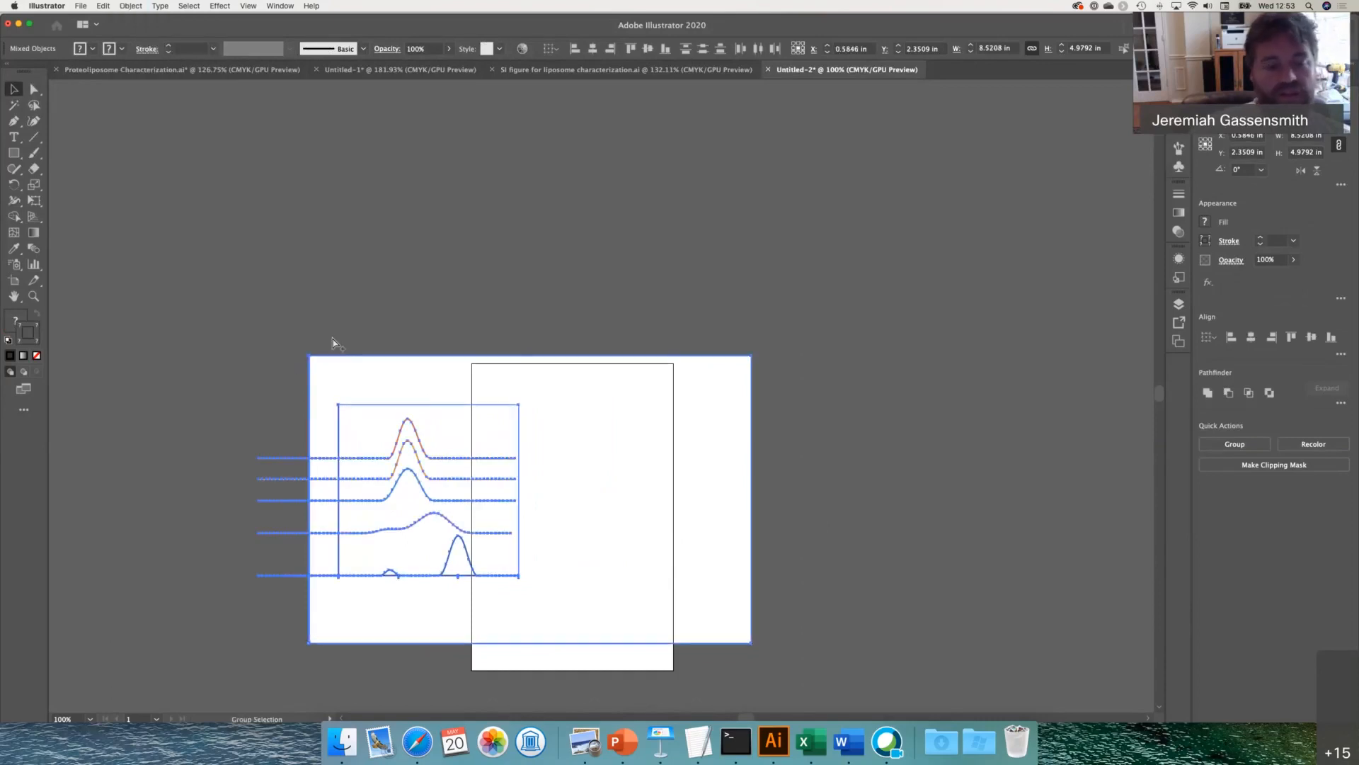
key(v)
click(326, 330)
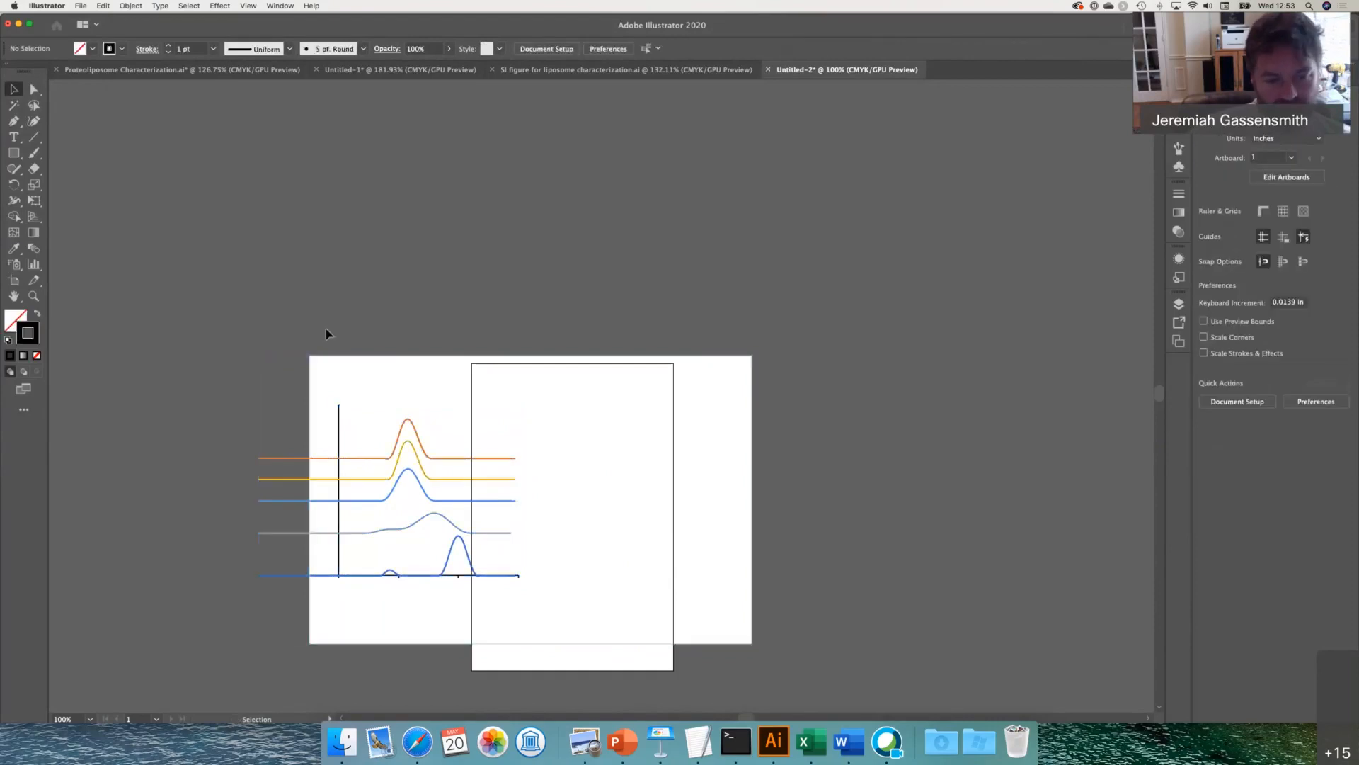
- Pull the chart's outer frame and white background rectangle away from the curves and delete them
click(347, 367)
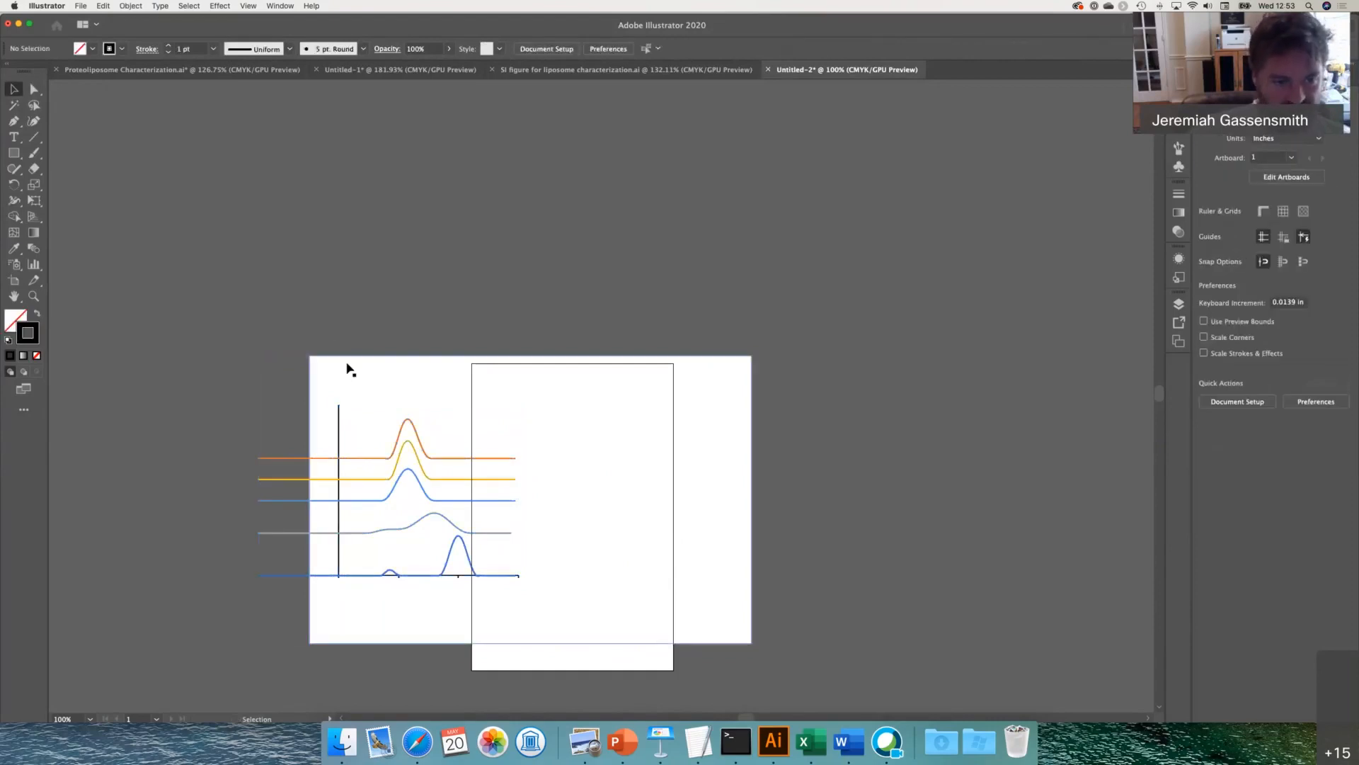
drag(434, 352, 507, 314)
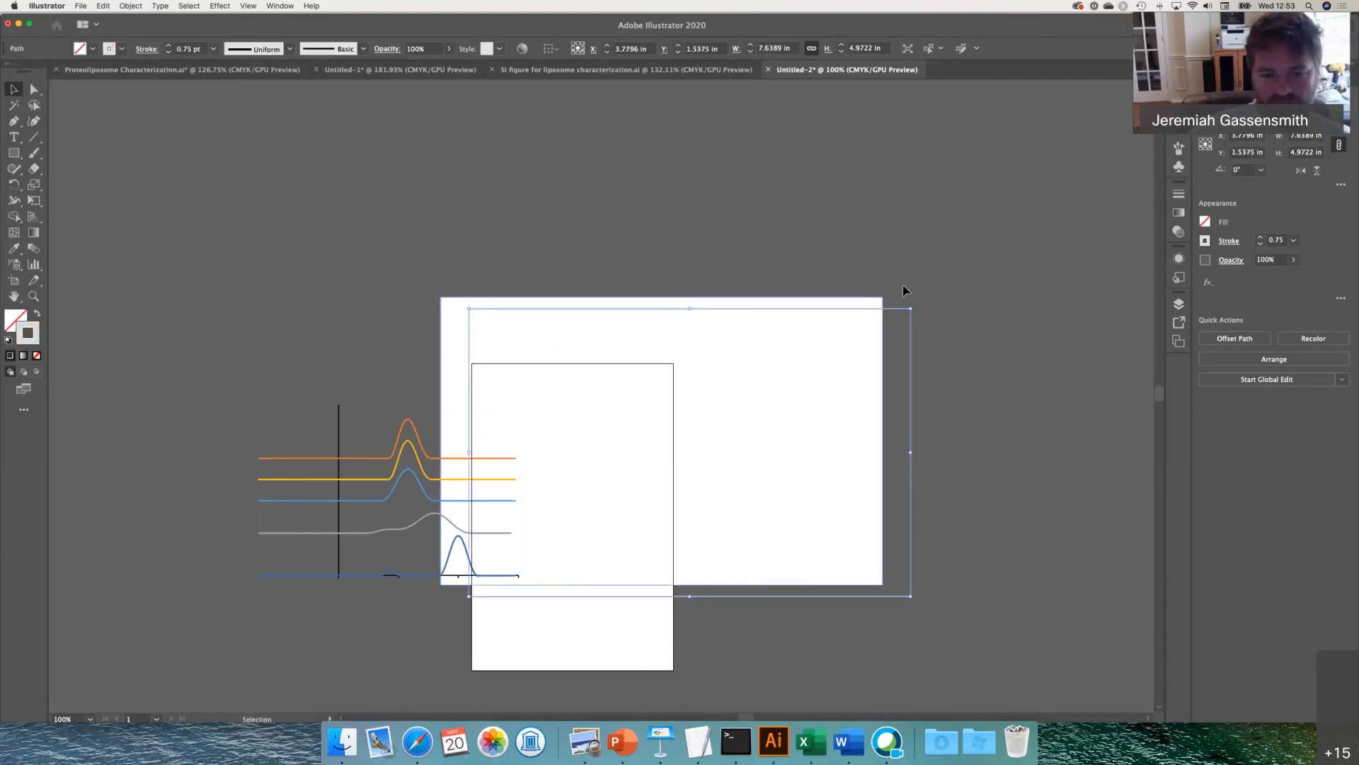
click(840, 359)
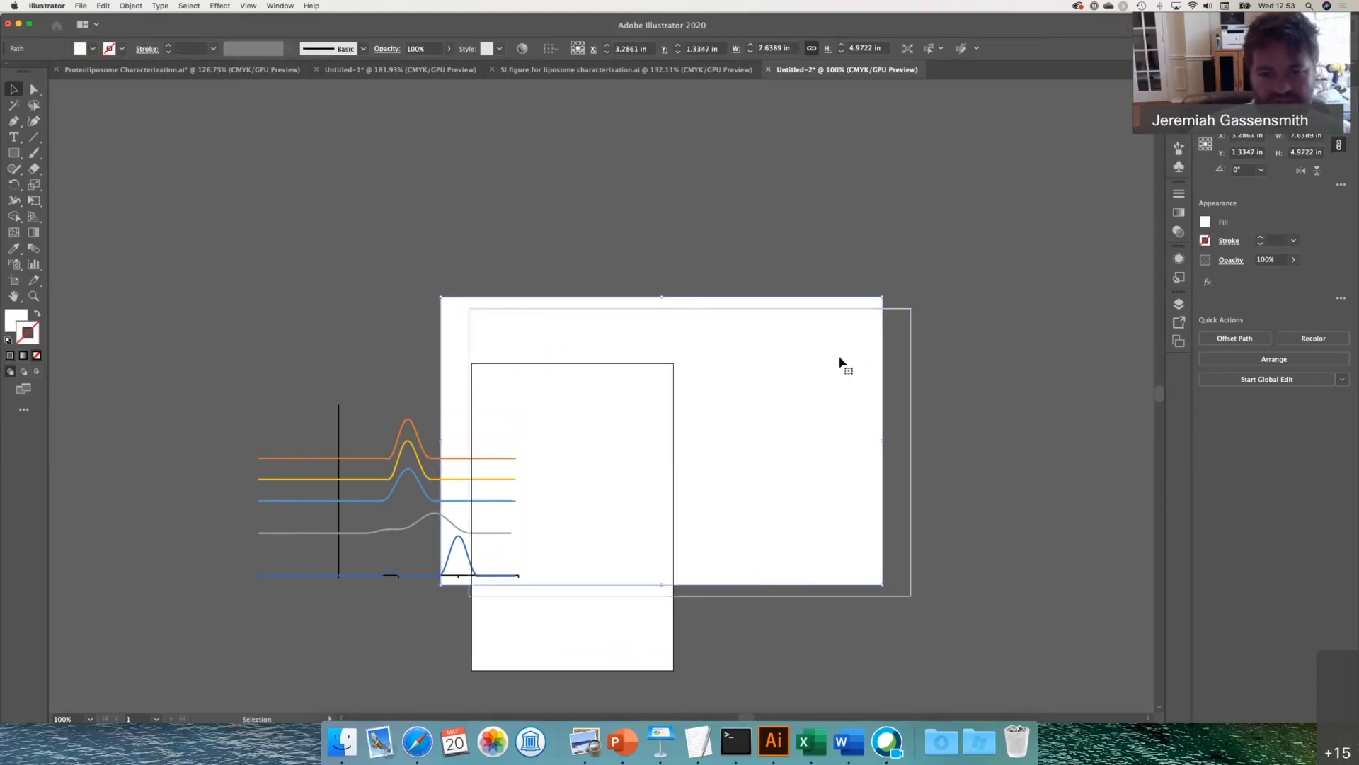
key(Delete)
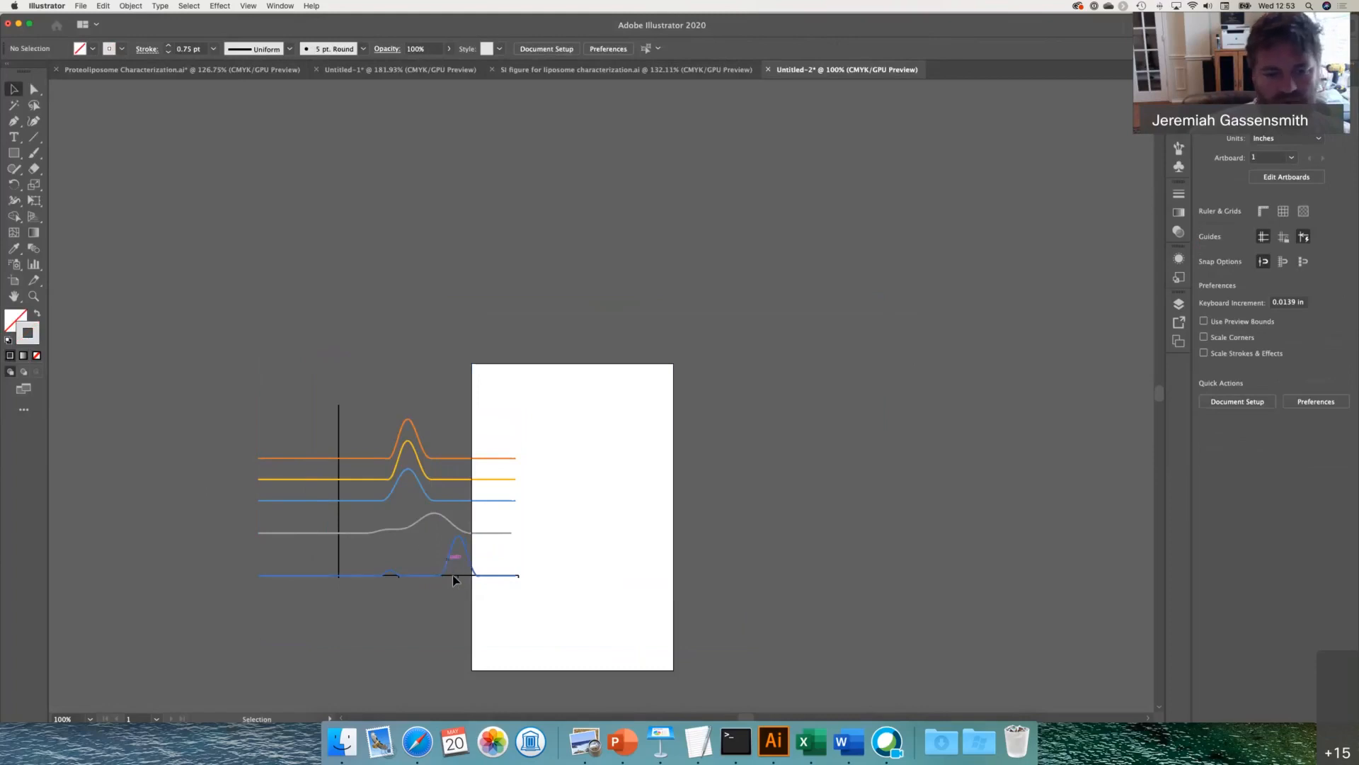
- Select the large invisible frame path left around the chart on its own and delete it
drag(228, 373, 497, 615)
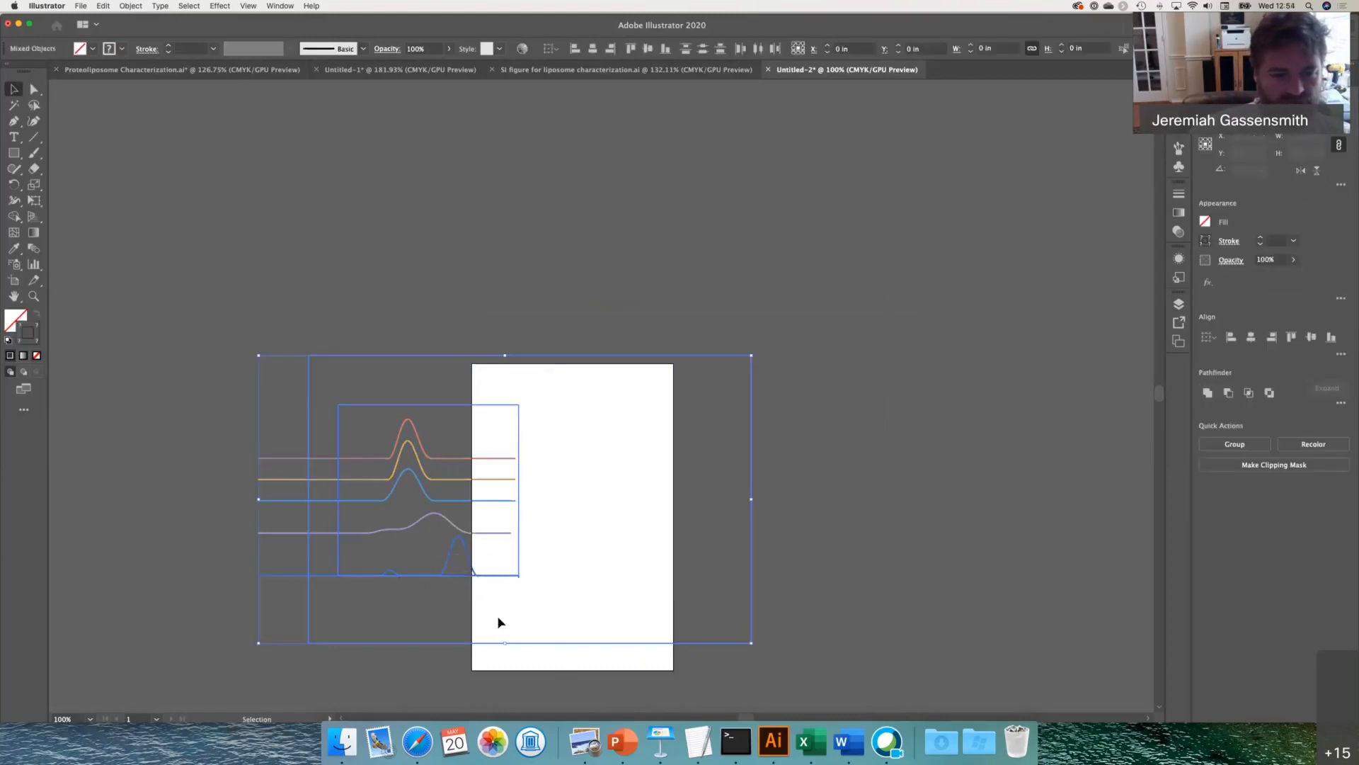
click(225, 388)
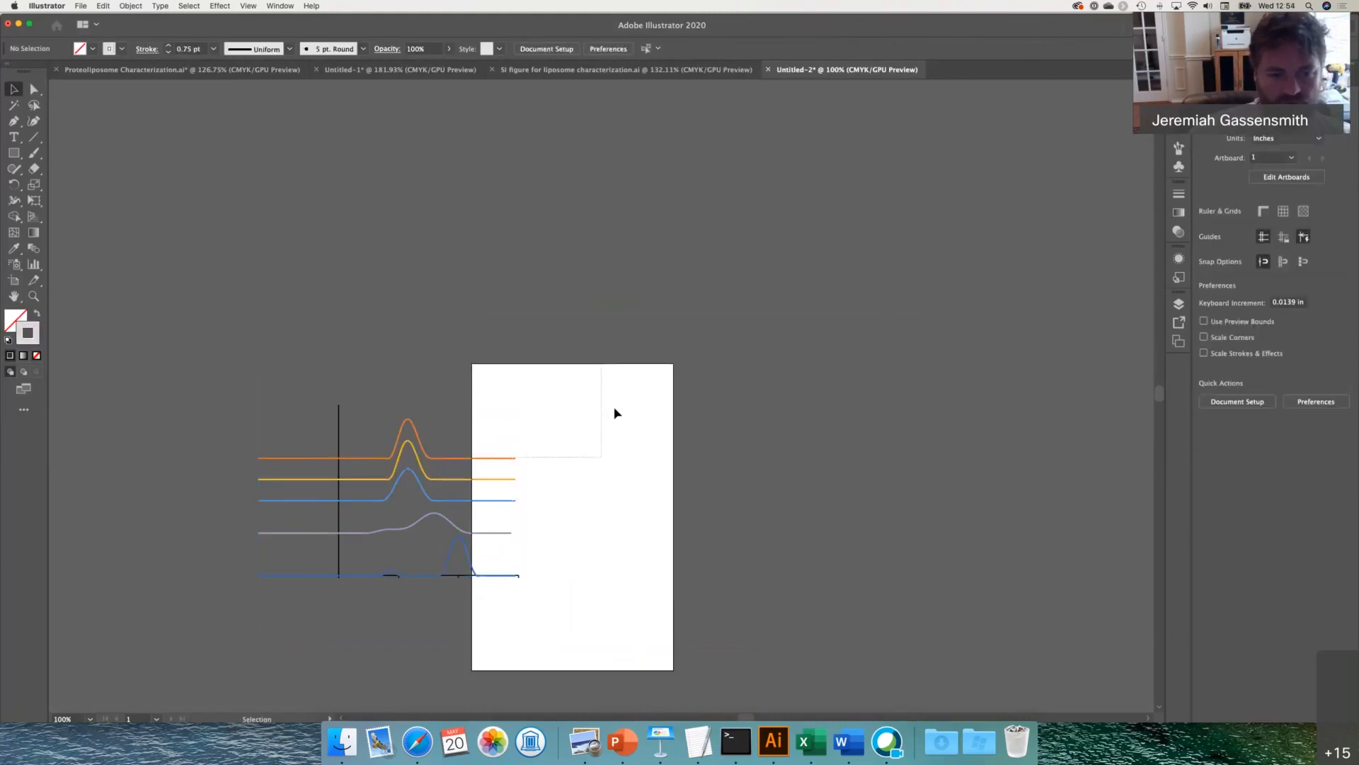
drag(614, 413, 769, 441)
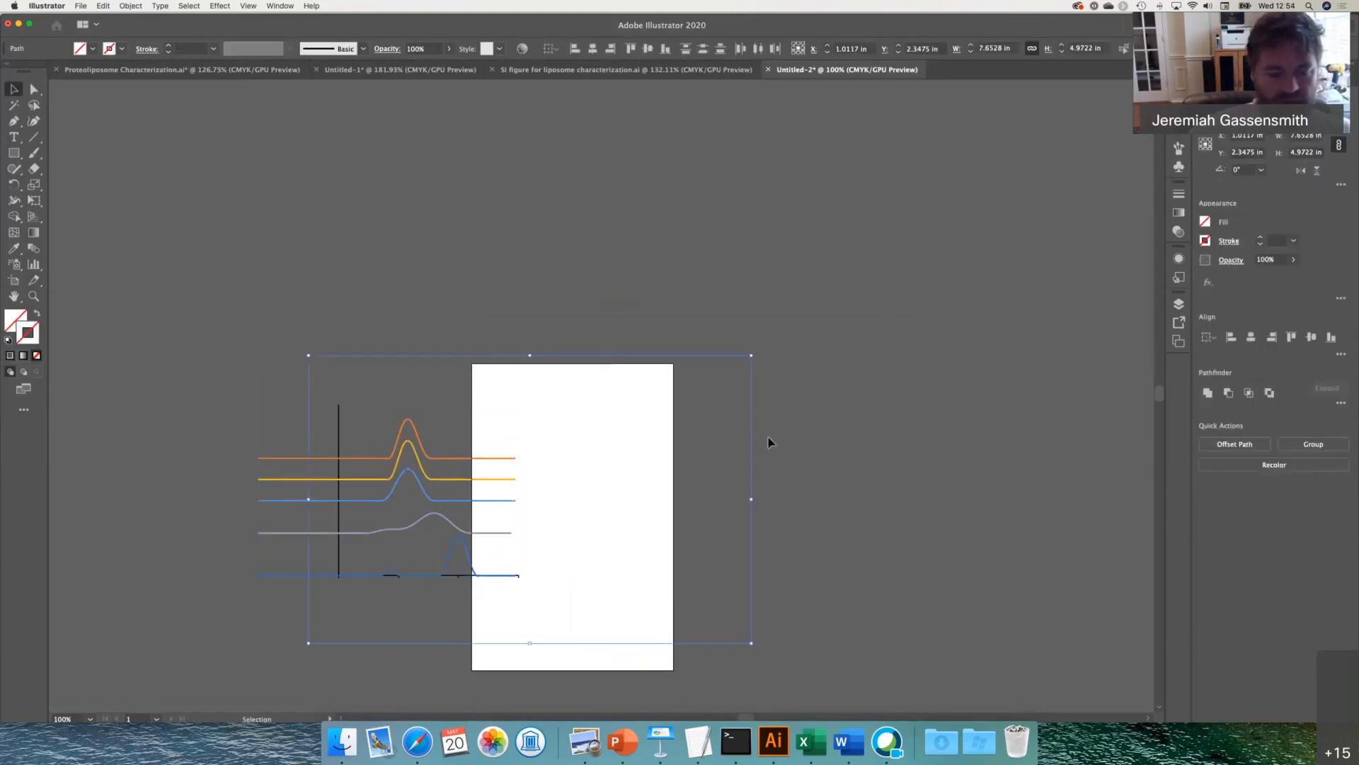
- Move all the curves and axes together onto the artboard, with the vertical axis just inside its left edge
drag(572, 641, 237, 385)
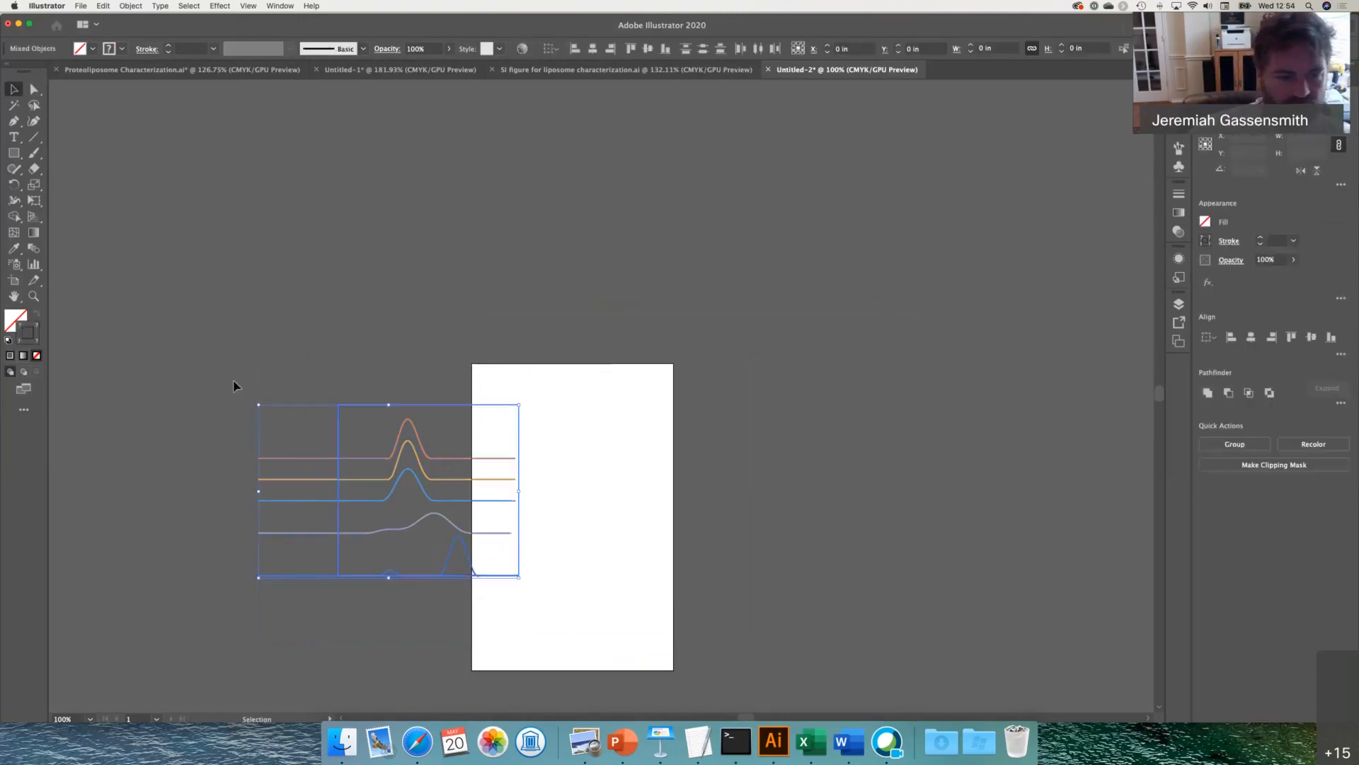
drag(304, 461, 449, 429)
click(496, 628)
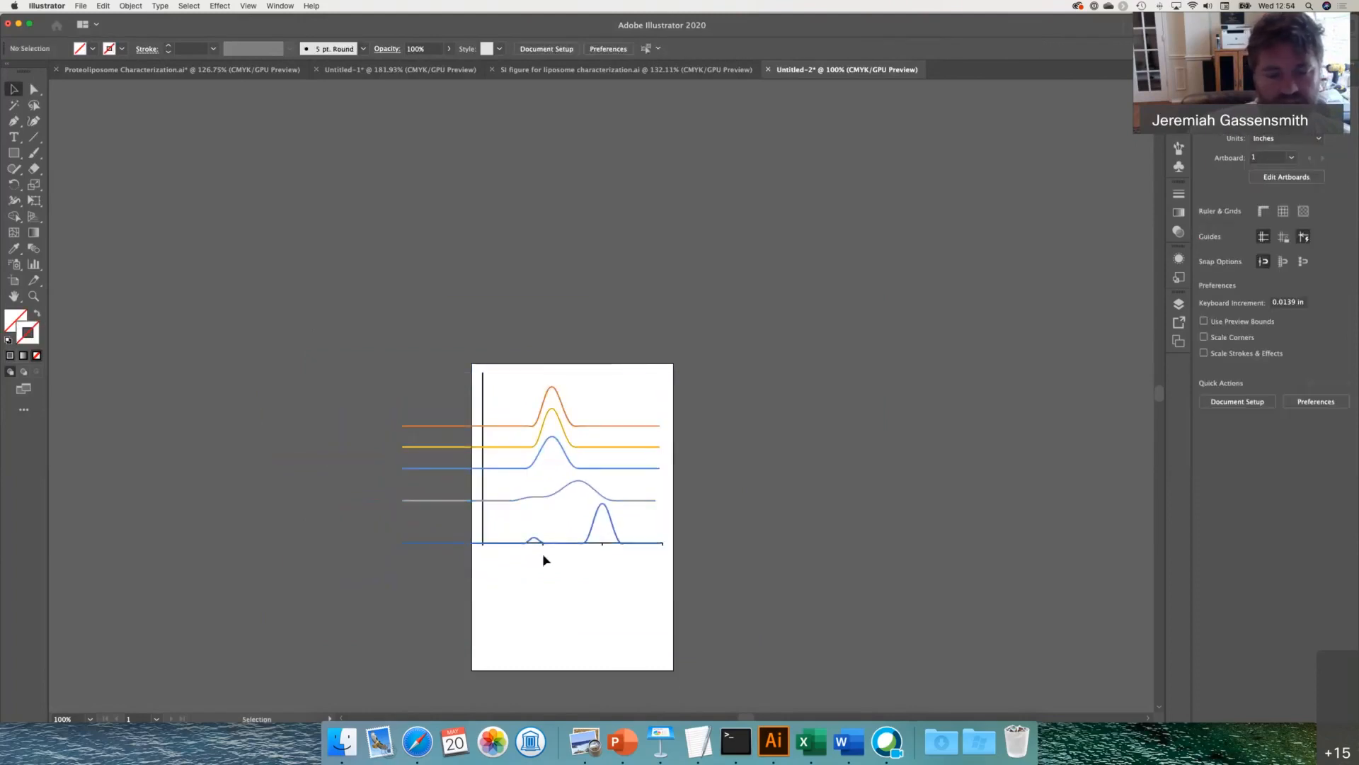
- Delete the segments of all five curves that extend to the left of the vertical axis, leaving the rest intact
scroll(542, 553, up, 5)
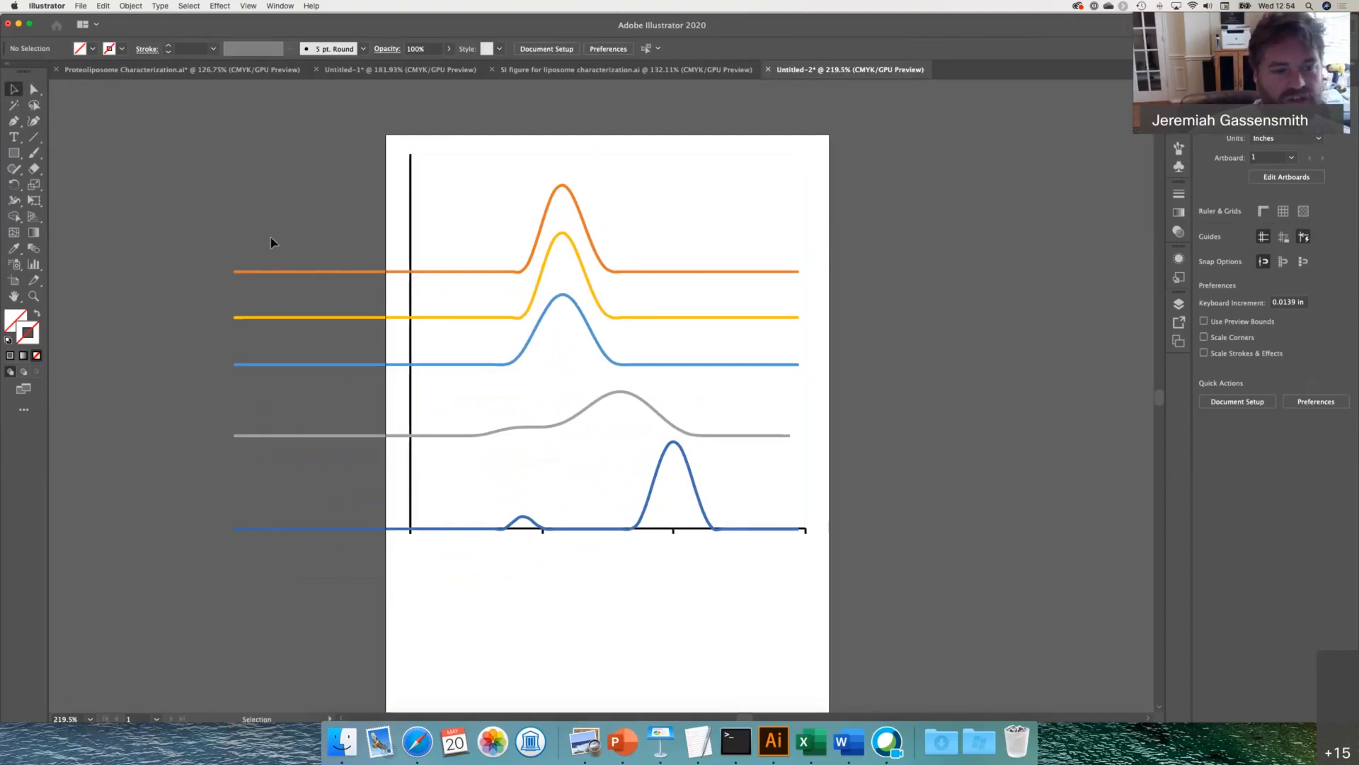
click(276, 272)
shift+click(290, 317)
click(255, 385)
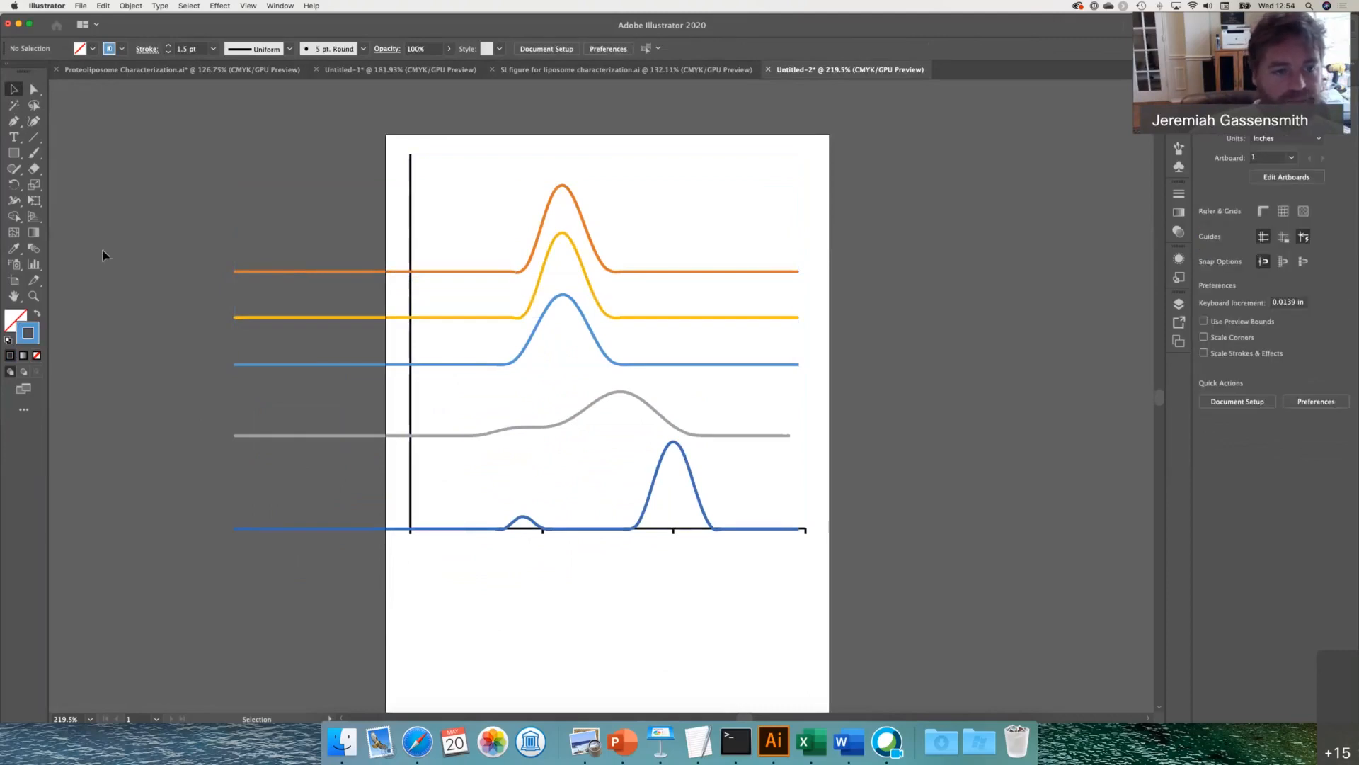
click(32, 89)
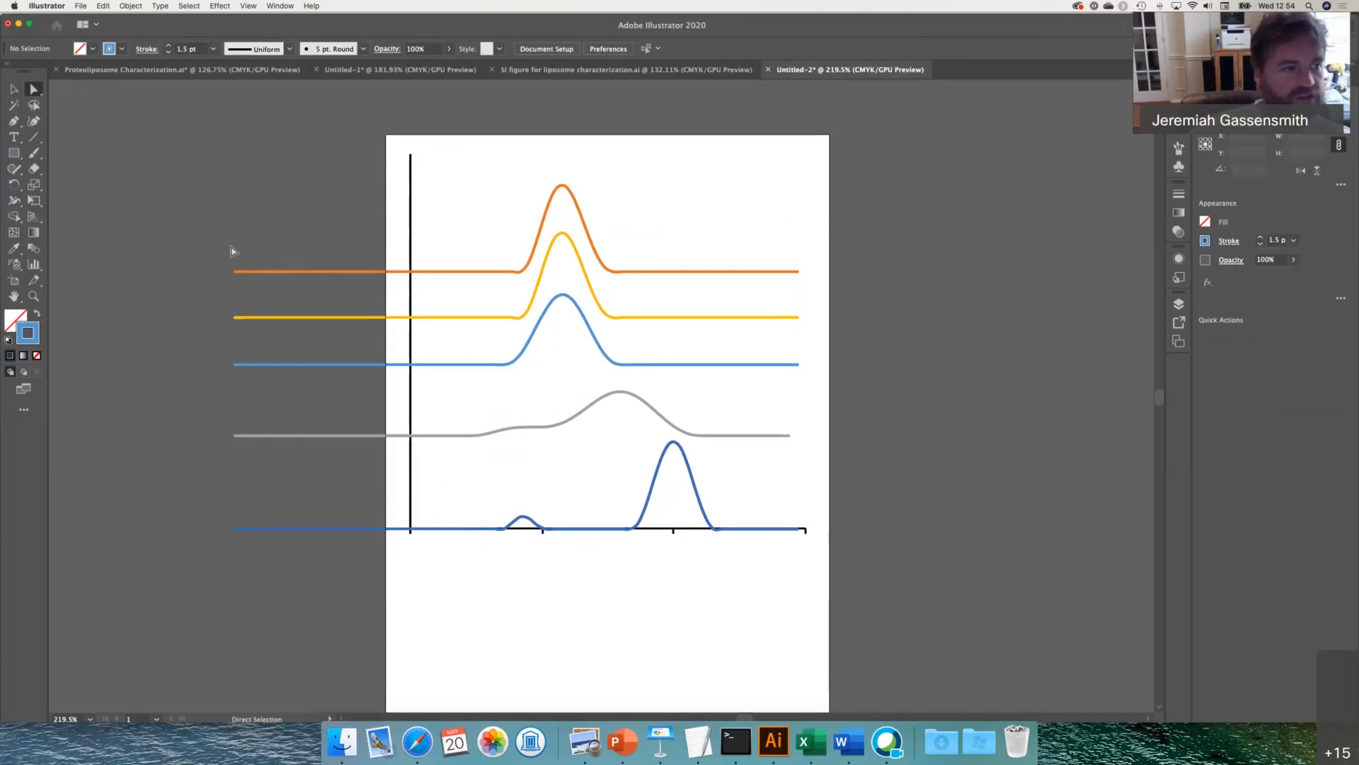
click(14, 90)
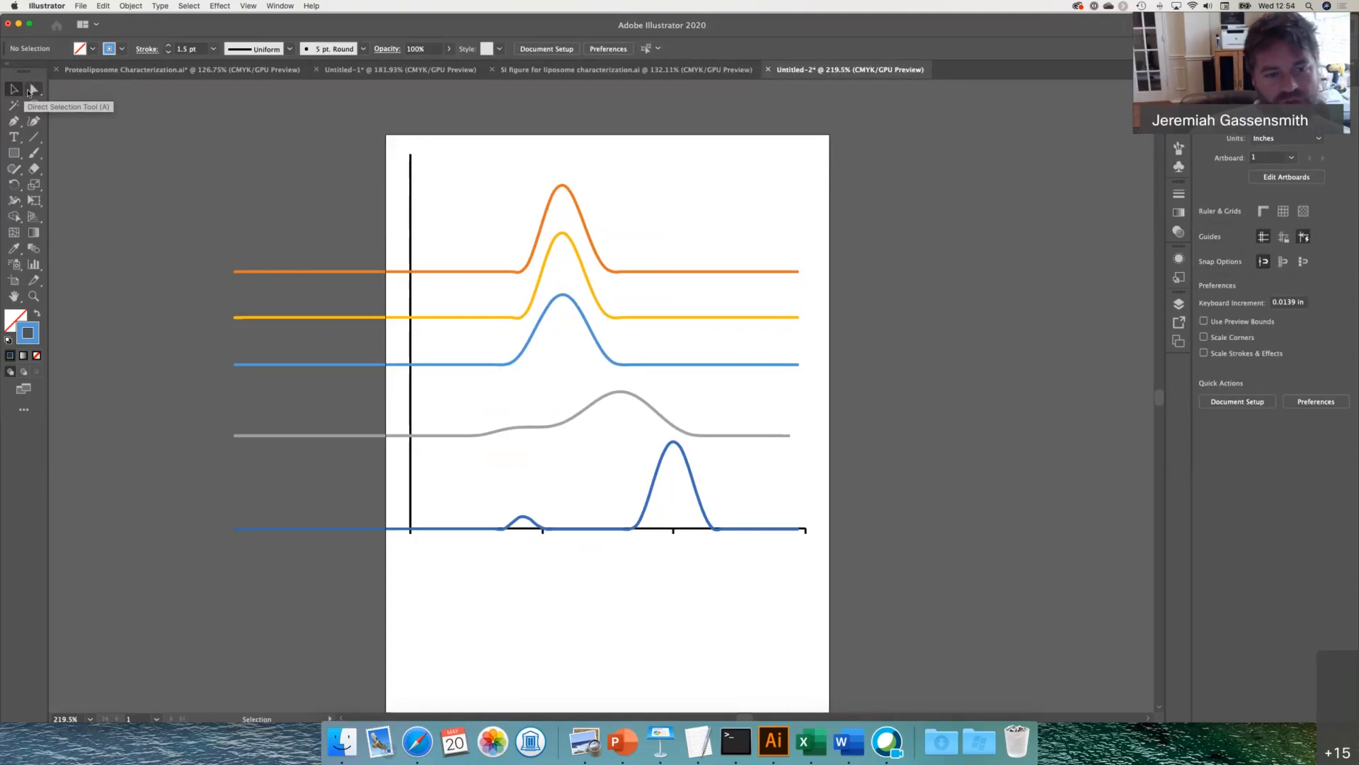
click(28, 92)
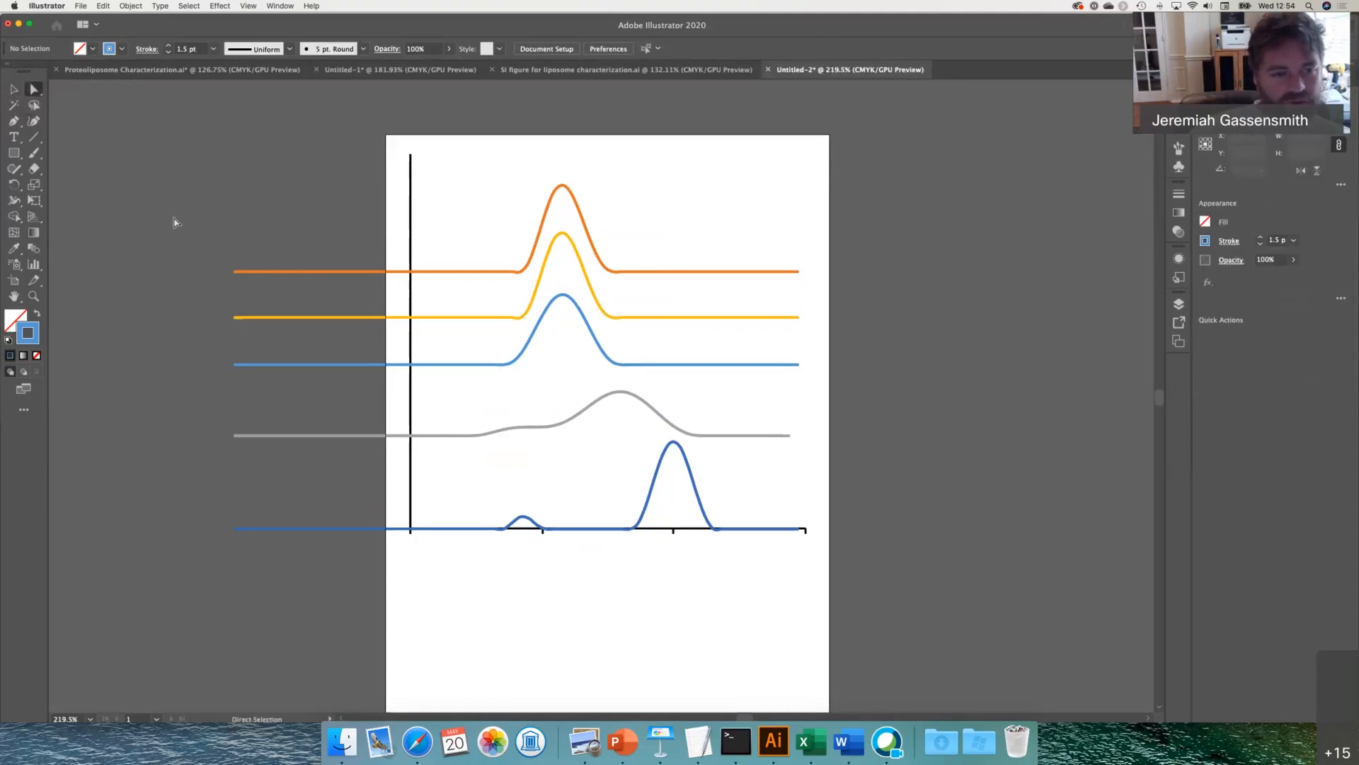
drag(228, 269, 412, 540)
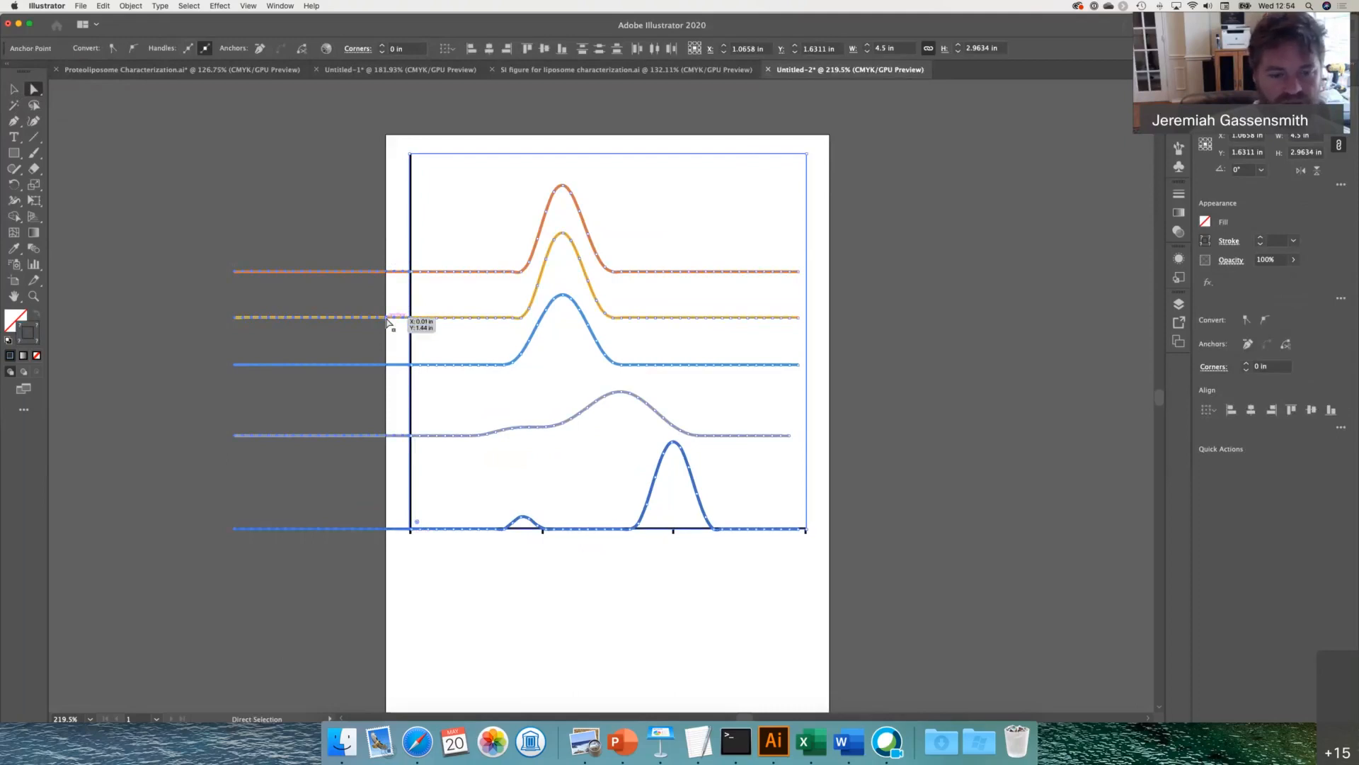
key(Delete)
click(360, 408)
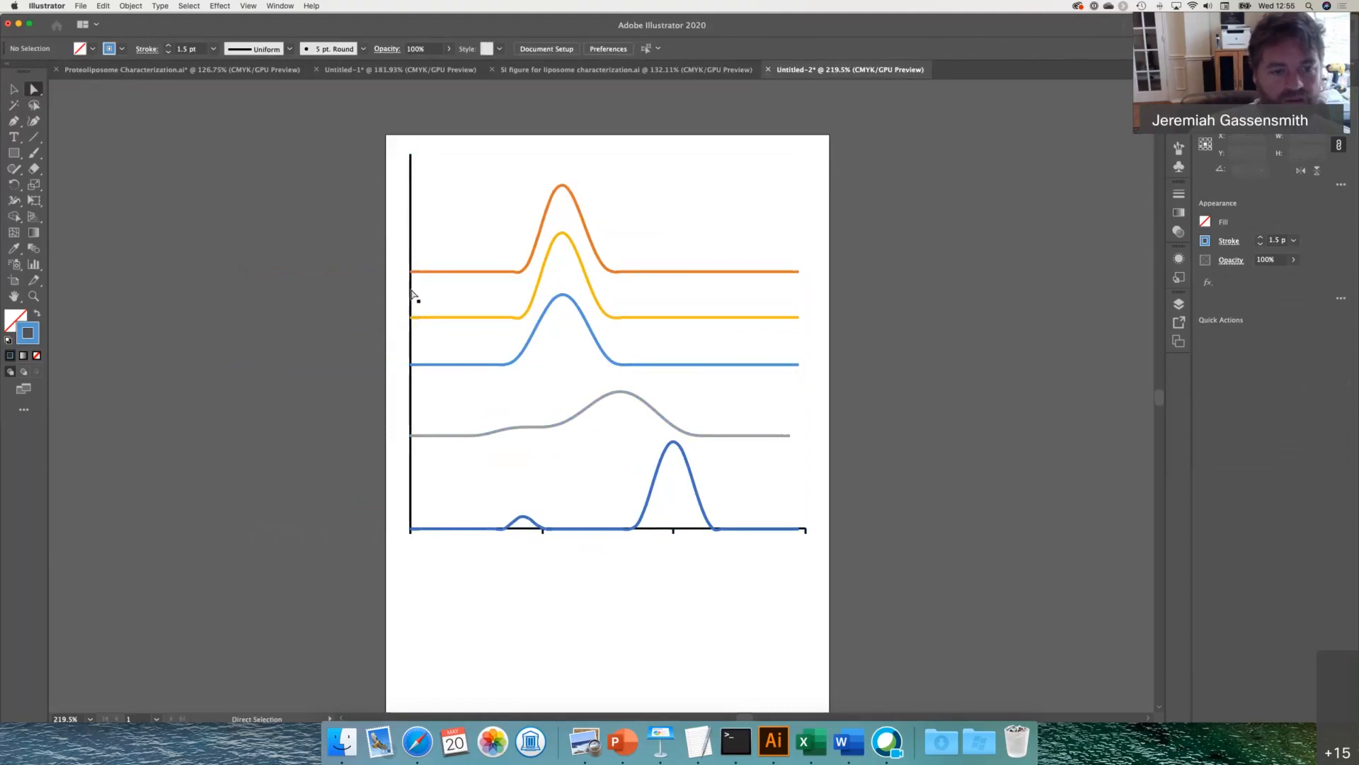
- Bring the black vertical axis line to the front so it covers the curves' starting ends
scroll(407, 257, up, 5)
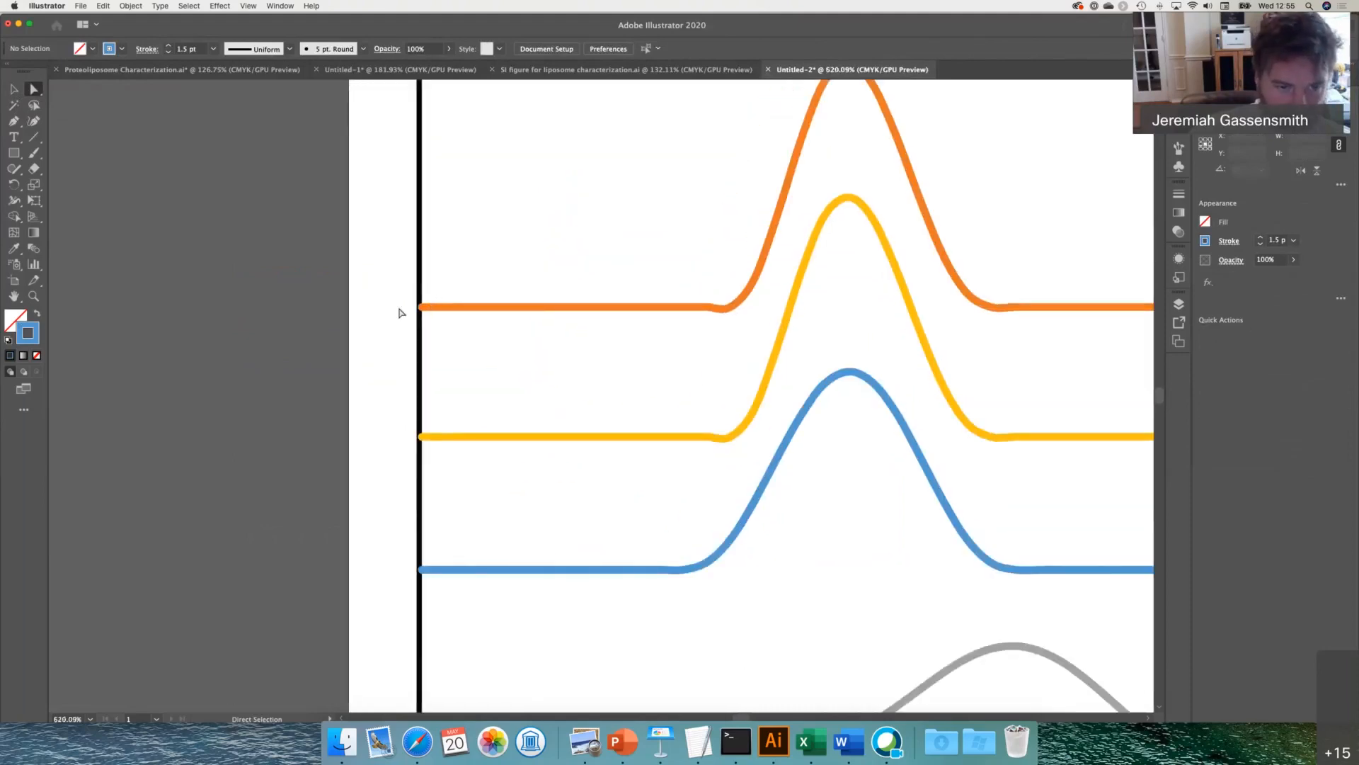
click(14, 89)
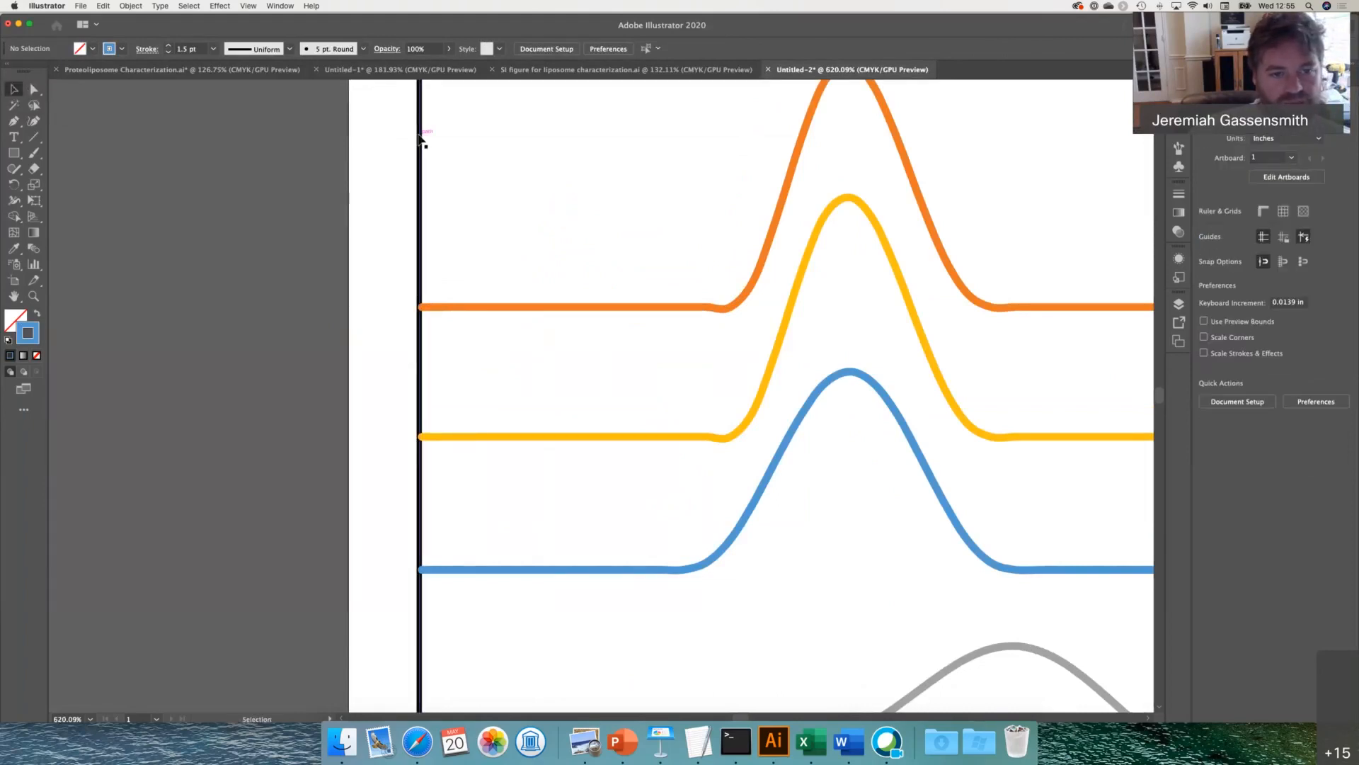
click(420, 138)
right_click(420, 139)
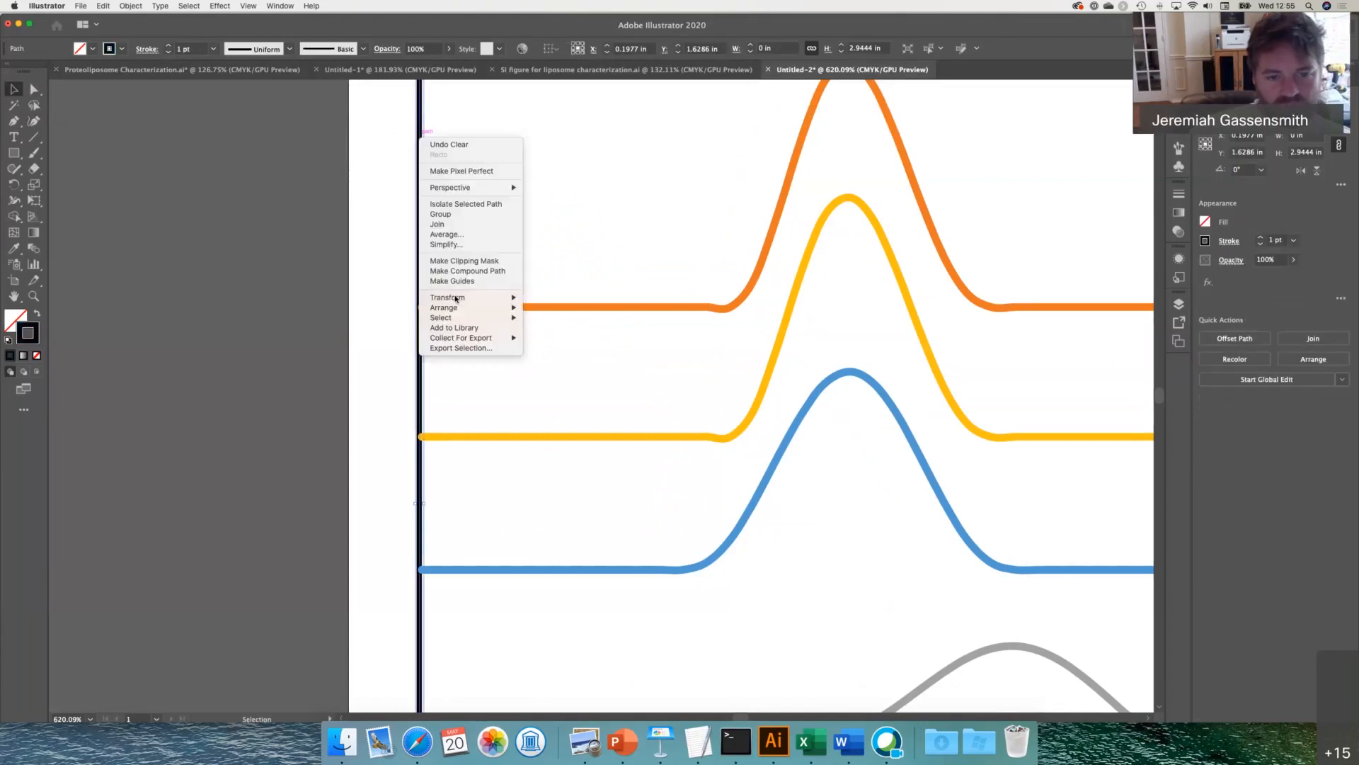
mouse_move(459, 300)
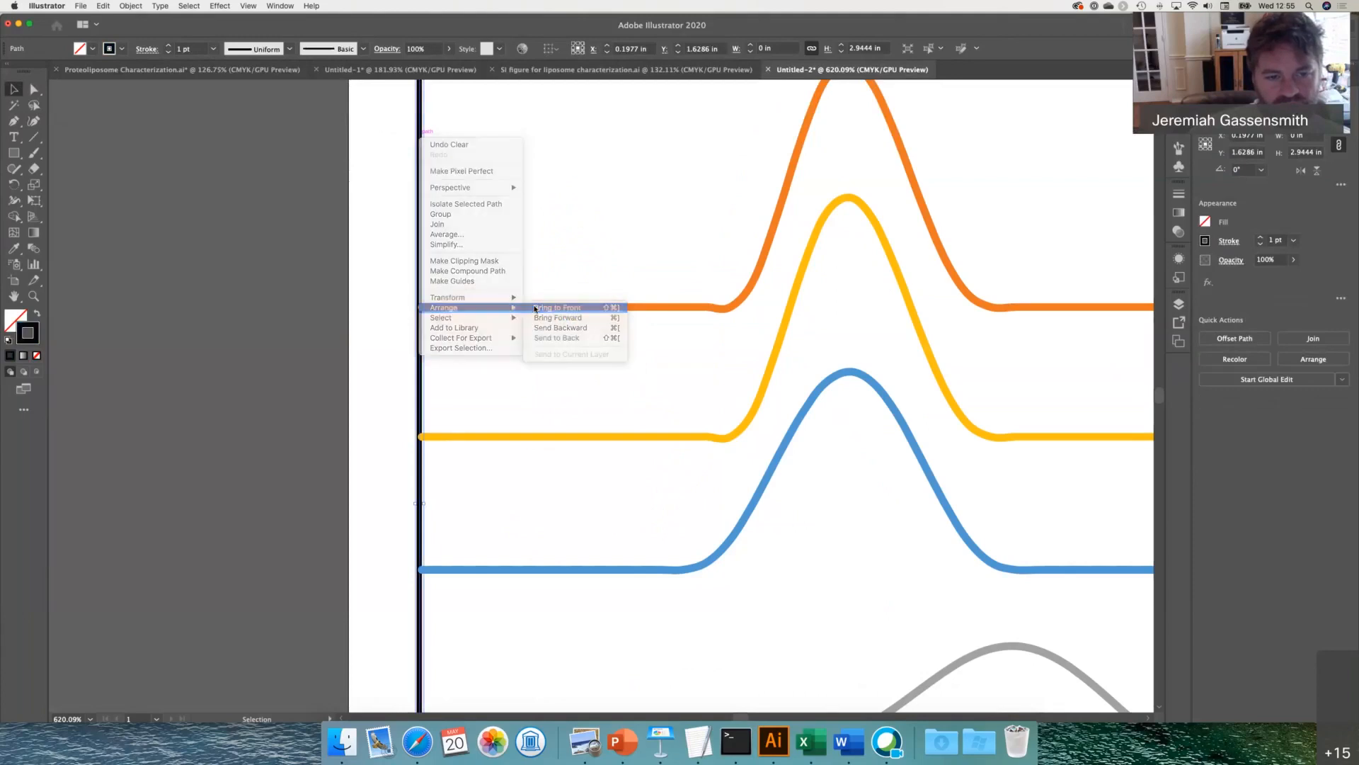
click(536, 309)
click(380, 405)
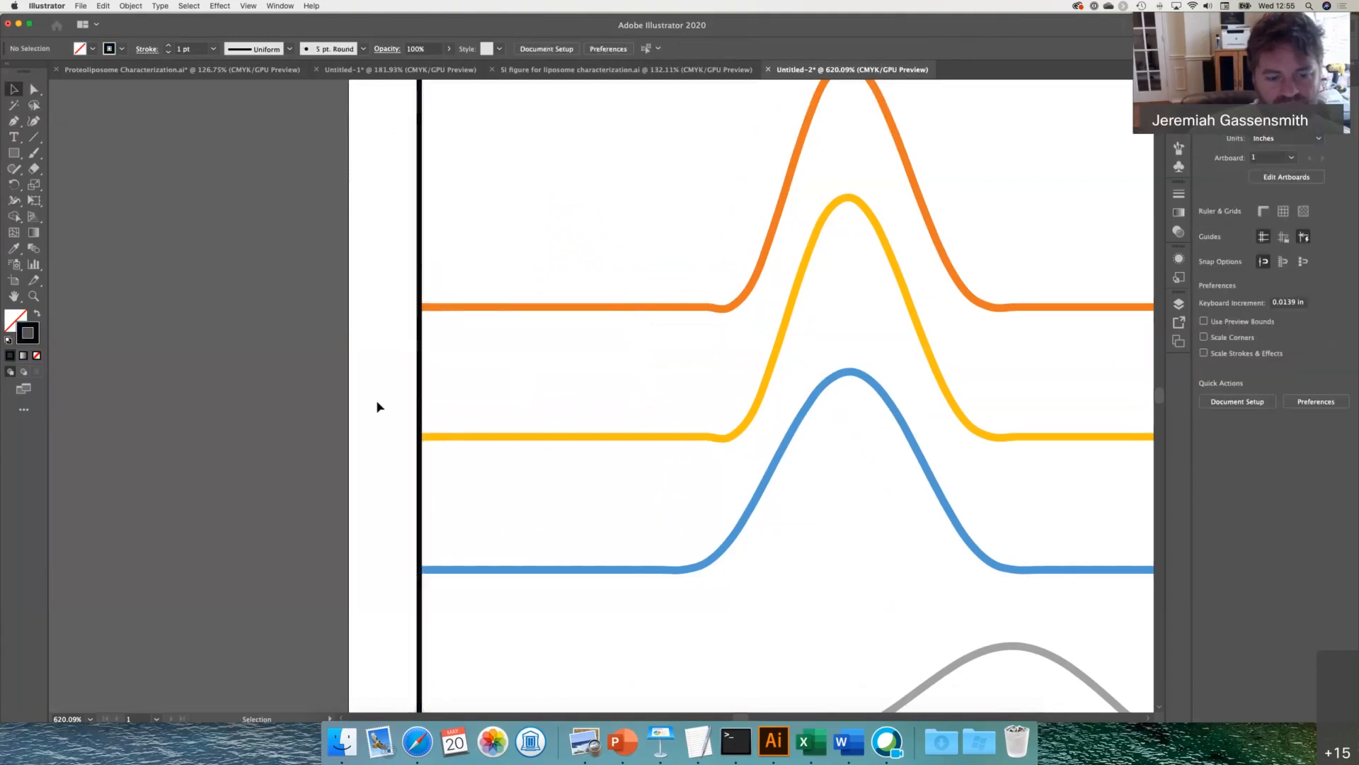
- Nudge the bottom dark-blue curve up about 0.08 in, clear of the horizontal axis
scroll(377, 406, down, 3)
scroll(377, 407, down, 1)
scroll(356, 406, down, 5)
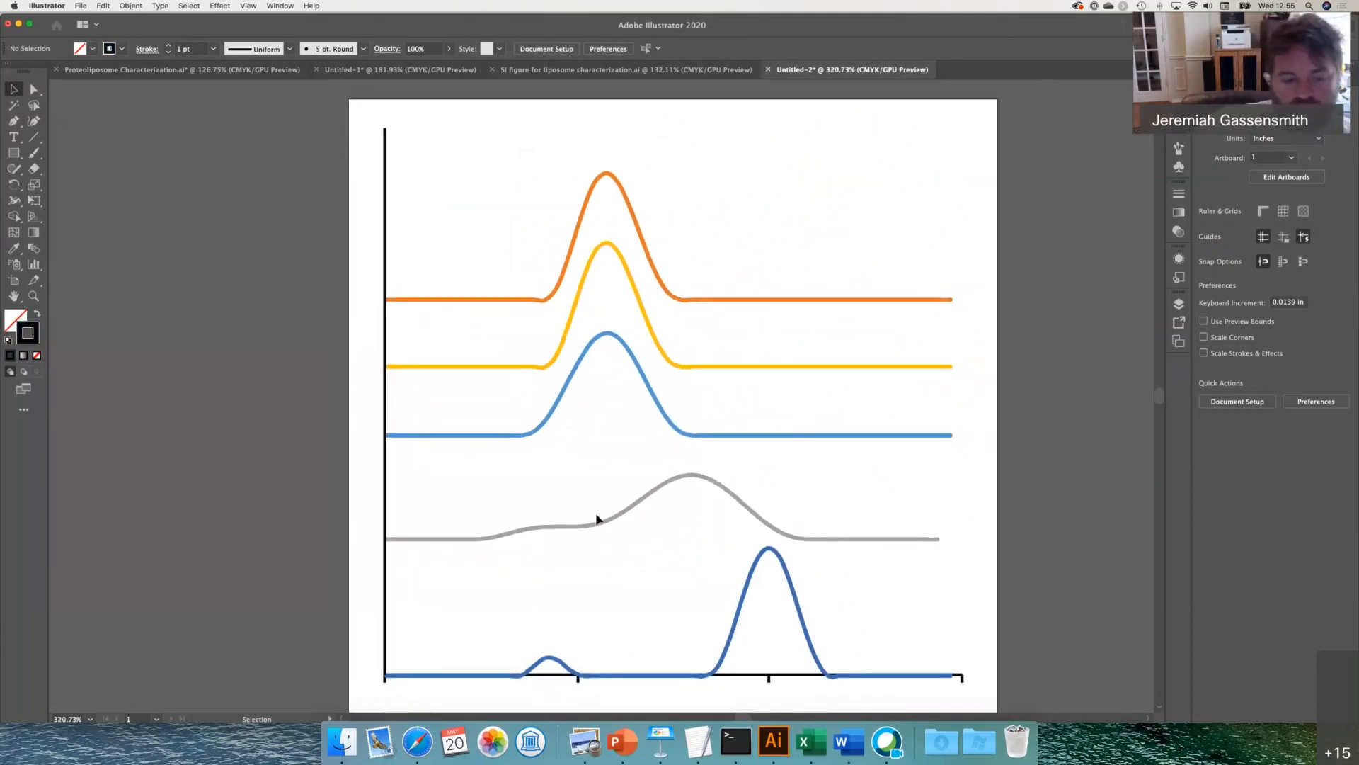
scroll(401, 669, down, 1)
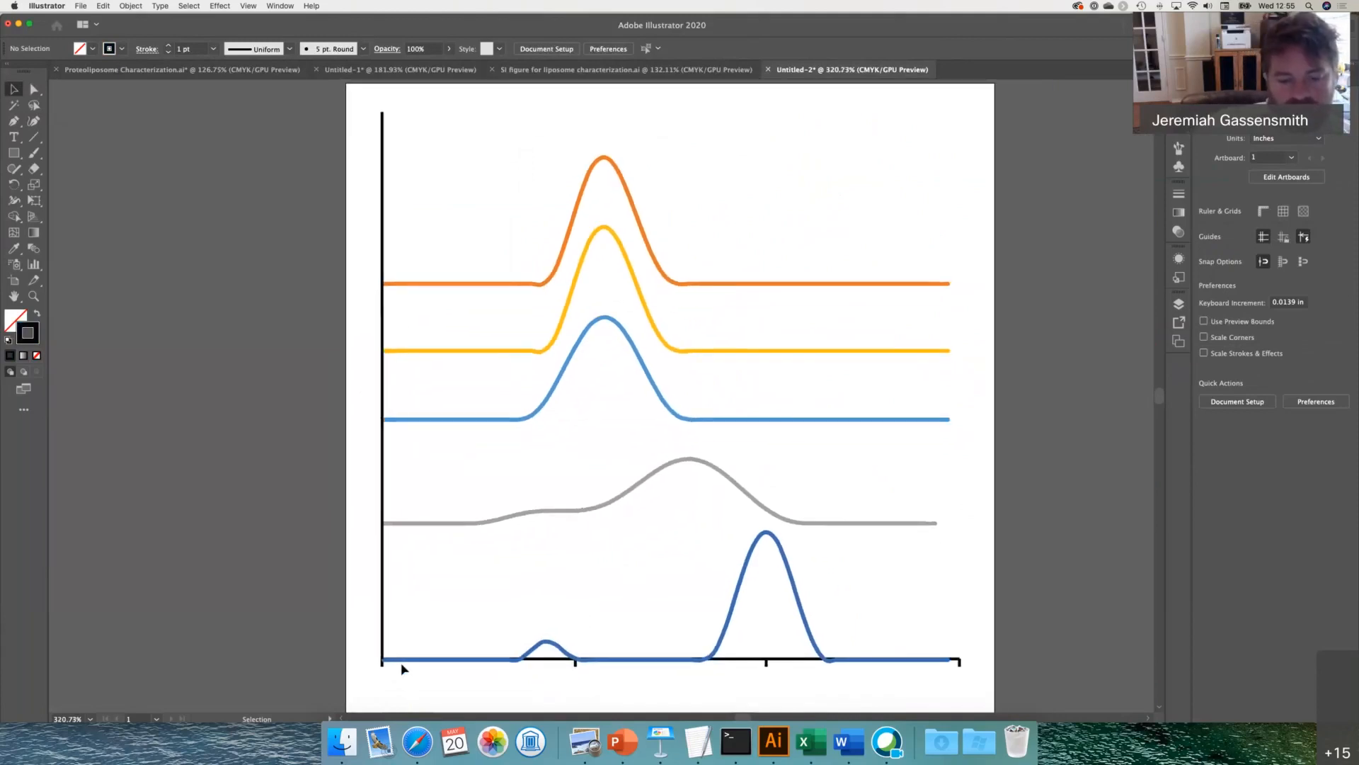
scroll(401, 661, down, 1)
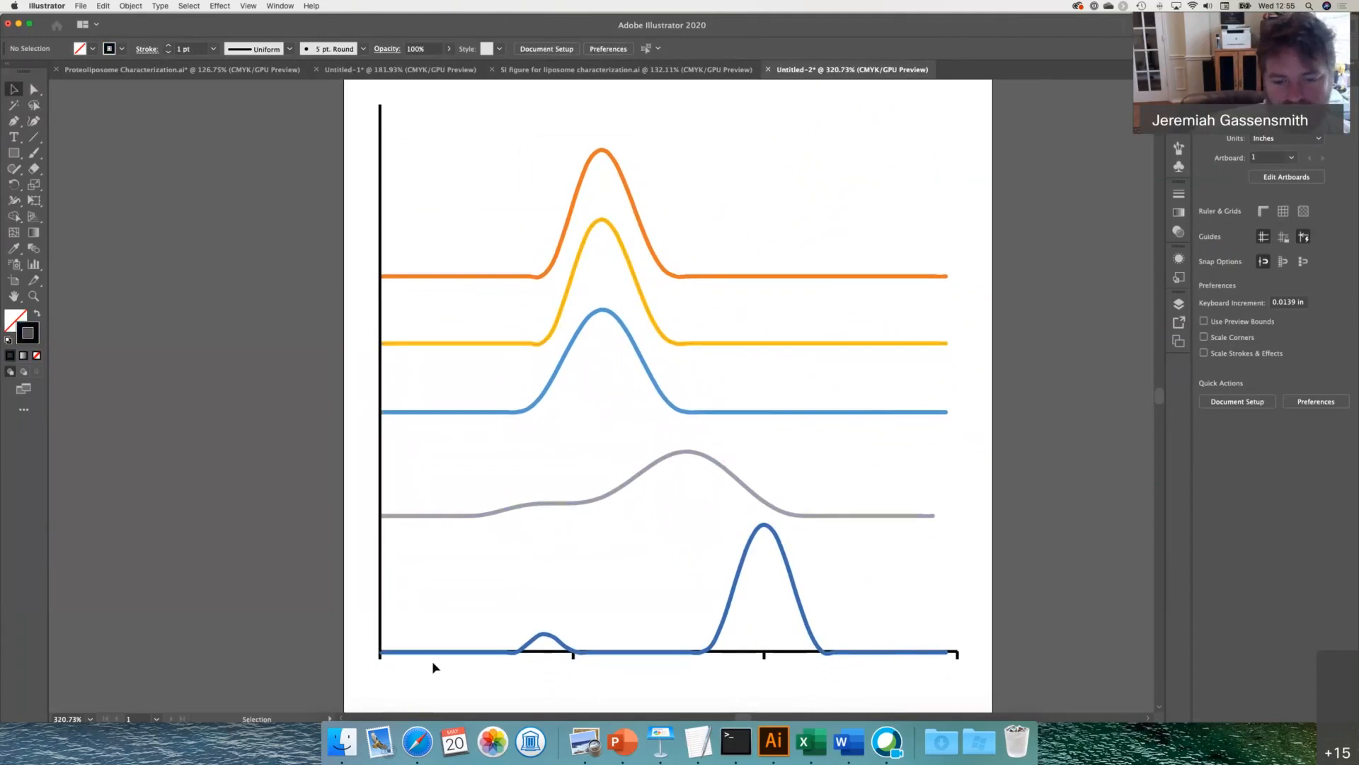
click(796, 579)
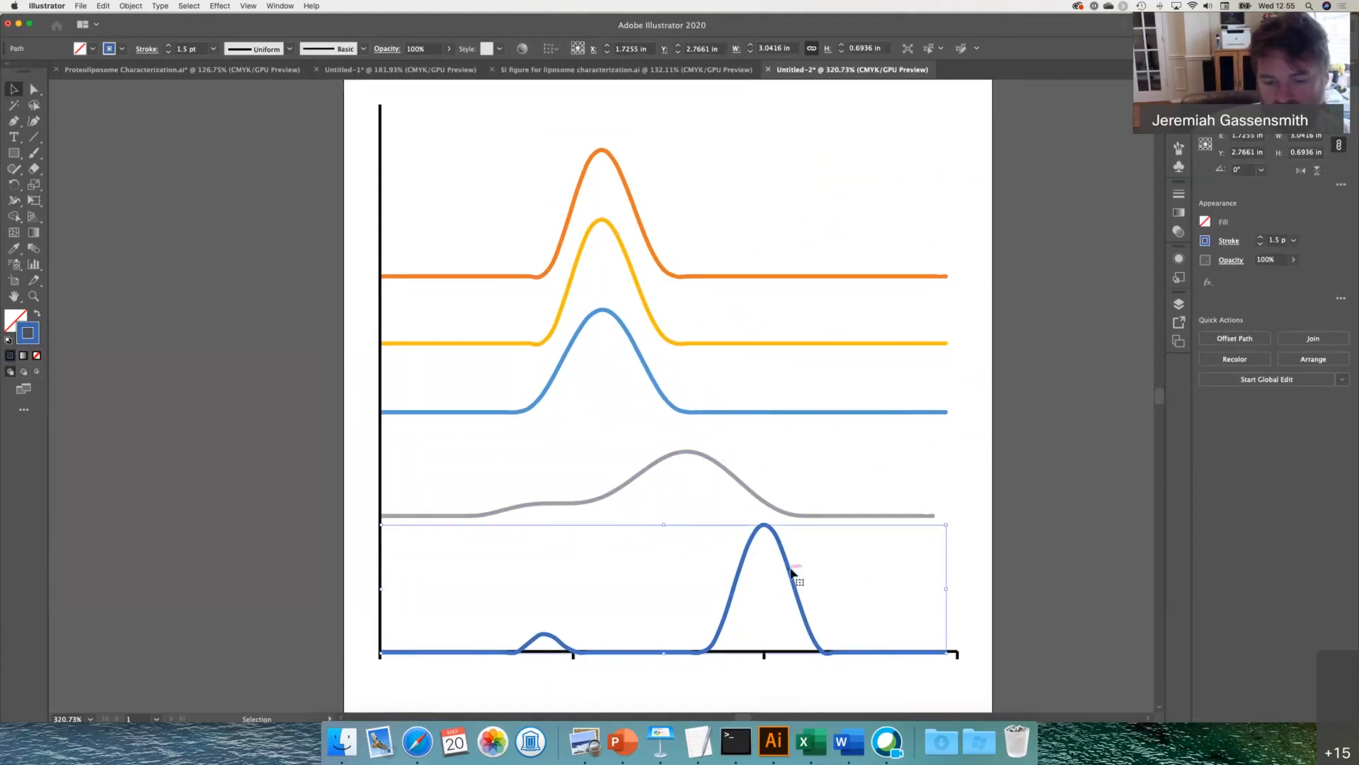
key(Up)
key(Up)
key(Up)
key(Up)
key(Up)
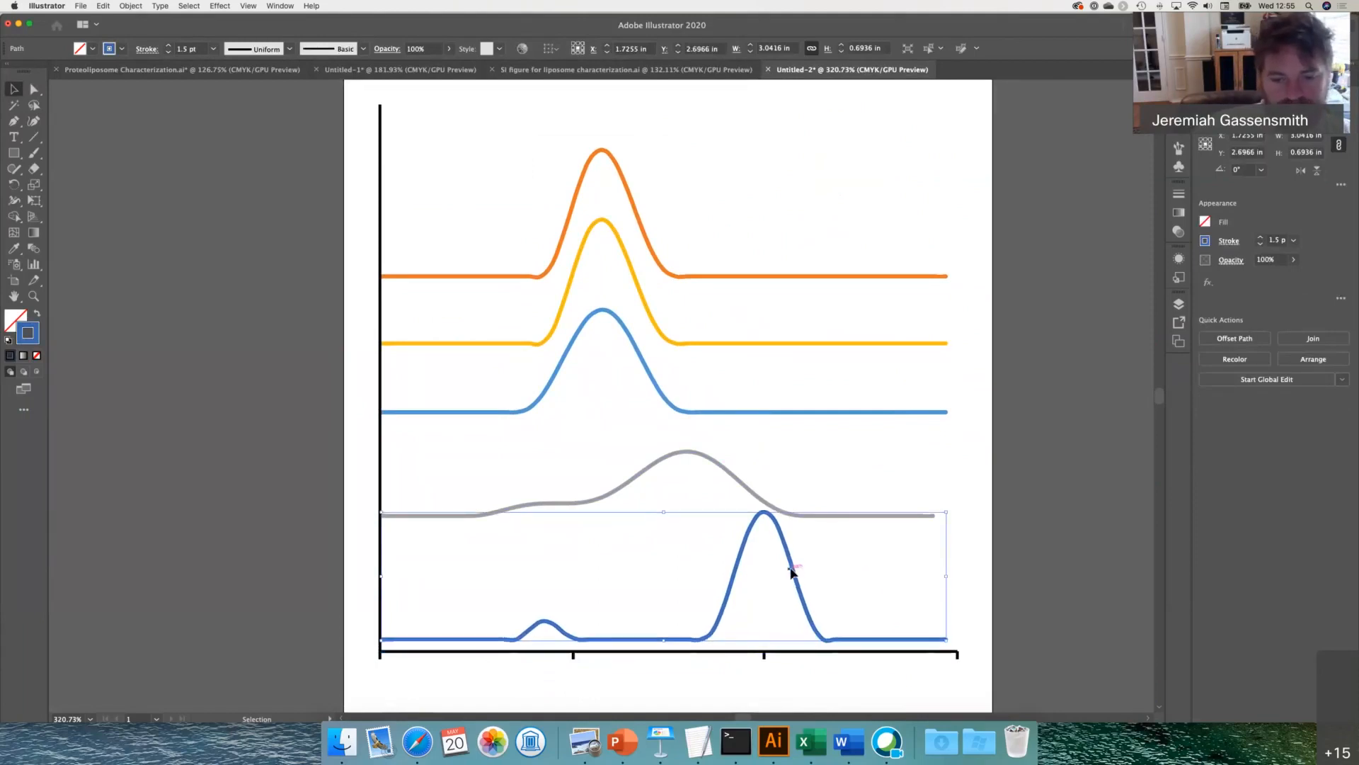
key(Up)
click(868, 483)
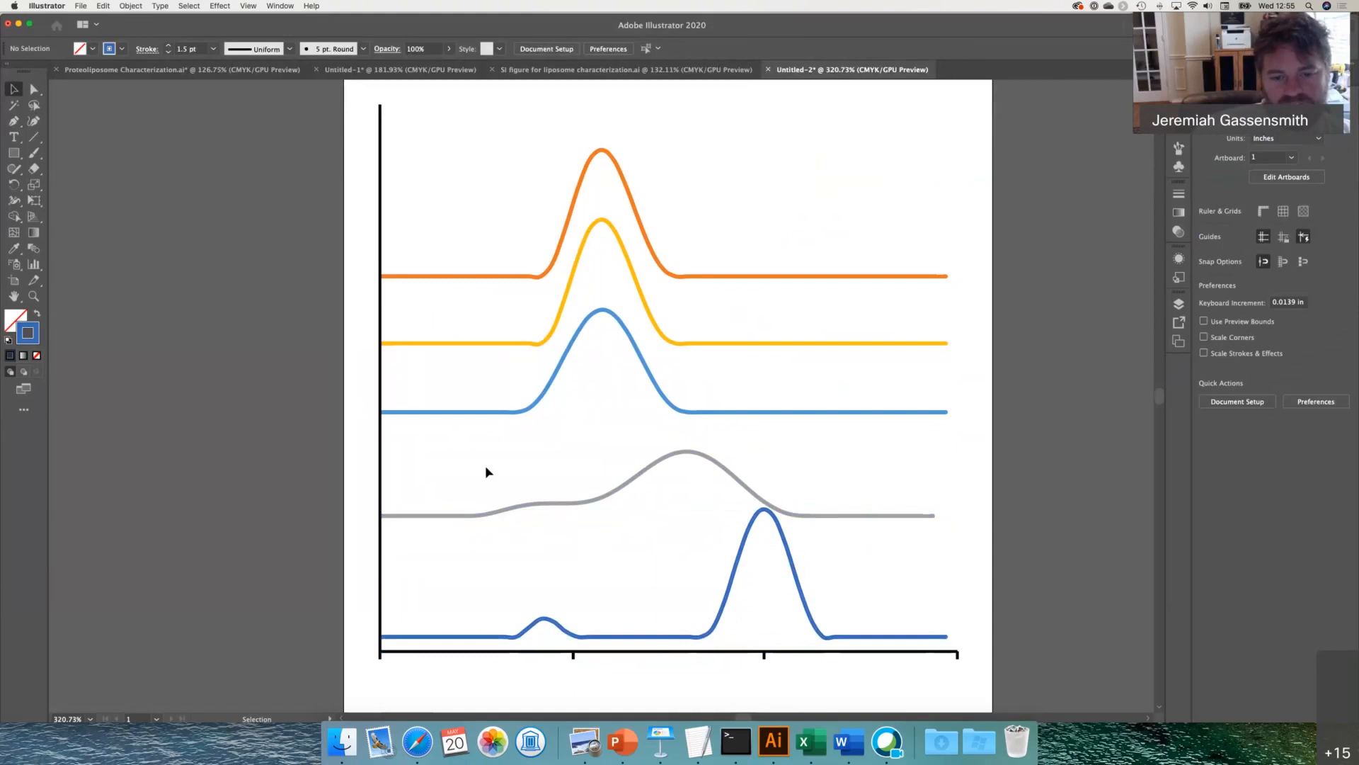
- Nudge the yellow, light-blue and gray curves down together by about 0.19 in
drag(480, 310, 653, 511)
key(Down)
key(Down)
key(Down)
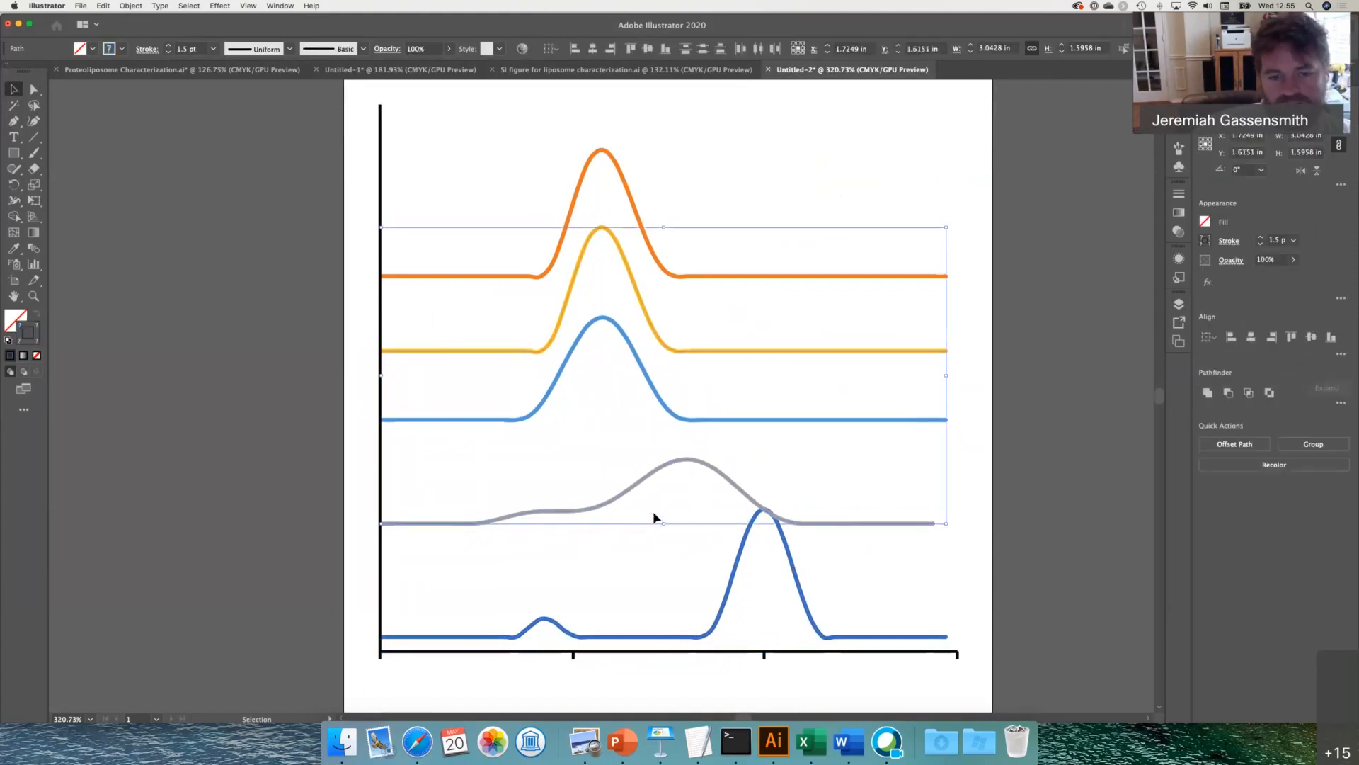
key(Down)
key(Down)
key(Down)
key(Down)
key(Down)
key(Down)
key(Down)
key(Down)
key(Down)
key(Down)
key(Down)
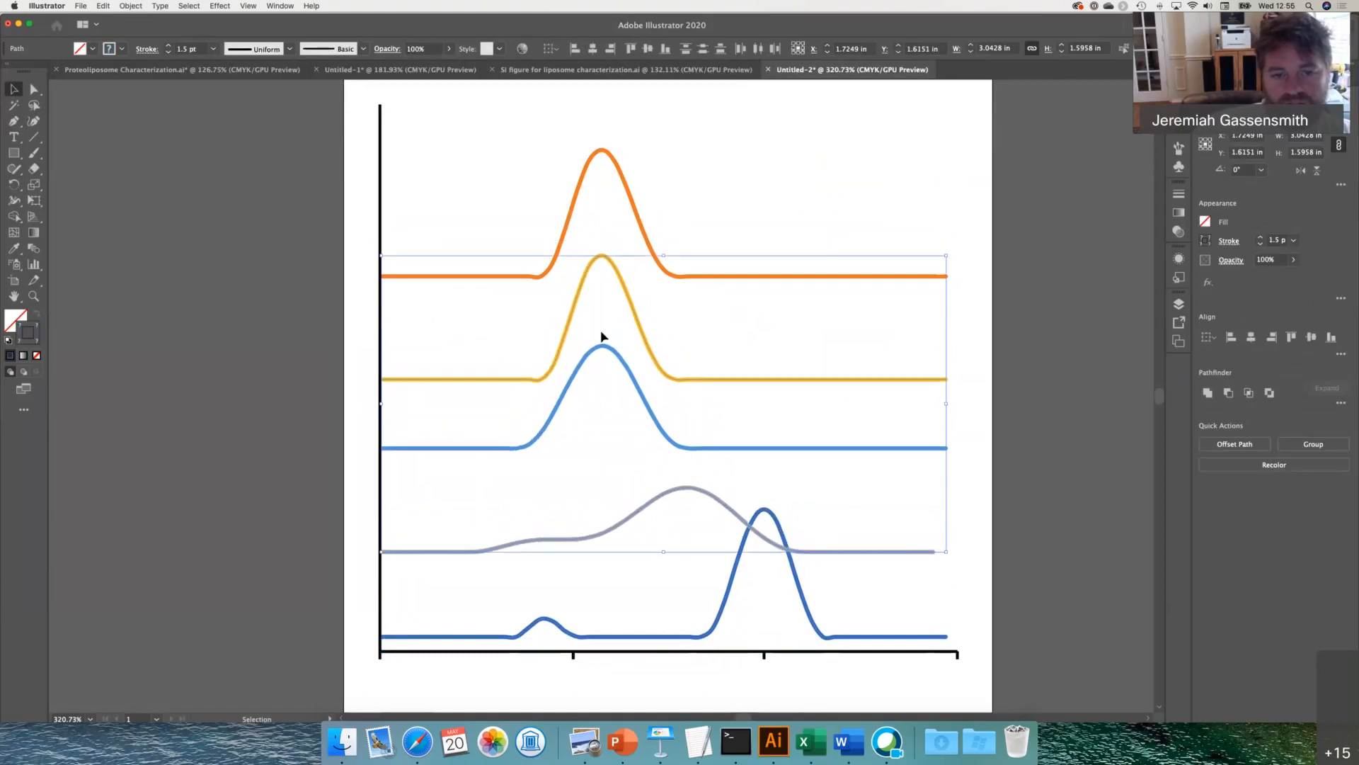
- Nudge the top orange curve down about 0.15 in, closer to the yellow curve
click(585, 174)
key(Down)
key(Down)
key(Down)
key(Down)
key(Down)
key(Down)
key(Down)
key(Down)
key(Down)
key(Down)
key(Down)
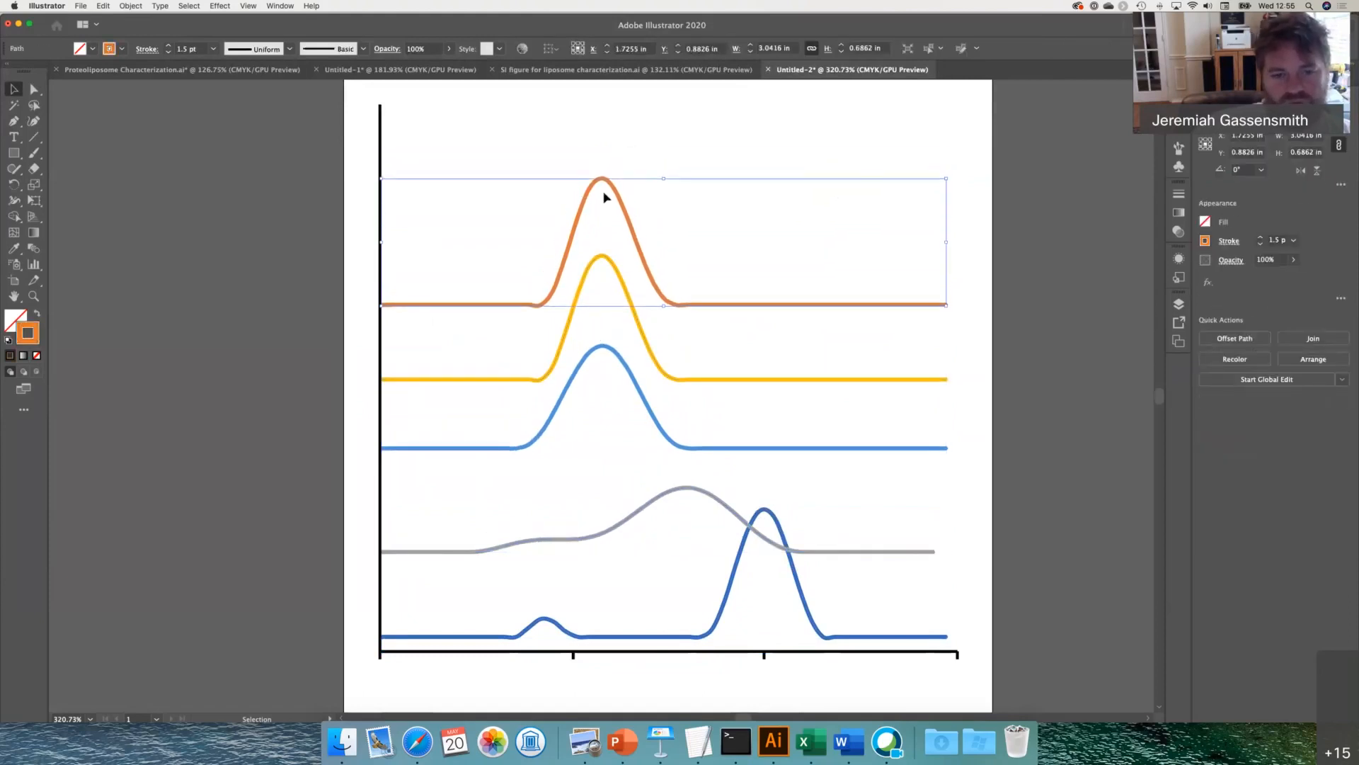
click(247, 253)
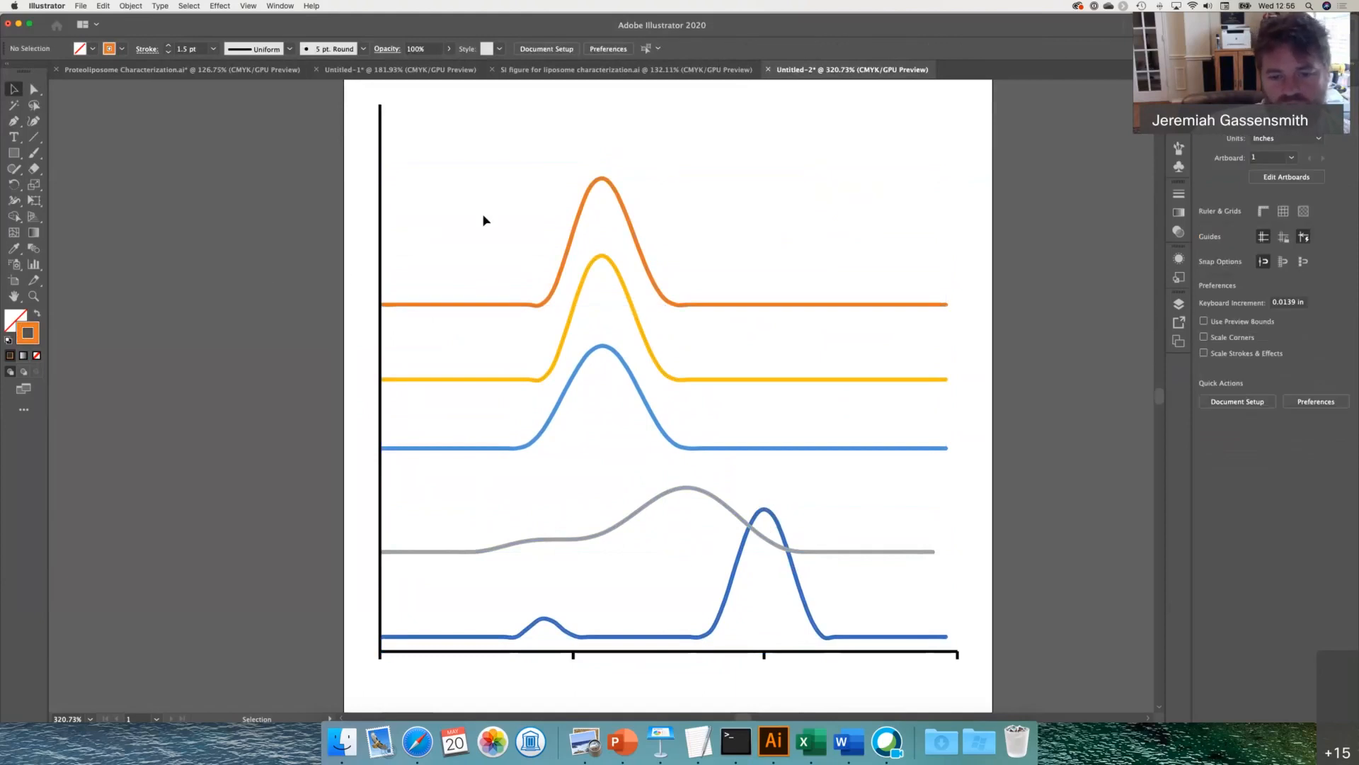
- Nudge the orange, yellow, light-blue and gray curves down together by about 0.06 in
drag(483, 220, 671, 524)
key(Down)
key(Down)
key(Down)
key(Down)
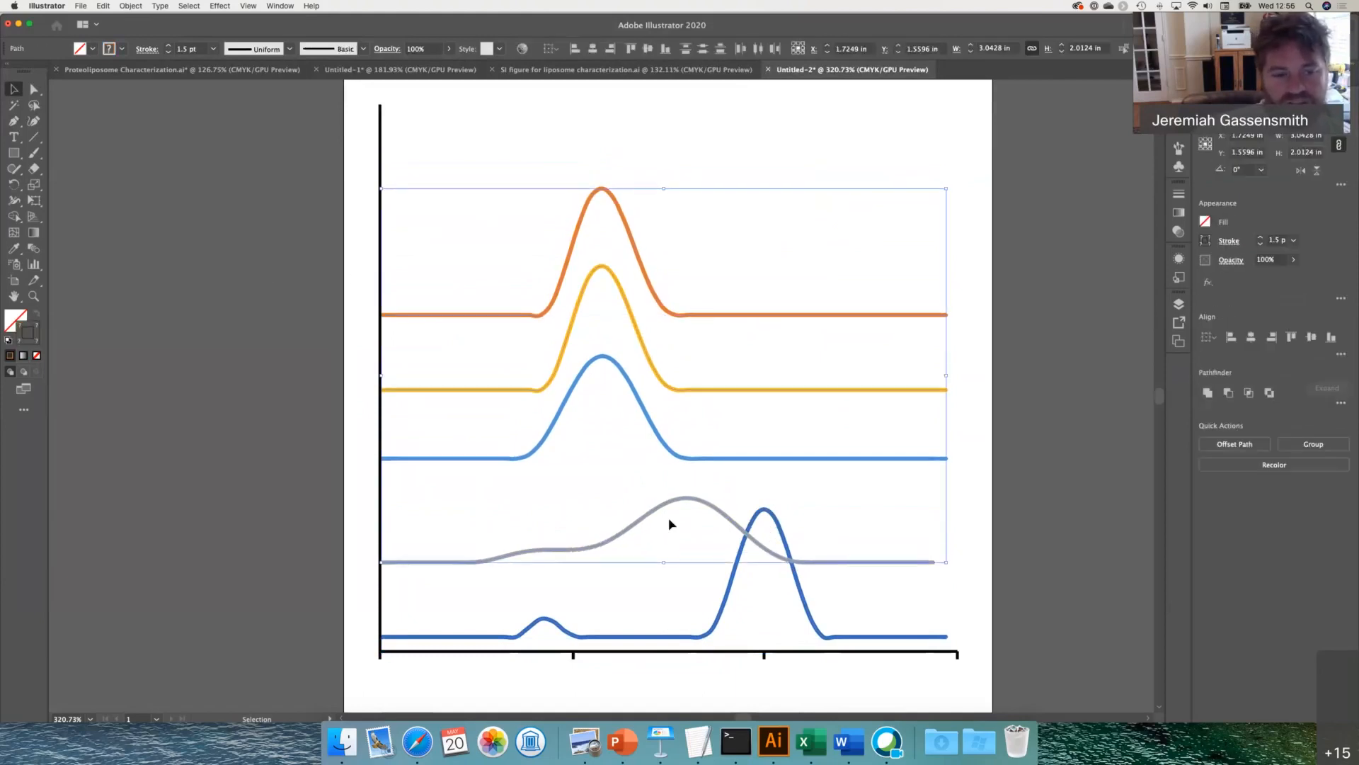
click(254, 490)
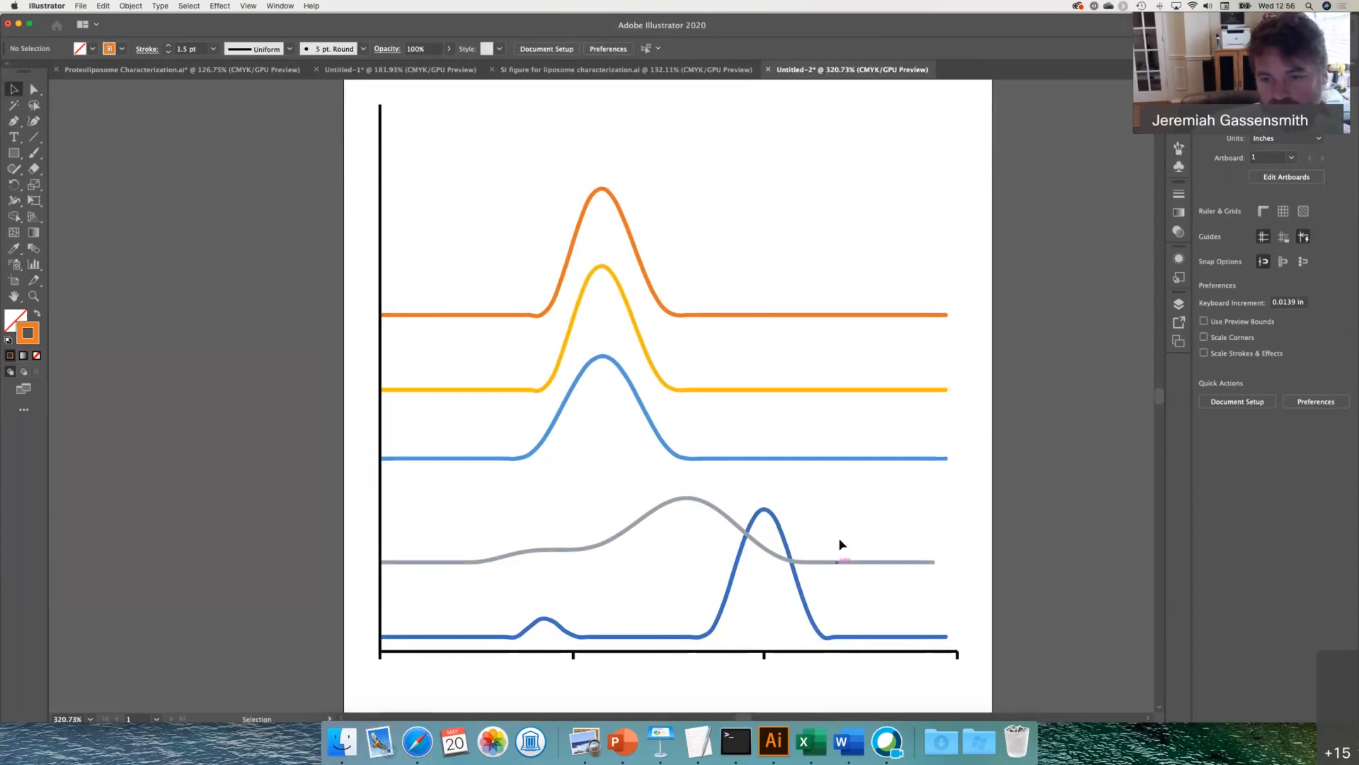
- Distribute all five curves vertically by their bottom edges so their baselines are evenly spaced
click(883, 315)
shift+click(906, 390)
shift+click(915, 459)
shift+click(913, 562)
shift+click(927, 637)
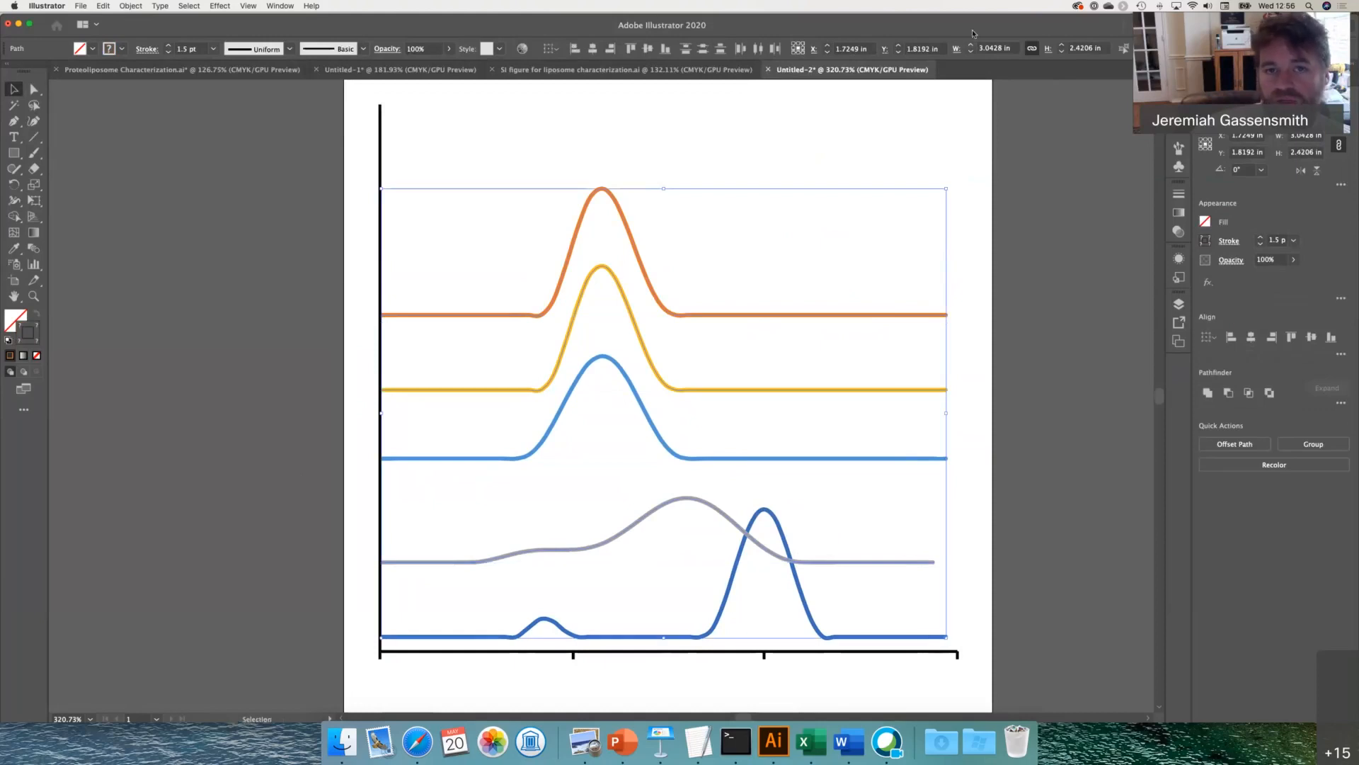
drag(971, 28, 982, 163)
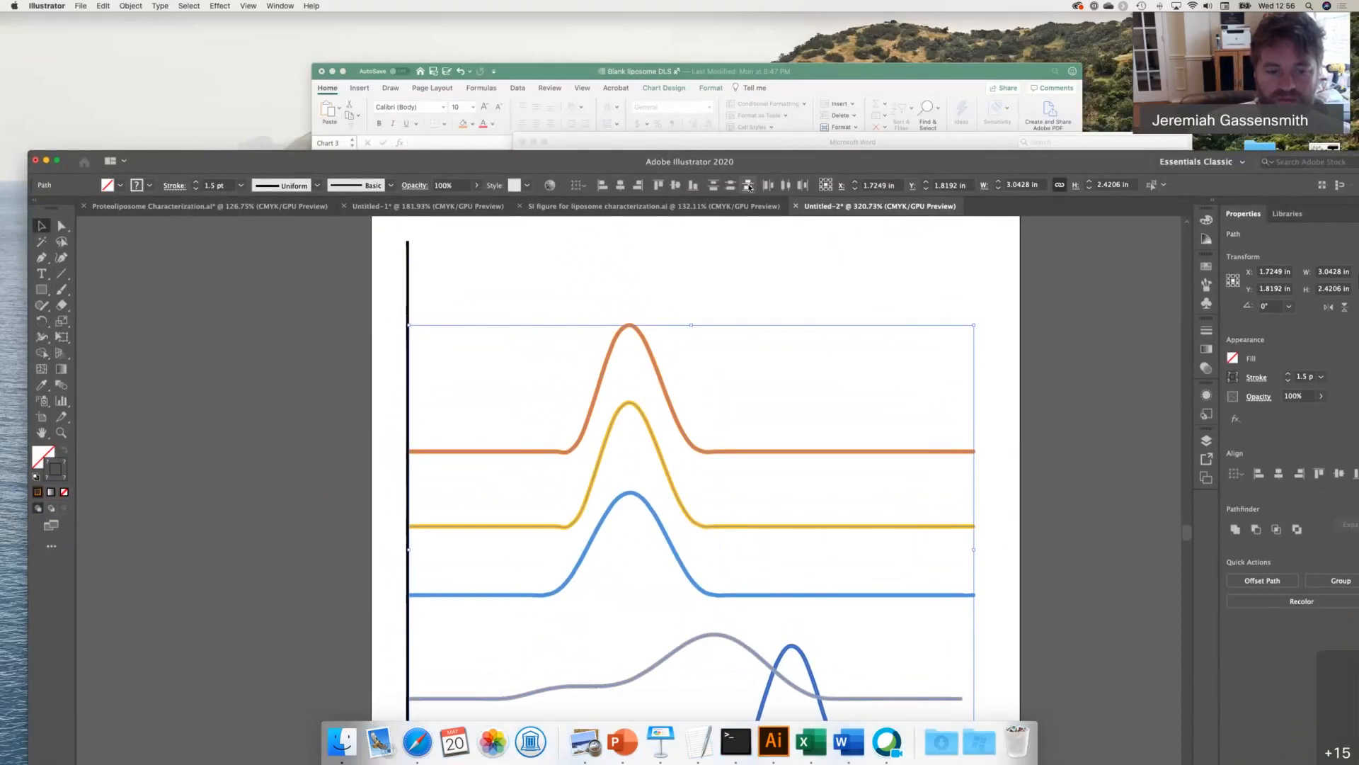
click(748, 185)
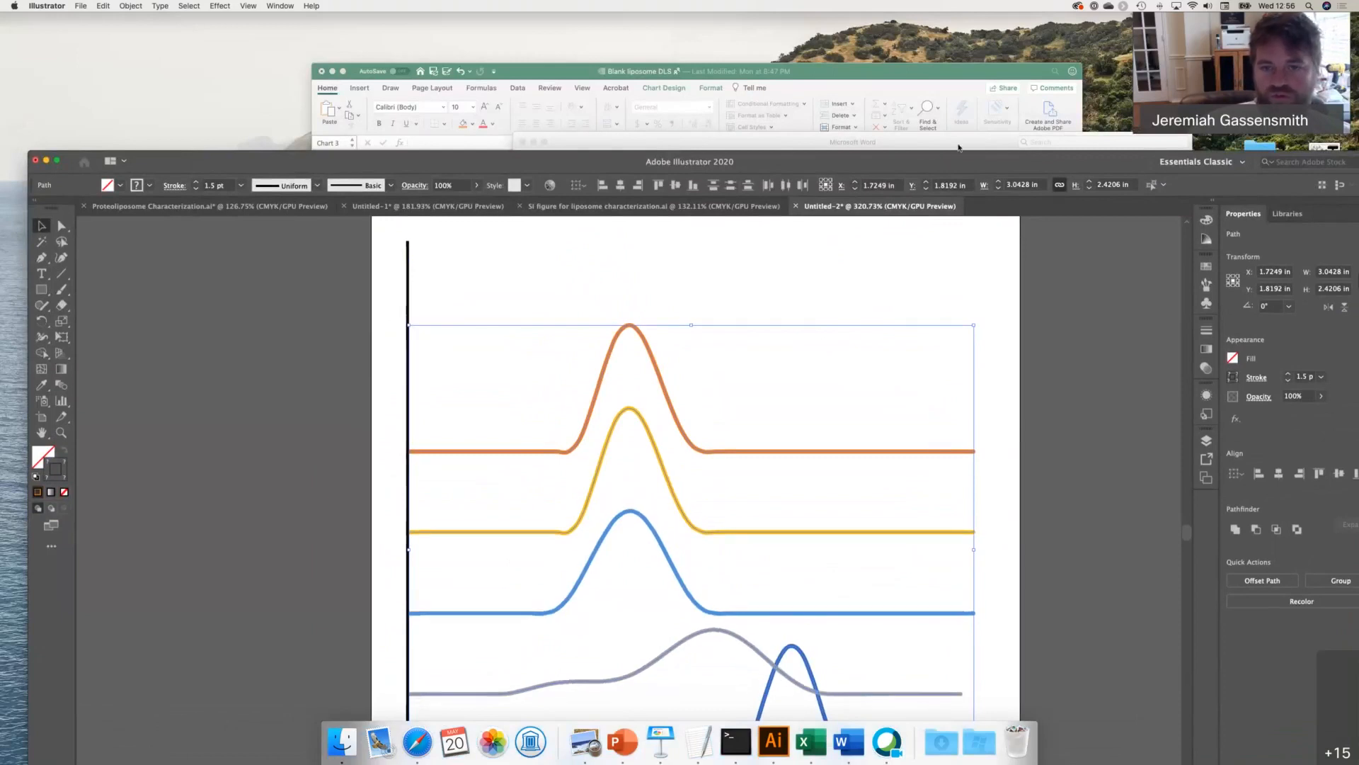
drag(954, 170, 931, 33)
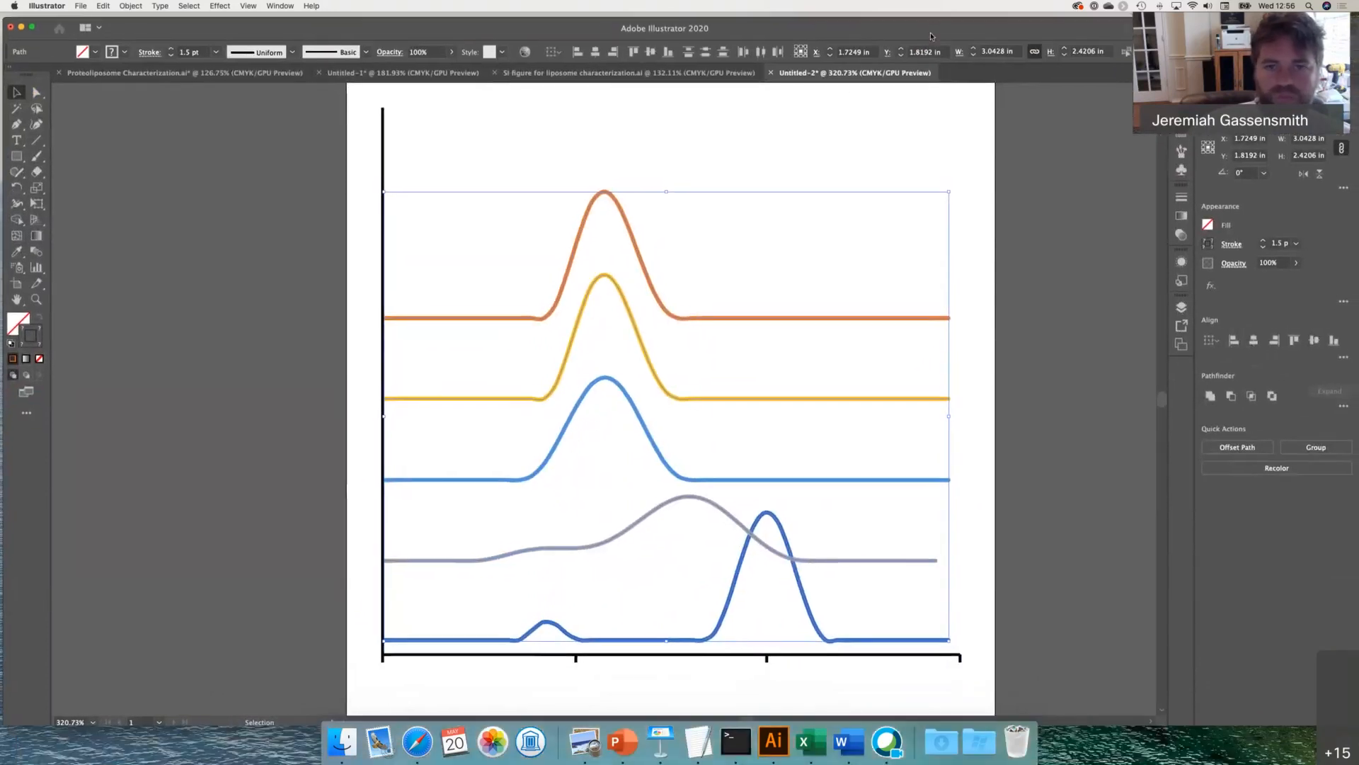
click(1047, 206)
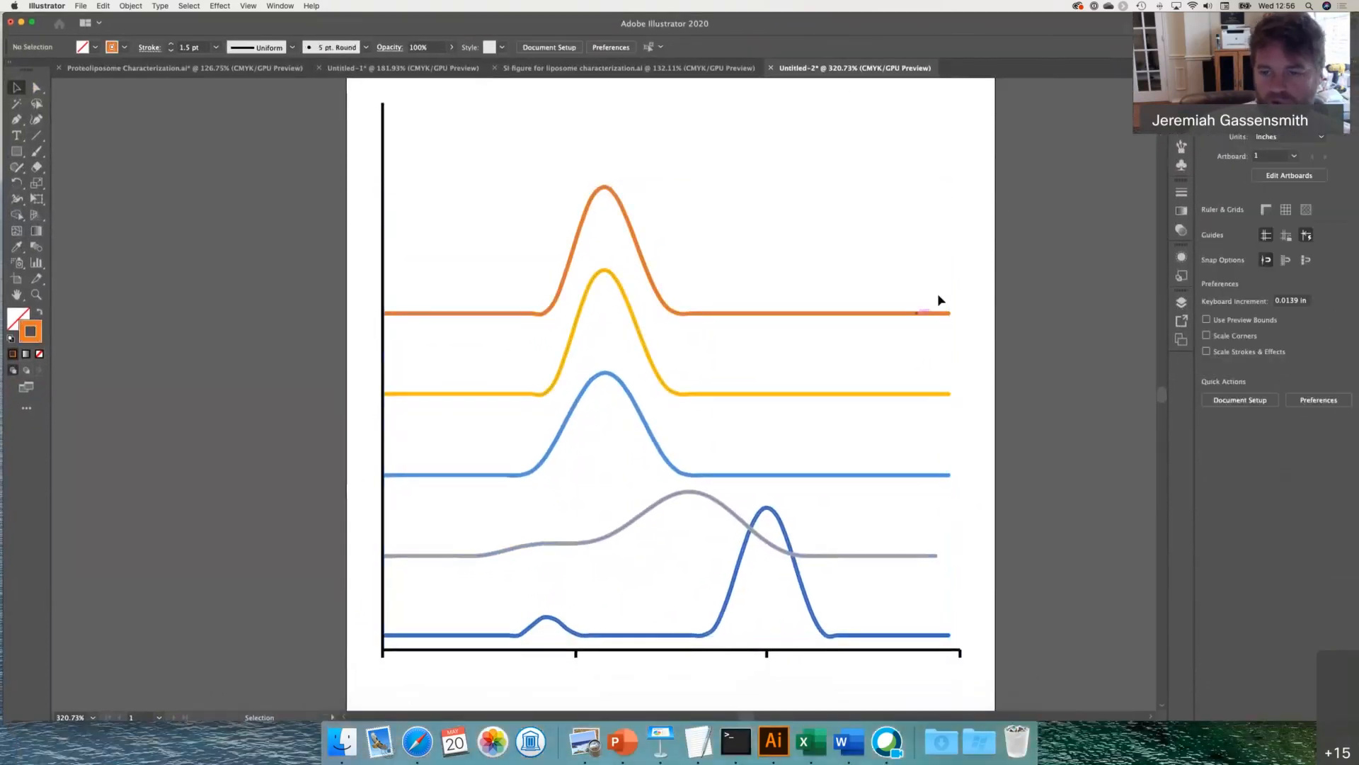
click(774, 313)
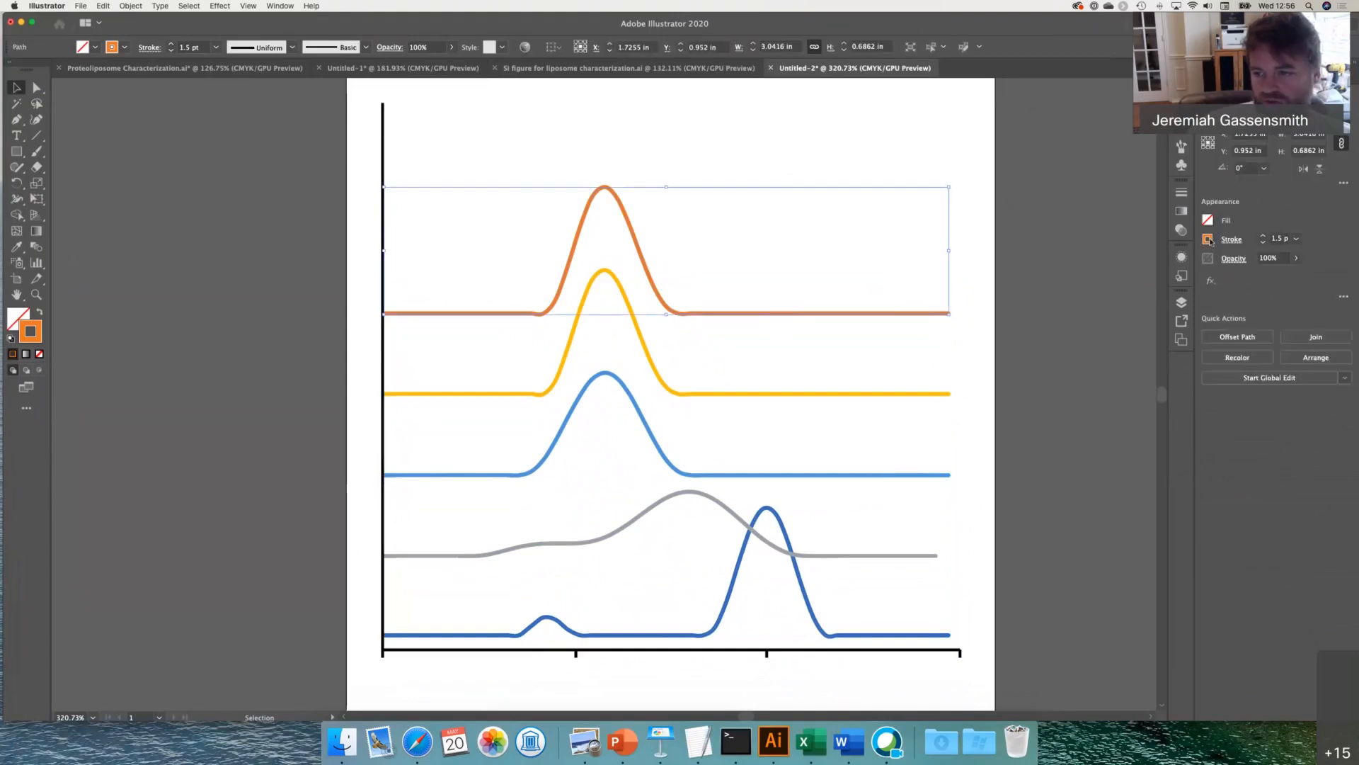
click(1209, 240)
click(1049, 360)
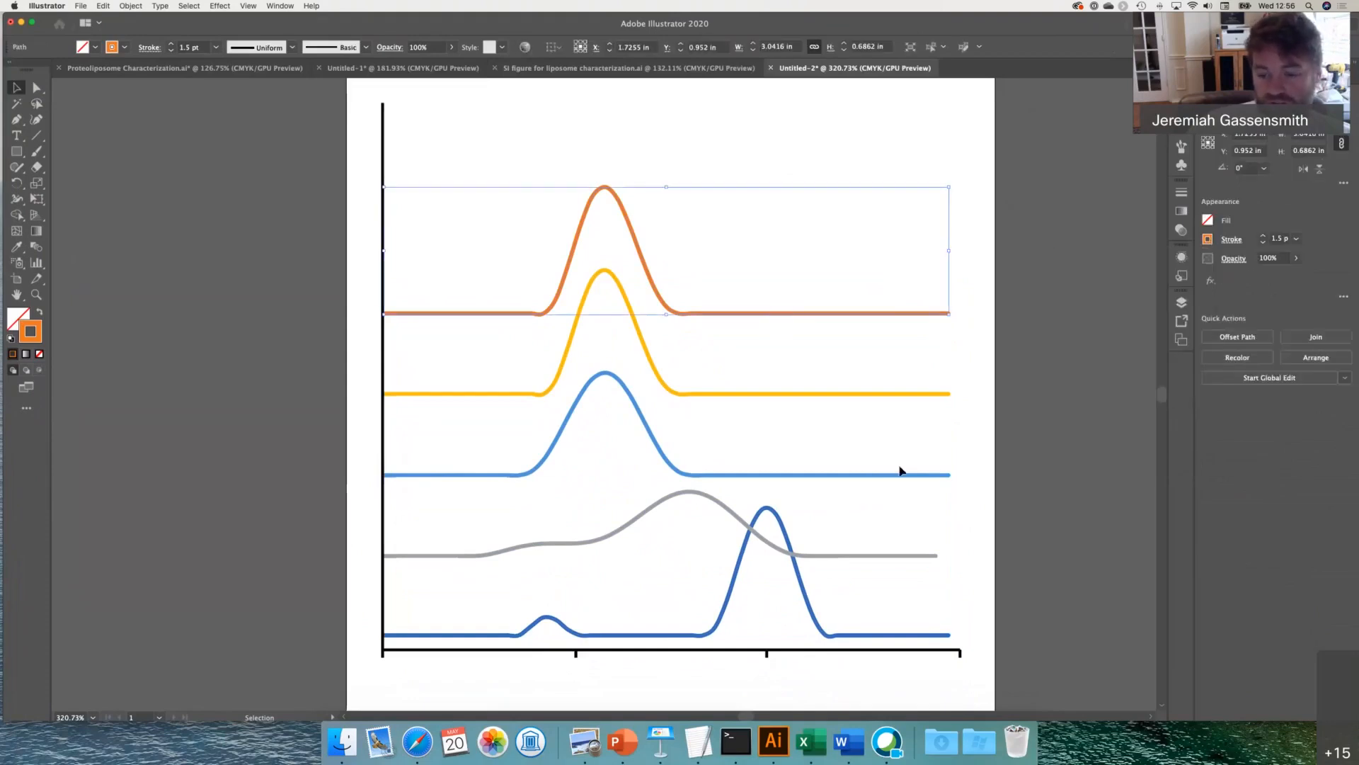
- Give the yellow curve a dash-dot stroke: dashed line with a 4 pt dash, 4 pt gap and 0 pt second dash
click(872, 395)
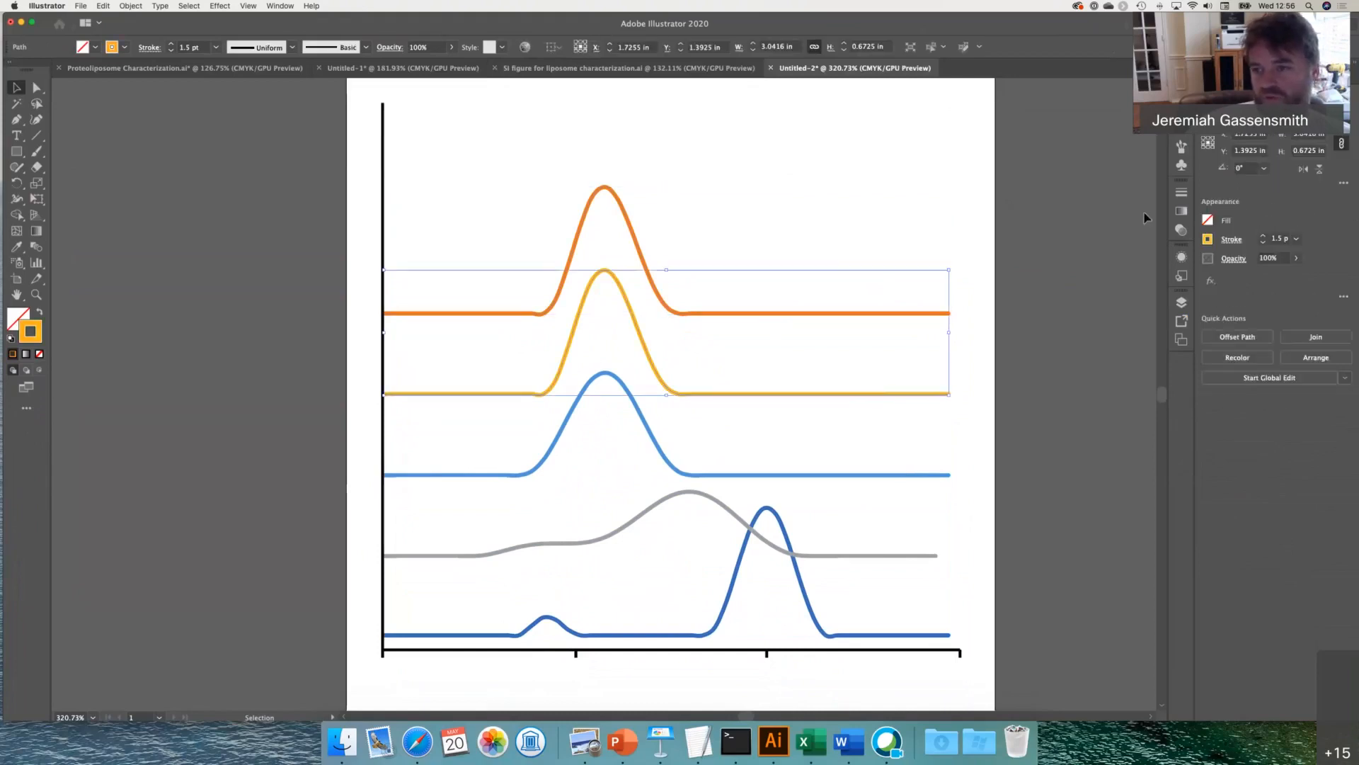
click(1181, 194)
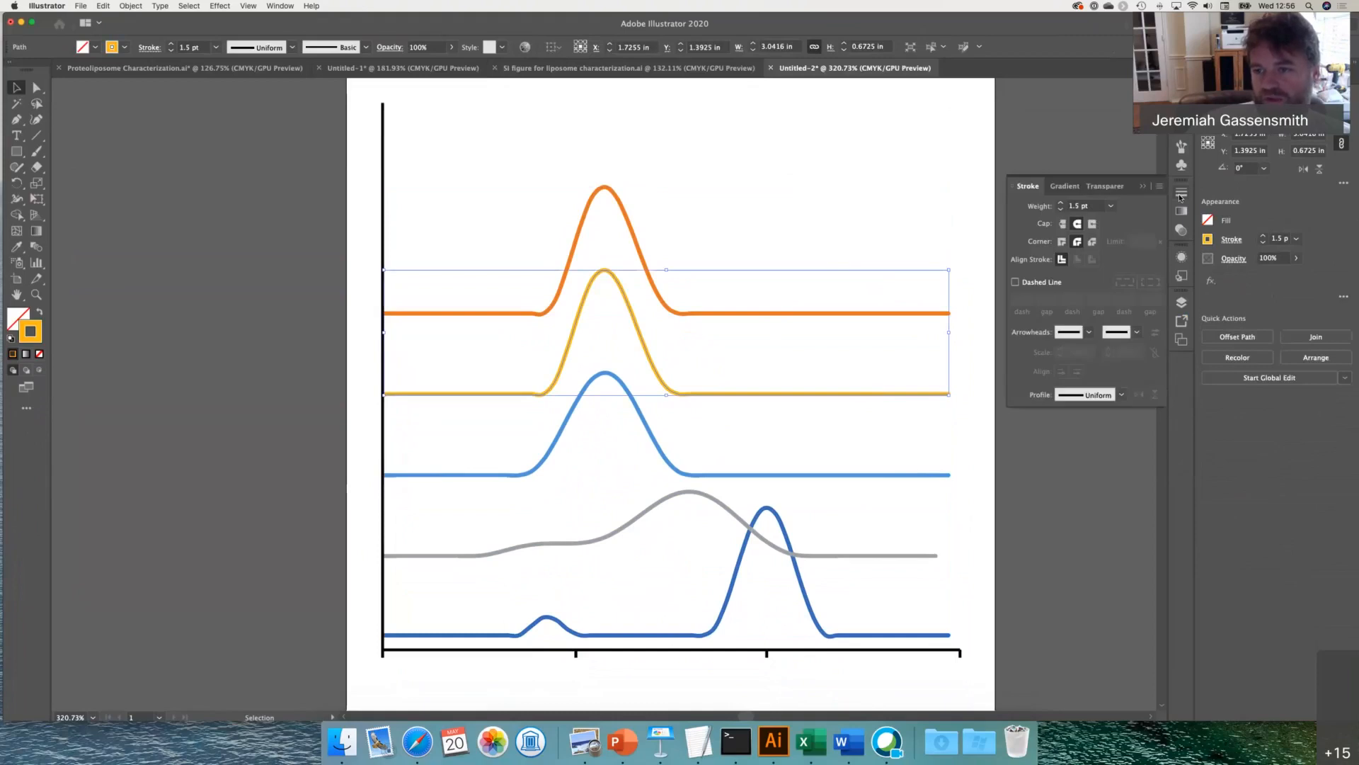
click(1016, 283)
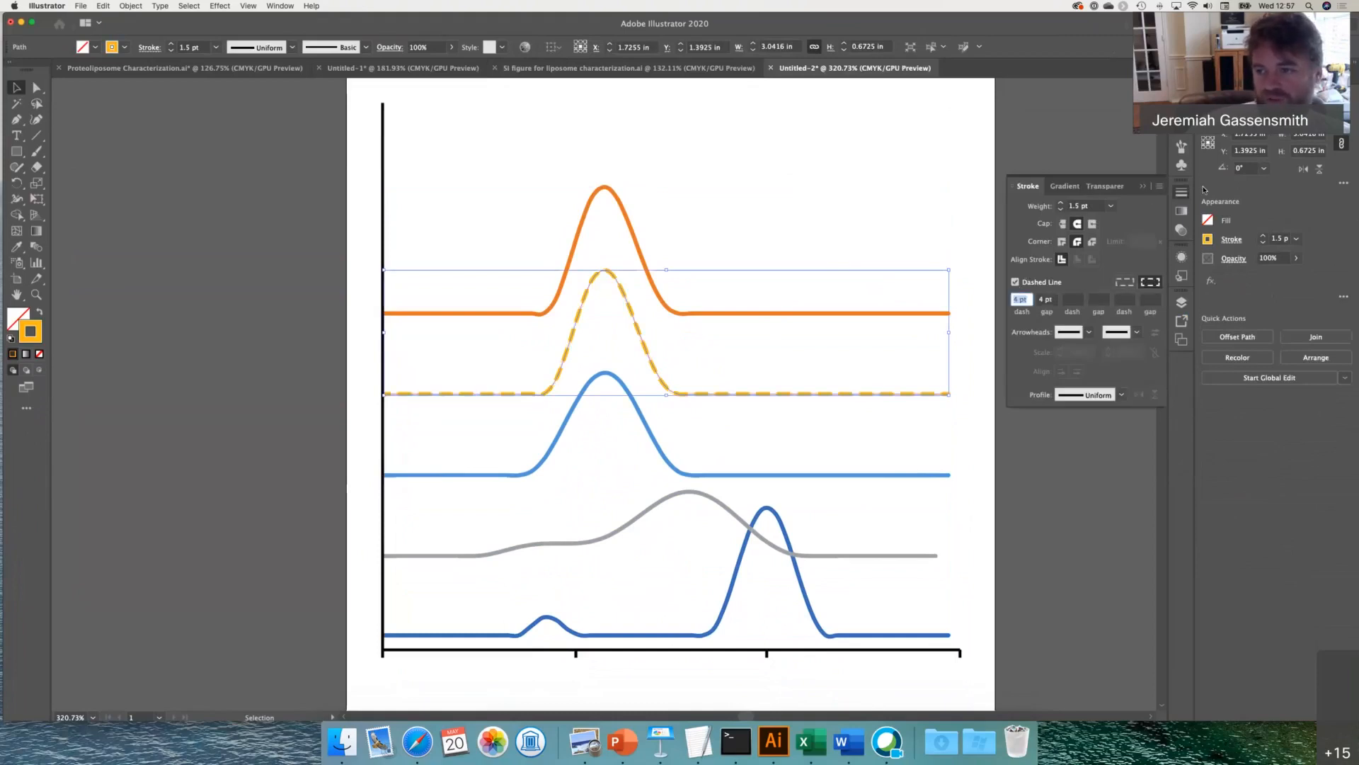
click(1184, 193)
click(1182, 194)
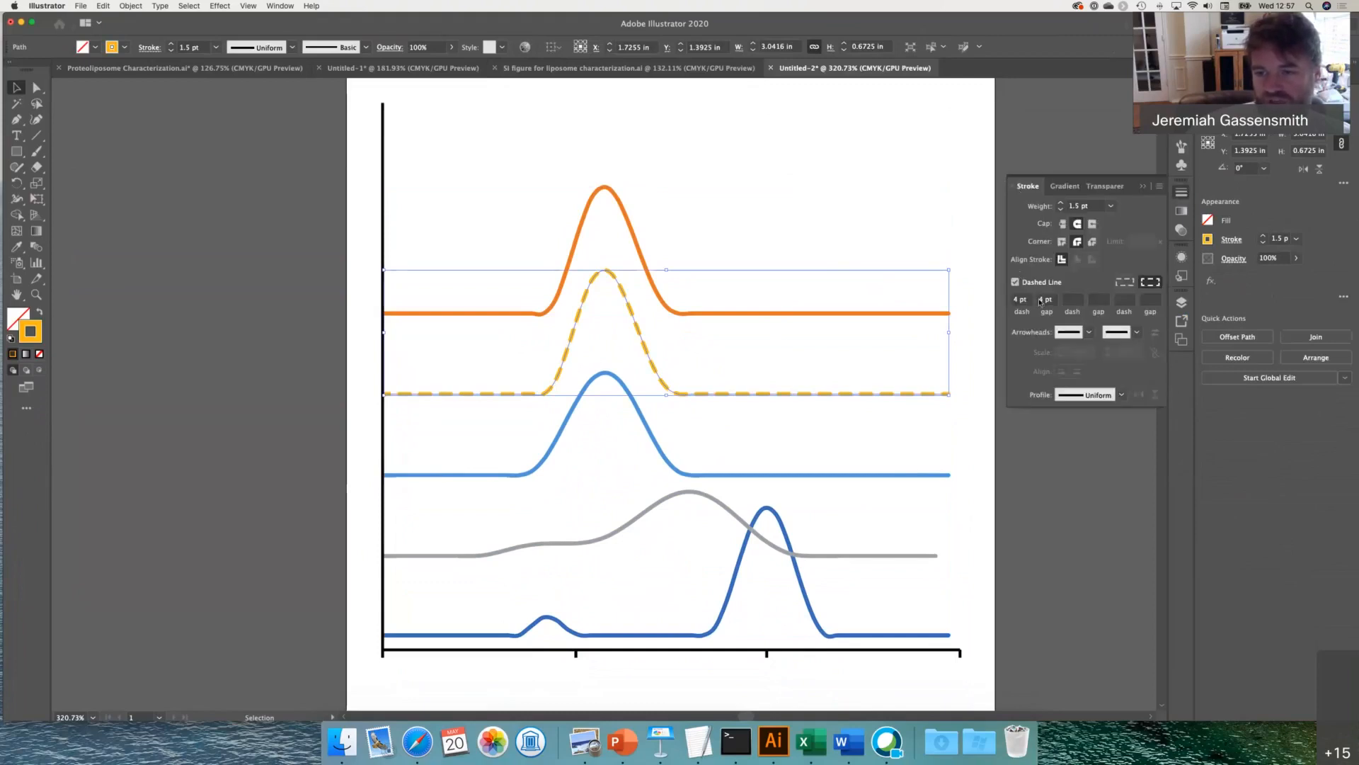
click(1073, 299)
text(0)
key(Tab)
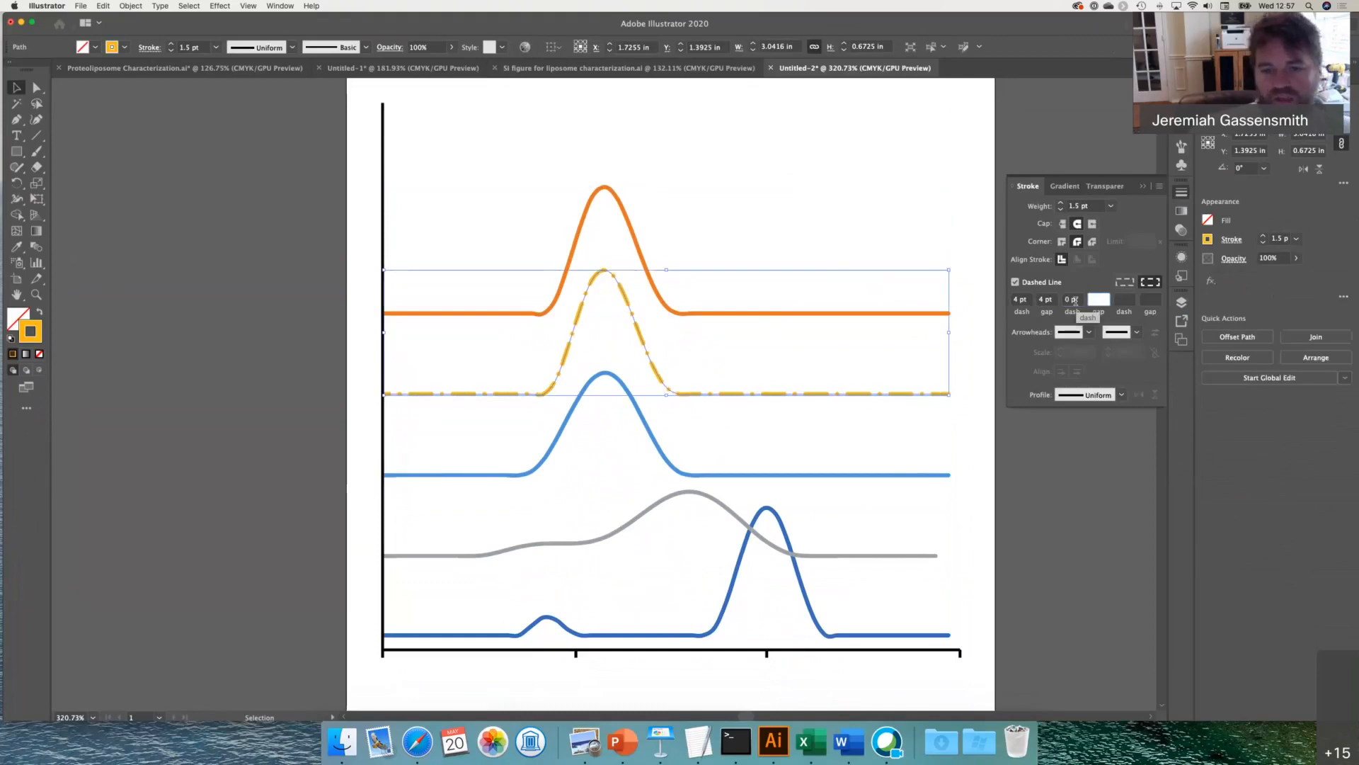
click(667, 256)
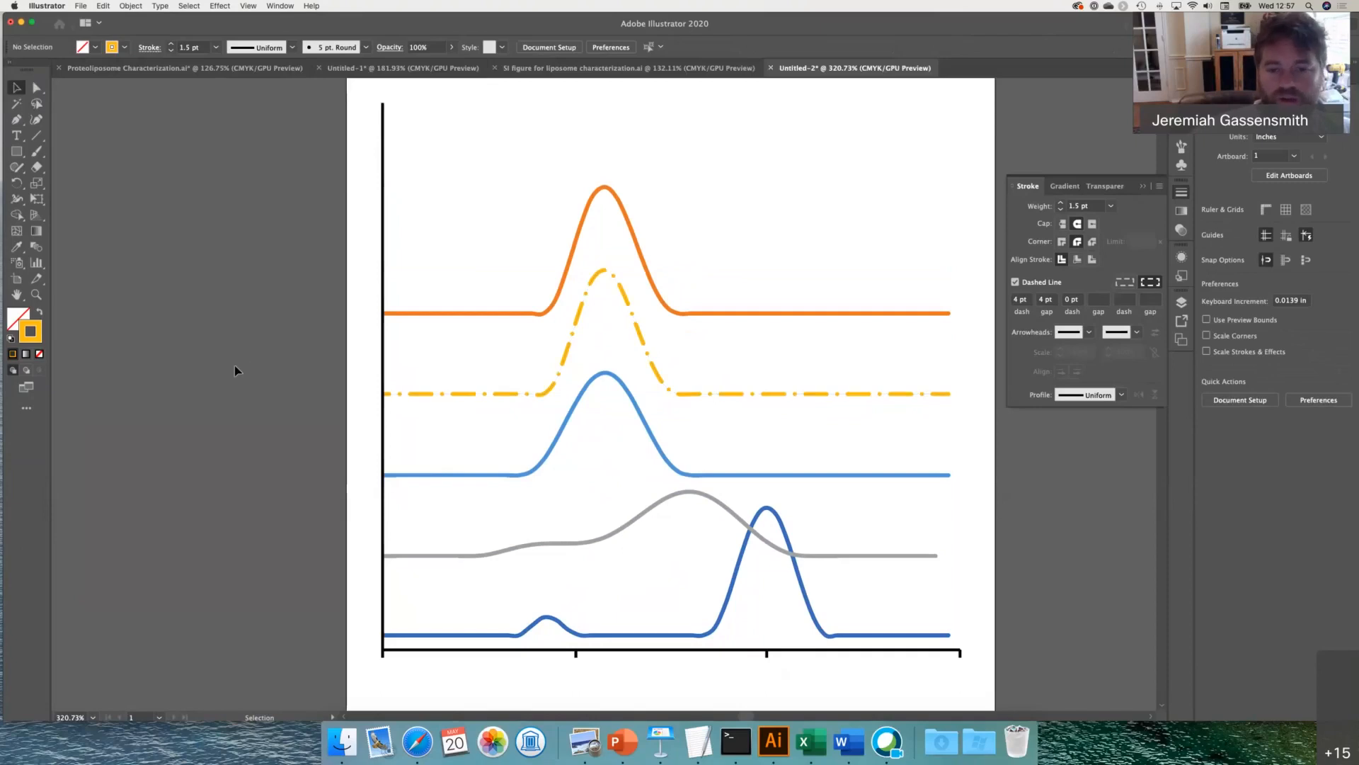
drag(809, 275, 917, 379)
click(935, 393)
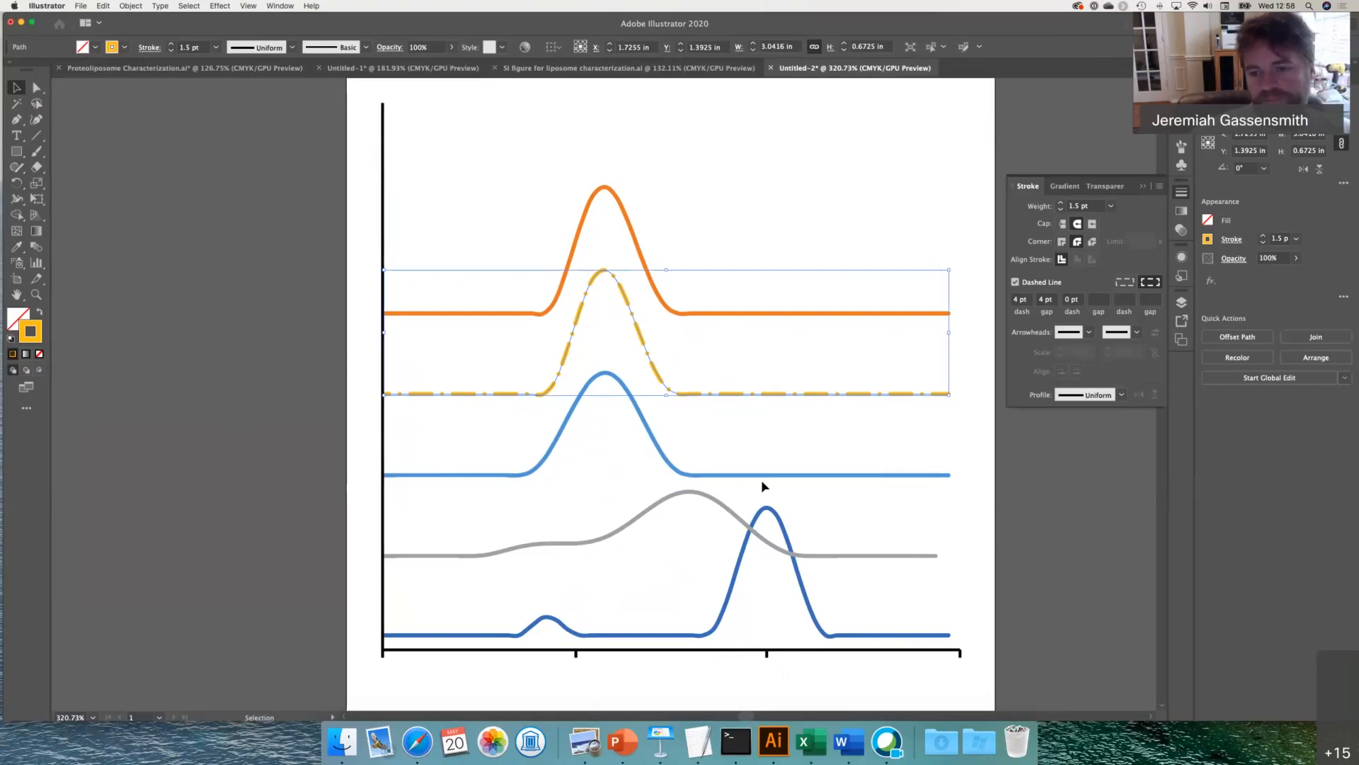
click(909, 276)
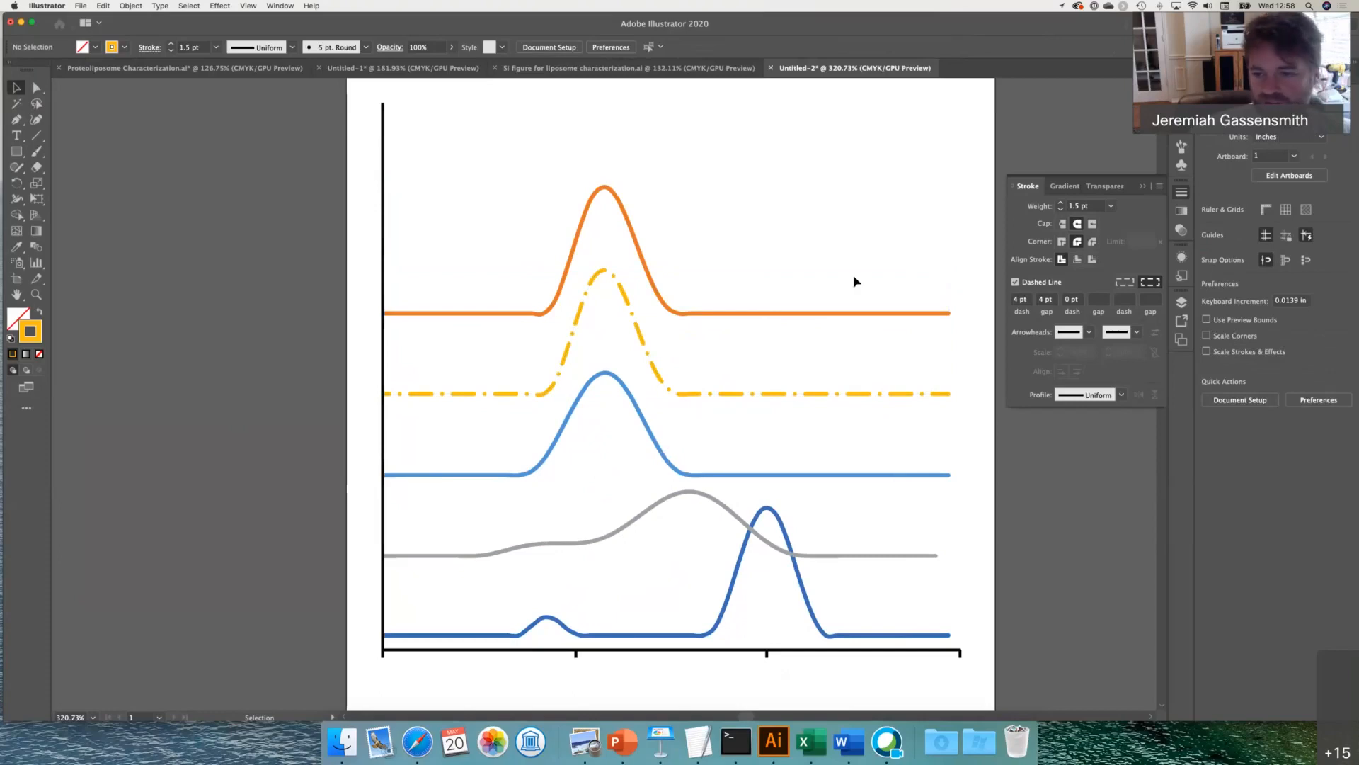
- Try recoloring the top orange curve's stroke cyan with C 100, M 0 and Y 0
click(863, 316)
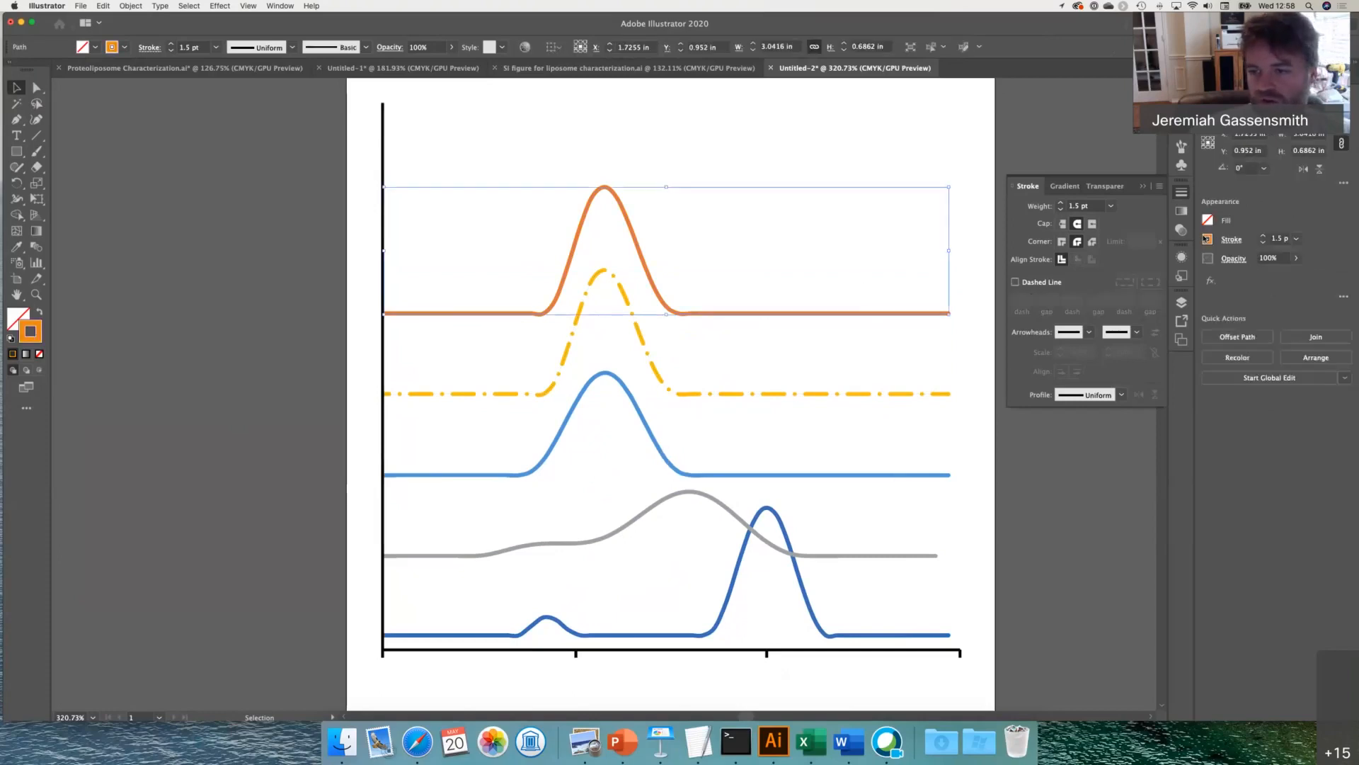
click(1208, 239)
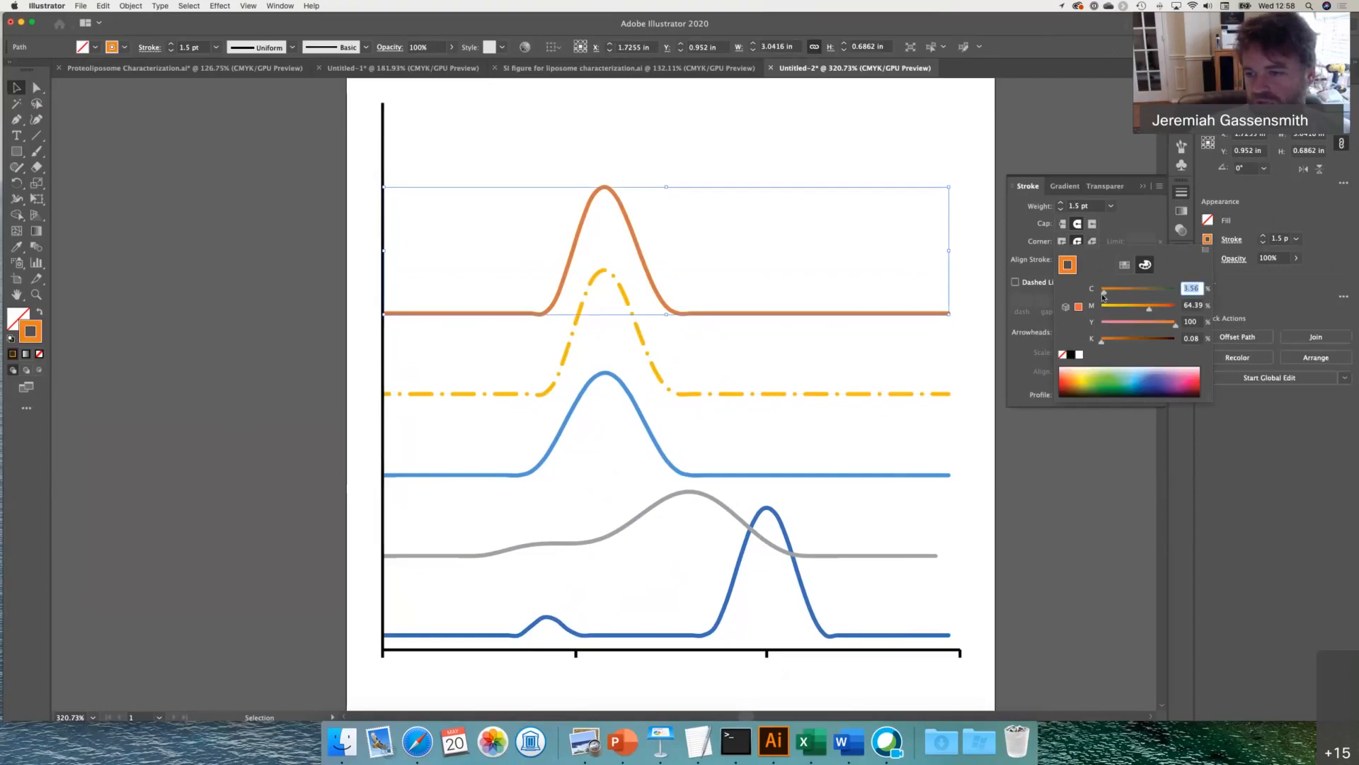
text(100)
key(Return)
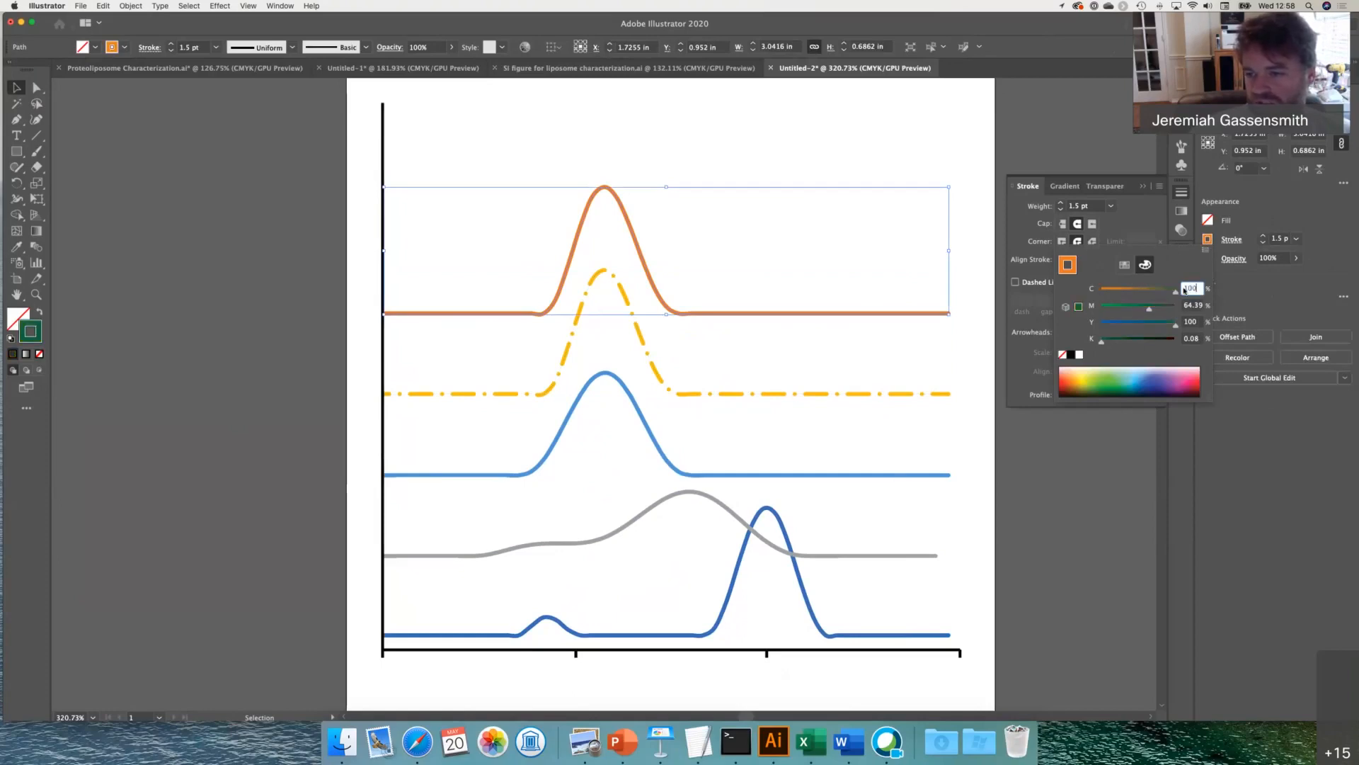
mouse_move(1149, 309)
mouse_down()
mouse_move(1101, 309)
mouse_move(1140, 325)
mouse_move(1096, 327)
mouse_up()
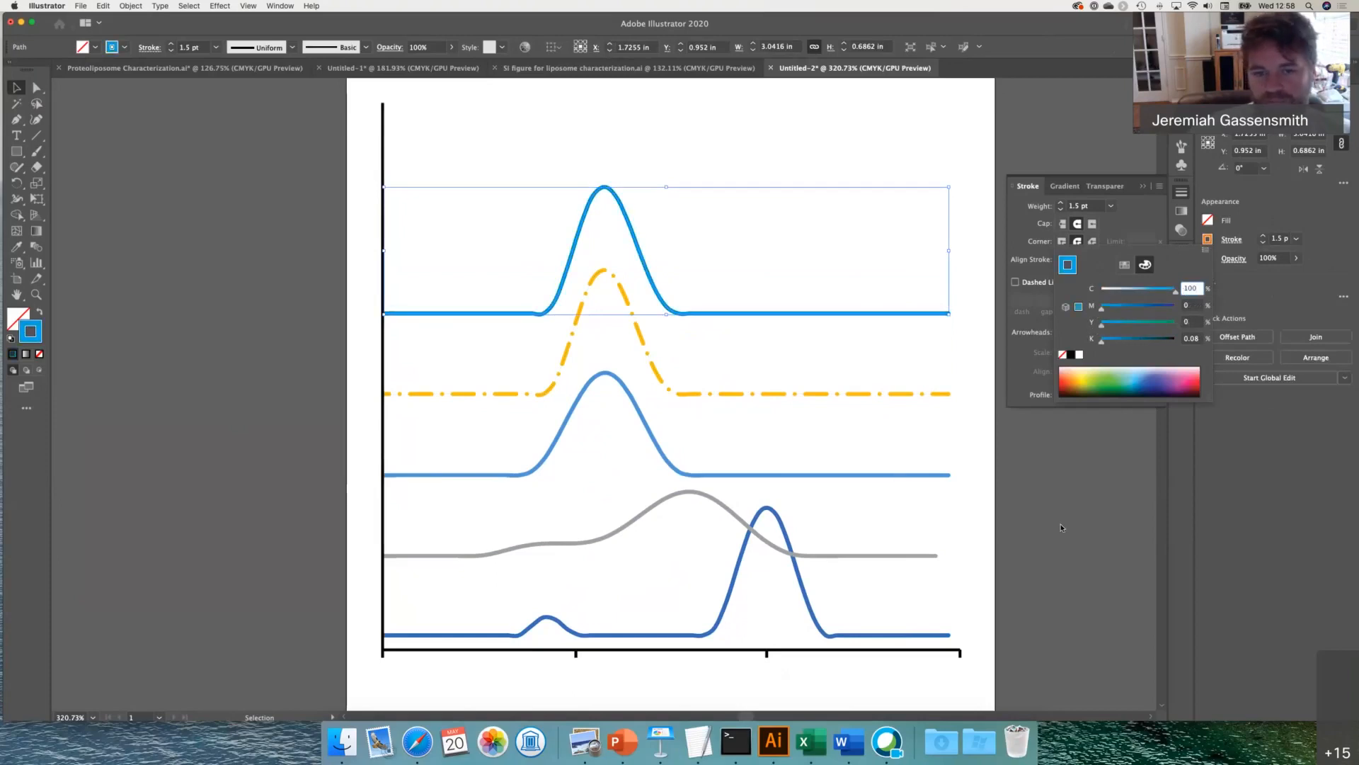
click(1061, 527)
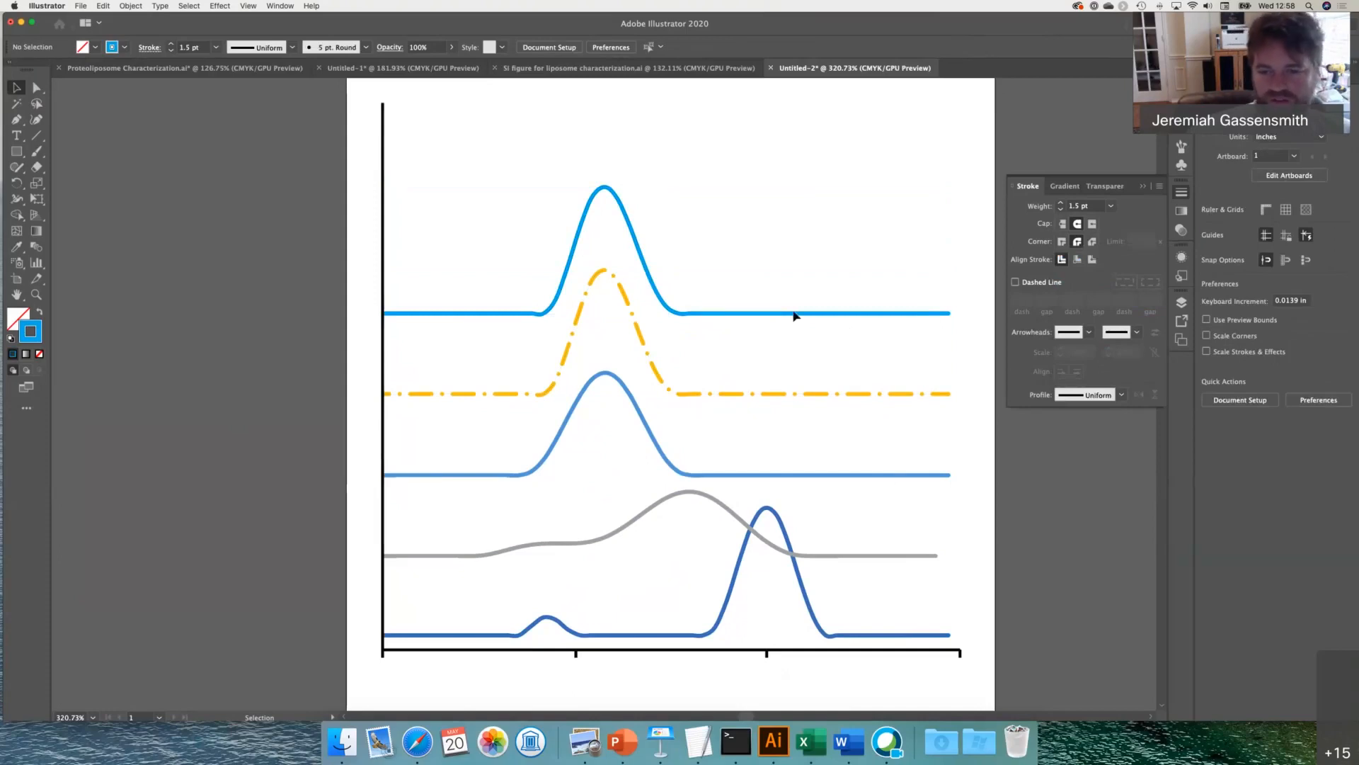
- Undo the stroke color changes on the top curve and deselect it
click(795, 314)
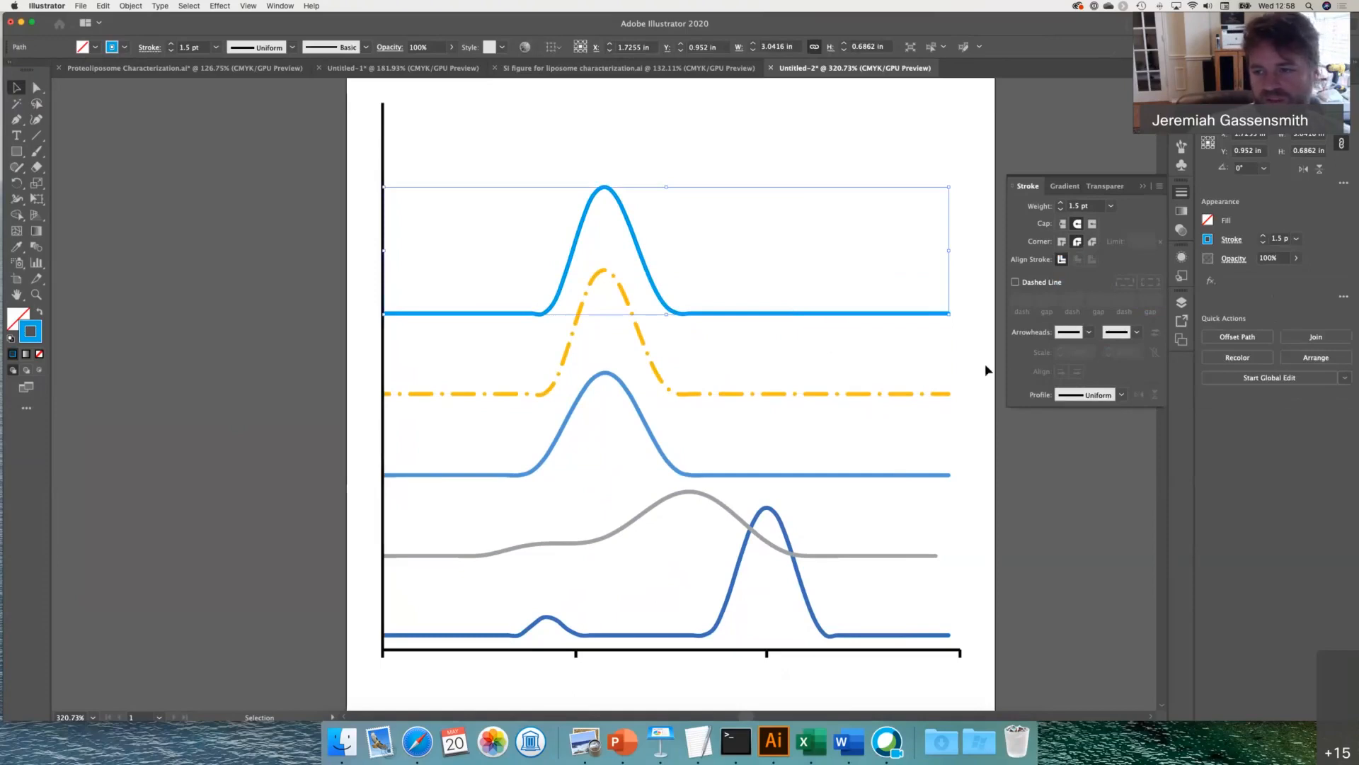
key(super+z)
key(super+z)
click(1022, 467)
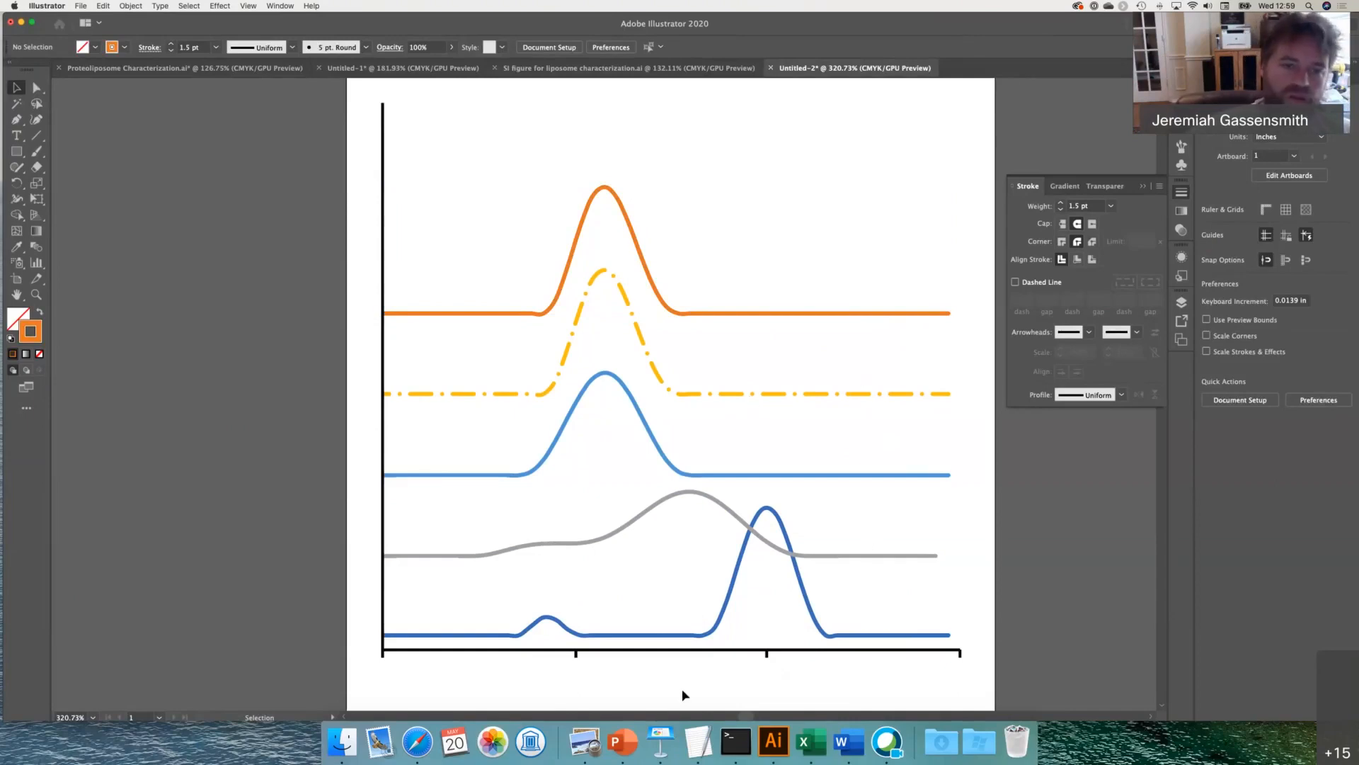
scroll(622, 158, down, 2)
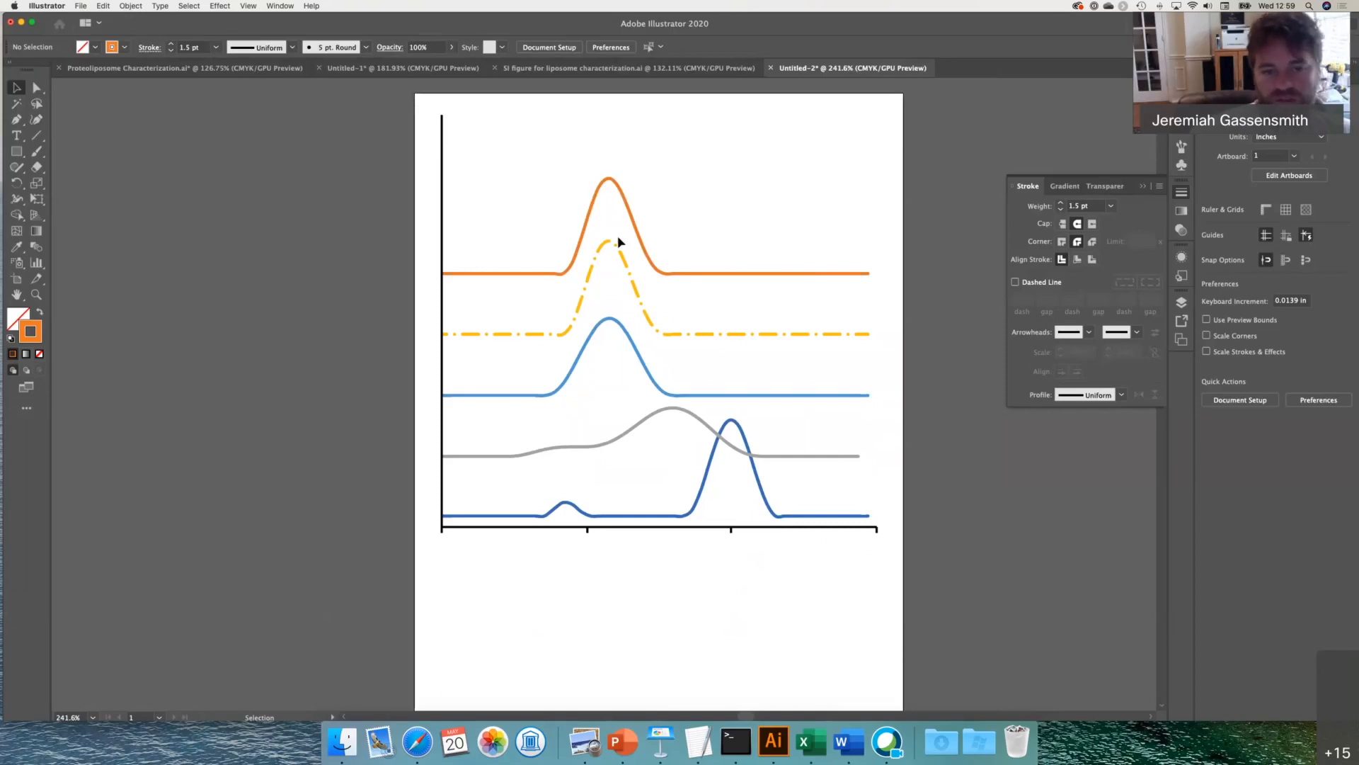
click(589, 216)
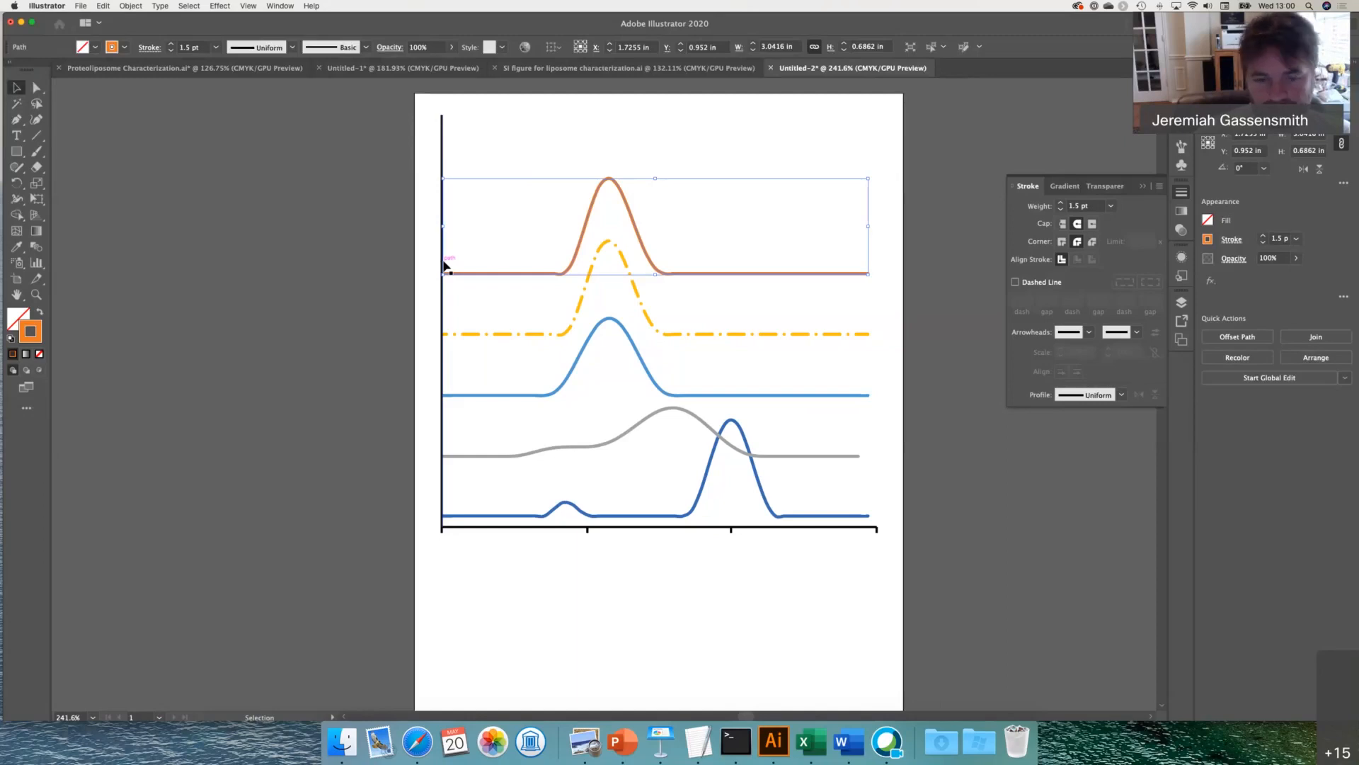
click(399, 245)
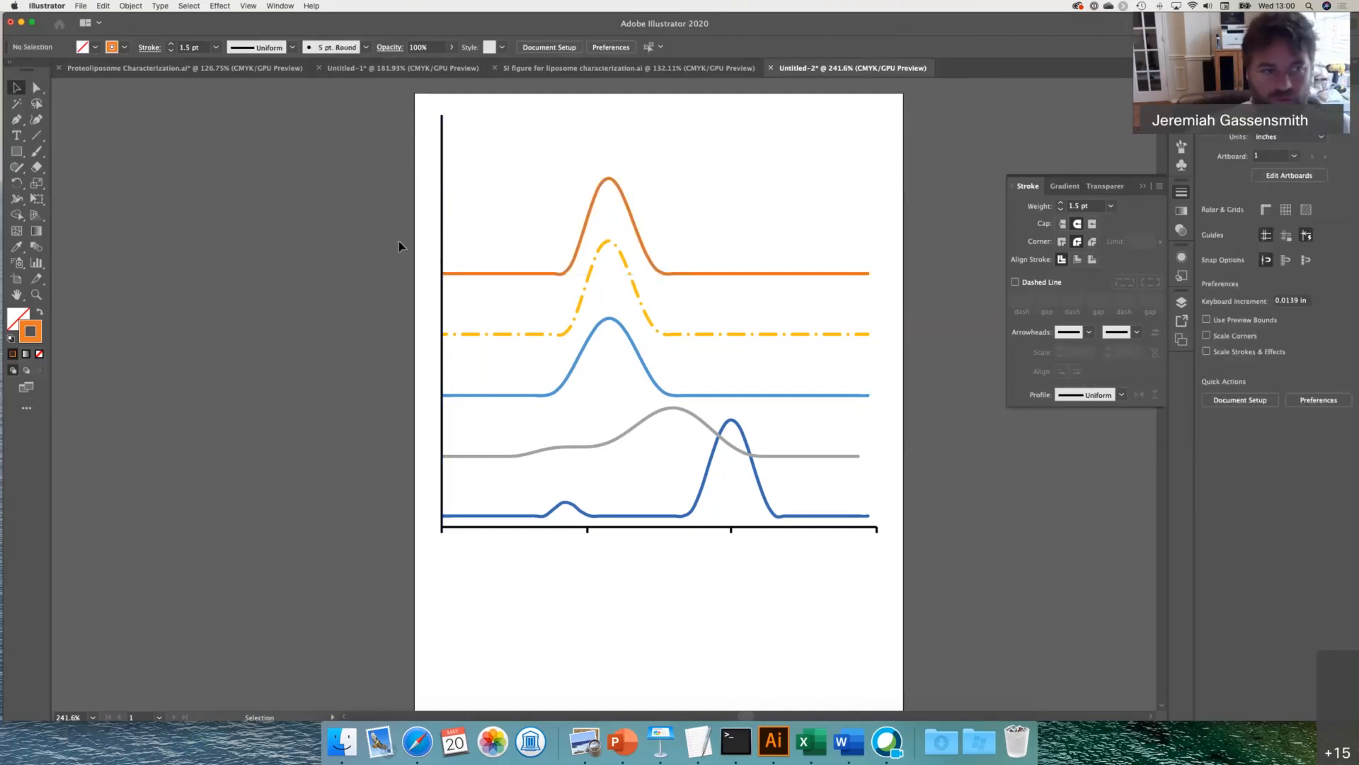
- Try bringing the chart from the Non-encap sheet in Excel onto the Illustrator artboard, and delete the pasted copy
scroll(483, 244, down, 3)
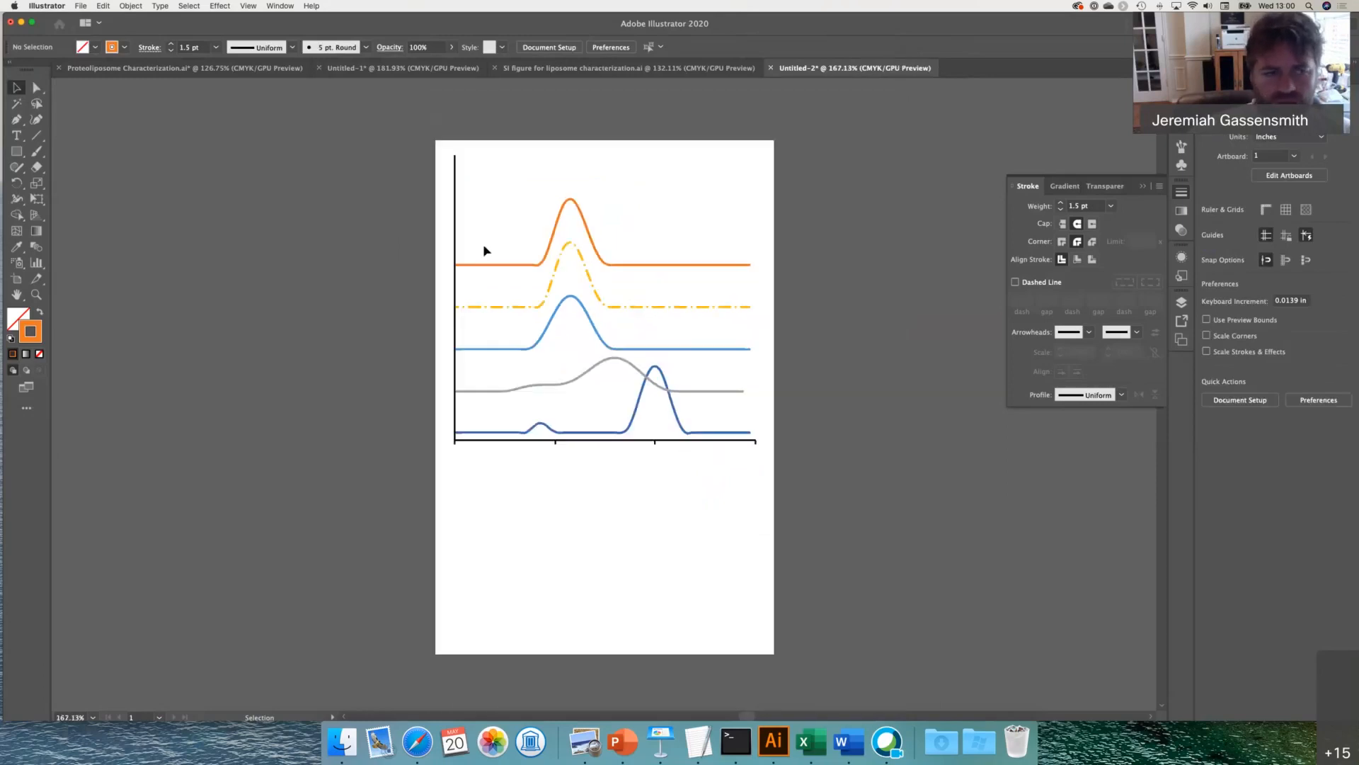
click(17, 135)
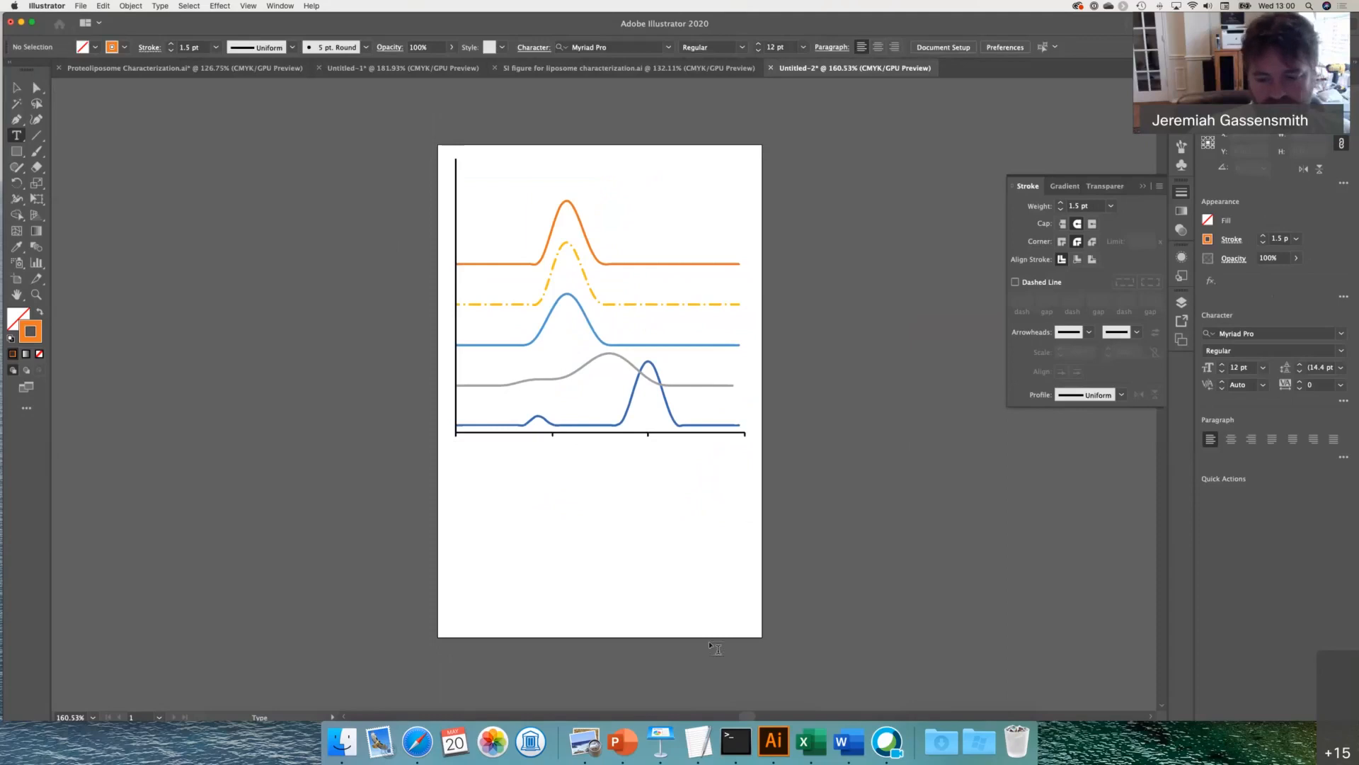
click(837, 739)
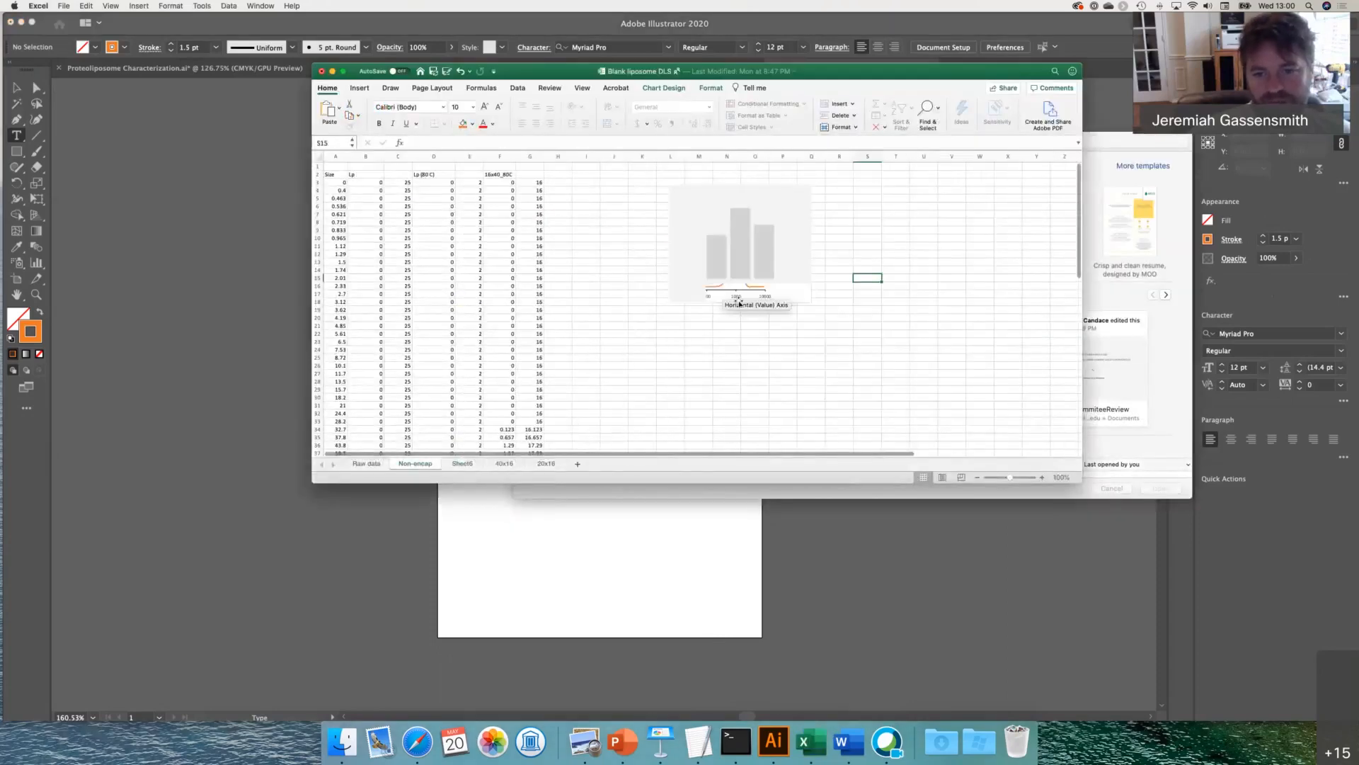
click(793, 298)
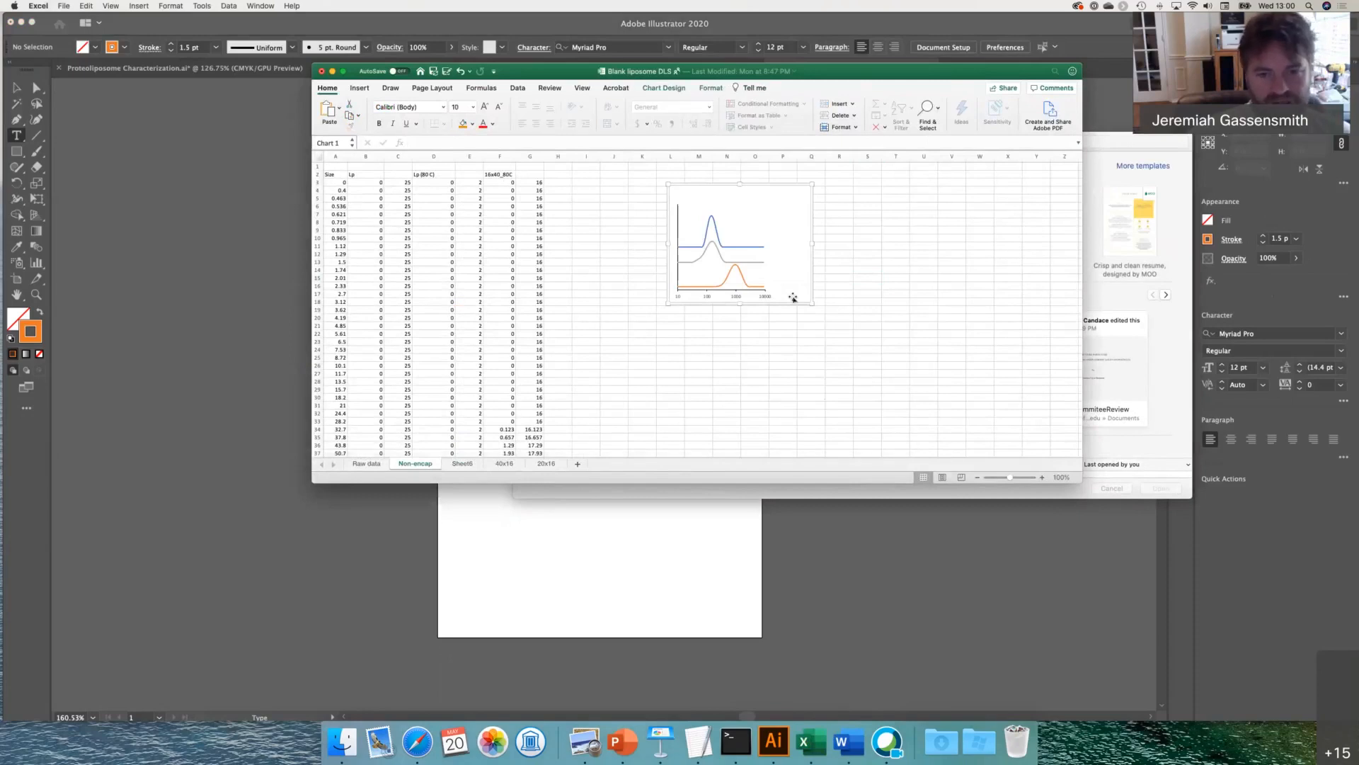
click(660, 536)
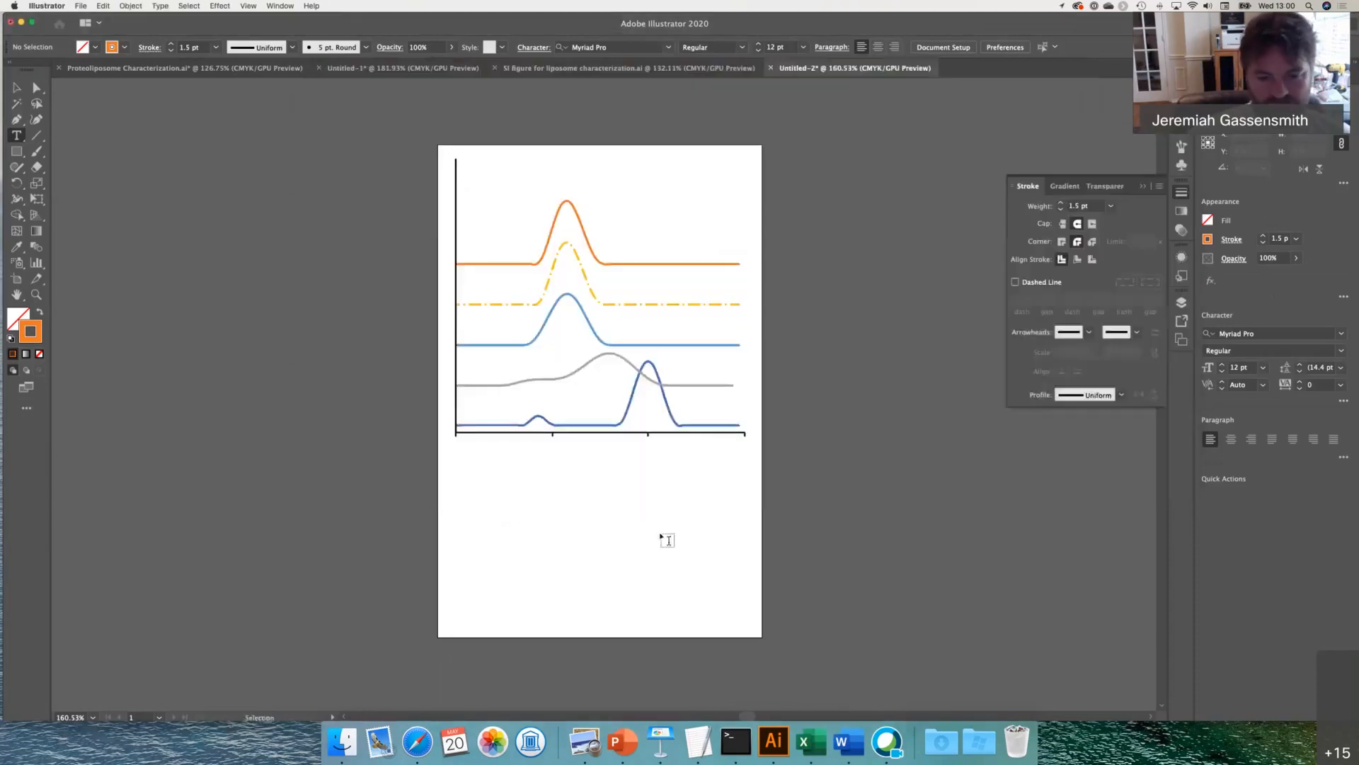
key(super+v)
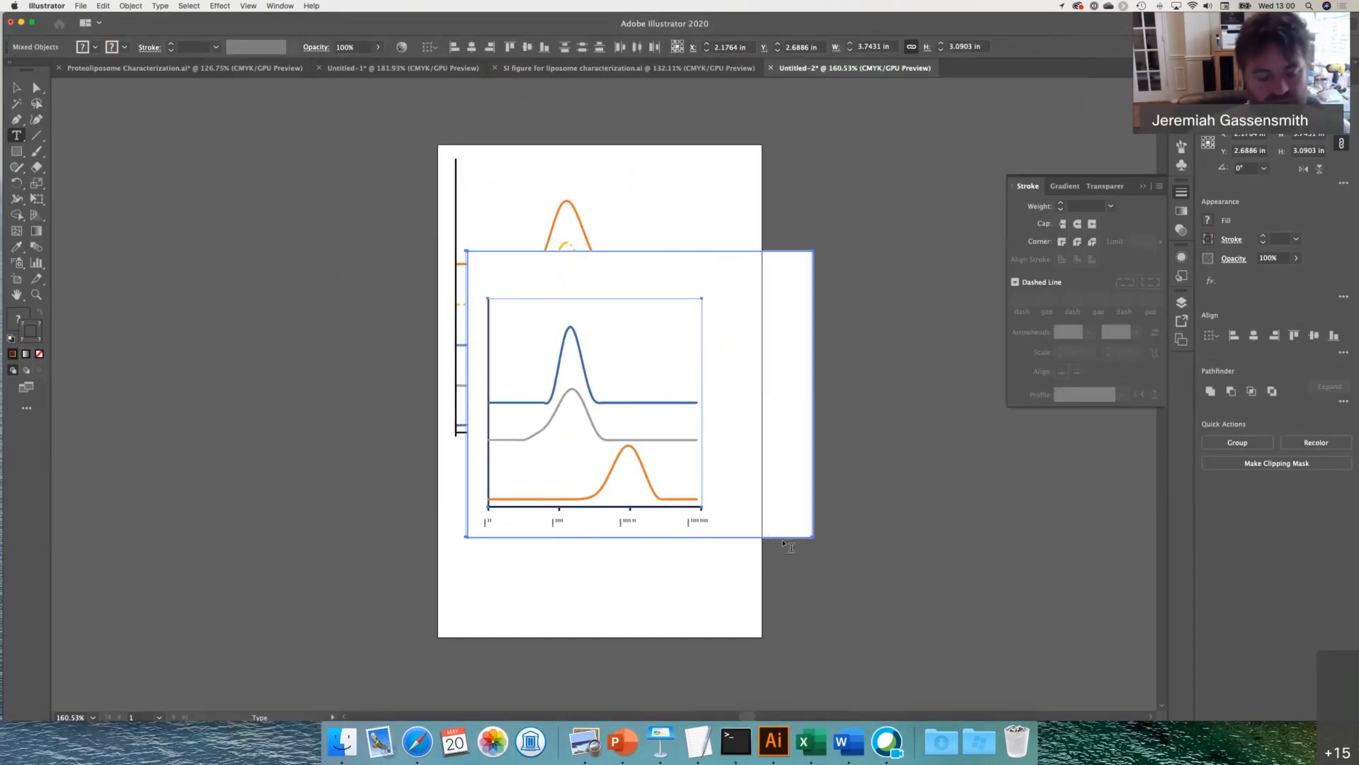
key(Delete)
- Switch to Excel, set the font of the Non-encap sheet's chart to Helvetica, and return to Illustrator
key(super+Tab)
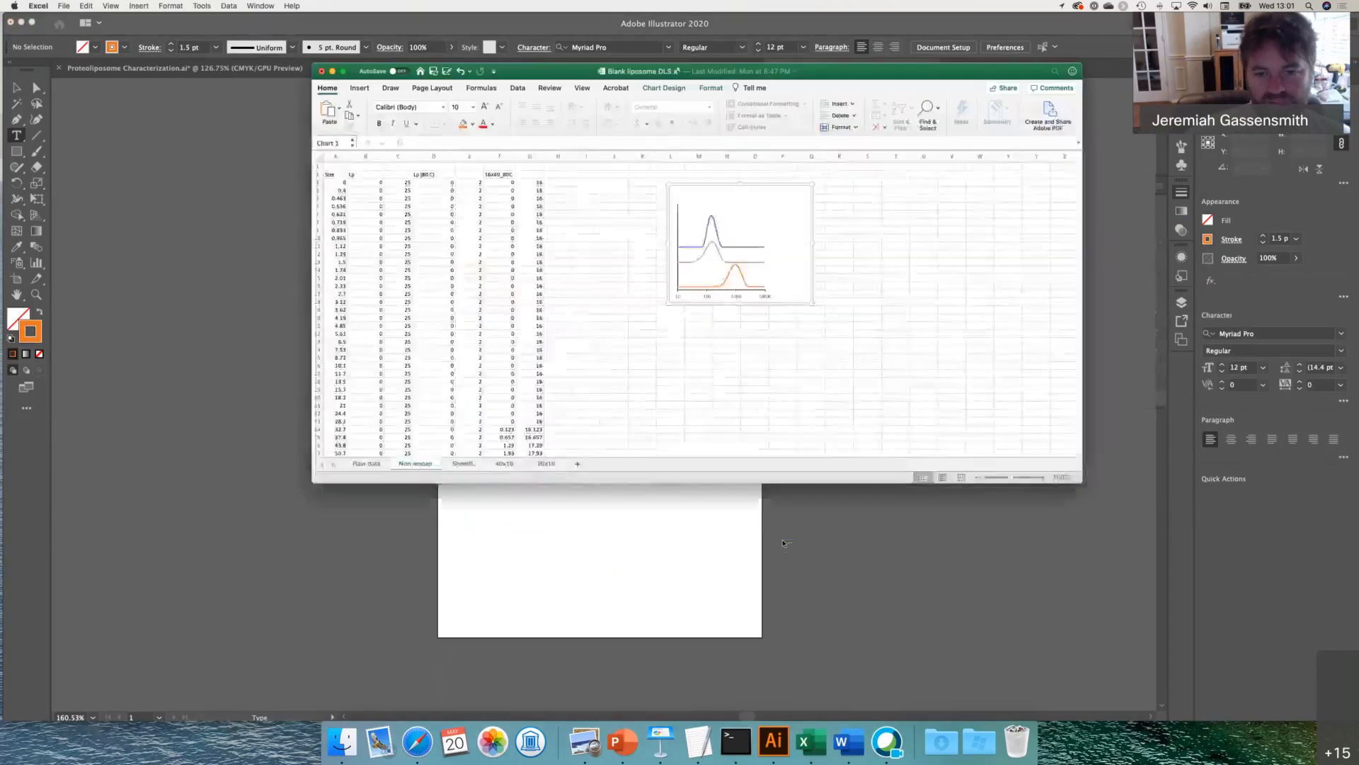
click(814, 596)
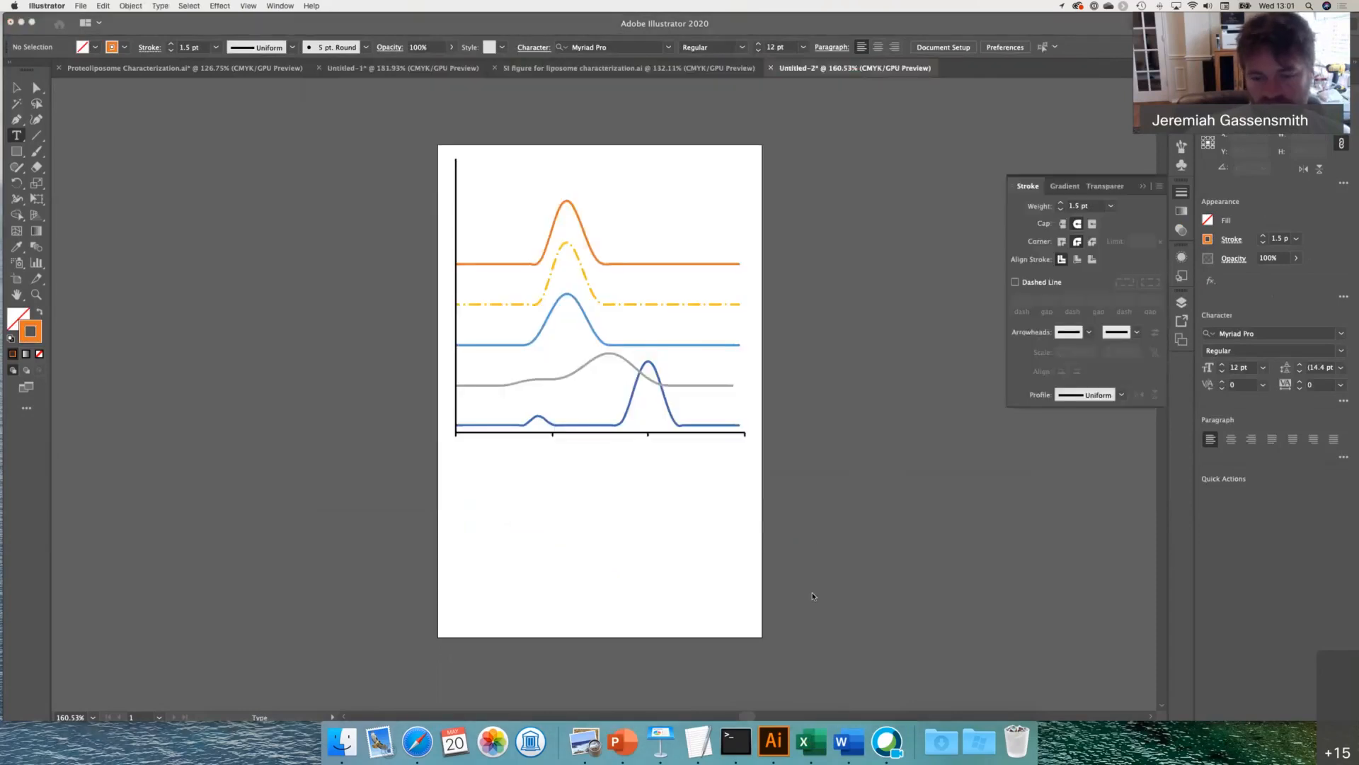
key(super+Tab)
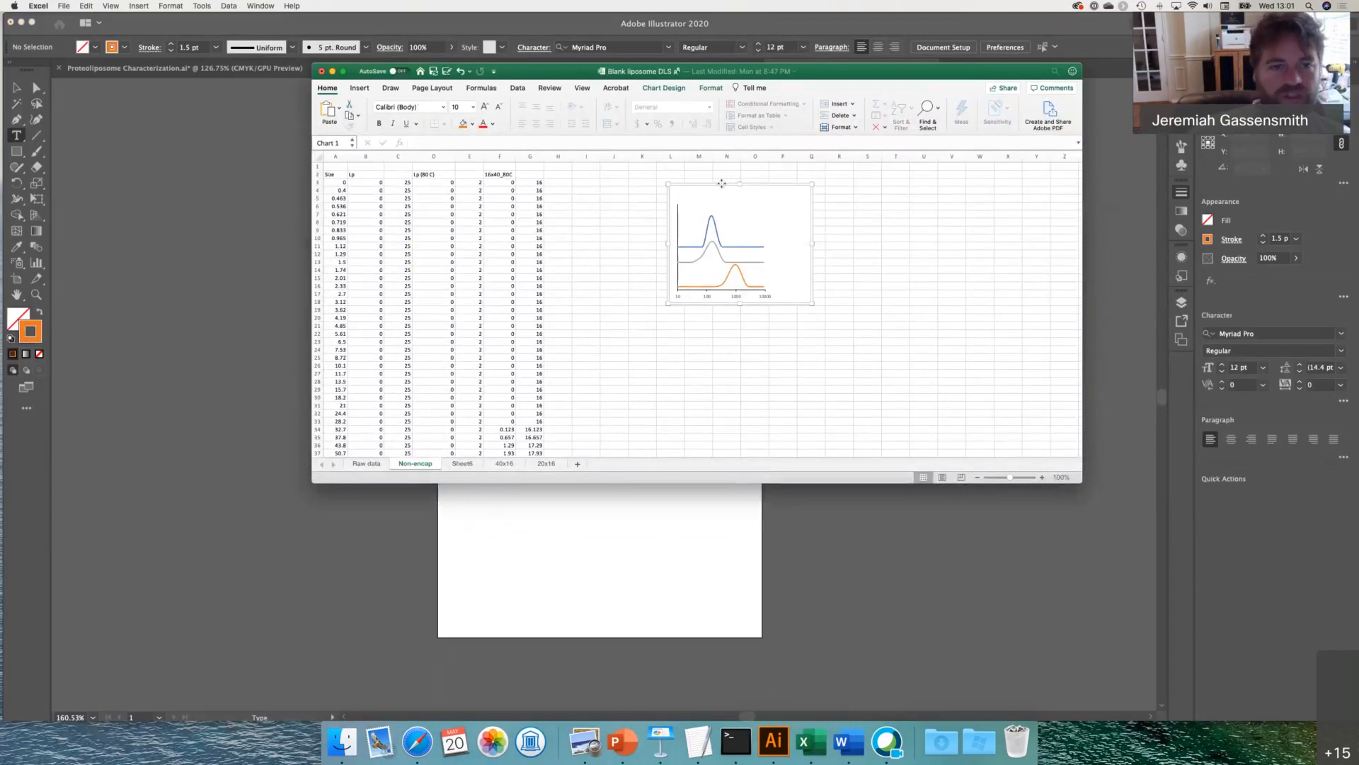
click(410, 104)
triple_click(410, 105)
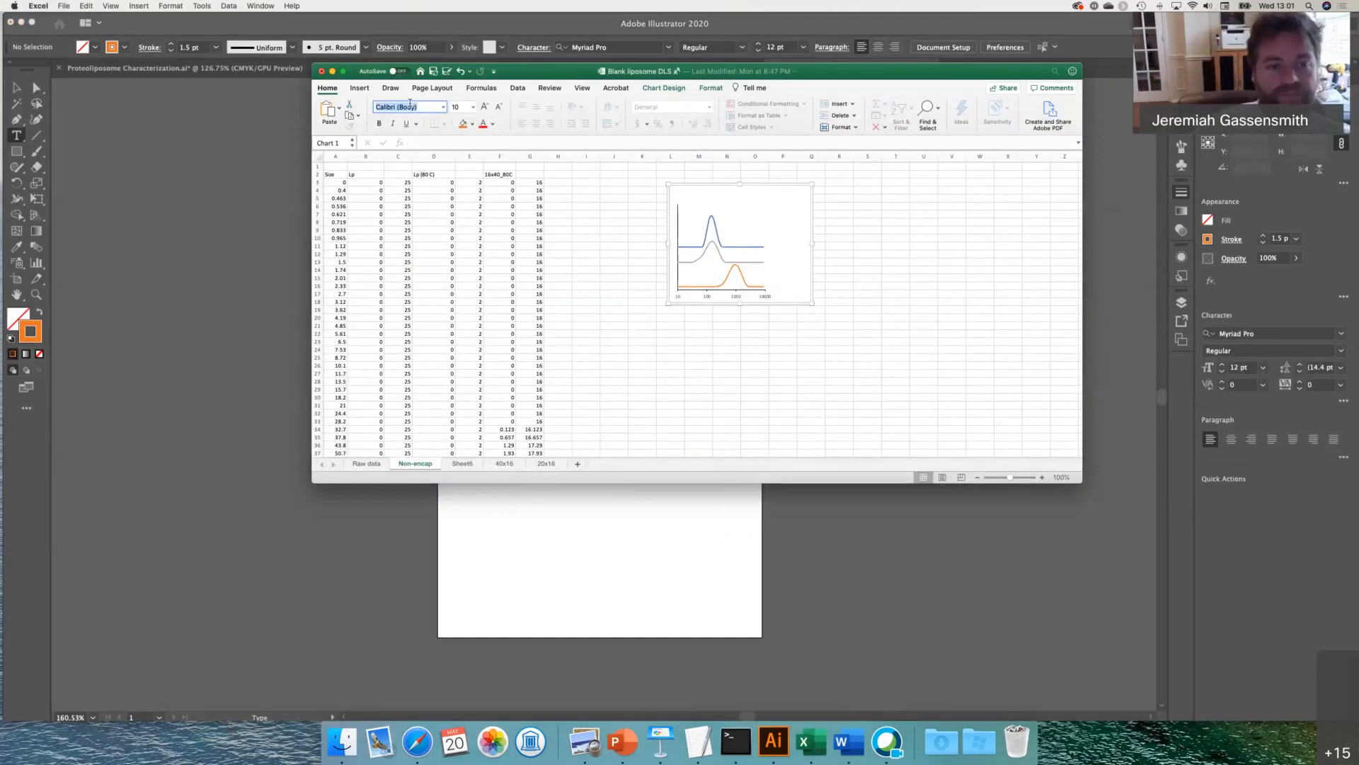
text(Arial)
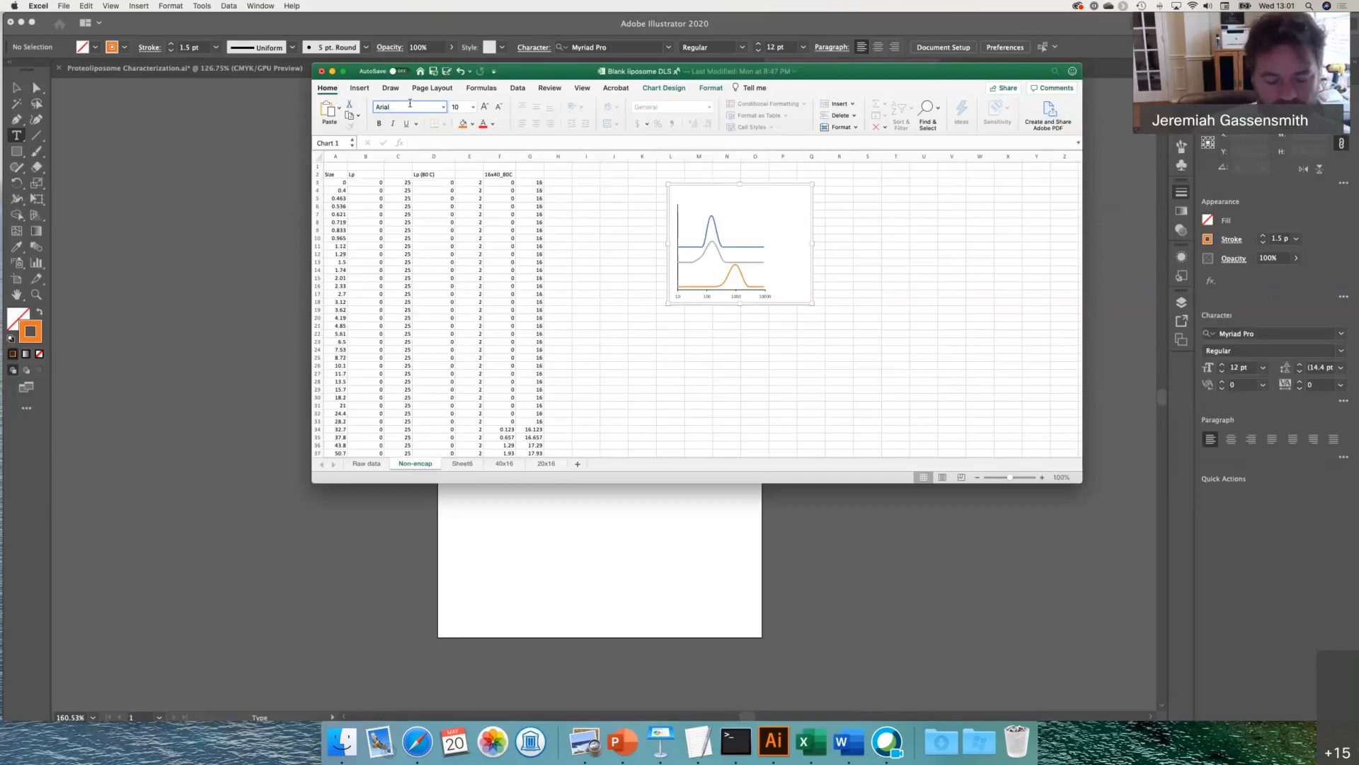
key(BackSpace)
key(BackSpace)
key(BackSpace)
key(BackSpace)
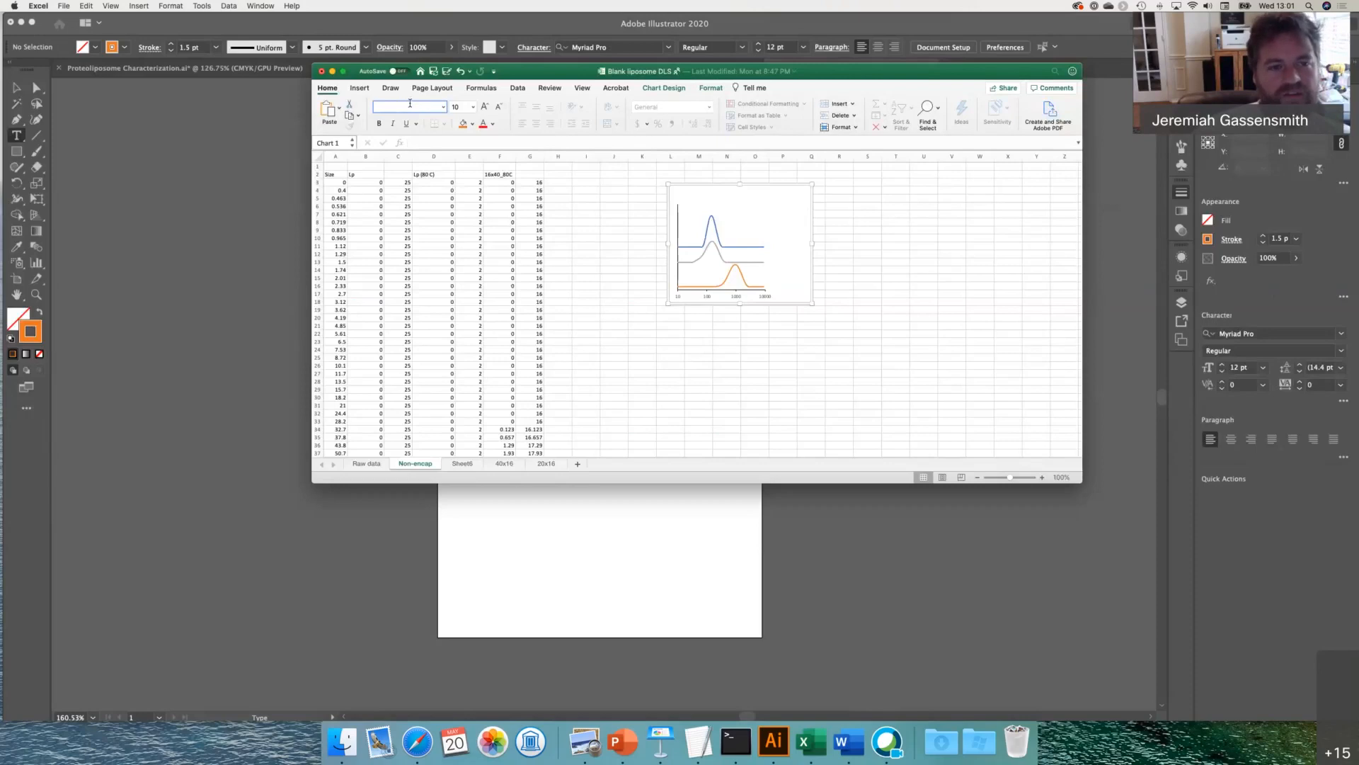
text(Helvetica)
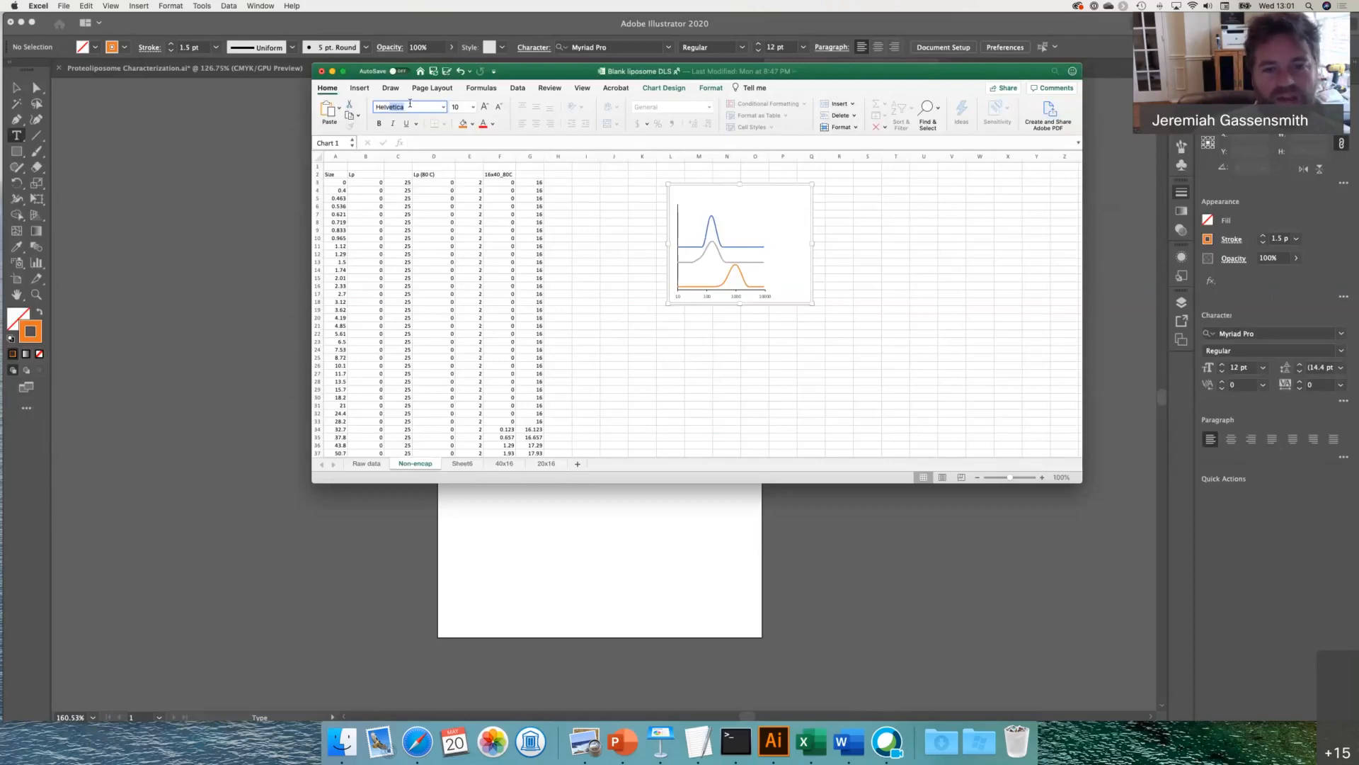
key(Return)
click(772, 240)
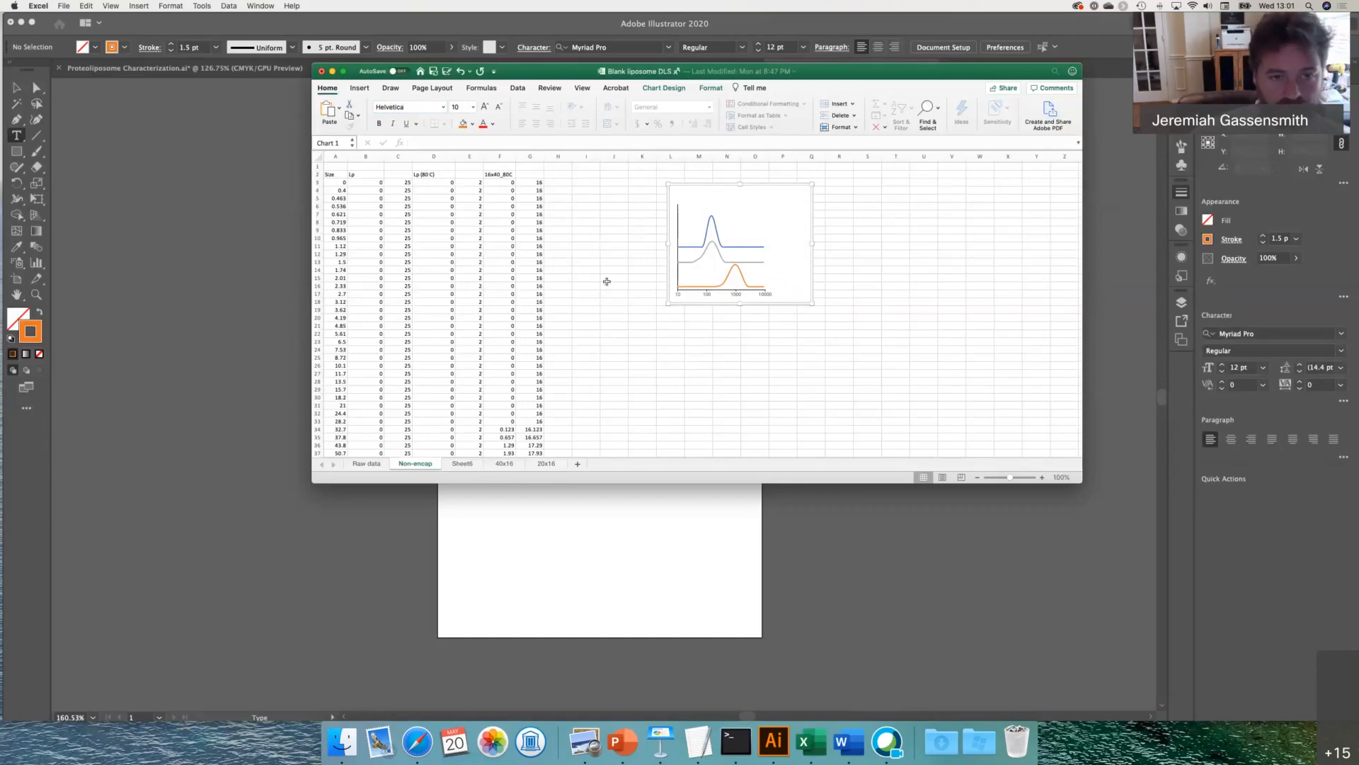
click(847, 640)
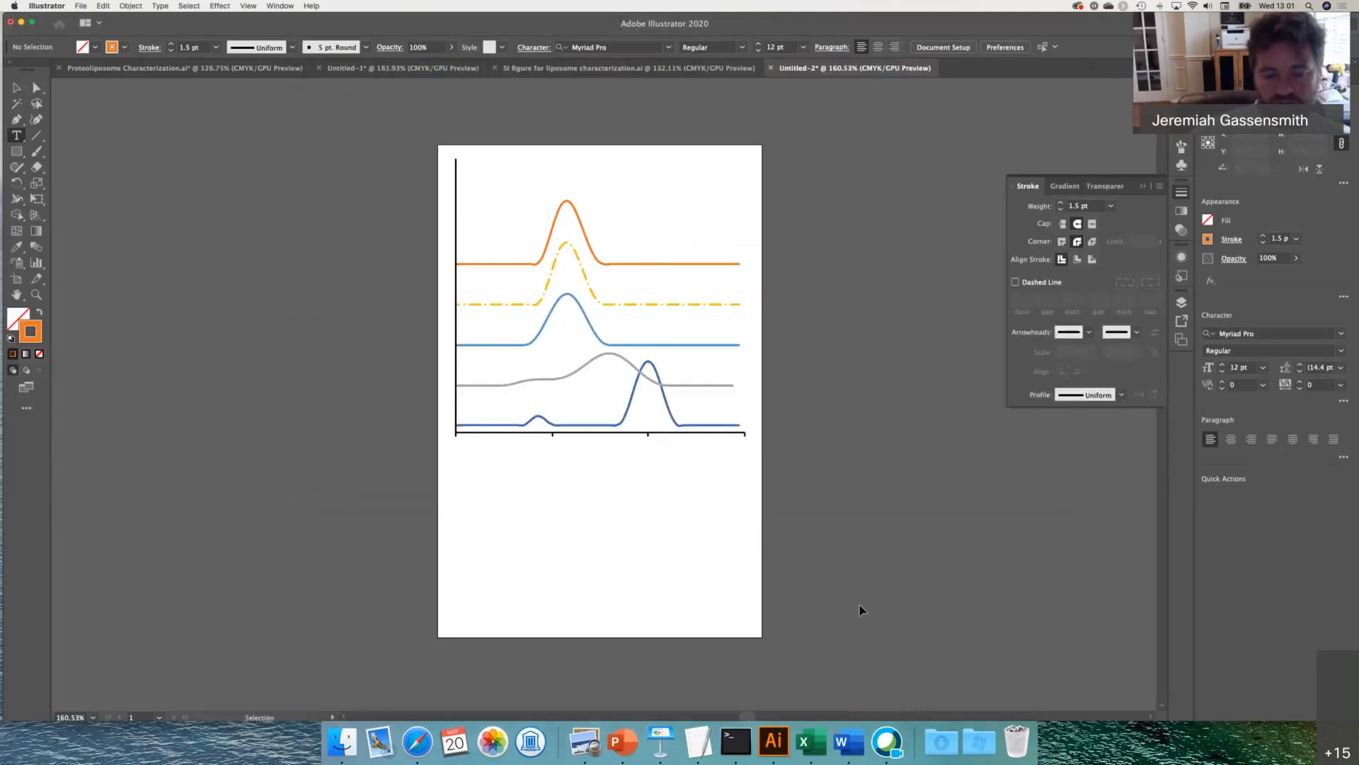
- Paste the Helvetica chart from Excel, undo the accidental text conversion, and move the chart beside the artboard
key(super+v)
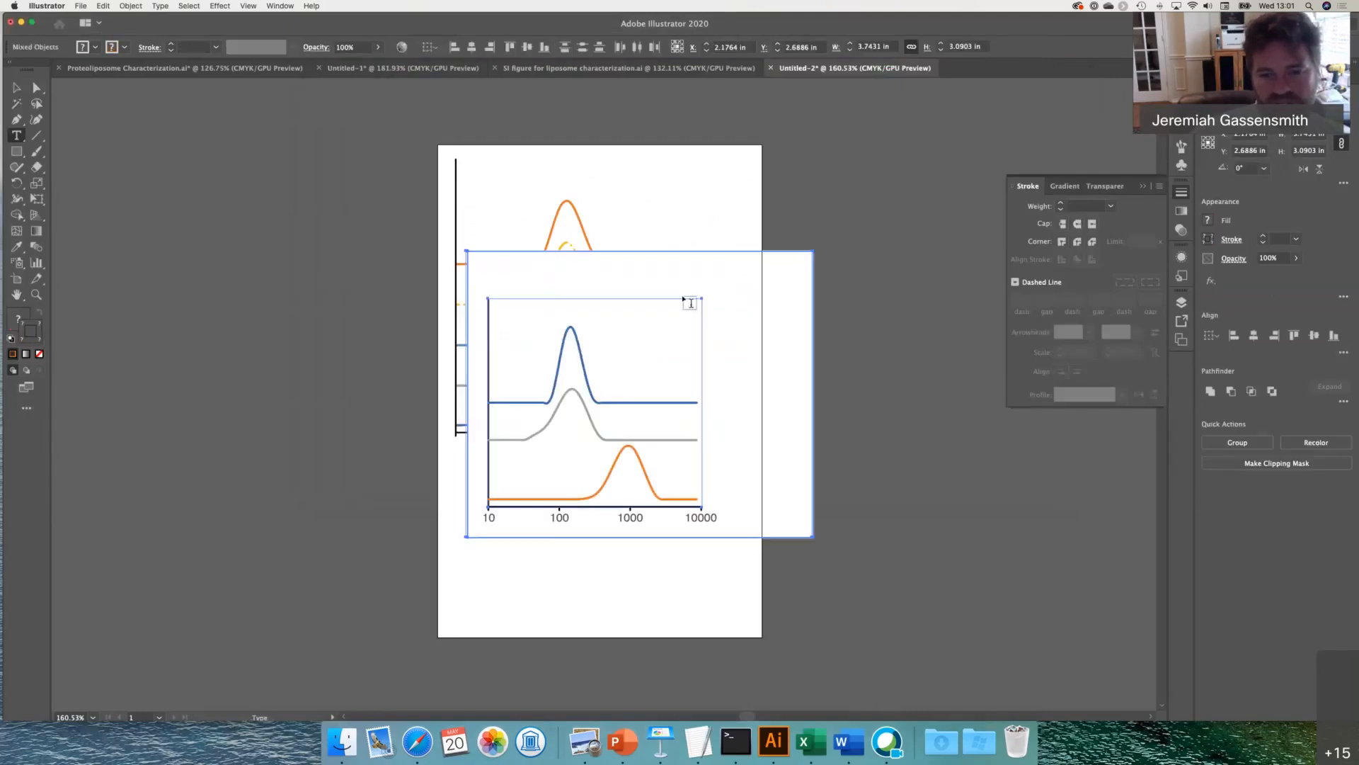
click(736, 257)
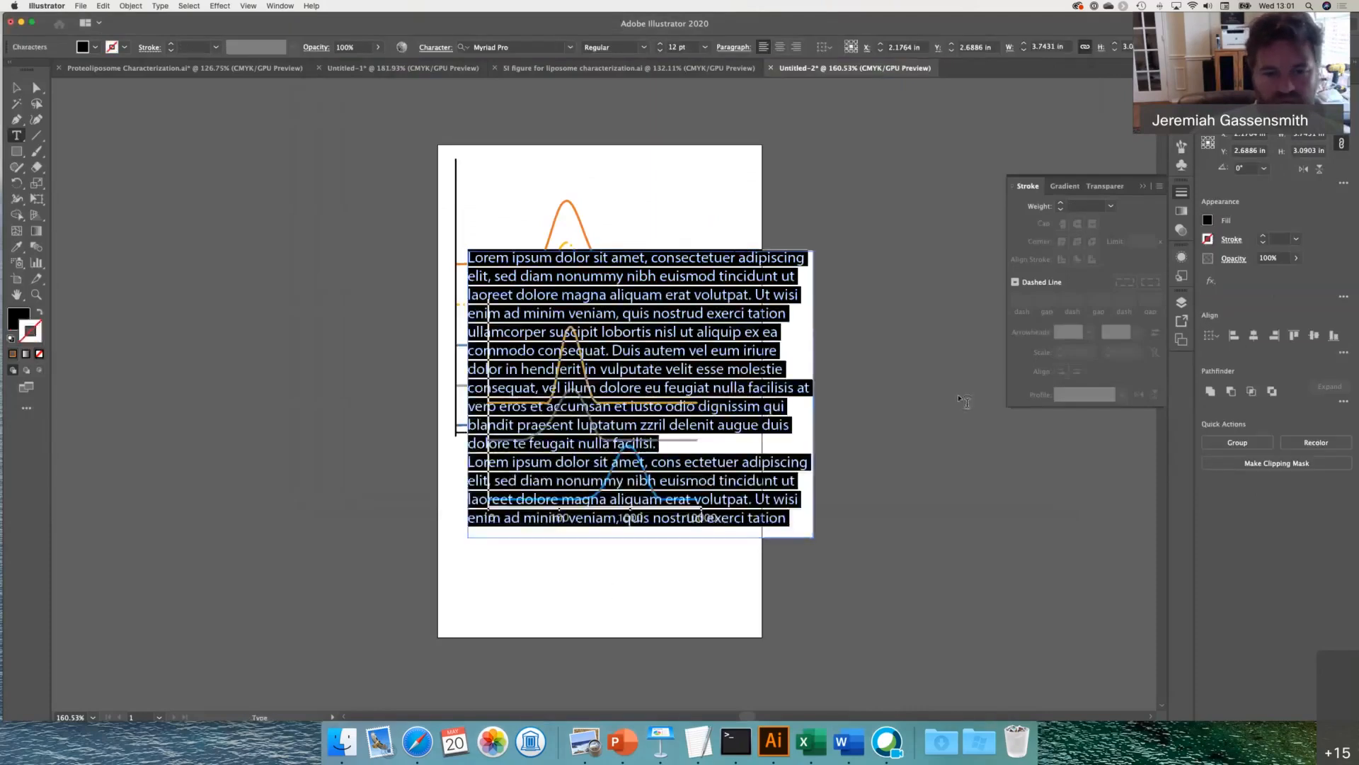
key(super+z)
click(16, 87)
drag(802, 388, 391, 377)
click(418, 517)
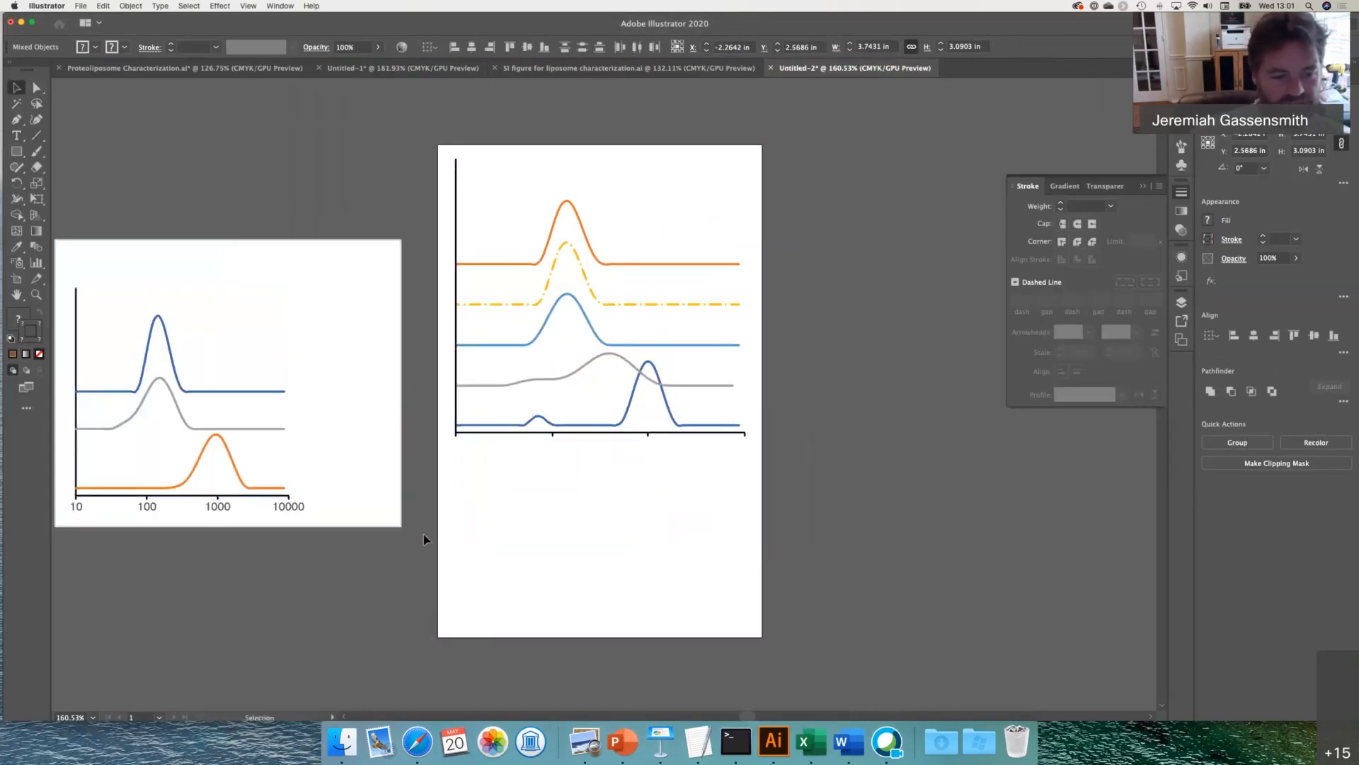
- Try selecting the x-axis number labels inside the pasted chart
click(301, 508)
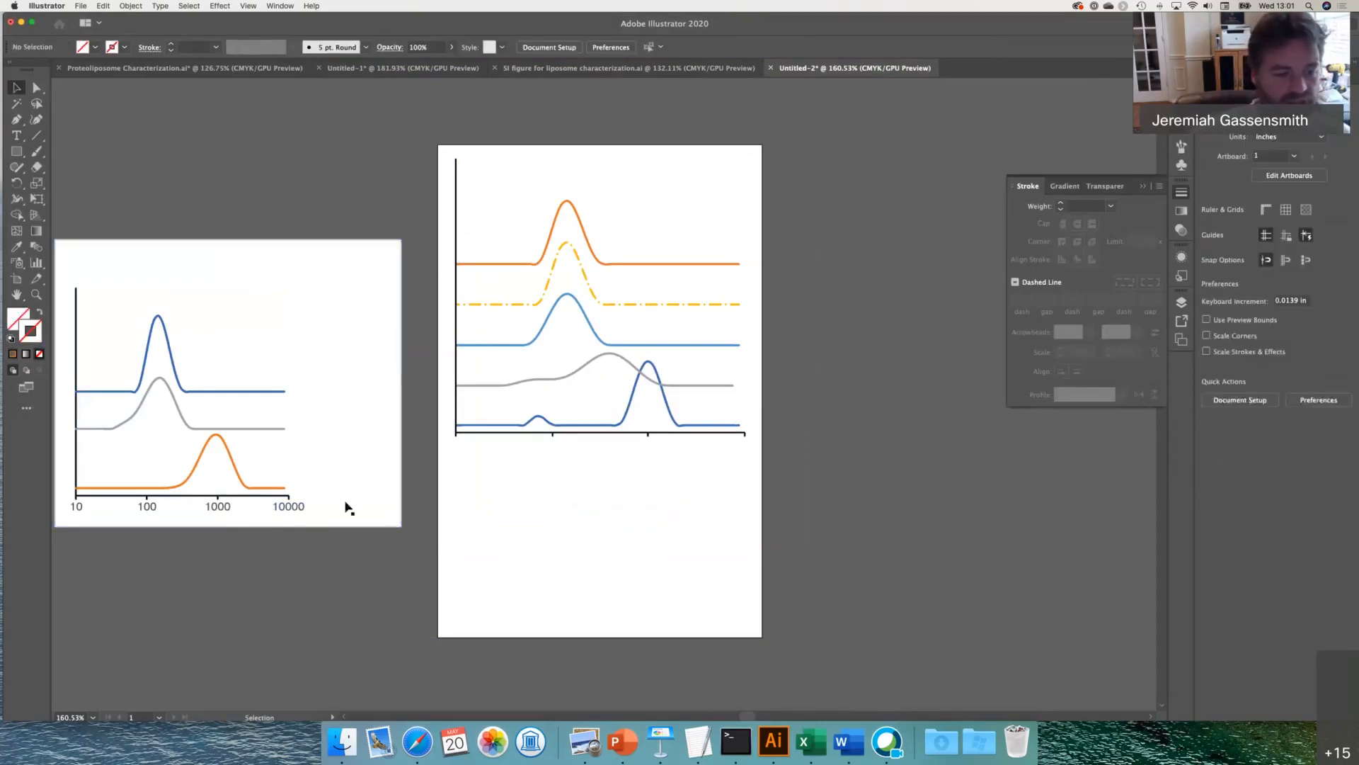
click(281, 515)
click(160, 502)
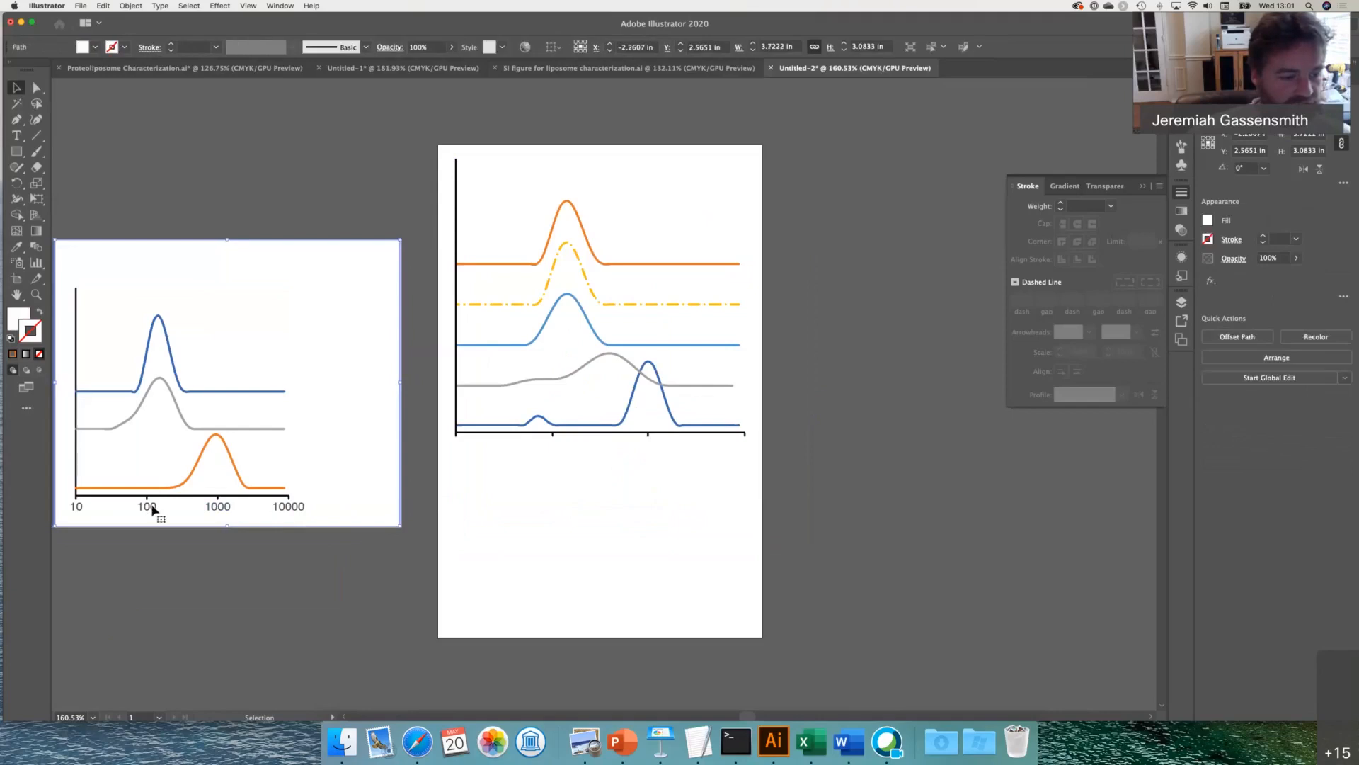
click(151, 508)
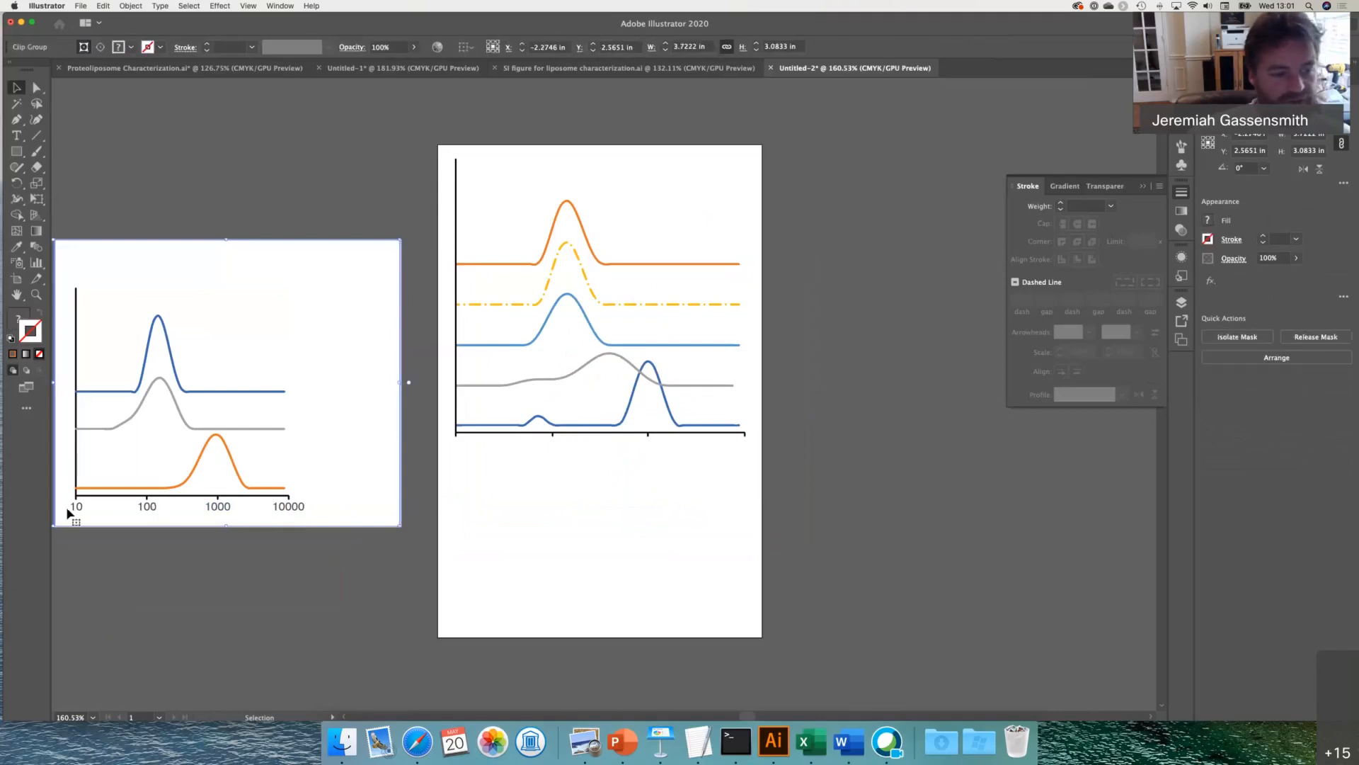
click(417, 210)
- Select the whole pasted chart and release its clipping masks
scroll(23, 568, left, 3)
drag(70, 567, 310, 410)
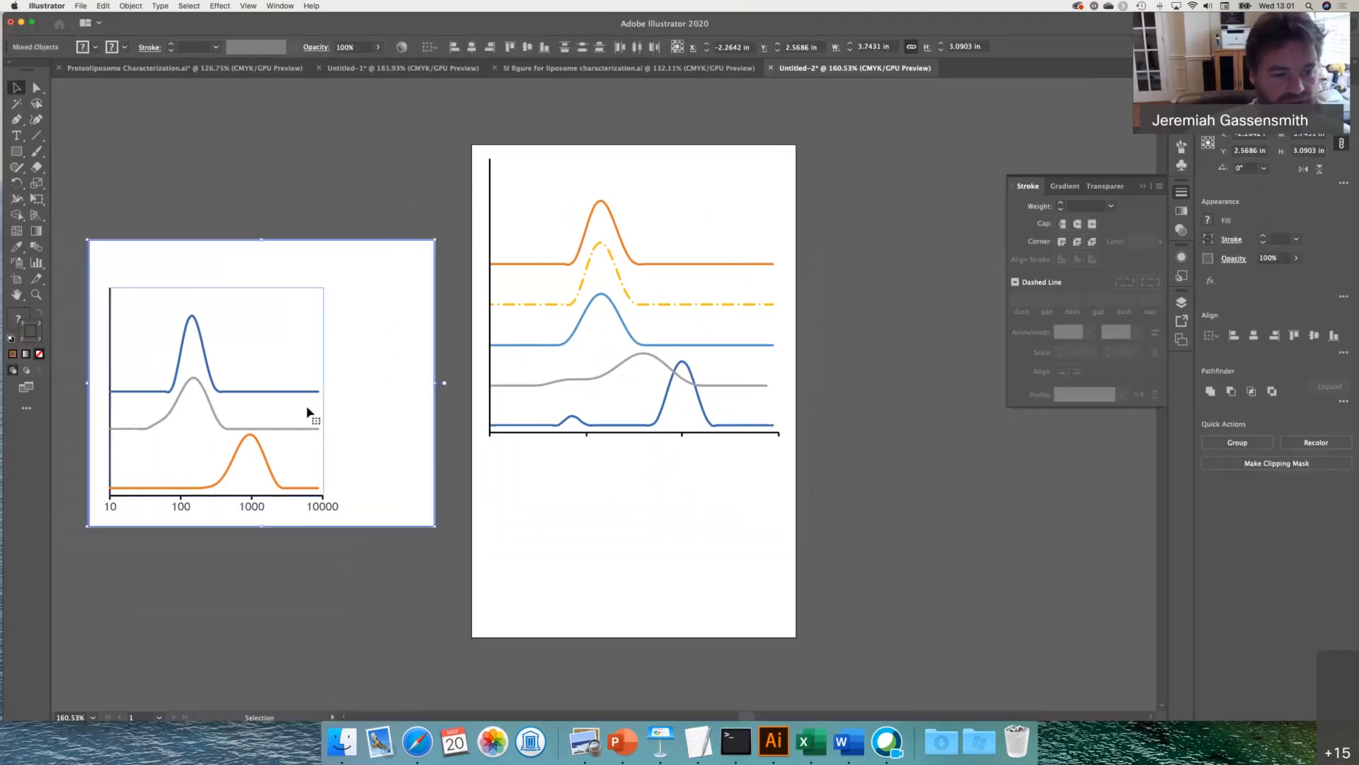
right_click(326, 404)
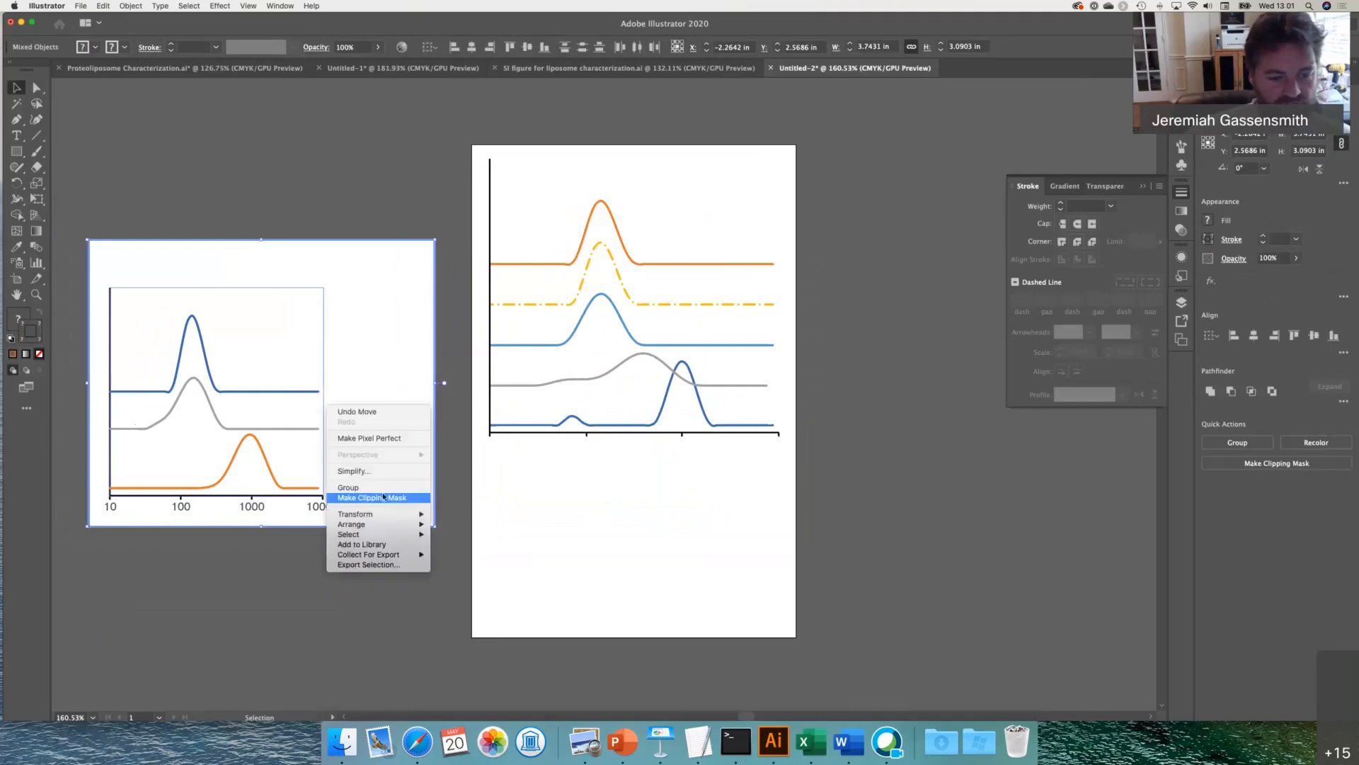
click(231, 585)
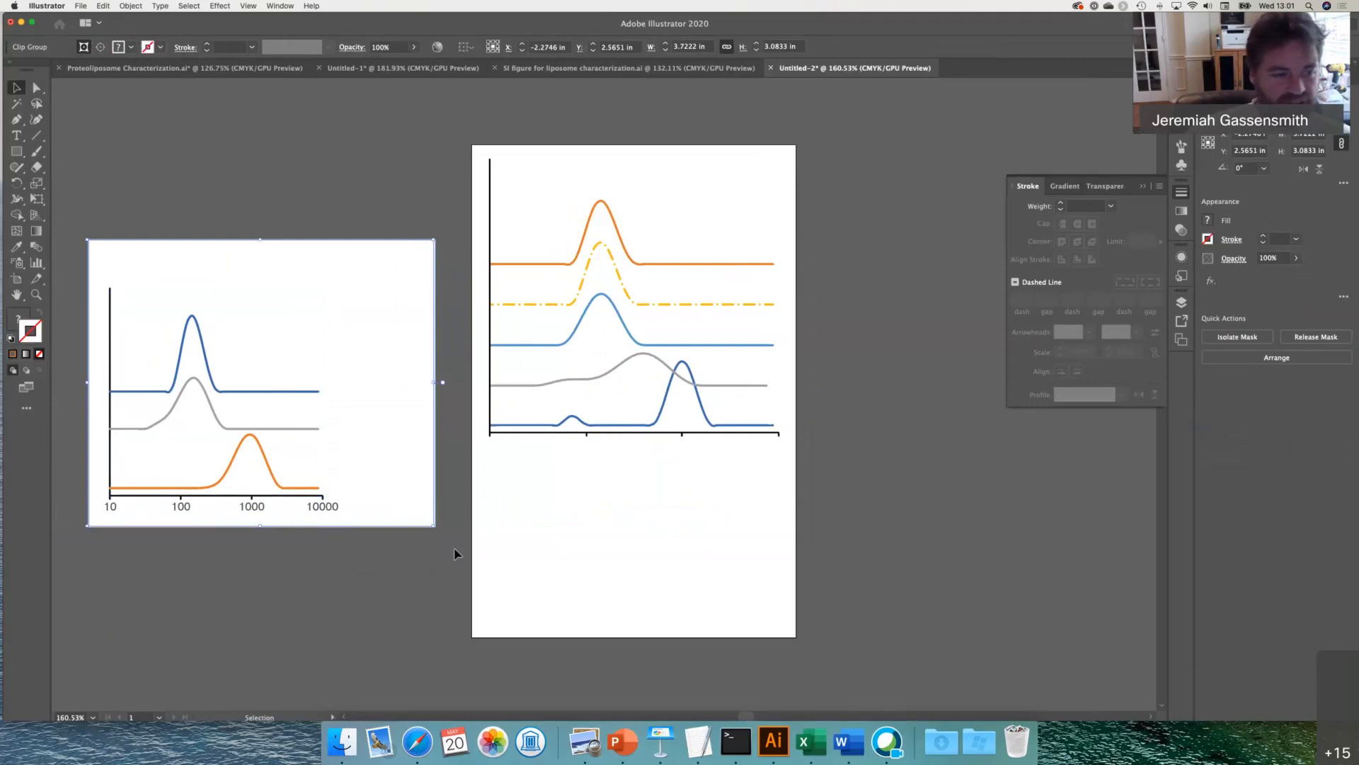
scroll(133, 219, left, 2)
key(super+z)
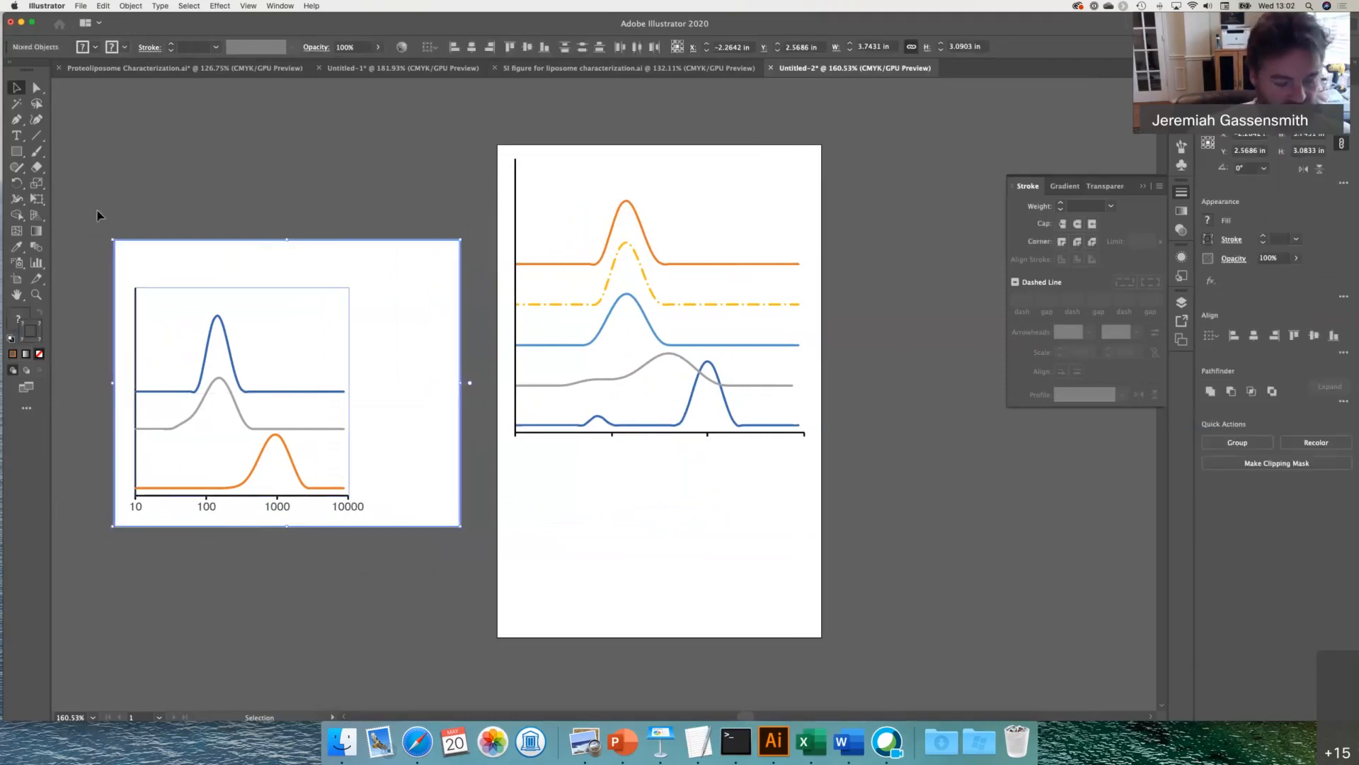
key(alt+super+7)
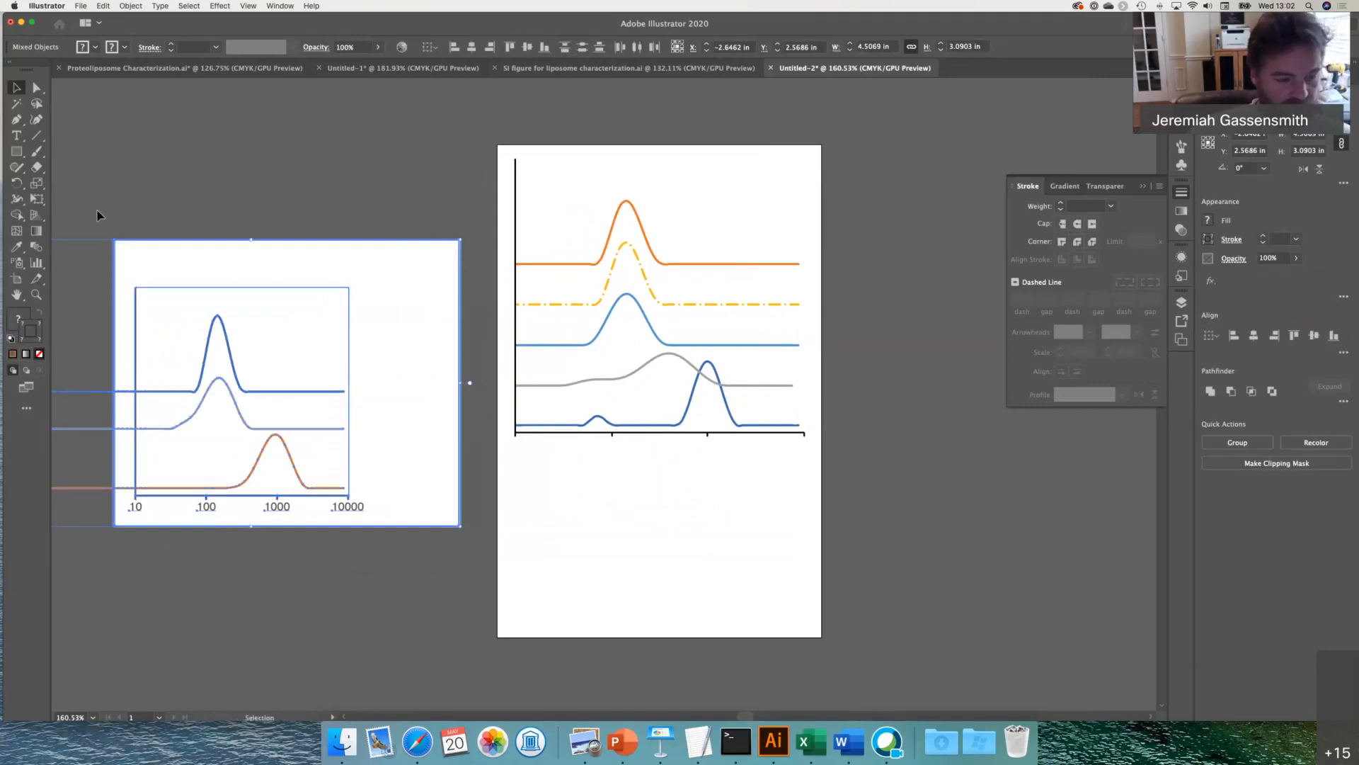
- Move the 10, 100, 1000 and 10000 labels from the pasted chart to beneath the x axis of the artboard graph
click(132, 511)
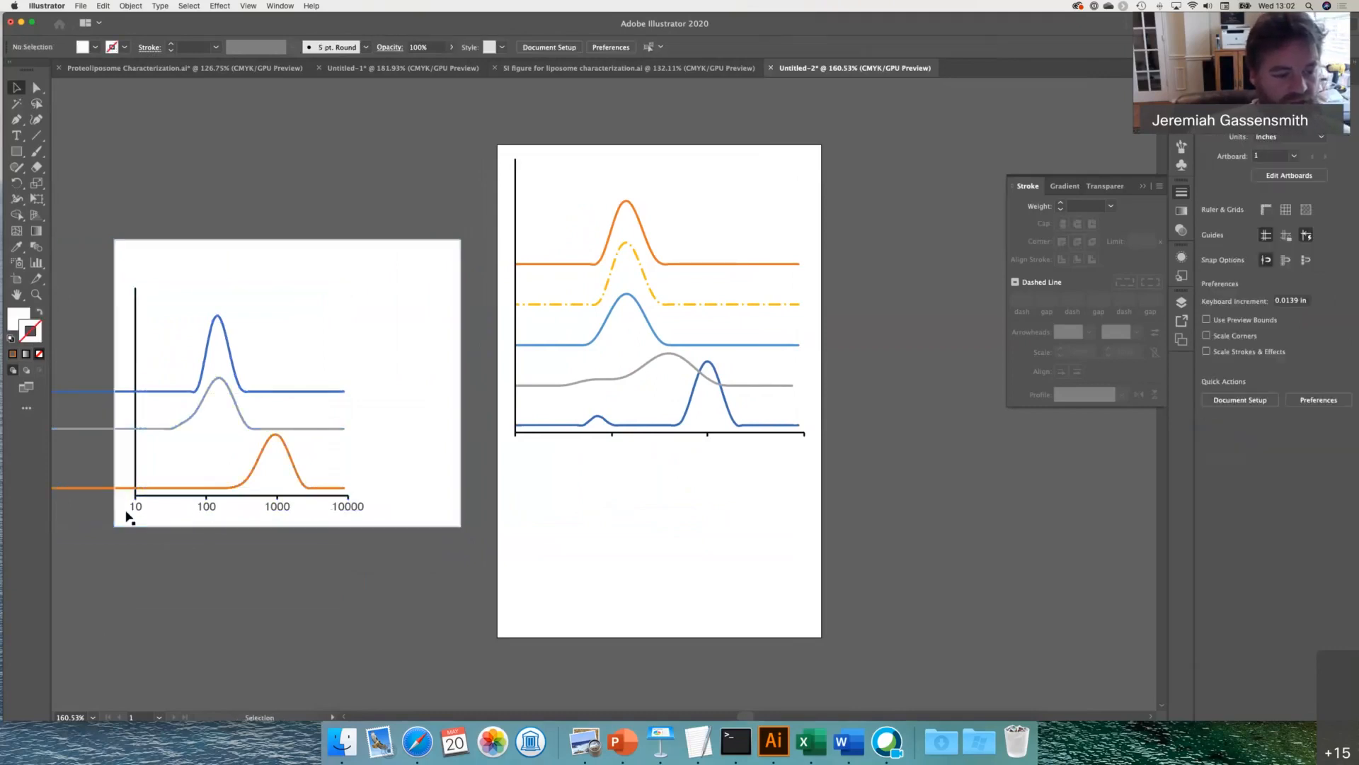
shift+click(205, 508)
shift+click(274, 507)
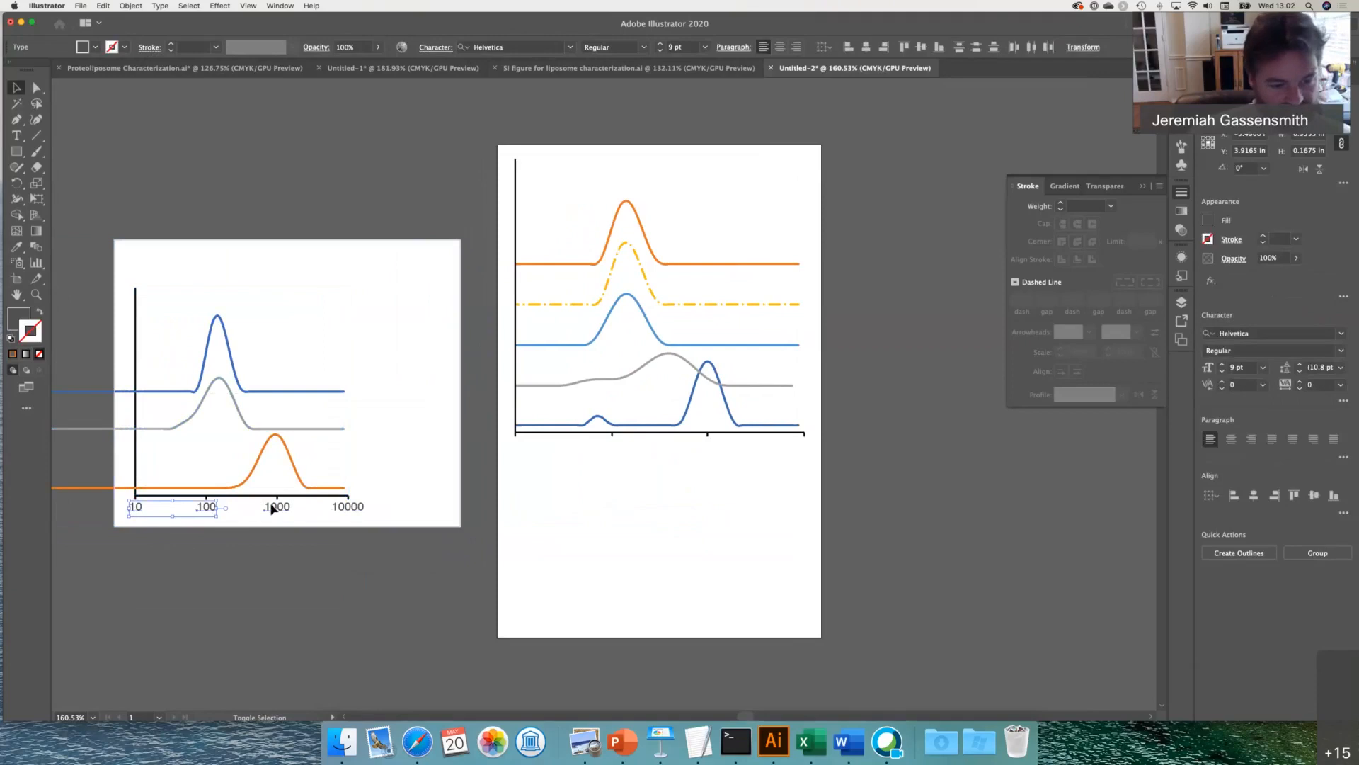
shift+click(354, 509)
drag(368, 511, 736, 448)
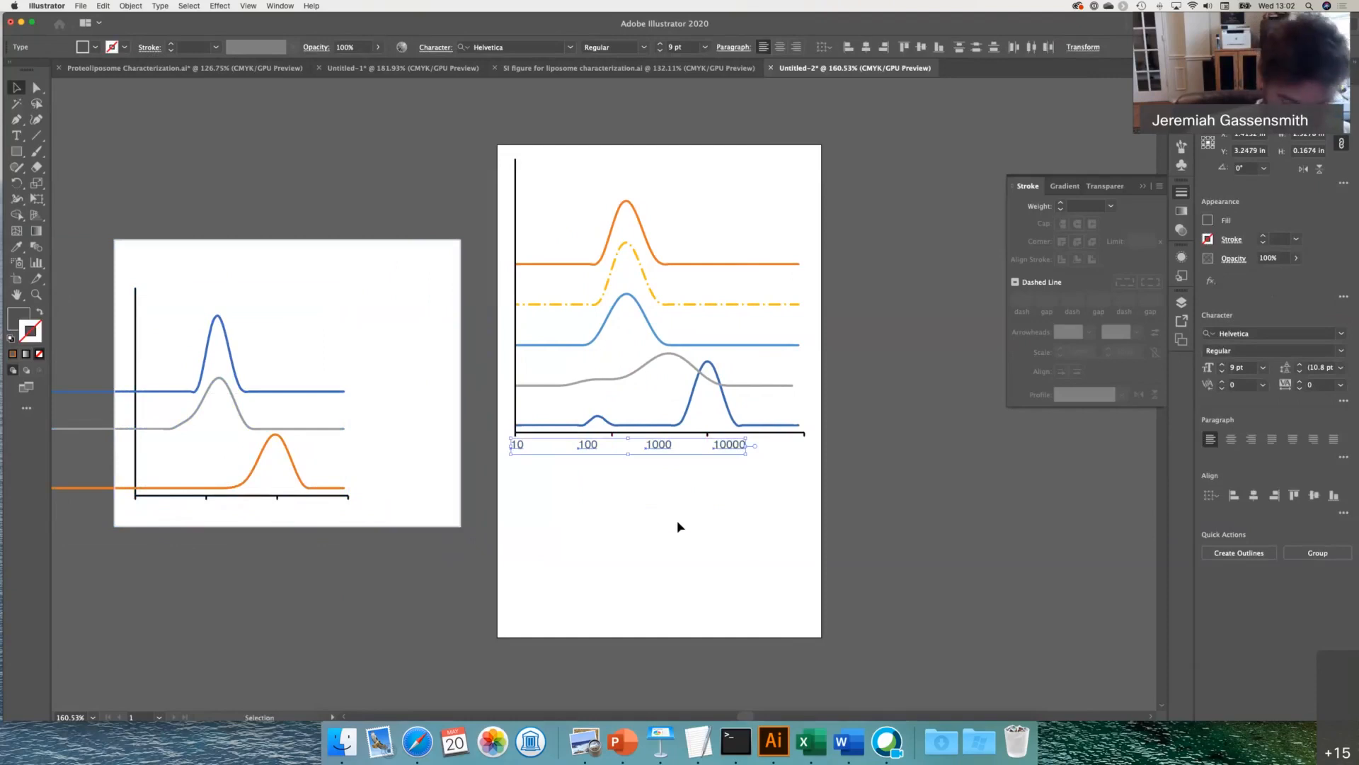
- Stretch the row of axis labels to the full width of the x axis and reset the text's horizontal scale to 100%
scroll(738, 457, up, 3)
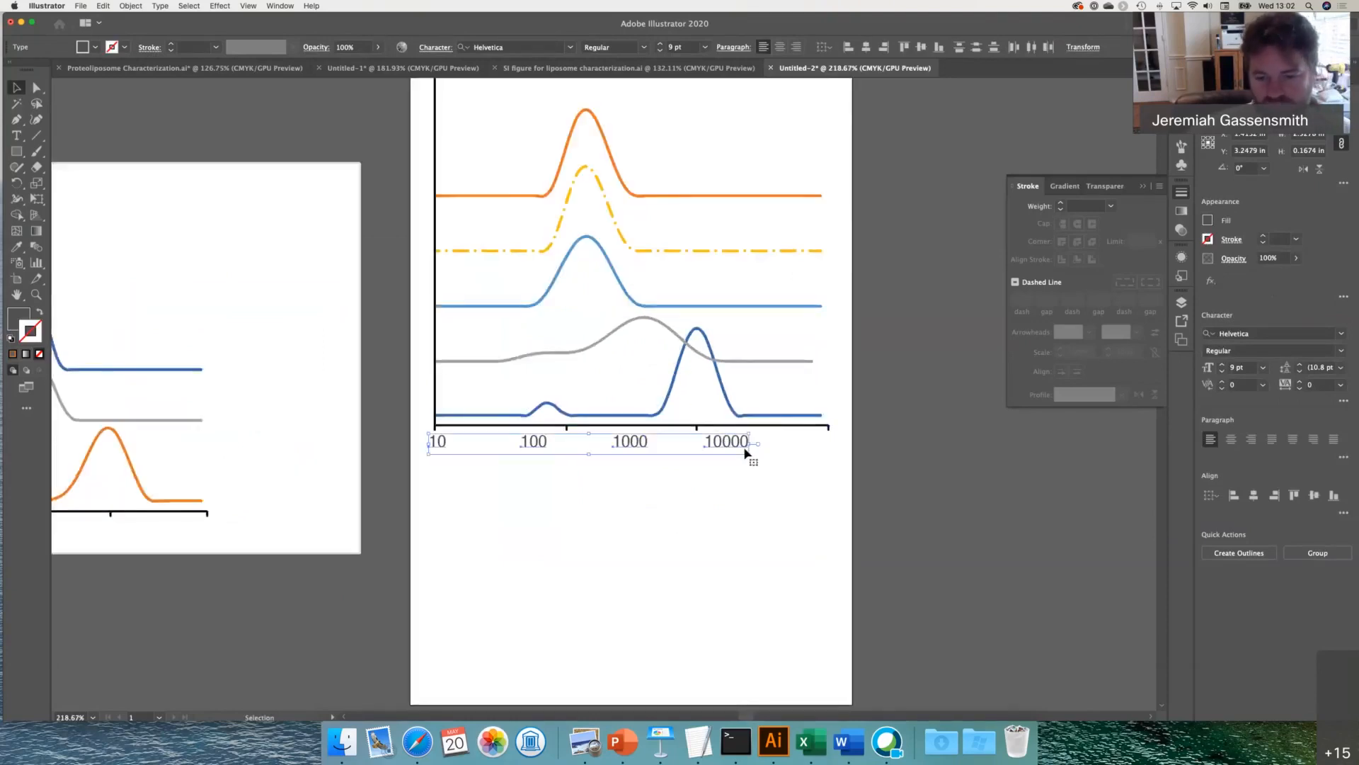
drag(748, 448, 831, 442)
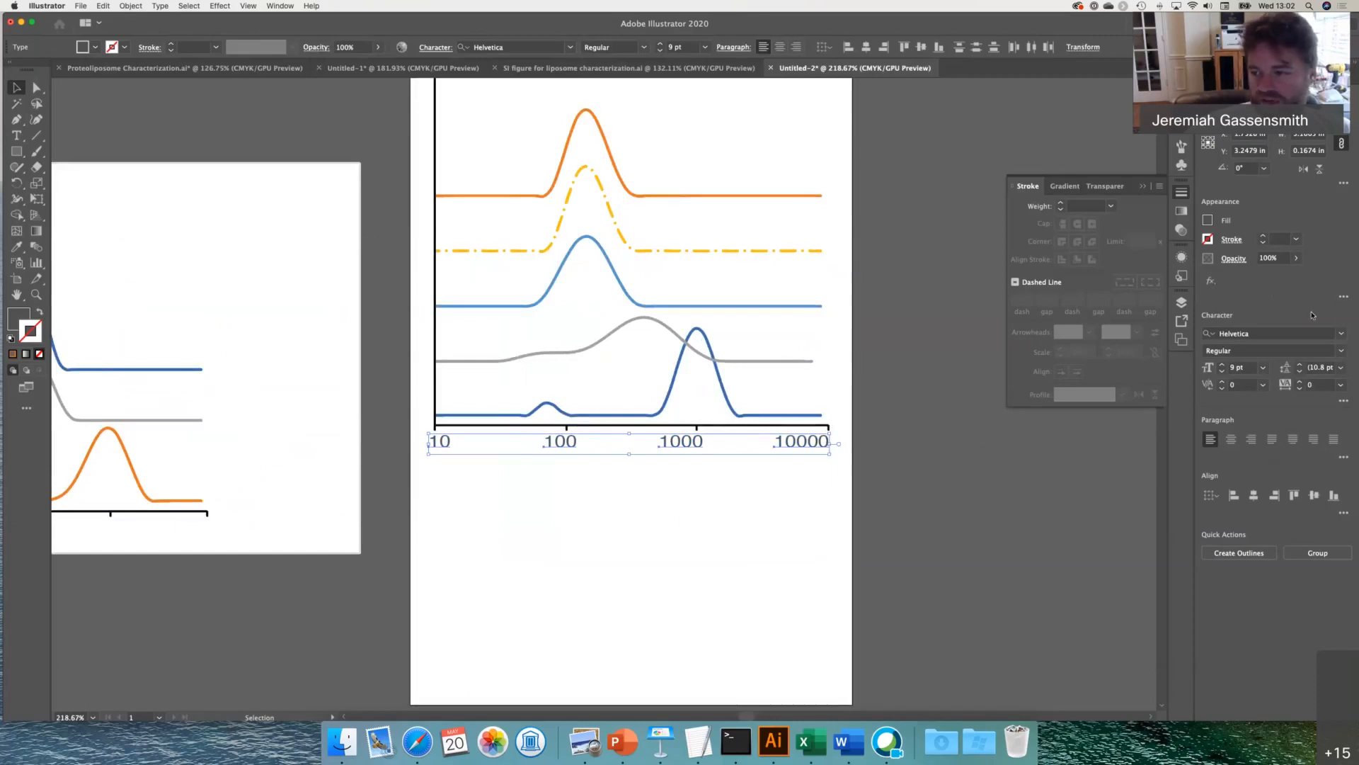
click(1343, 401)
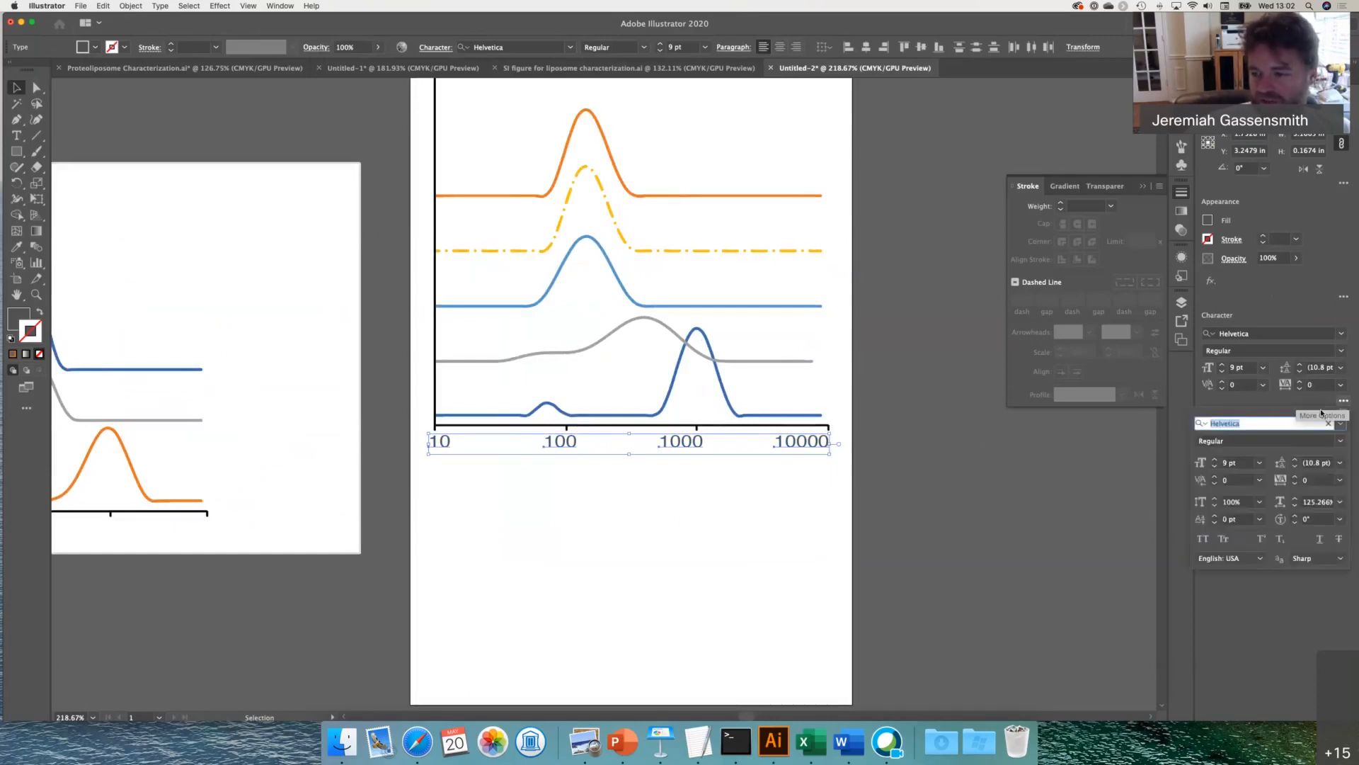
click(1310, 506)
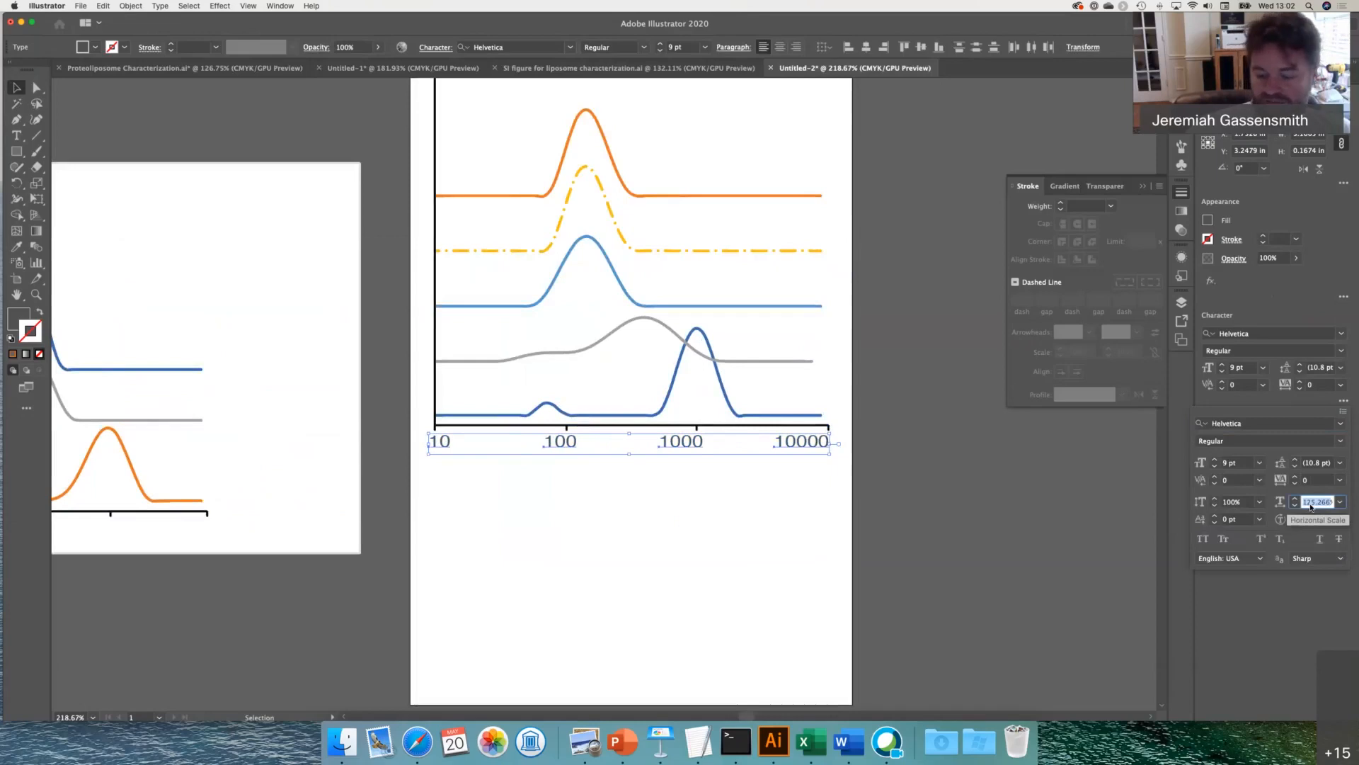
text(100%)
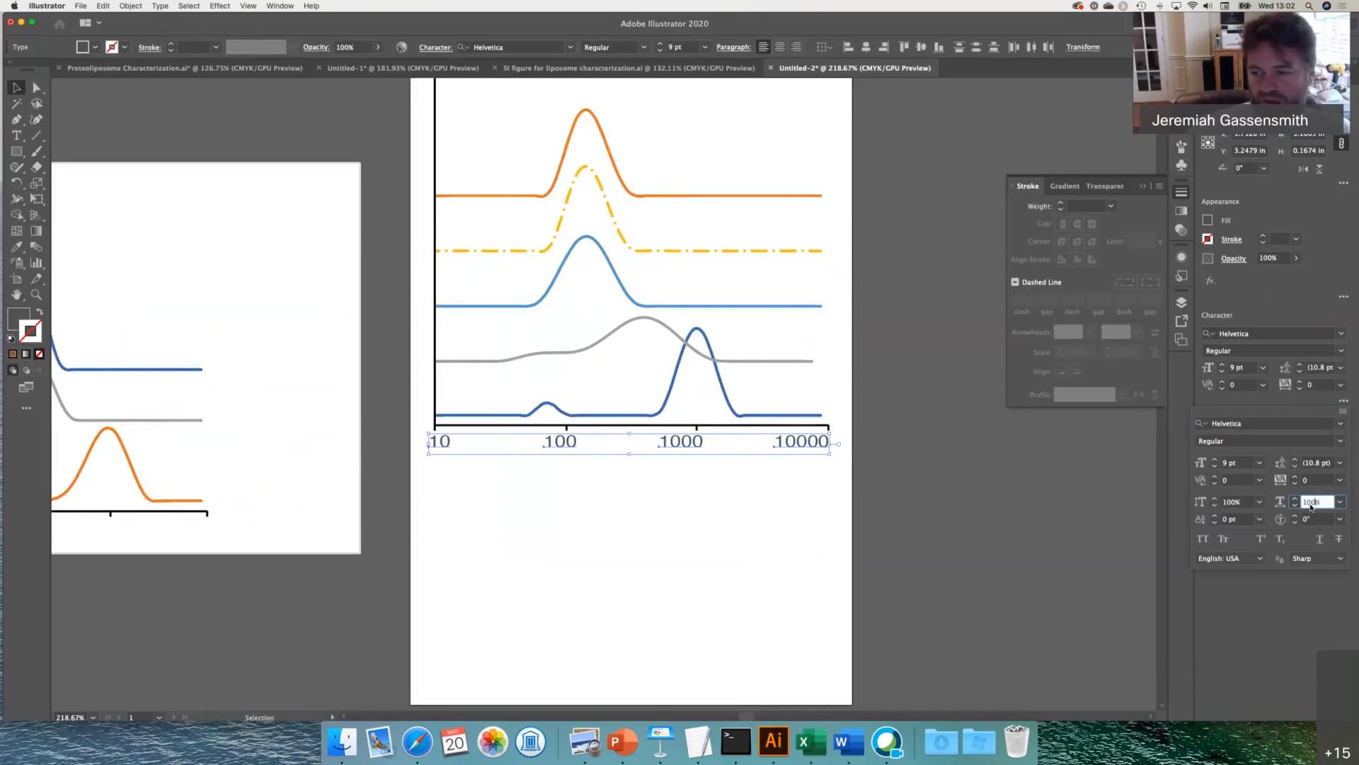
key(Return)
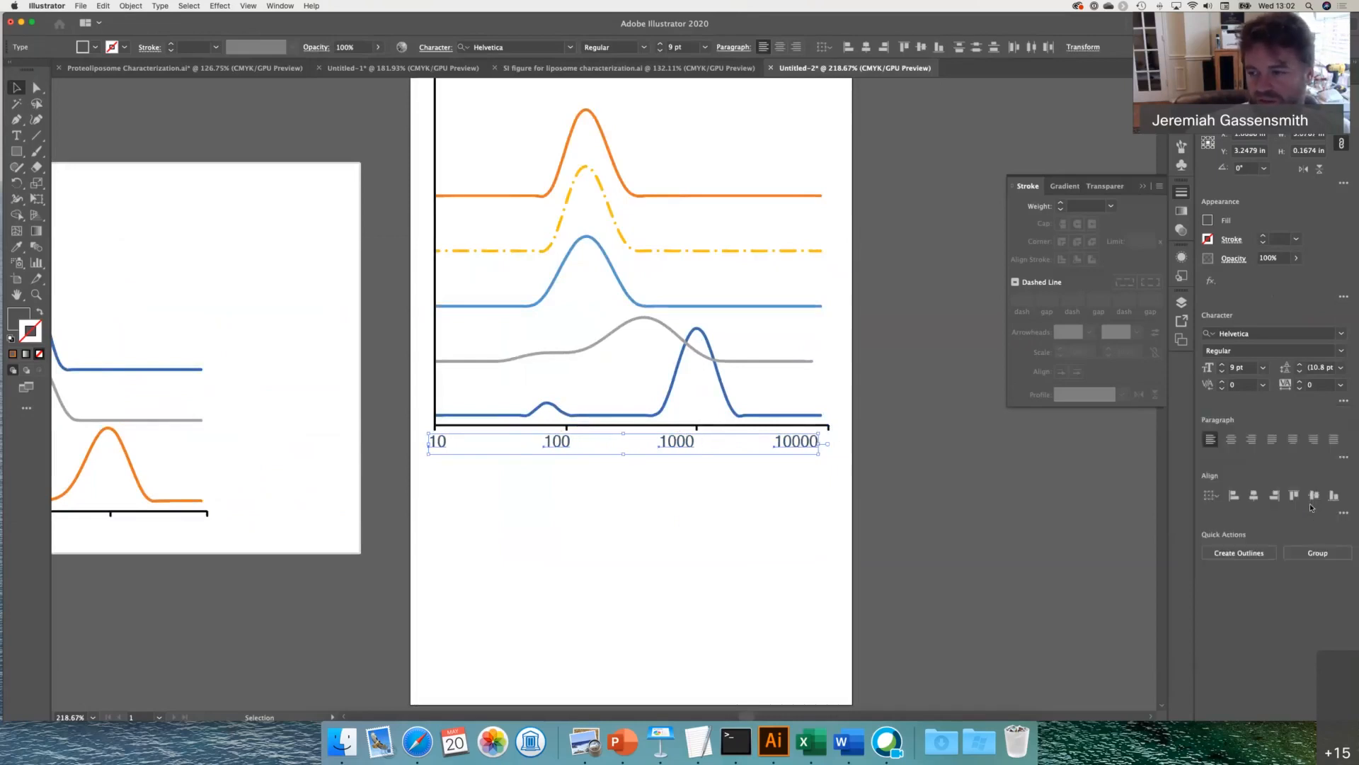
- Reduce the font size of the axis labels to 8 pt and deselect them
click(1343, 401)
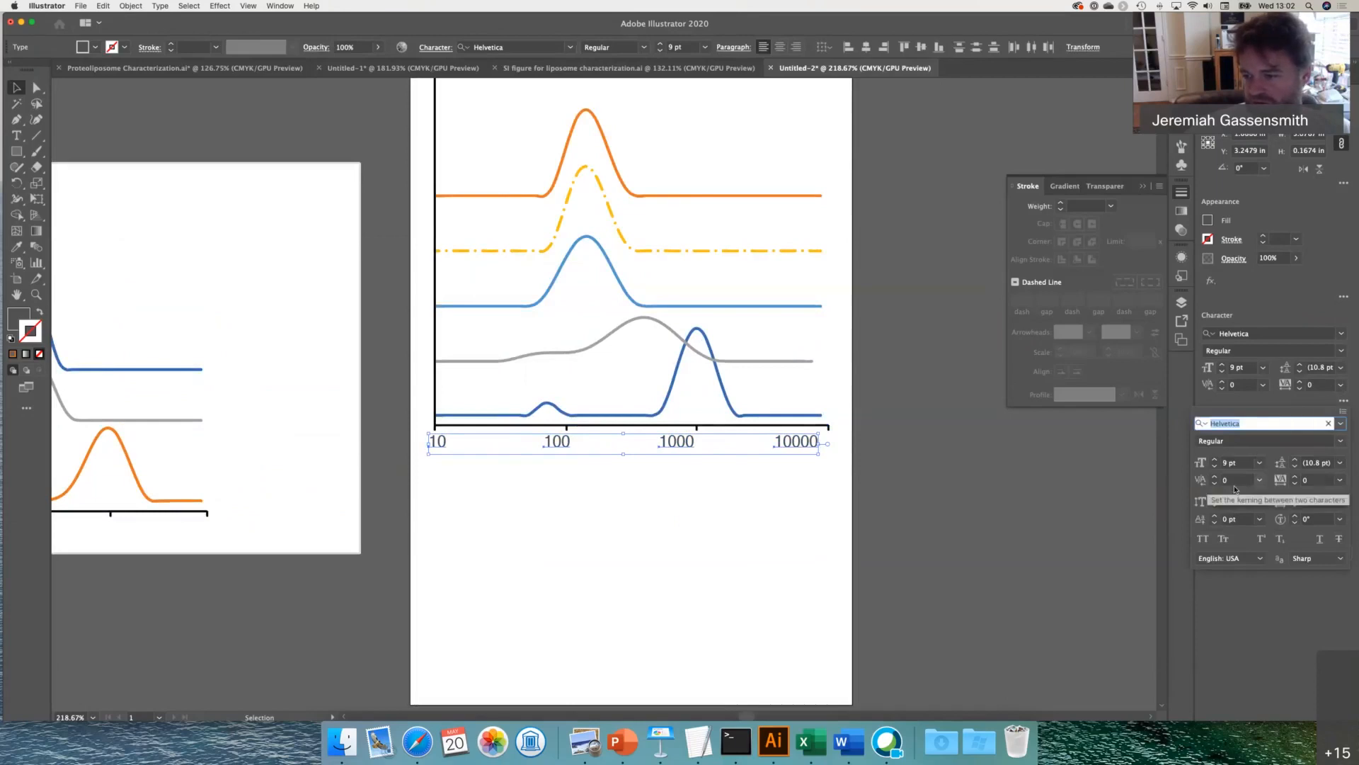
click(1260, 464)
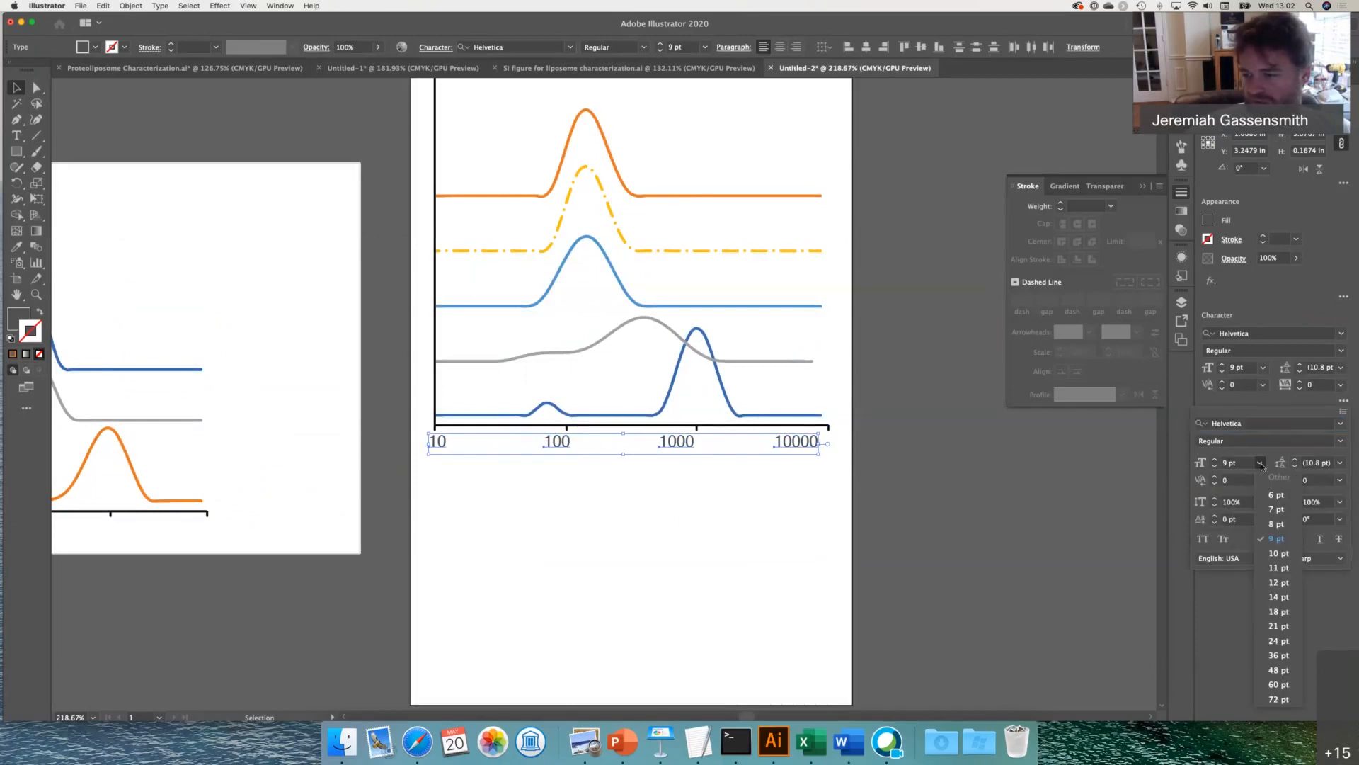
click(1261, 465)
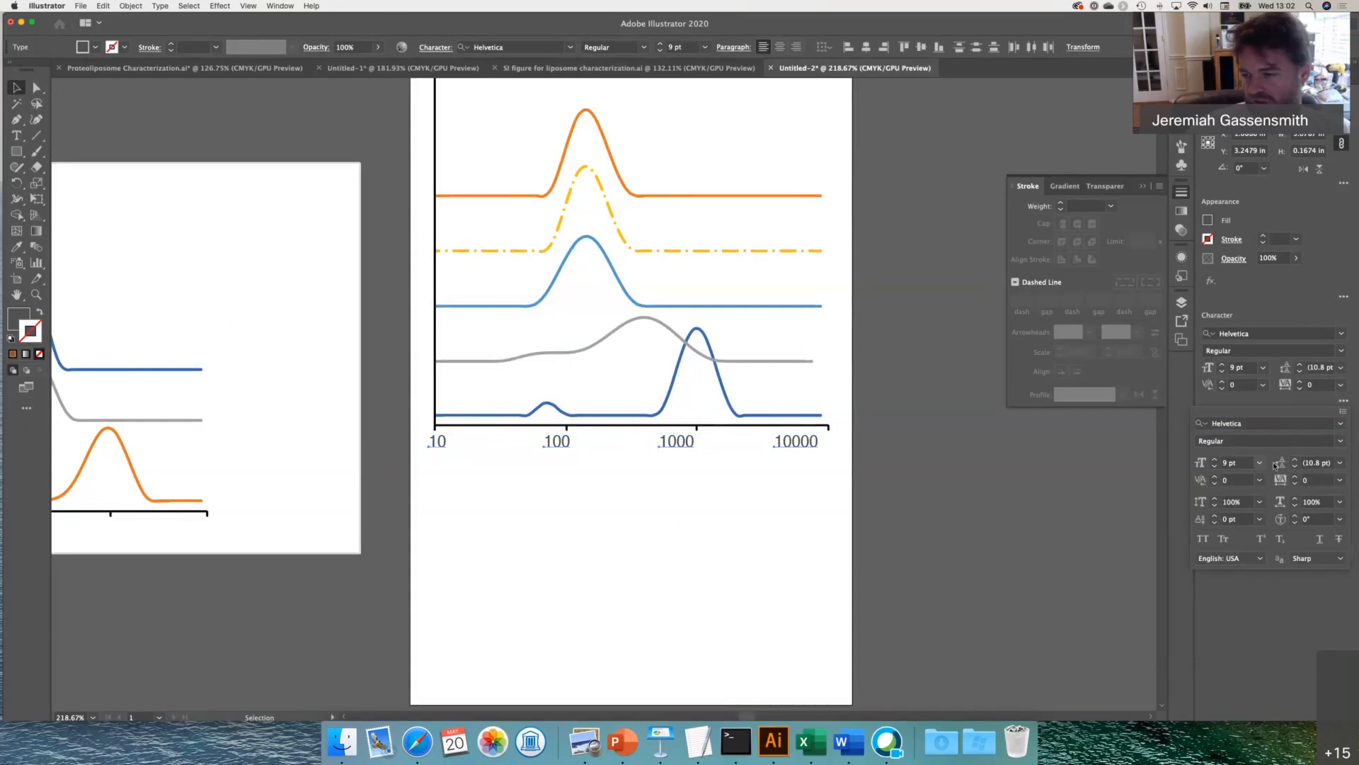
click(1215, 466)
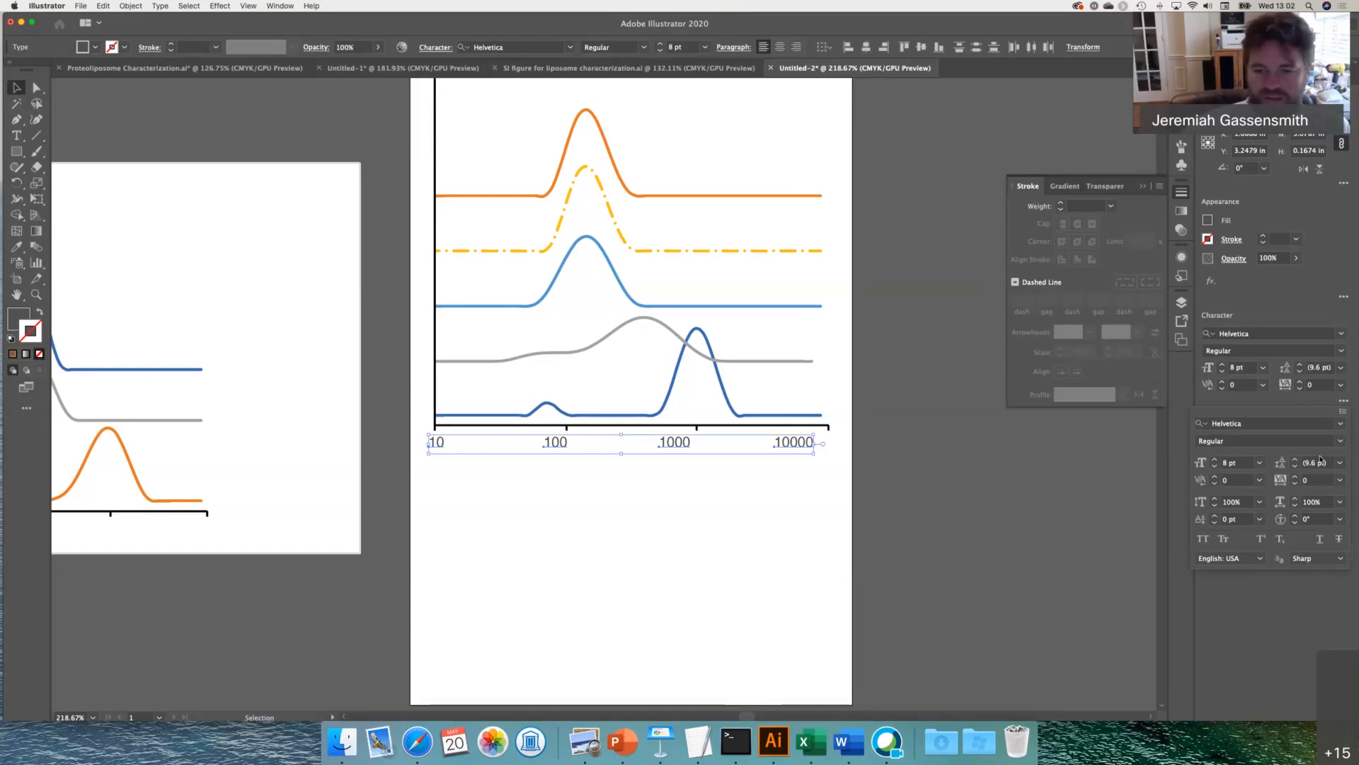
click(671, 549)
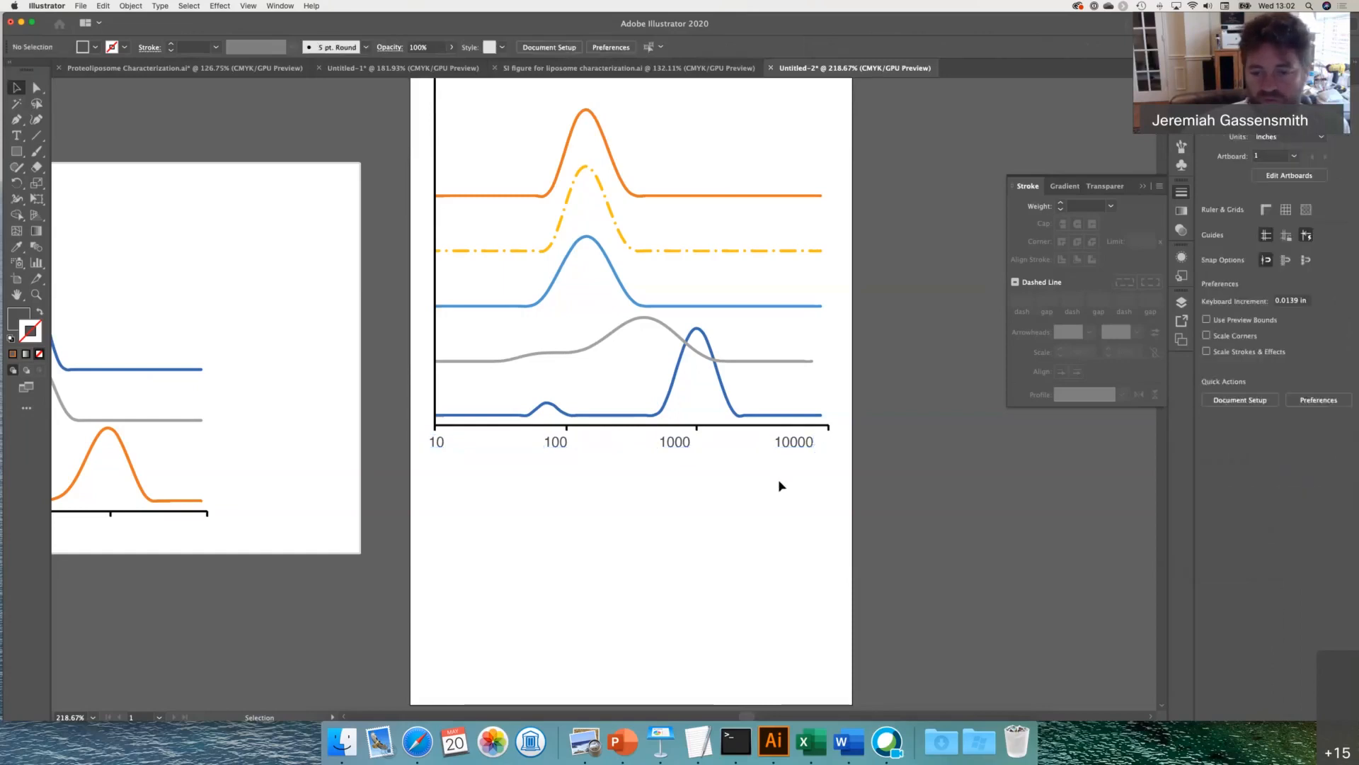
- Move the 10000 label horizontally so it sits under the last tick mark of the x axis
click(795, 440)
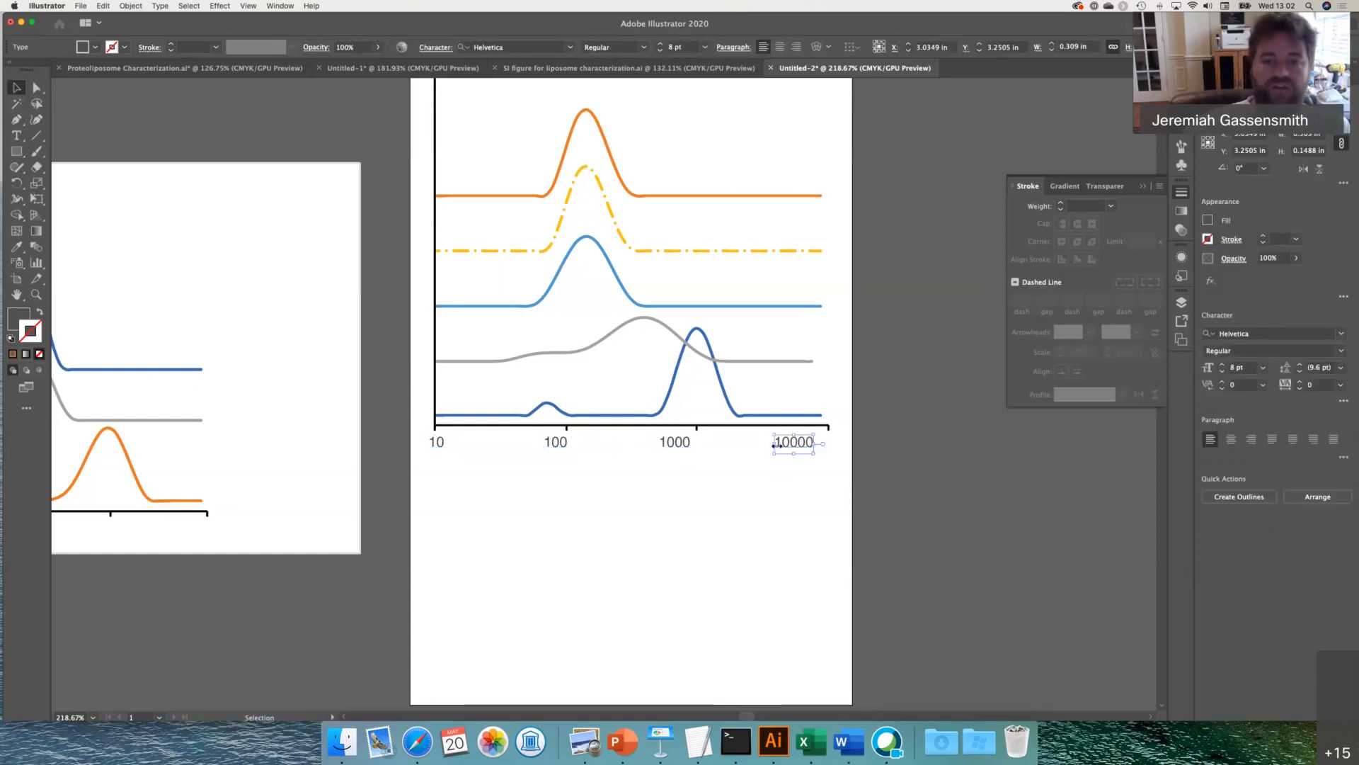
click(798, 476)
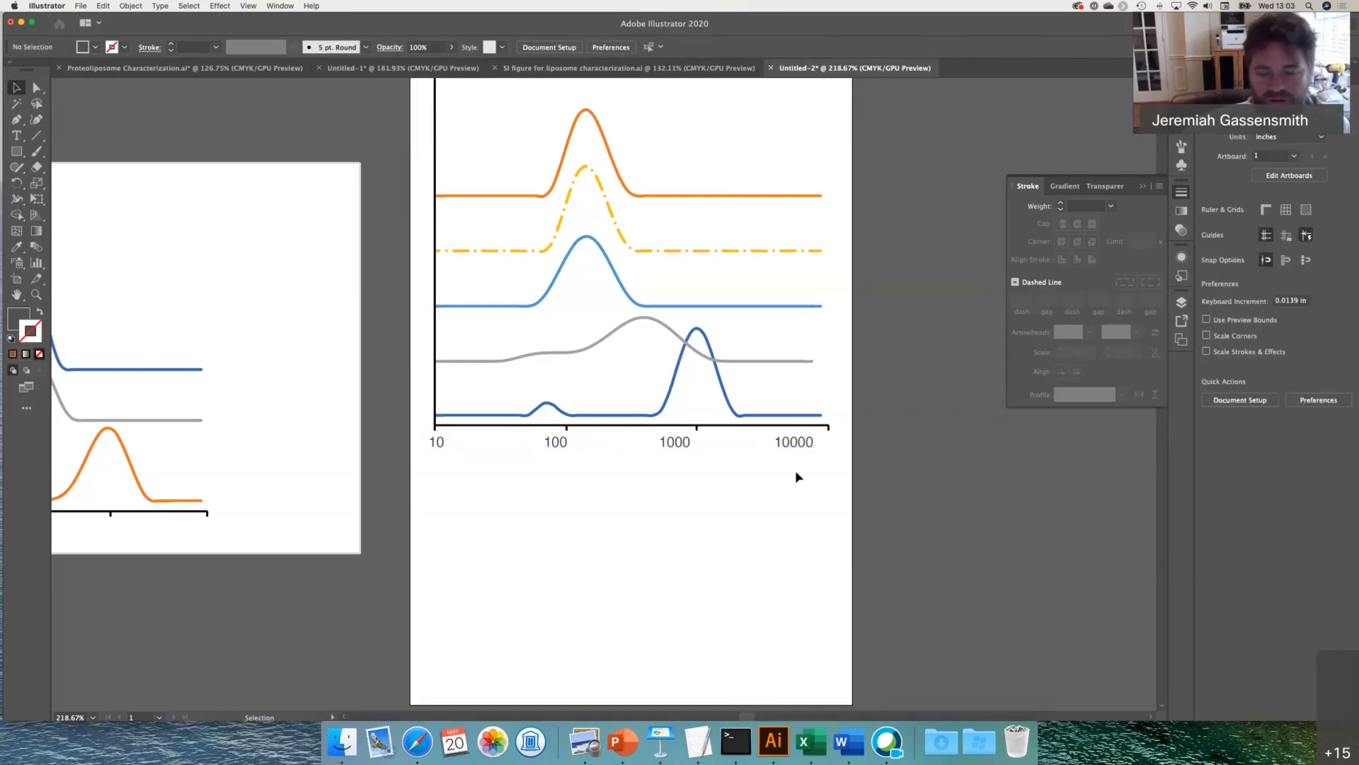
click(799, 450)
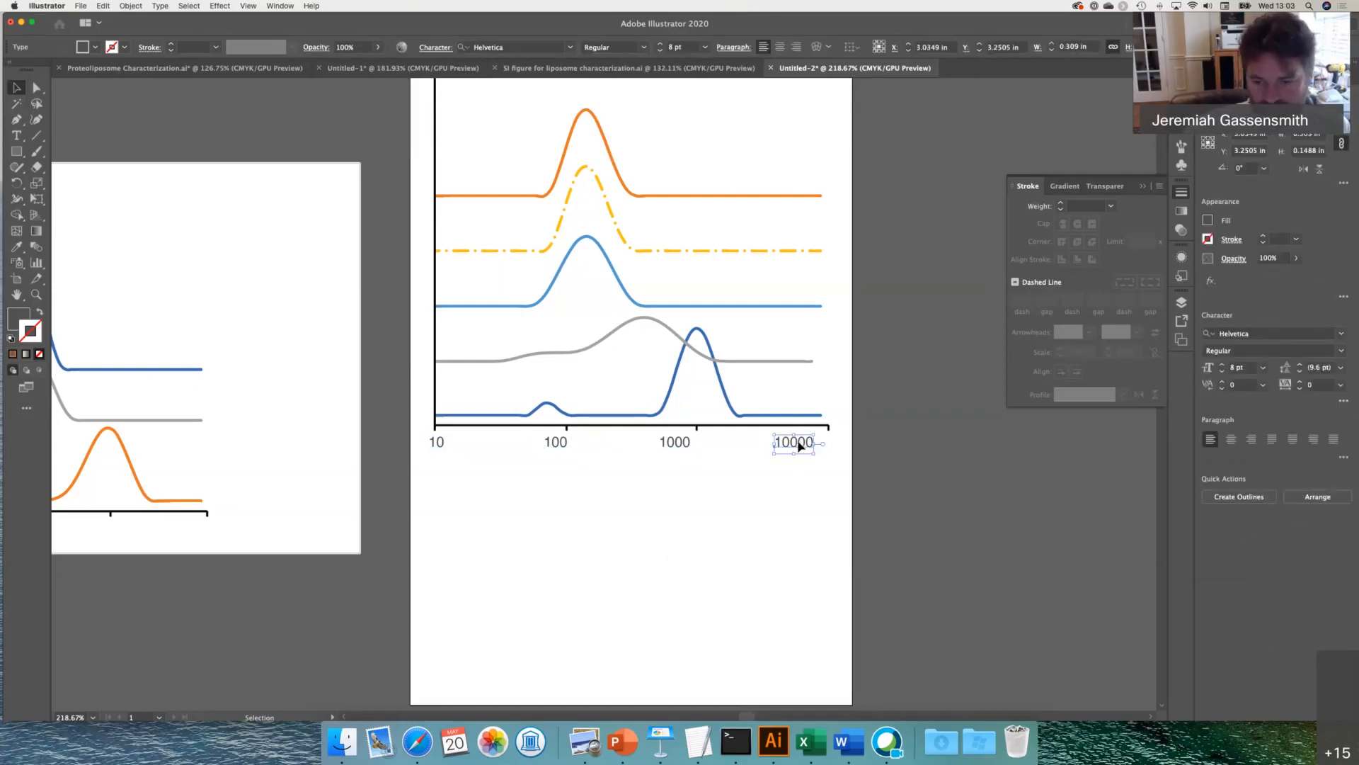
drag(804, 446, 832, 445)
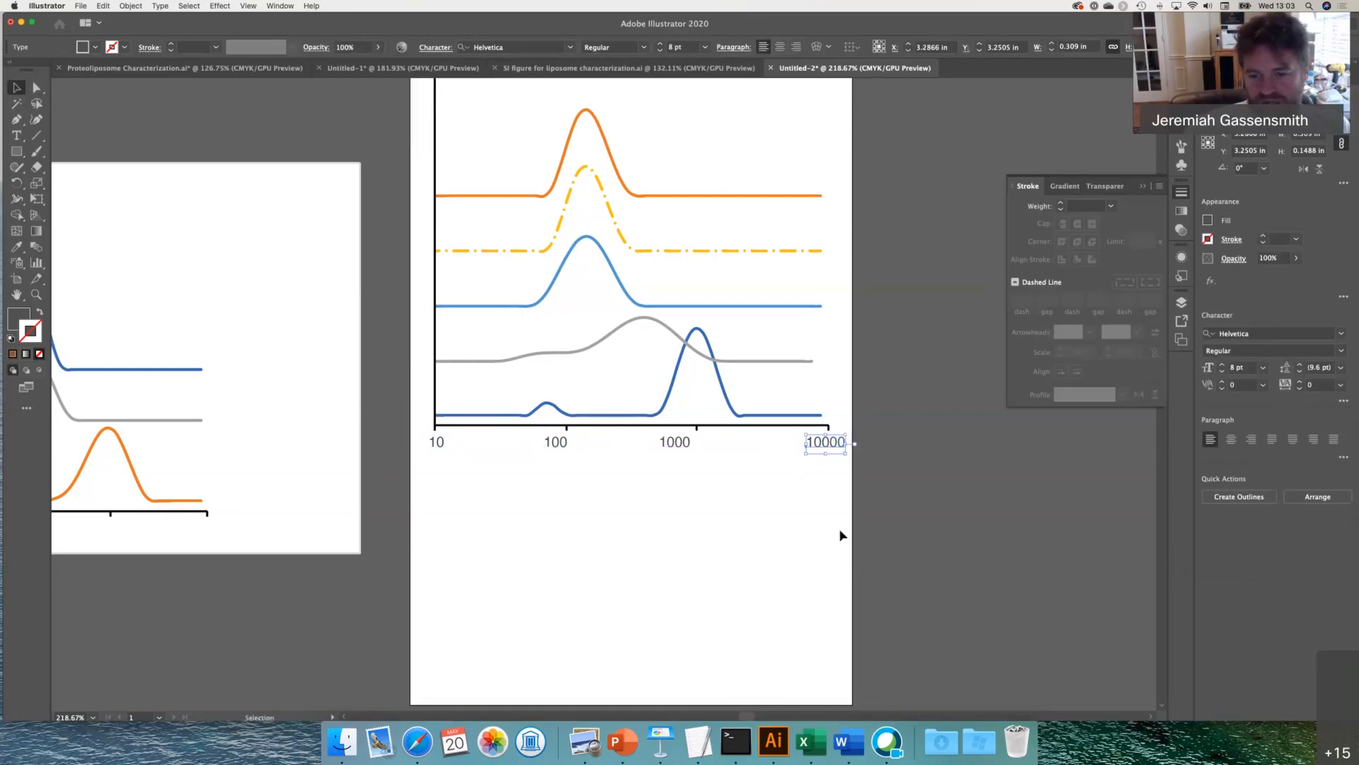
- Try horizontally center-aligning the 10000 label with the x axis's last tick mark, using Direct Selection to select both
scroll(830, 448, up, 6)
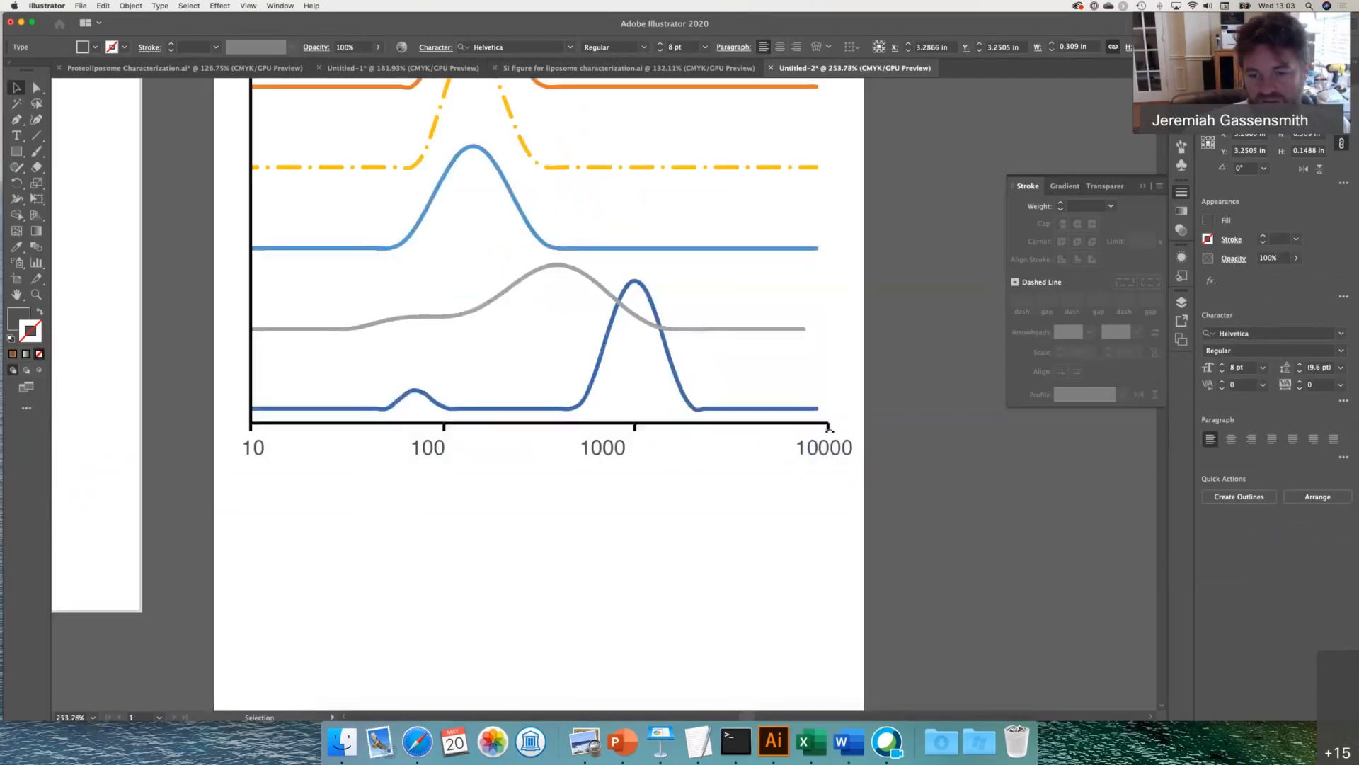
click(826, 424)
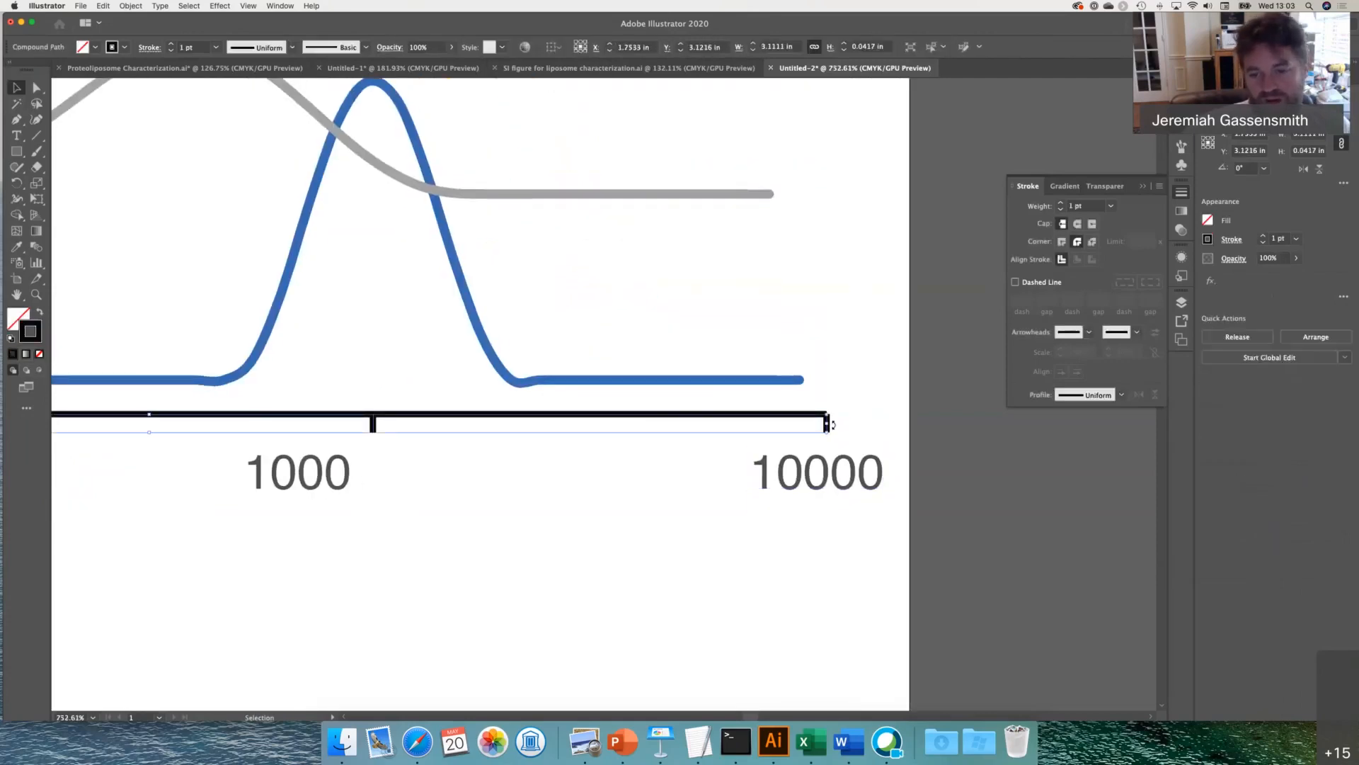
key(a)
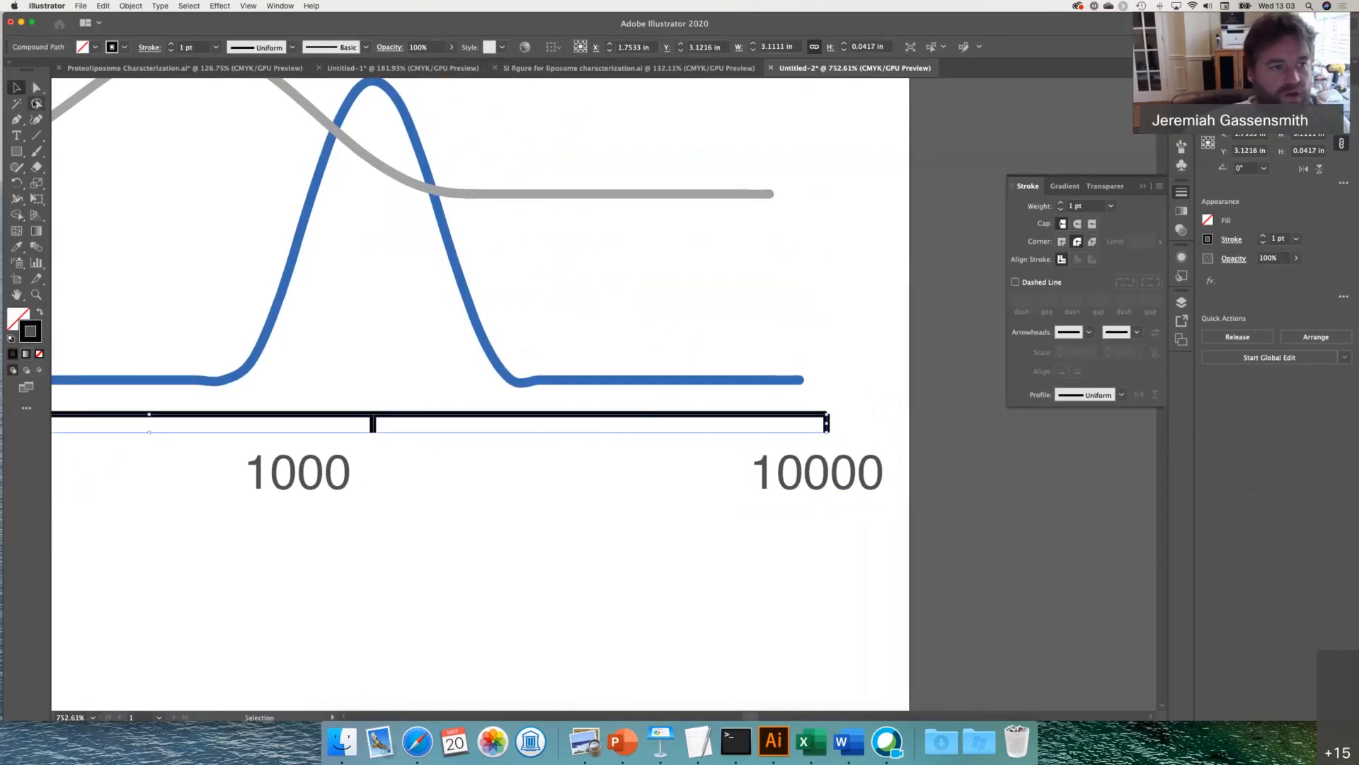
click(827, 425)
drag(827, 424, 859, 553)
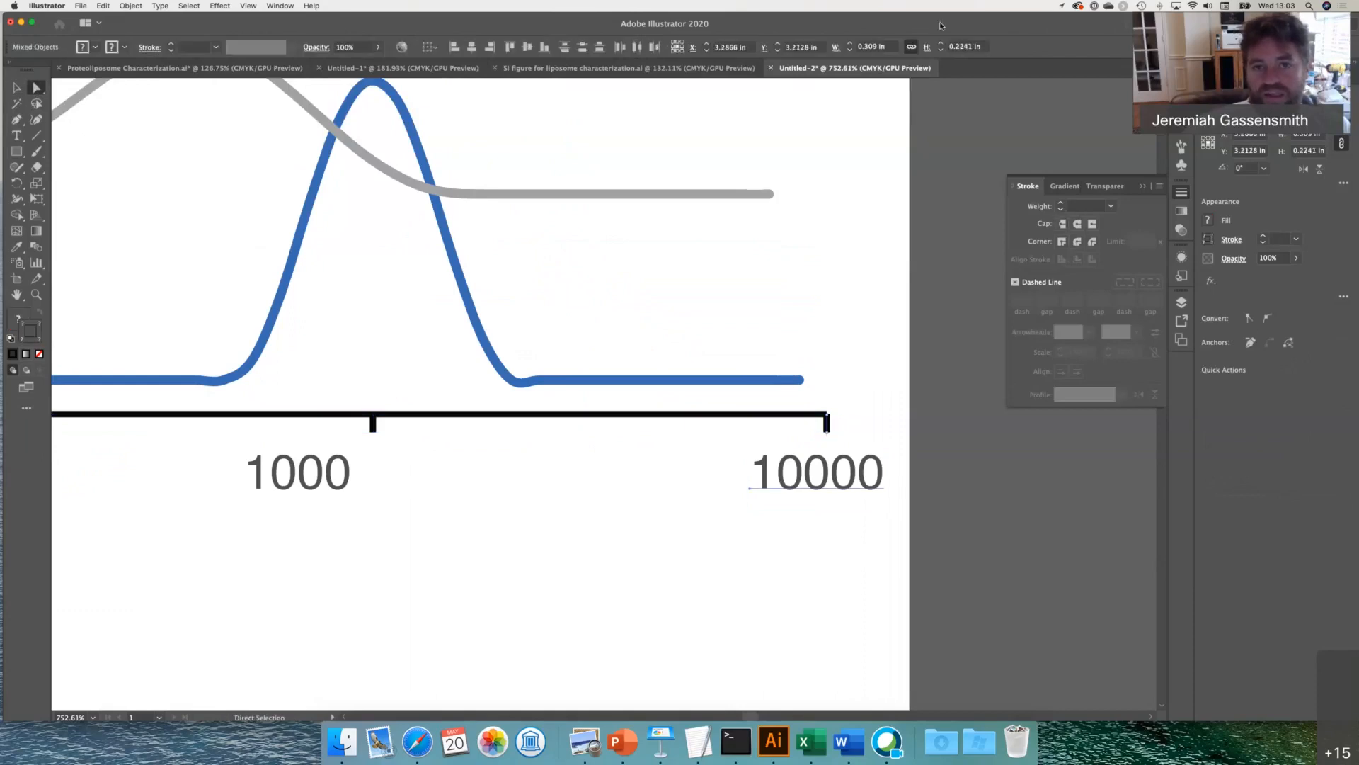
drag(940, 24, 941, 59)
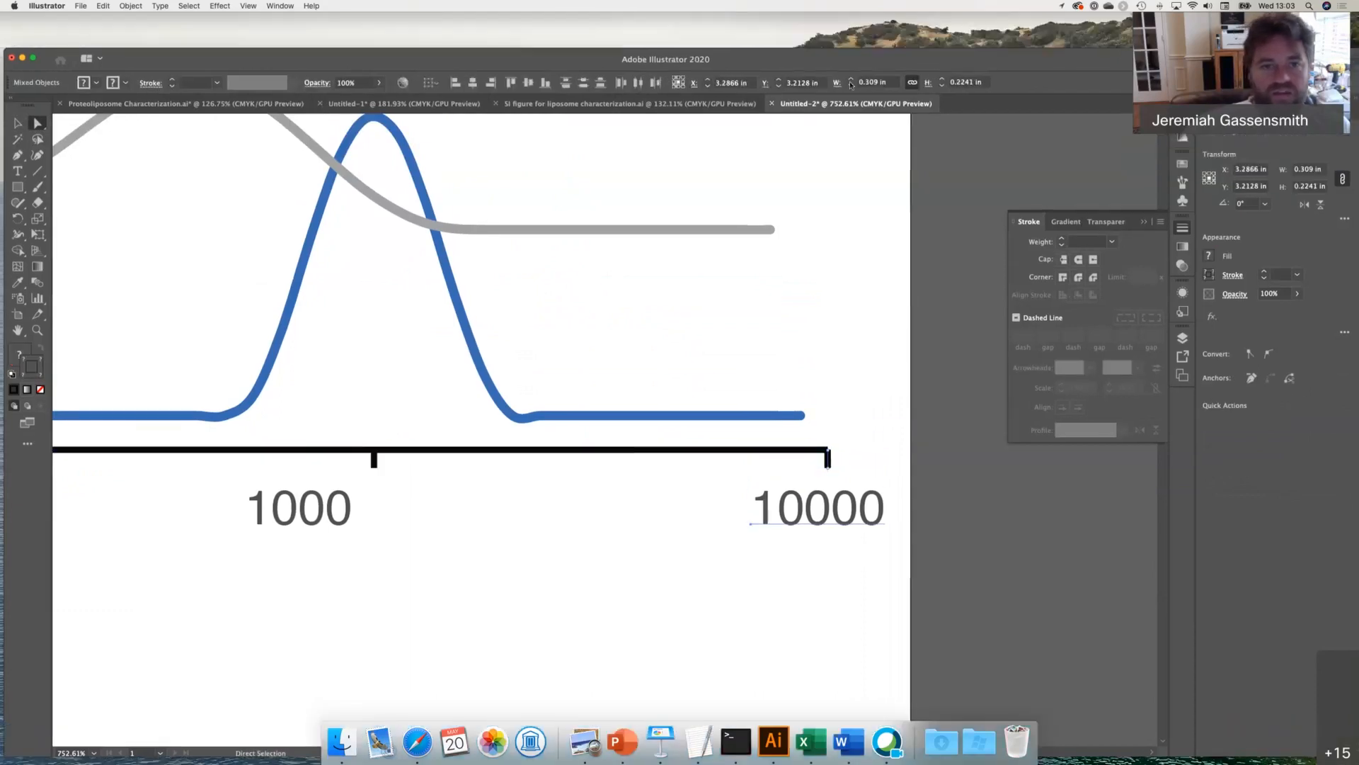
click(471, 85)
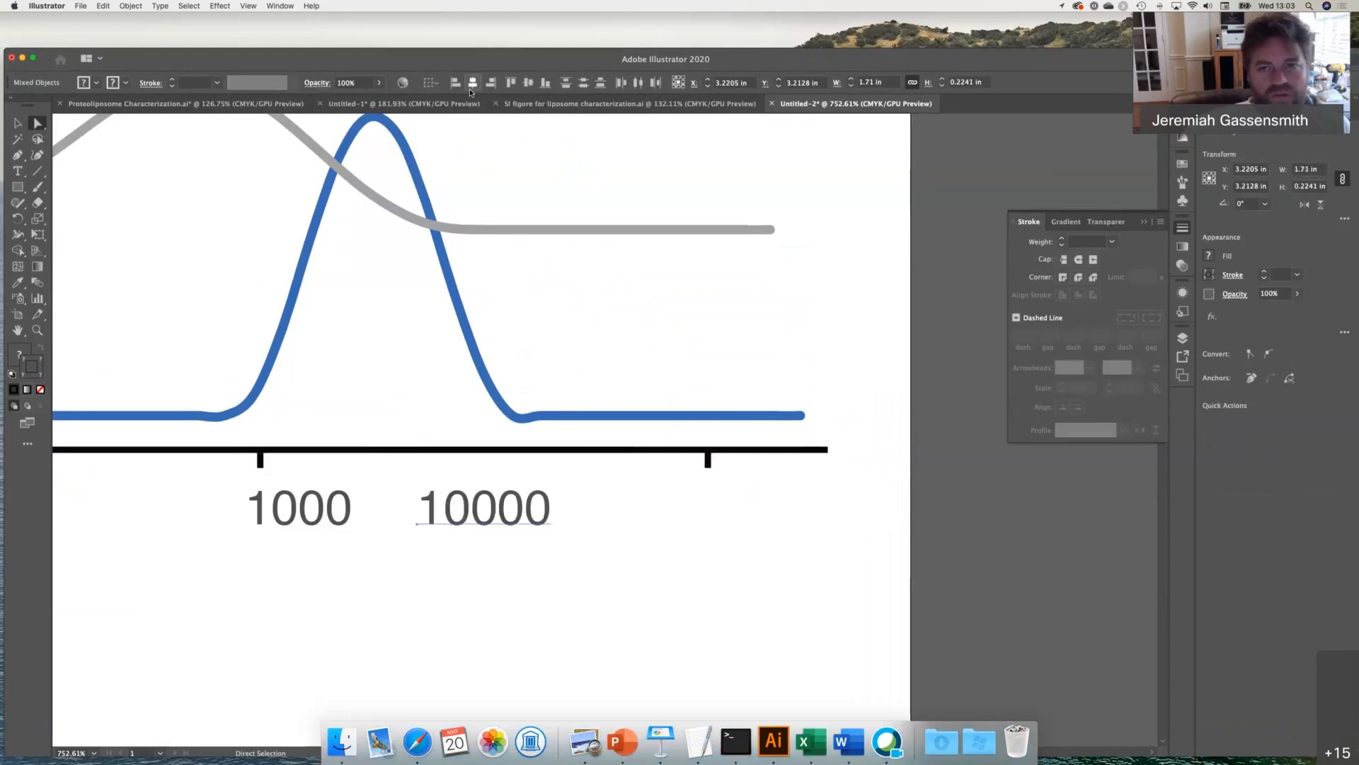
- Undo the last alignment and reposition the 10000 label by hand, centered just below the x axis's last tick mark
key(super+z)
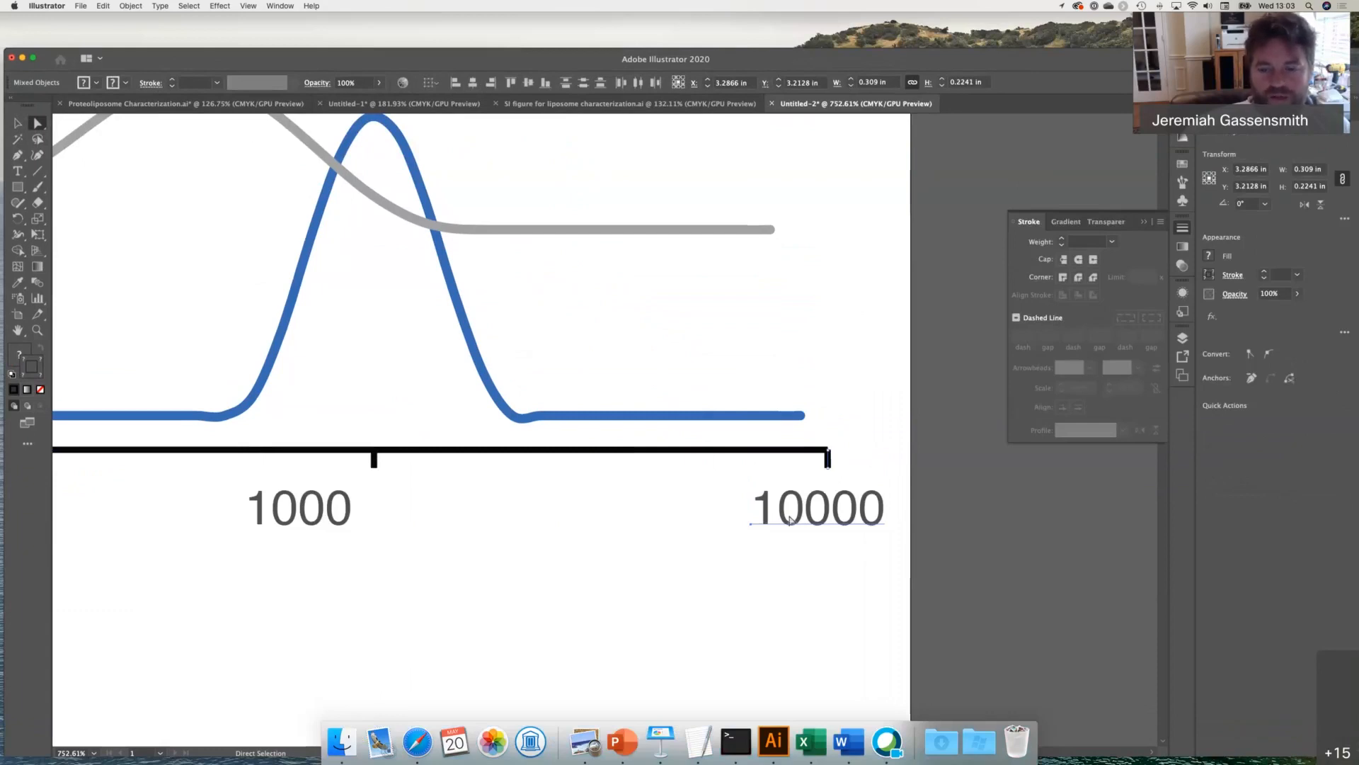
click(749, 579)
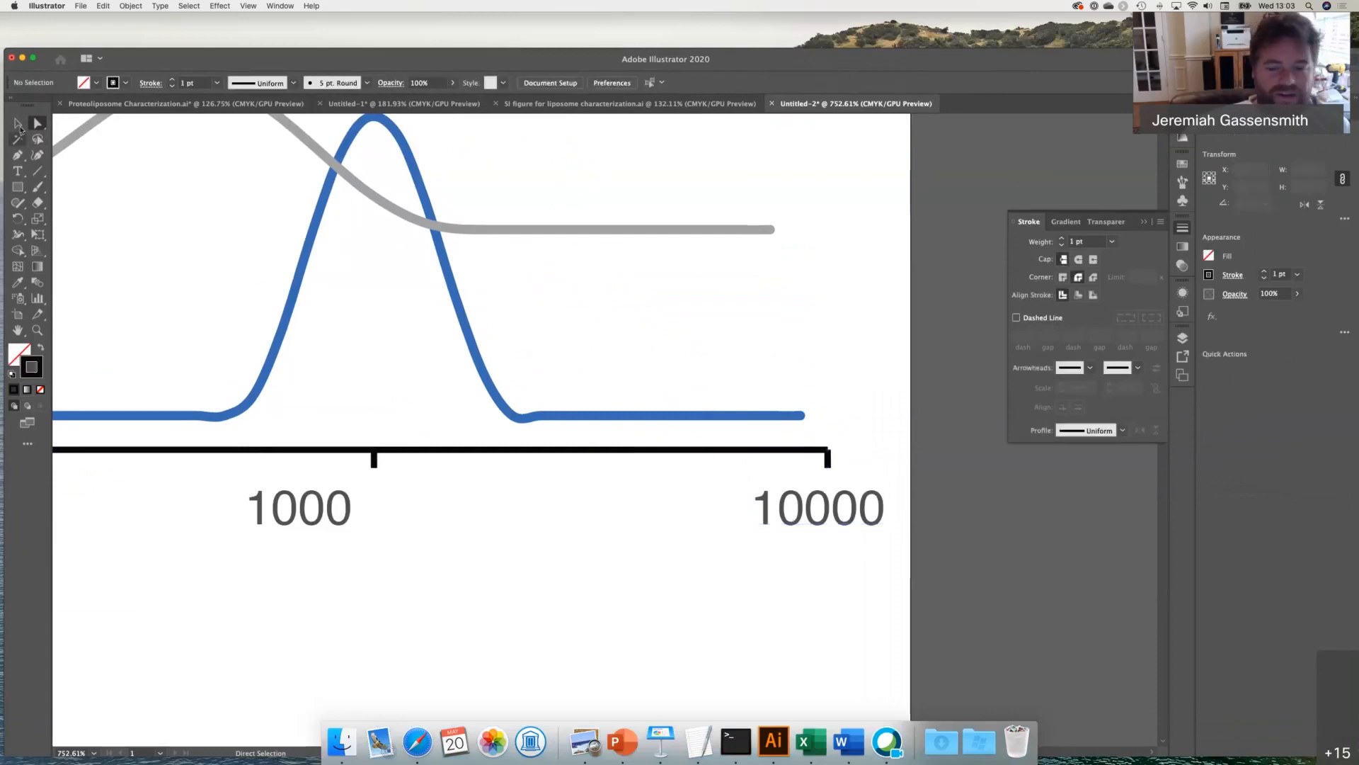
click(18, 123)
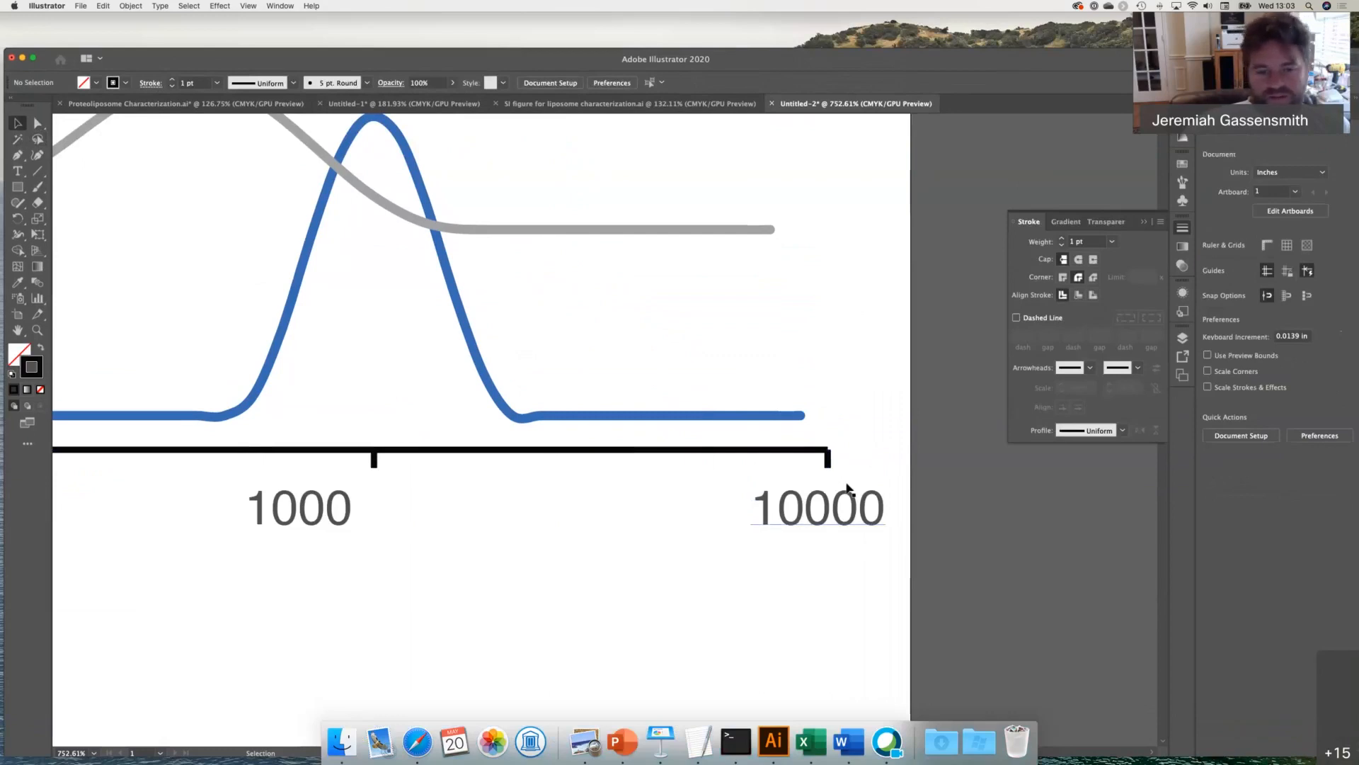
click(815, 514)
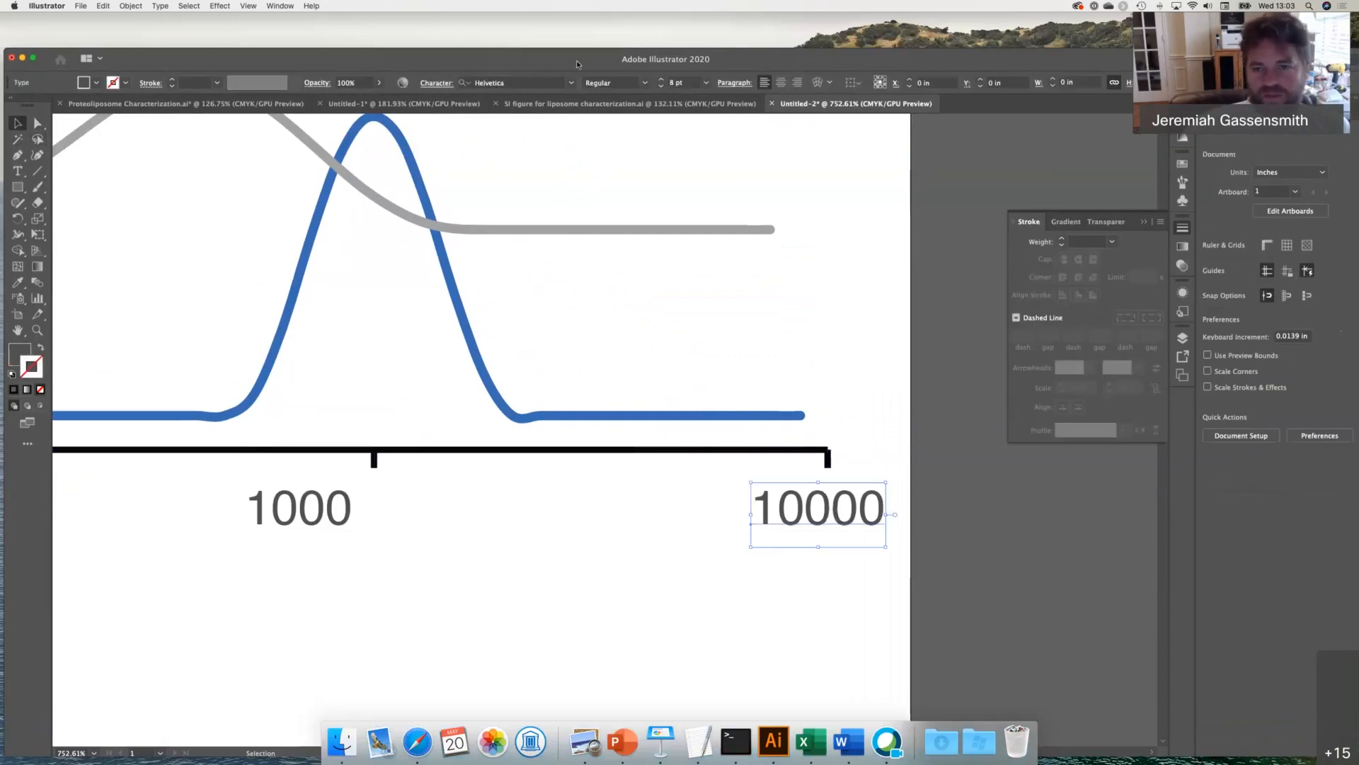
drag(825, 69, 816, 139)
drag(812, 53, 798, 21)
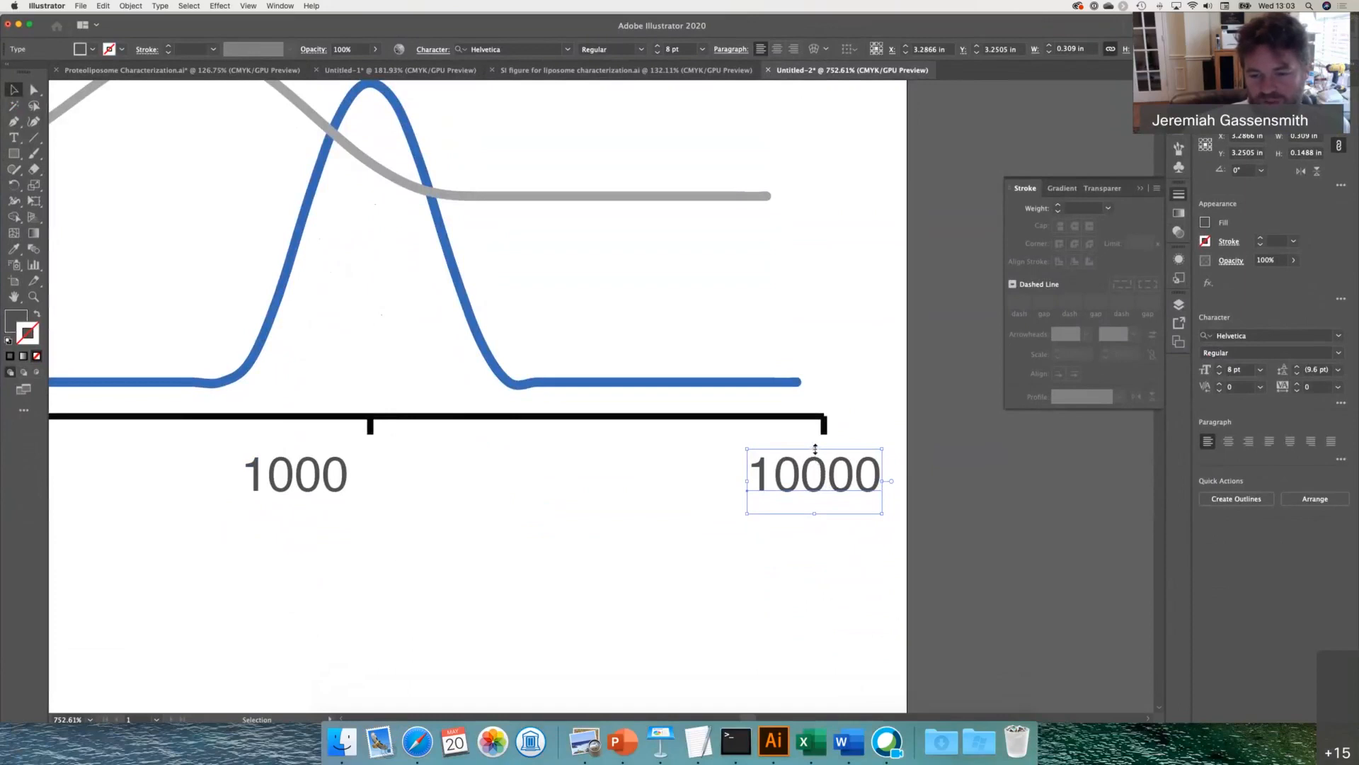
drag(827, 461, 831, 457)
key(Up)
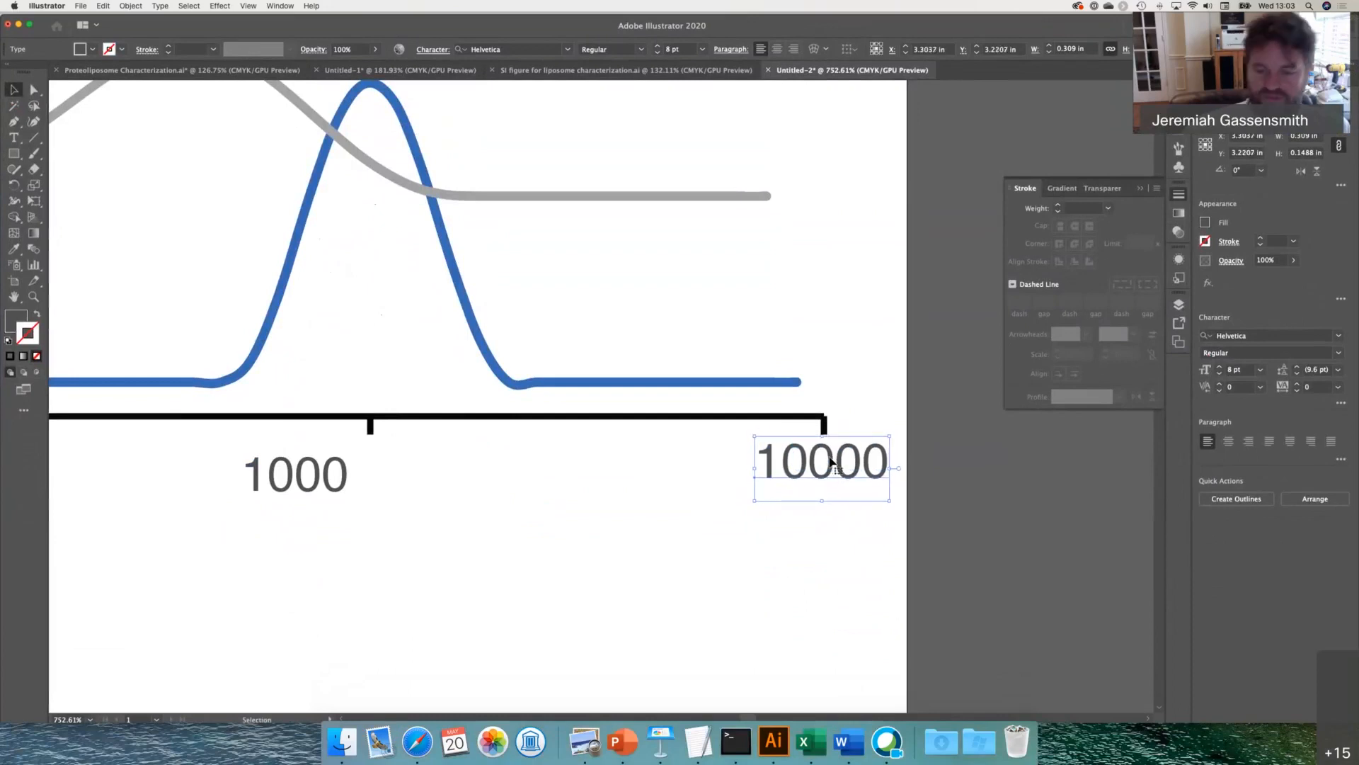
- Move the 10 label so it sits centered just below the first tick mark of the x axis
click(486, 589)
scroll(487, 589, down, 1)
scroll(486, 588, down, 2)
scroll(486, 588, left, 3)
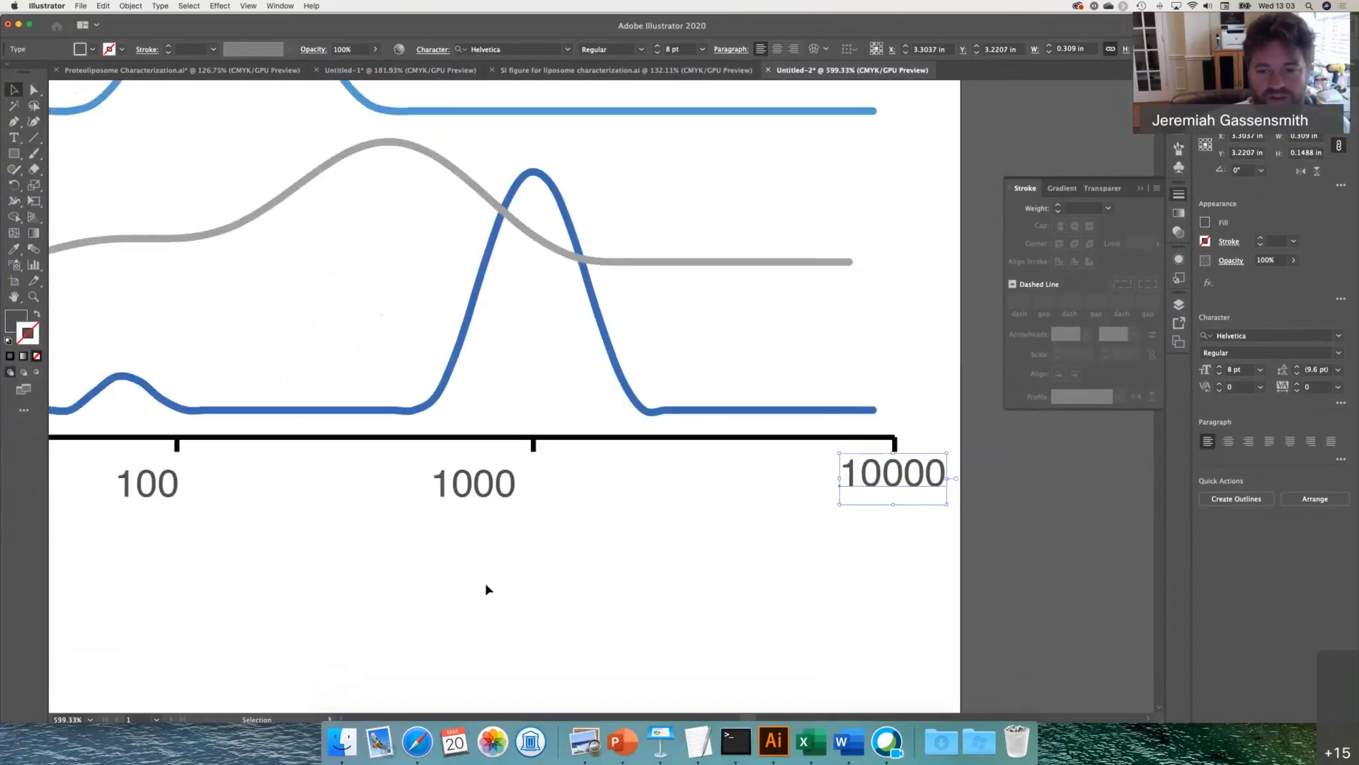
scroll(486, 586, down, 2)
scroll(318, 582, left, 6)
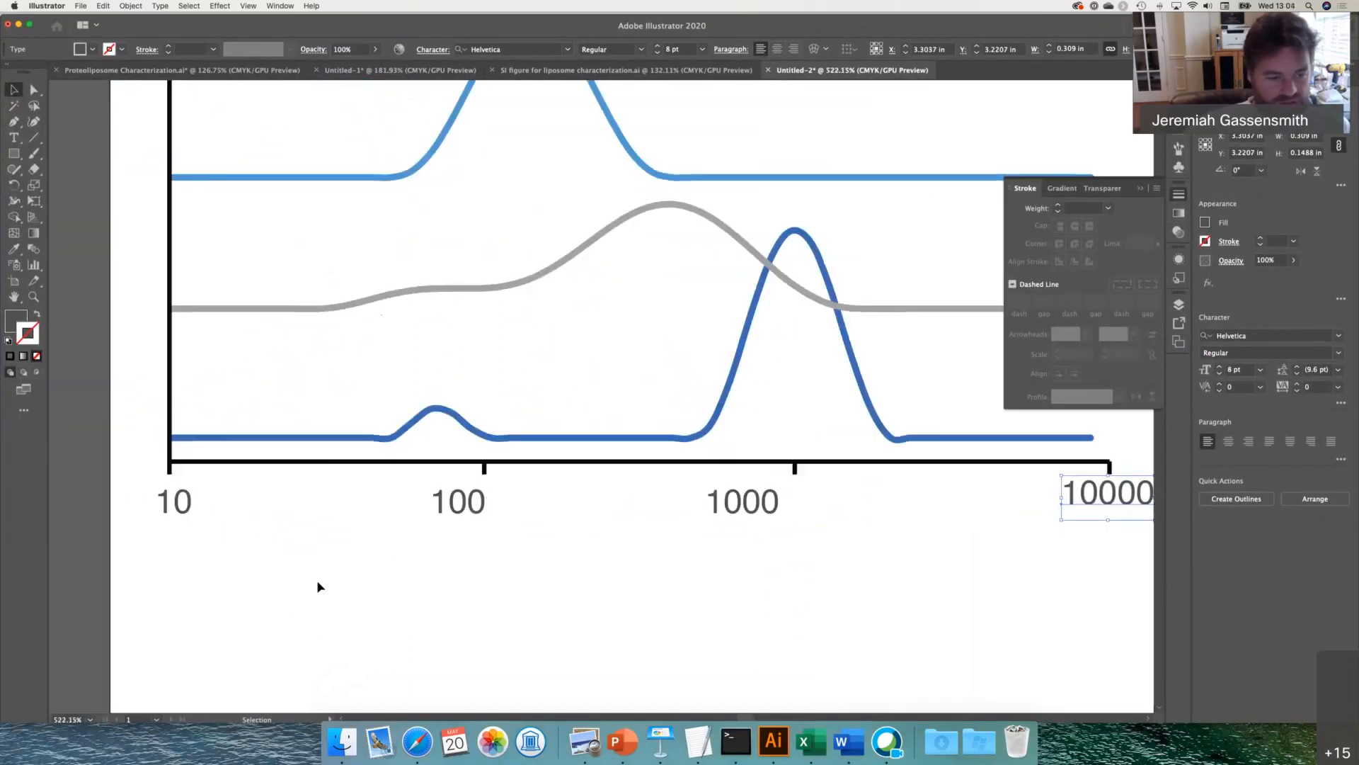
drag(213, 509, 208, 500)
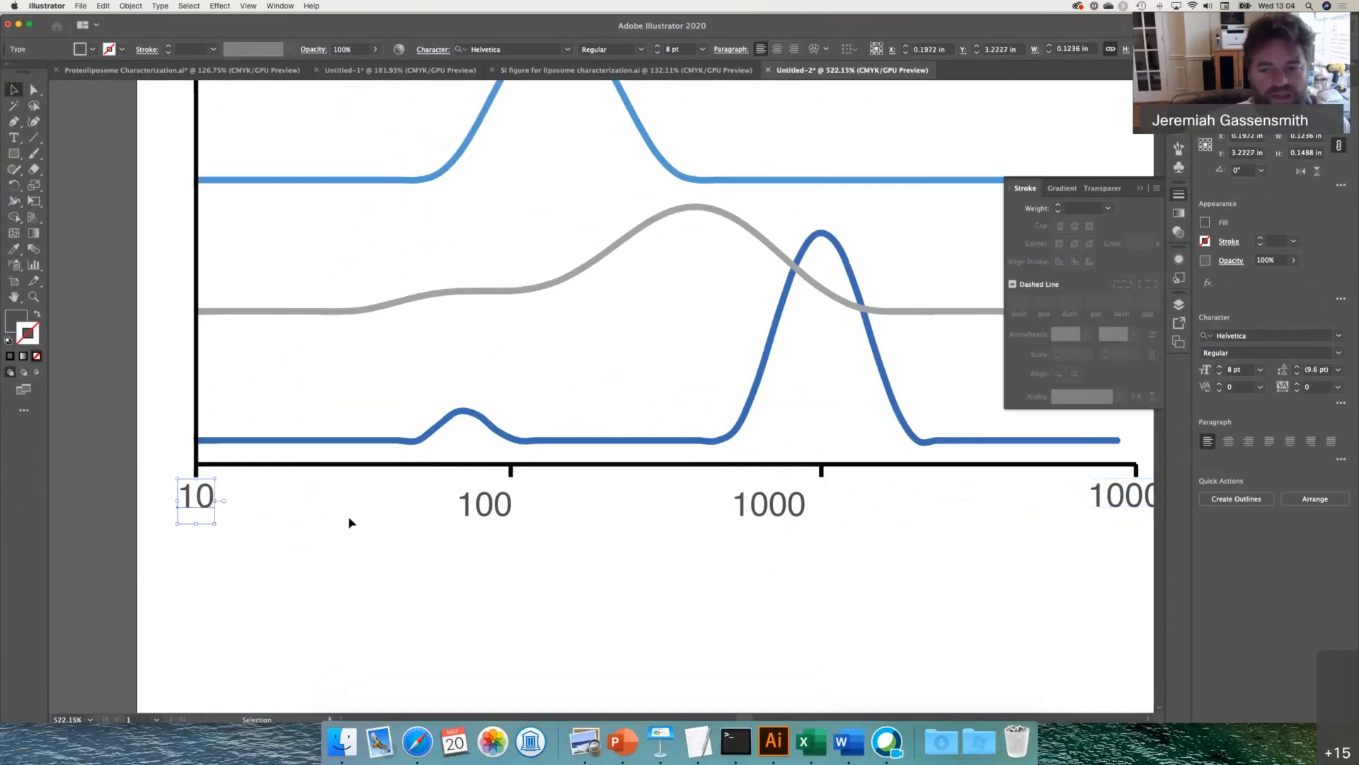
- Vertically center-align the 10, 100, 1000 and 10000 axis labels with each other and distribute them evenly in the horizontal direction
scroll(349, 522, down, 2)
scroll(350, 524, down, 1)
shift+click(460, 506)
shift+click(697, 506)
shift+click(962, 497)
shift+click(1001, 499)
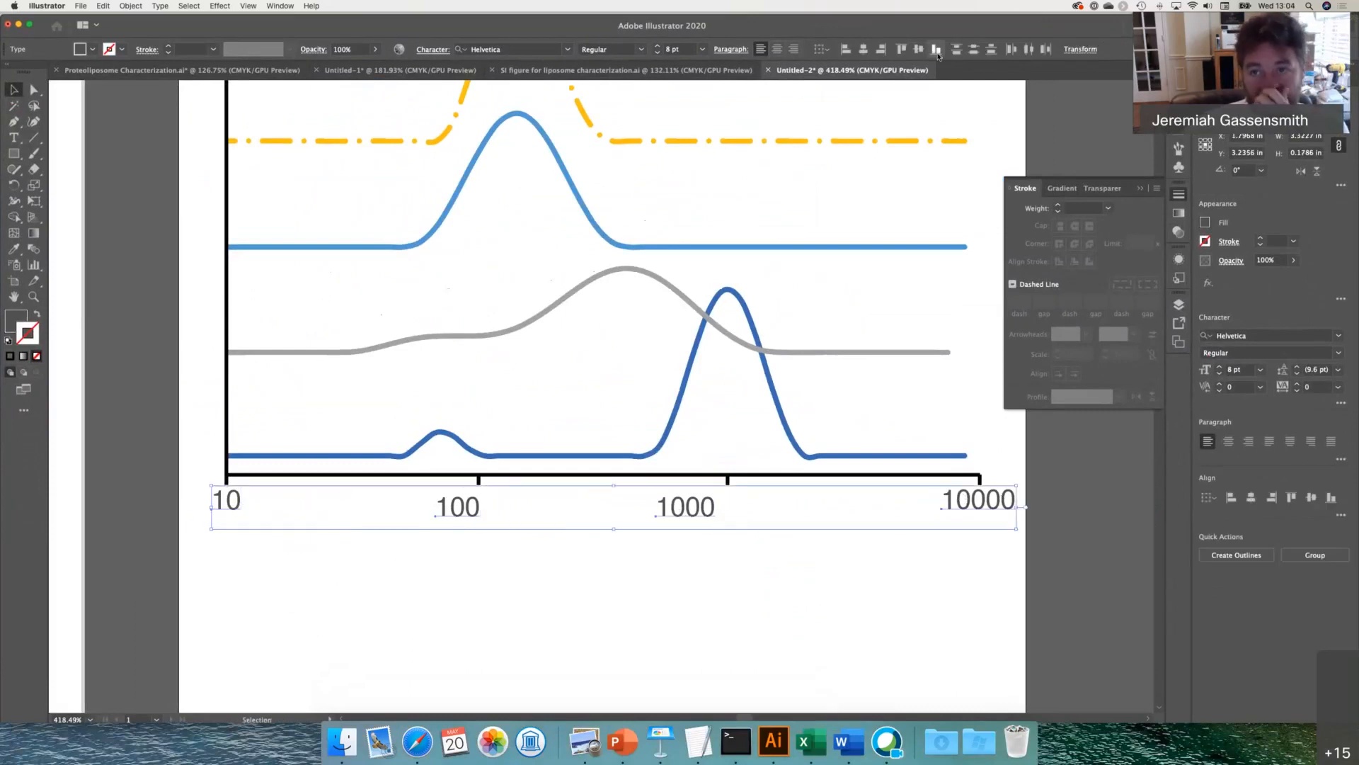
drag(979, 26, 981, 32)
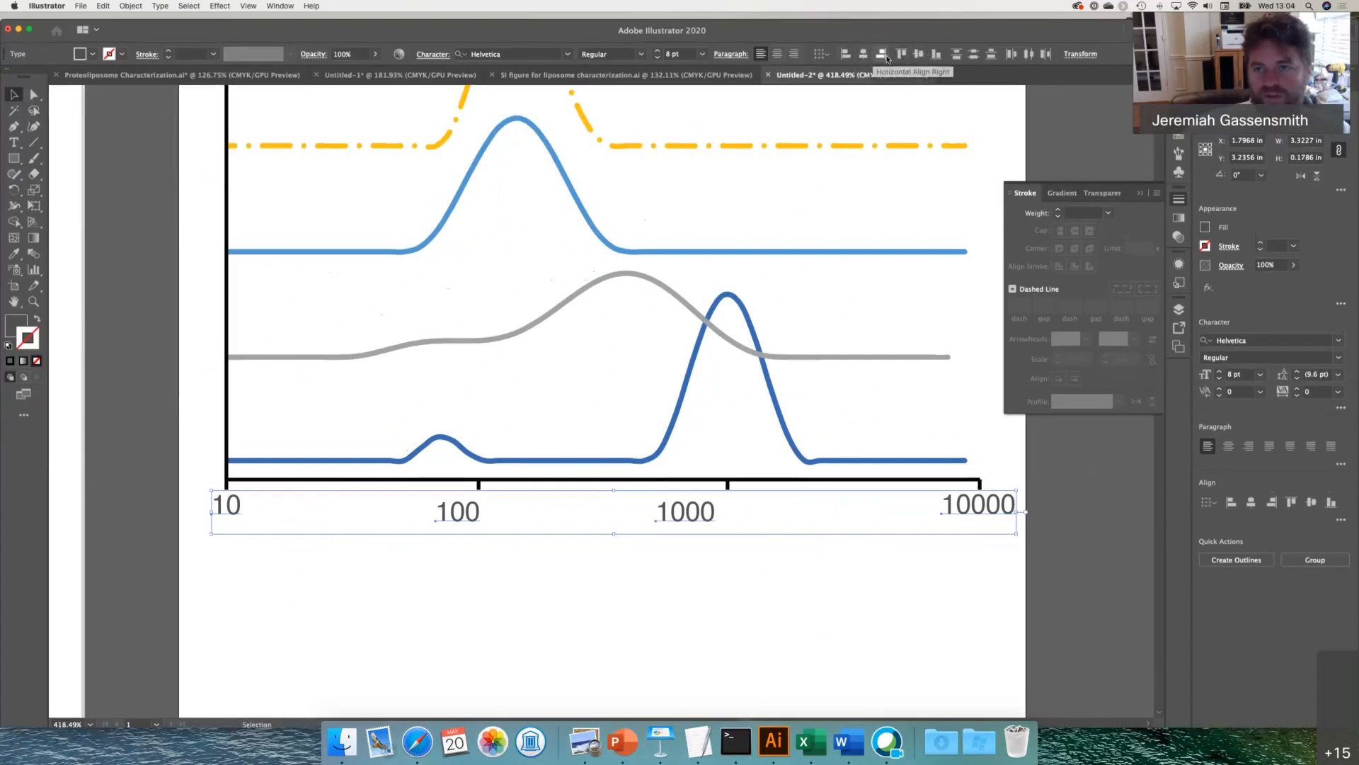
click(916, 59)
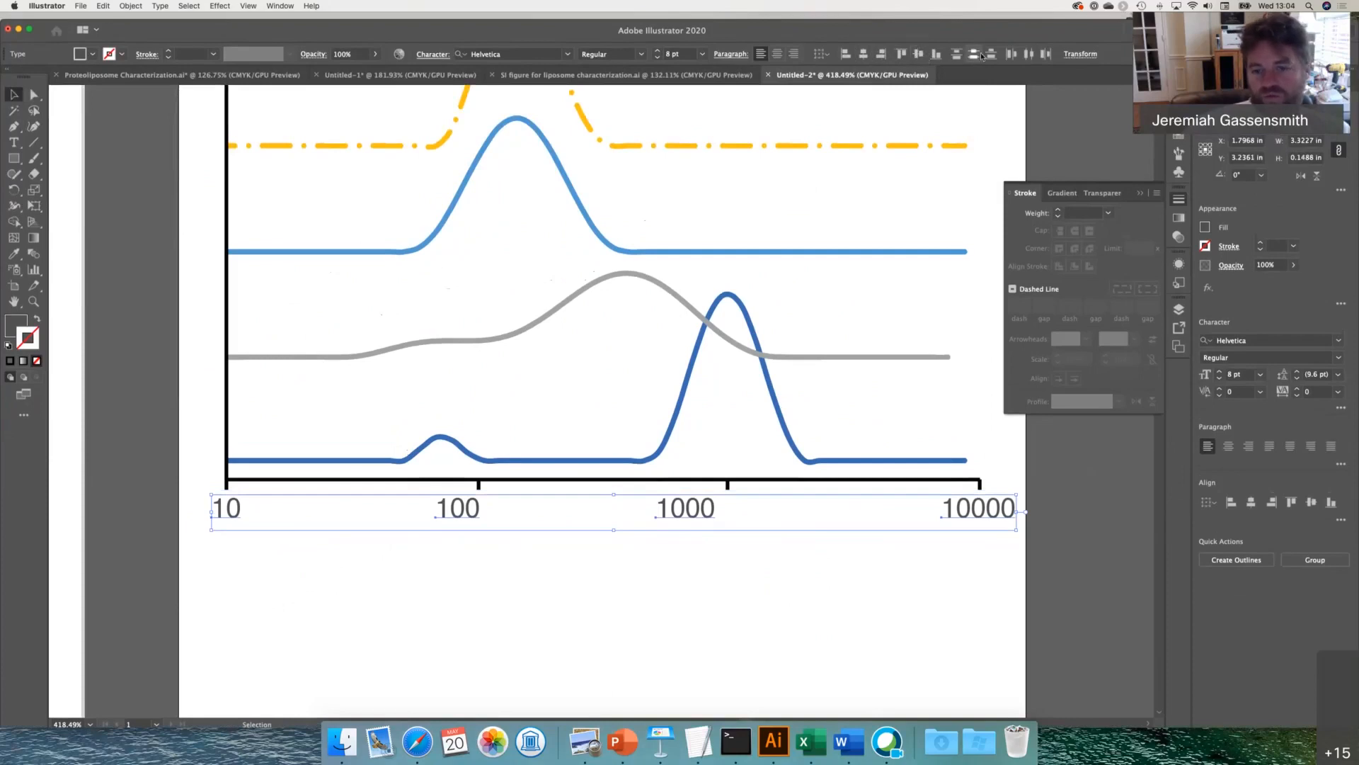
click(1028, 55)
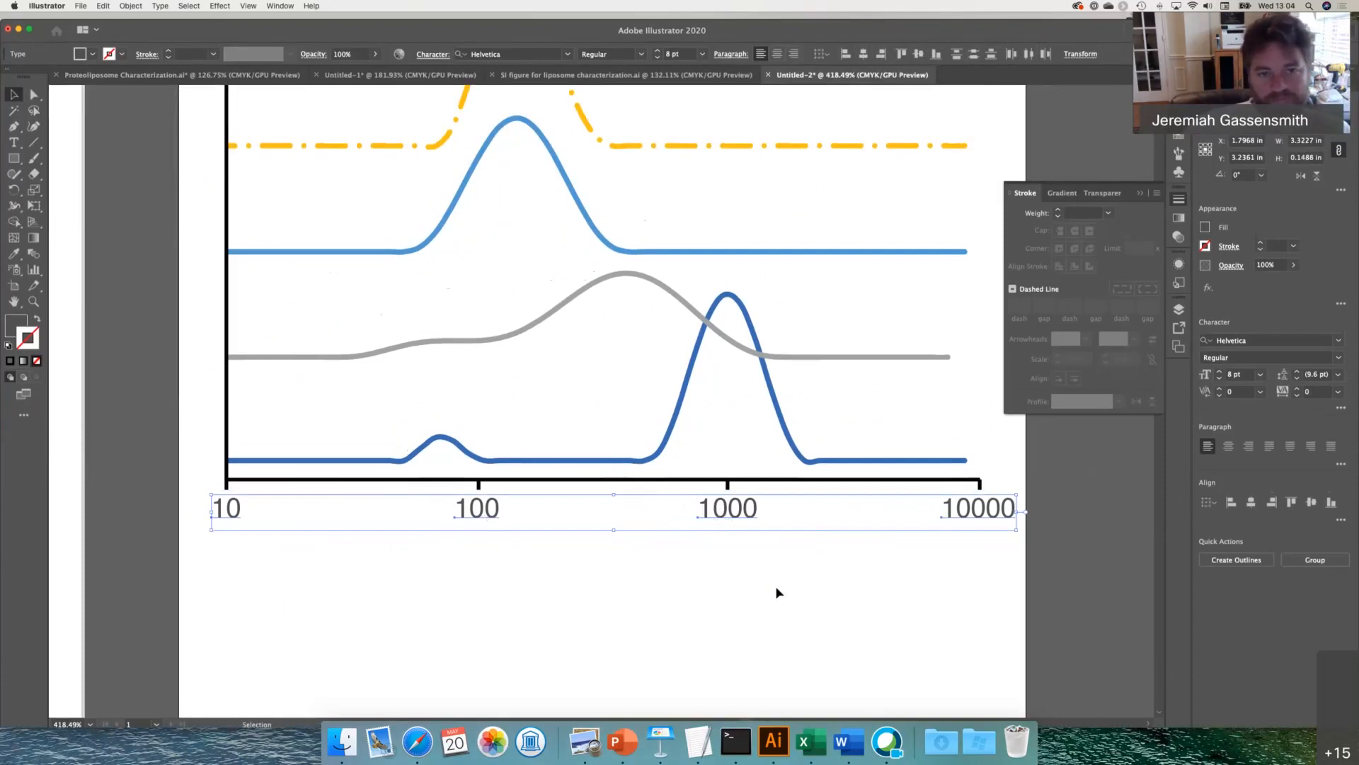
click(687, 588)
- Add the axis title text "Size (nm)" below the x axis labels
scroll(687, 587, down, 1)
scroll(687, 589, down, 1)
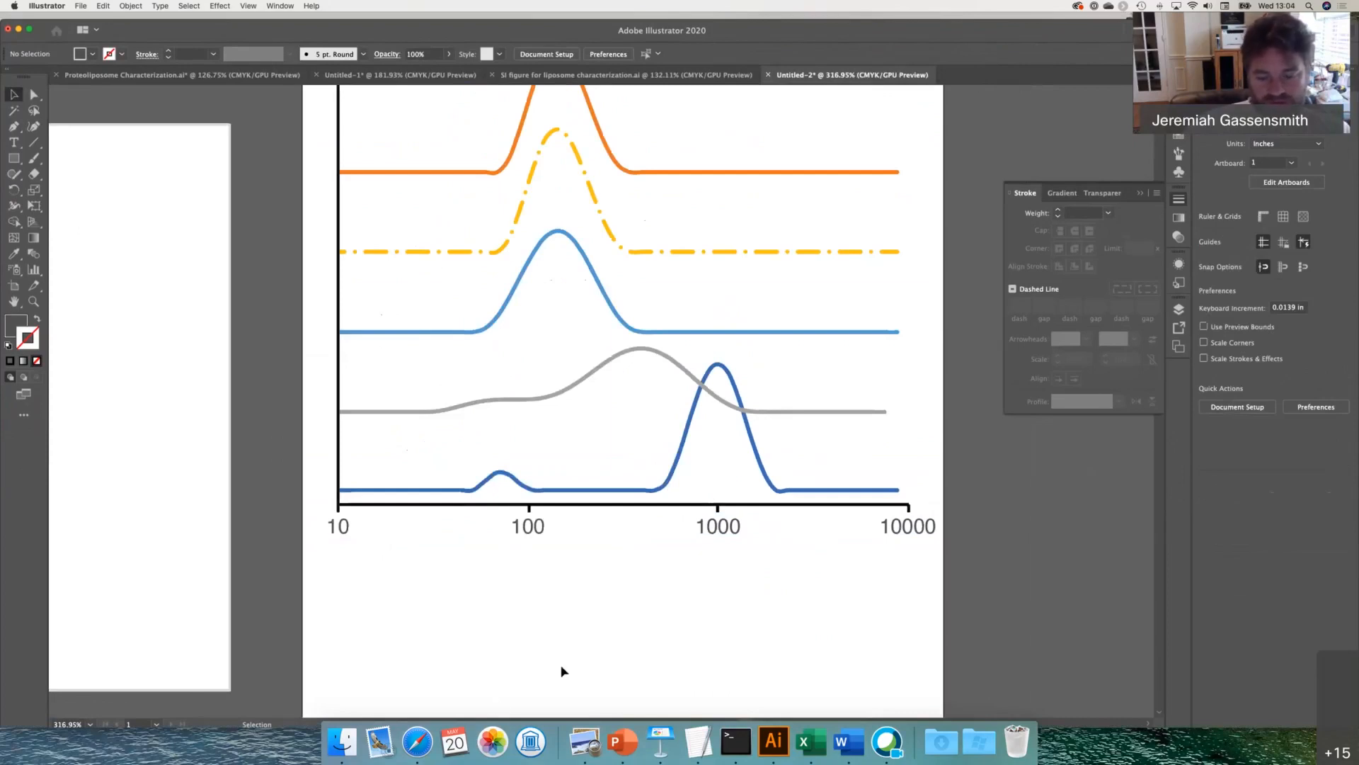
scroll(563, 670, down, 1)
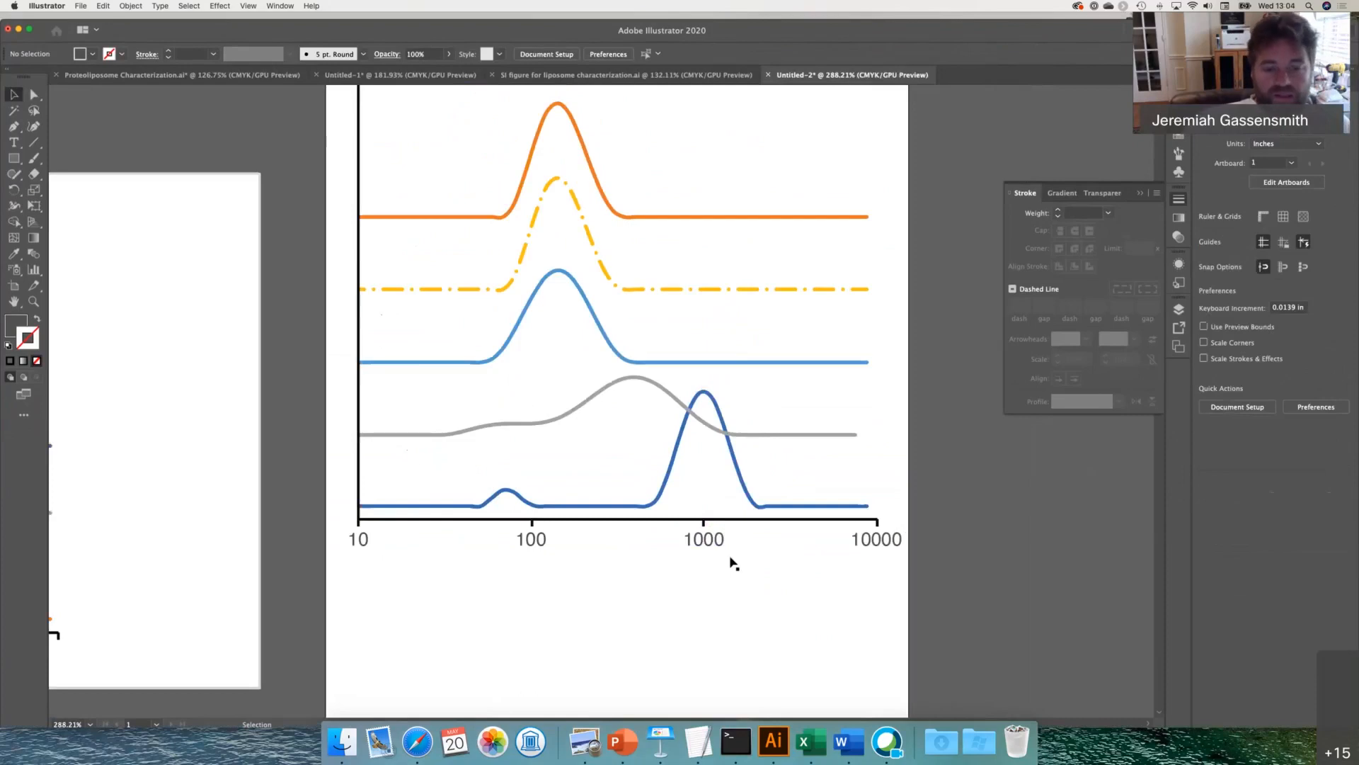
key(t)
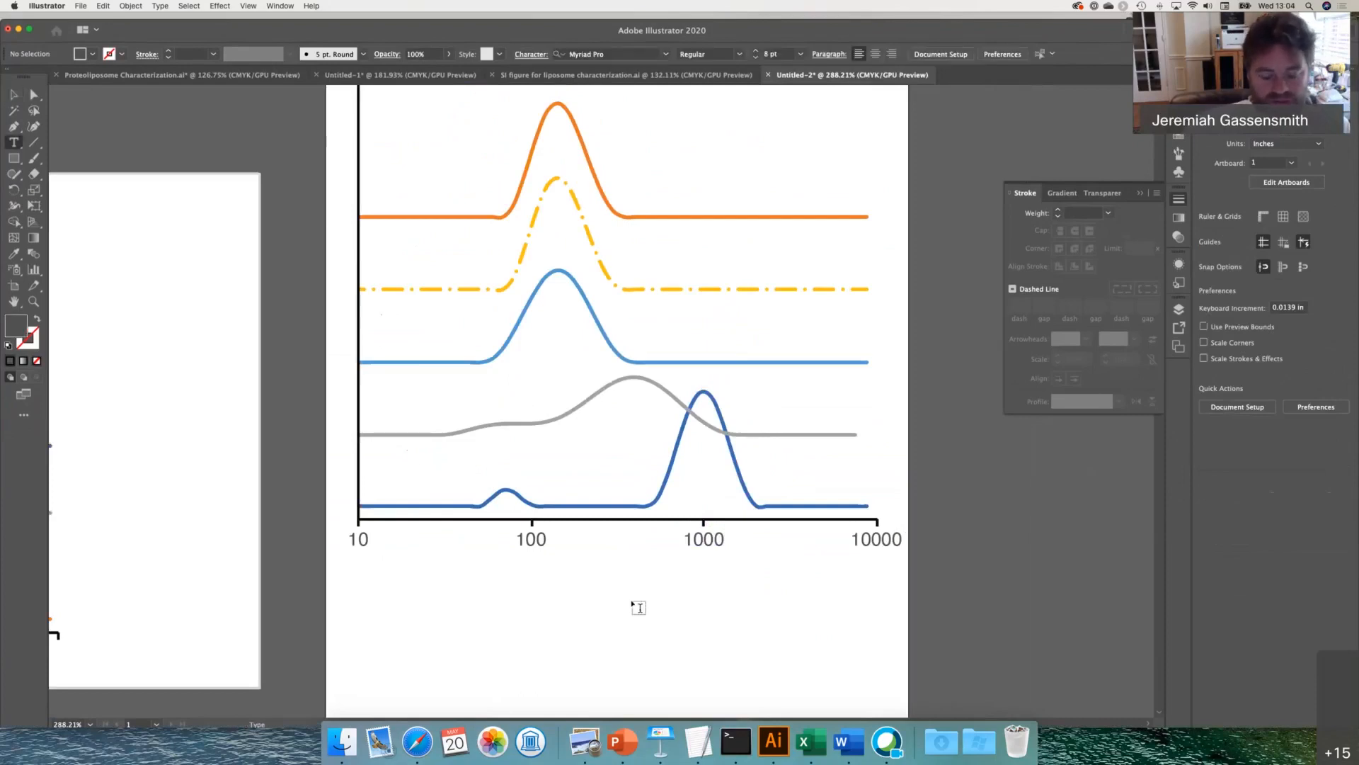
click(631, 599)
text(Si)
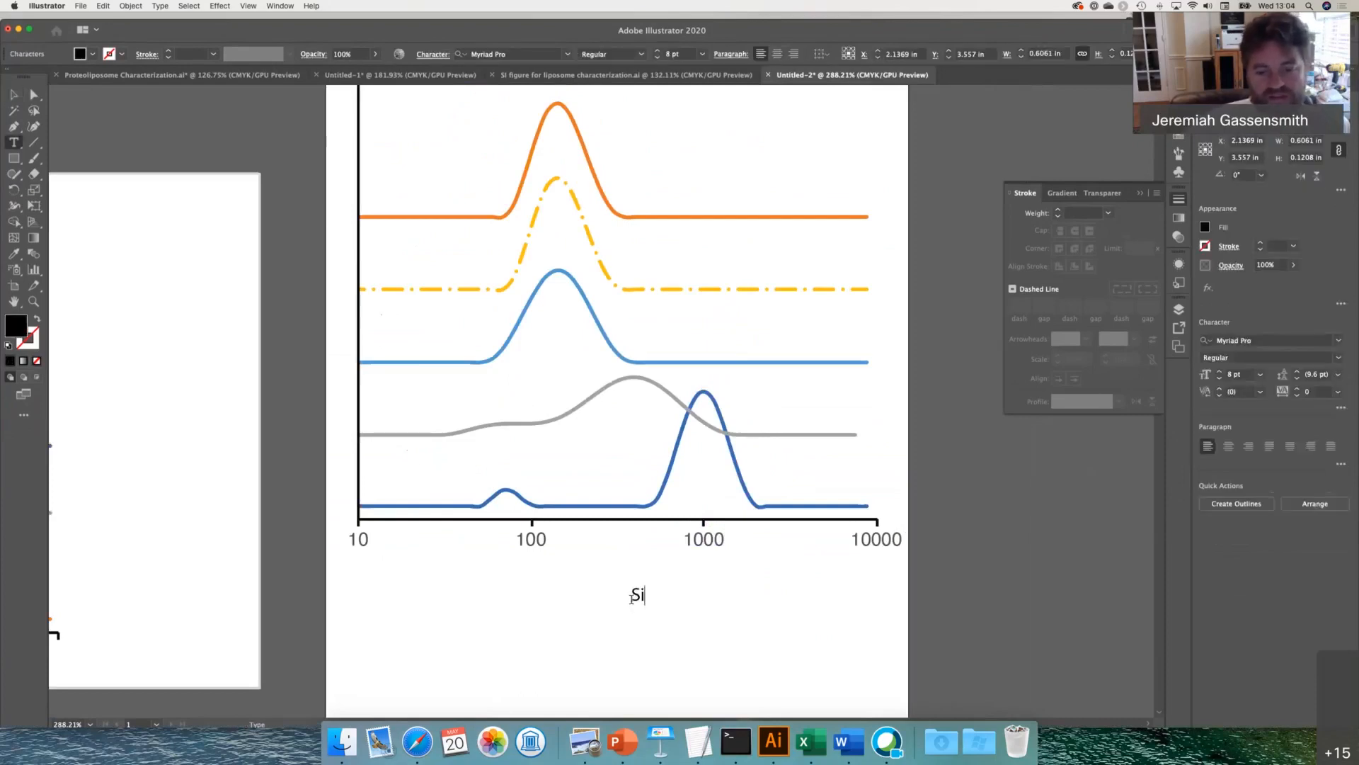
text(ze (nM)
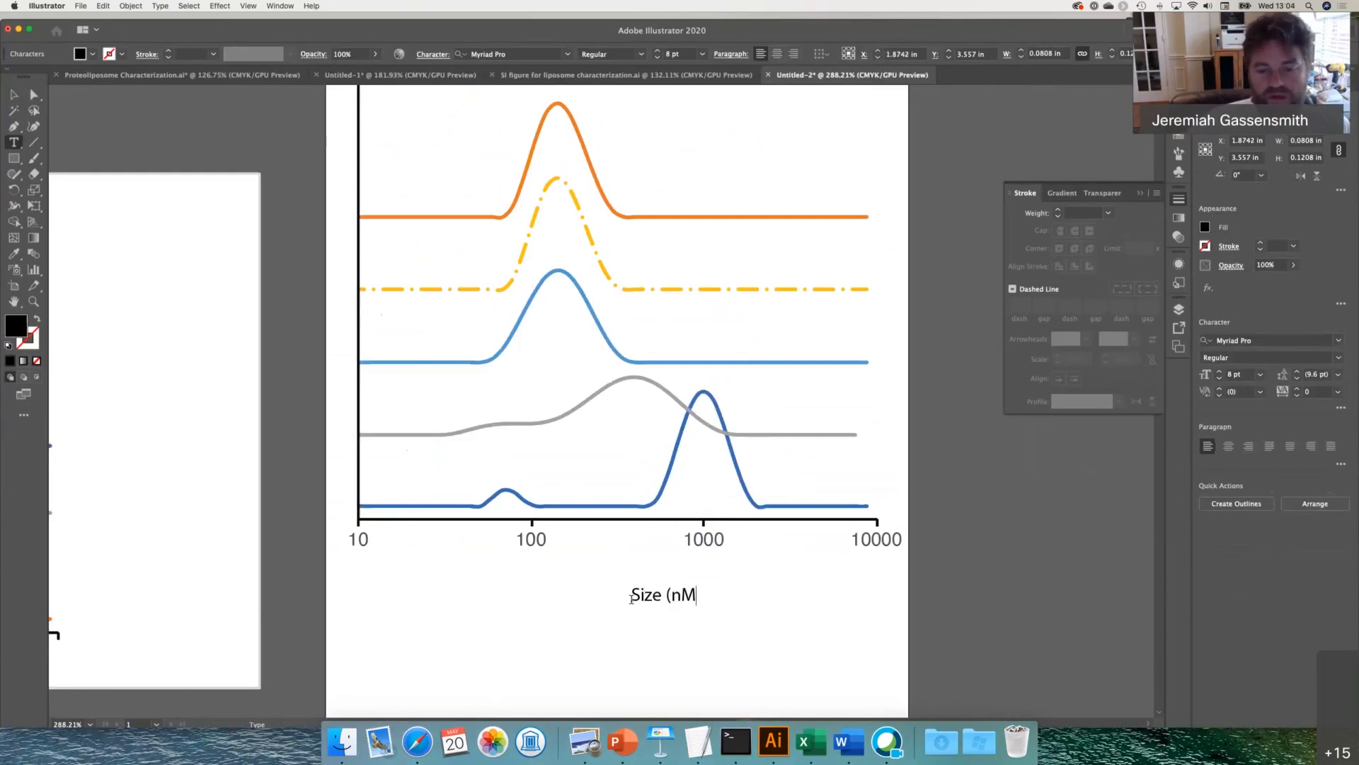
key(BackSpace)
text(m))
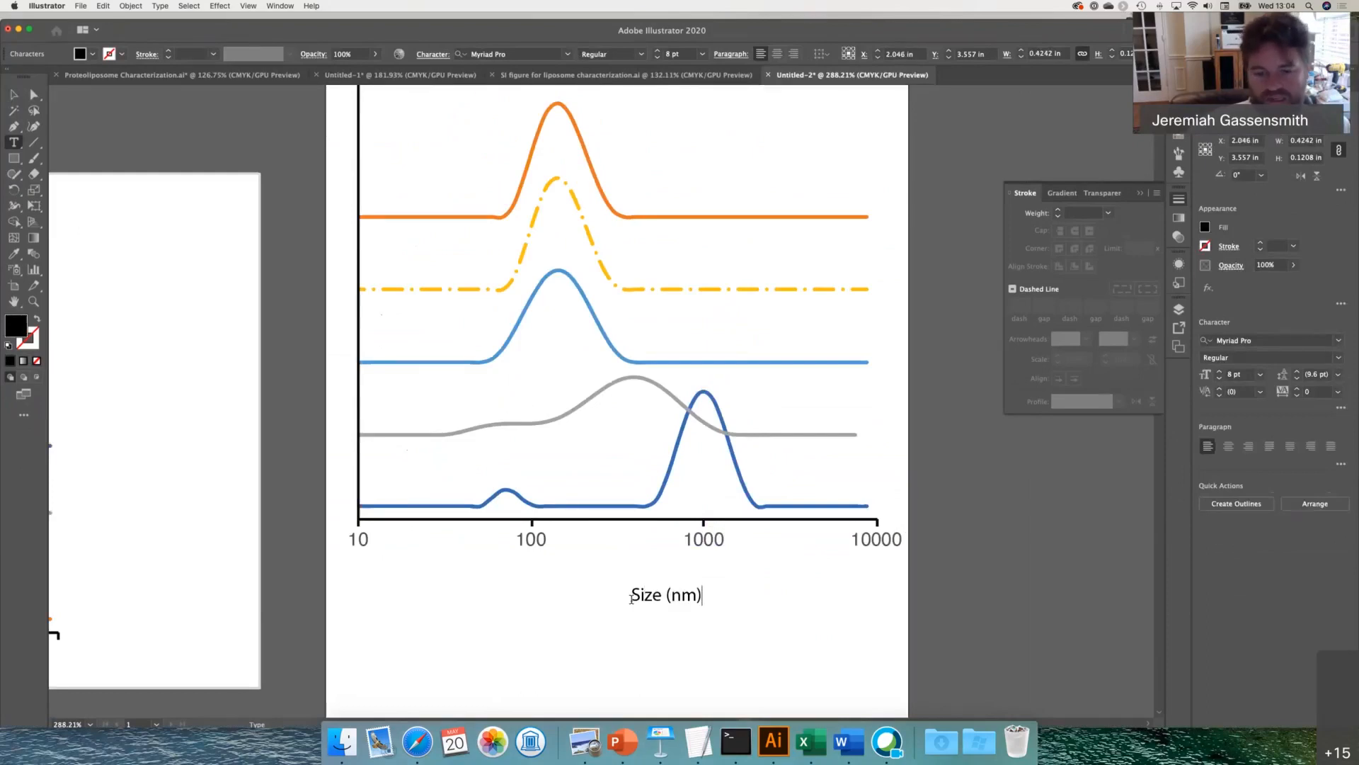
- Change the font of the whole "Size (nm)" title to Helvetica
drag(632, 596, 736, 595)
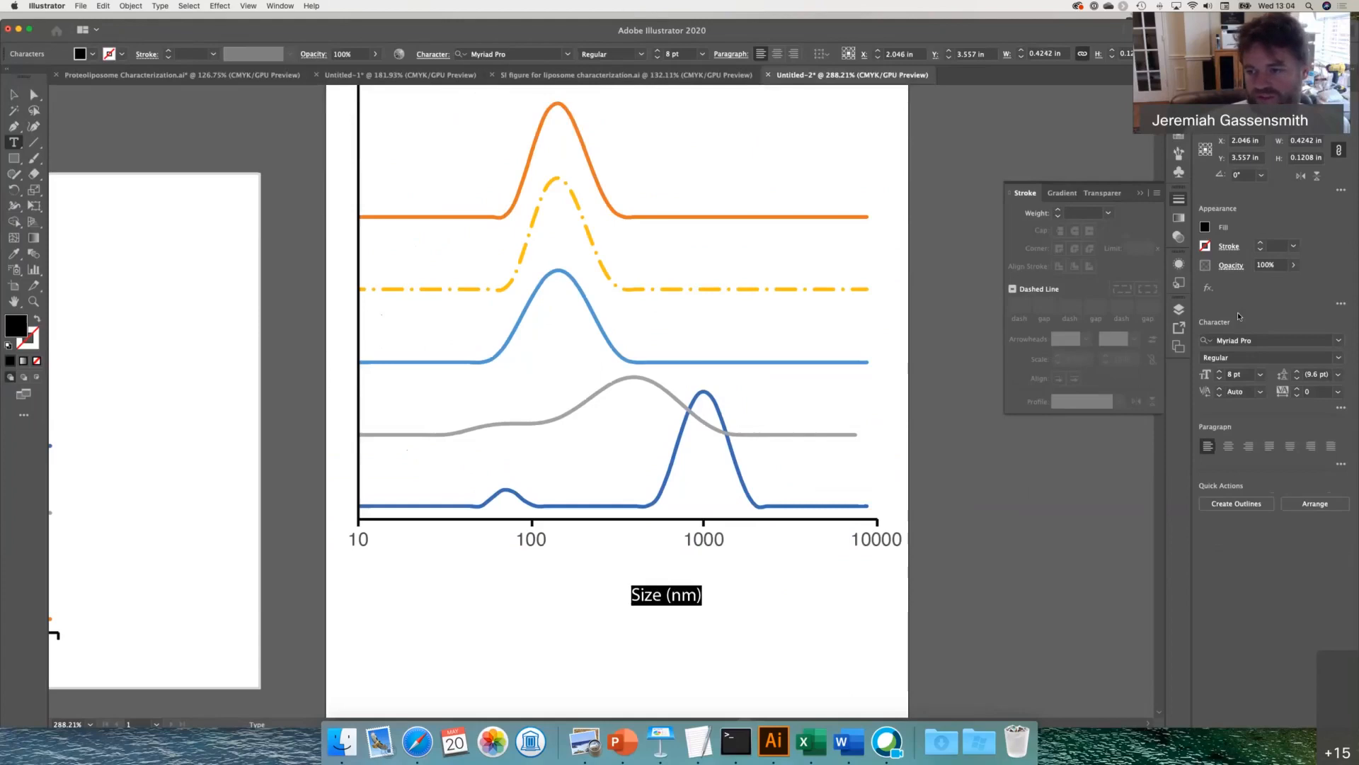
click(1231, 340)
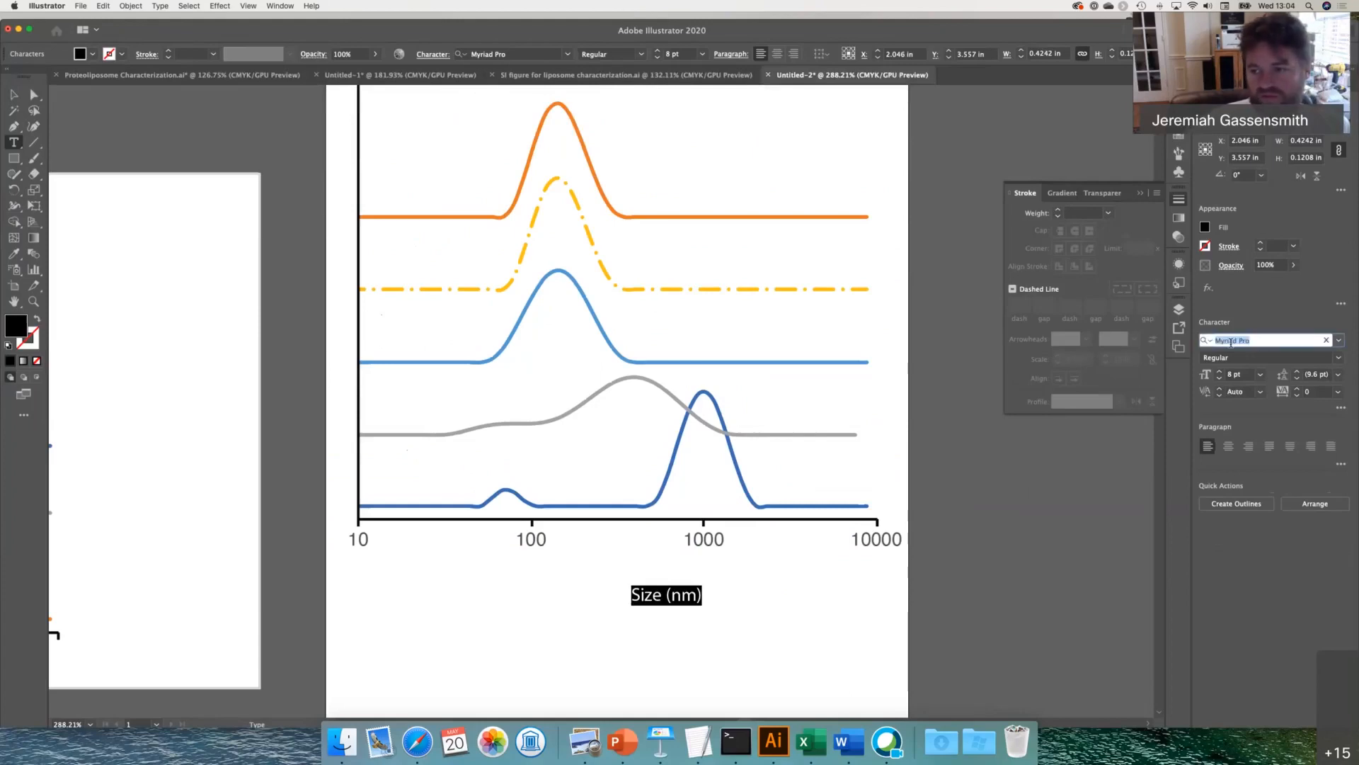
text(Helv)
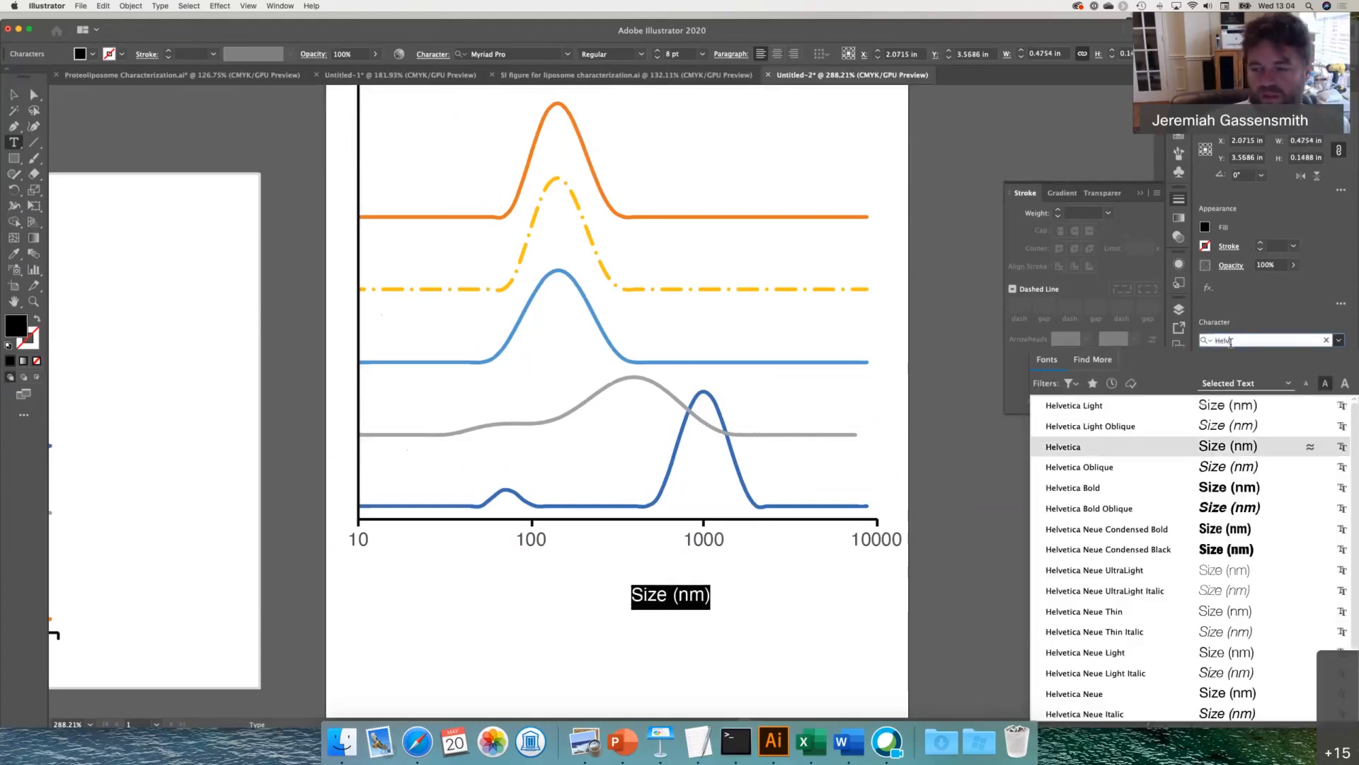
click(1229, 447)
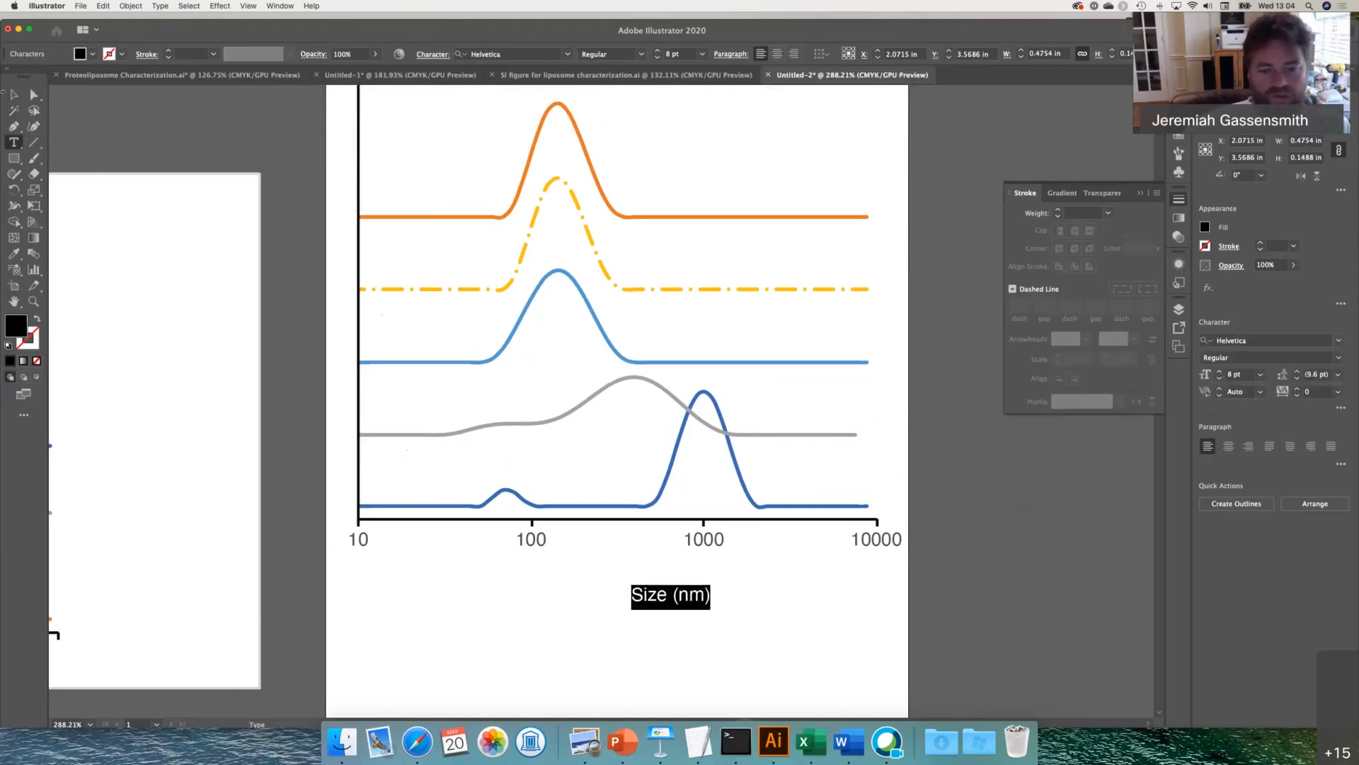
- Move the "Size (nm)" title up to the middle beneath the x axis labels and make it bold
click(14, 94)
drag(669, 597, 632, 565)
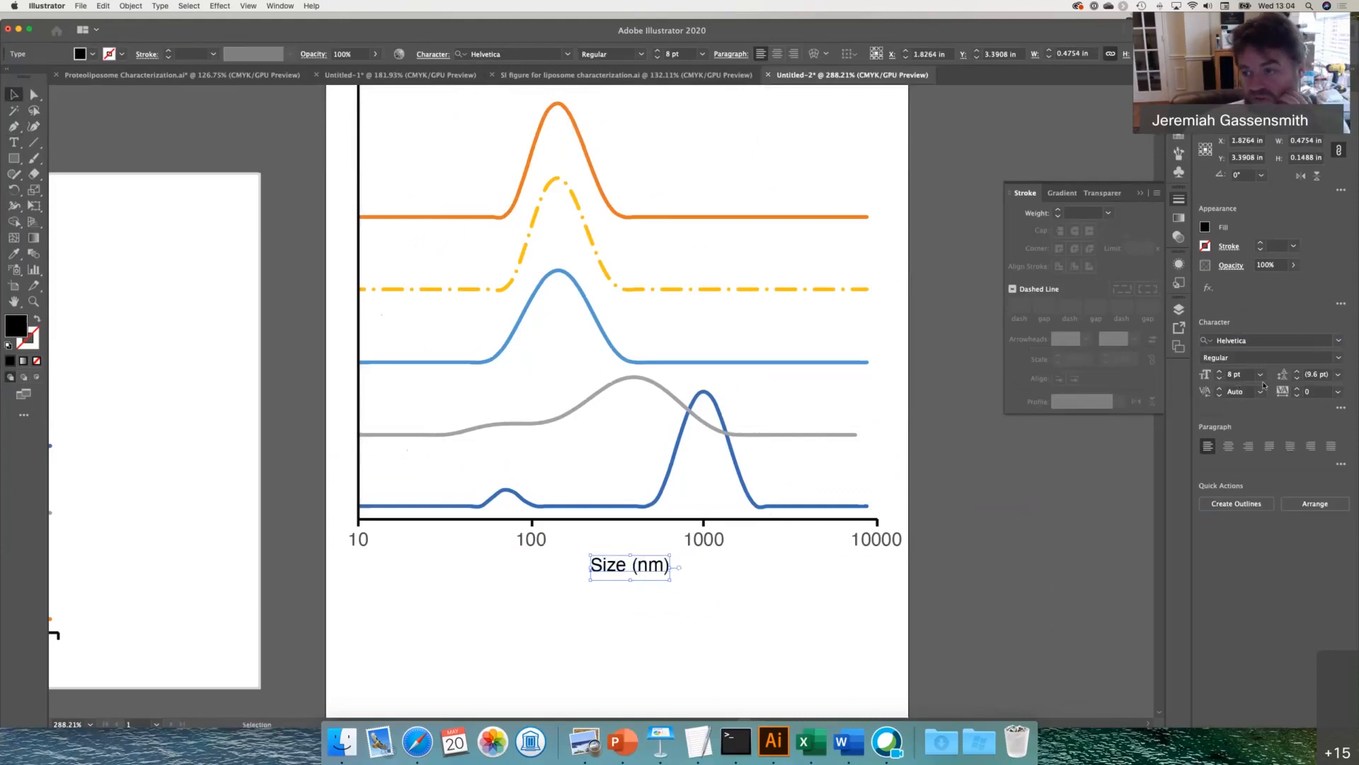
click(1247, 433)
click(692, 646)
- Scale the entire chart with its labels proportionally to about 2.18 in wide and move it toward the artboard's horizontal center
scroll(692, 647, down, 3)
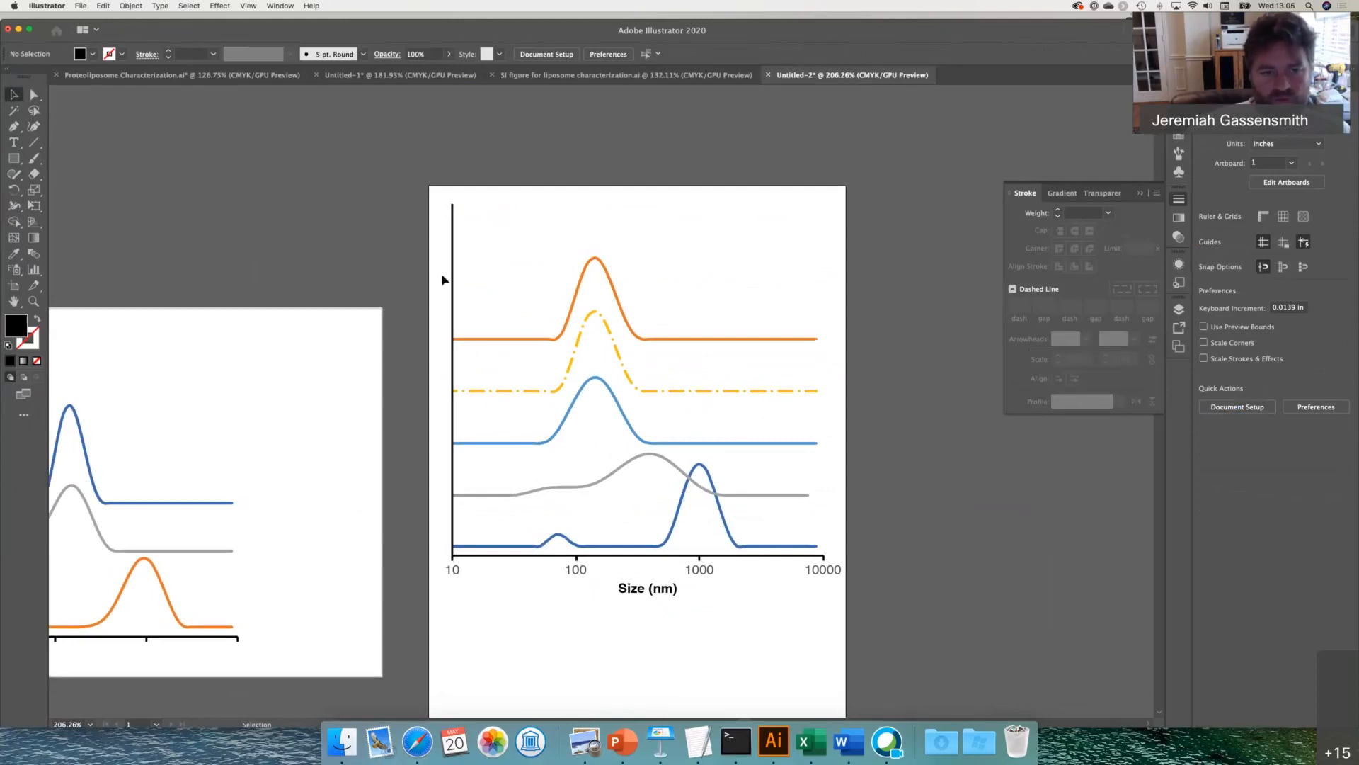
drag(405, 173, 937, 648)
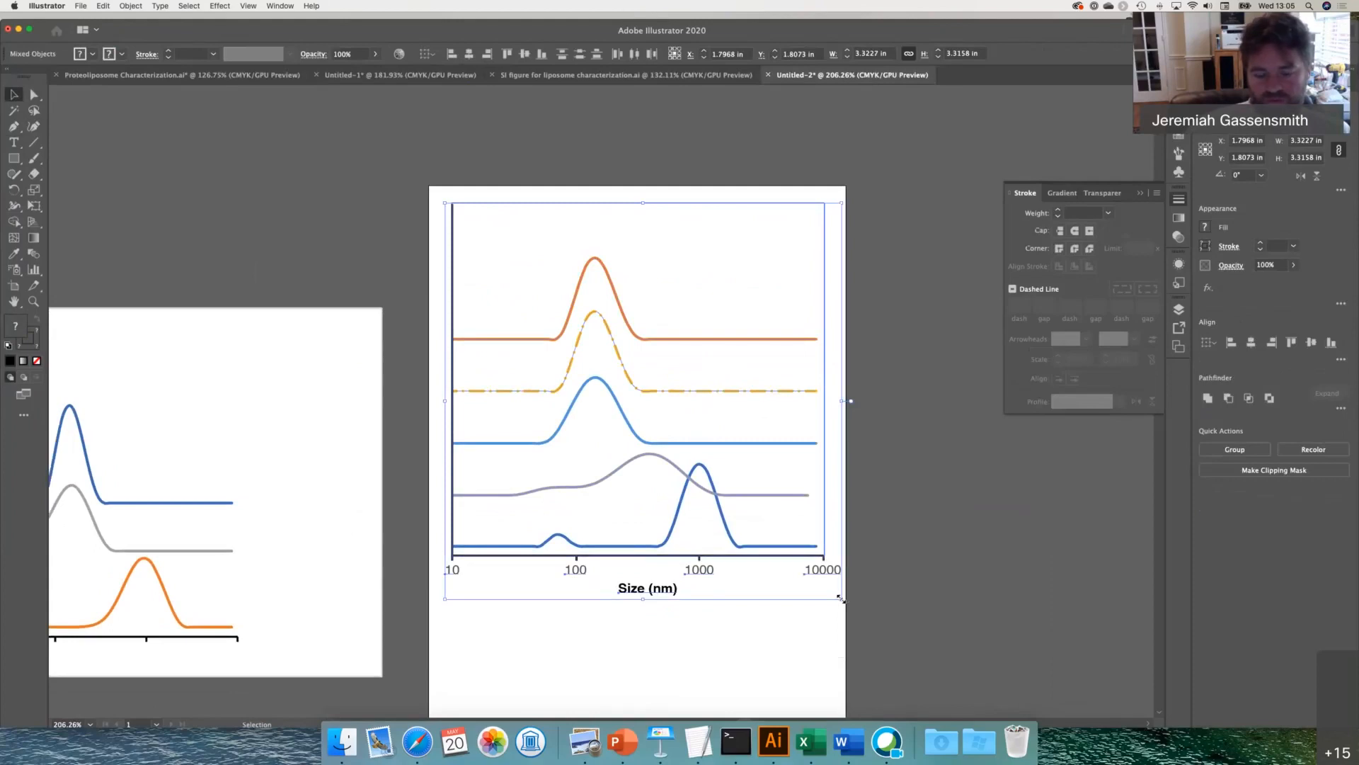
drag(841, 598, 705, 490)
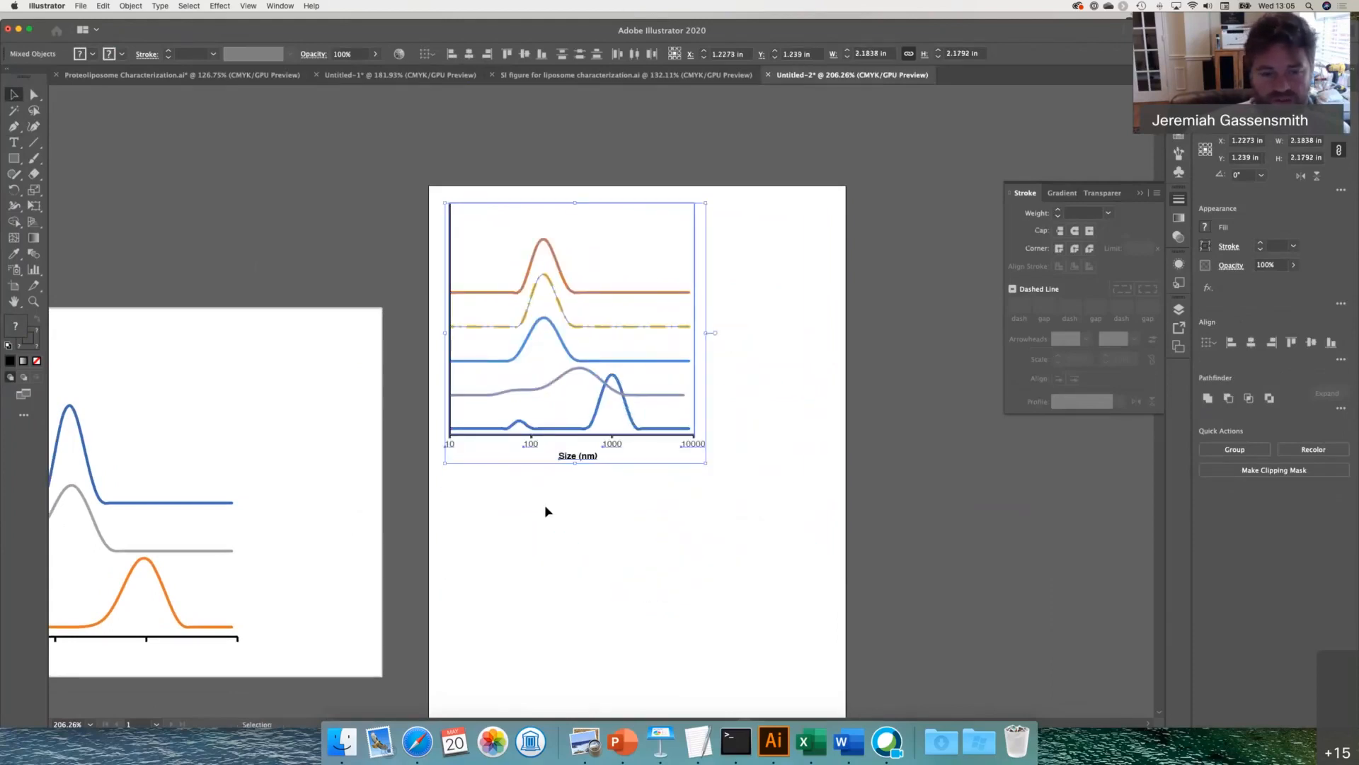
drag(545, 388, 601, 403)
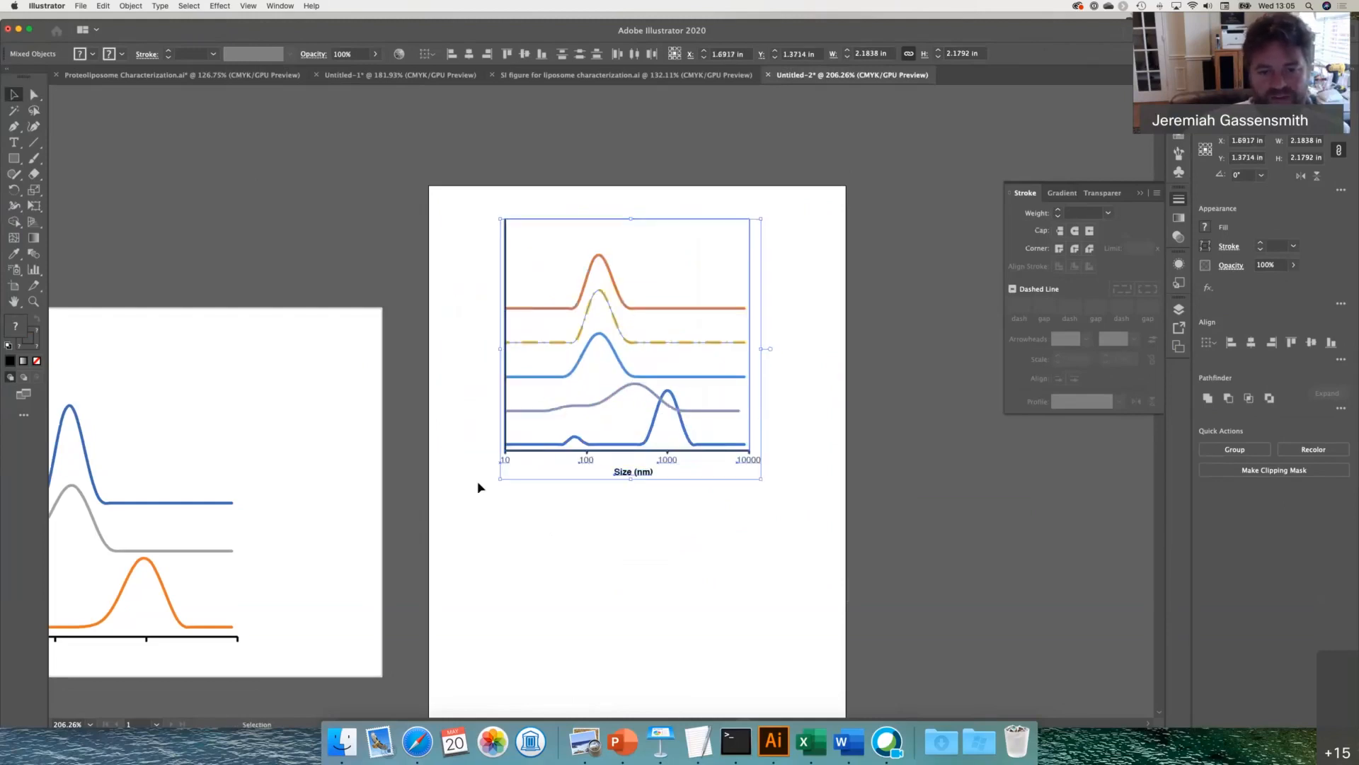
click(502, 579)
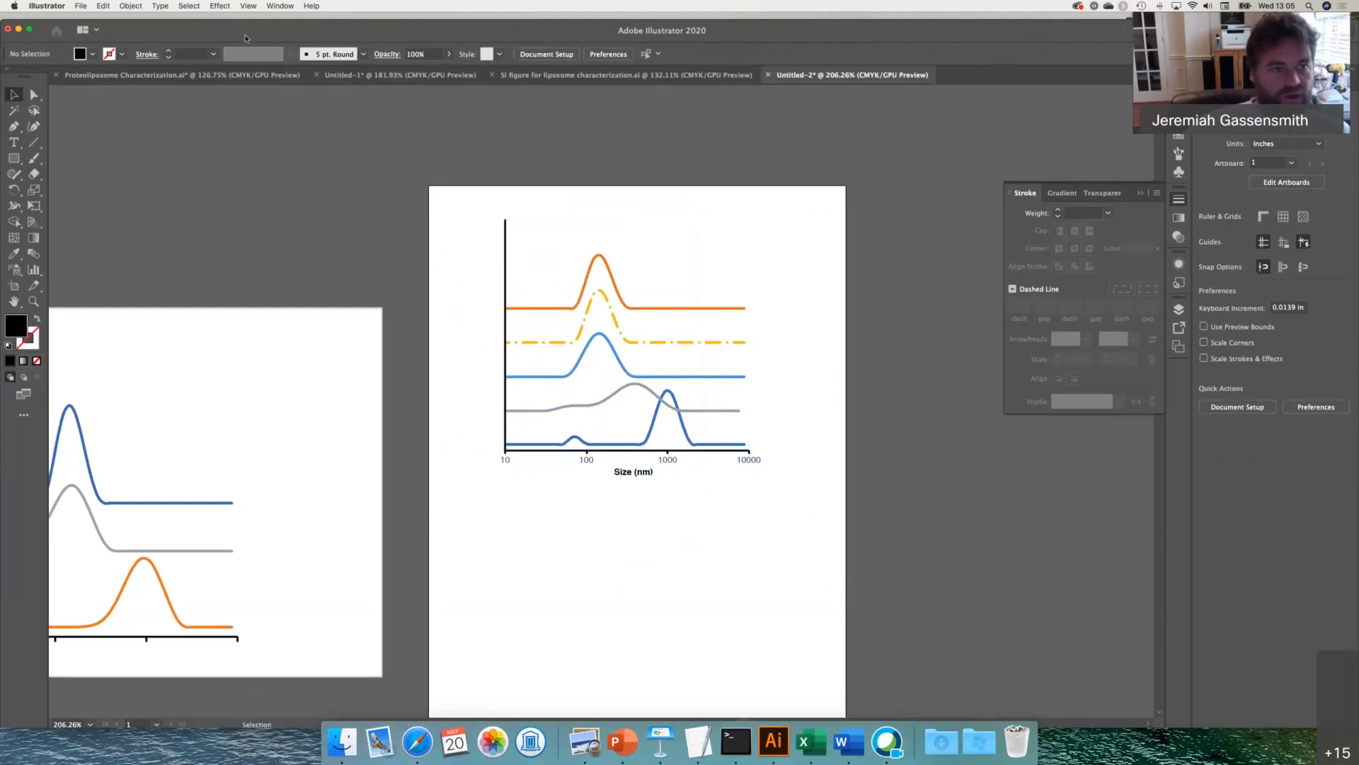
- Select all text objects in the document and set their font size to 8 pt
click(197, 8)
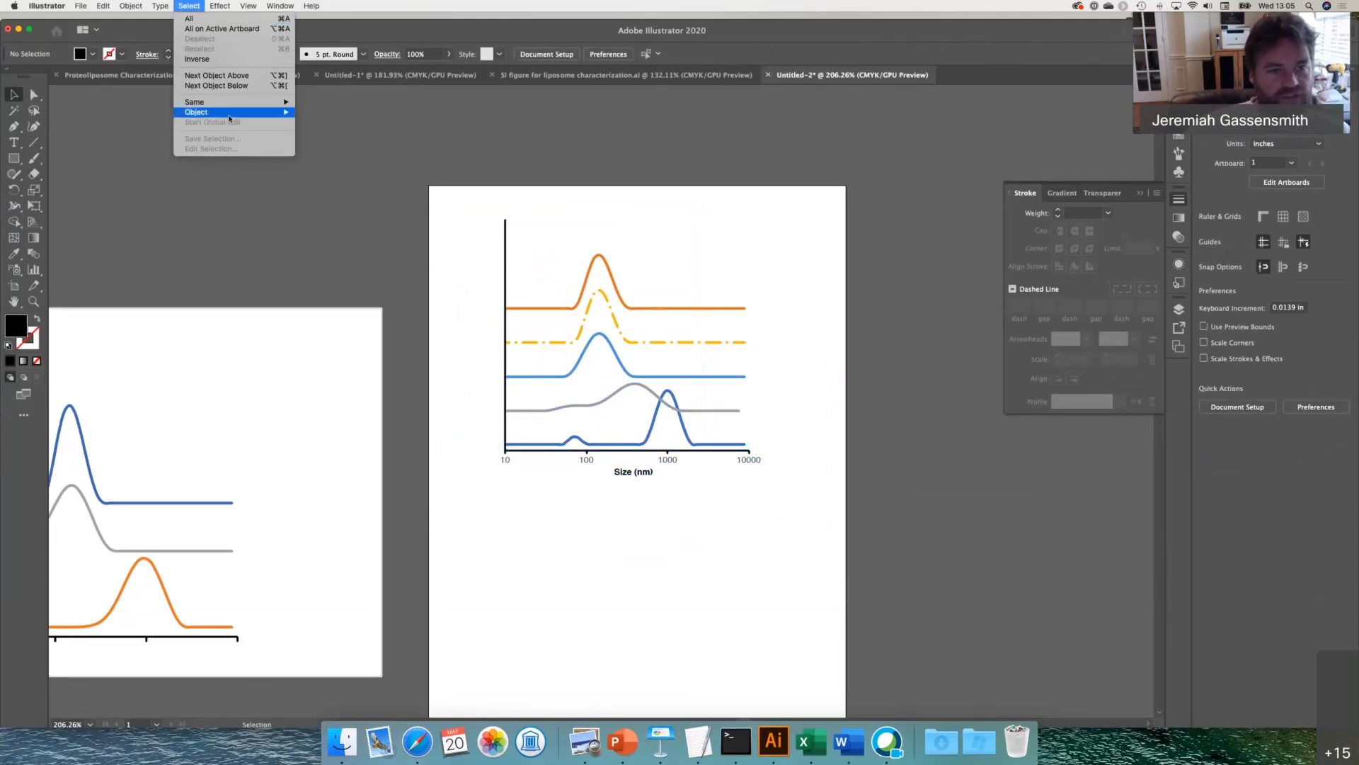
mouse_move(229, 113)
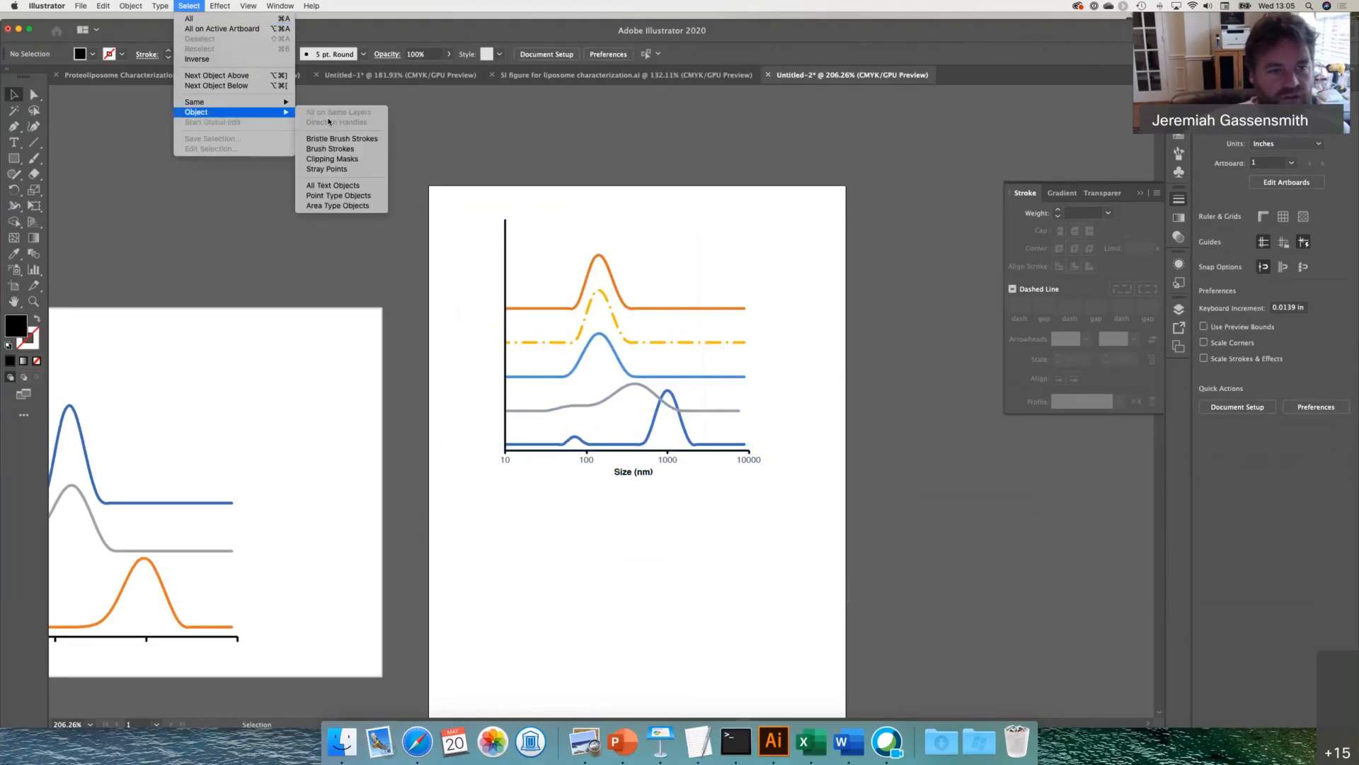
click(357, 186)
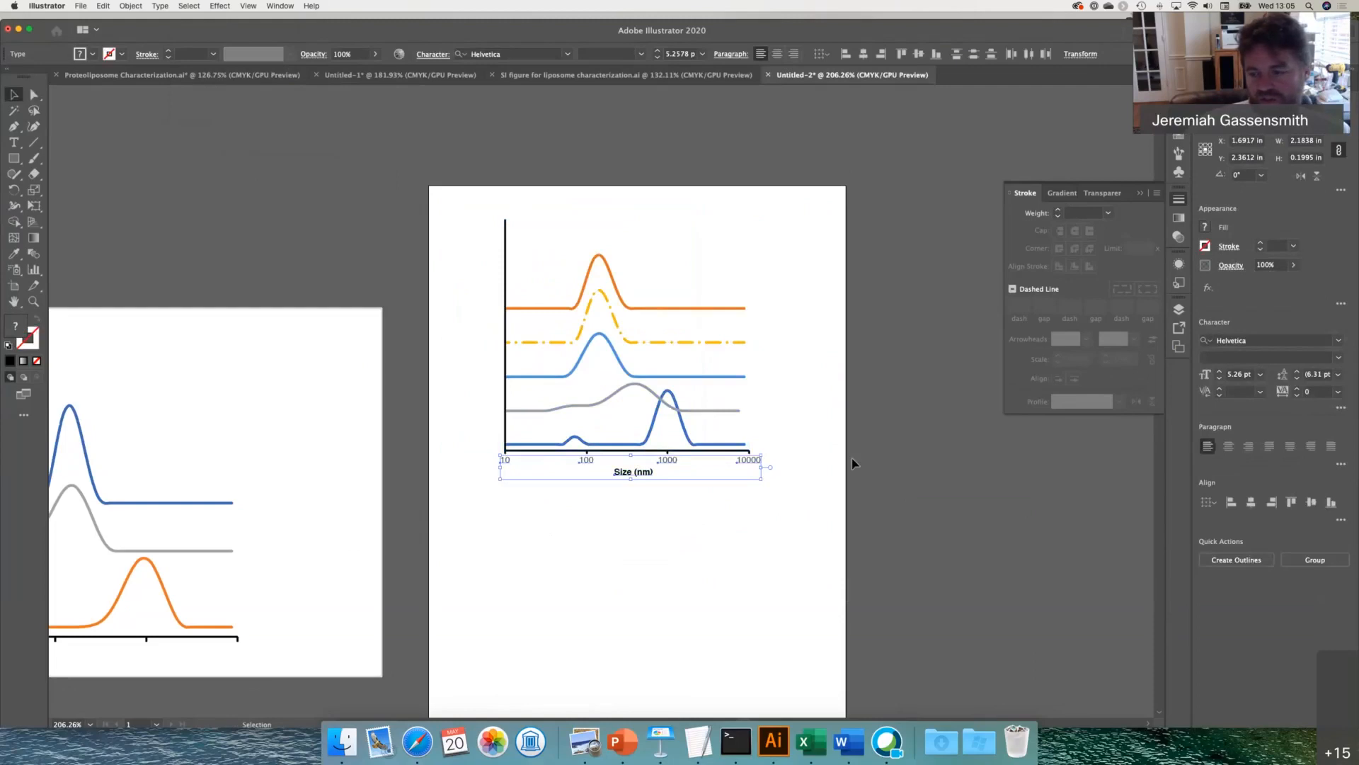
click(1261, 375)
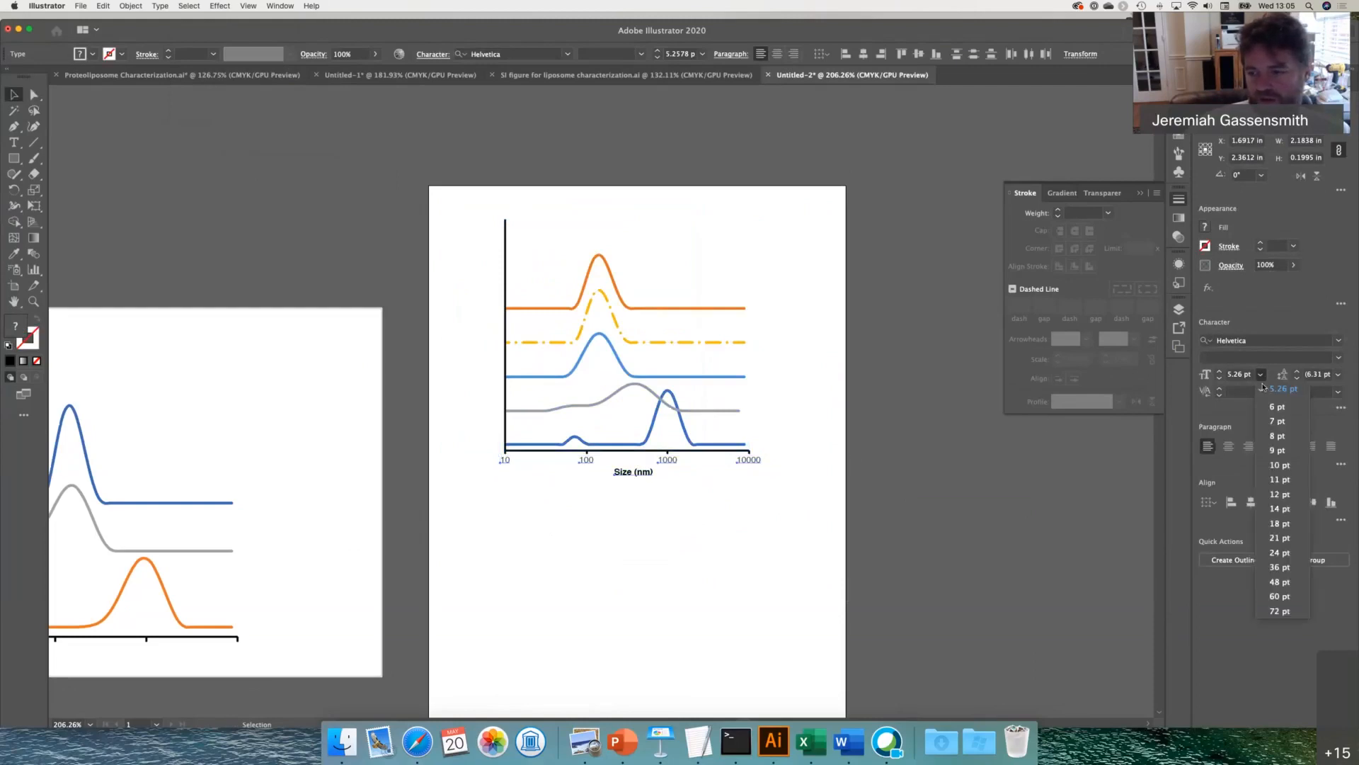
click(1288, 438)
click(674, 575)
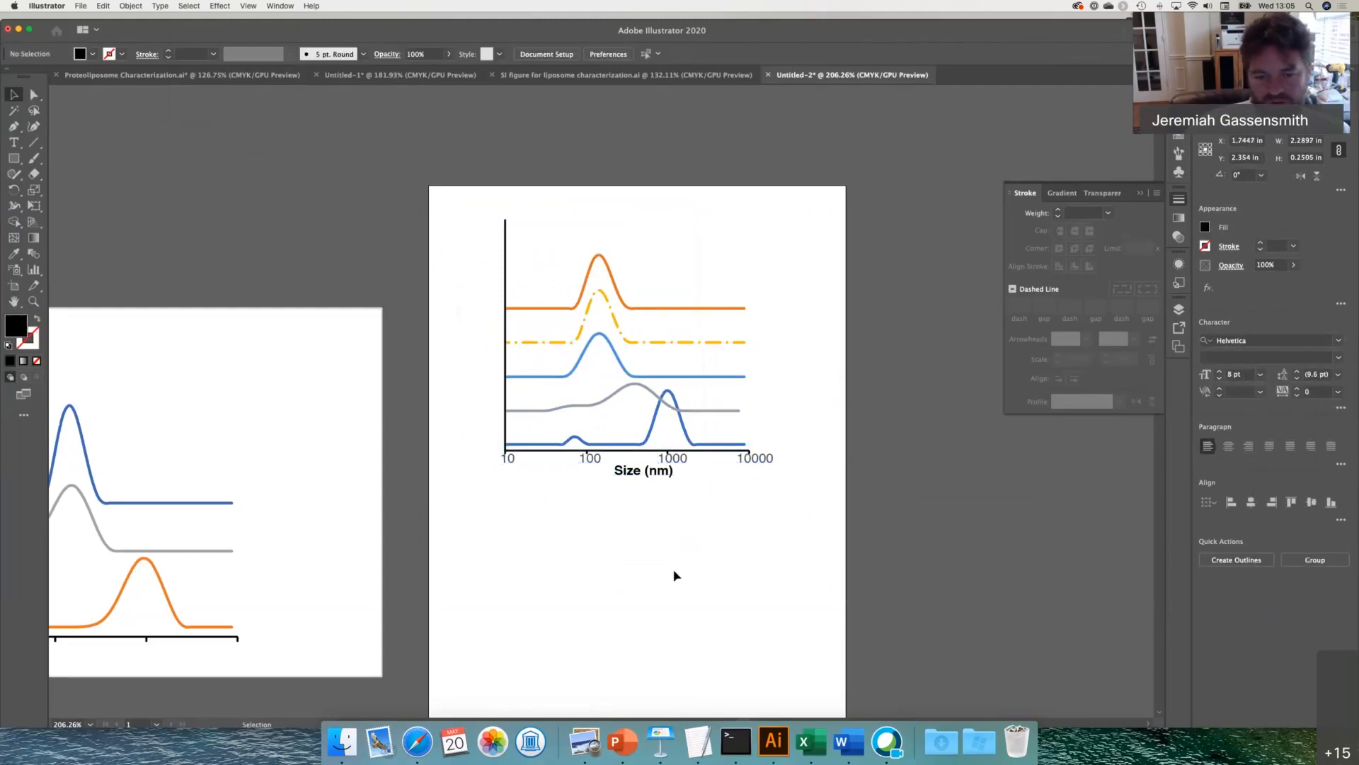
- Move the x axis number labels and the "Size (nm)" title together slightly down, away from the axis line
click(503, 462)
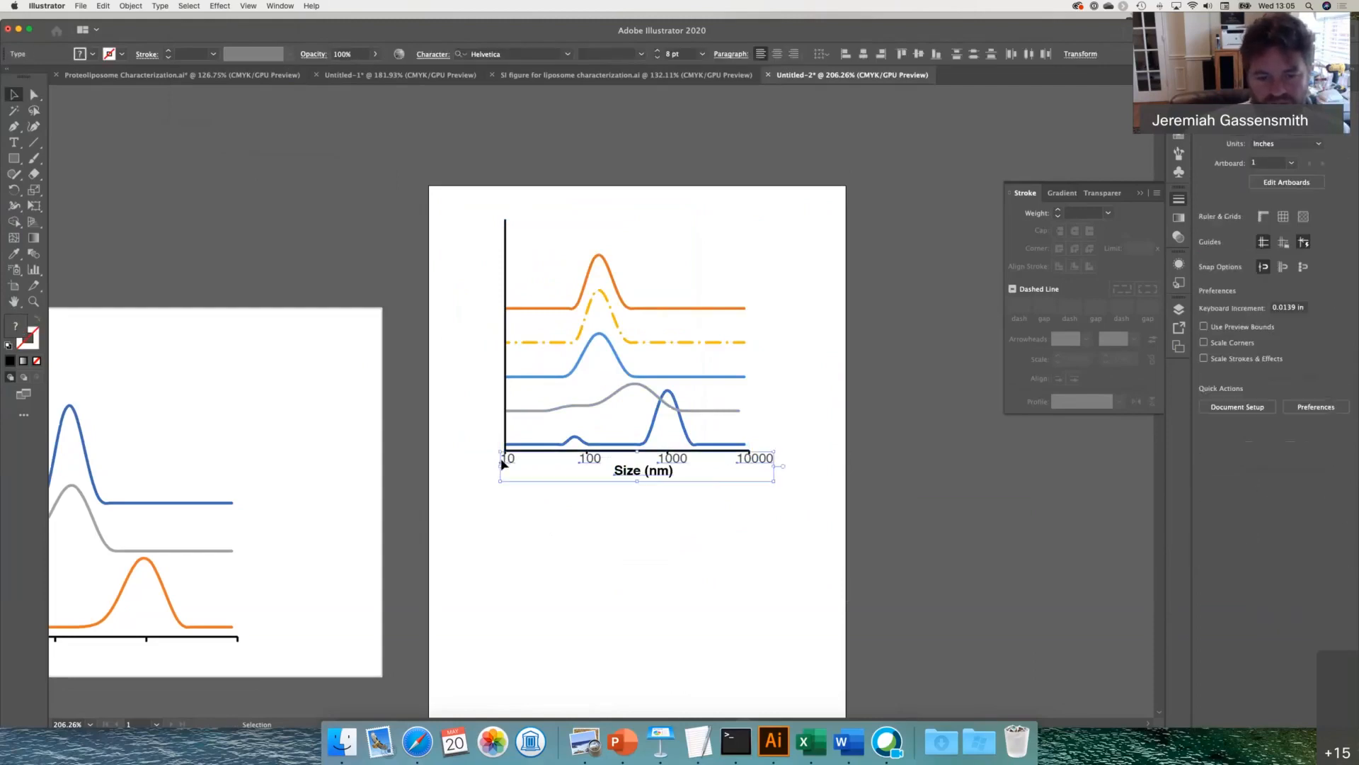
drag(503, 464, 505, 469)
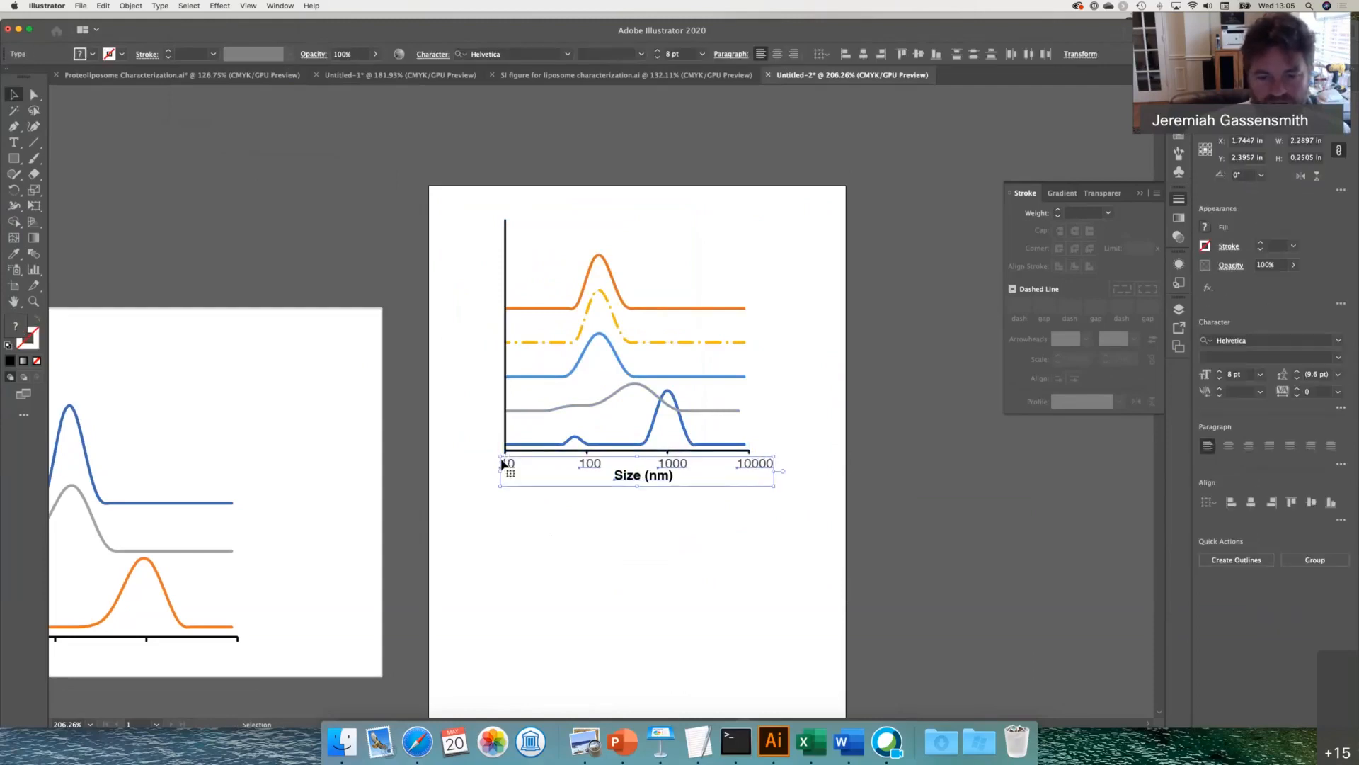
click(537, 525)
click(639, 478)
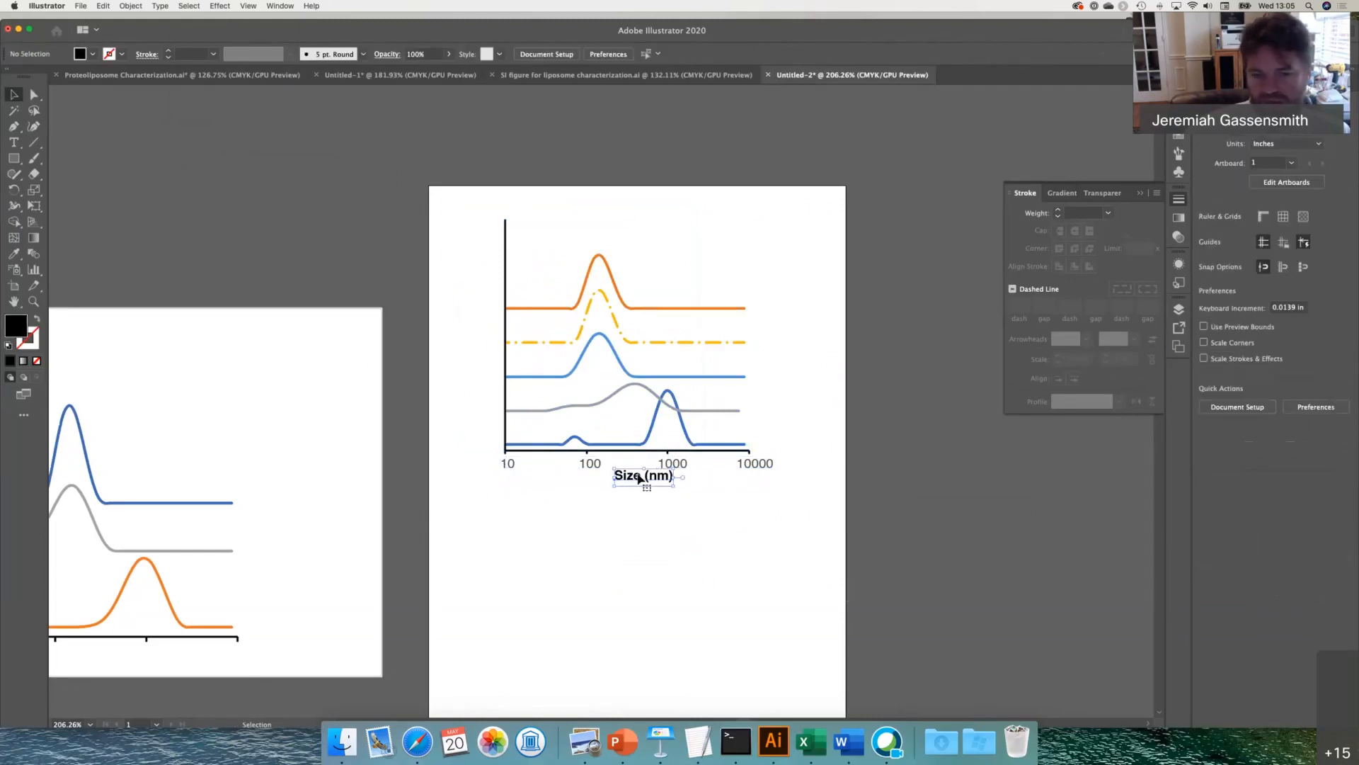
- Nudge the "10" and "10000" labels left and slightly up so they sit centered under the end ticks of the x axis
click(507, 463)
key(Up)
click(755, 464)
key(Left)
key(Left)
key(Left)
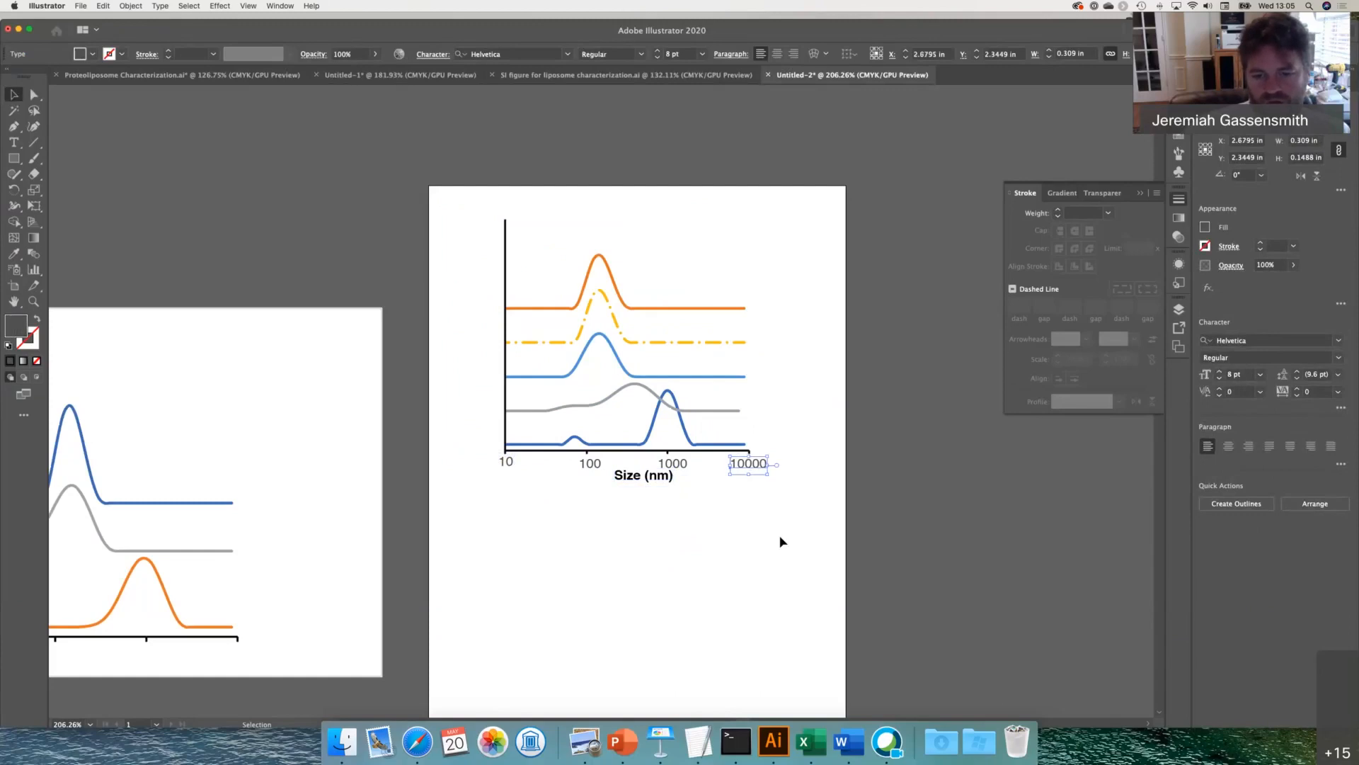
key(Up)
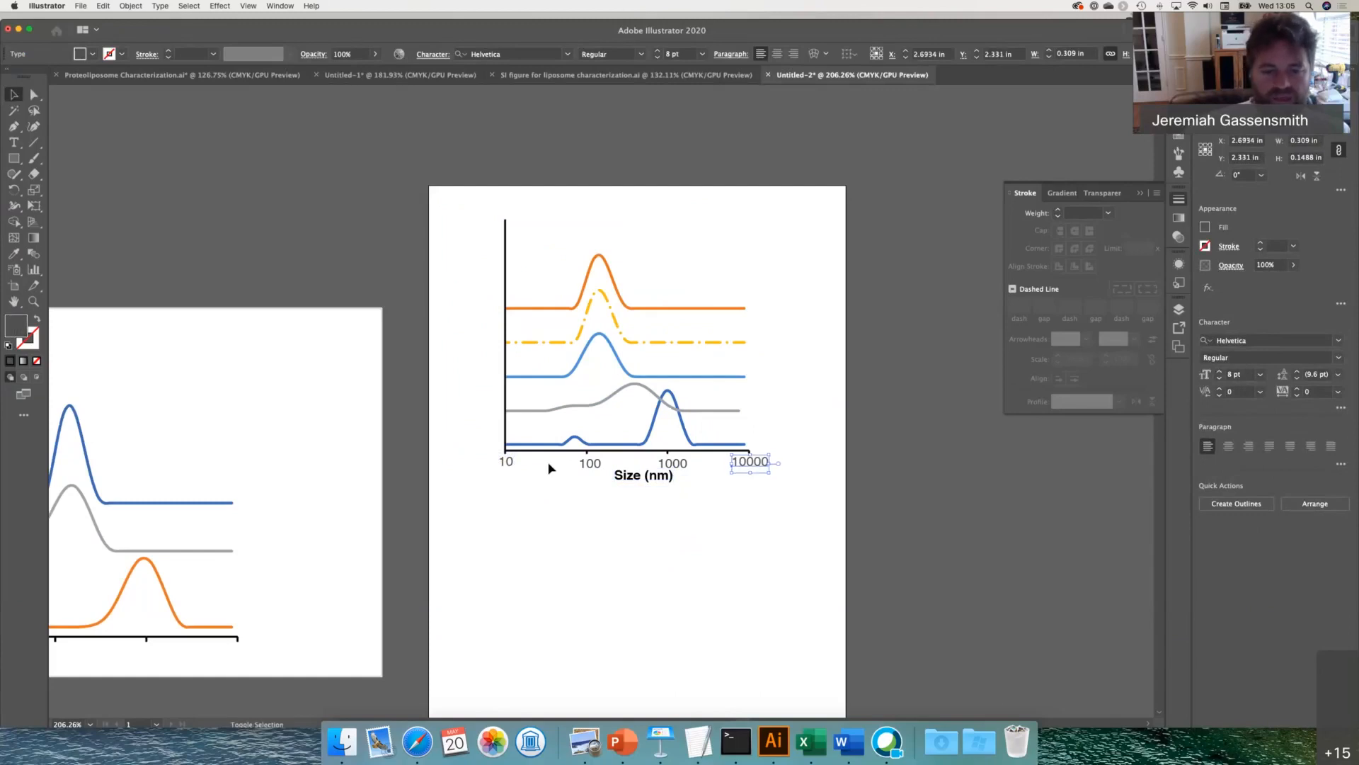
- Select the four x axis number labels and align their vertical centers
drag(747, 466, 755, 465)
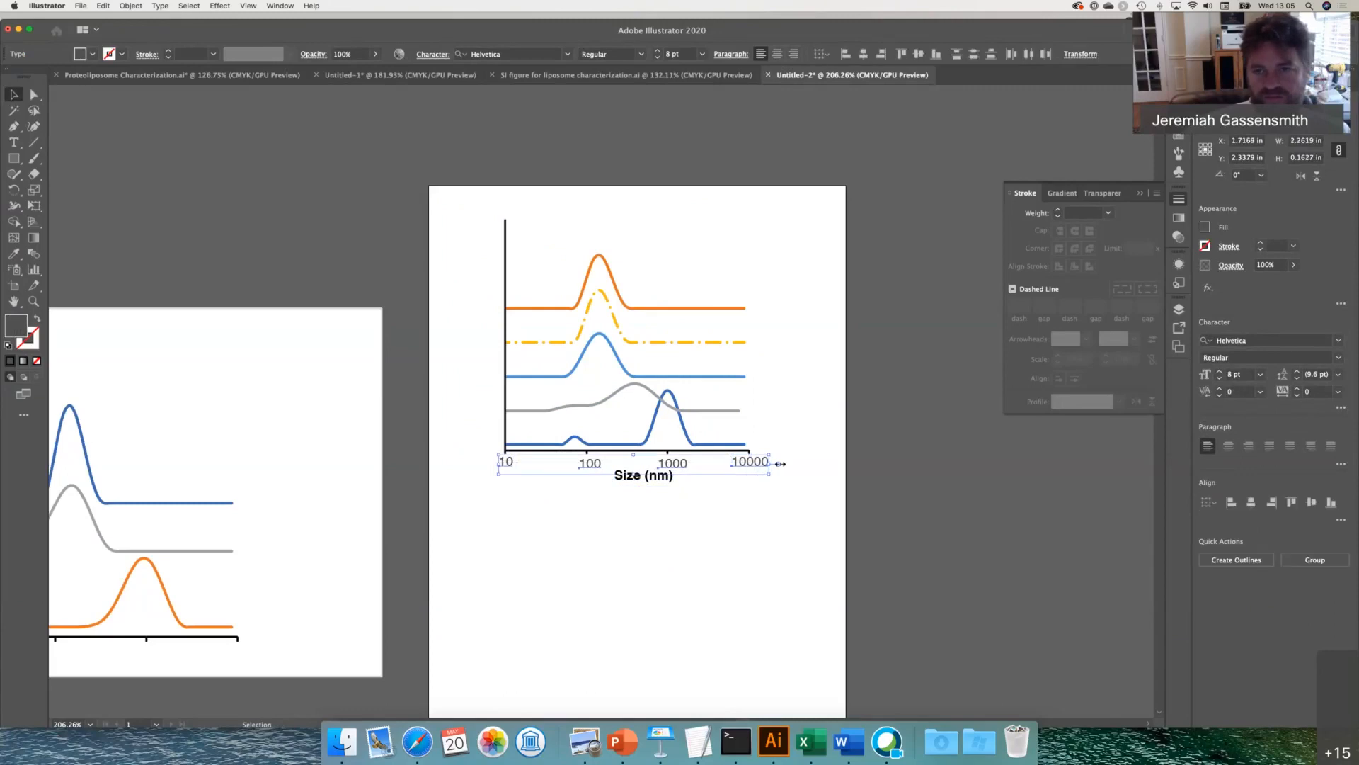
click(918, 55)
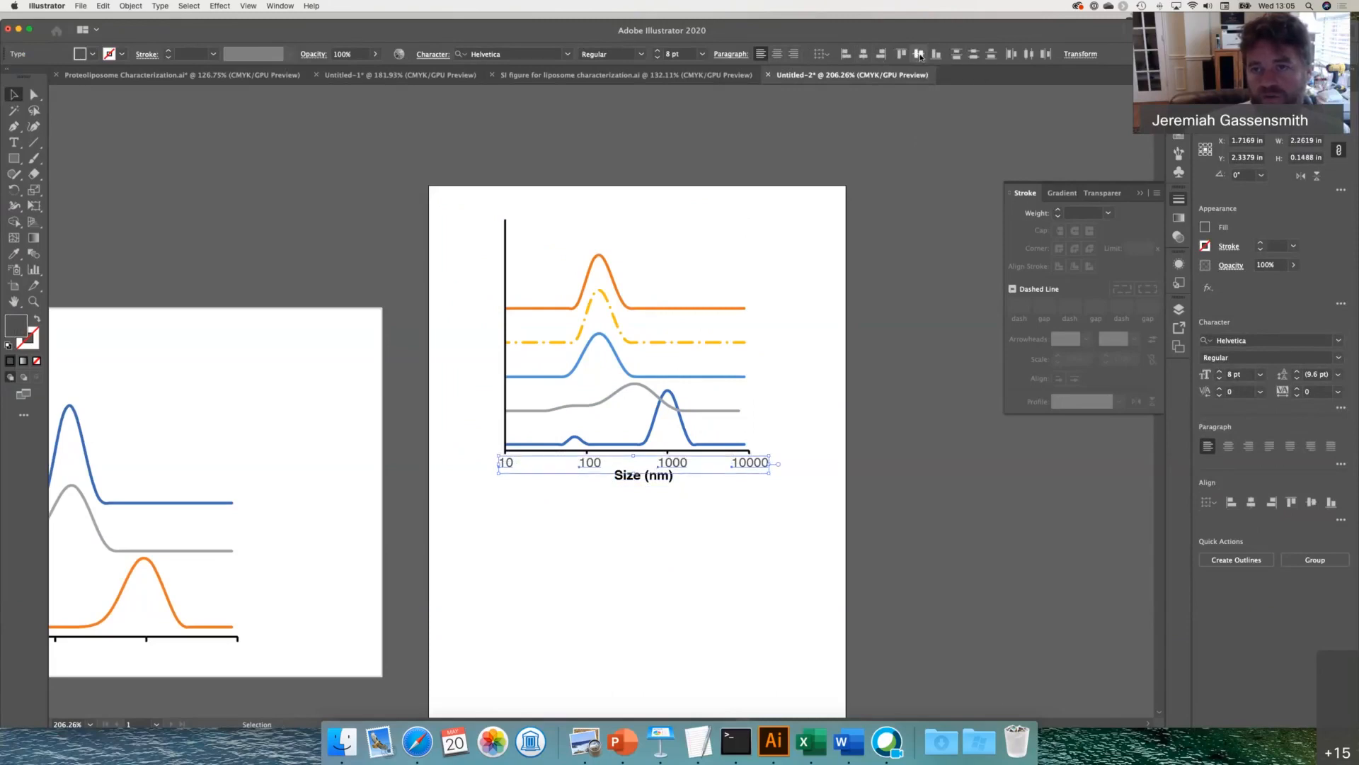
click(686, 532)
- Move the "Size (nm)" title slightly down and align its horizontal center with the x axis line
drag(649, 484, 643, 490)
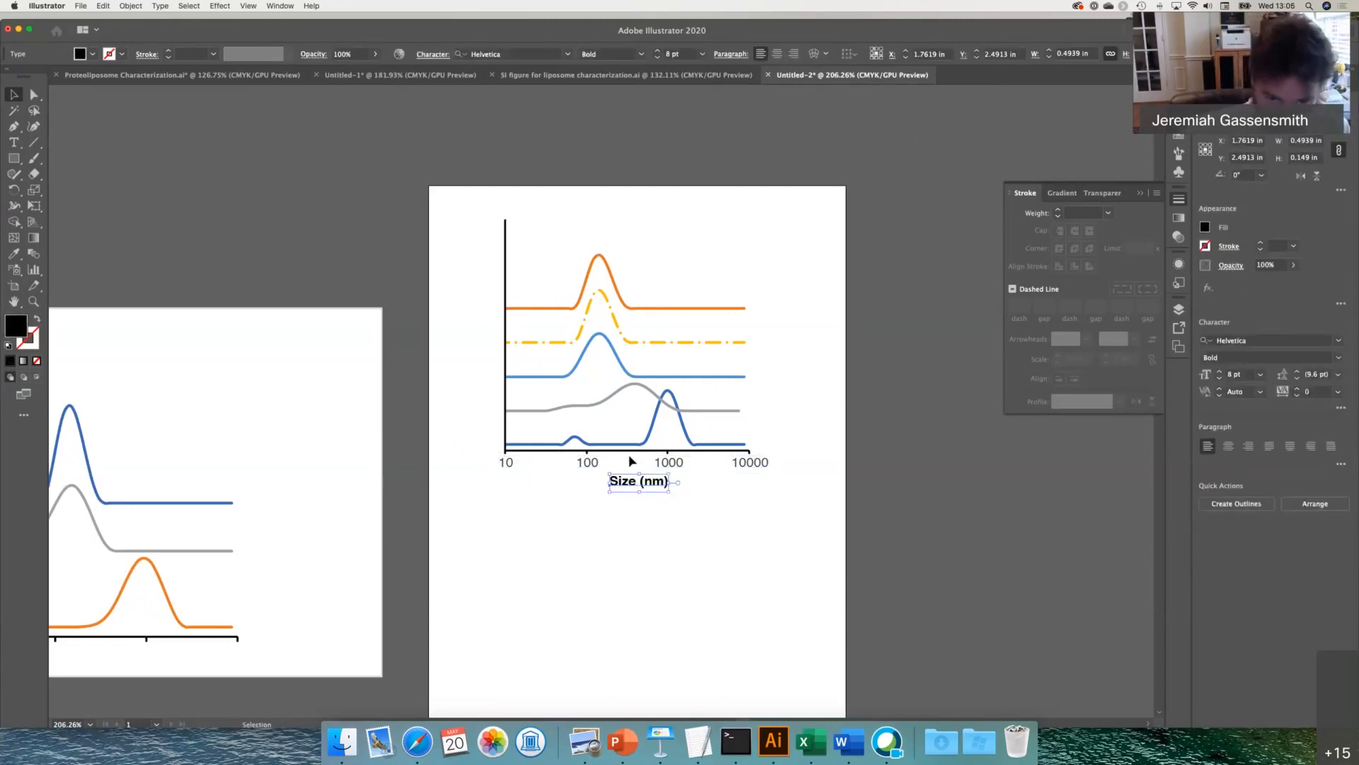
click(631, 453)
click(600, 449)
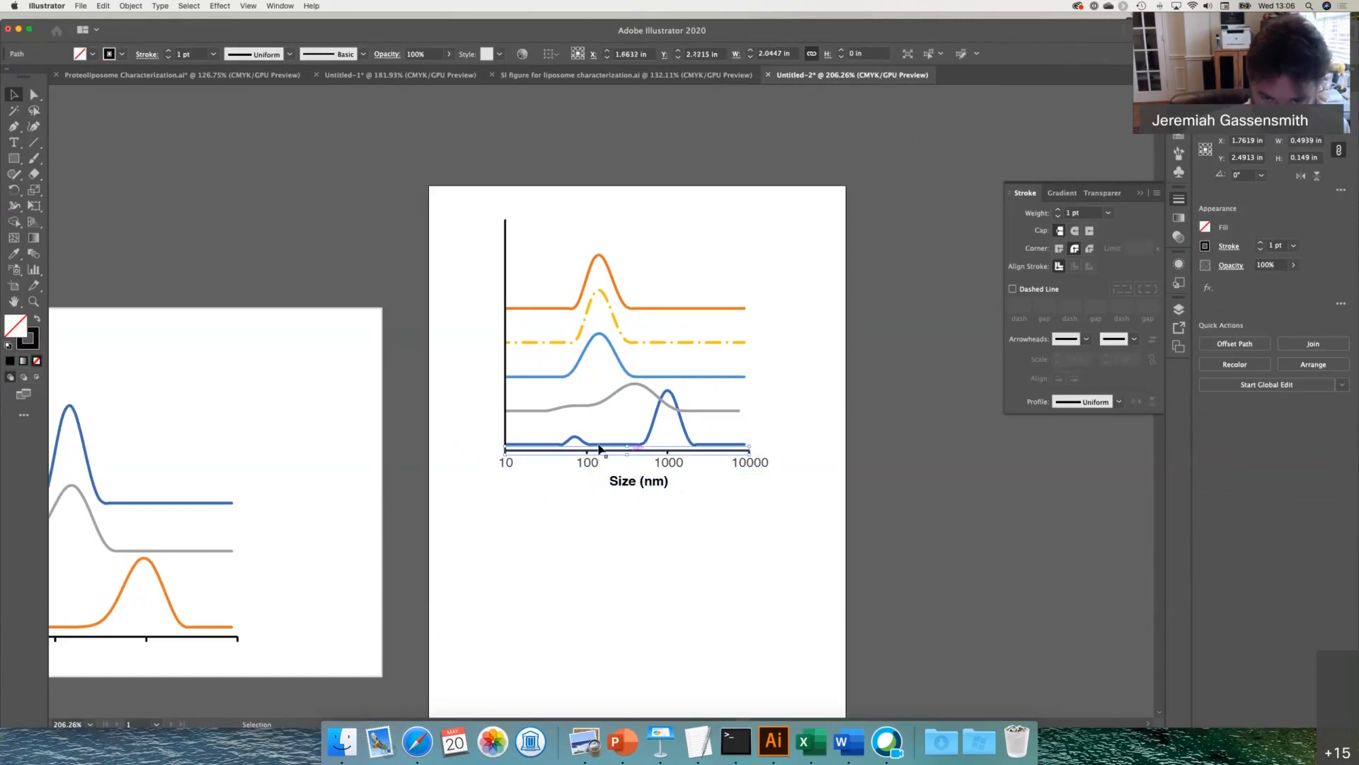
shift+click(639, 484)
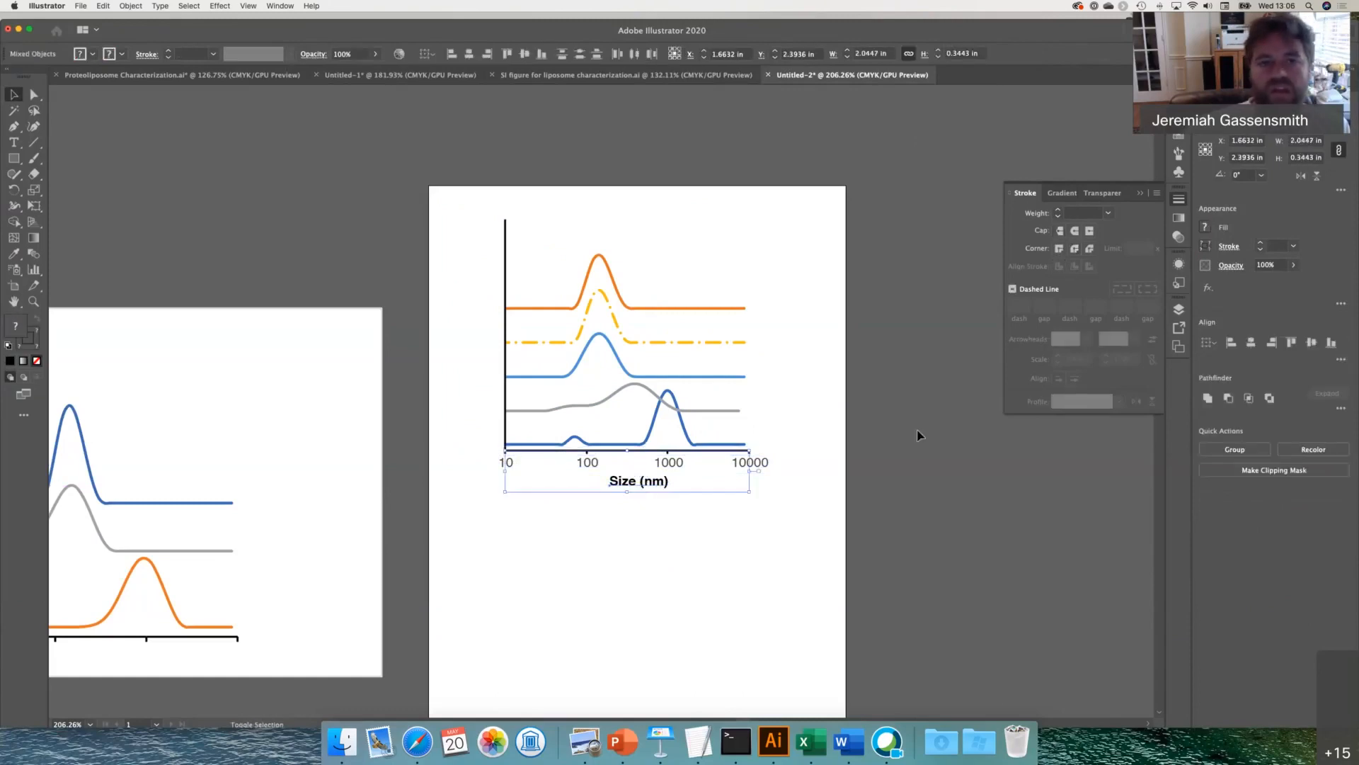
click(470, 55)
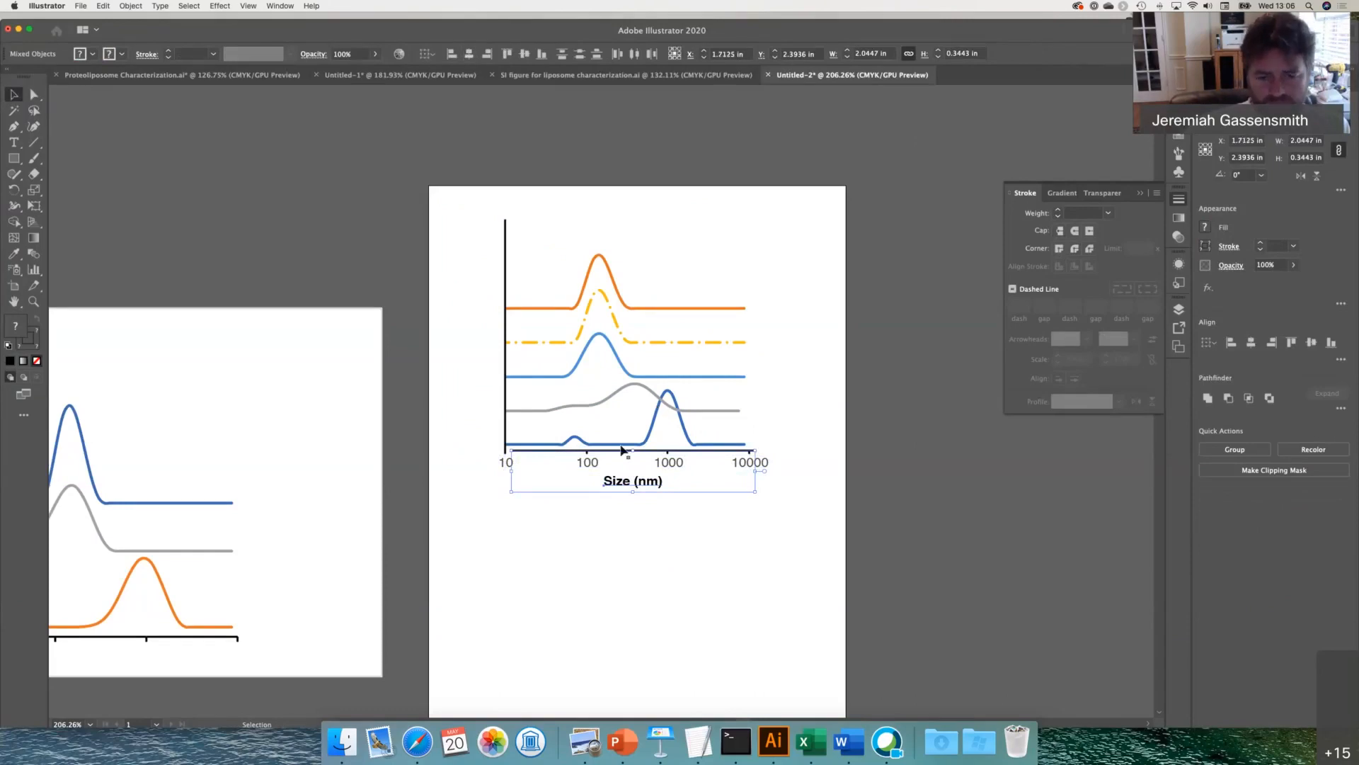
- Shift the x axis line and the "Size (nm)" title back left until the axis meets the y axis line
scroll(514, 452, up, 10)
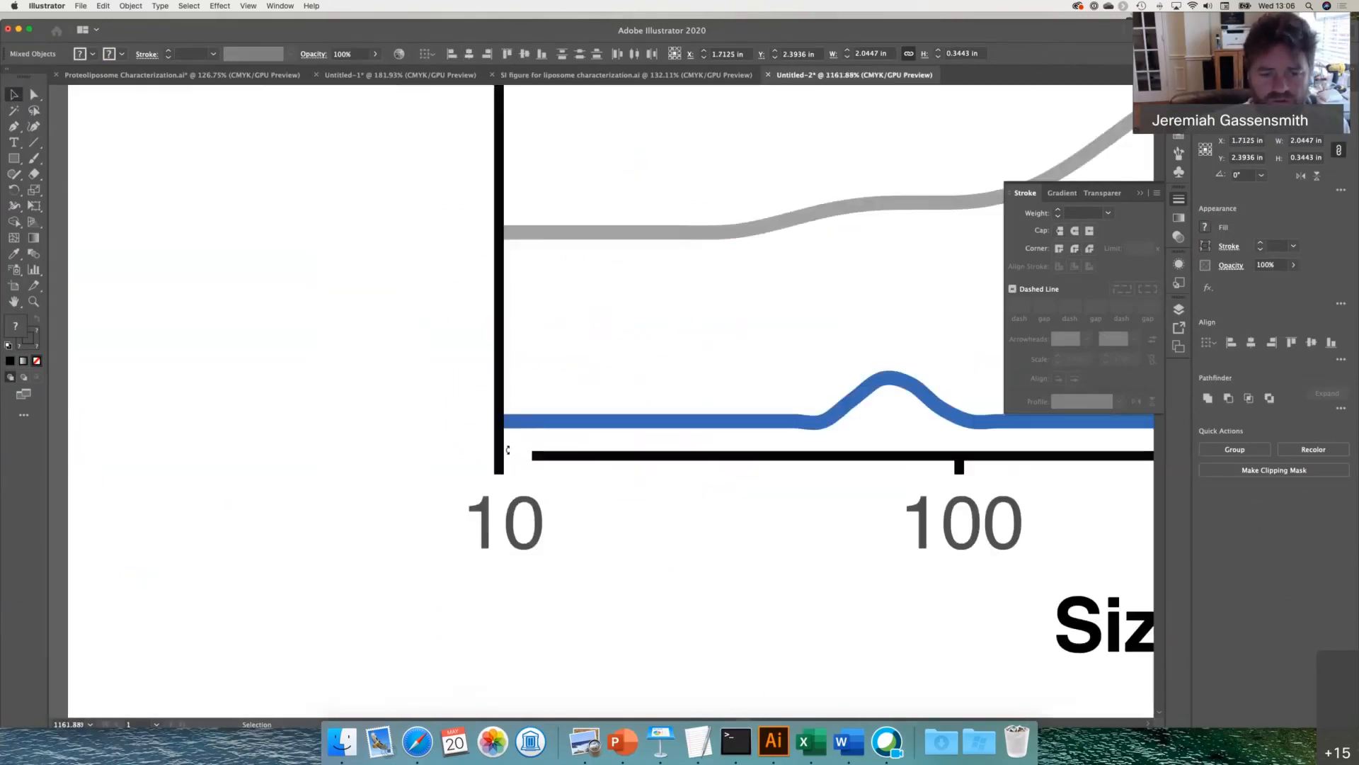
key(Left)
key(Left)
key(Left)
key(Left)
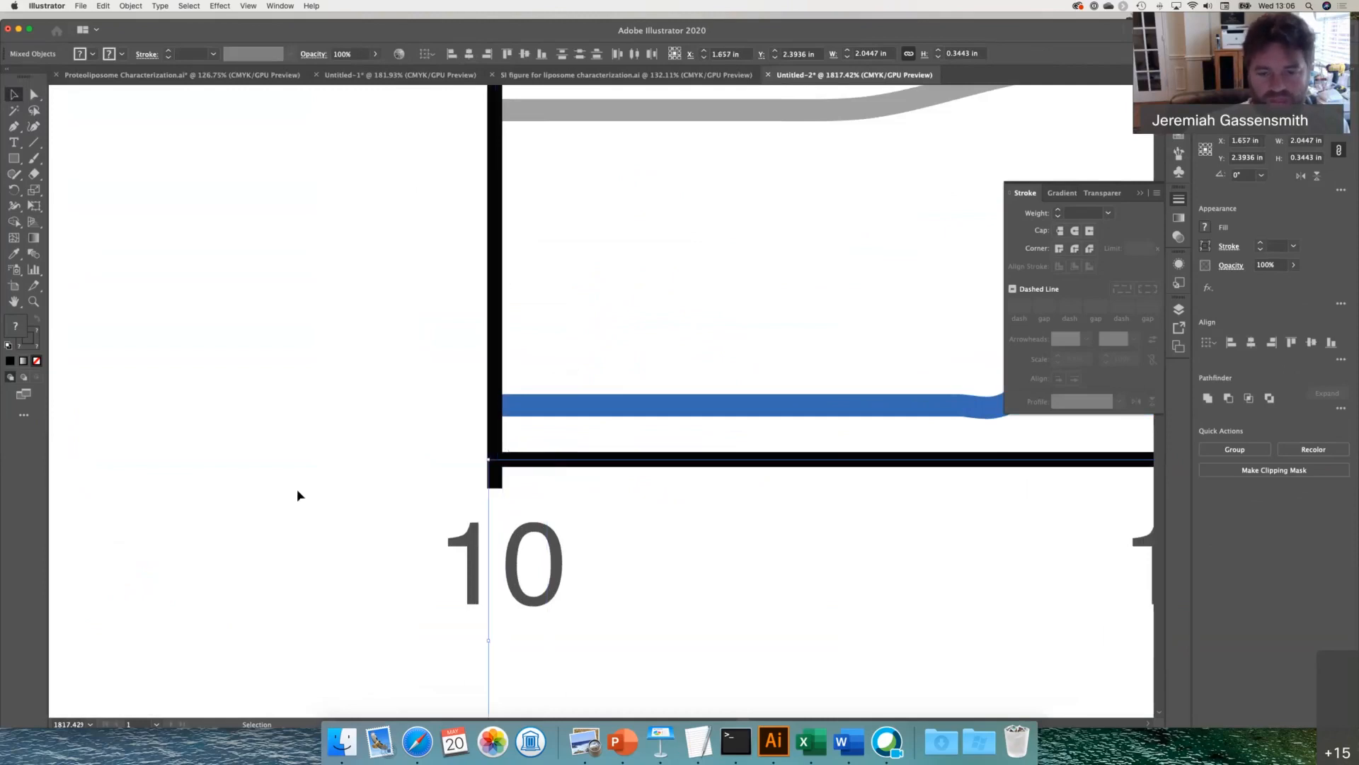
click(297, 490)
- Place a new point text object in the empty area below the chart
scroll(297, 490, down, 5)
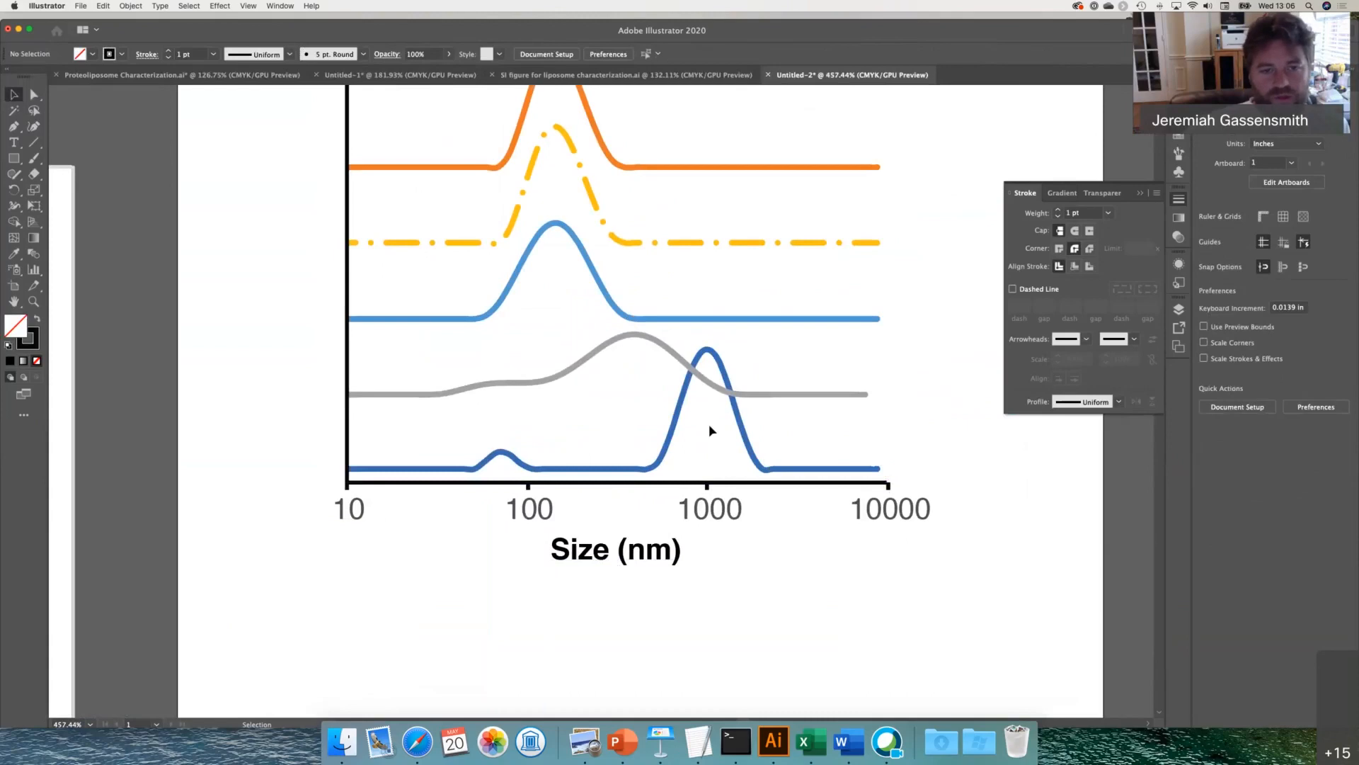
scroll(730, 455, down, 3)
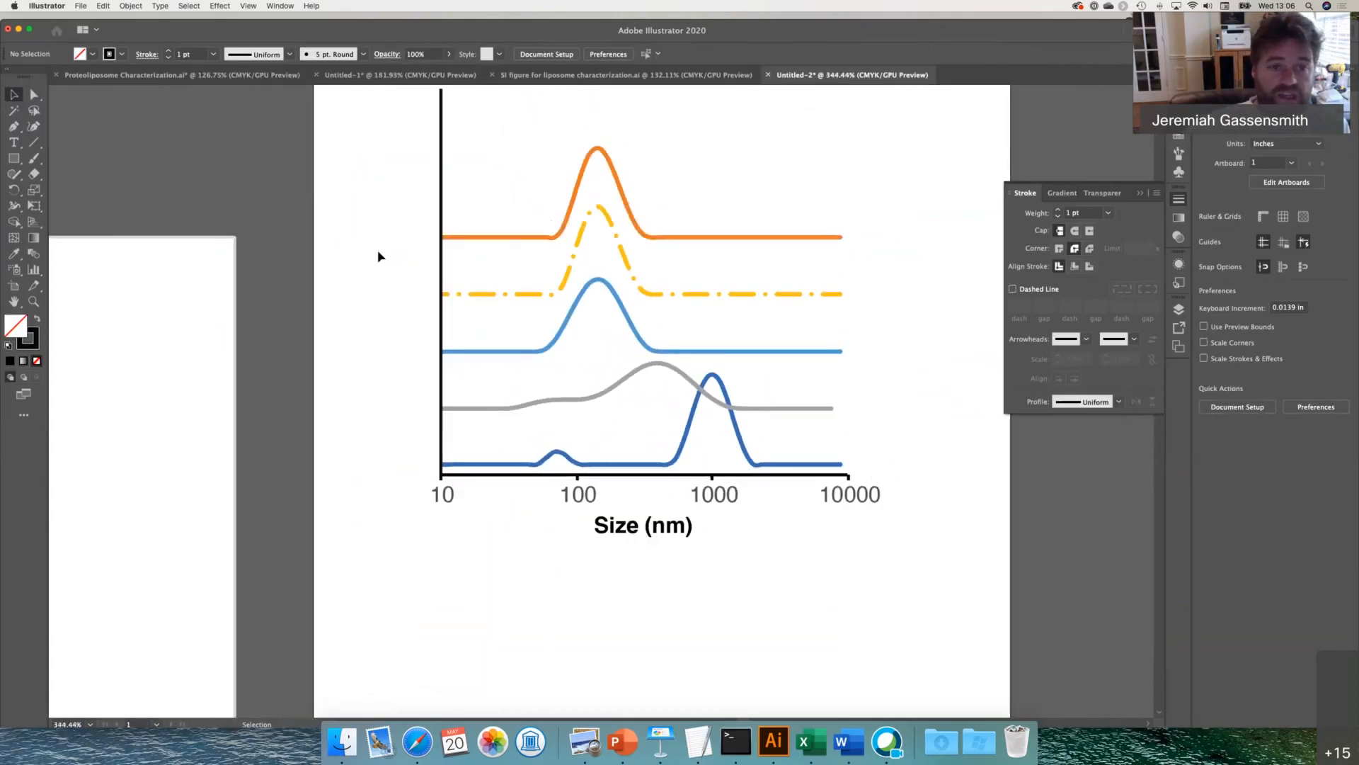
scroll(378, 256, down, 1)
scroll(379, 256, down, 2)
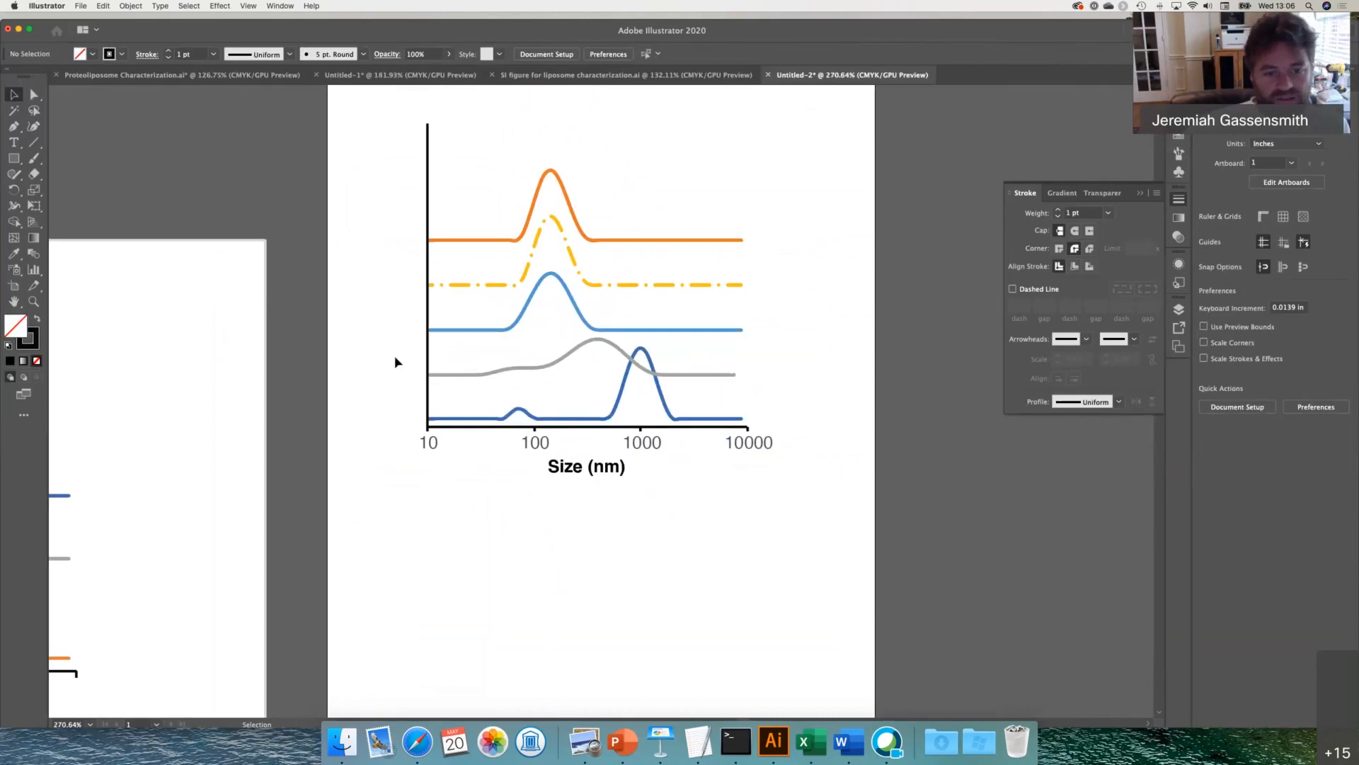
key(t)
click(522, 580)
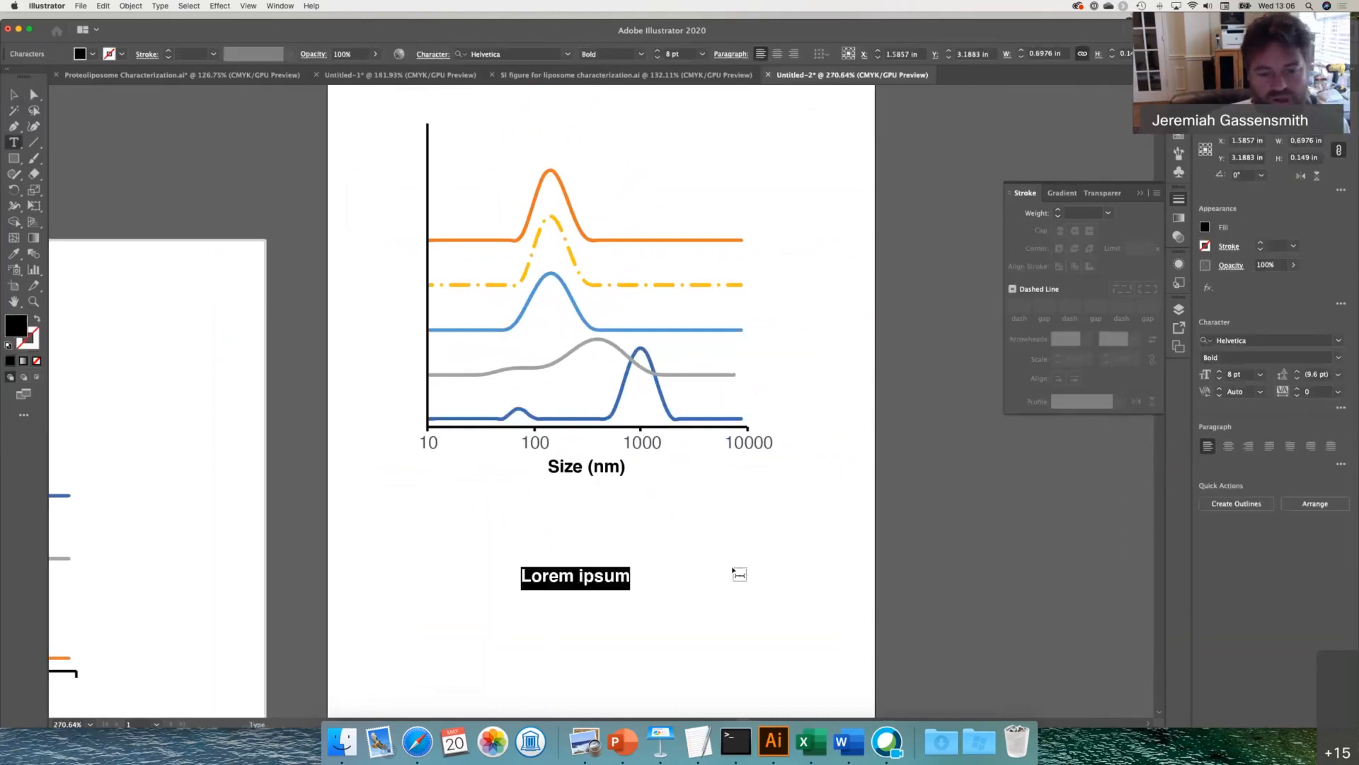
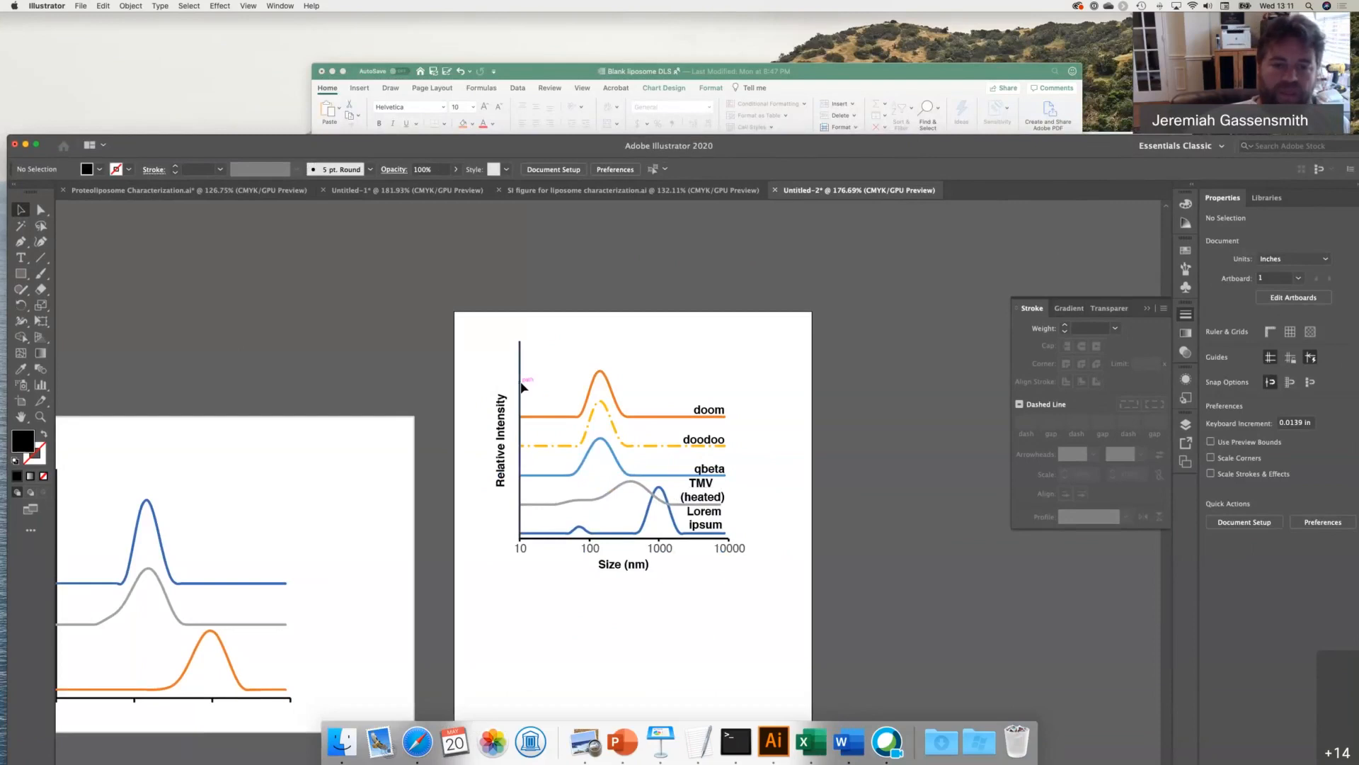
- Shorten the y axis line from above so it ends level with the peak of the orange curve
click(521, 385)
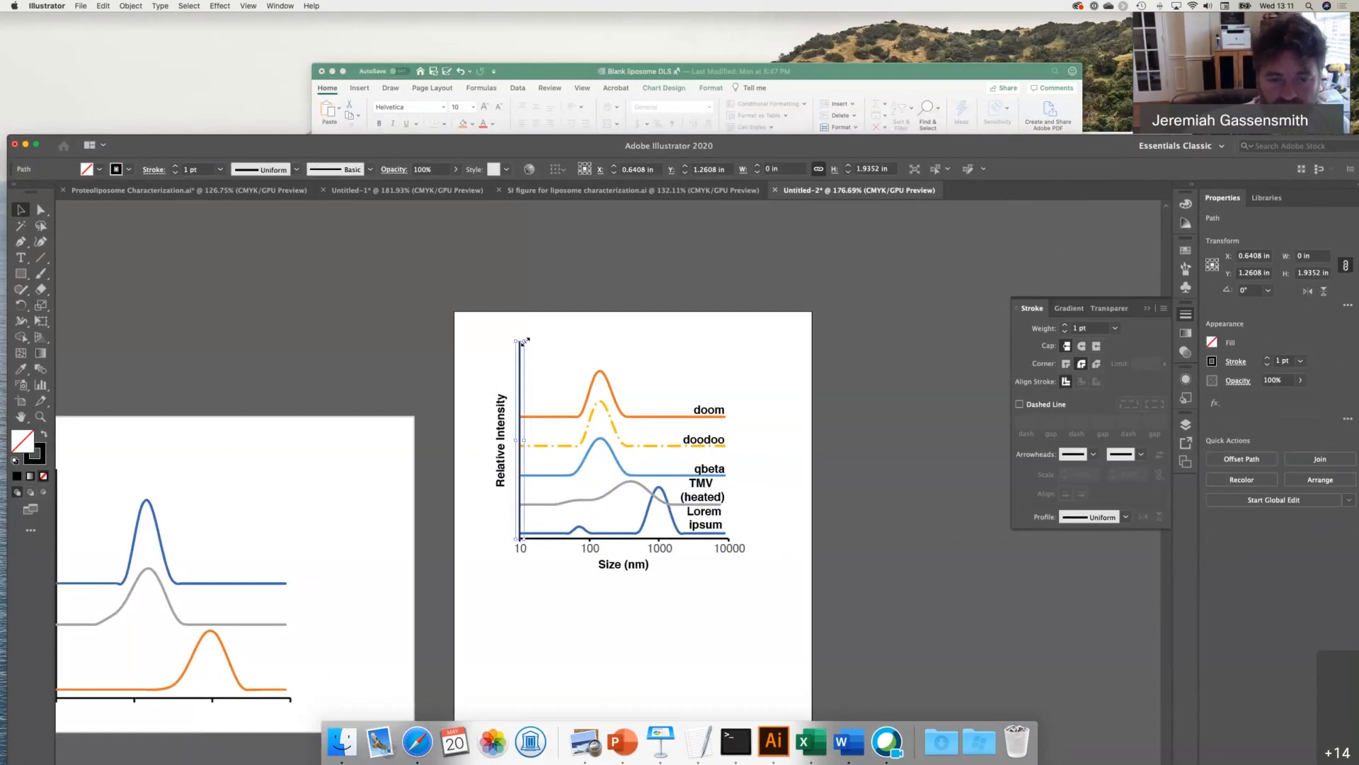
drag(524, 341, 527, 370)
click(546, 352)
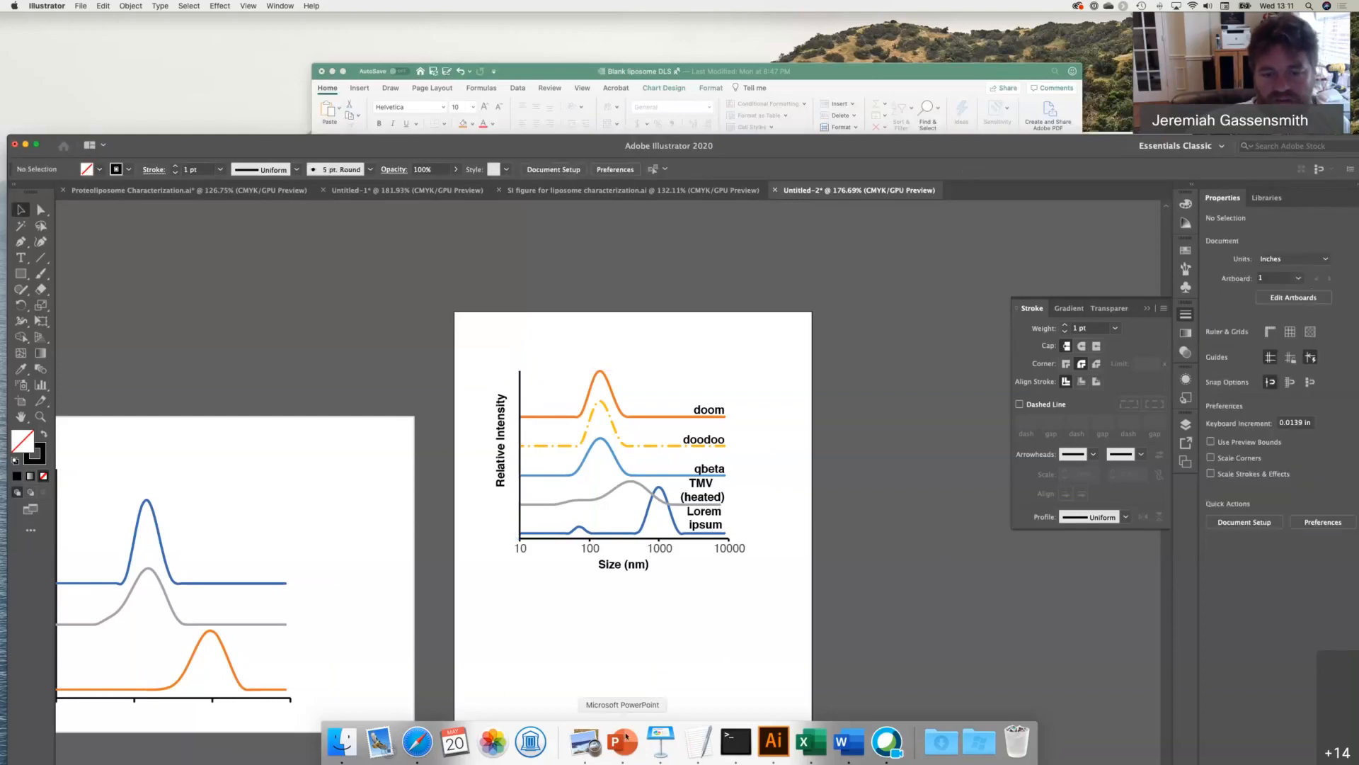
- Move the entire chart to the artboard's upper left corner and scale it proportionally to about 3.35 in wide
drag(474, 354, 746, 562)
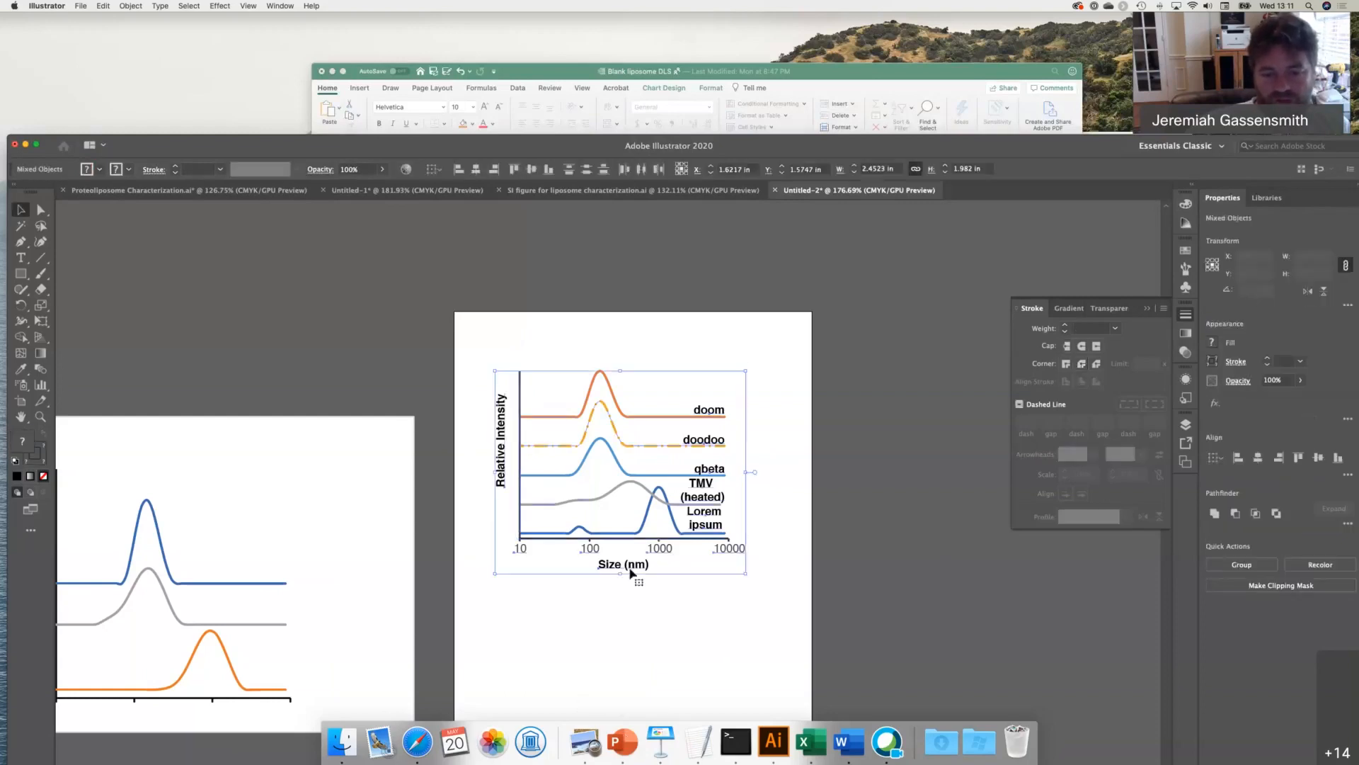
drag(630, 566, 600, 520)
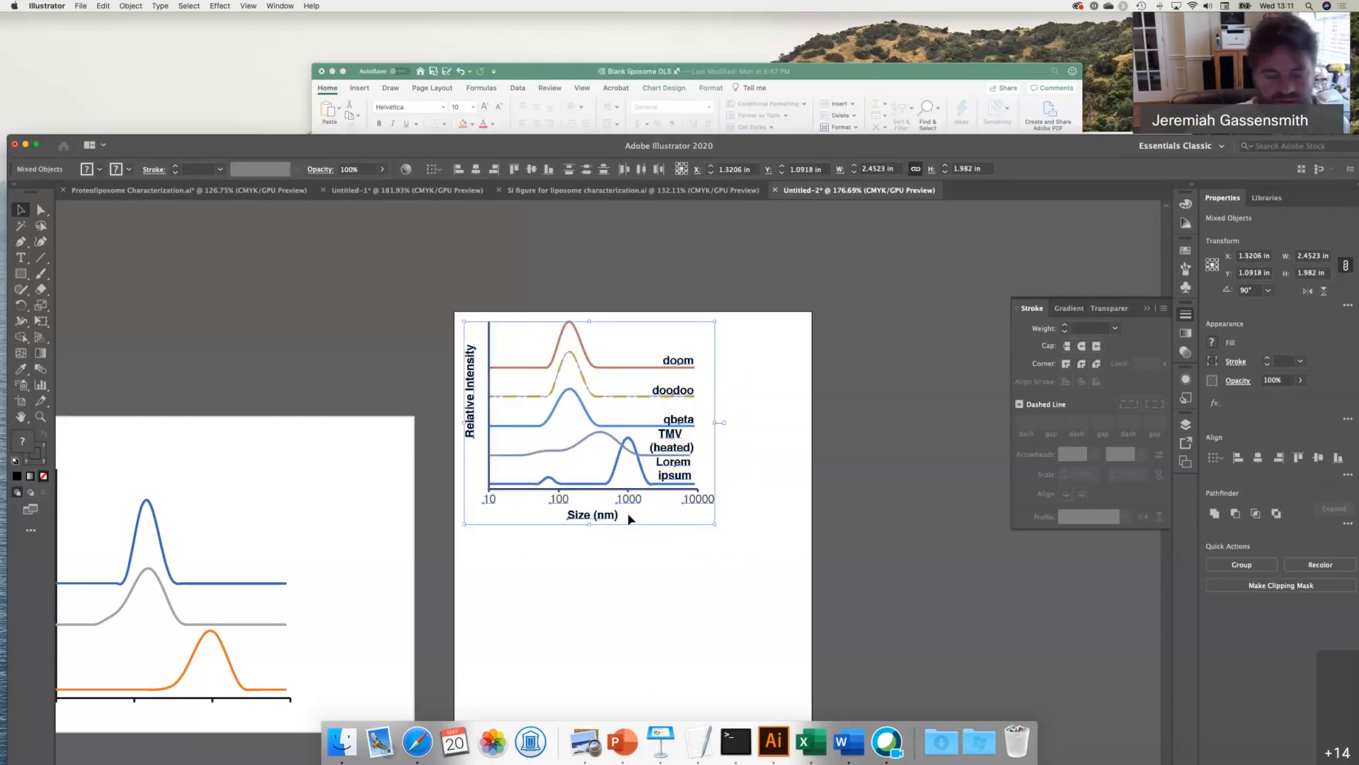
scroll(719, 538, up, 2)
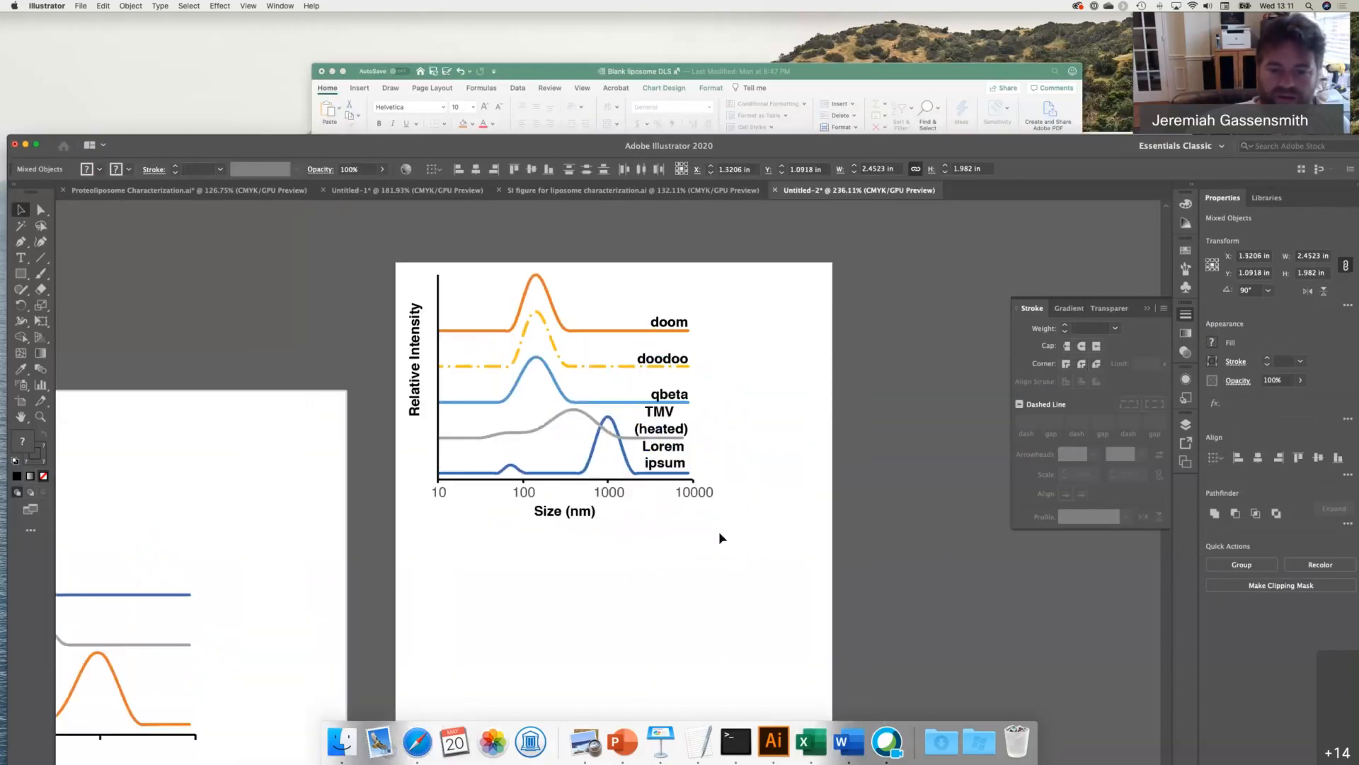
scroll(720, 538, down, 1)
drag(715, 525, 854, 618)
click(735, 629)
scroll(735, 629, down, 1)
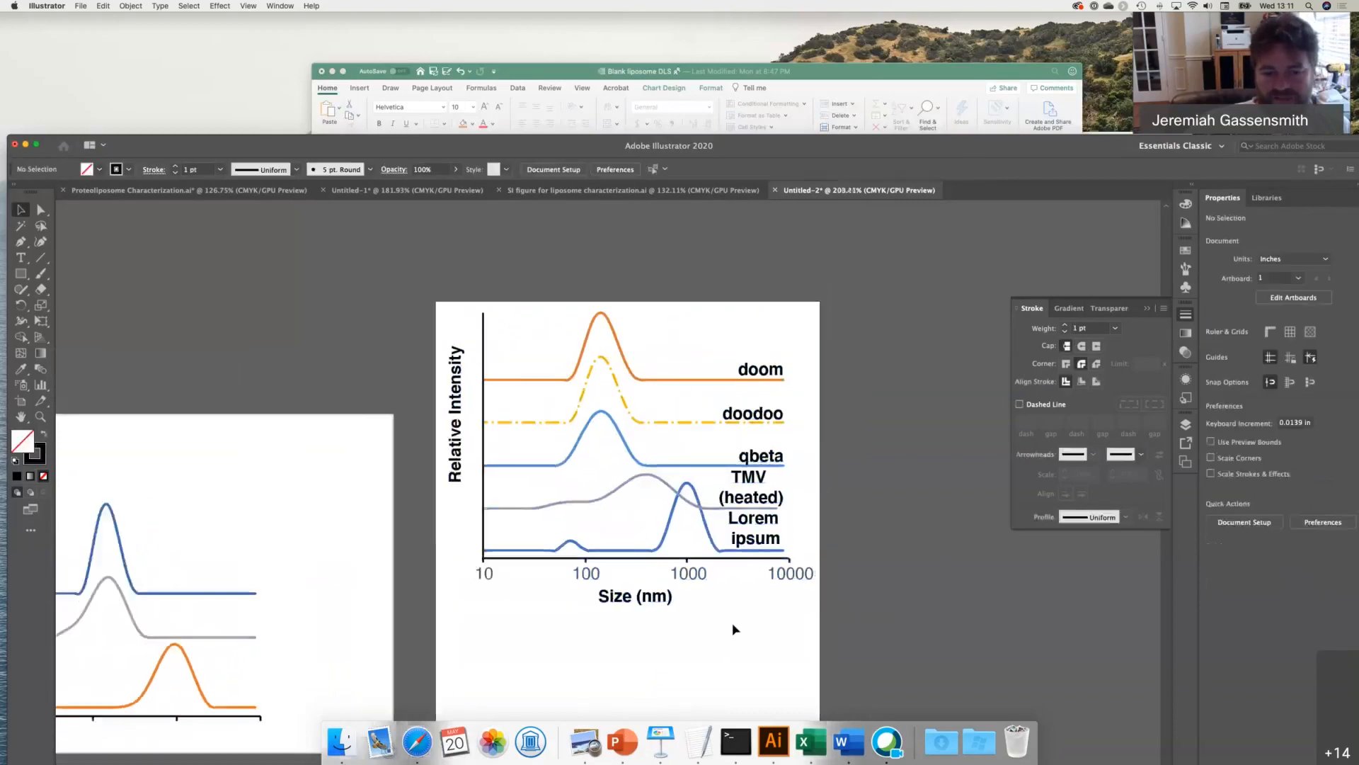
- Select all text objects of the enlarged chart and reset their font size to 8 pt
scroll(732, 622, down, 3)
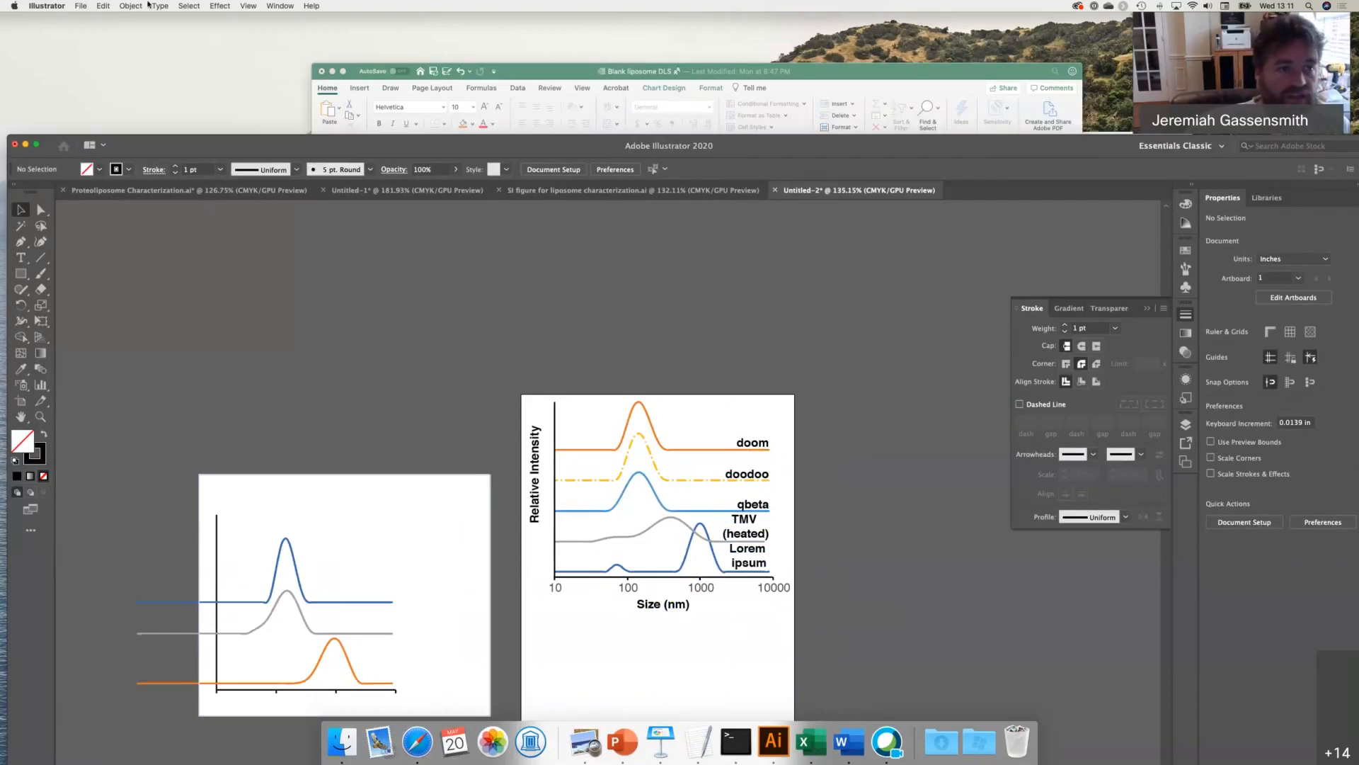
click(189, 6)
mouse_move(239, 114)
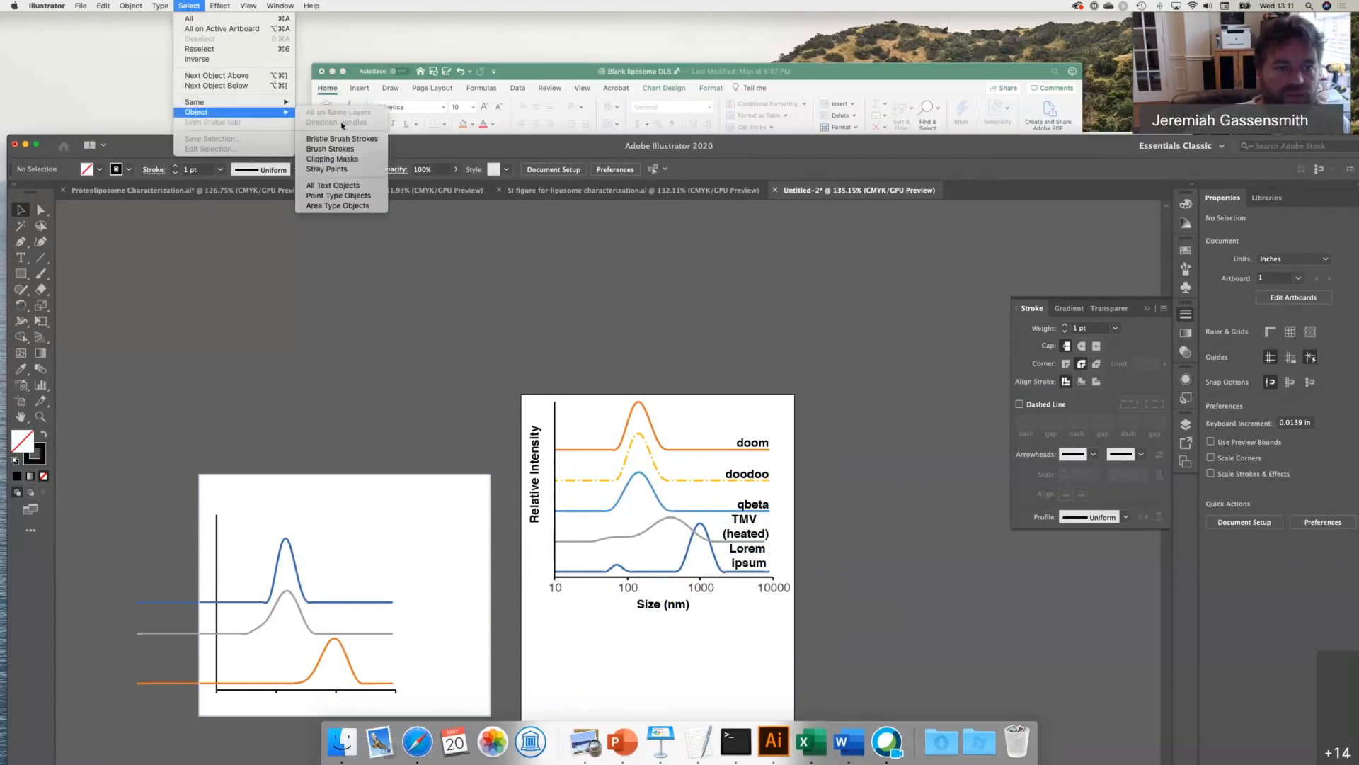
click(356, 187)
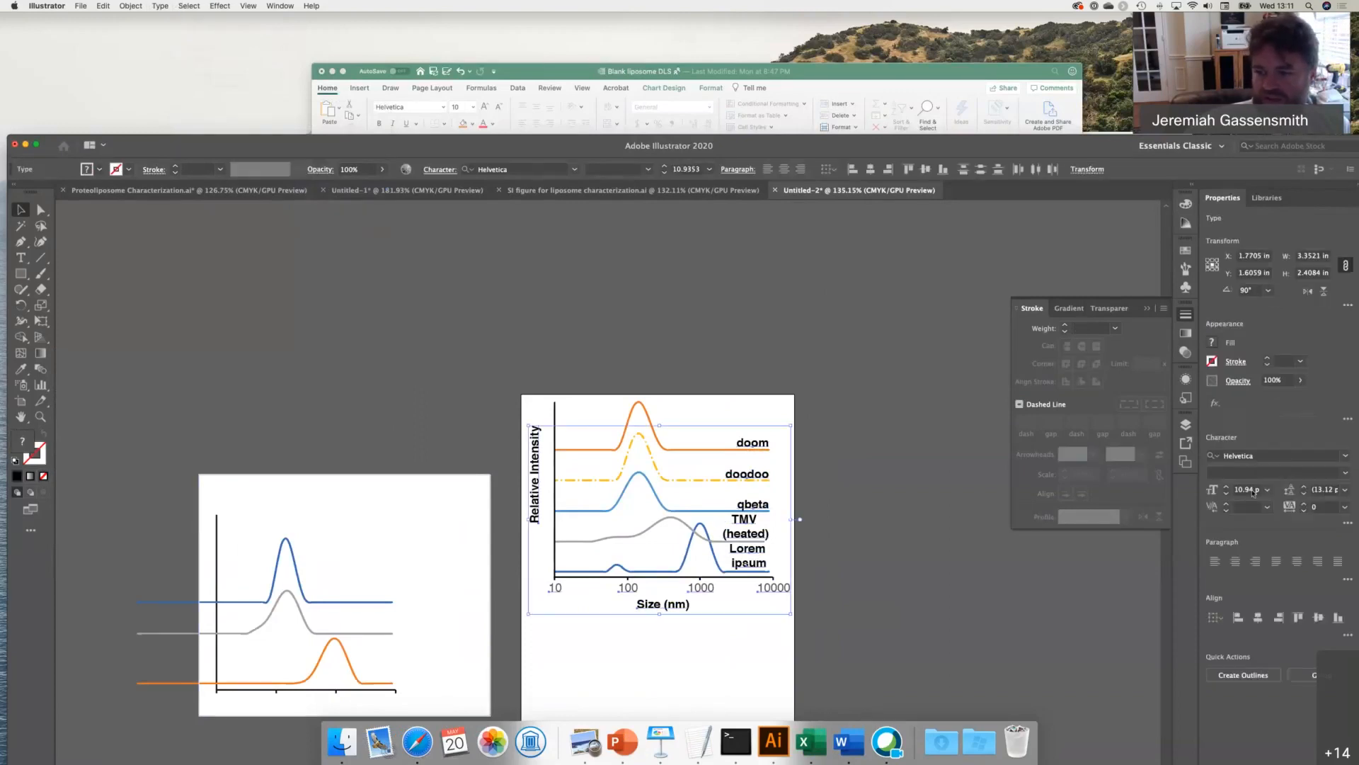
click(1248, 489)
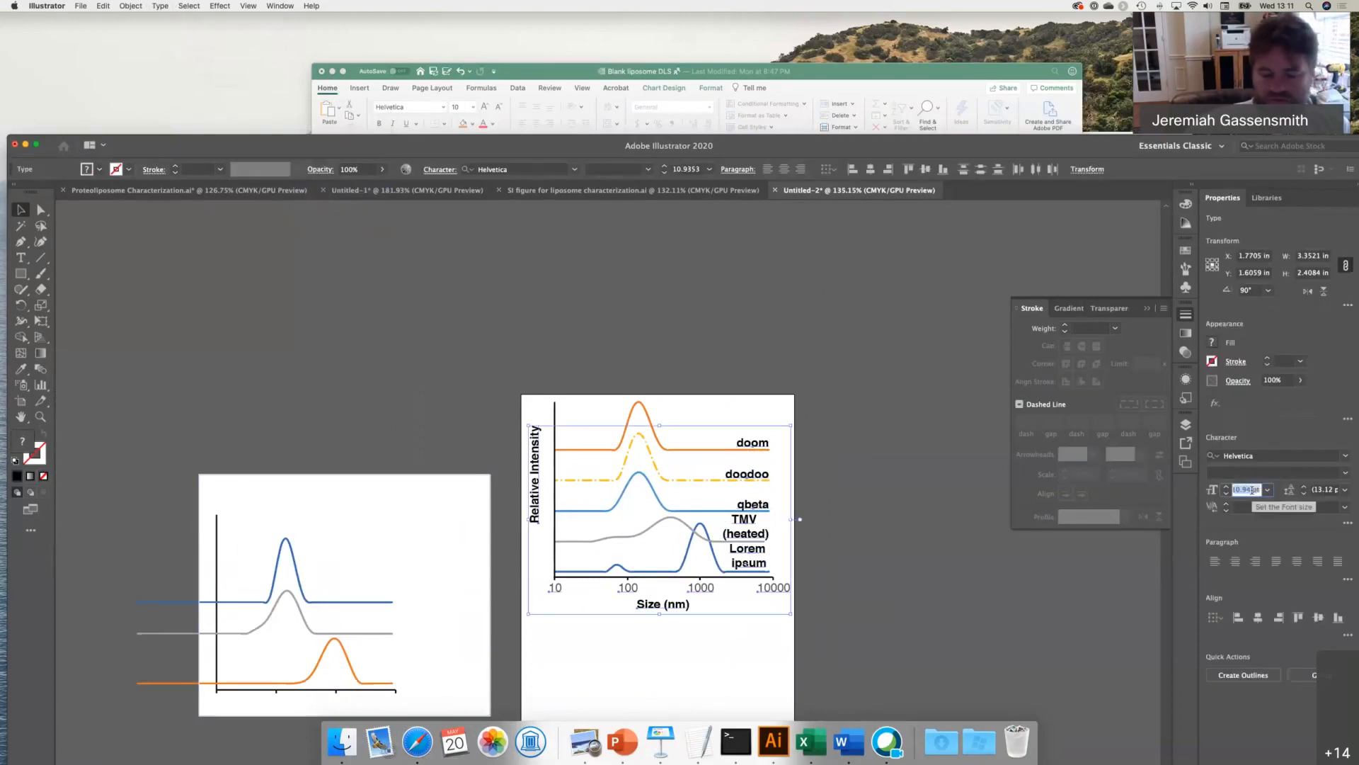
text(8)
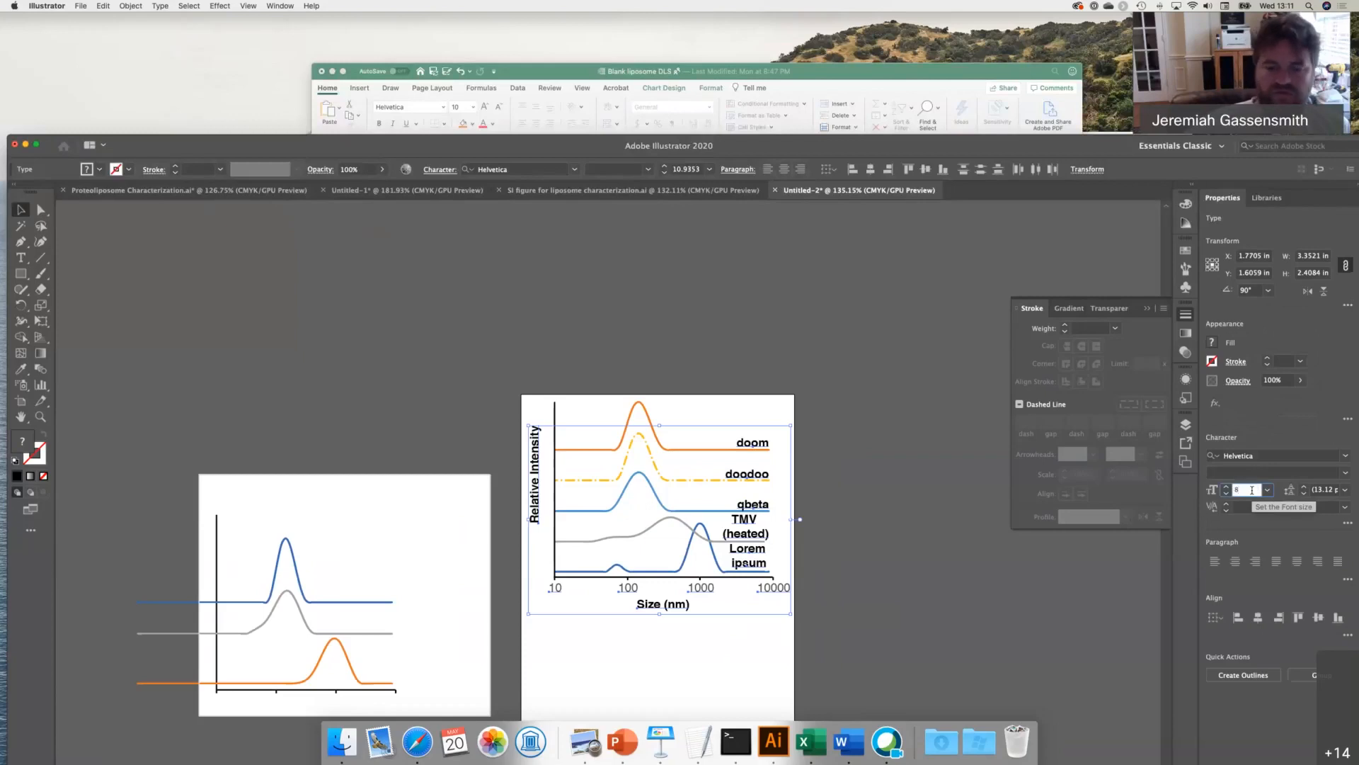
key(Return)
click(723, 659)
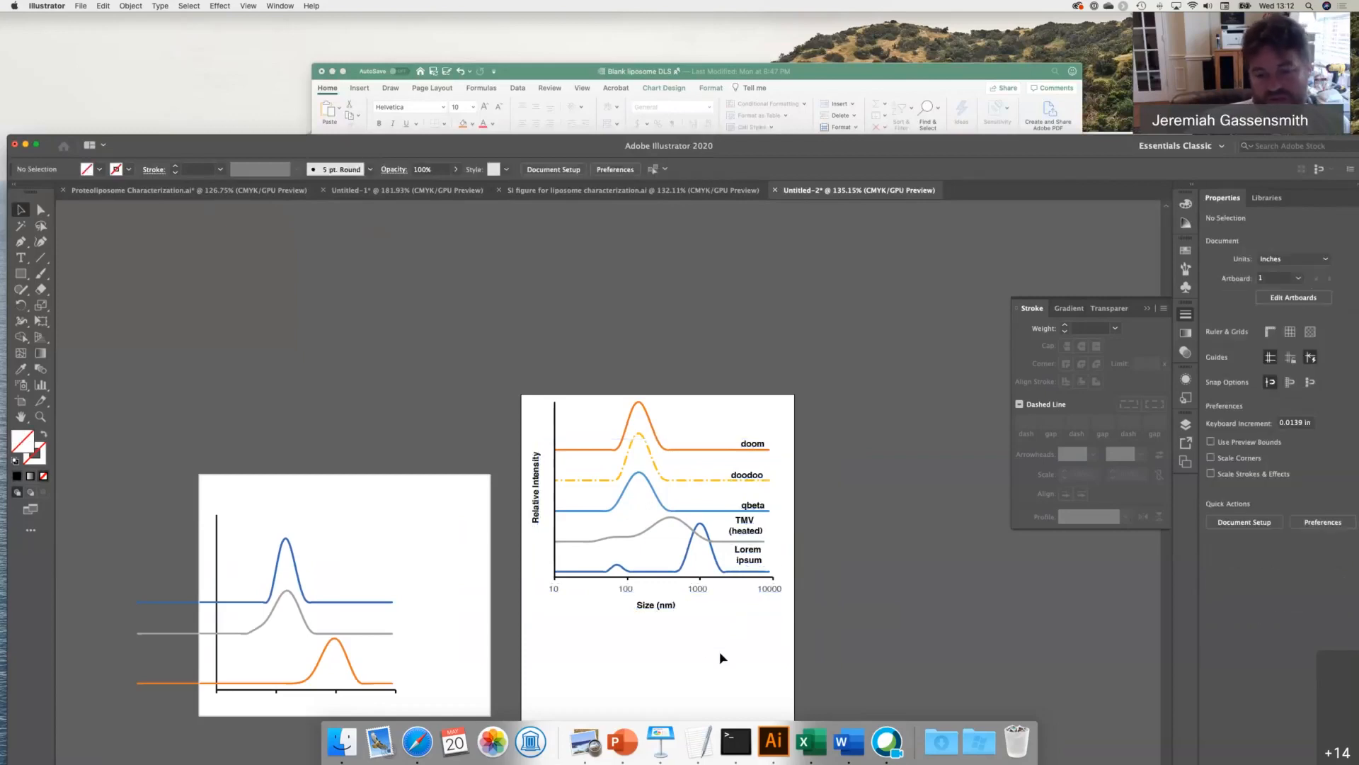
- Nudge the four x axis number labels up about 0.04 in, closer to the axis line
scroll(722, 658, up, 2)
drag(511, 586, 795, 576)
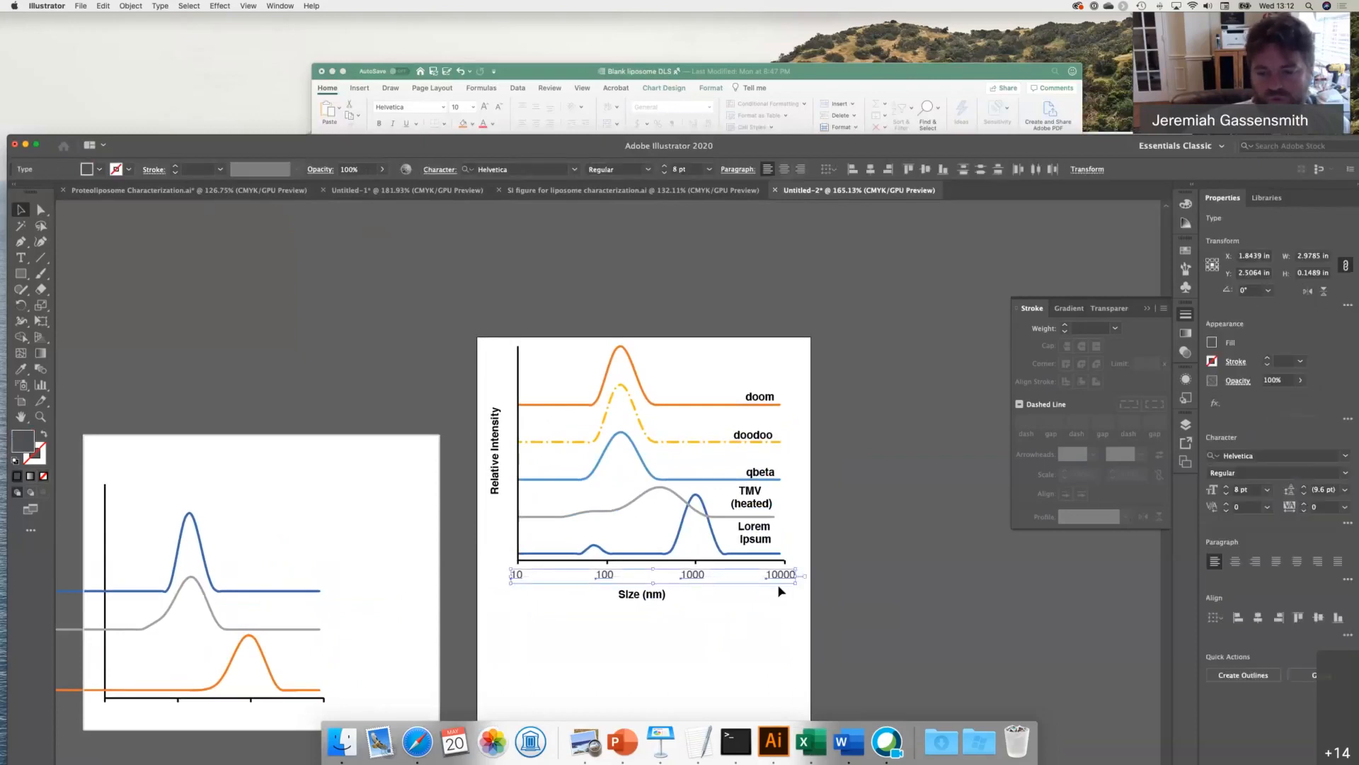
key(Up)
key(Up)
key(Up)
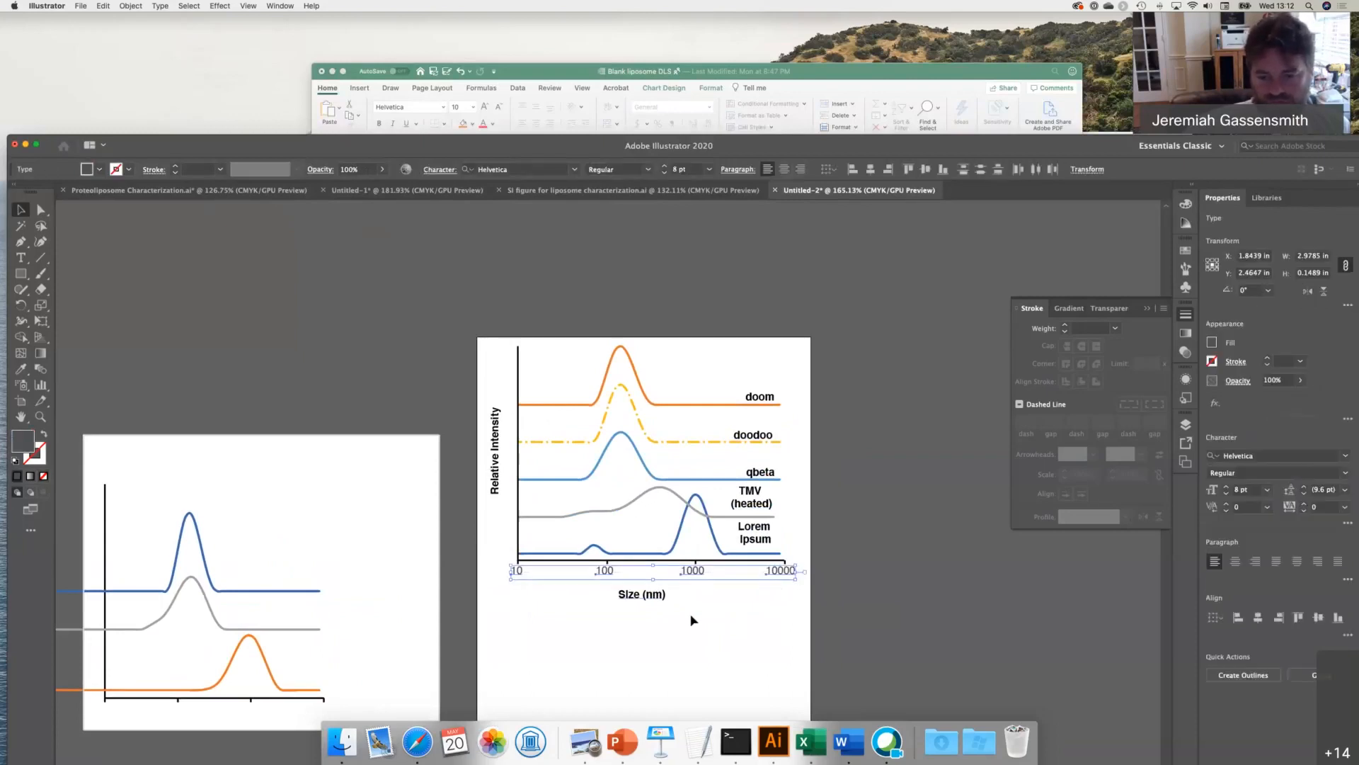
- Move the "Size (nm)" title up, close beneath the x axis number labels
click(765, 602)
drag(652, 592, 656, 584)
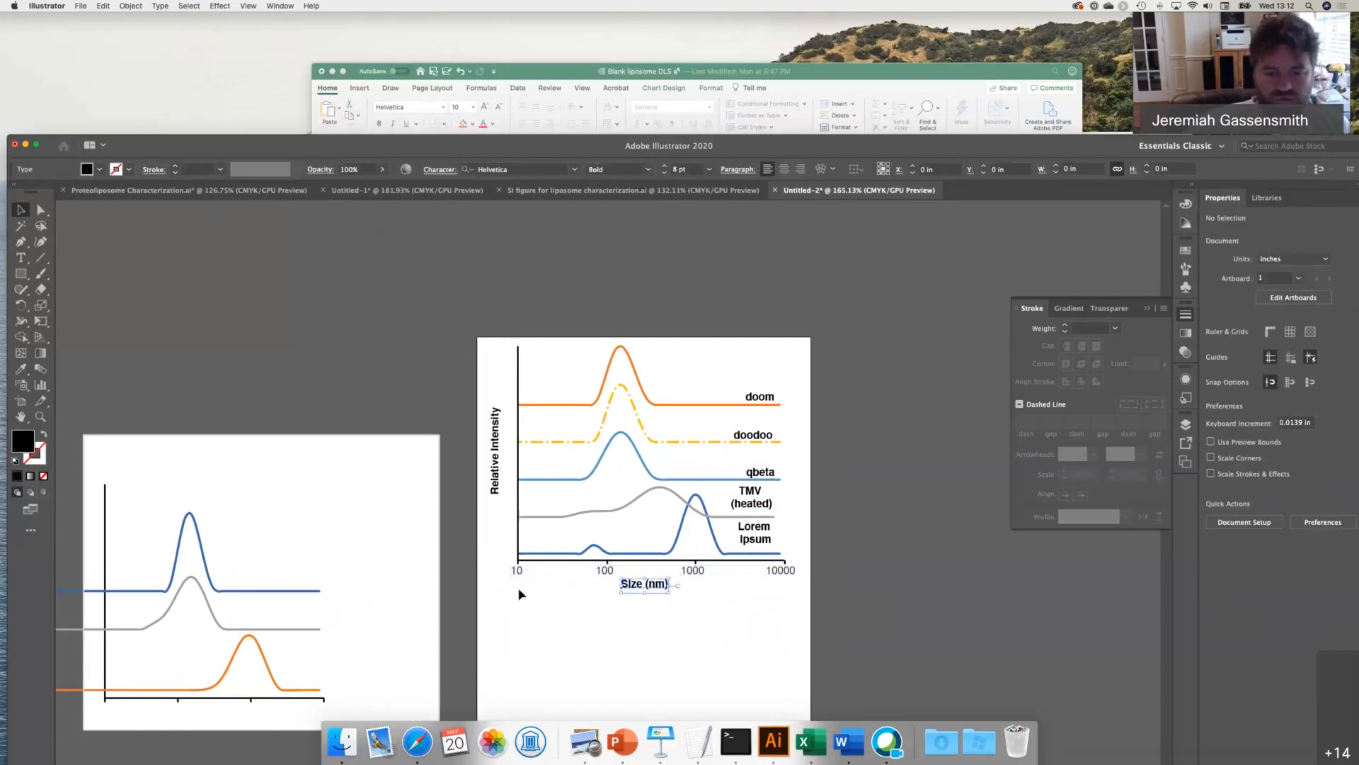
click(776, 635)
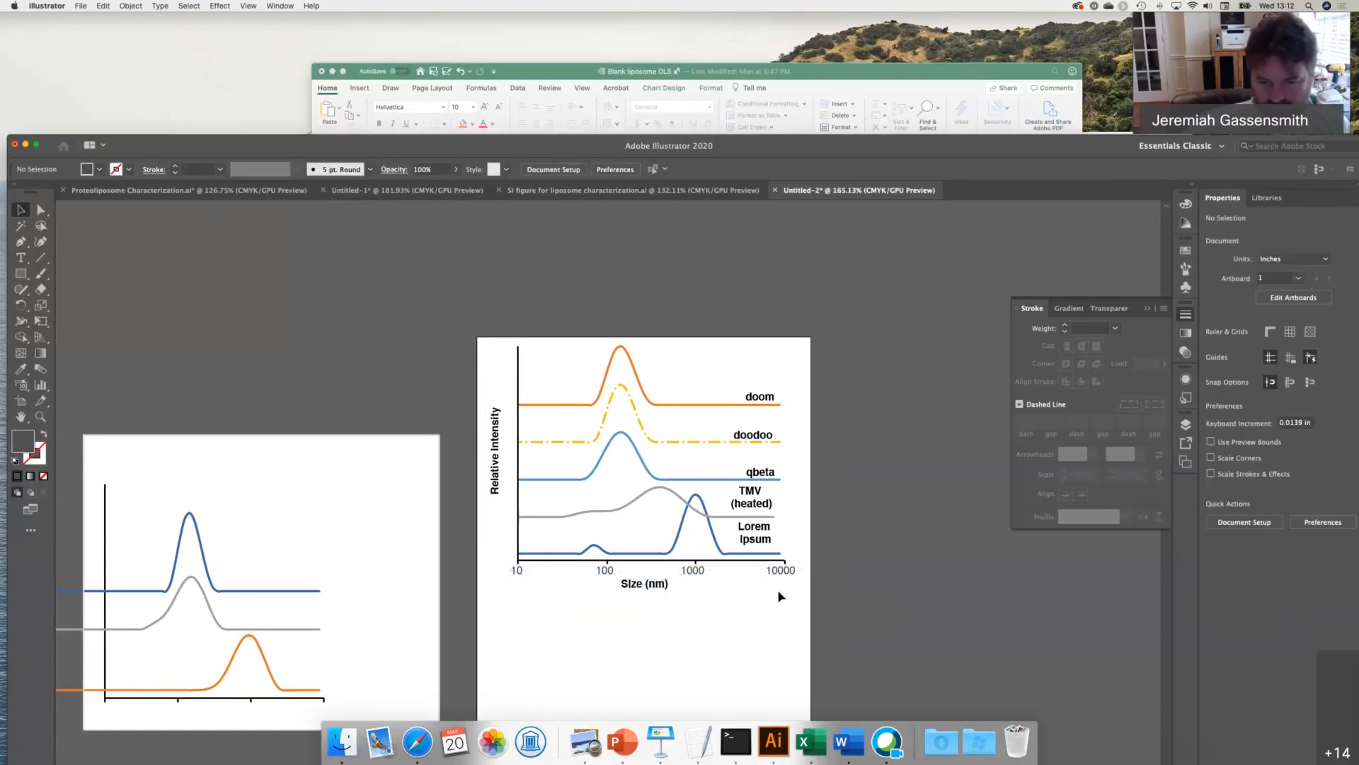
- Nudge the "10000" label about 0.06 in right and 0.014 in up, centring it under the last x axis tick
scroll(783, 593, up, 3)
scroll(784, 592, up, 3)
click(794, 546)
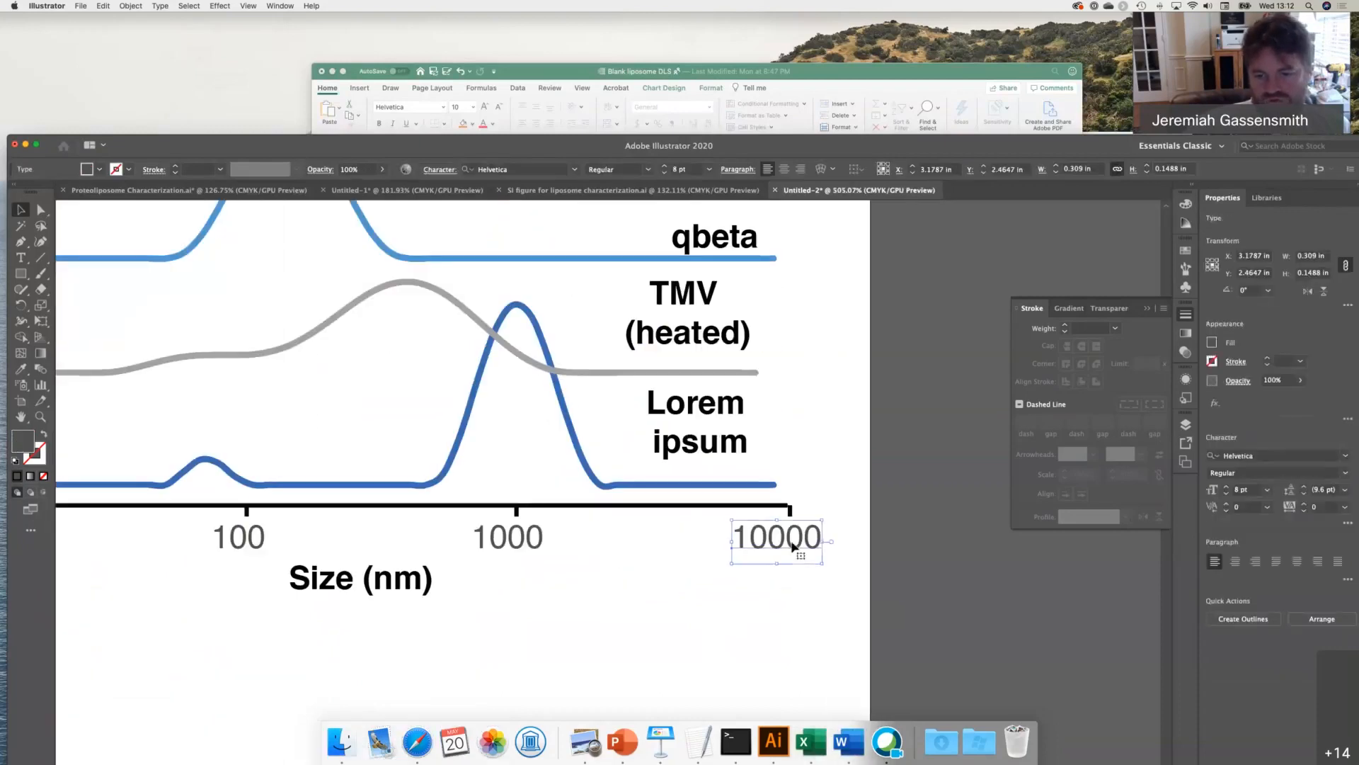
key(Right)
key(Right)
key(Right)
key(Right)
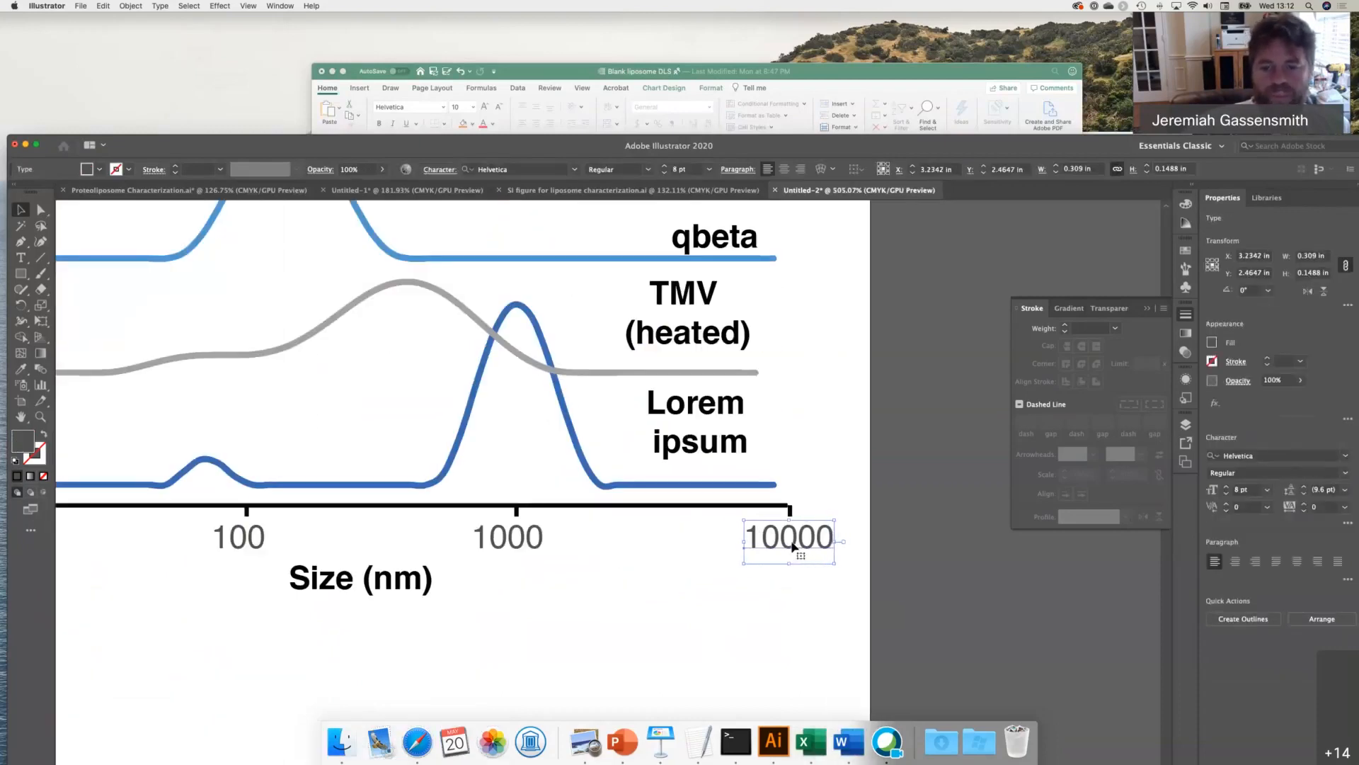
key(Up)
- Nudge the "10" label about 0.014 in right and 0.014 in up, centring it under the first x axis tick
scroll(793, 546, left, 6)
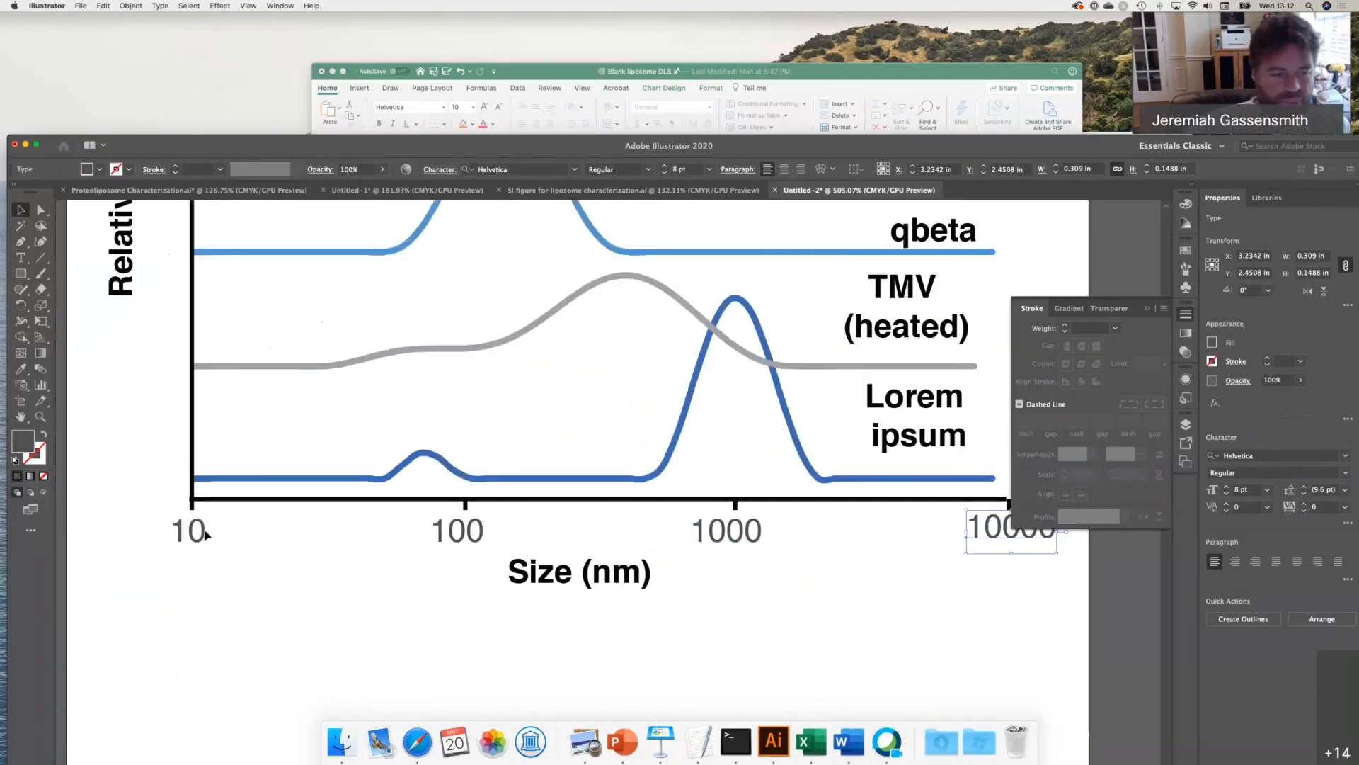
click(196, 529)
key(Right)
key(Up)
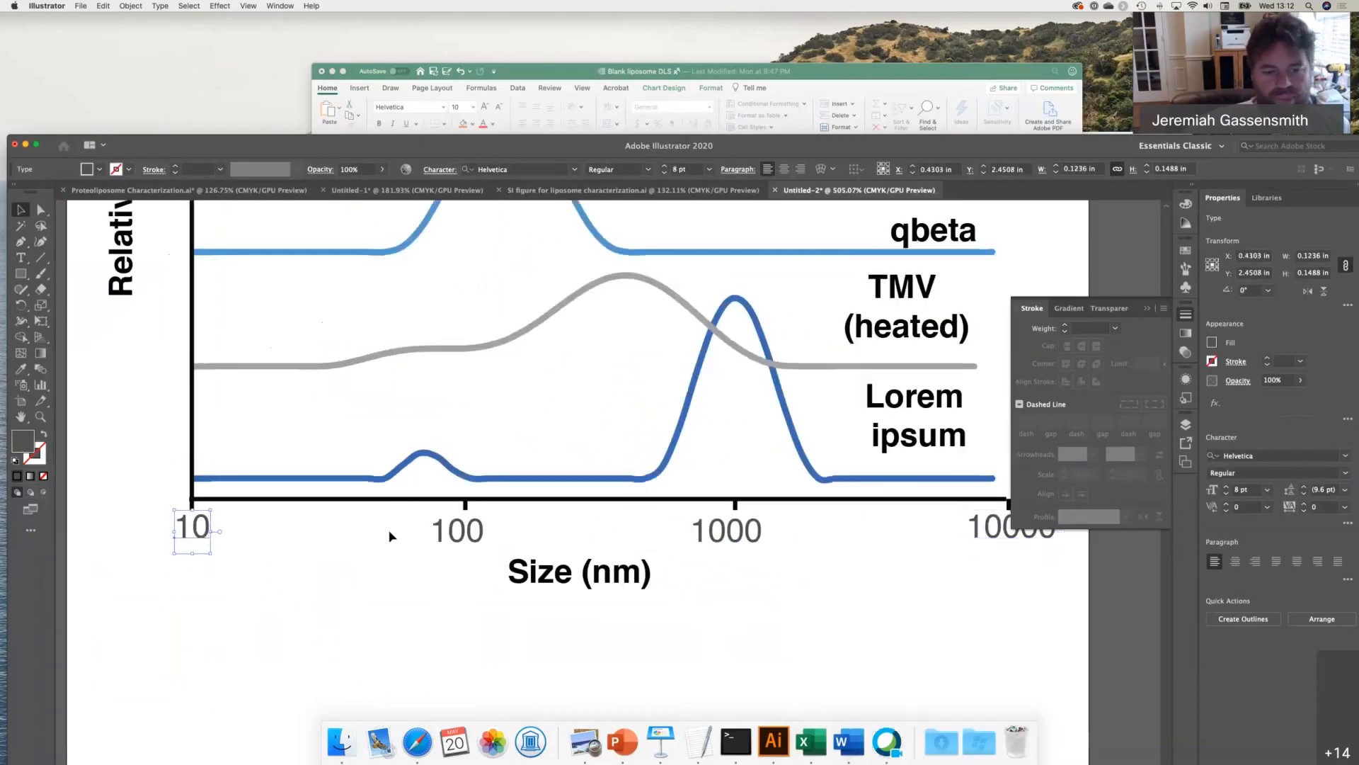
- Select the four x axis number labels and distribute them evenly in the horizontal direction by their centres
shift+click(456, 531)
shift+click(729, 531)
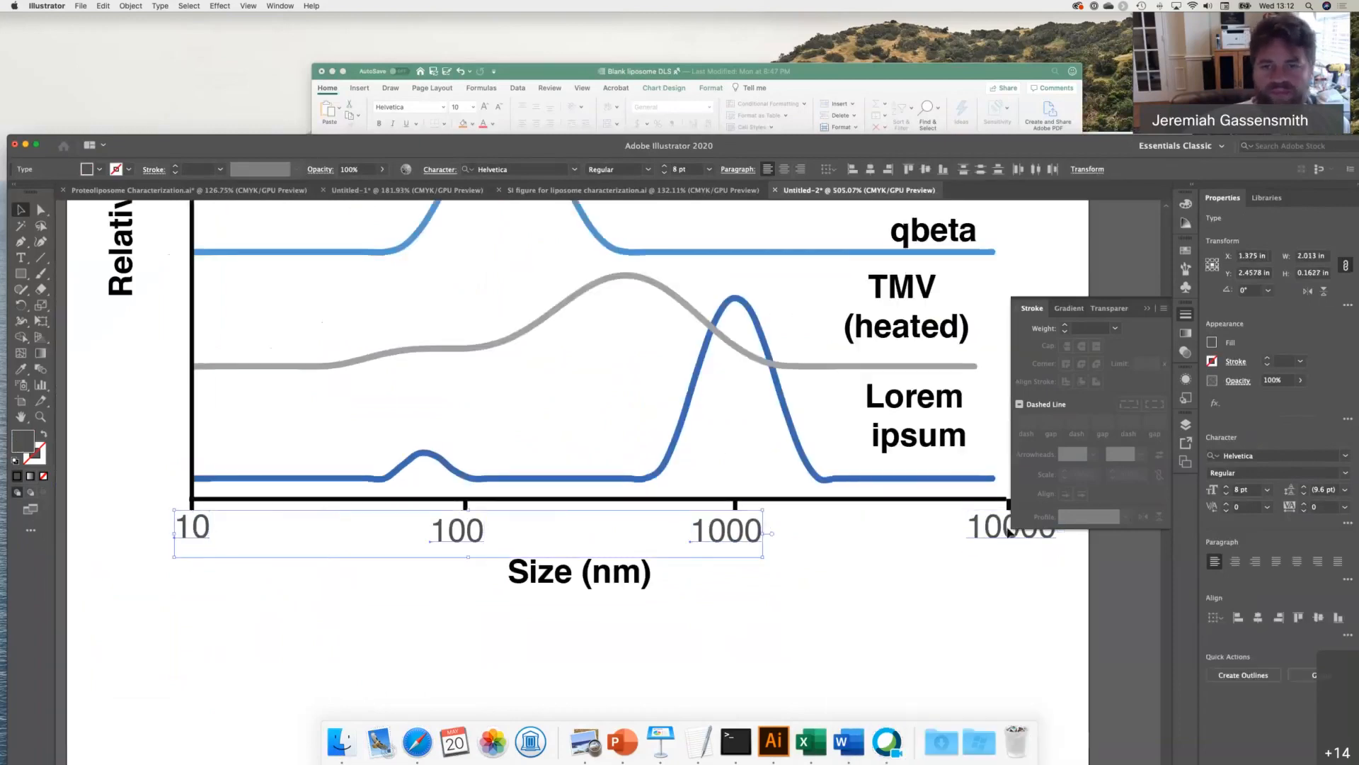
shift+click(1009, 532)
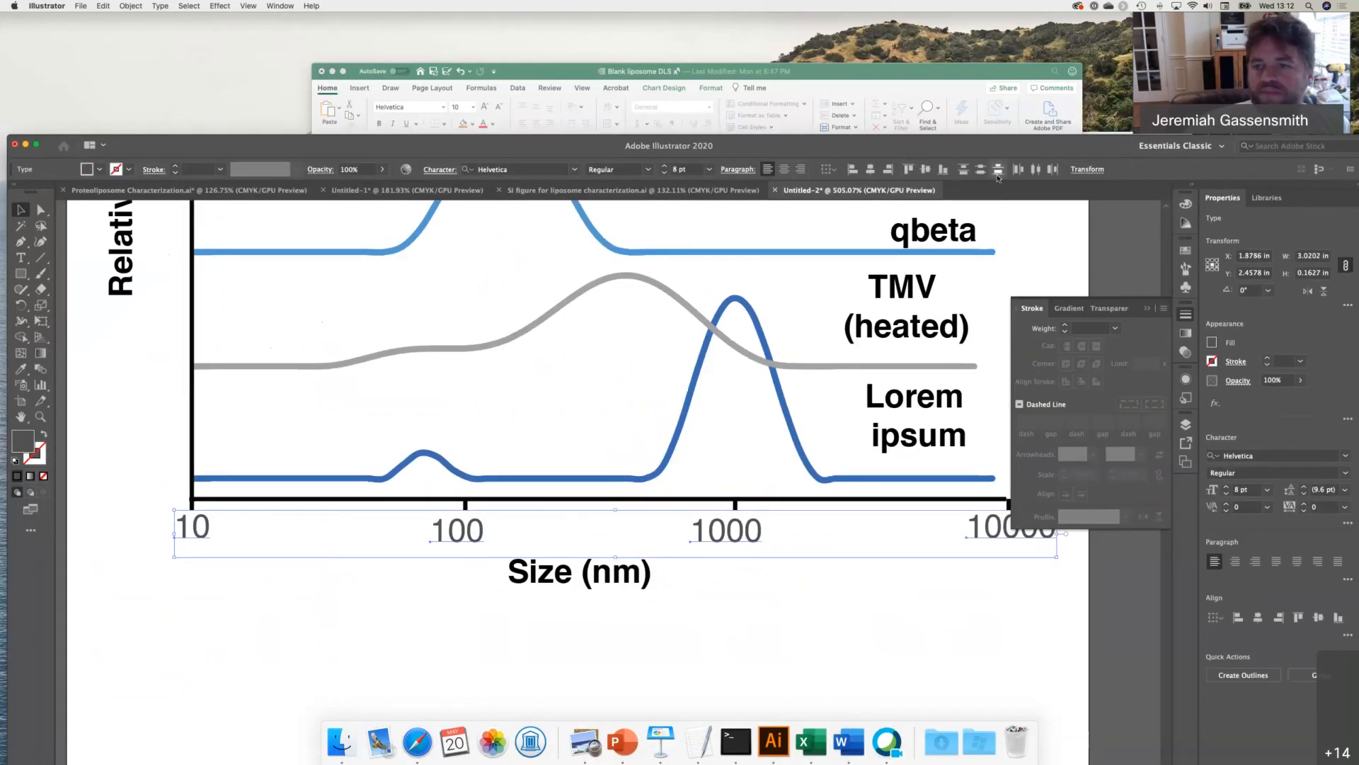
click(1035, 170)
- Centre the "Size (nm)" title horizontally on the x axis line
click(608, 610)
click(609, 575)
shift+click(608, 500)
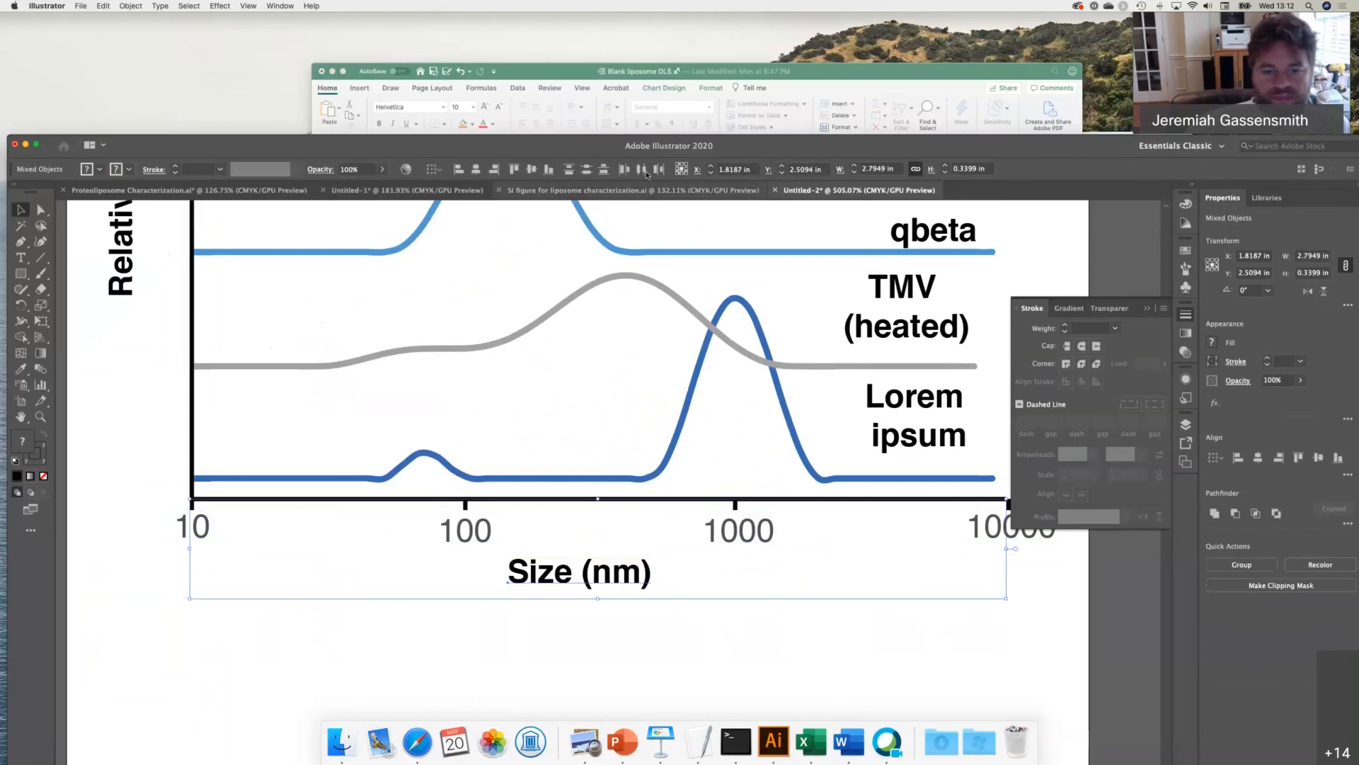
click(476, 169)
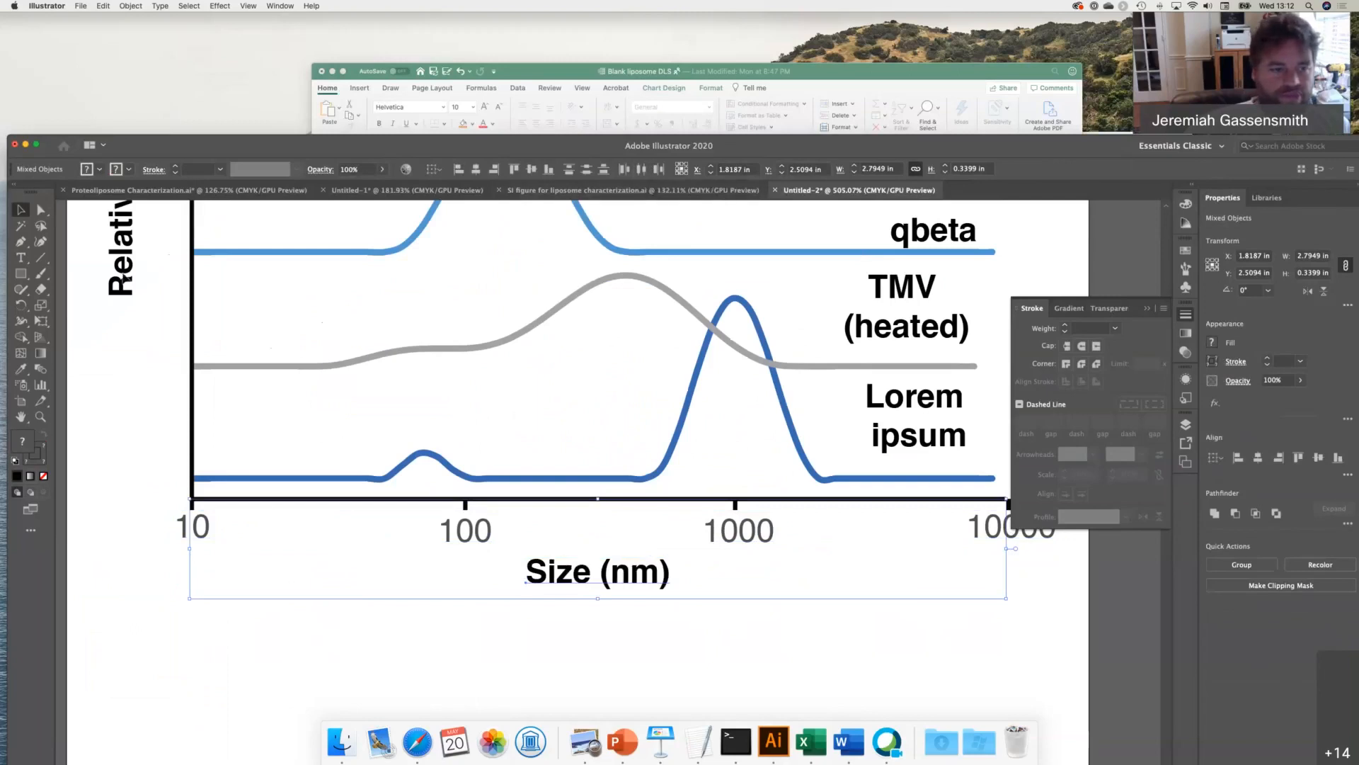
- Centre the "Relative Intensity" title vertically along the y axis line
click(122, 280)
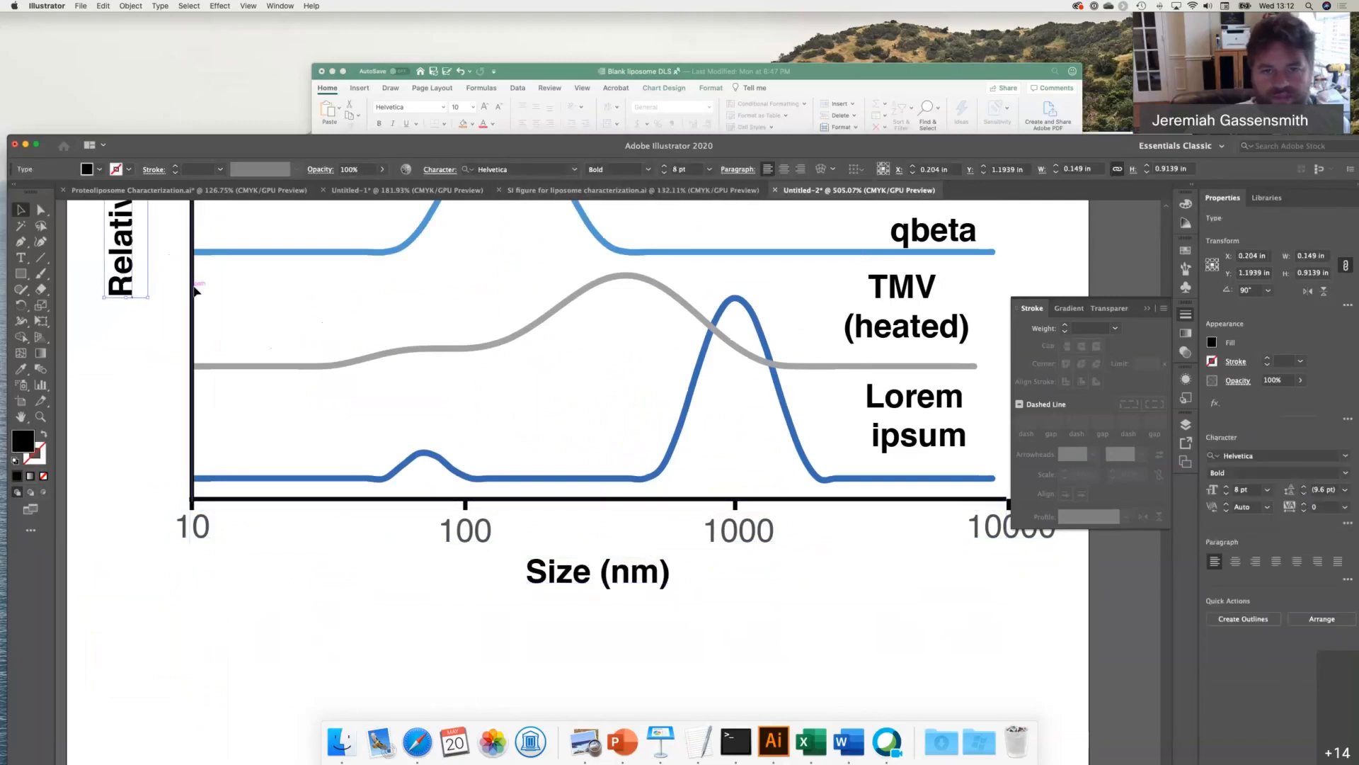
shift+click(193, 286)
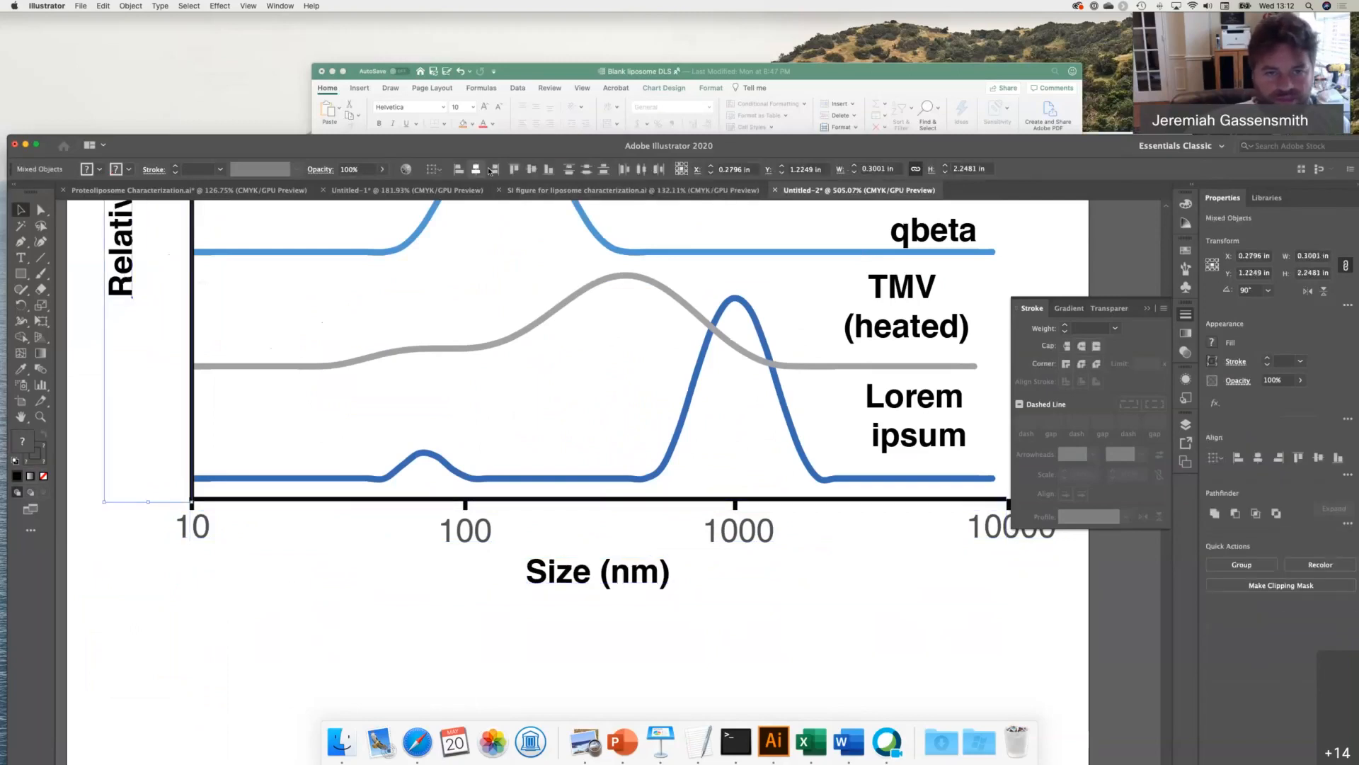
click(448, 317)
- Select the five curve labels and align them by their right edges
scroll(447, 317, down, 4)
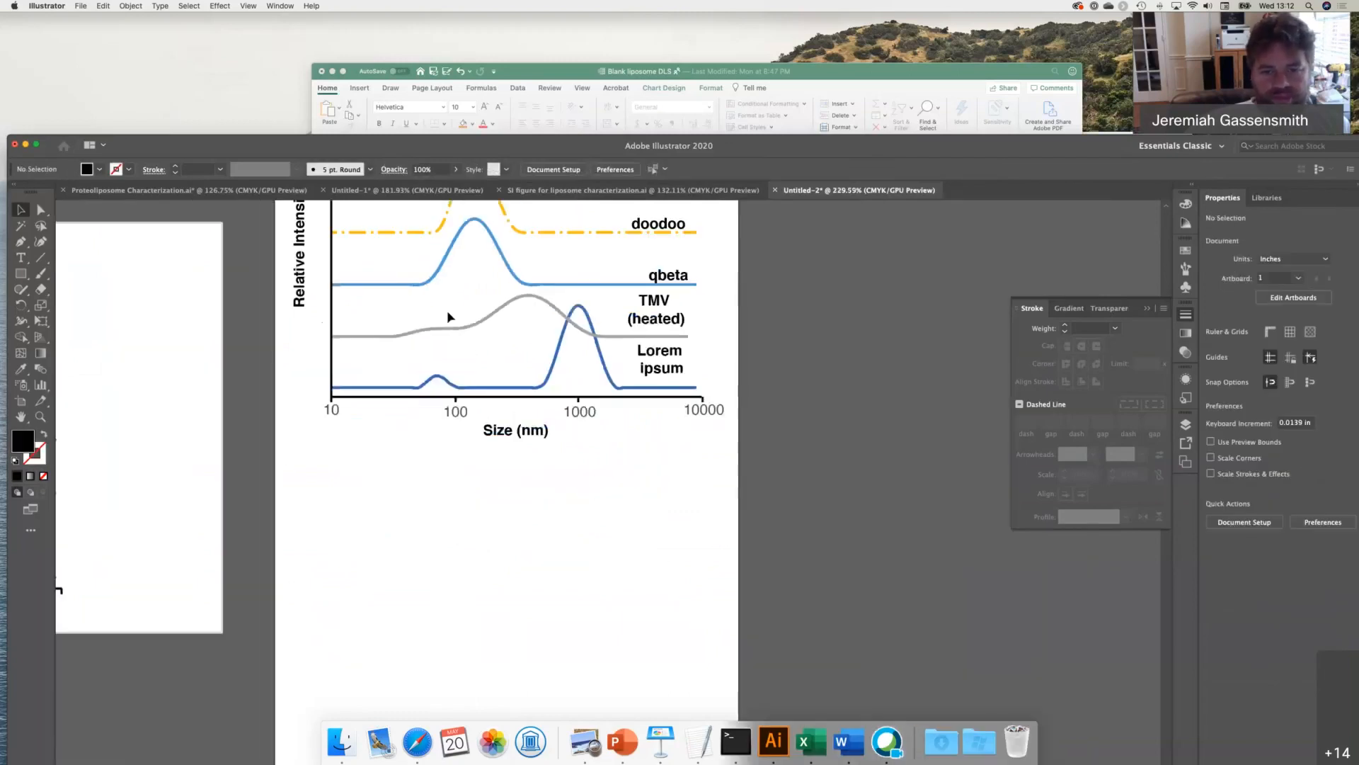
scroll(447, 317, up, 3)
click(636, 455)
shift+click(629, 409)
shift+click(635, 369)
shift+click(632, 317)
shift+click(636, 269)
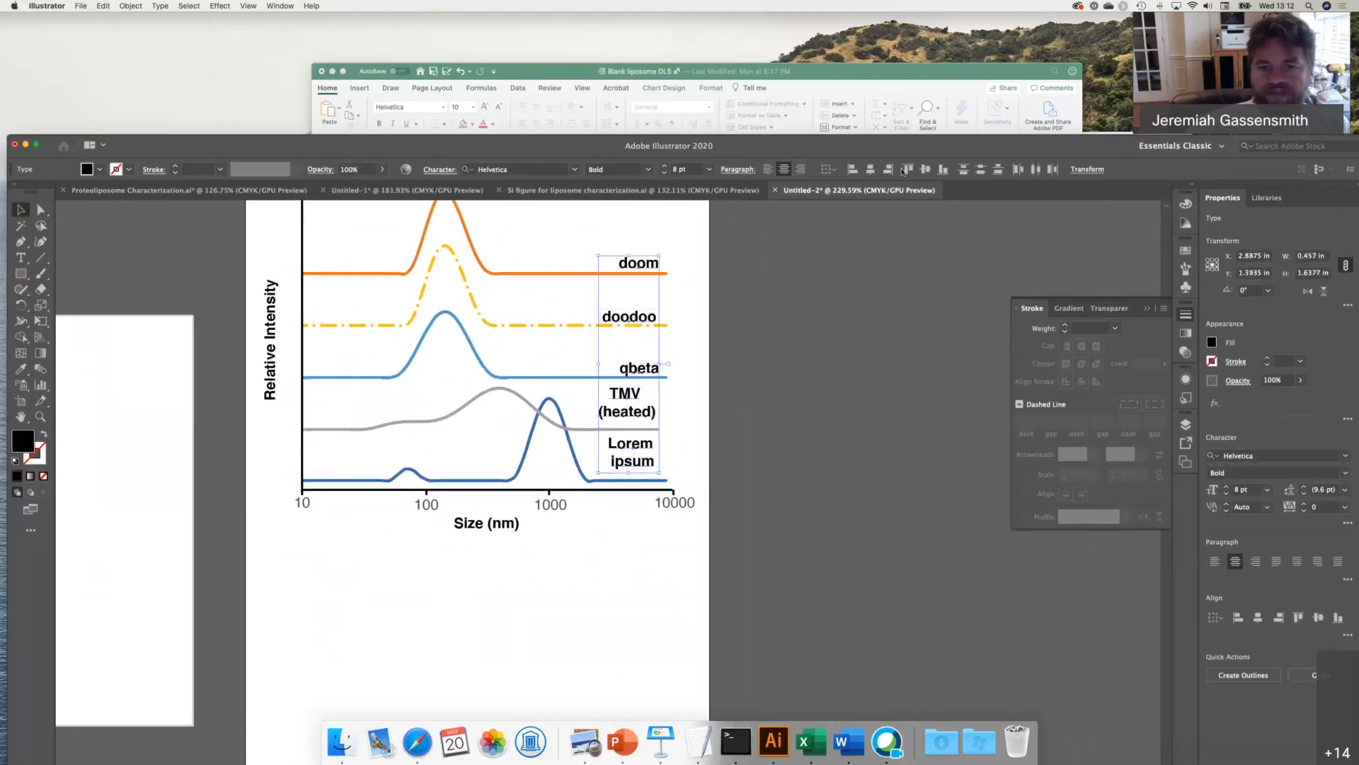
click(882, 171)
double_click(637, 475)
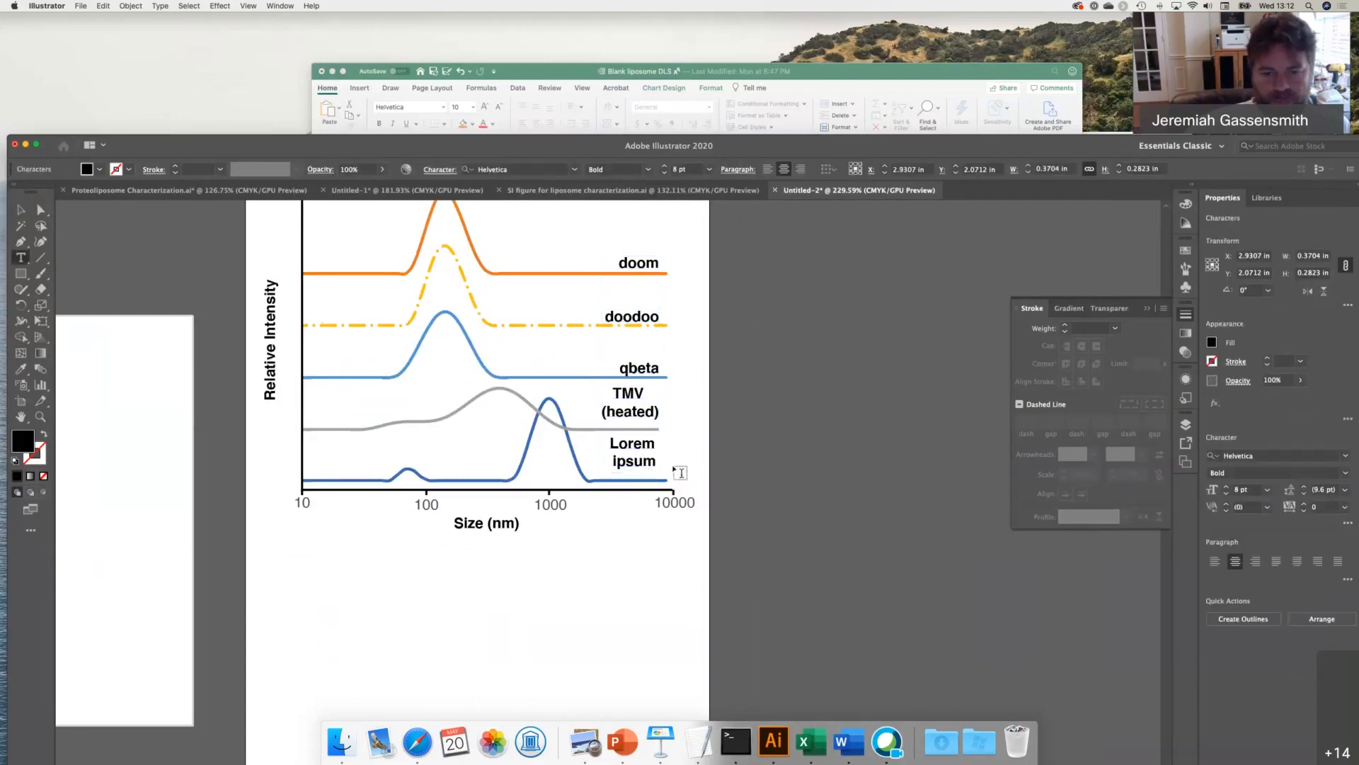
click(682, 477)
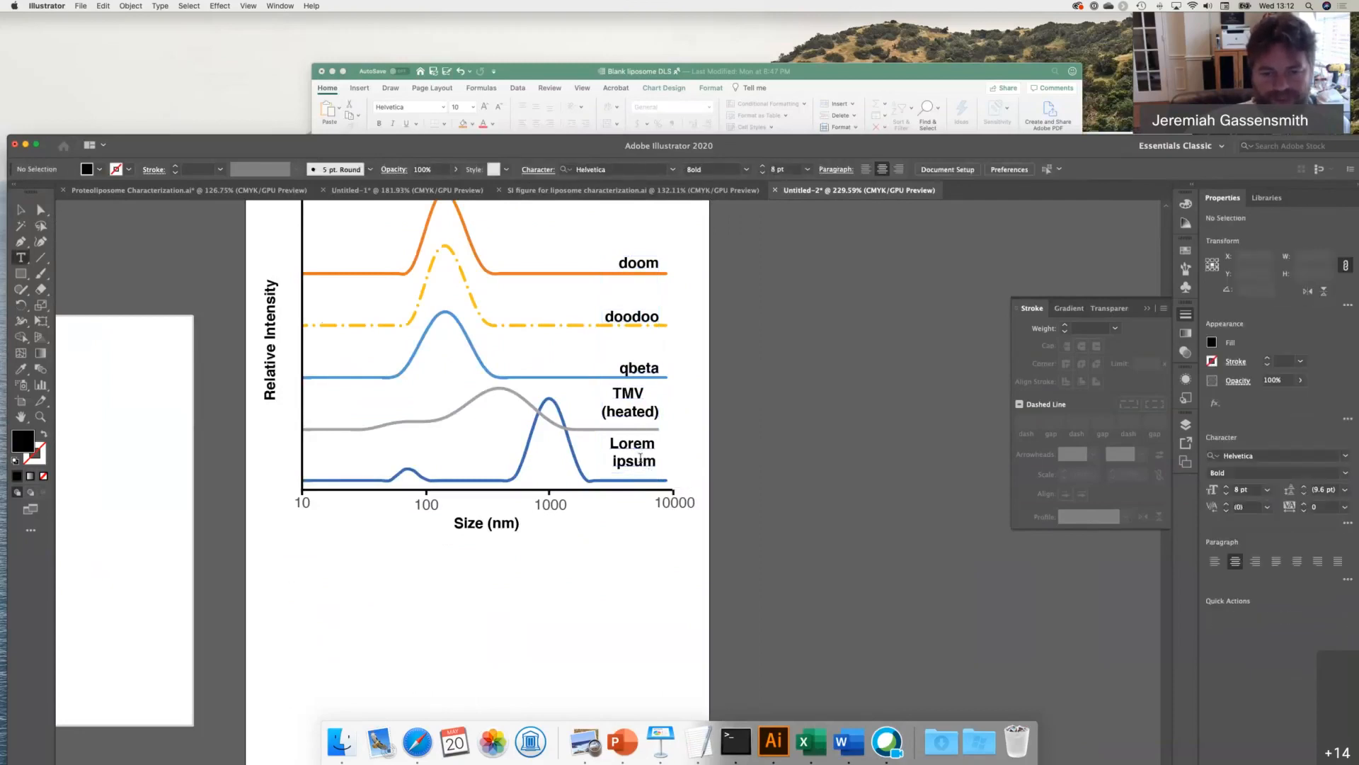
click(631, 507)
key(Escape)
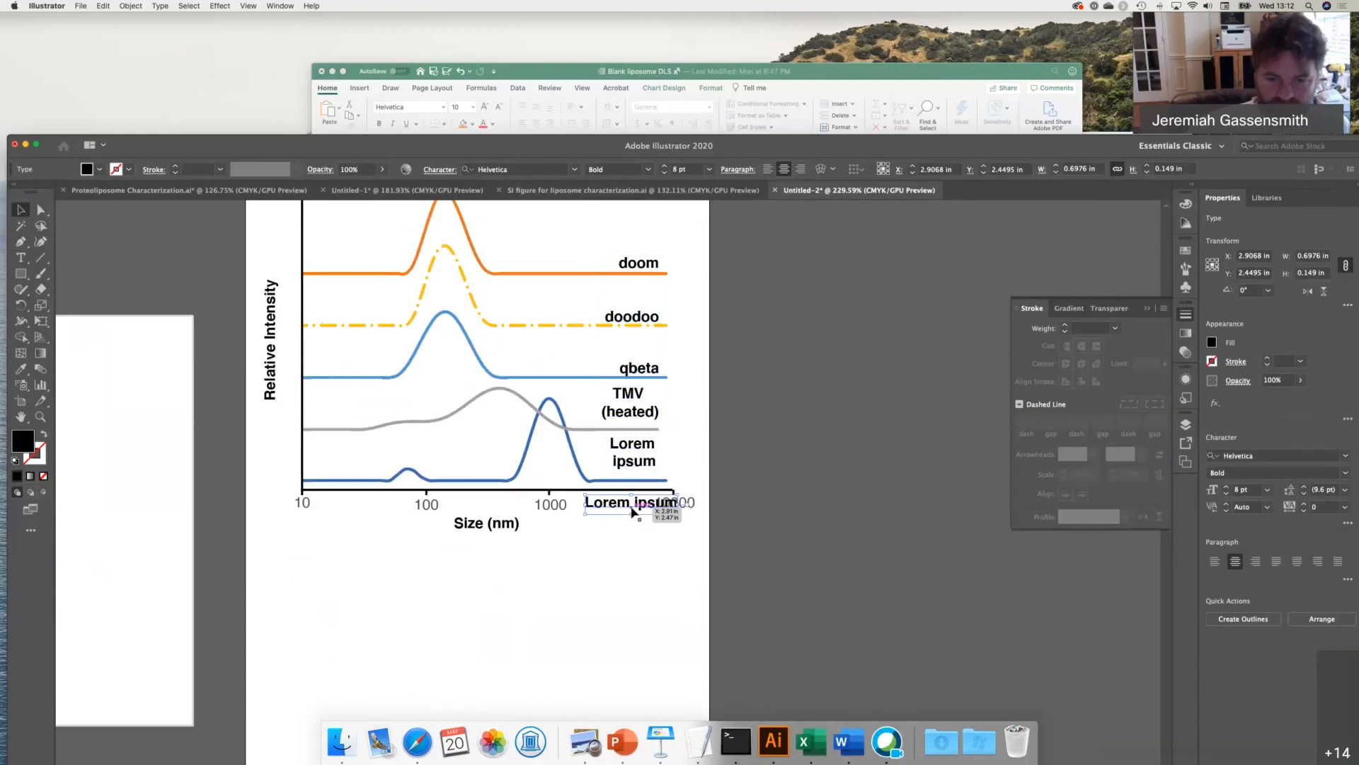
key(Delete)
- Move the "Lorem ipsum" label down close to its curve's baseline and distribute the five curve labels evenly in the vertical direction by their bottom edges
drag(628, 465, 628, 473)
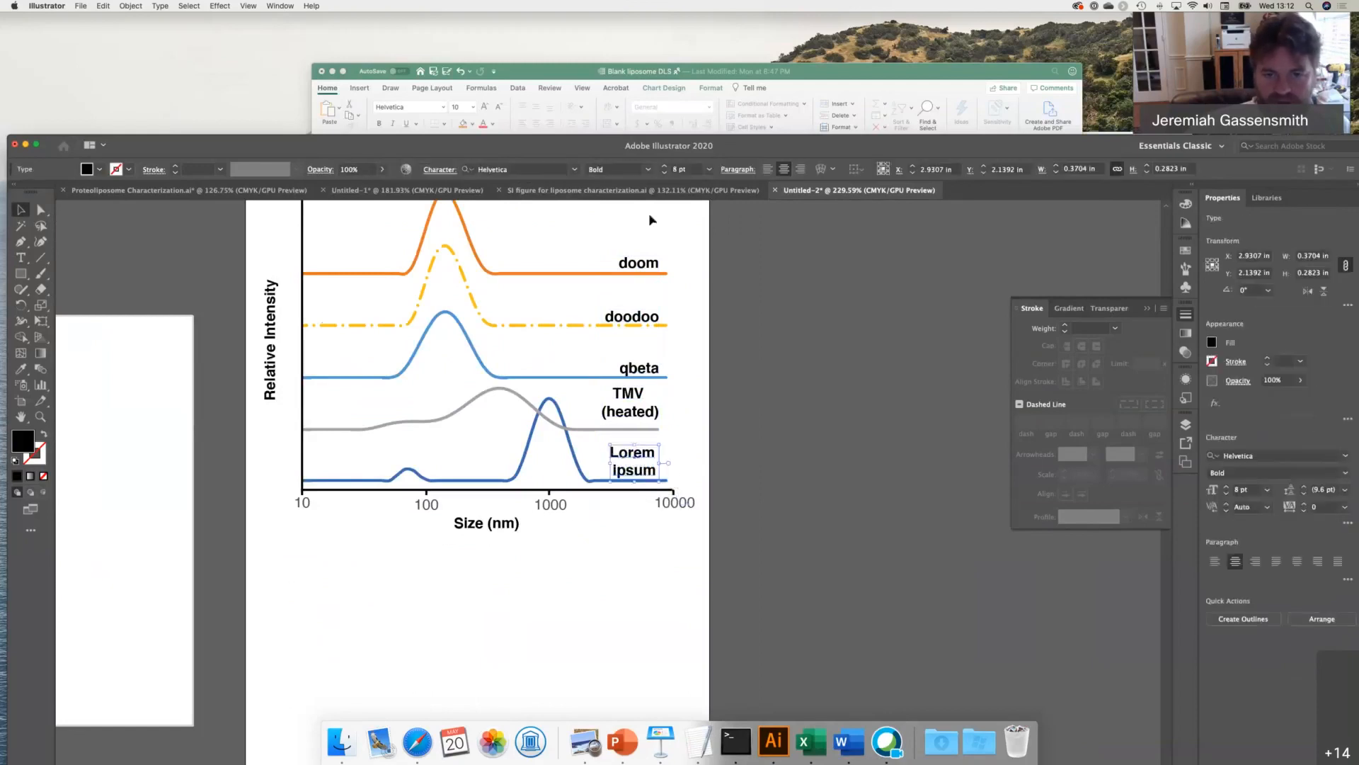
click(640, 264)
shift+click(641, 317)
shift+click(642, 369)
shift+click(630, 404)
shift+click(640, 466)
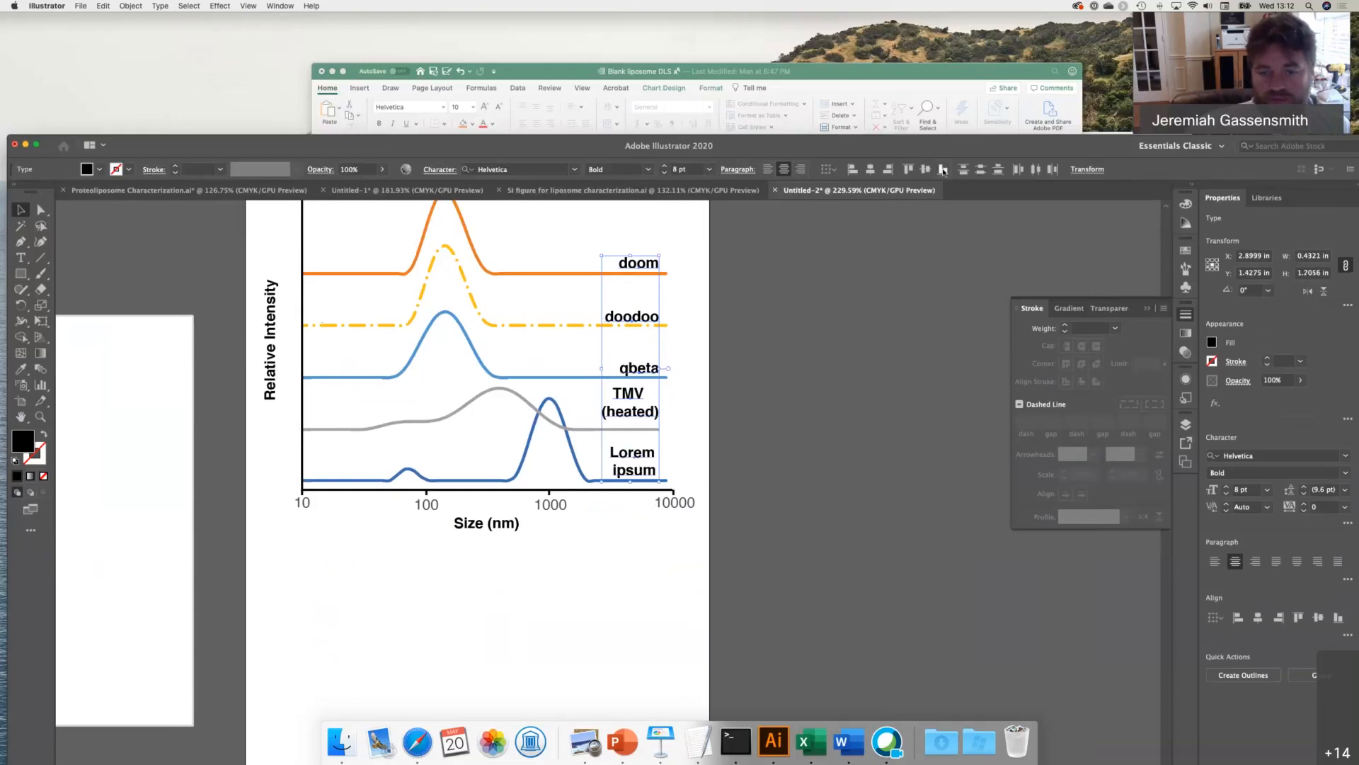
click(943, 169)
key(super+z)
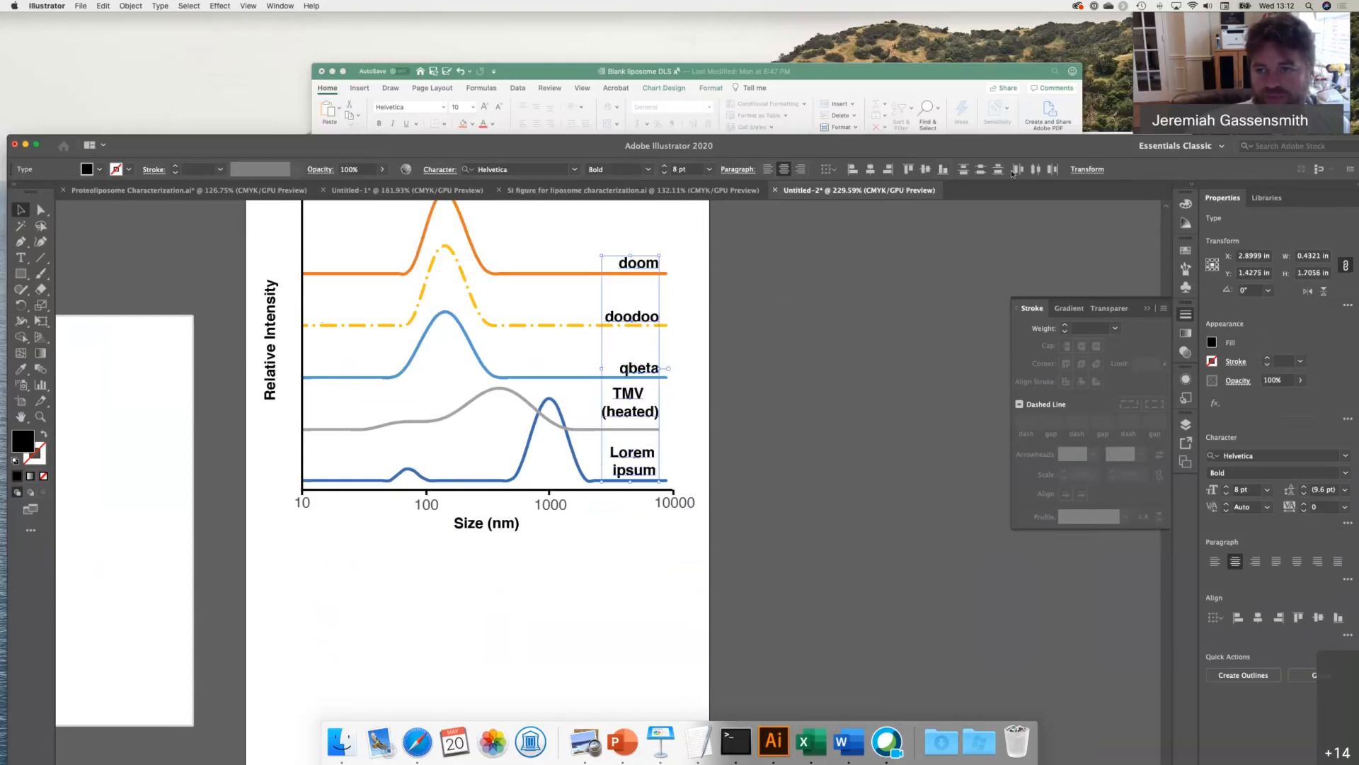
click(998, 169)
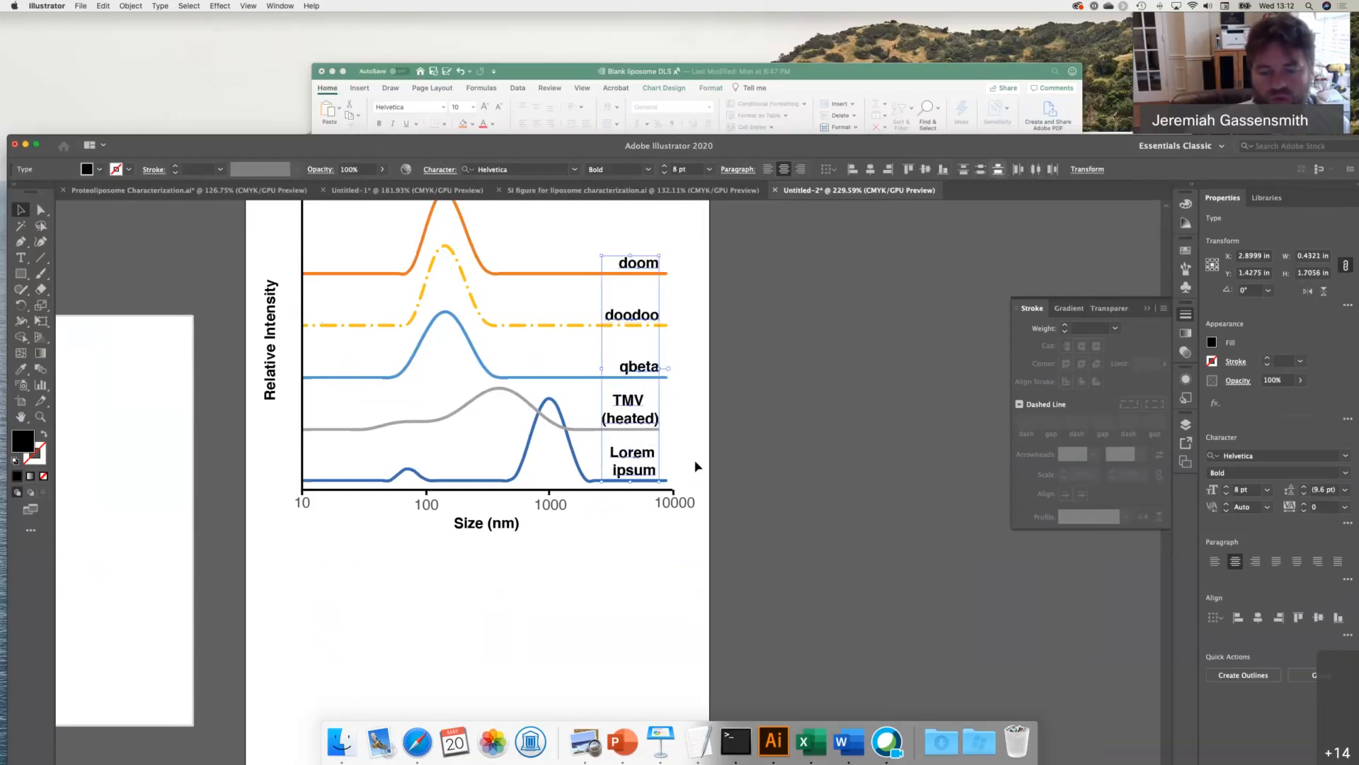
- Set the paragraph alignment of all five curve labels to right-aligned
click(635, 550)
click(641, 480)
shift+click(639, 366)
shift+click(634, 316)
shift+click(644, 266)
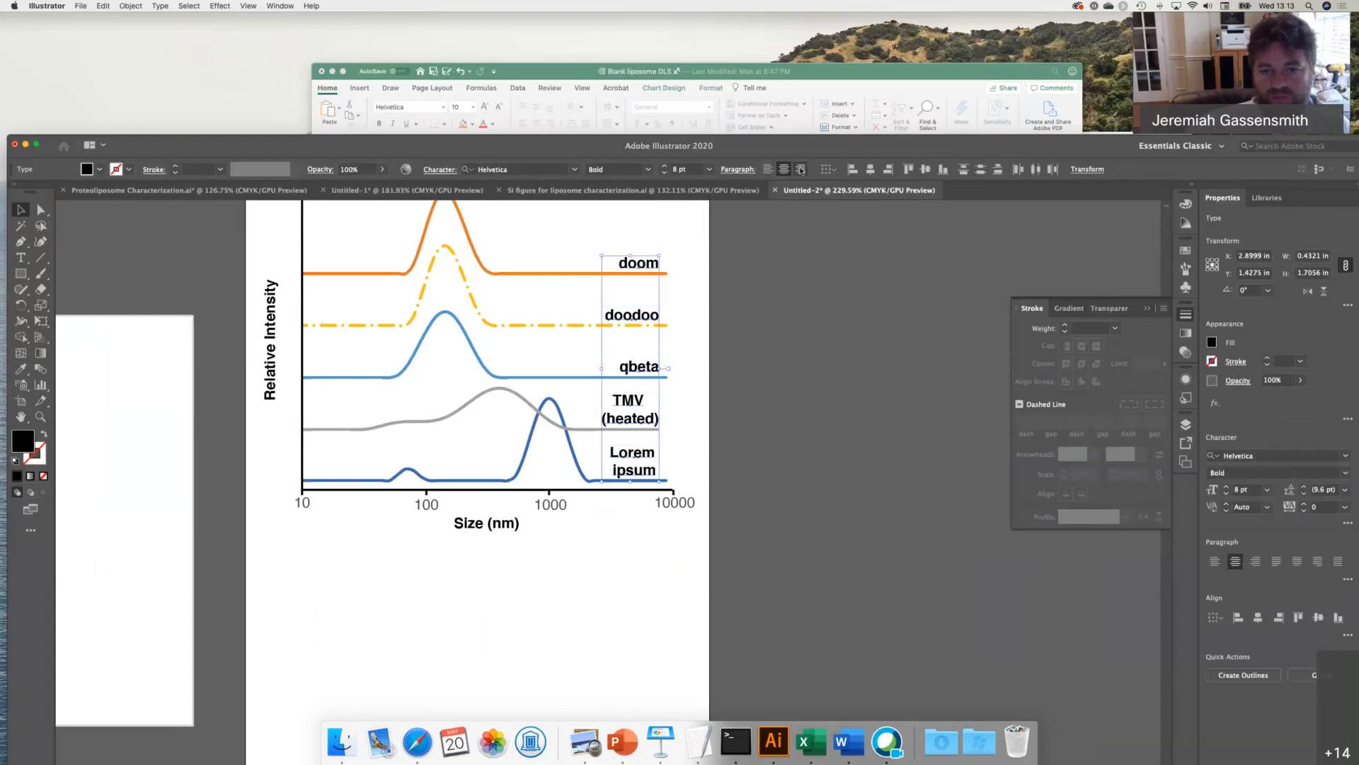
click(800, 169)
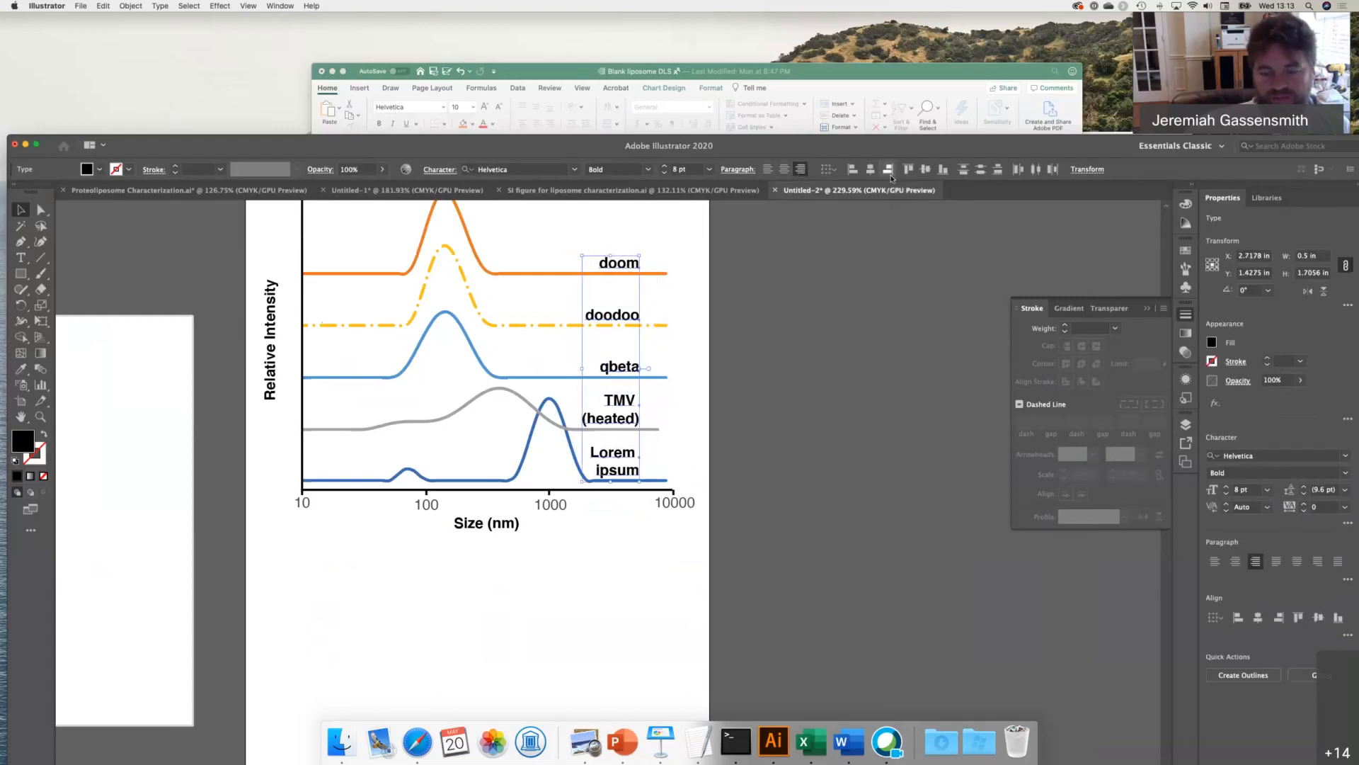
- Nudge the five curve labels right about 0.2 in, flush with the right ends of the curve baselines
key(Right)
key(Right)
key(Right)
key(Right)
key(Right)
key(Right)
key(Right)
key(Right)
key(Right)
key(Right)
key(Right)
key(Right)
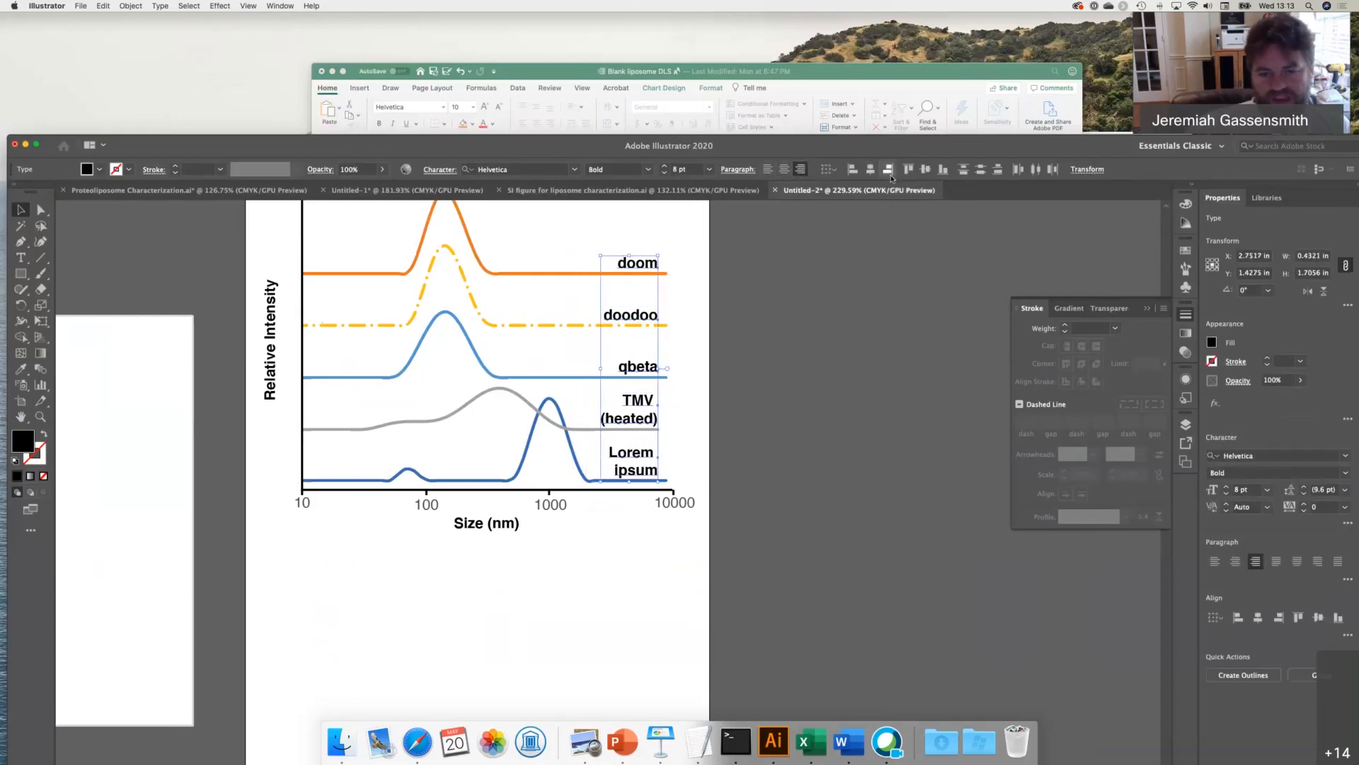
key(Right)
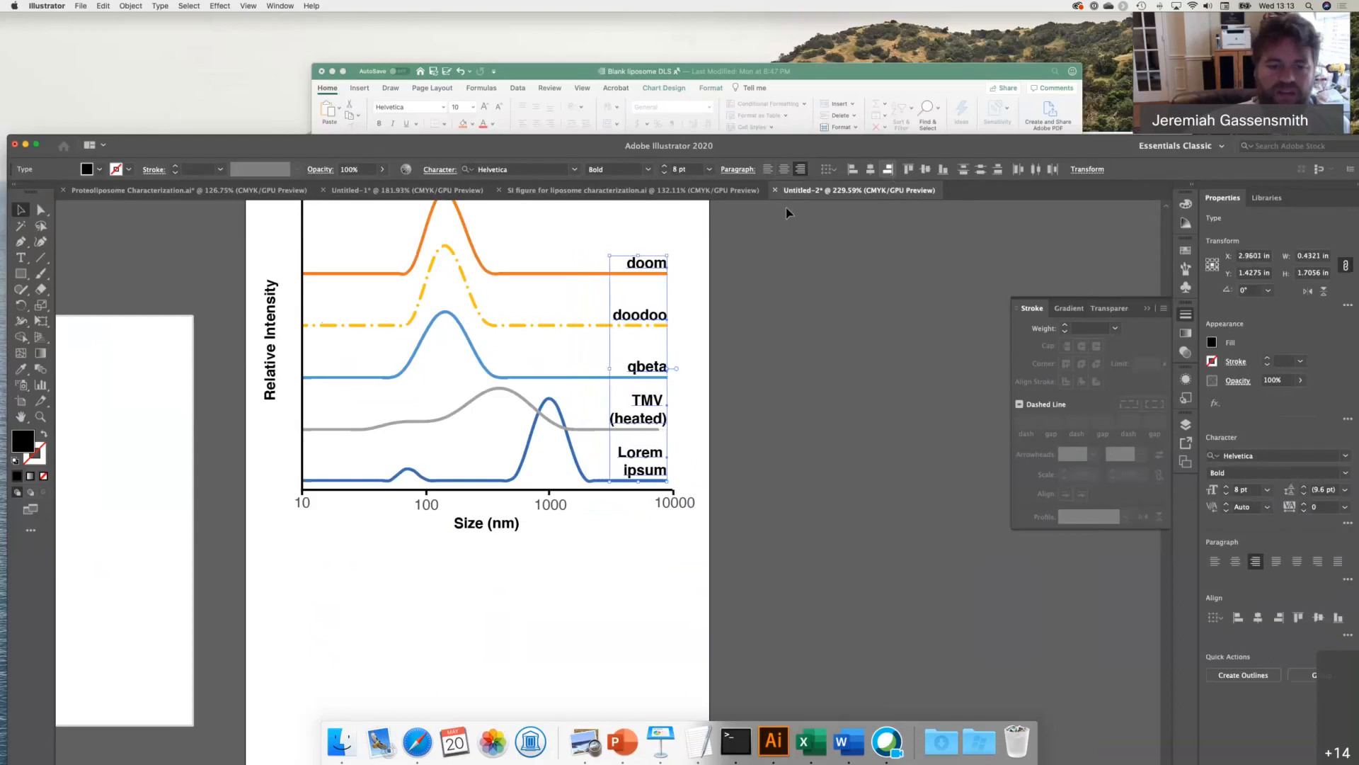
click(467, 610)
- Select all five curves and reduce their stroke weight for thinner lines
scroll(467, 610, down, 2)
scroll(468, 611, down, 1)
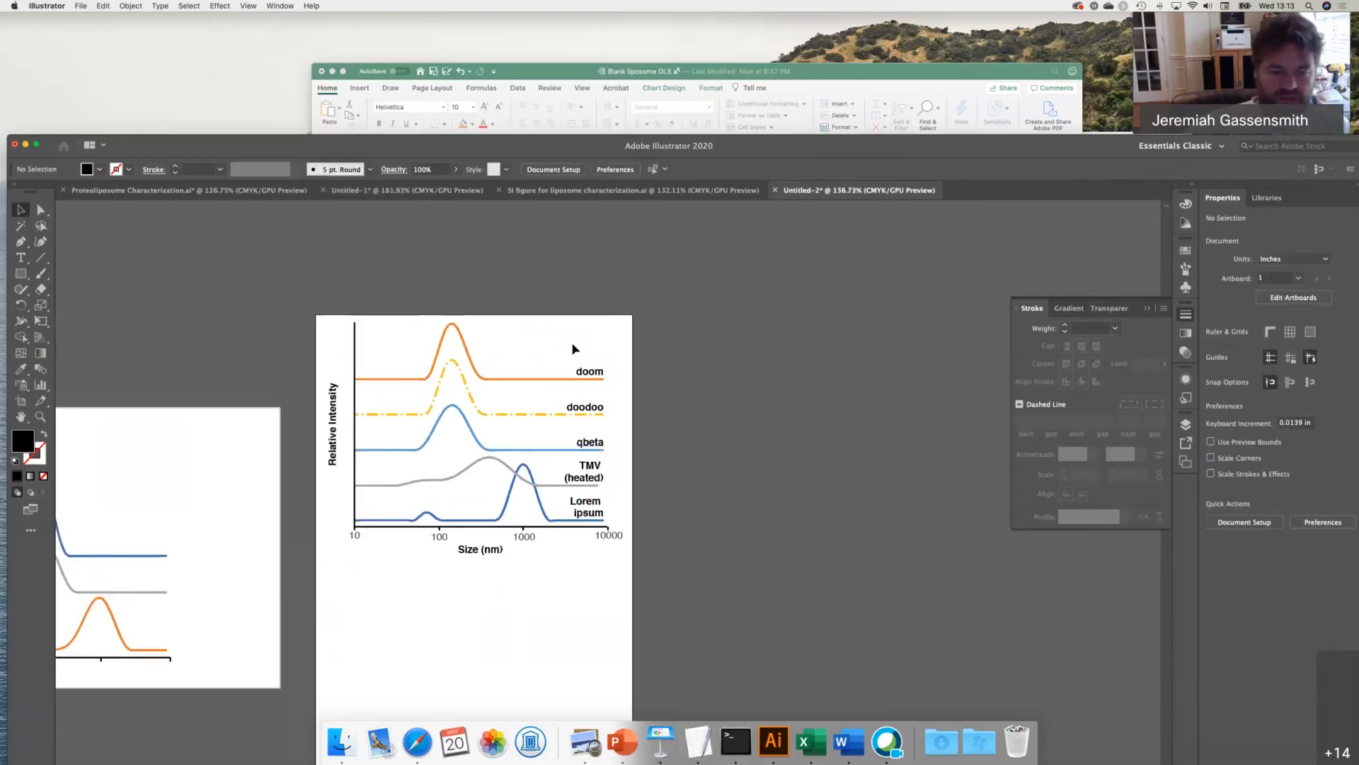
scroll(441, 646, down, 3)
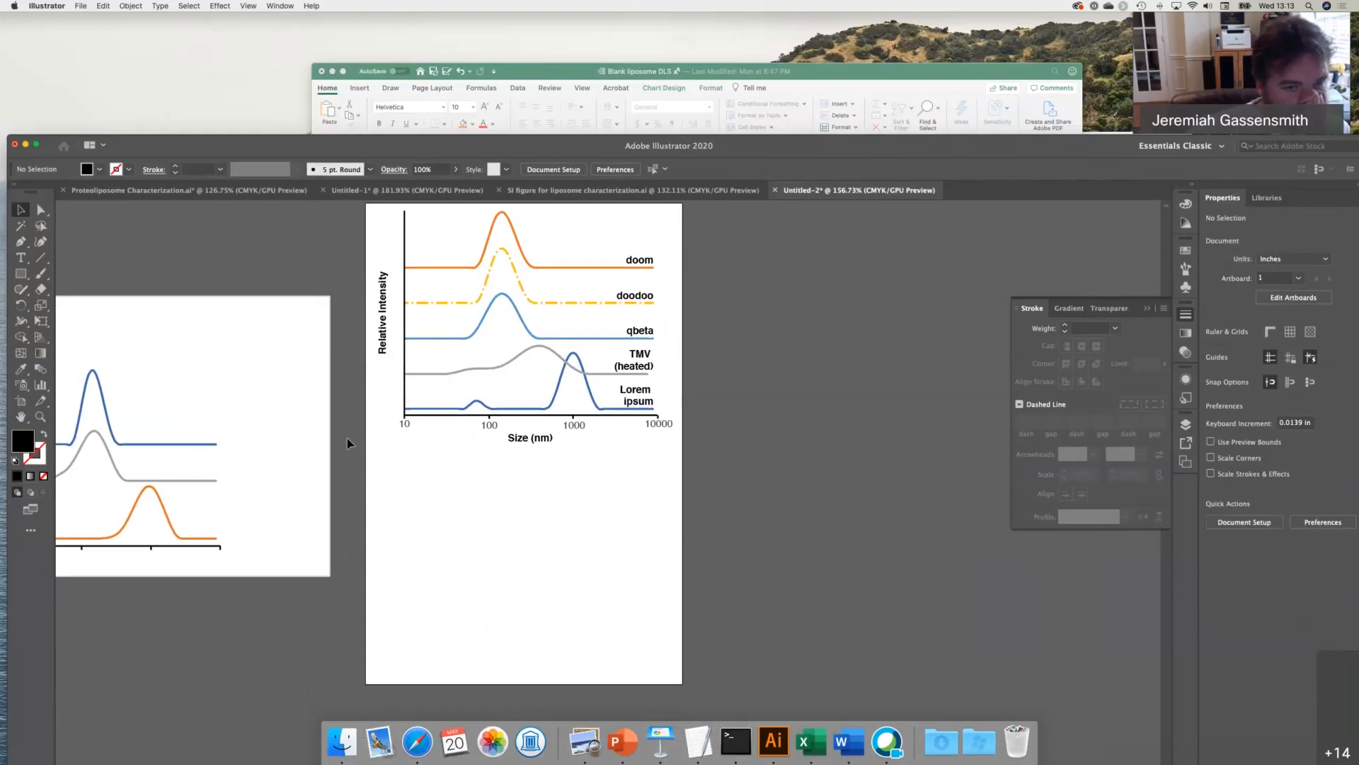
drag(449, 241, 694, 355)
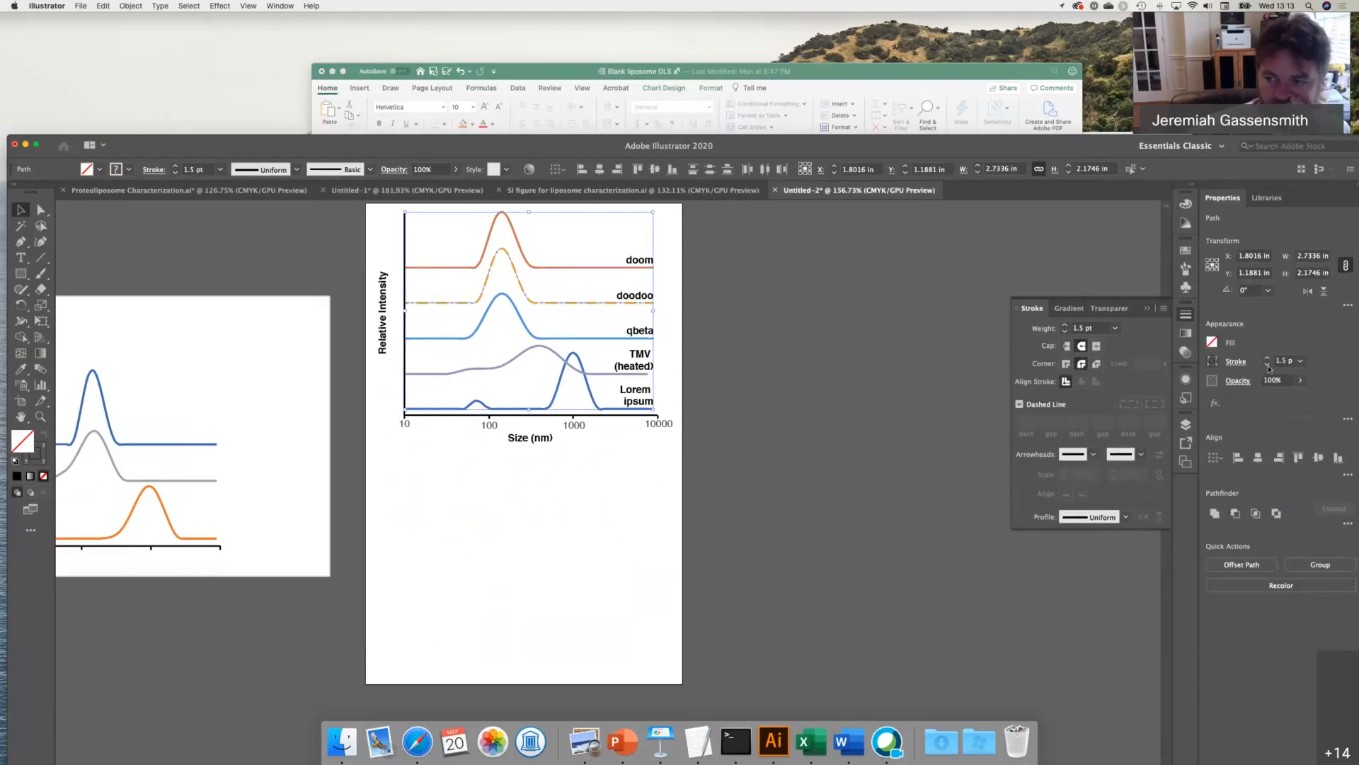
click(540, 575)
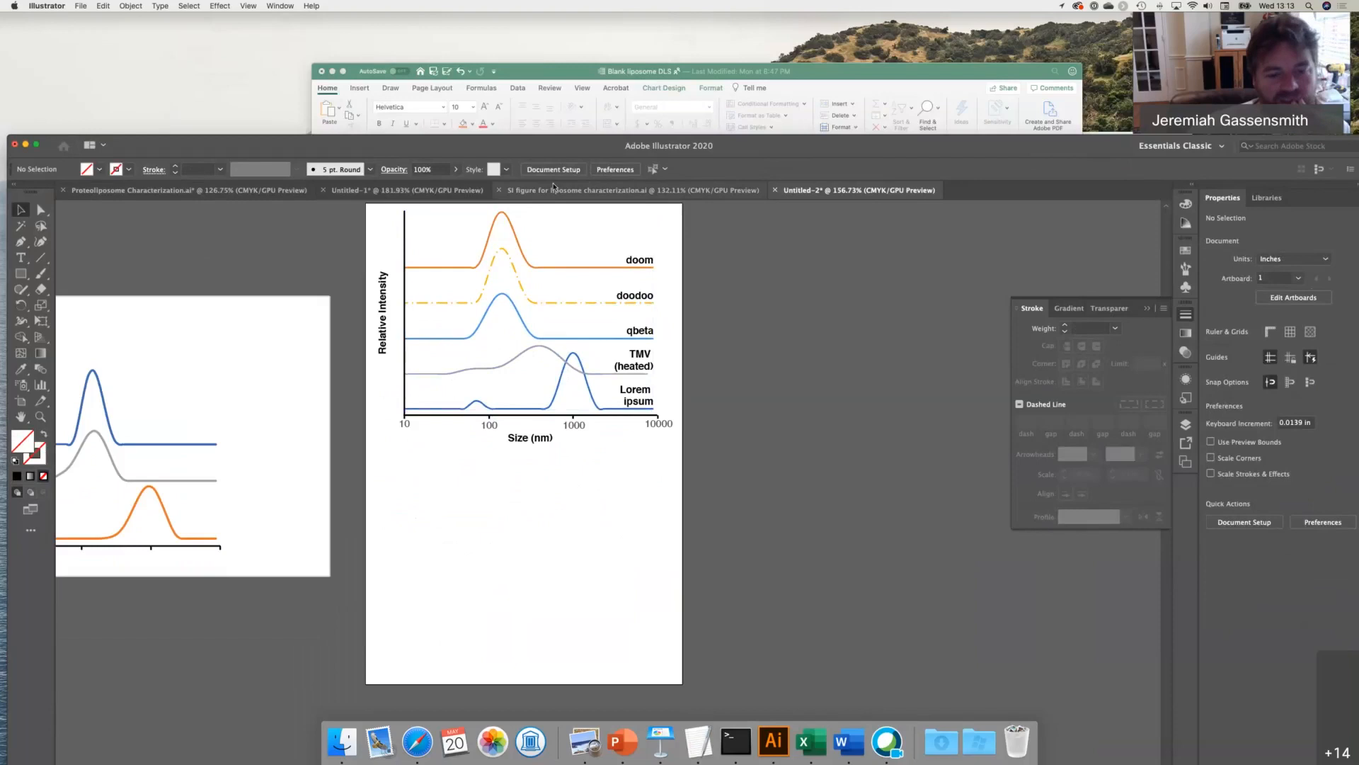
- Delete the leftover old chart with its white background beside the artboard
scroll(510, 532, up, 1)
scroll(510, 533, down, 2)
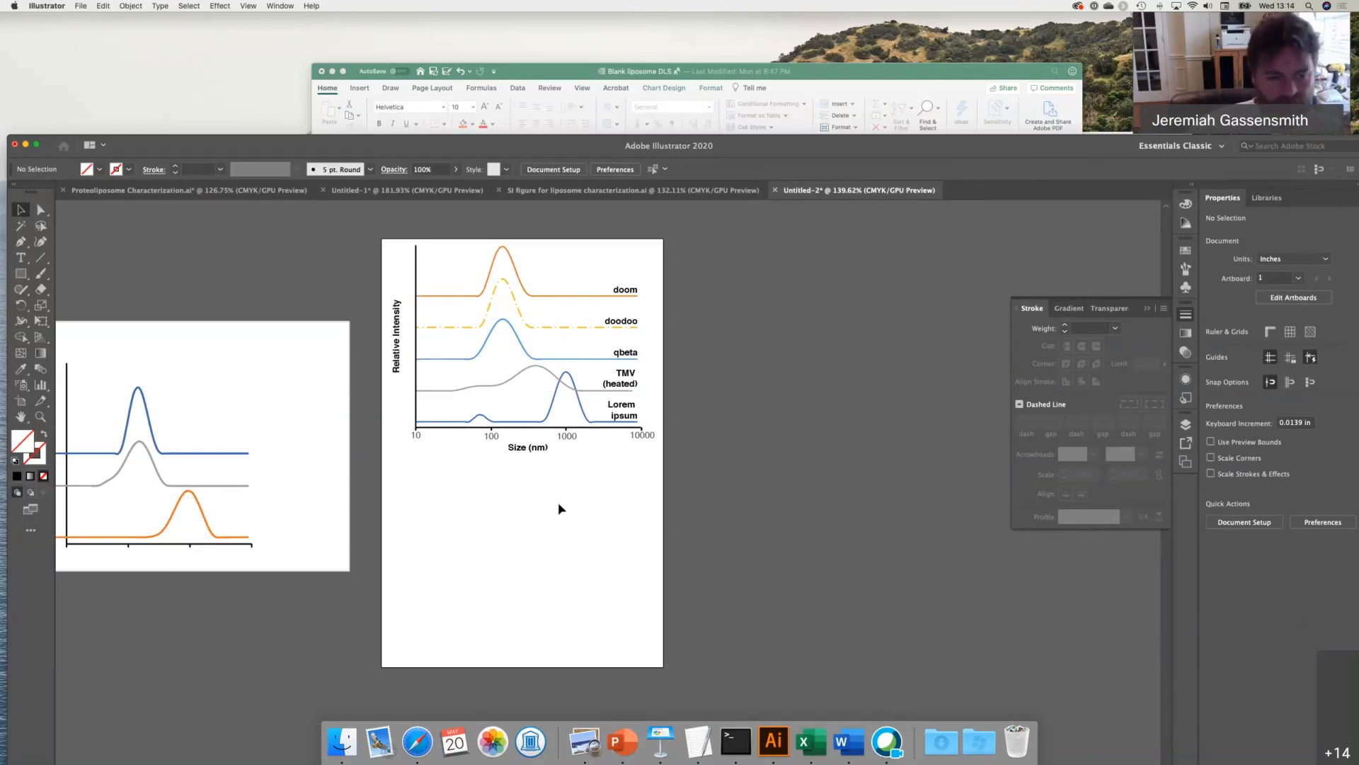
scroll(559, 508, down, 2)
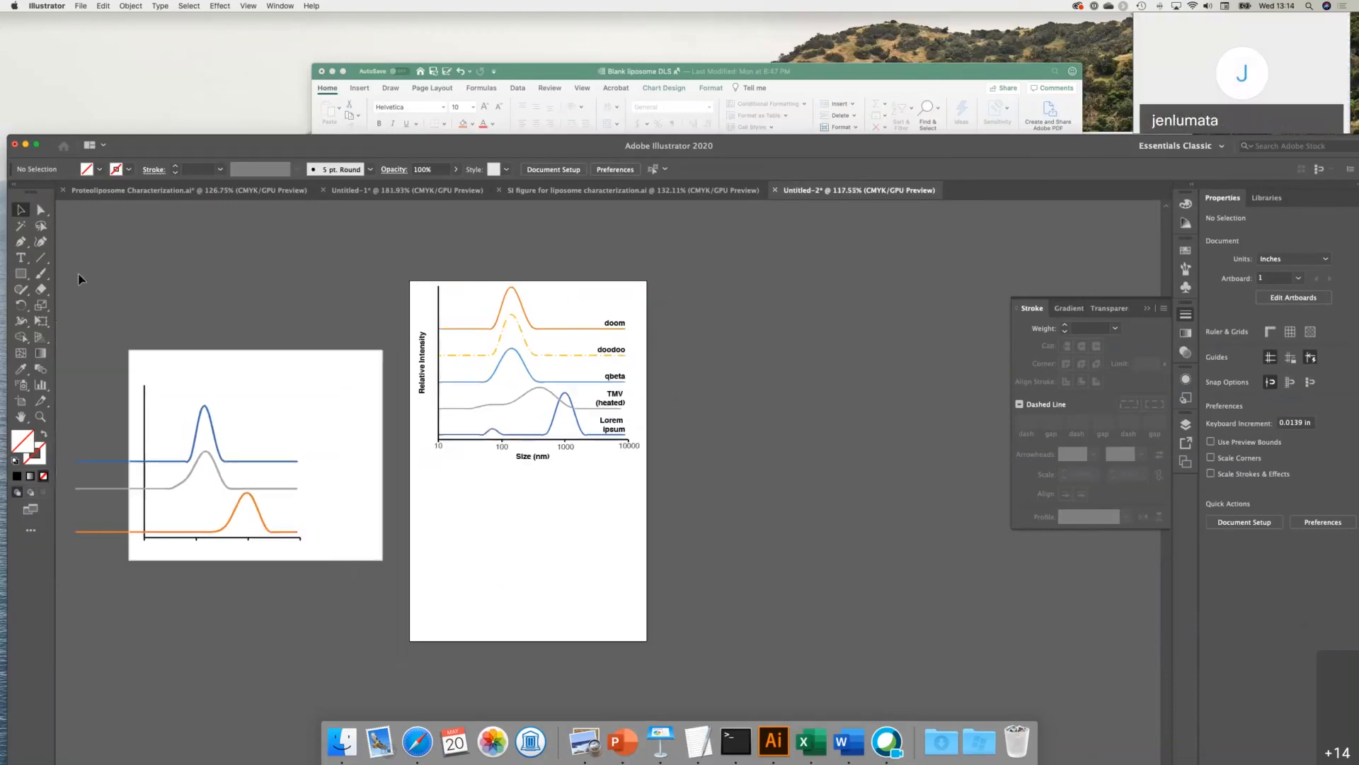
drag(80, 279, 394, 606)
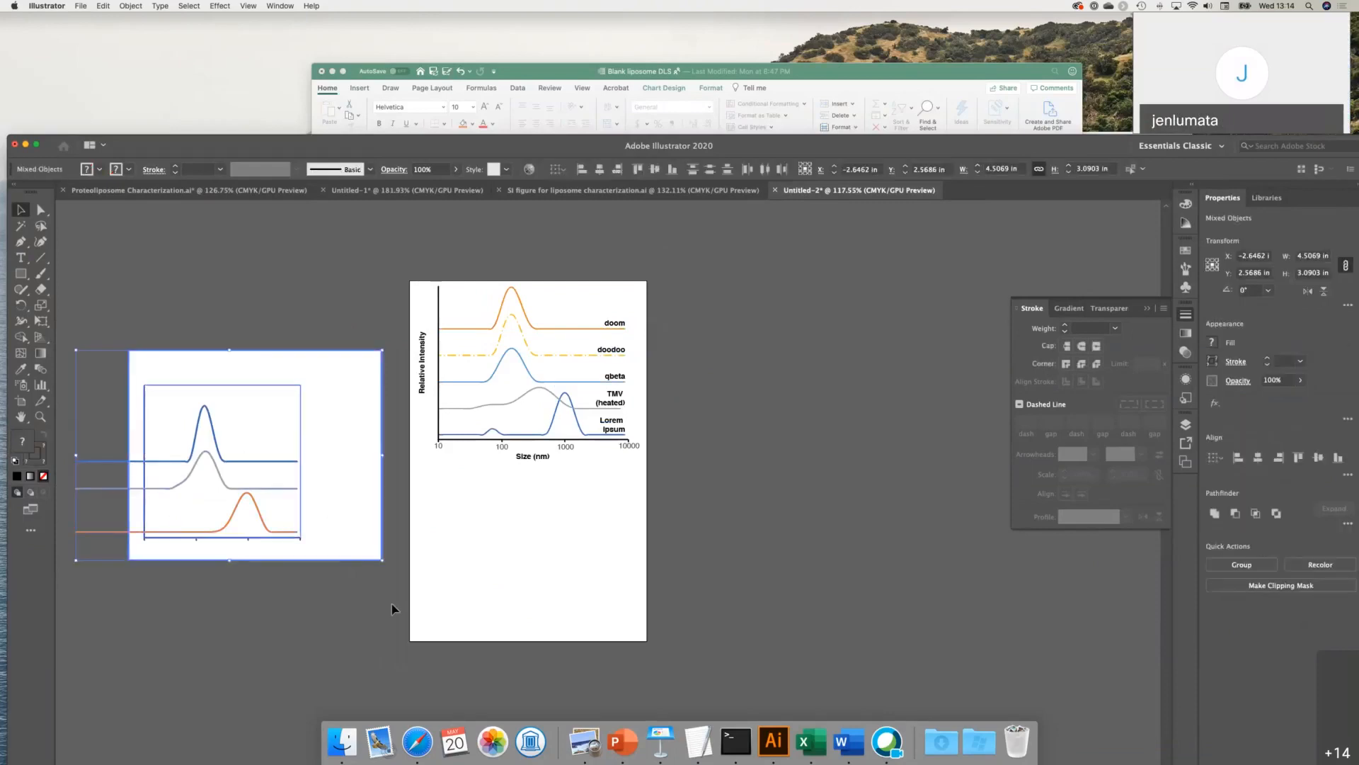
key(Delete)
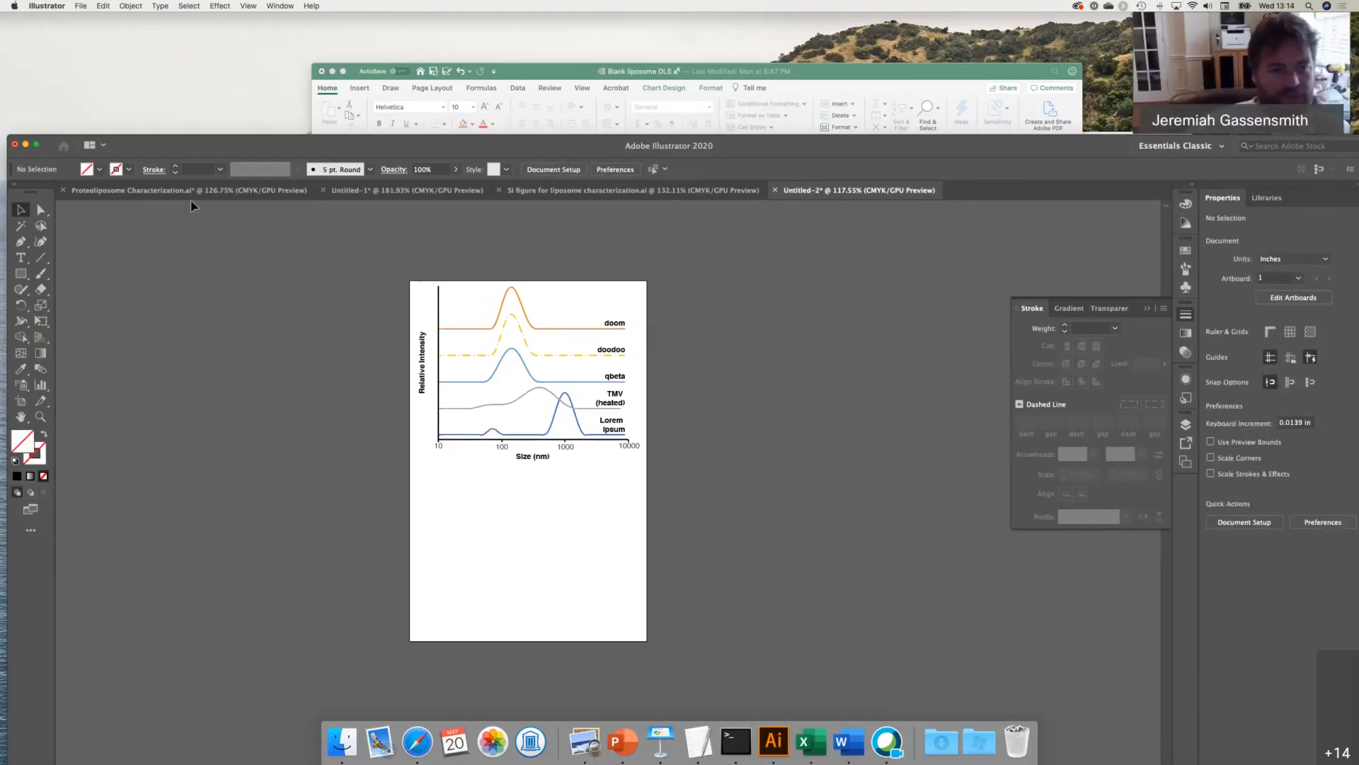
- Copy the lower-left micrograph from the Untitled-1 document into Untitled-2 and place it beneath the chart's left half
click(611, 191)
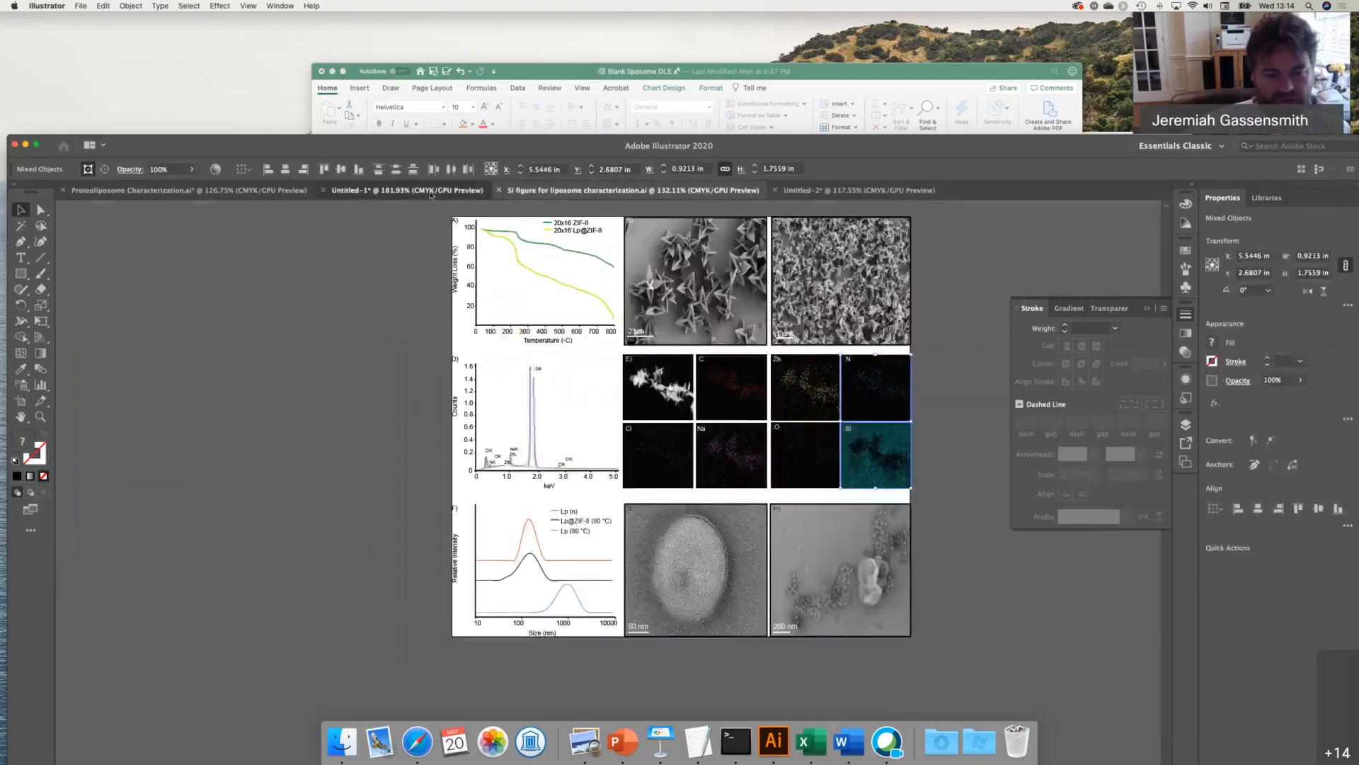
click(430, 191)
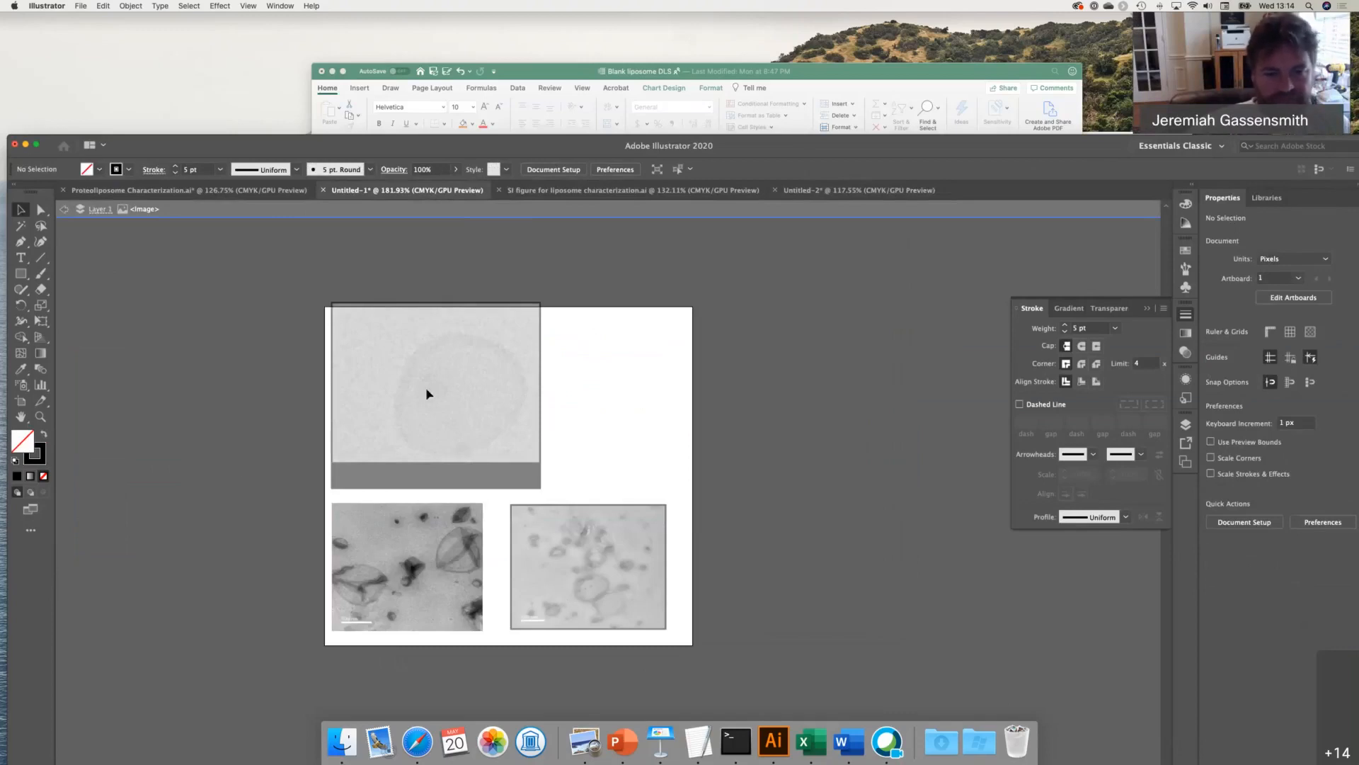
click(21, 209)
drag(412, 524, 269, 548)
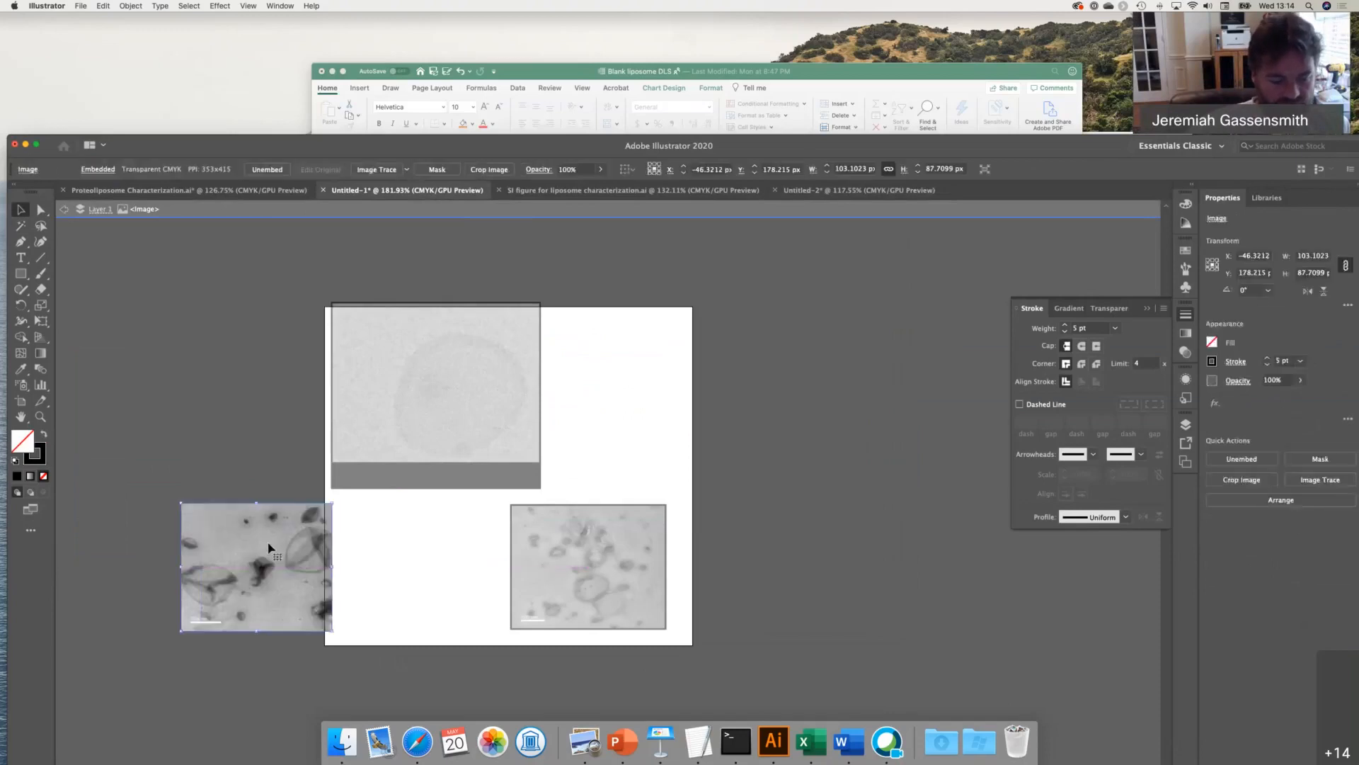
click(852, 191)
key(cmd+v)
drag(604, 515, 498, 518)
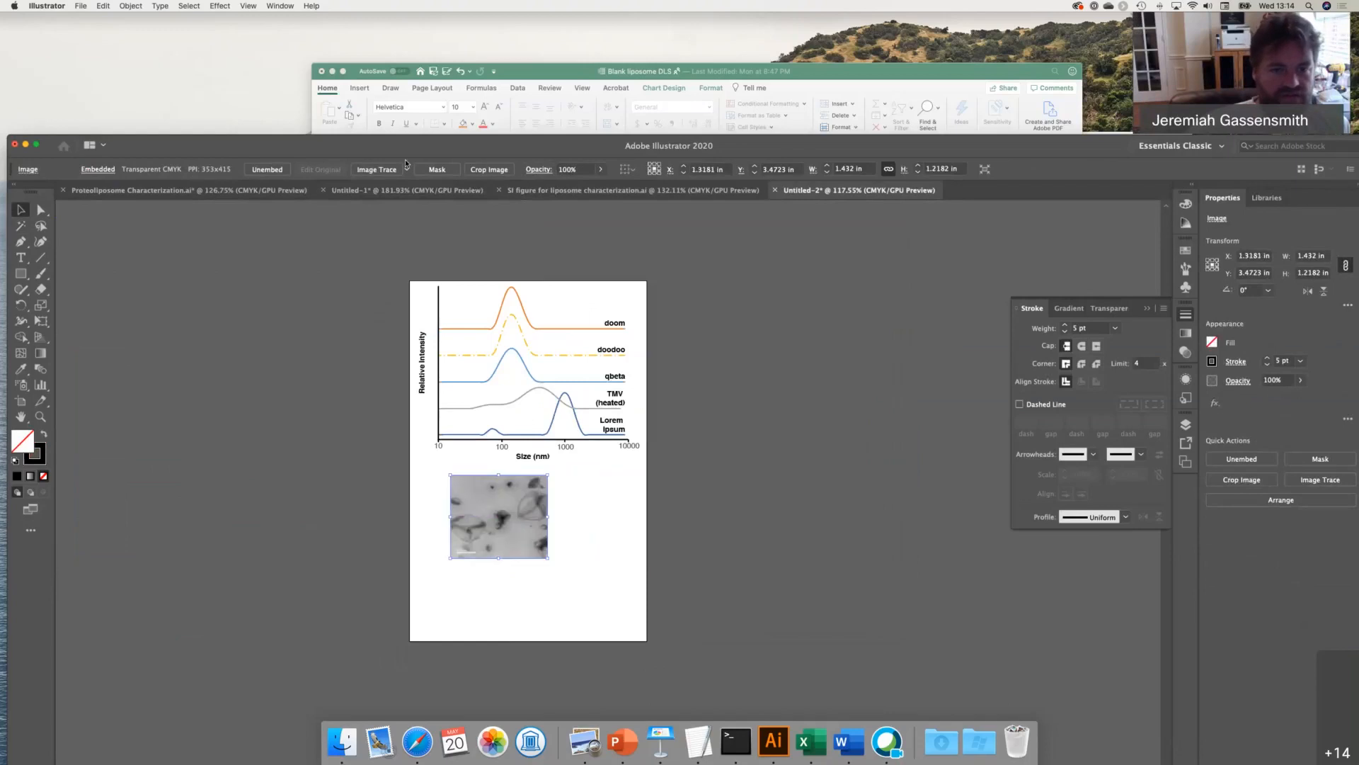
click(577, 189)
click(257, 190)
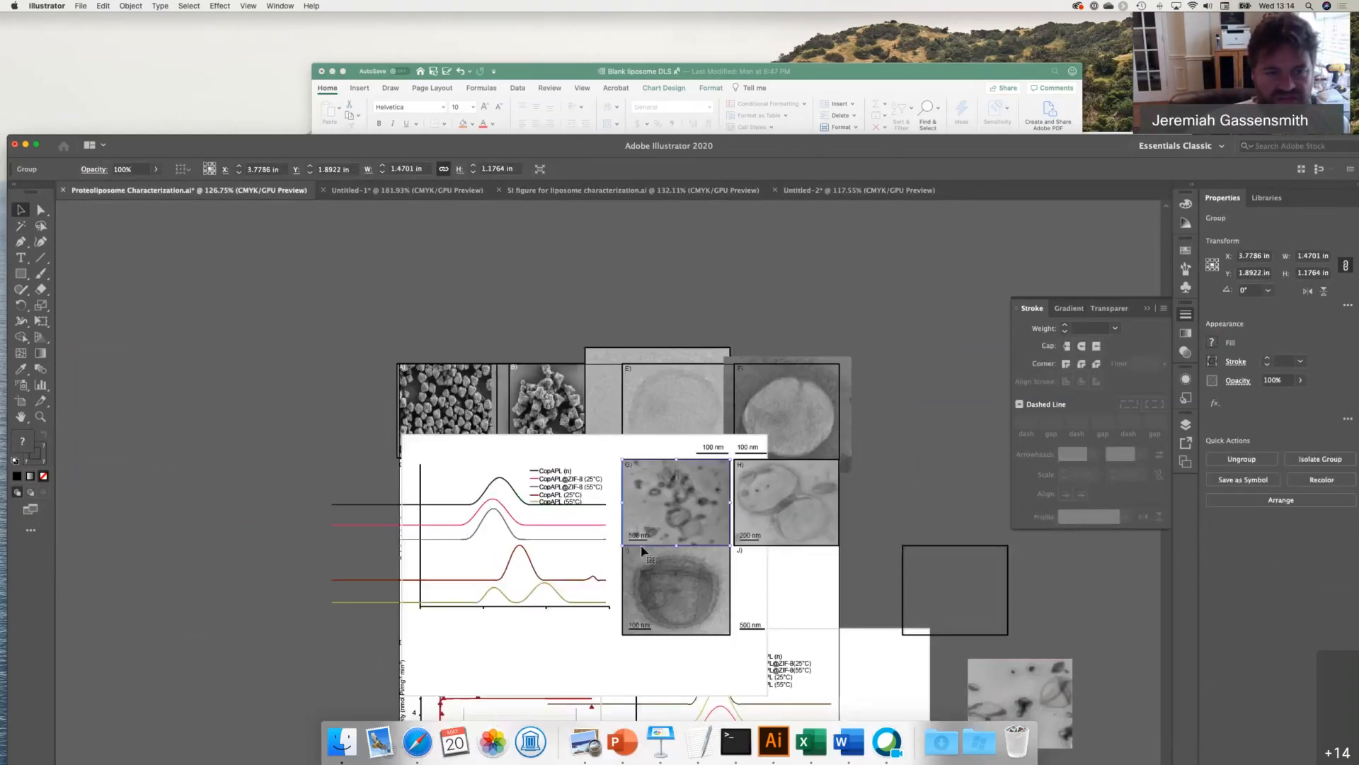
click(411, 189)
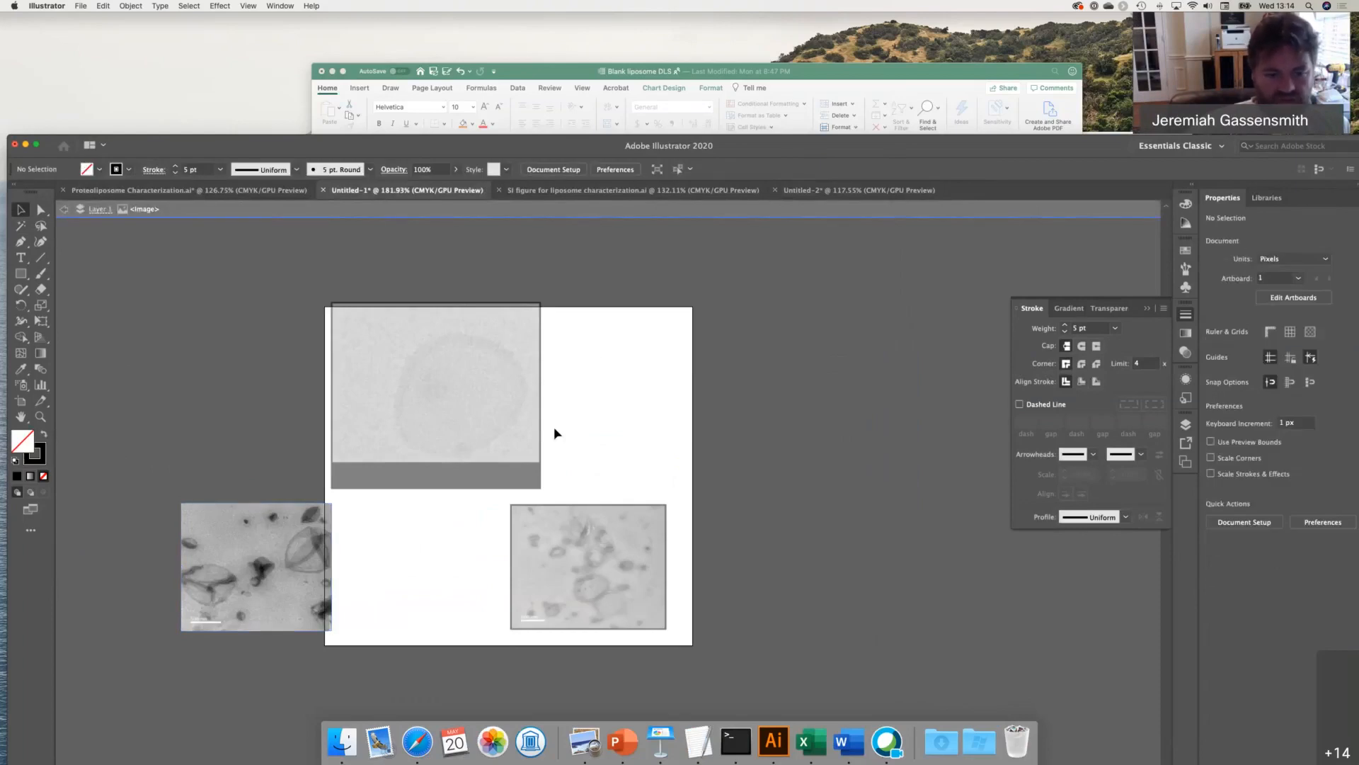
key(super+v)
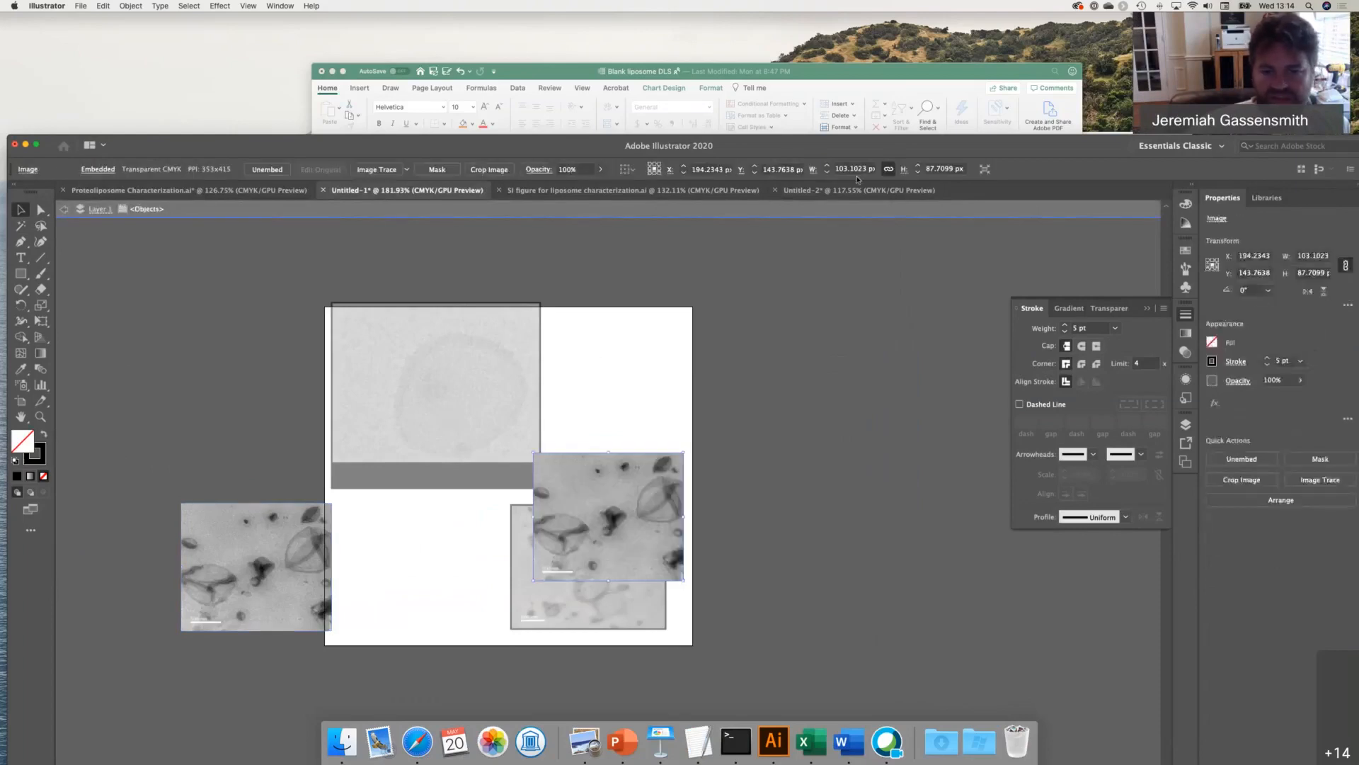
click(853, 190)
click(639, 191)
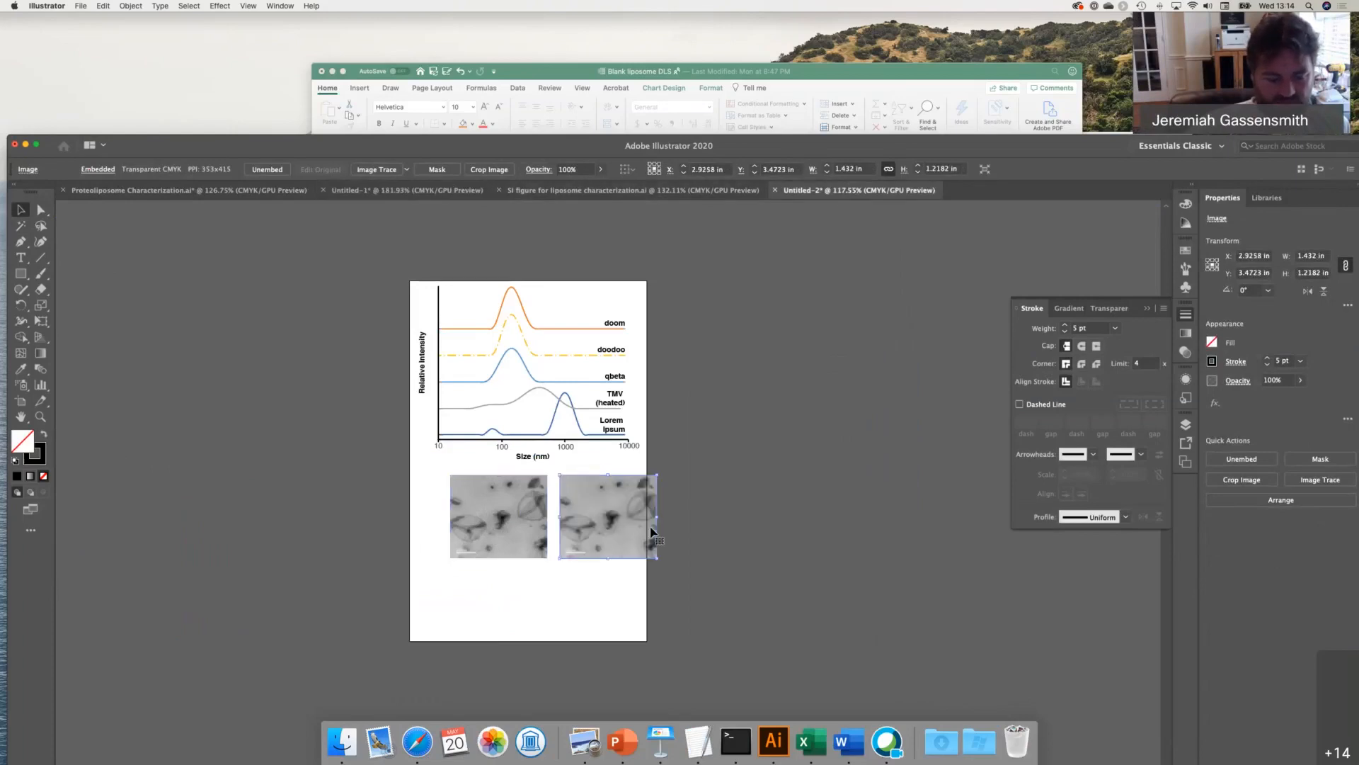
- Copy the large round-vesicle micrograph from the Untitled-1 document, moving the overlapping framed micrograph aside, and paste it into Untitled-2
click(277, 189)
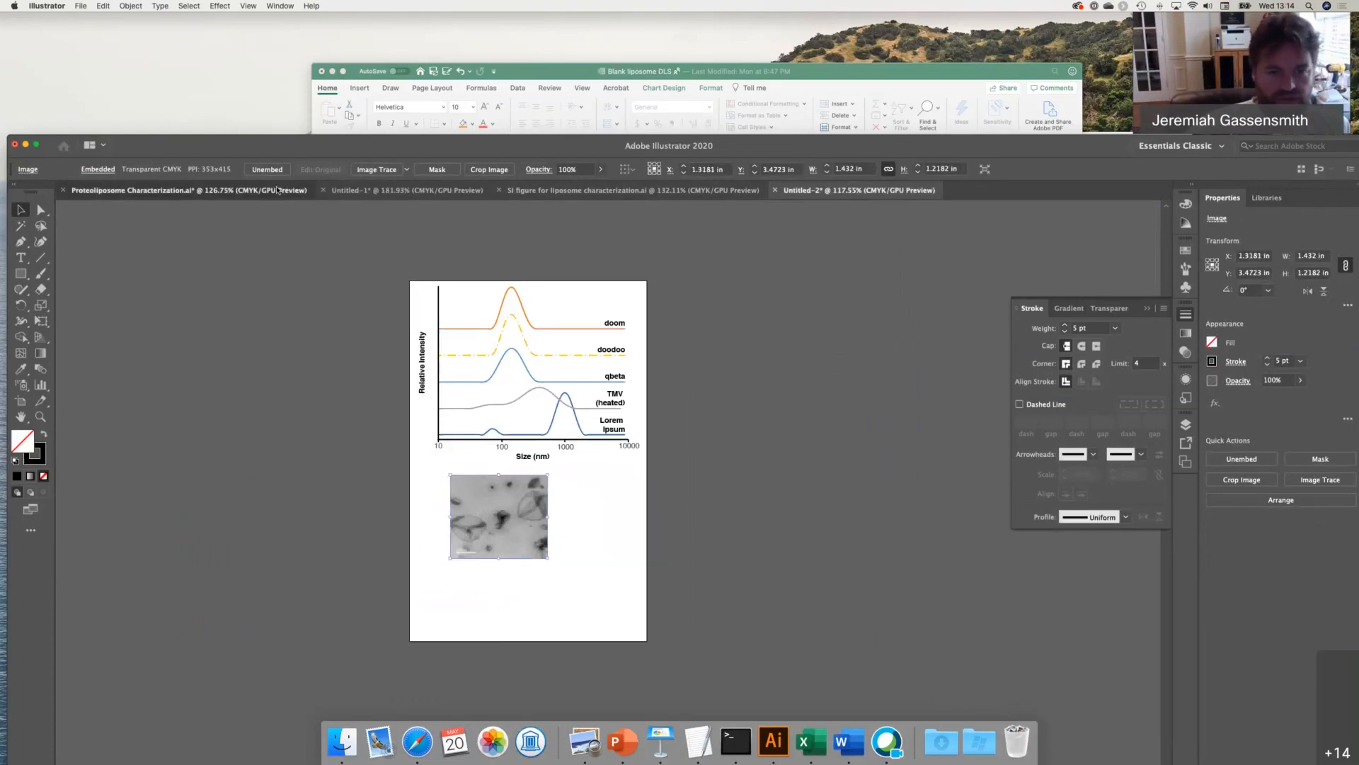
click(425, 190)
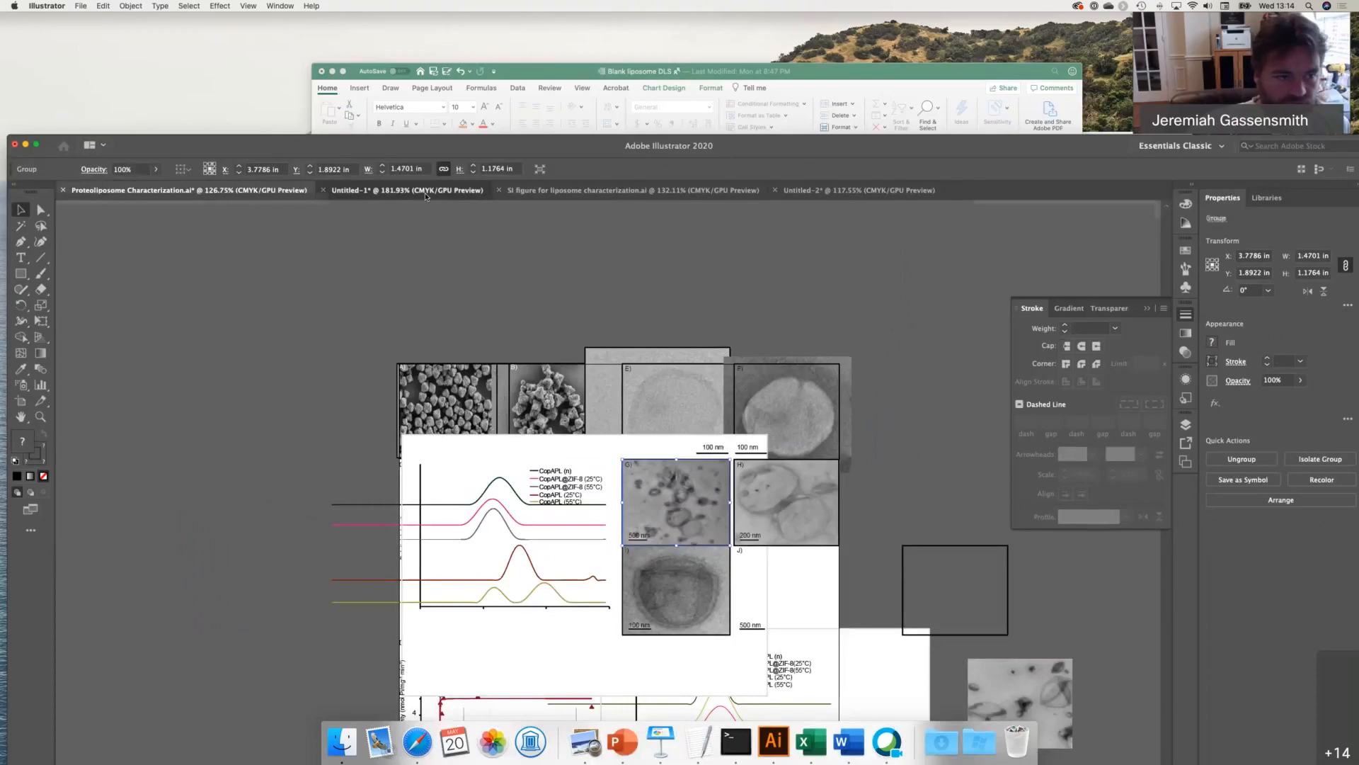
click(418, 386)
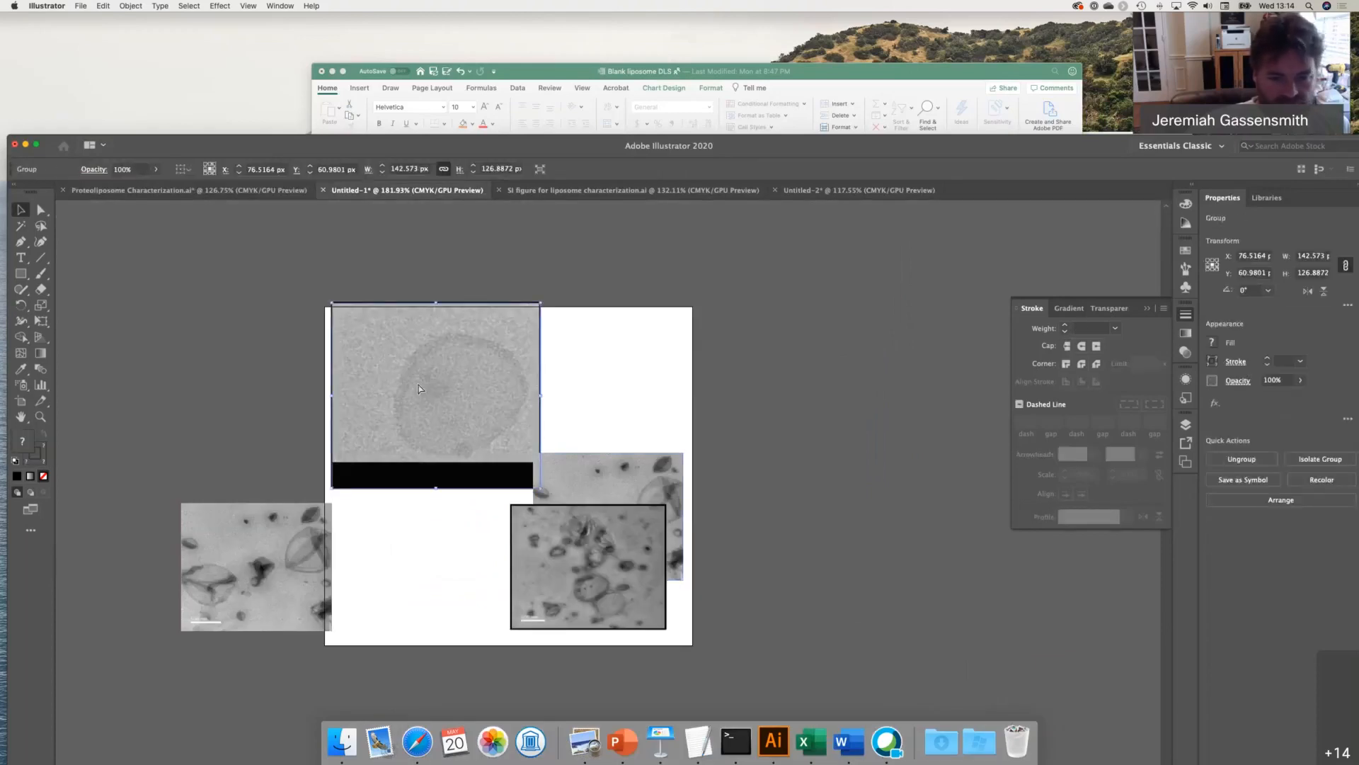
drag(563, 554, 712, 650)
click(425, 434)
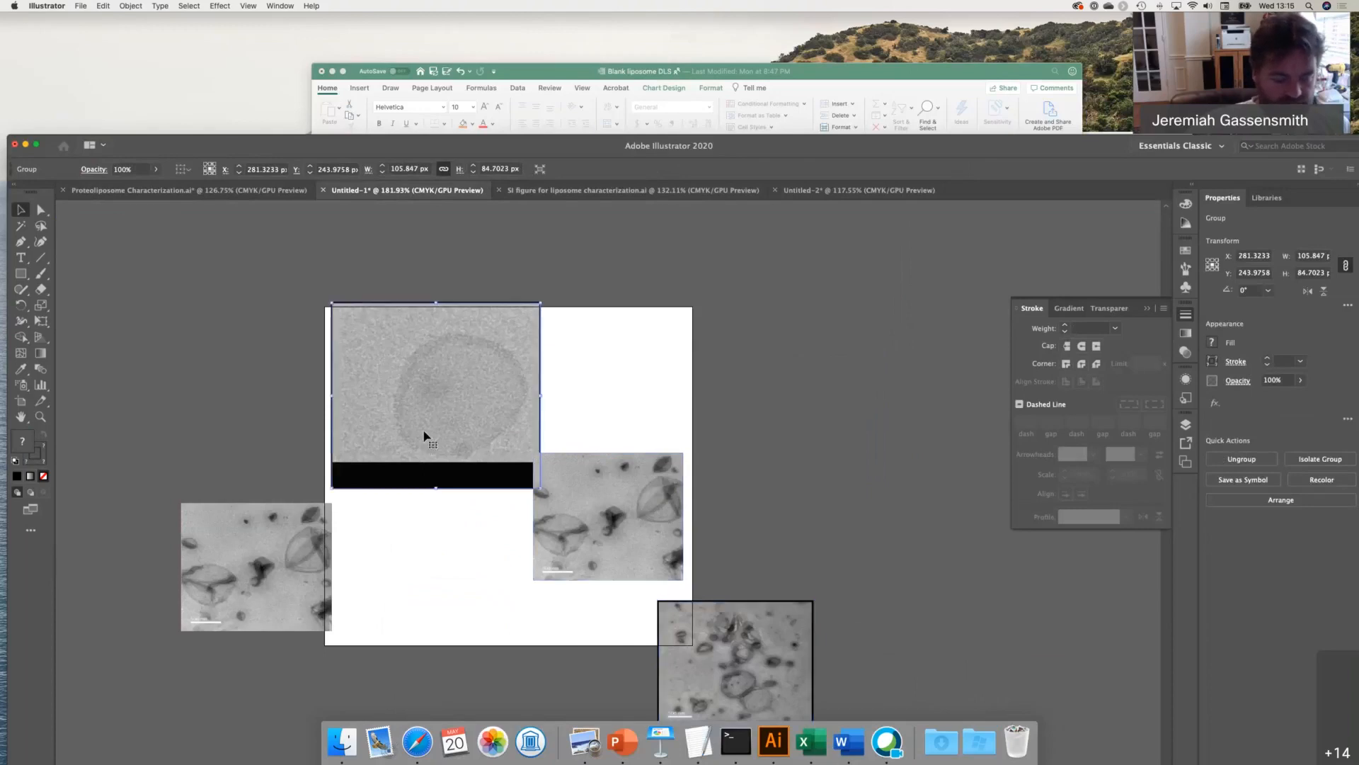
click(608, 193)
click(828, 192)
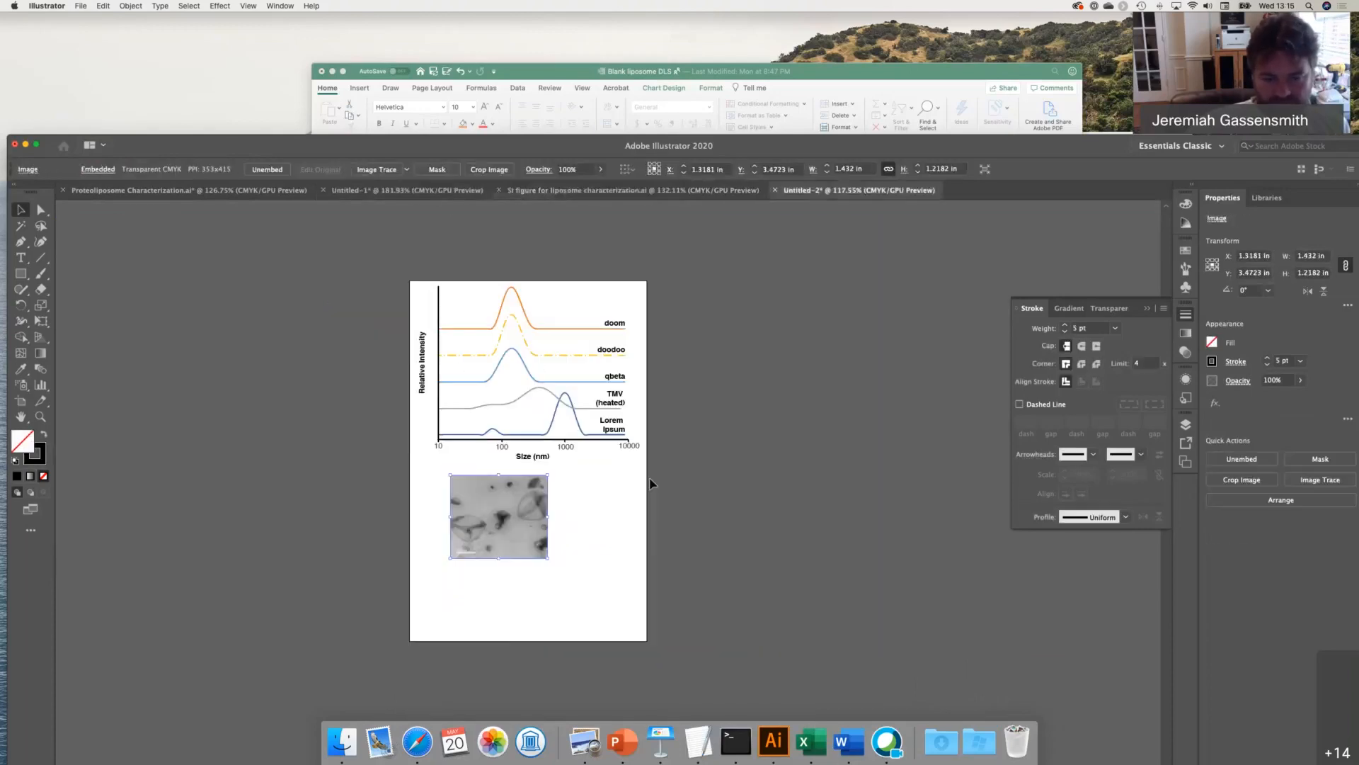
key(super+v)
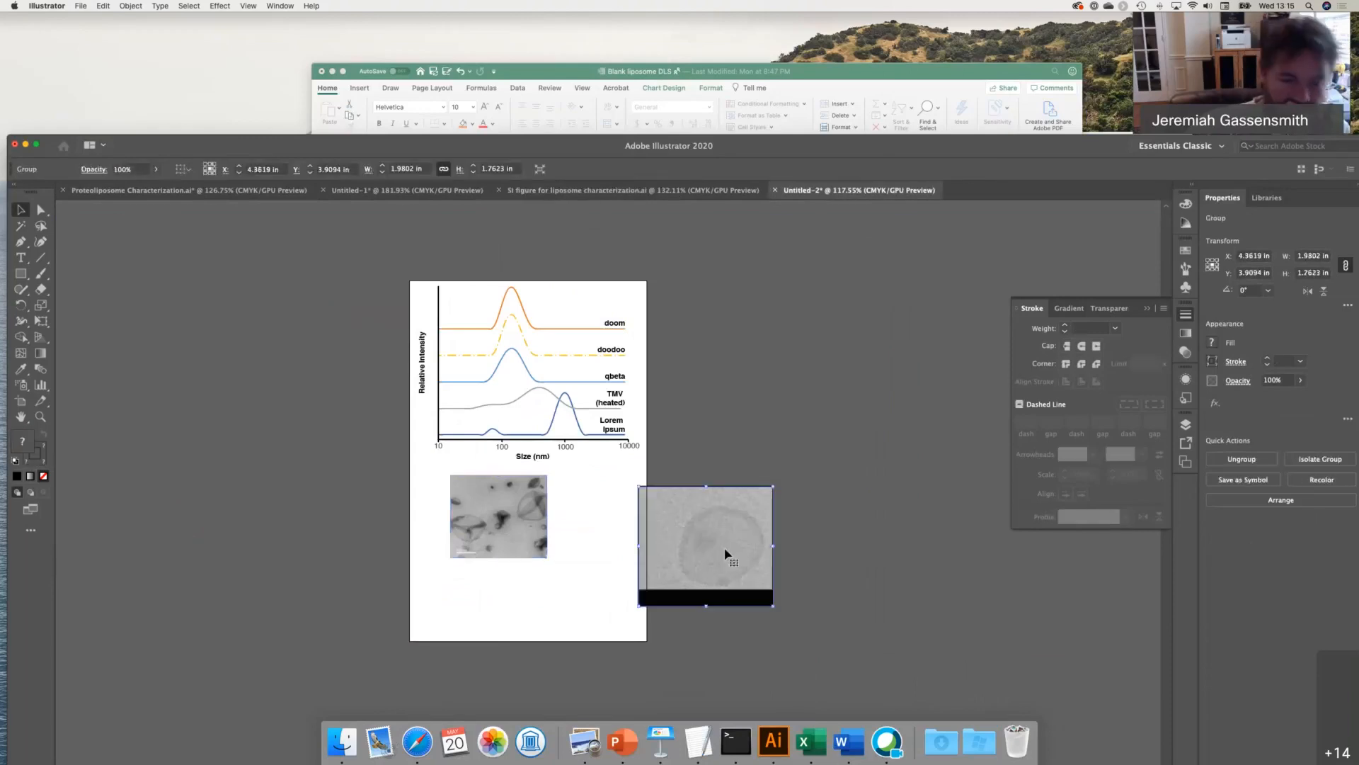
- Scale the pasted vesicle micrograph to about 1.40 by 1.24 in and place the first micrograph beside it, off the artboard
drag(528, 529, 696, 652)
click(751, 600)
drag(773, 605, 734, 587)
drag(716, 633, 808, 513)
click(717, 547)
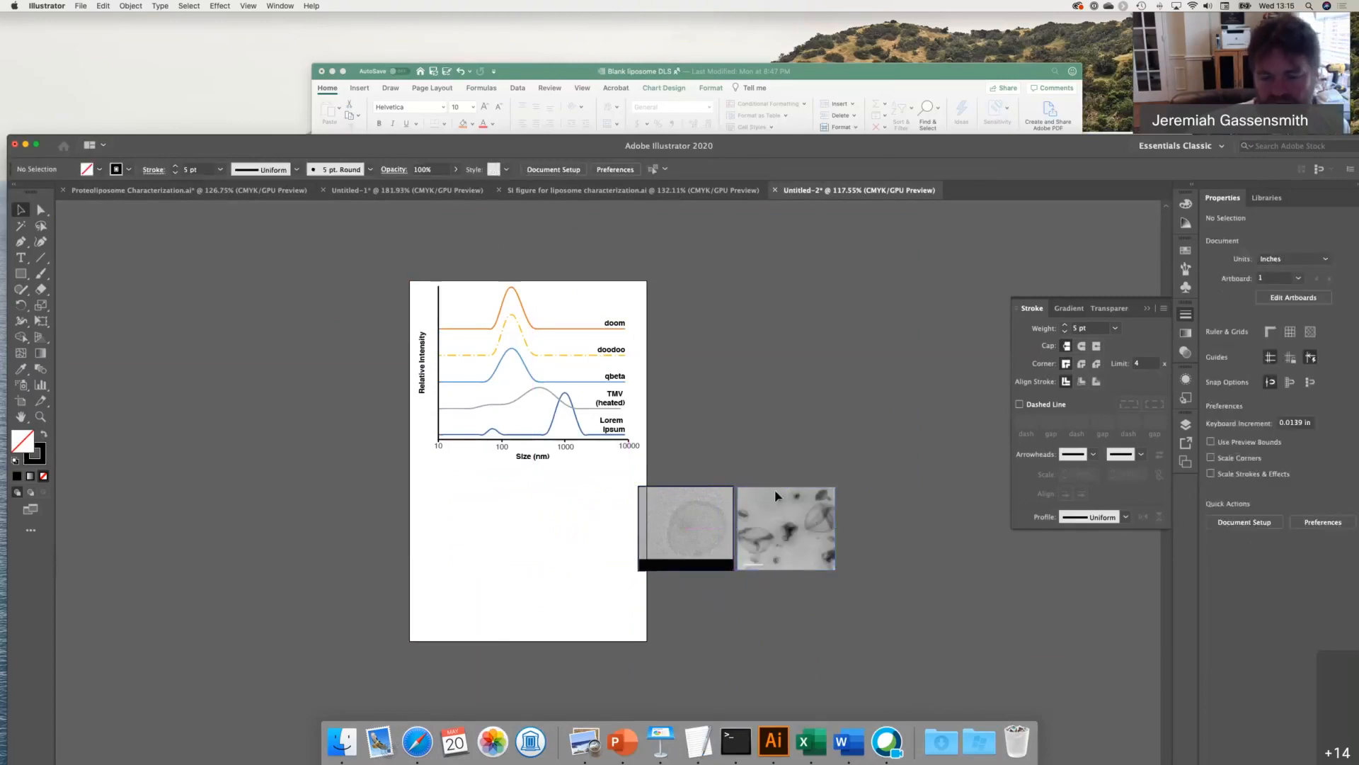
- Ungroup the vesicle micrograph from its black outline frame and remove the frame, keeping the image beside the first micrograph
click(685, 557)
right_click(685, 558)
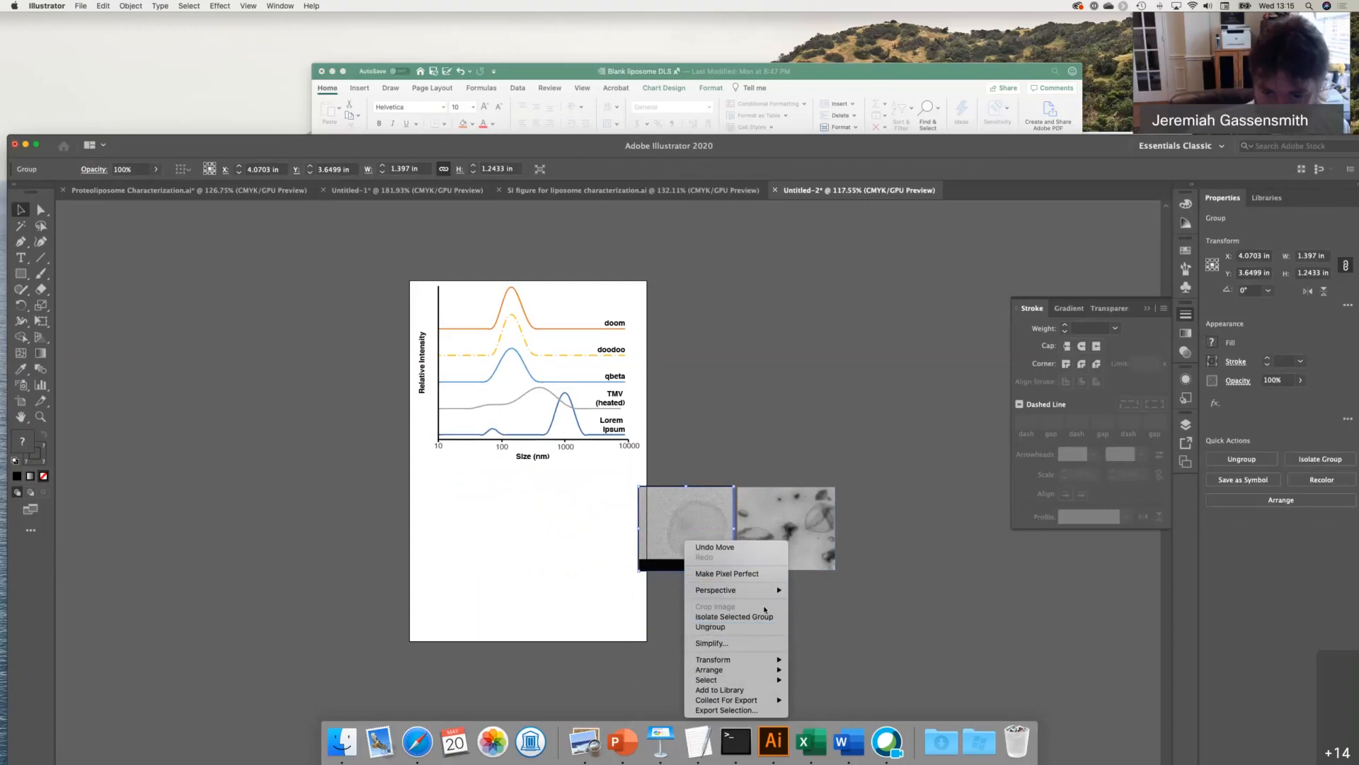
click(647, 570)
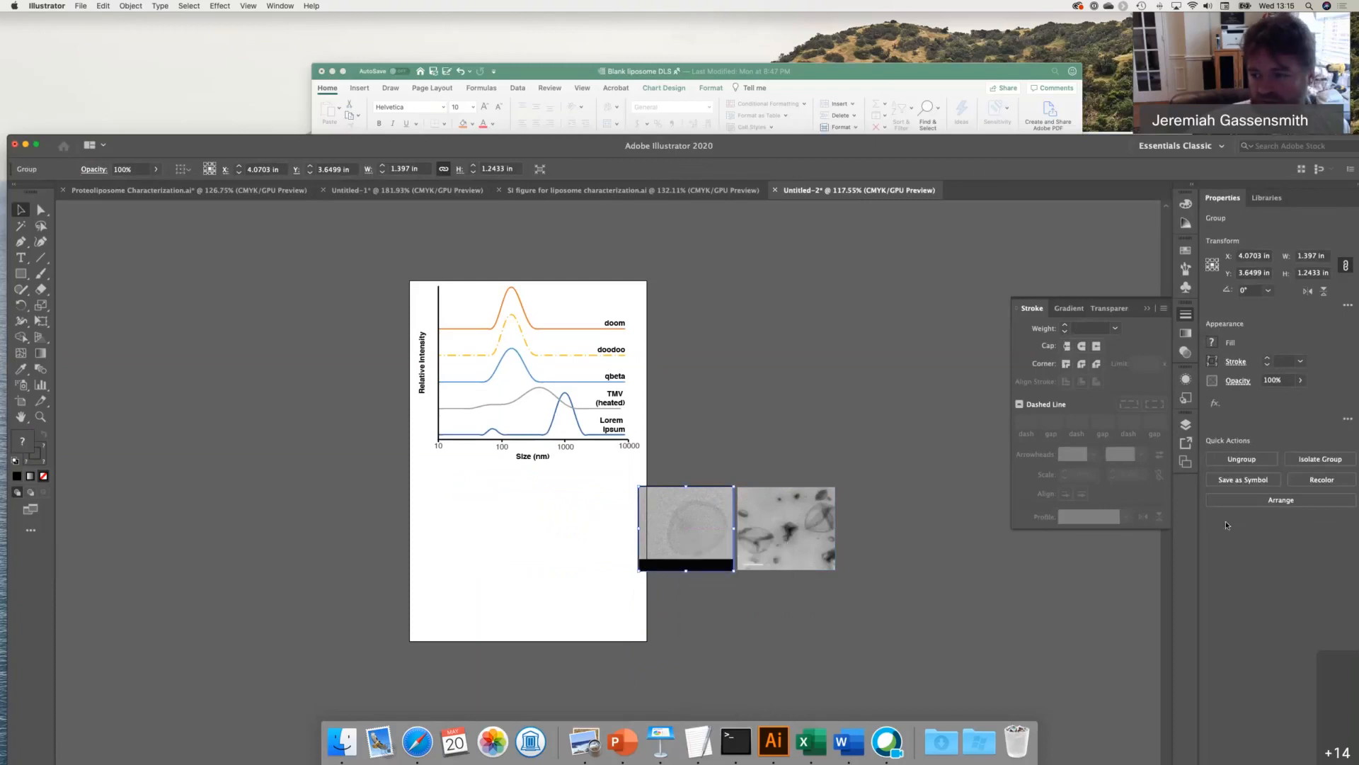
click(1251, 461)
click(710, 661)
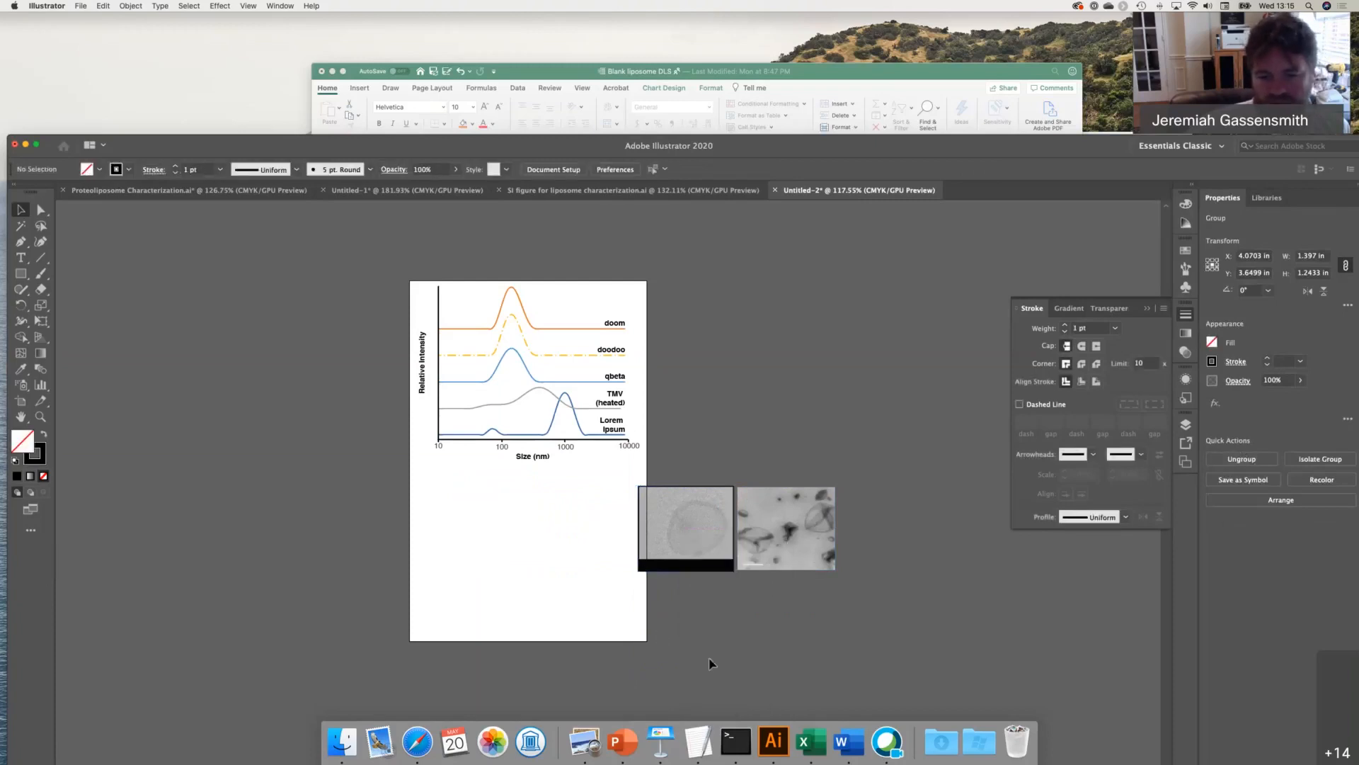
click(690, 522)
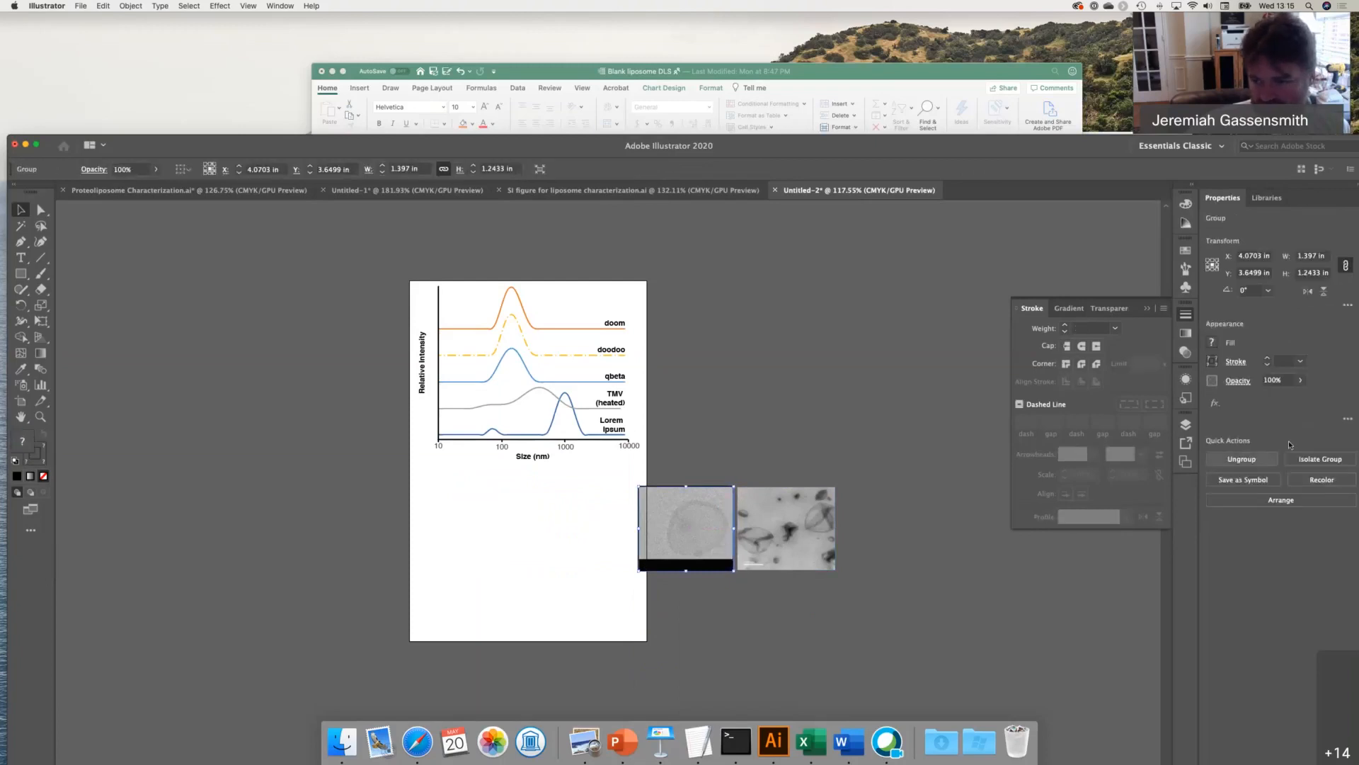
click(1242, 461)
click(820, 640)
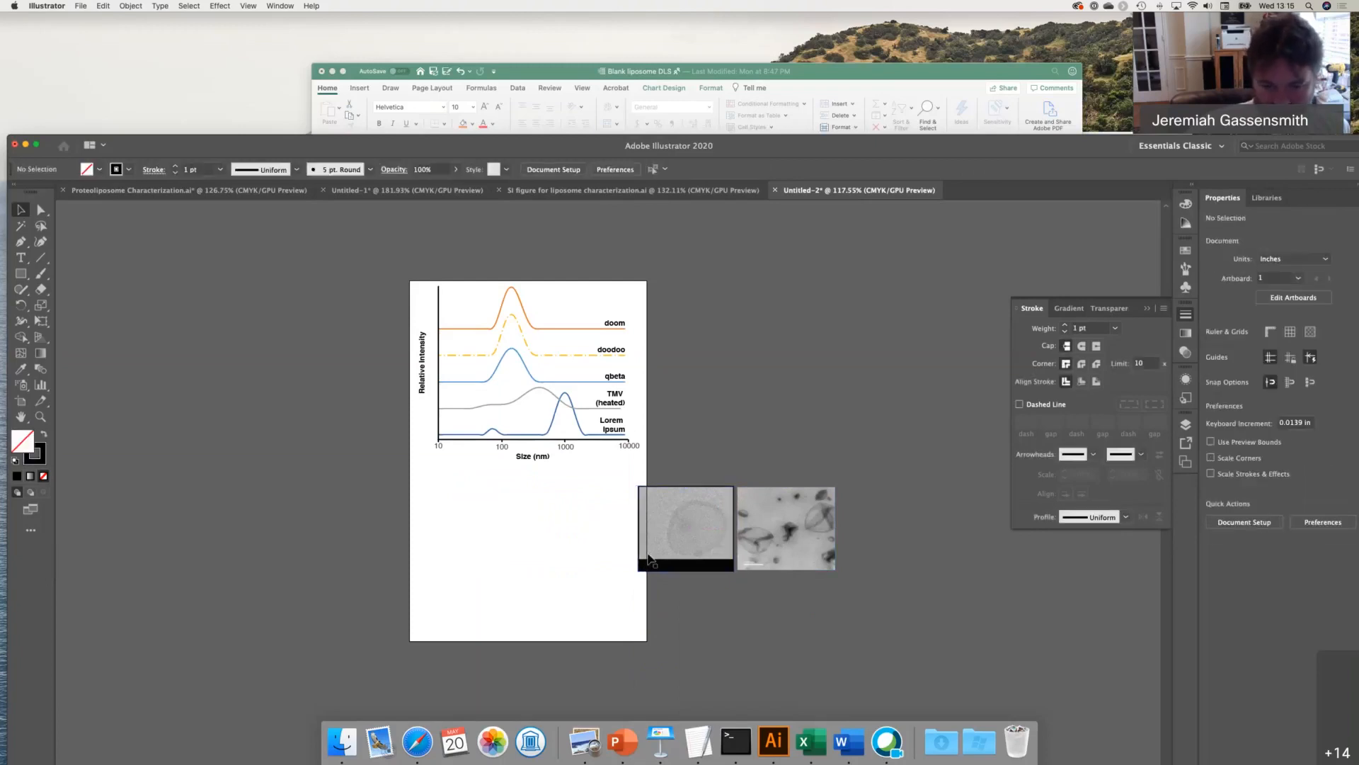
drag(683, 533, 681, 505)
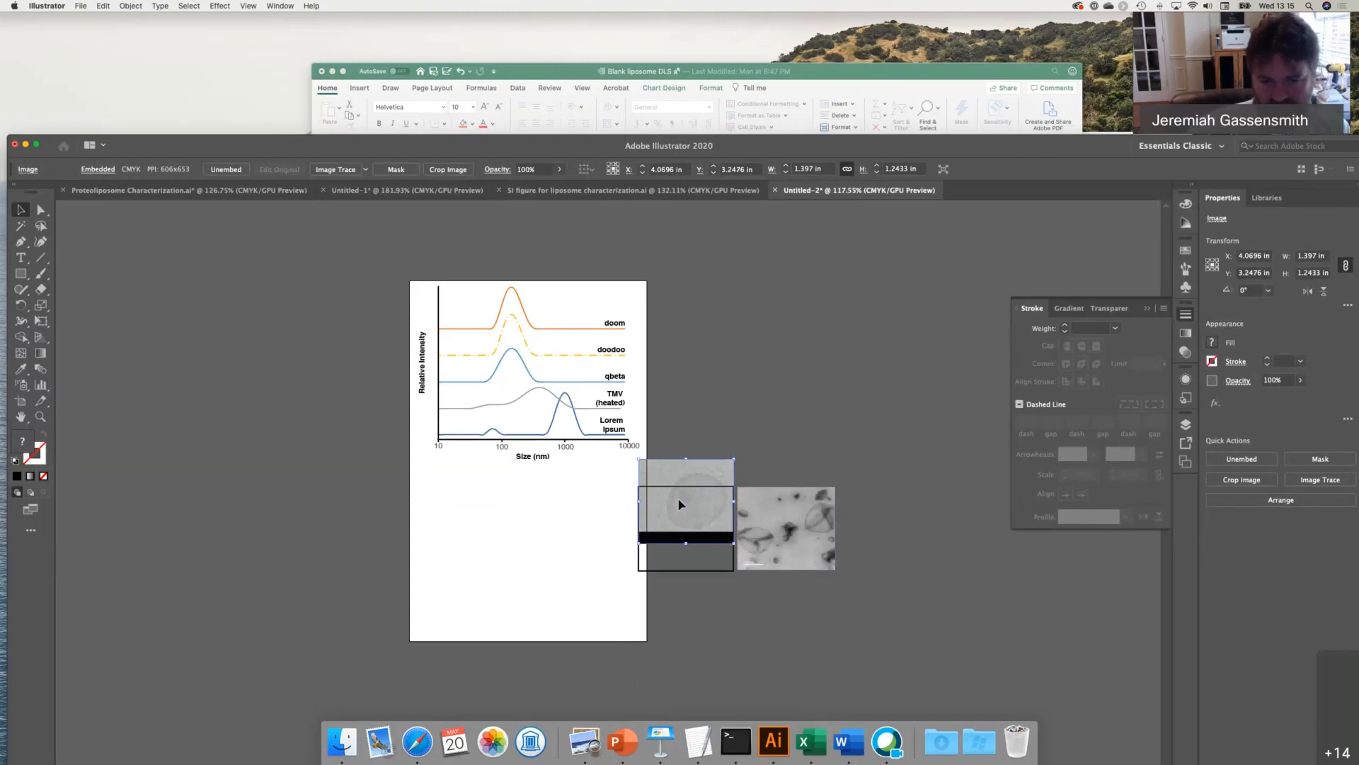
drag(693, 573, 685, 557)
- Crop the vesicle micrograph to about 1.06 by 0.92 in around the vesicle, cutting off the black bar along its lower edge
right_click(684, 557)
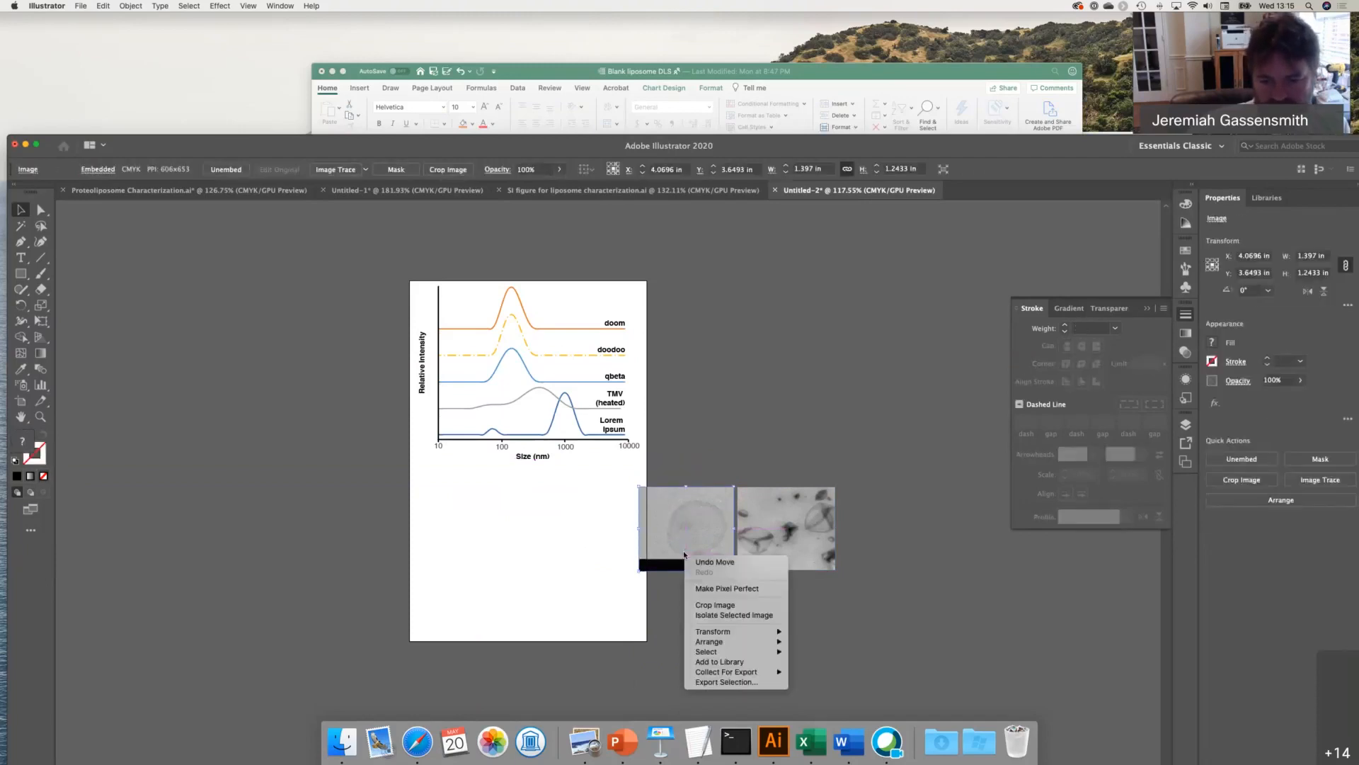
click(763, 605)
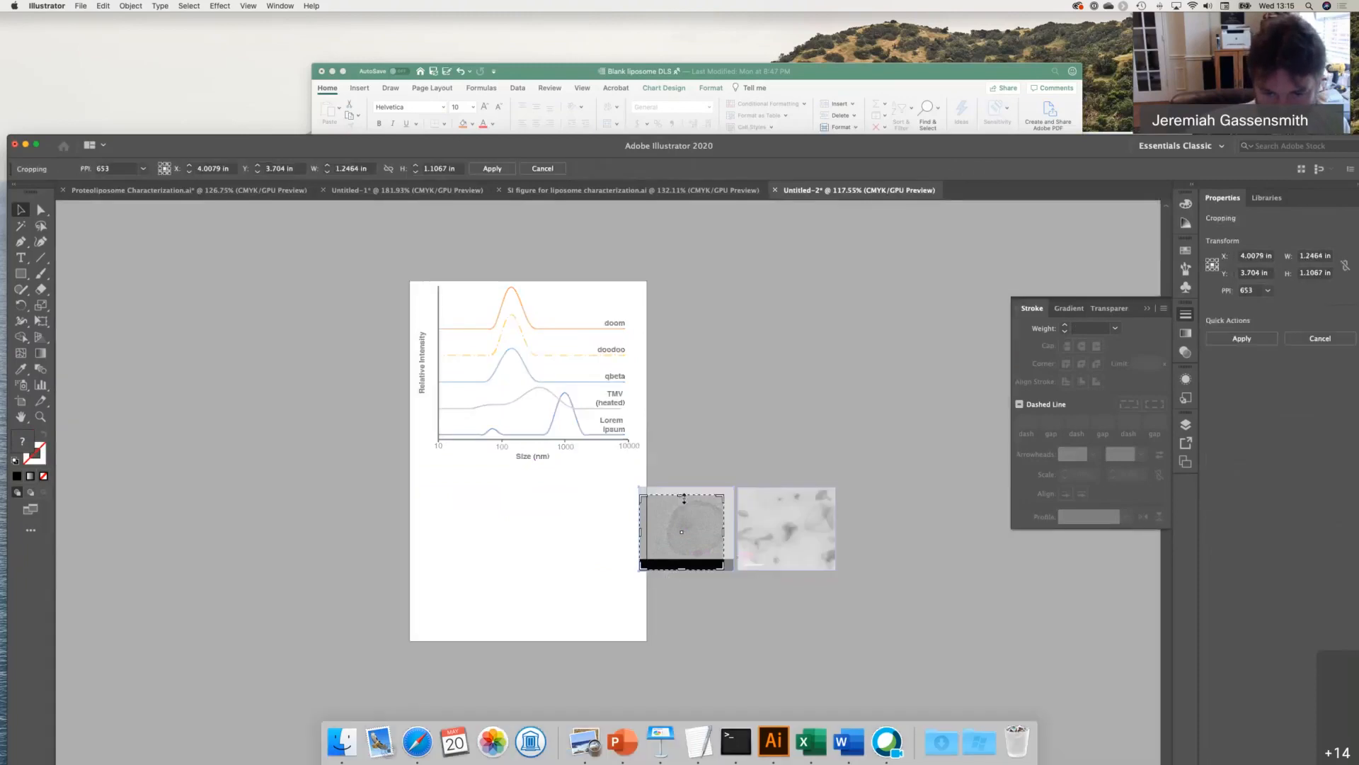
drag(684, 498, 733, 533)
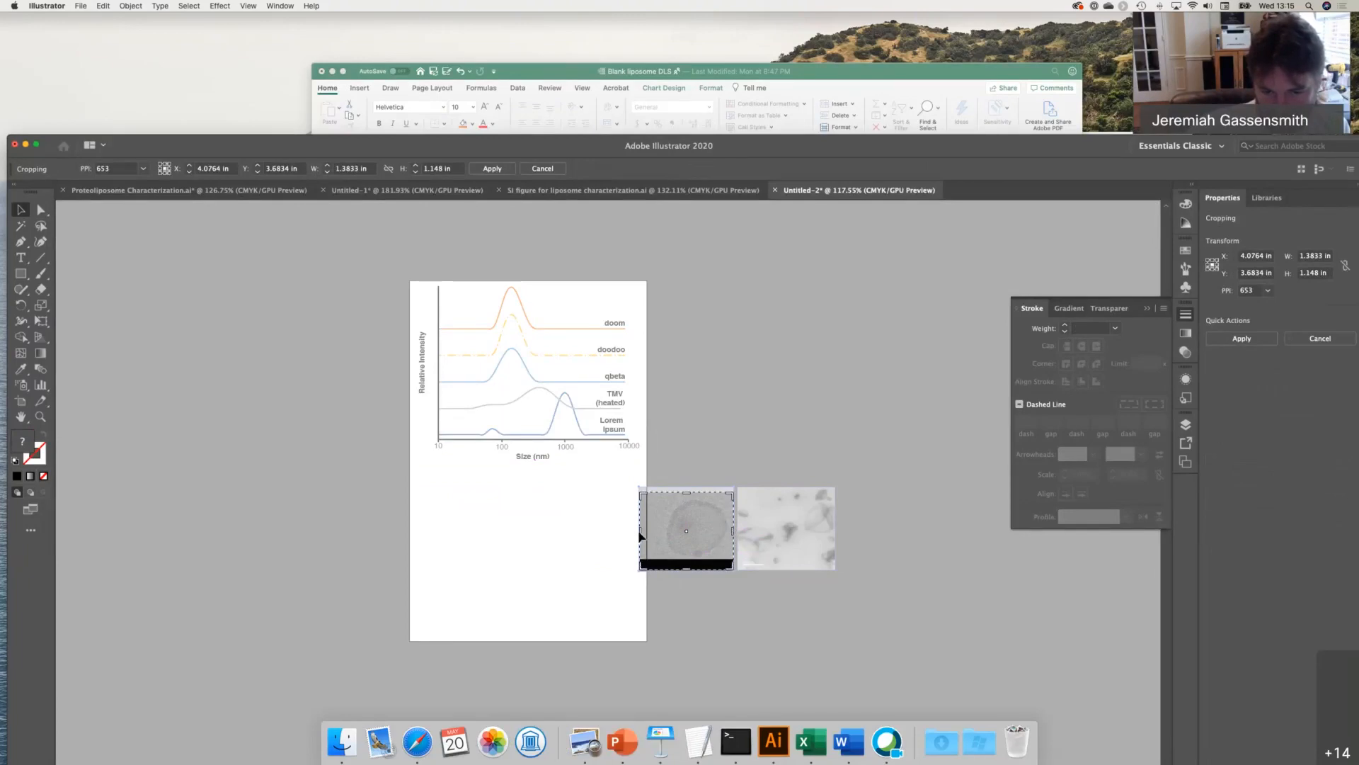
drag(640, 532, 701, 560)
drag(701, 493, 701, 498)
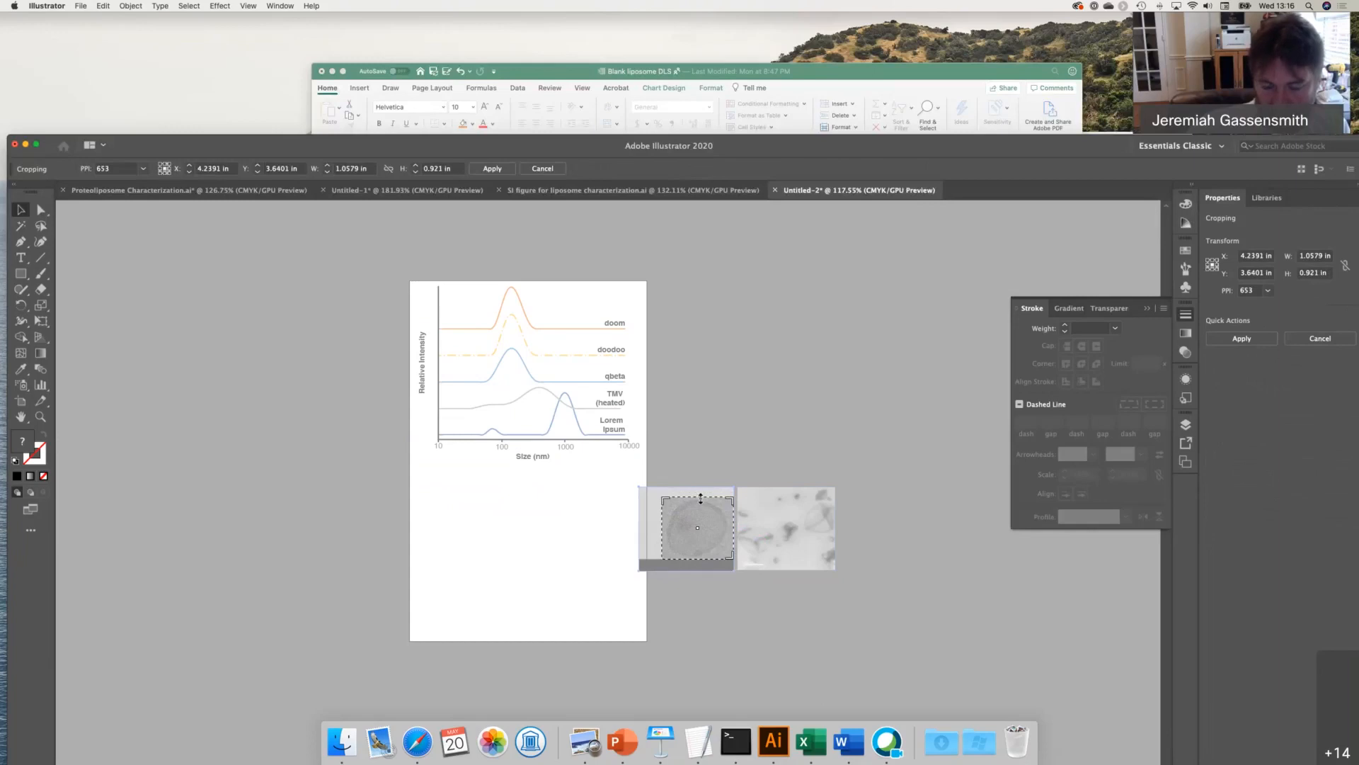
click(725, 433)
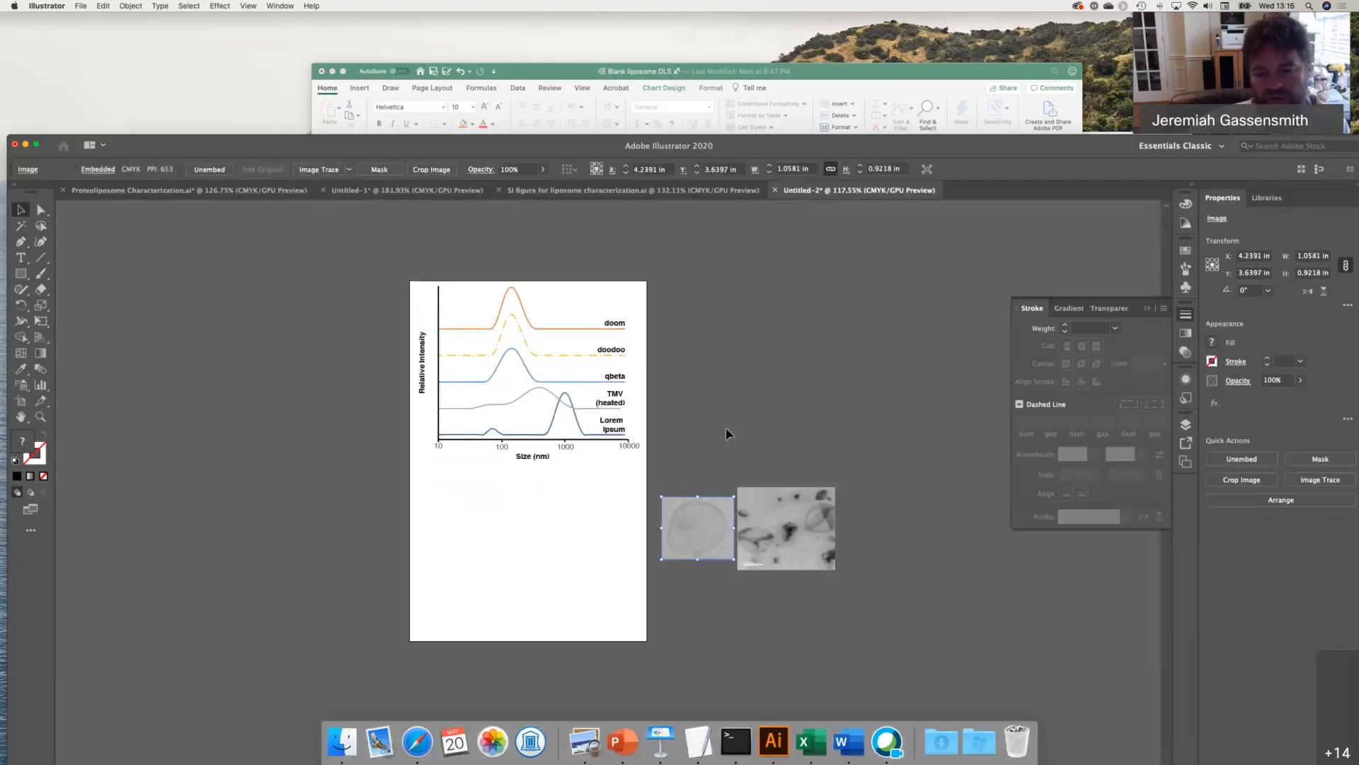
- Enlarge the cropped vesicle micrograph to about 1.40 by 1.22 in and place it directly beneath the first micrograph
click(721, 554)
drag(715, 534, 639, 577)
drag(679, 534, 787, 616)
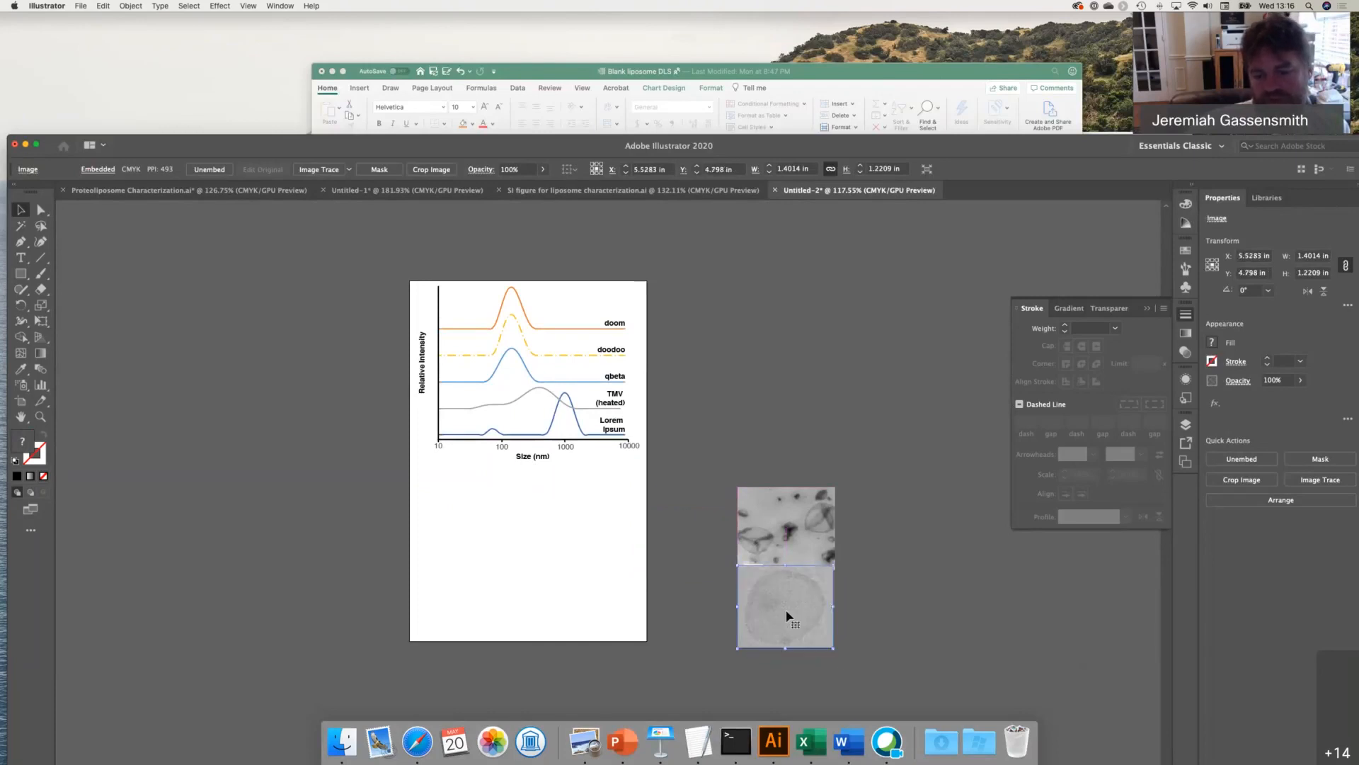
click(944, 576)
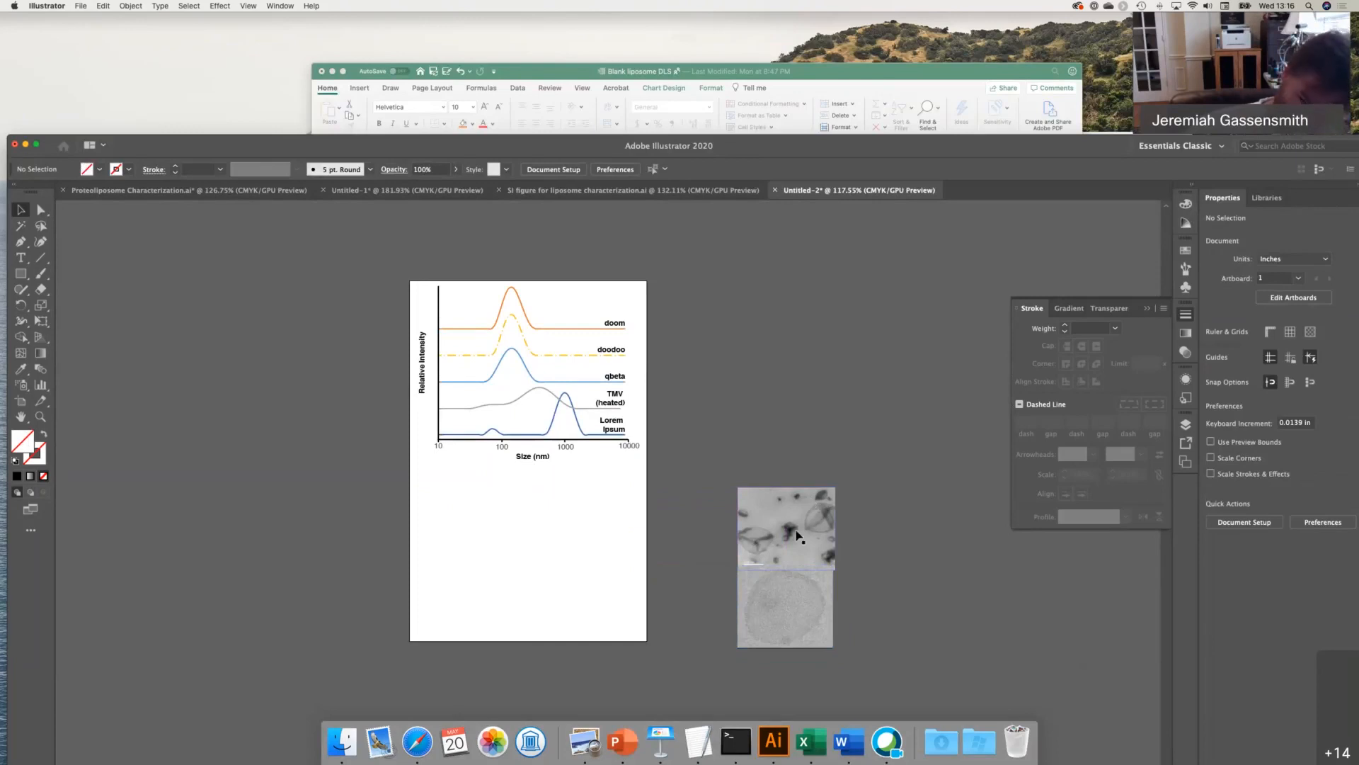
drag(809, 603, 815, 607)
right_click(793, 615)
click(879, 635)
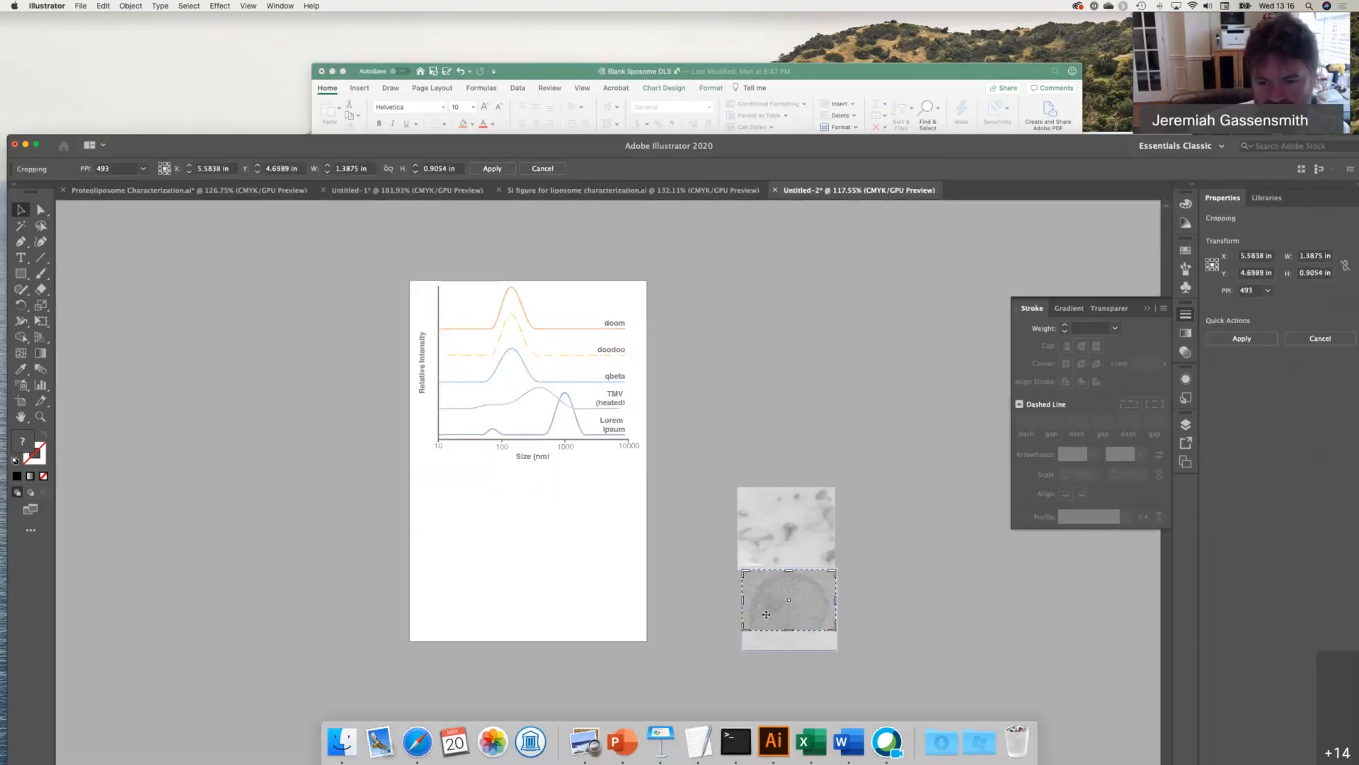
drag(744, 605, 708, 606)
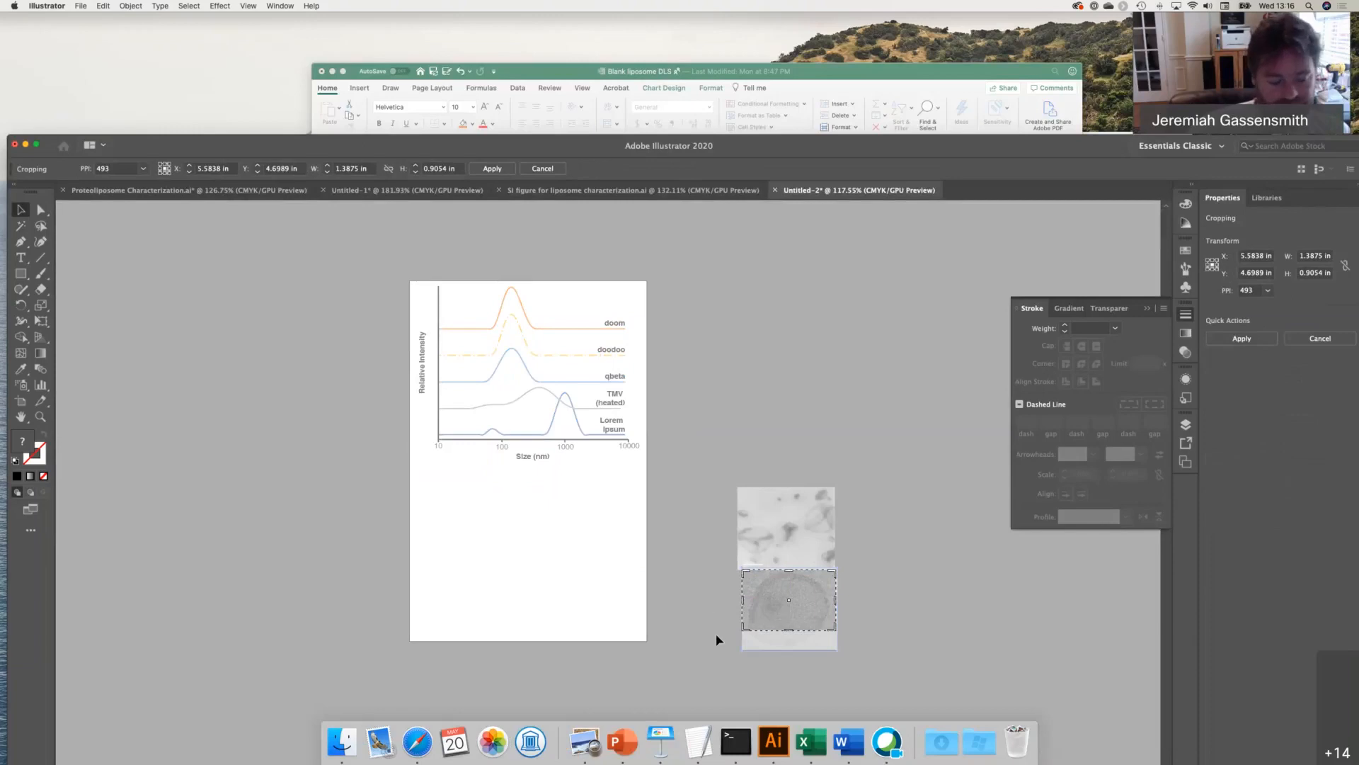
key(Escape)
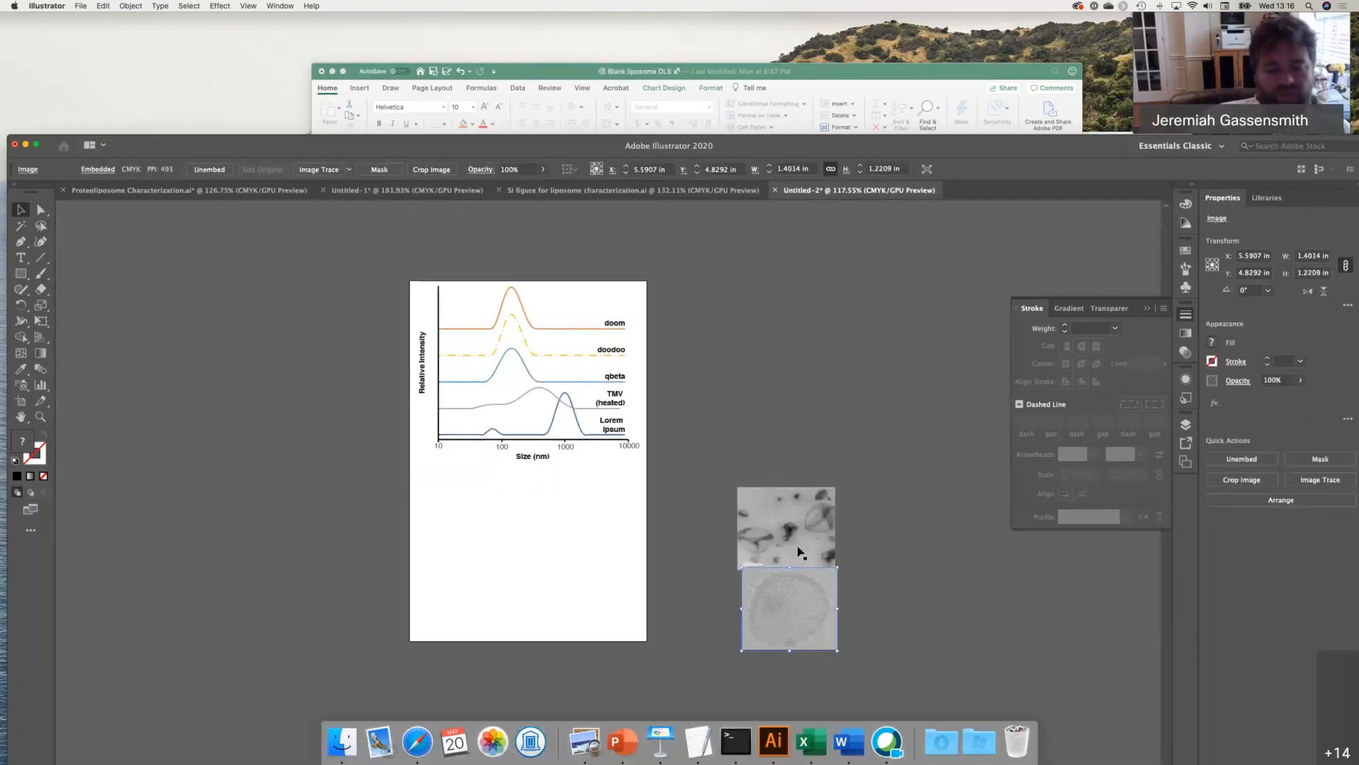
- Move the first micrograph up slightly to leave a small gap above the vesicle micrograph
drag(798, 536, 798, 524)
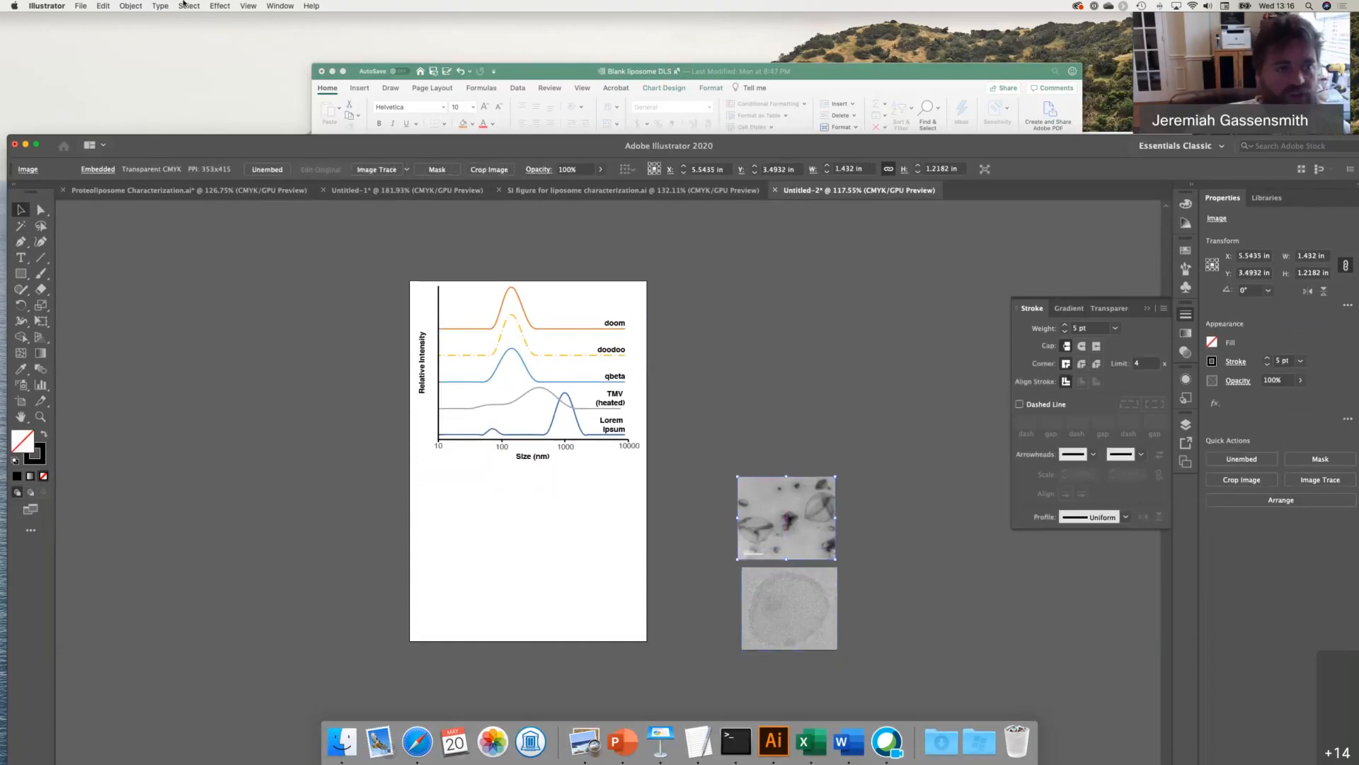
click(129, 6)
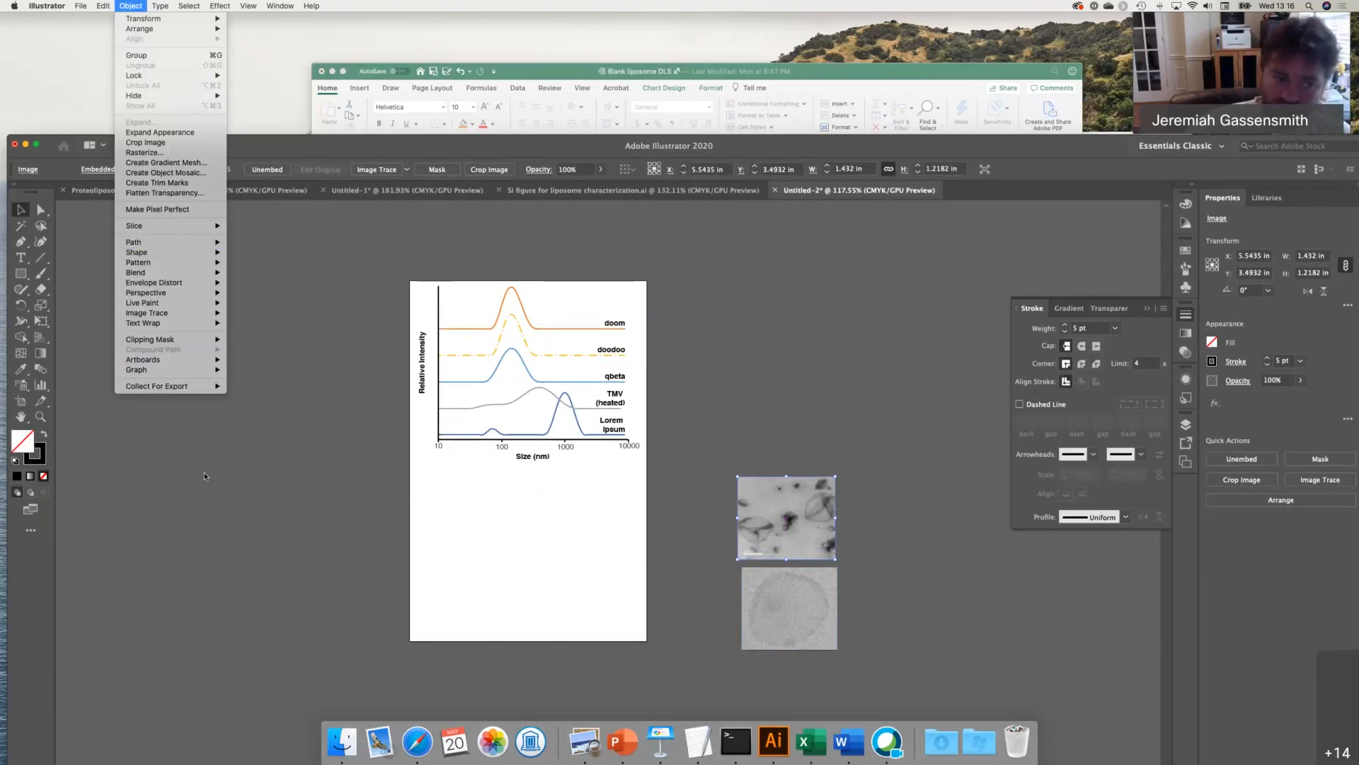
- Make a clipping mask for the micrograph with dark particles and narrow the mask from its left edge to about 0.91 in wide
mouse_move(190, 337)
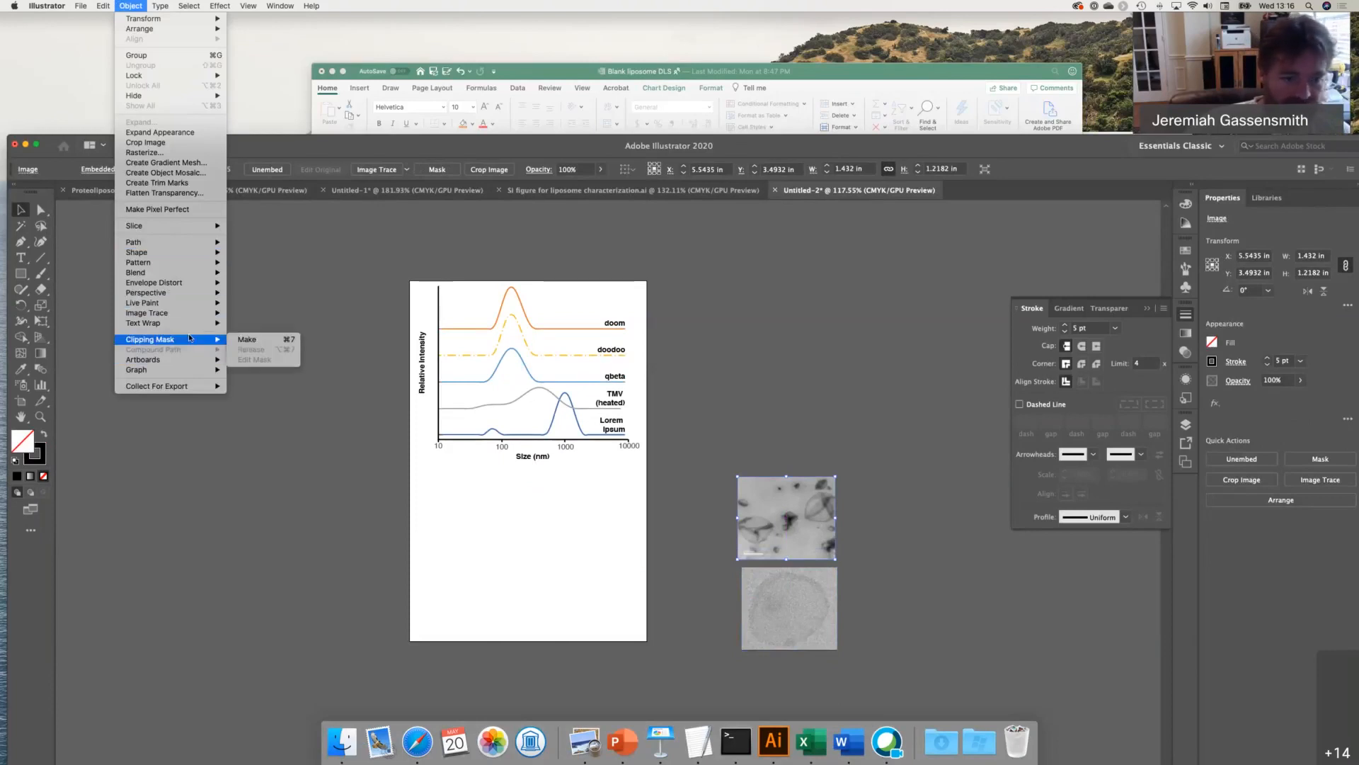
click(247, 340)
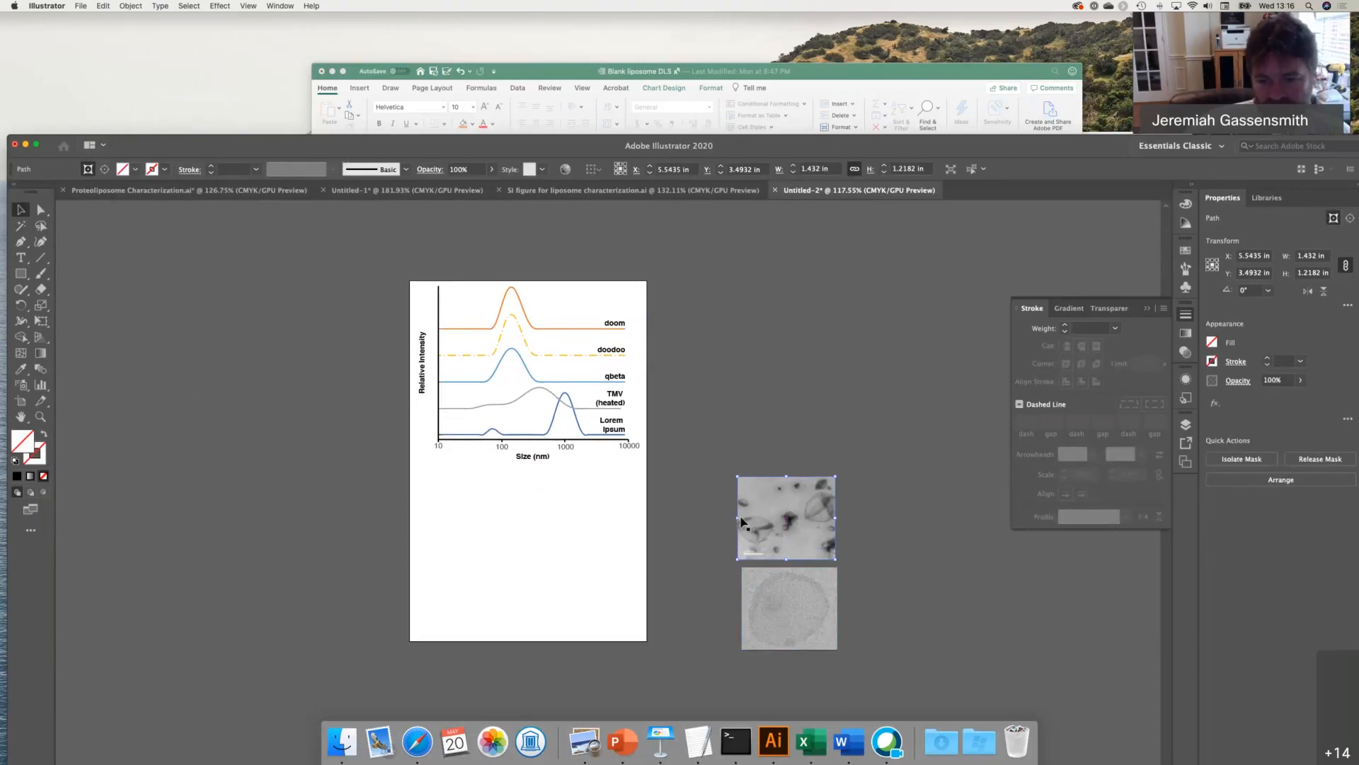
drag(739, 519, 775, 523)
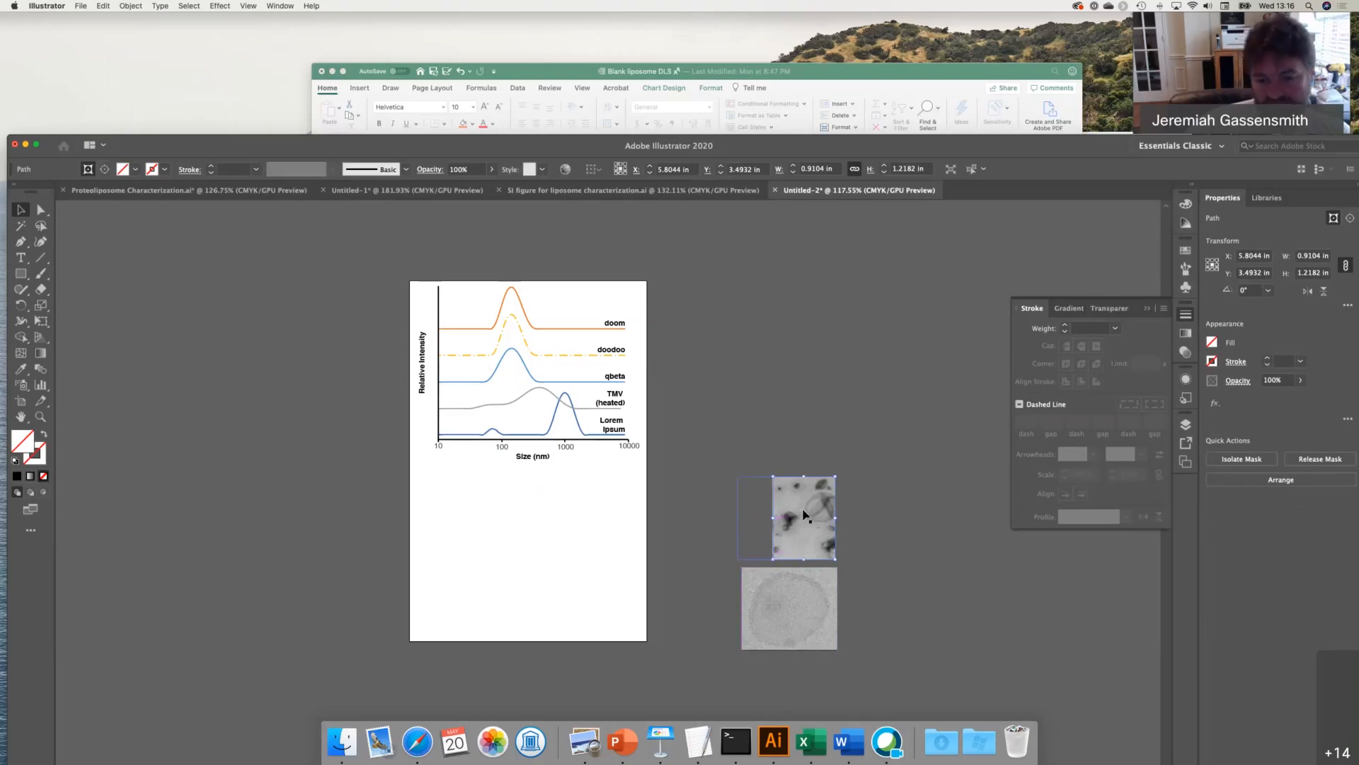
- Isolate the masked image and shift it about 0.48 in to the right inside its clipping mask
double_click(801, 508)
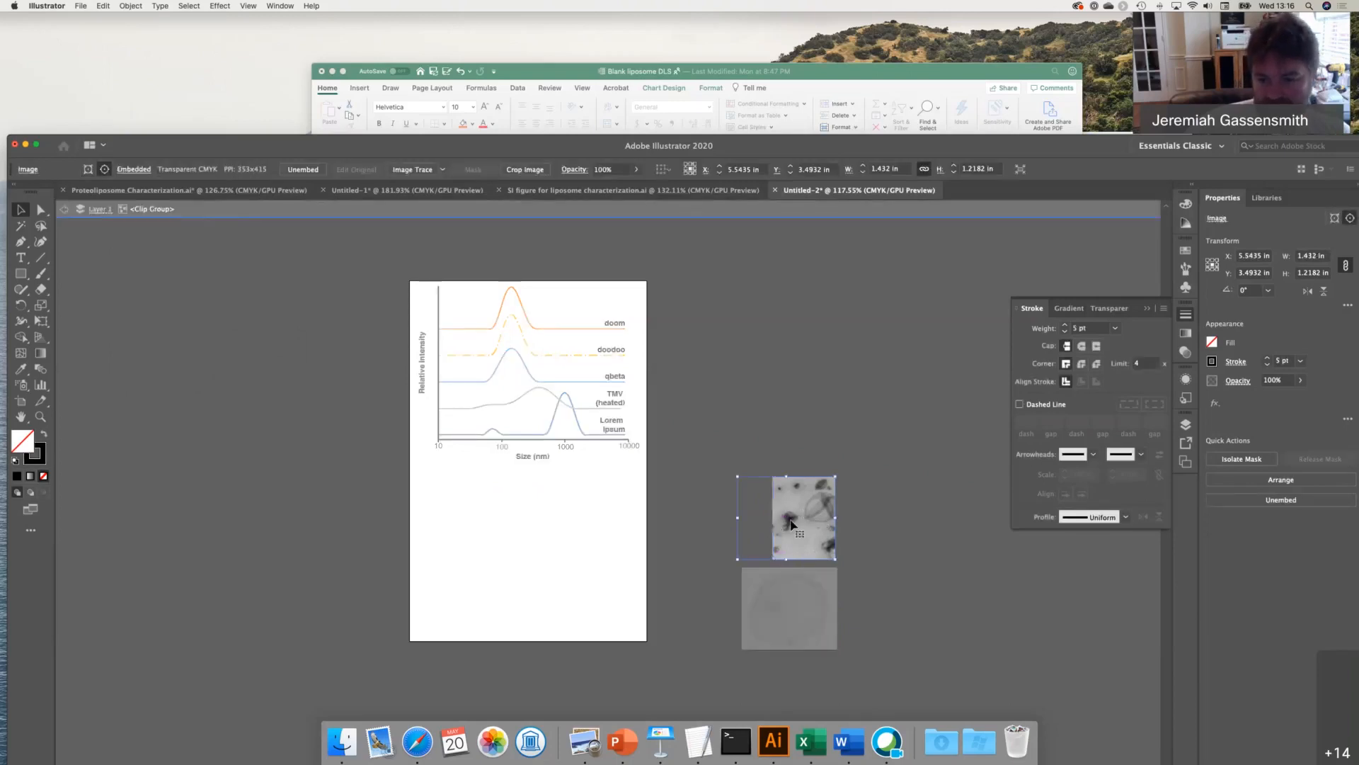
mouse_move(792, 524)
mouse_down()
mouse_move(826, 524)
mouse_move(802, 525)
mouse_up()
click(1212, 462)
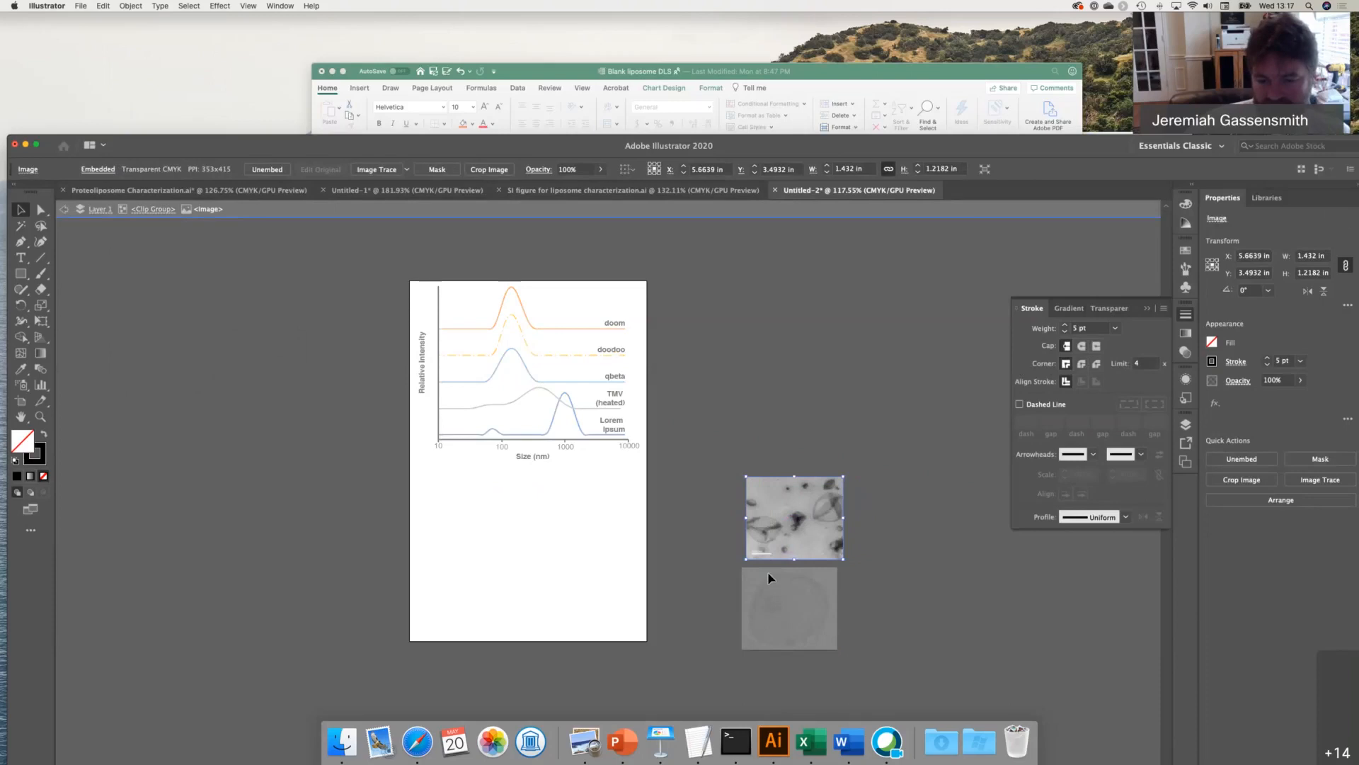
click(771, 428)
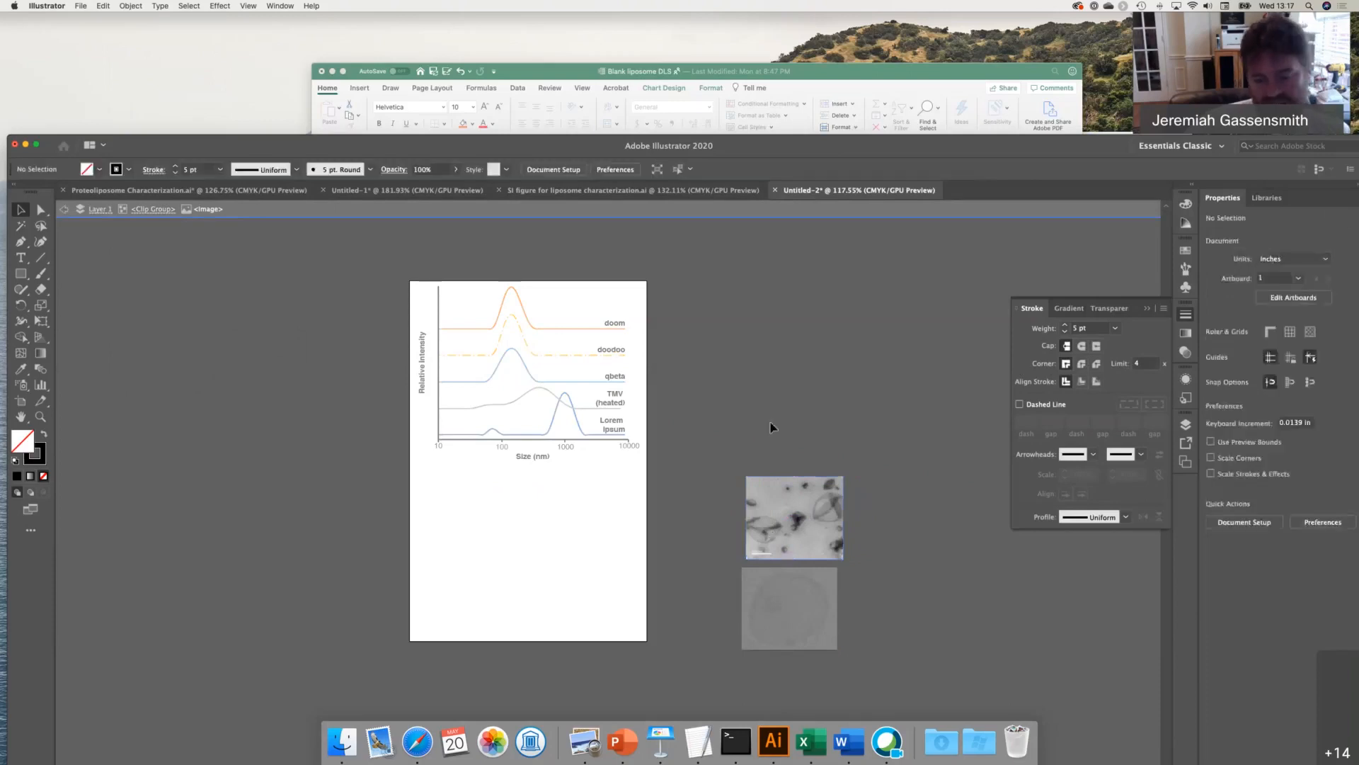
double_click(772, 427)
click(822, 534)
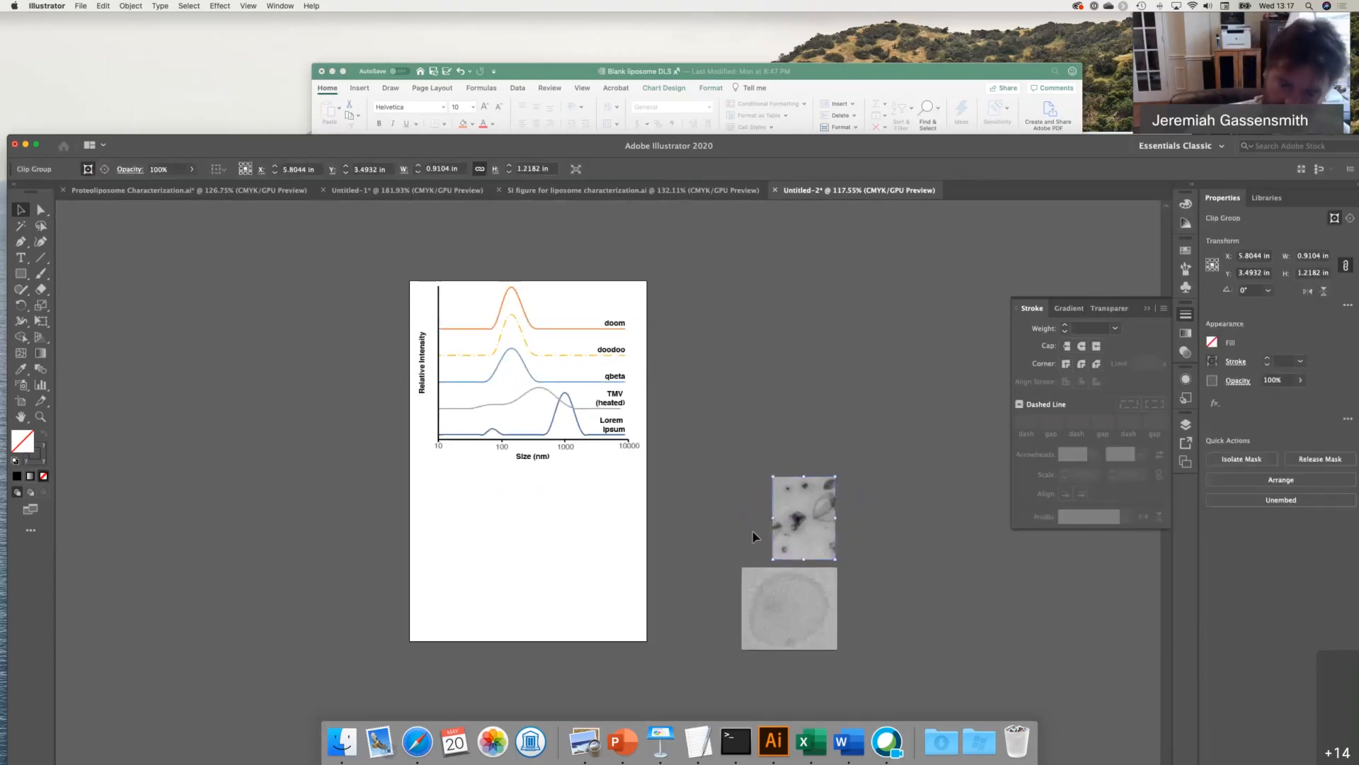
click(752, 537)
double_click(847, 546)
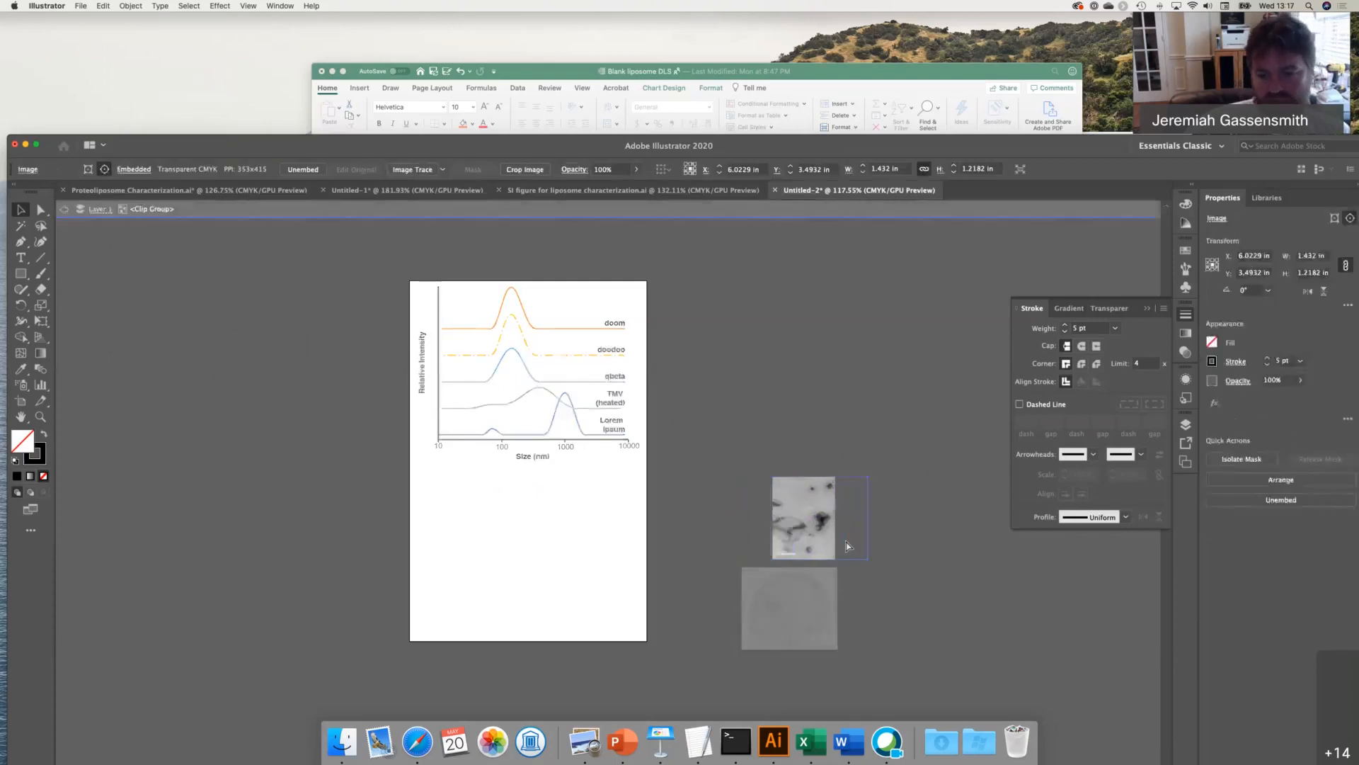
- Undo the clipping mask edits and the earlier cropping and placement of the two micrographs until they sit uncropped side by side
key(super+z)
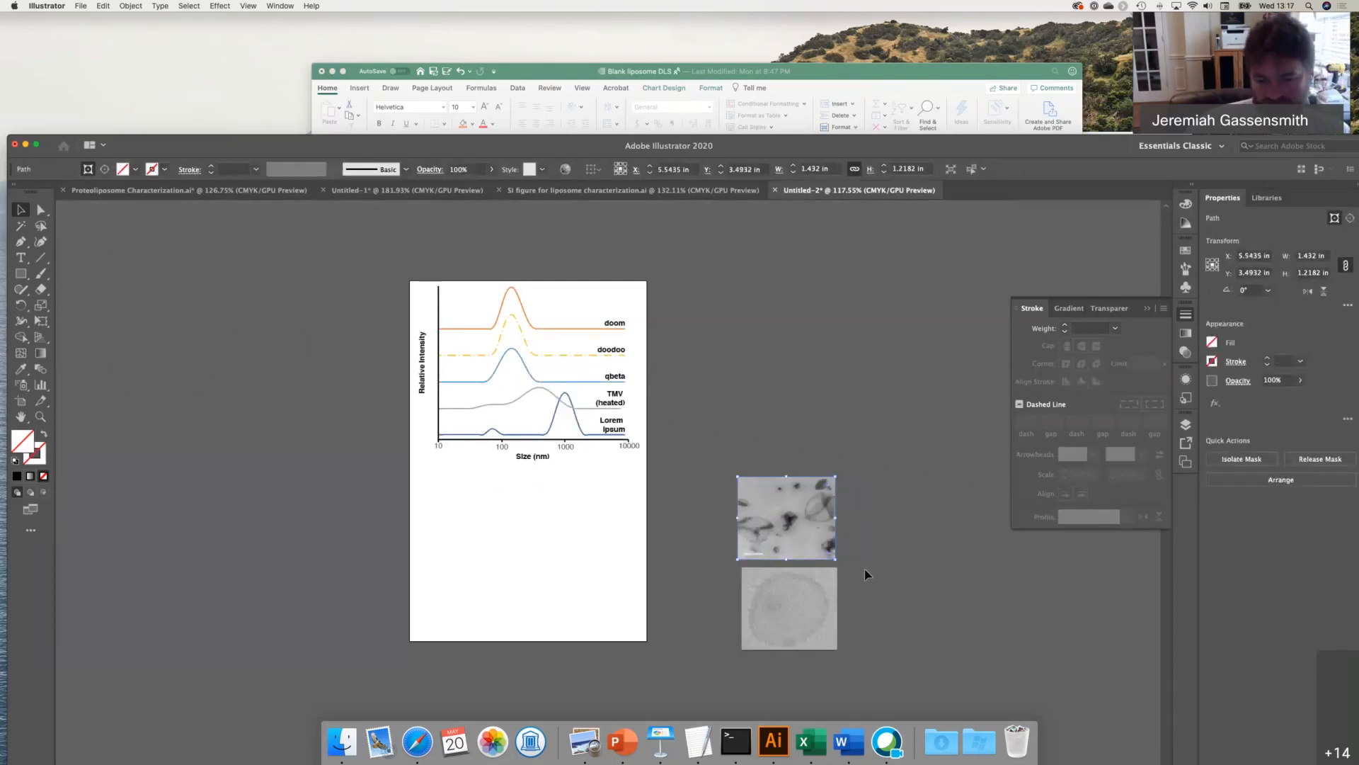
click(865, 567)
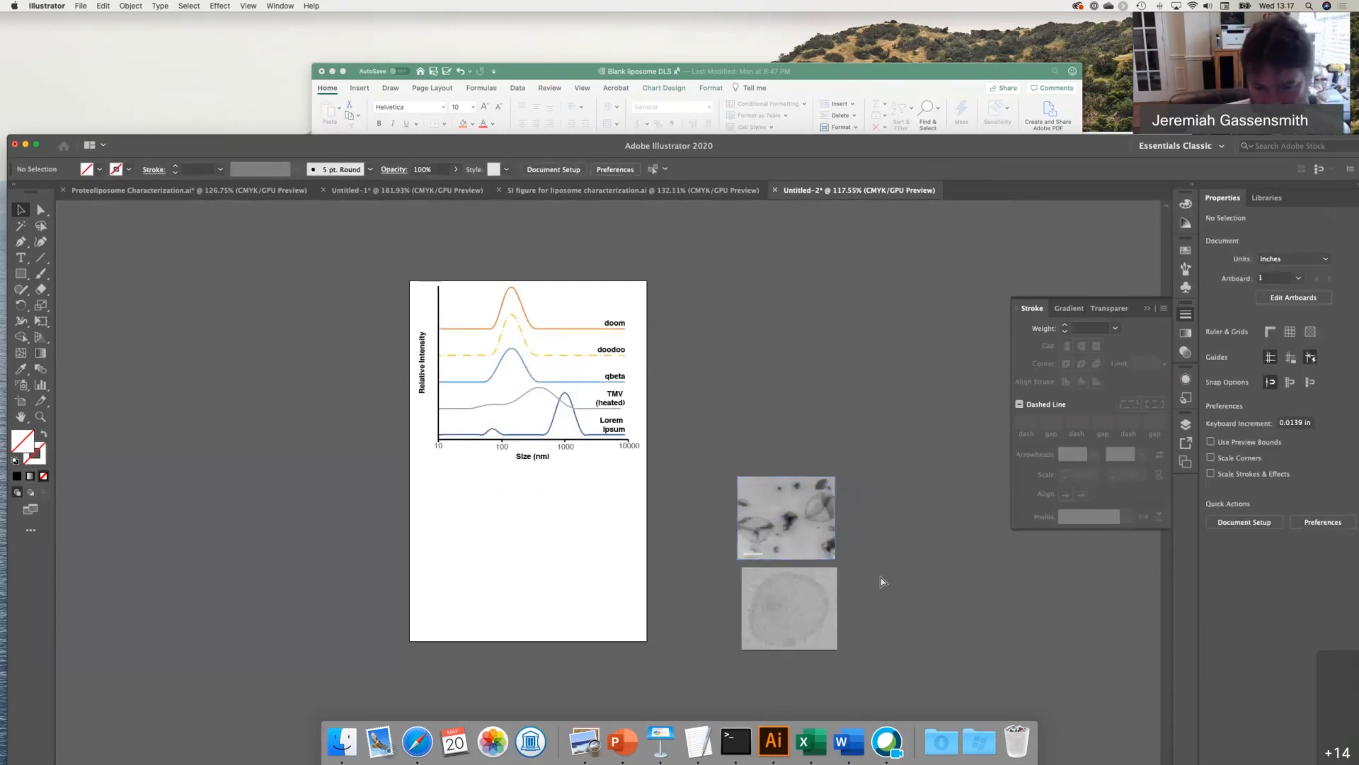
key(super+z)
click(813, 600)
drag(795, 603, 784, 638)
key(super+z)
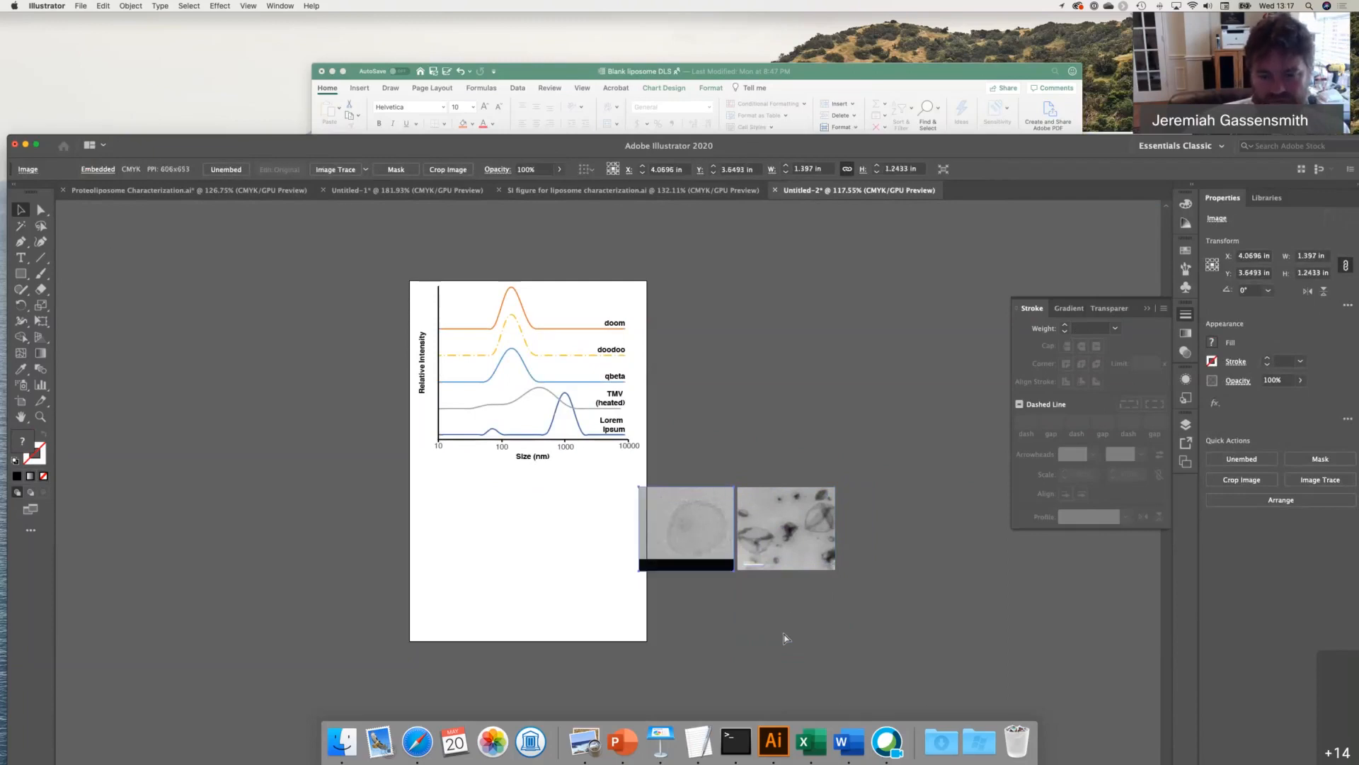
click(784, 638)
- Set the width of the micrograph with dark particles to 1.5 in with proportions kept
click(786, 538)
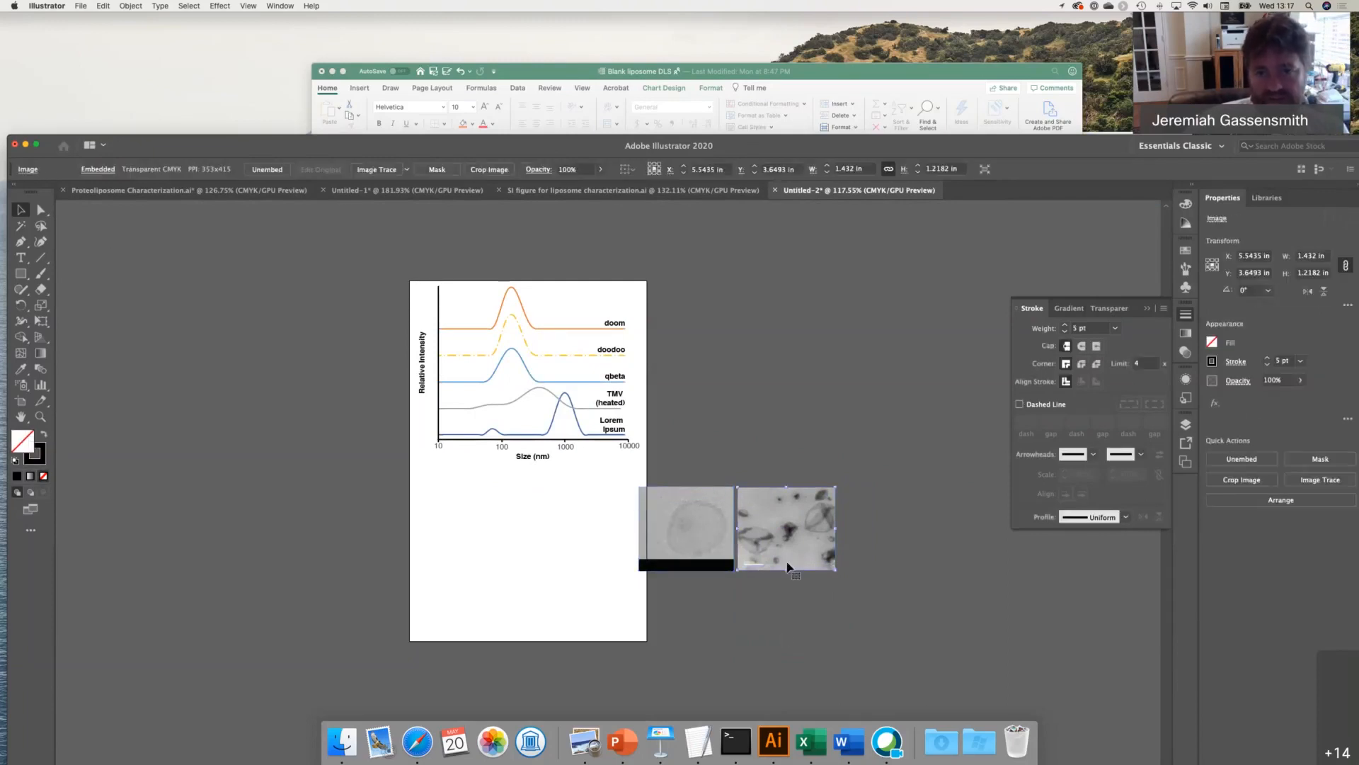
double_click(846, 169)
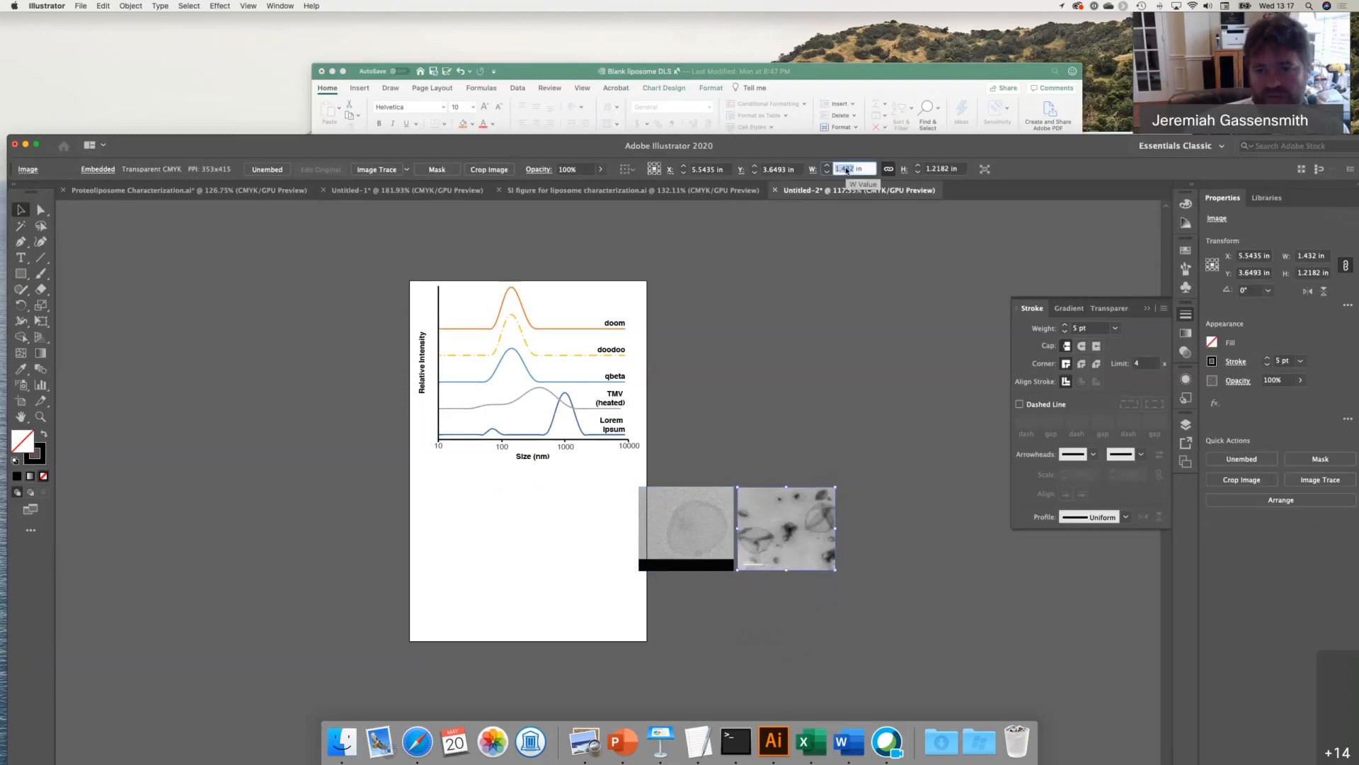
text(1.5)
key(Return)
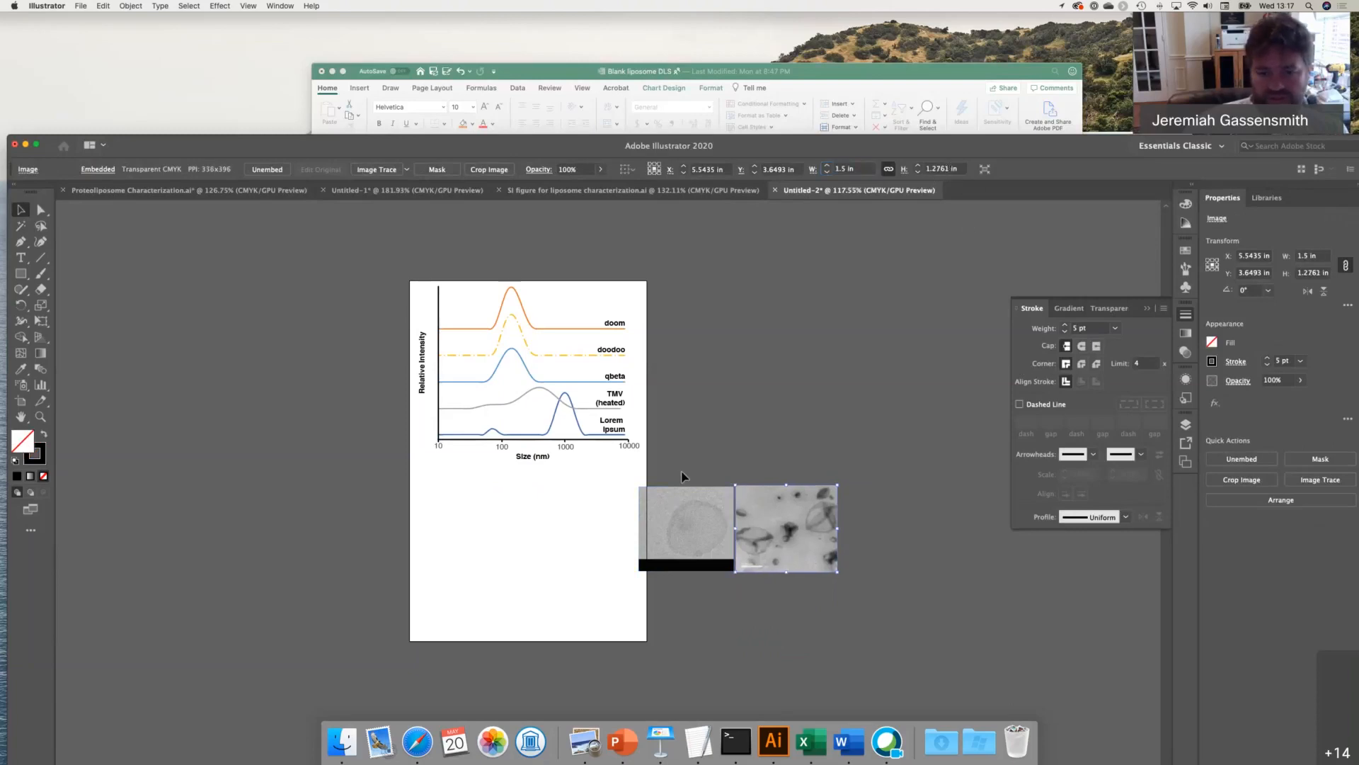
- Try to crop the single-vesicle micrograph with a crop width of 1.27 in and a height of 1.5 in
click(688, 521)
right_click(688, 519)
click(710, 567)
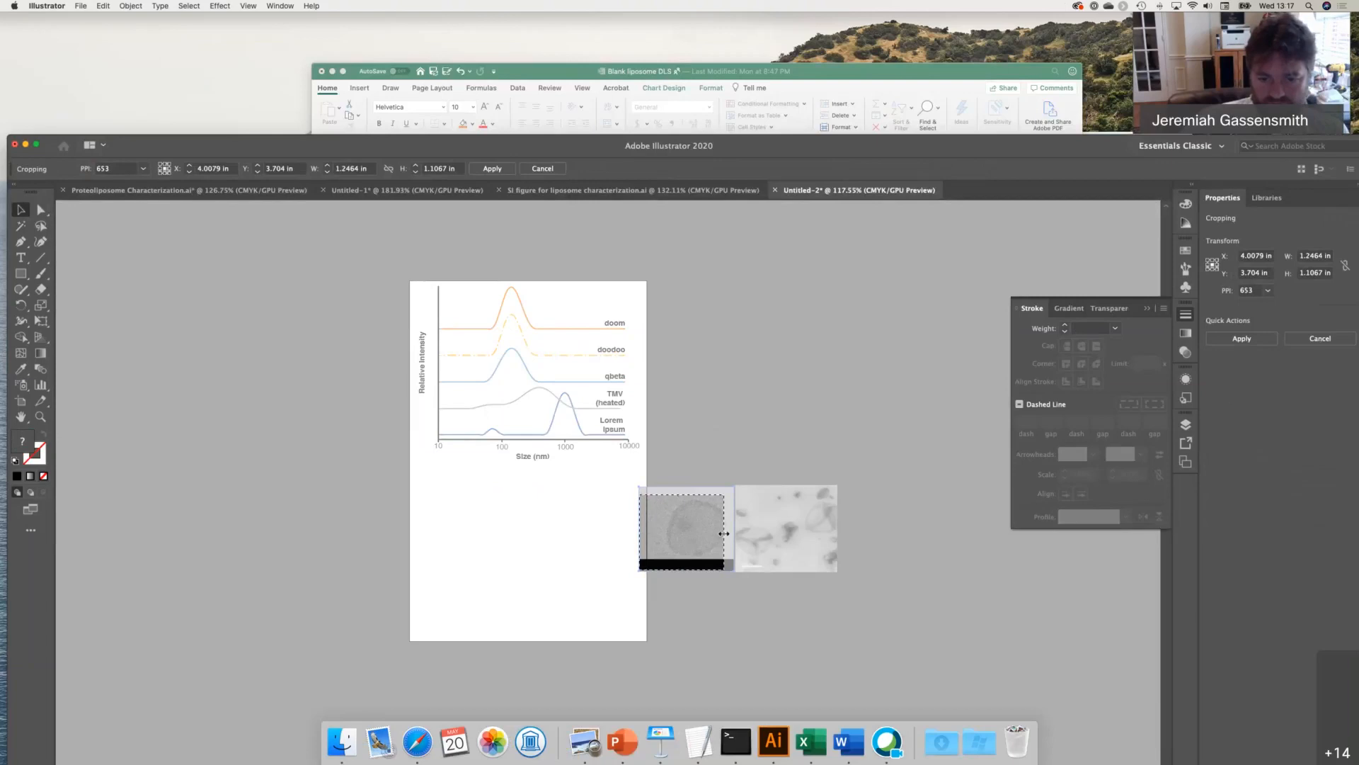
drag(724, 533, 728, 534)
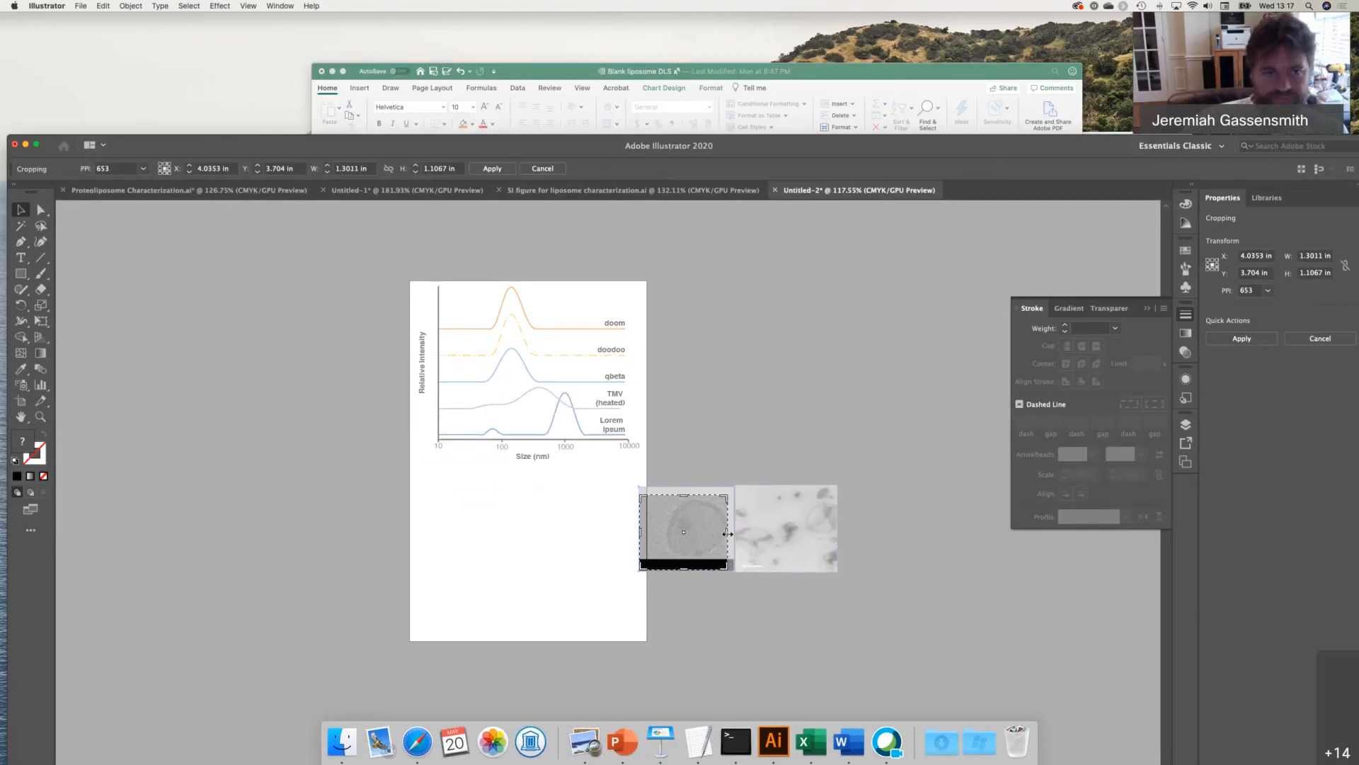
click(350, 168)
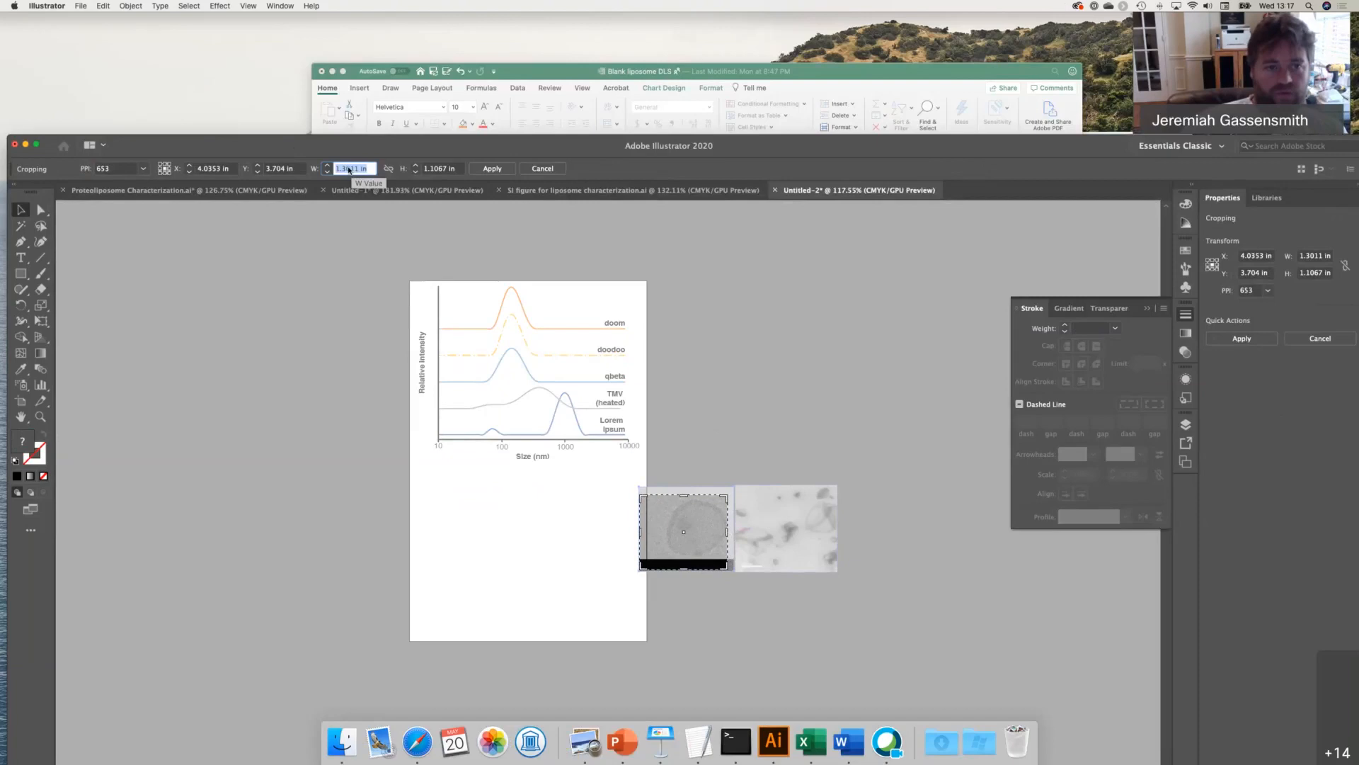
text(1.27)
key(Tab)
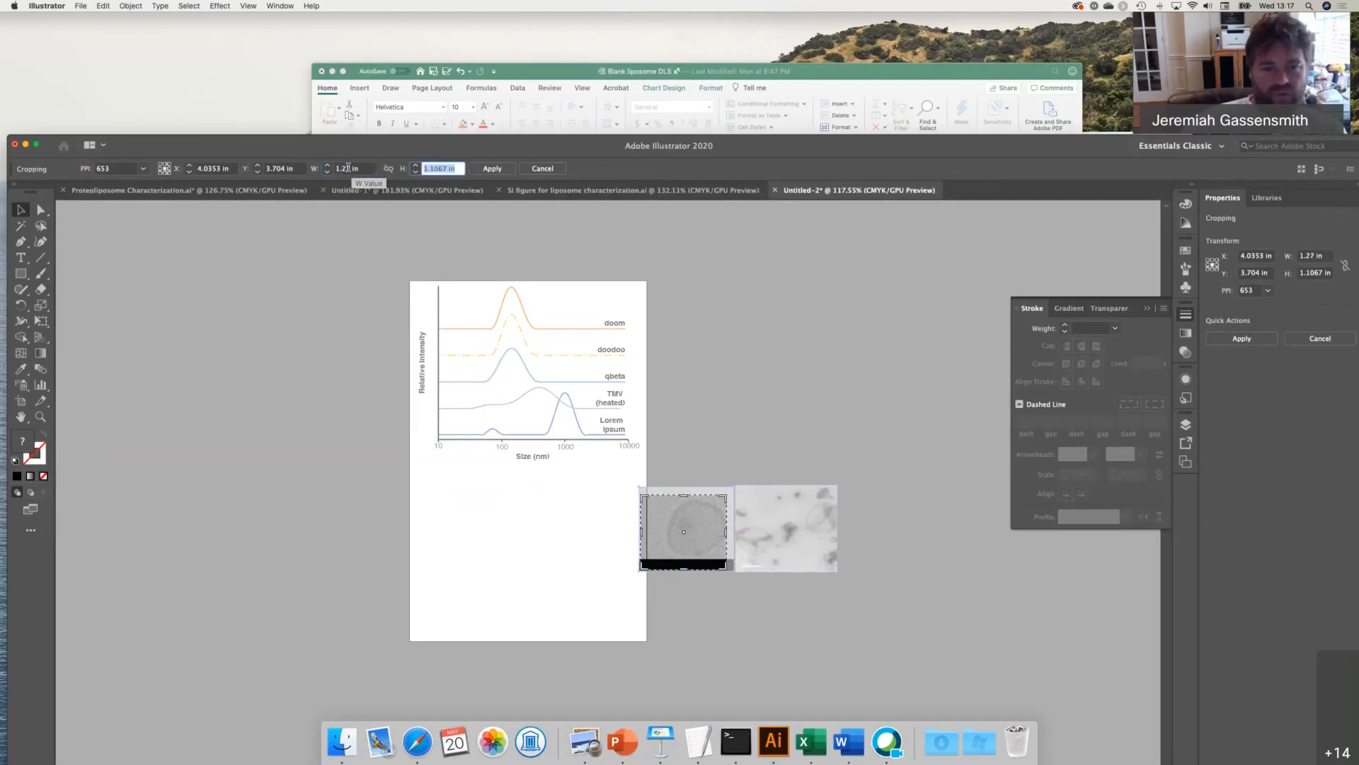
text(1.5)
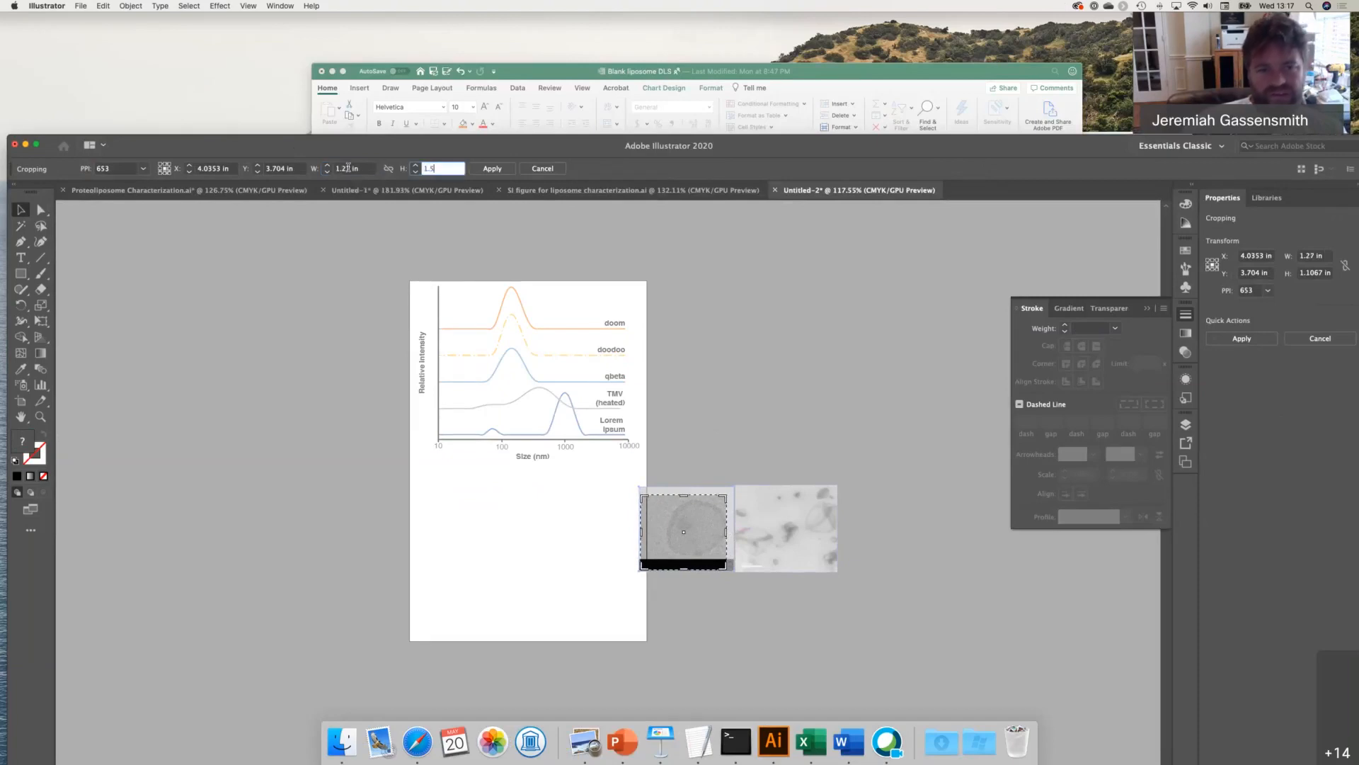
key(Return)
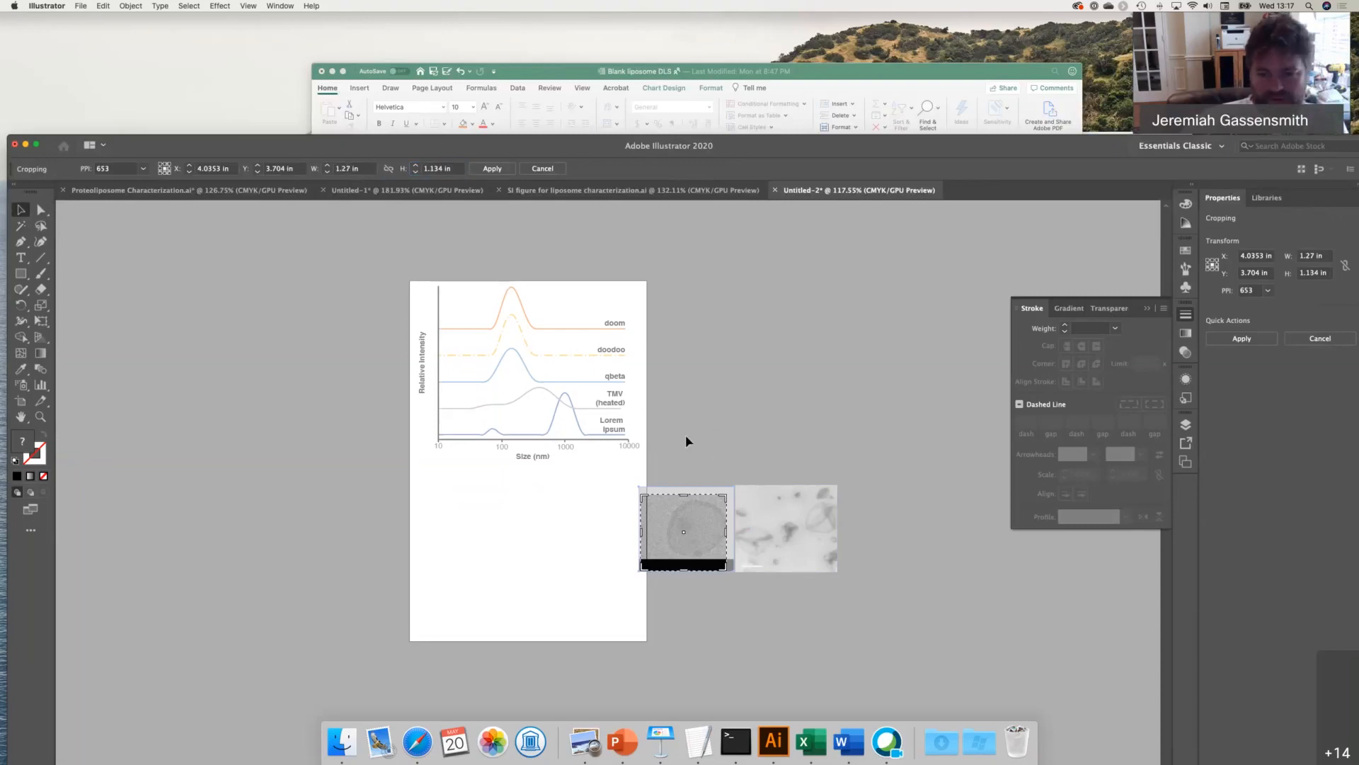
key(Return)
click(805, 525)
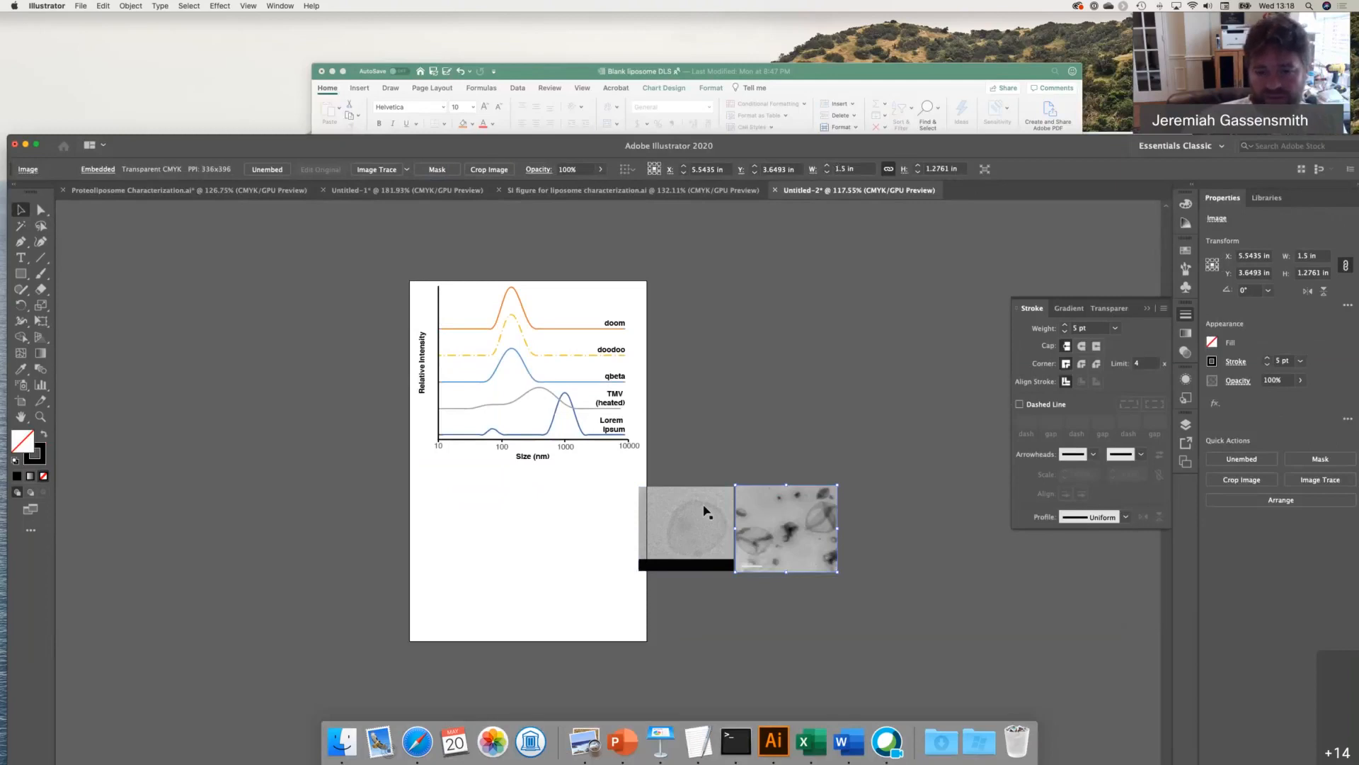
- Move the single-vesicle micrograph above the one with dark particles and enlarge it proportionally to about 2.18 in wide
drag(703, 508, 800, 444)
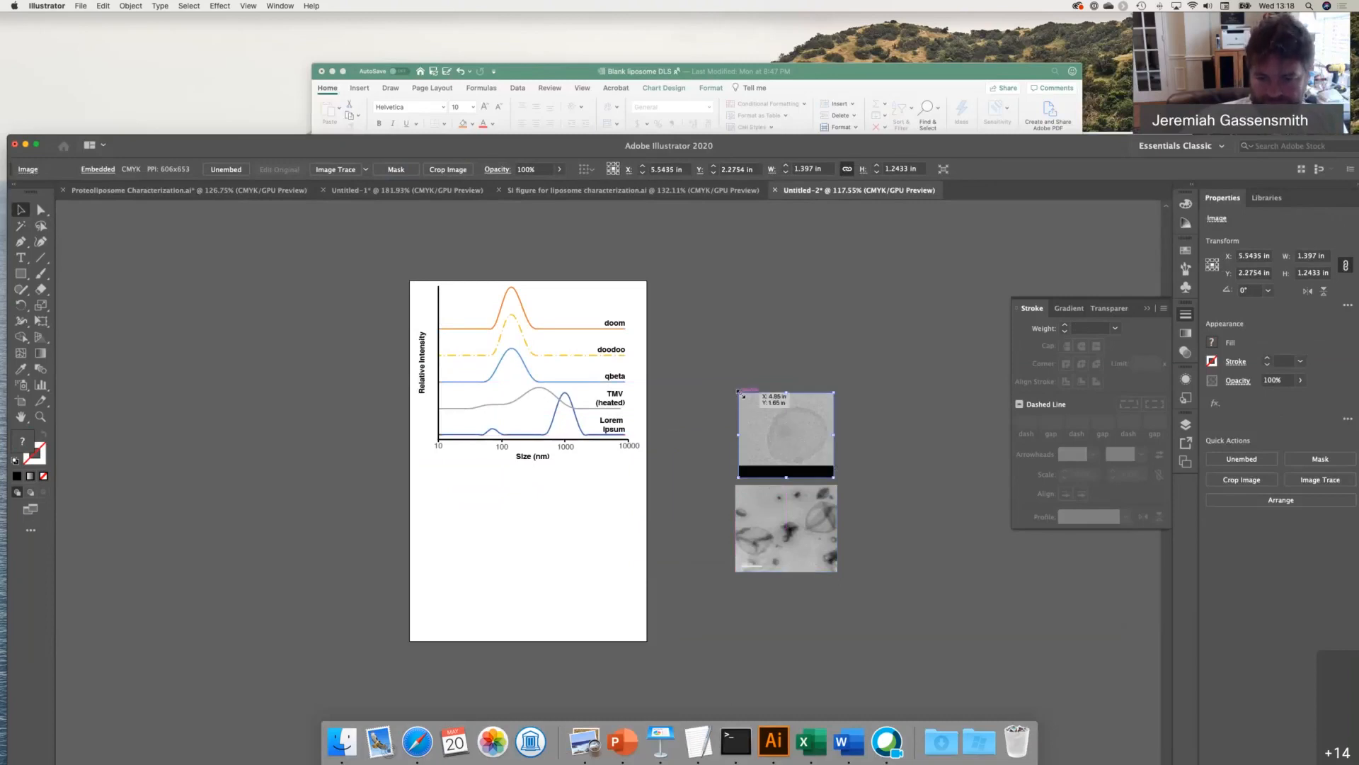
drag(741, 393, 686, 345)
mouse_move(796, 439)
mouse_down()
mouse_move(809, 541)
mouse_move(809, 453)
mouse_up()
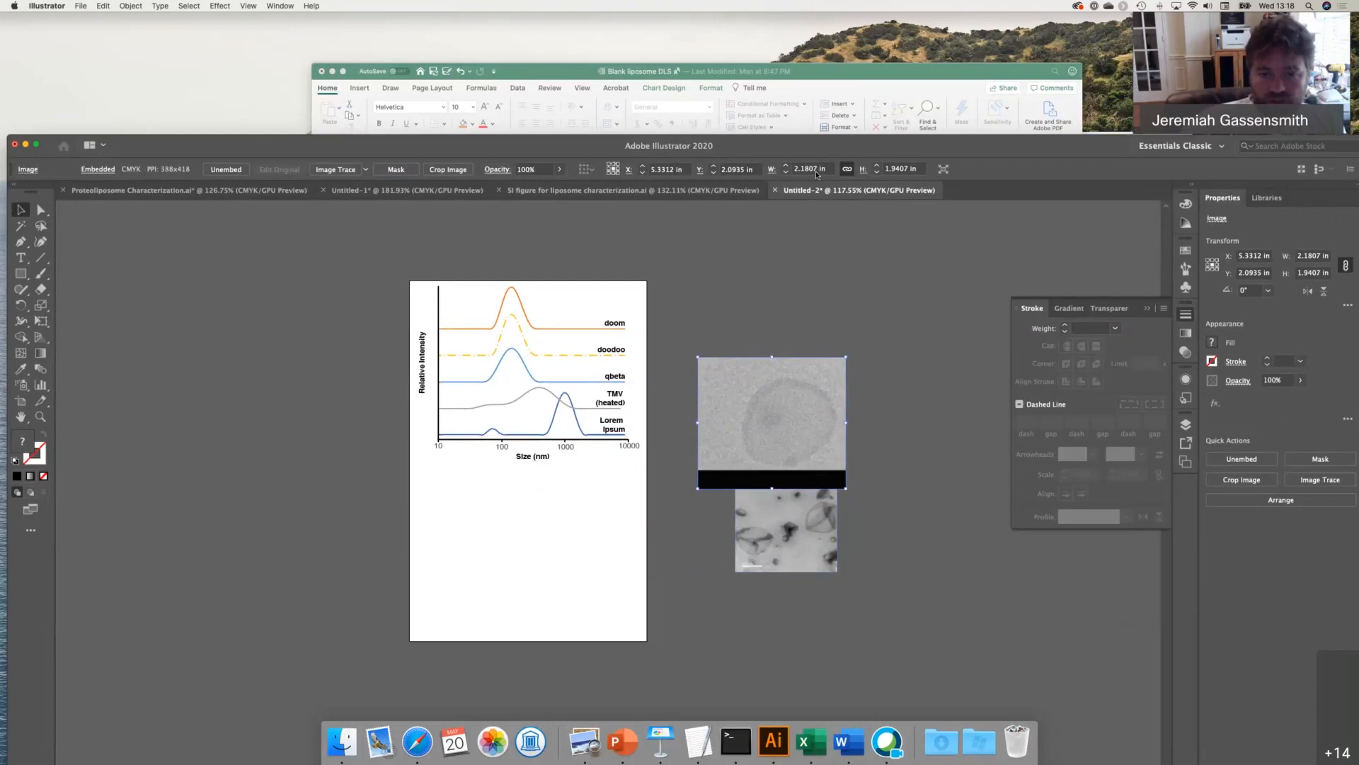
- Start cropping the enlarged single-vesicle micrograph, with a 1.5 in wide and 1.27 in high crop area positioned over the vesicle
right_click(707, 390)
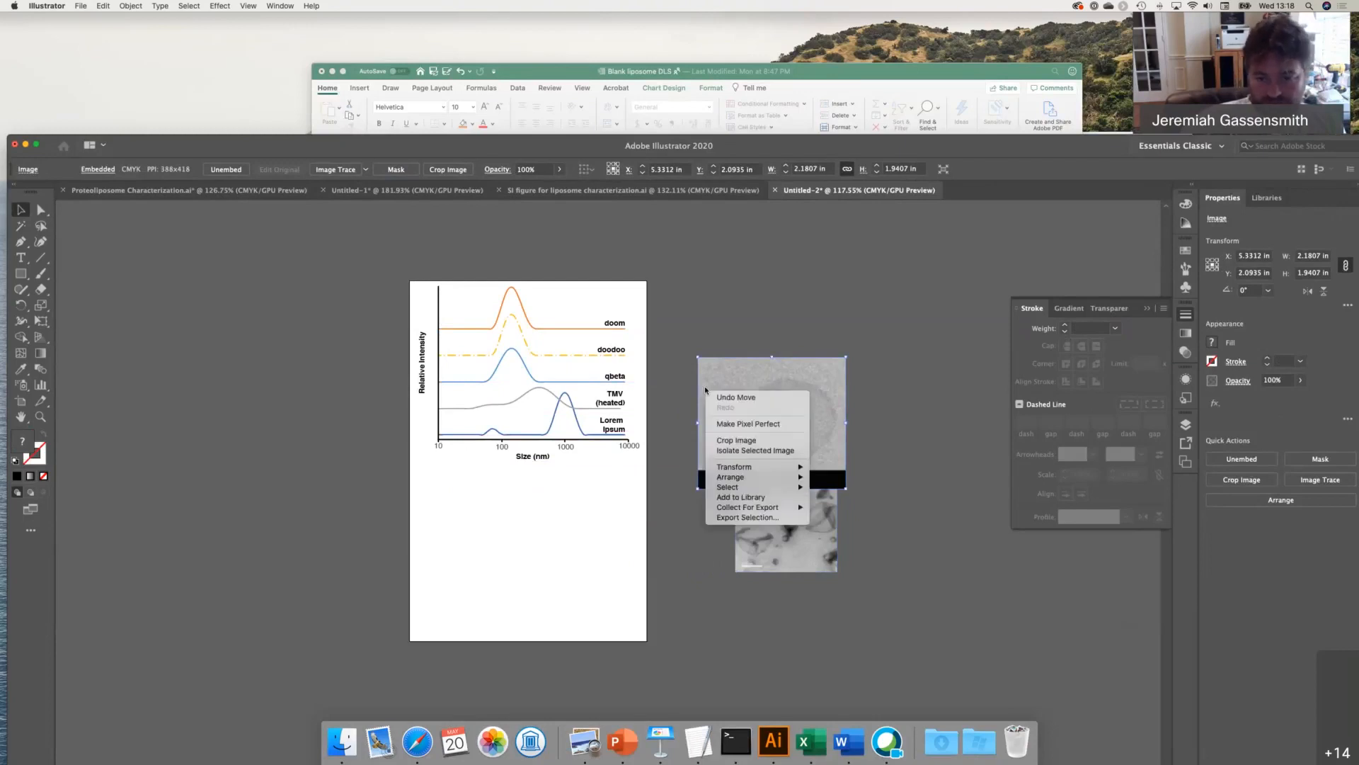
click(749, 441)
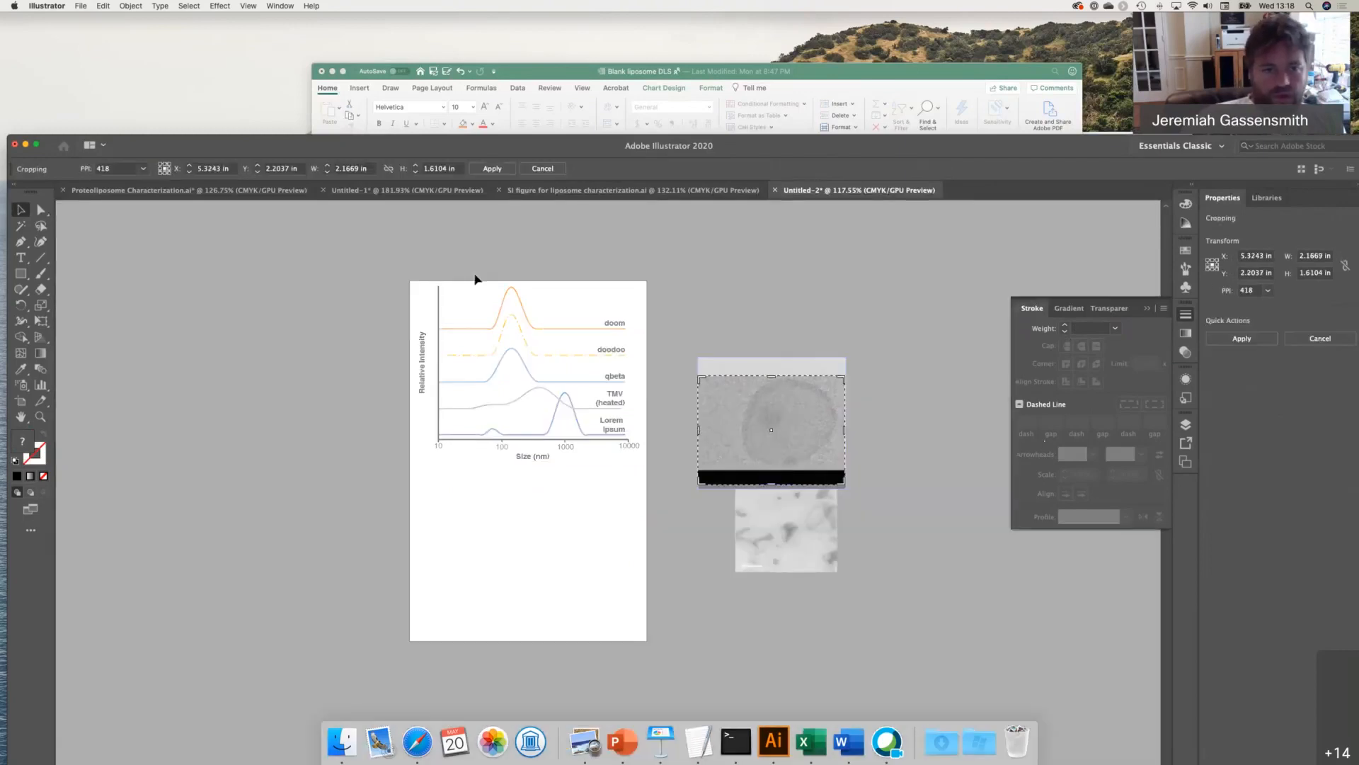
click(345, 170)
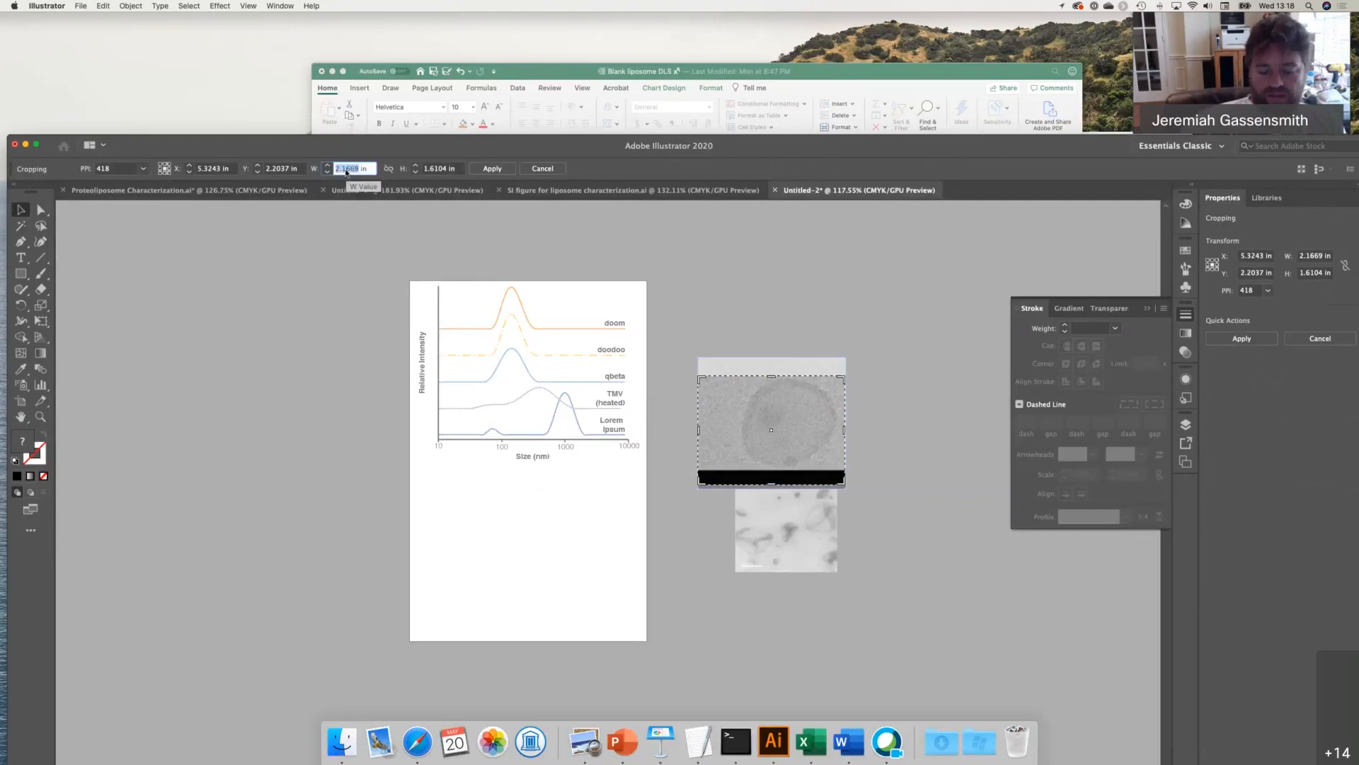
text(1.5)
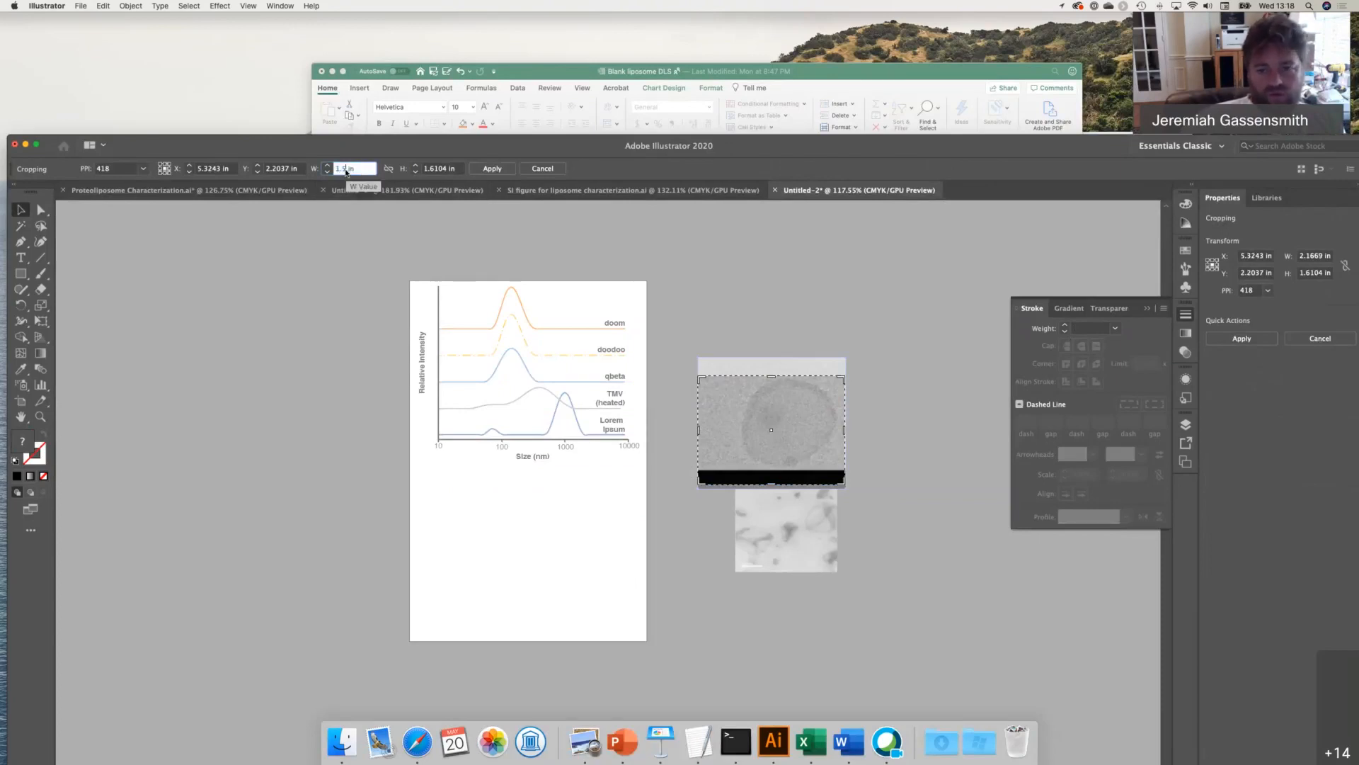
key(Tab)
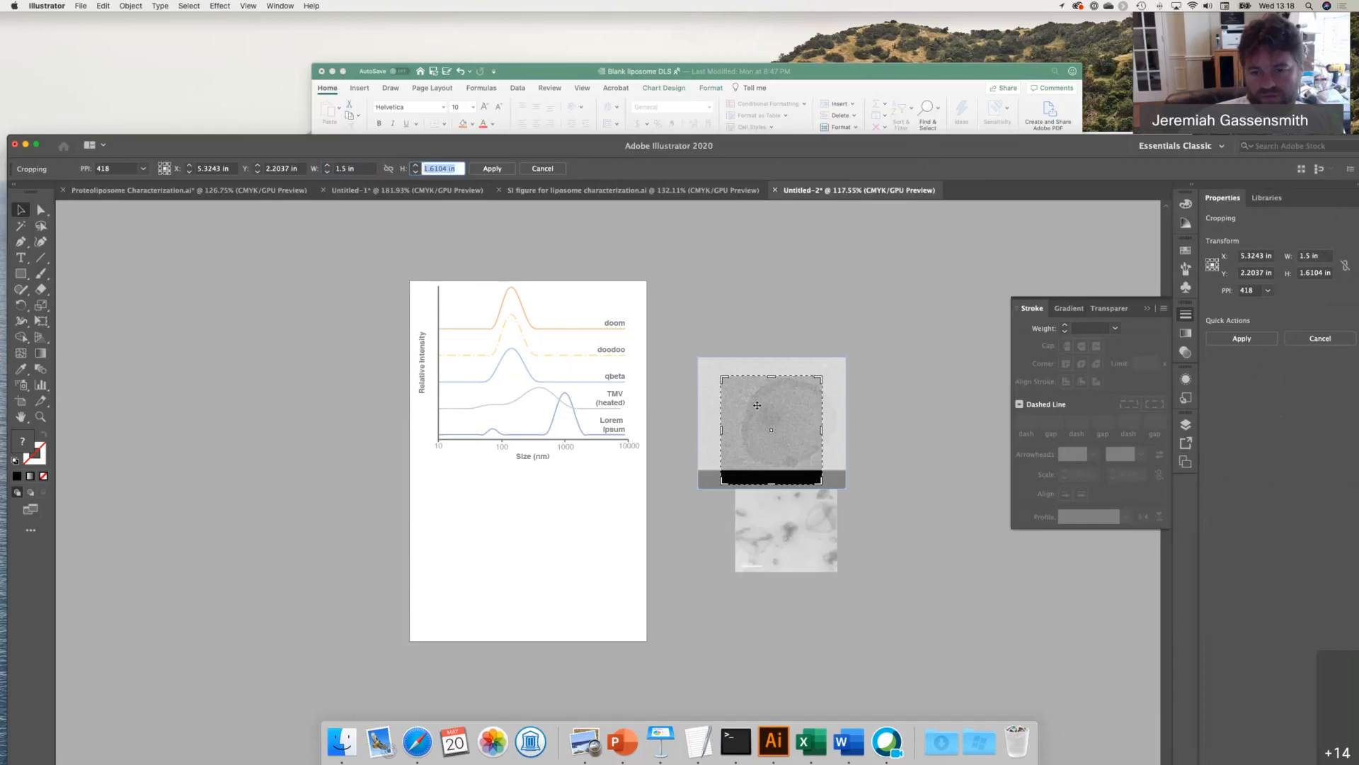
mouse_move(756, 405)
mouse_down()
mouse_move(767, 417)
mouse_move(772, 404)
mouse_up()
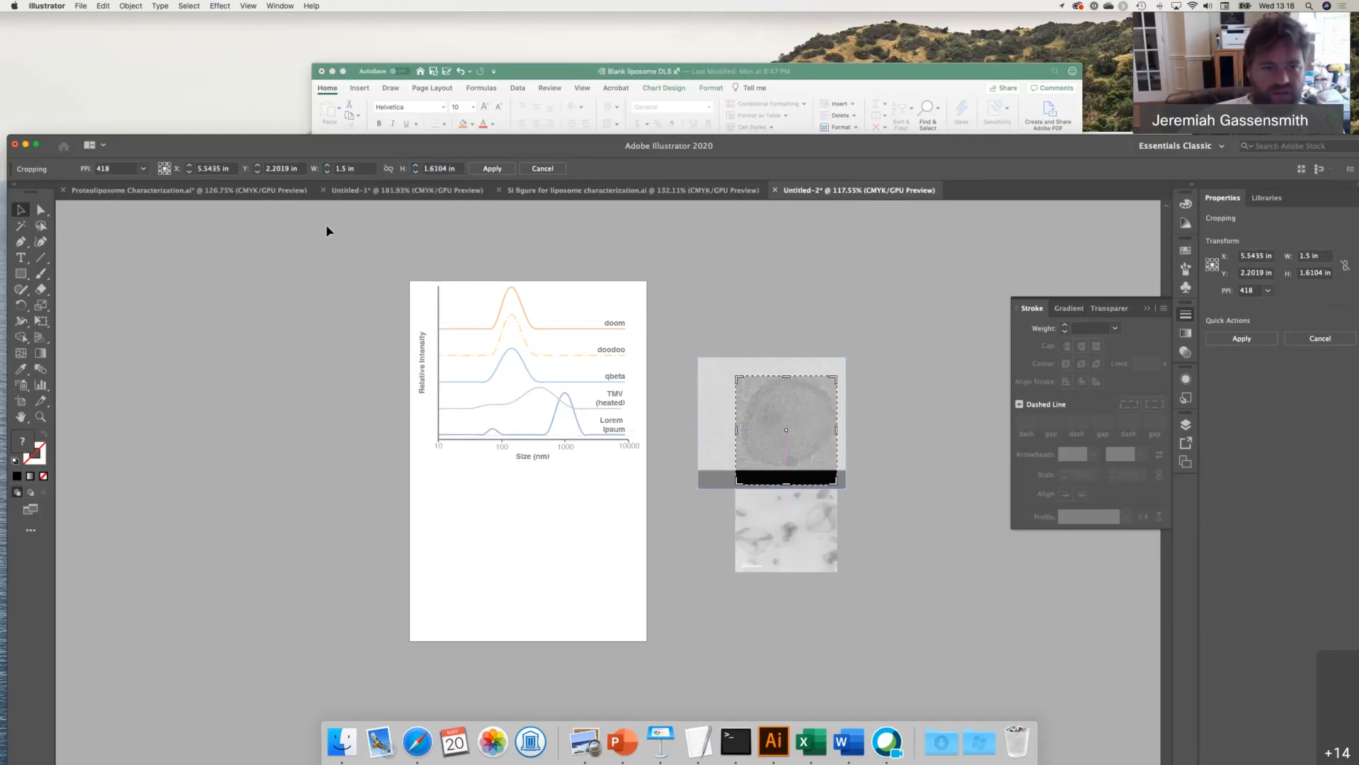
click(431, 168)
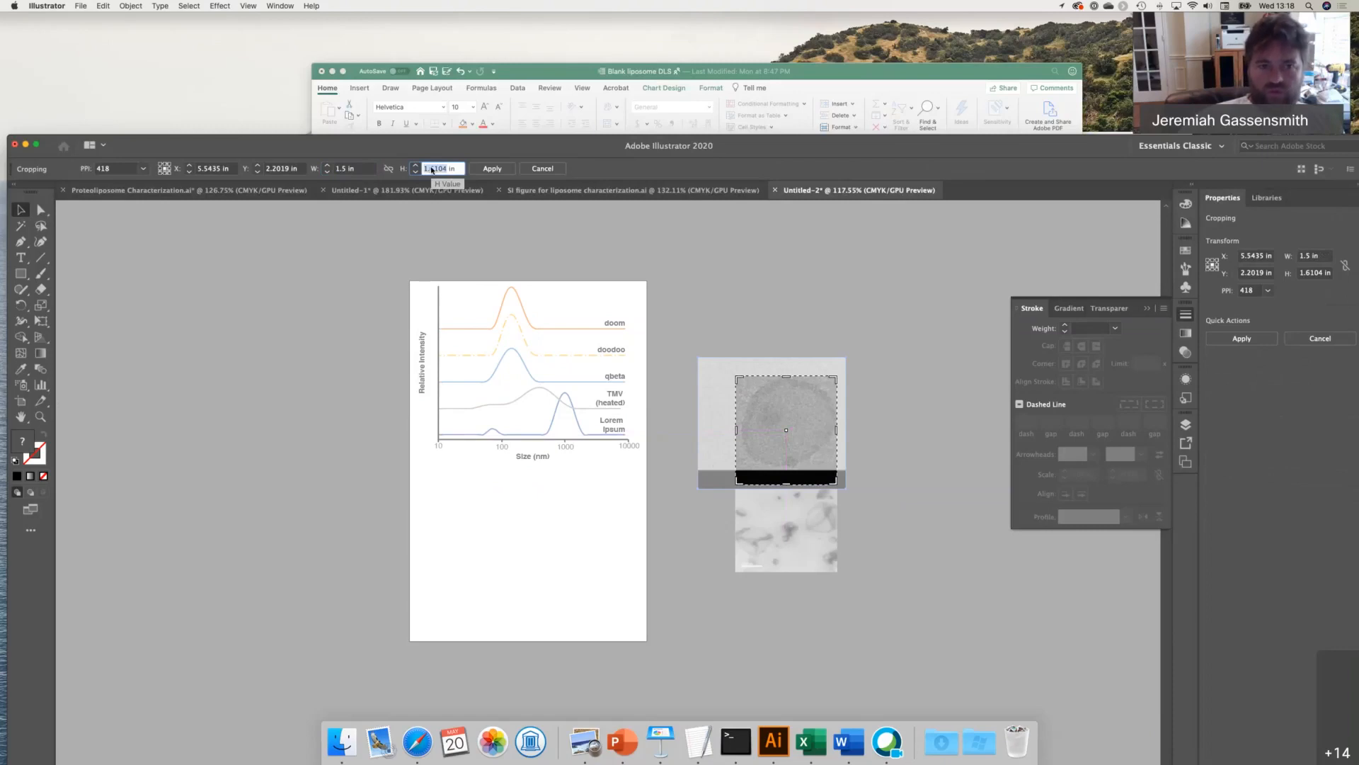
text(1.27)
key(Return)
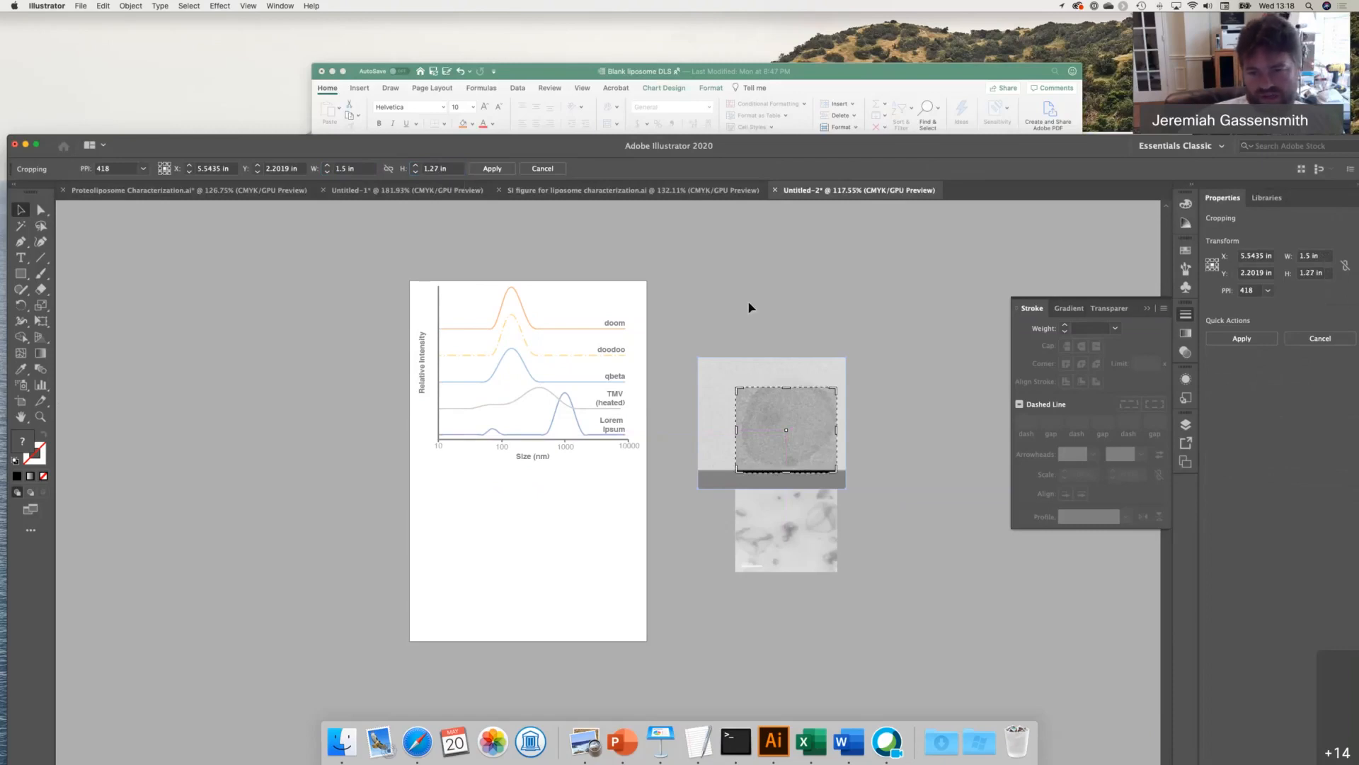
- Enlarge the crop area to about 1.63 by 1.38 in, apply the crop, and left-align the image directly above the other micrograph
drag(773, 394, 726, 372)
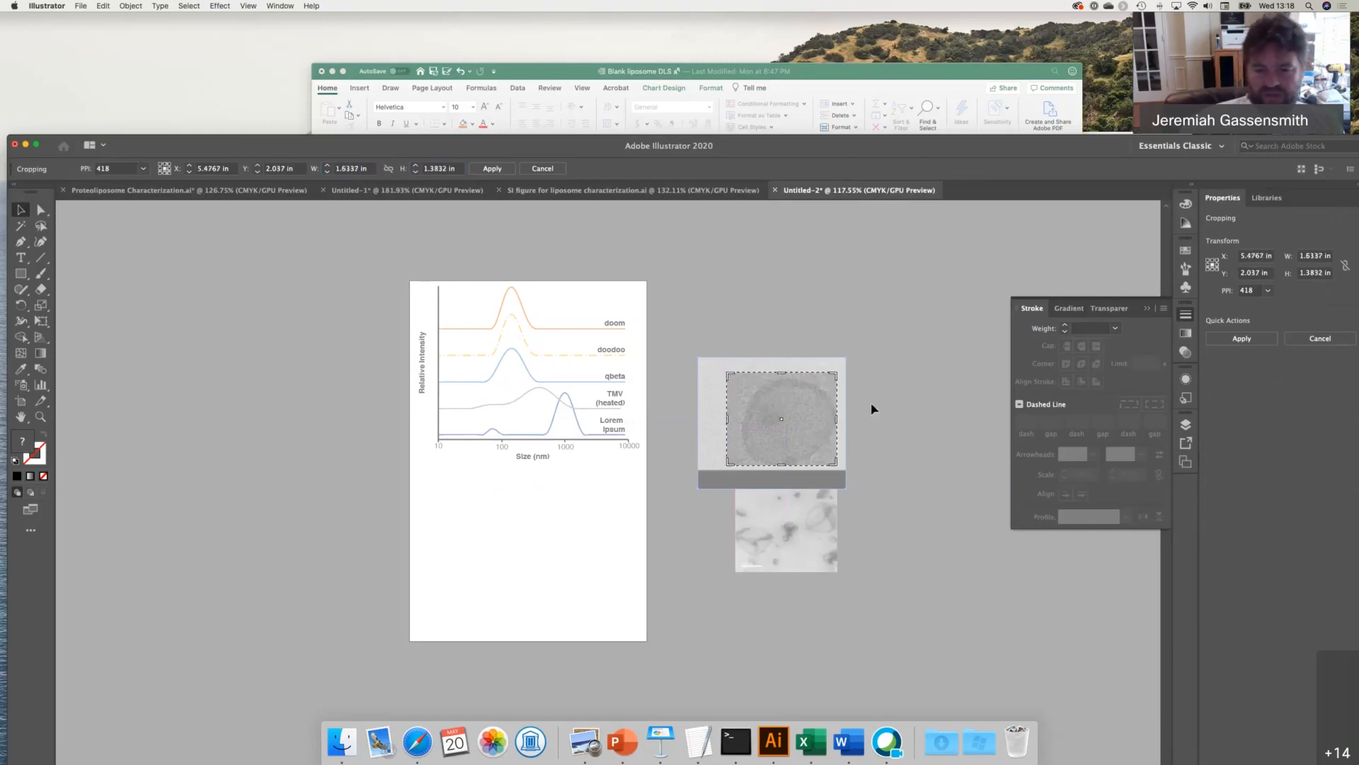
drag(814, 425, 811, 435)
key(Return)
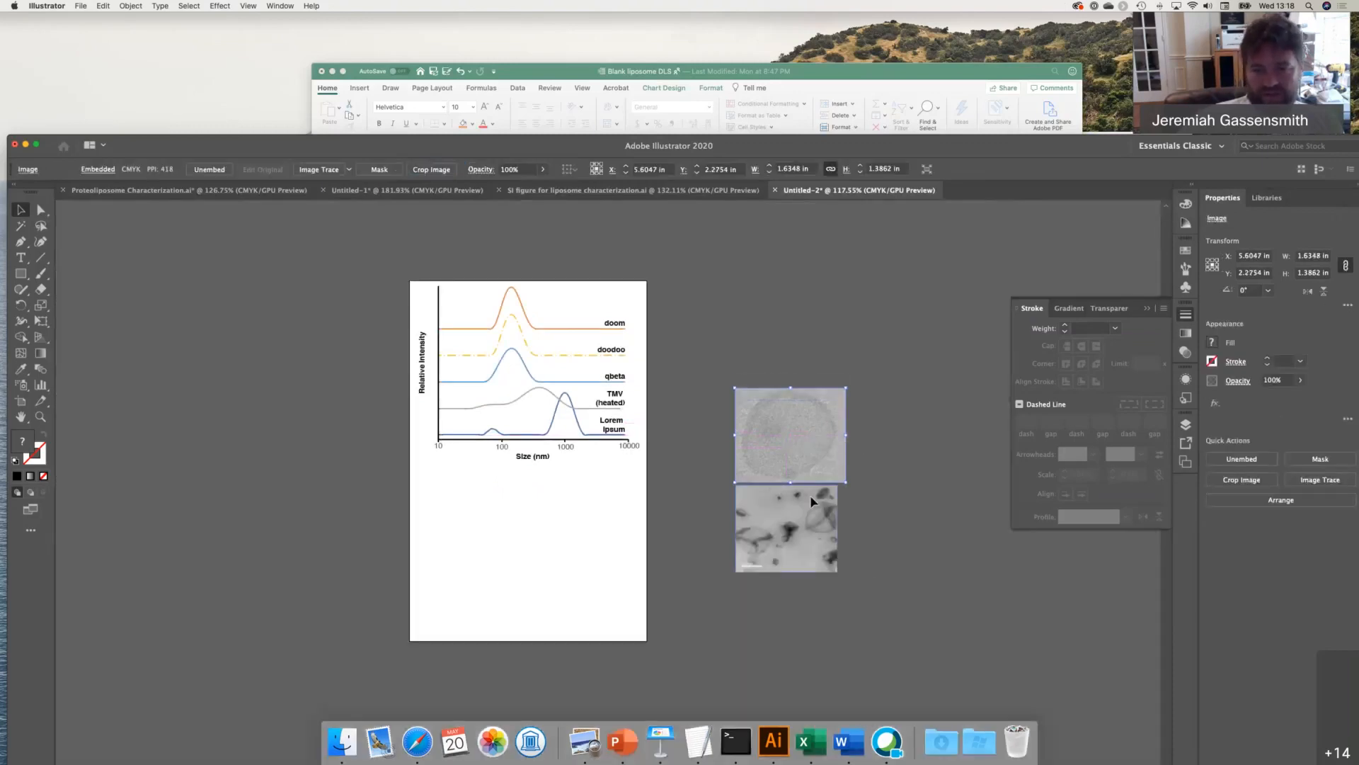
- Scale the single-vesicle micrograph proportionally to a width of 1.5 in, matching the micrograph with dark particles
click(810, 497)
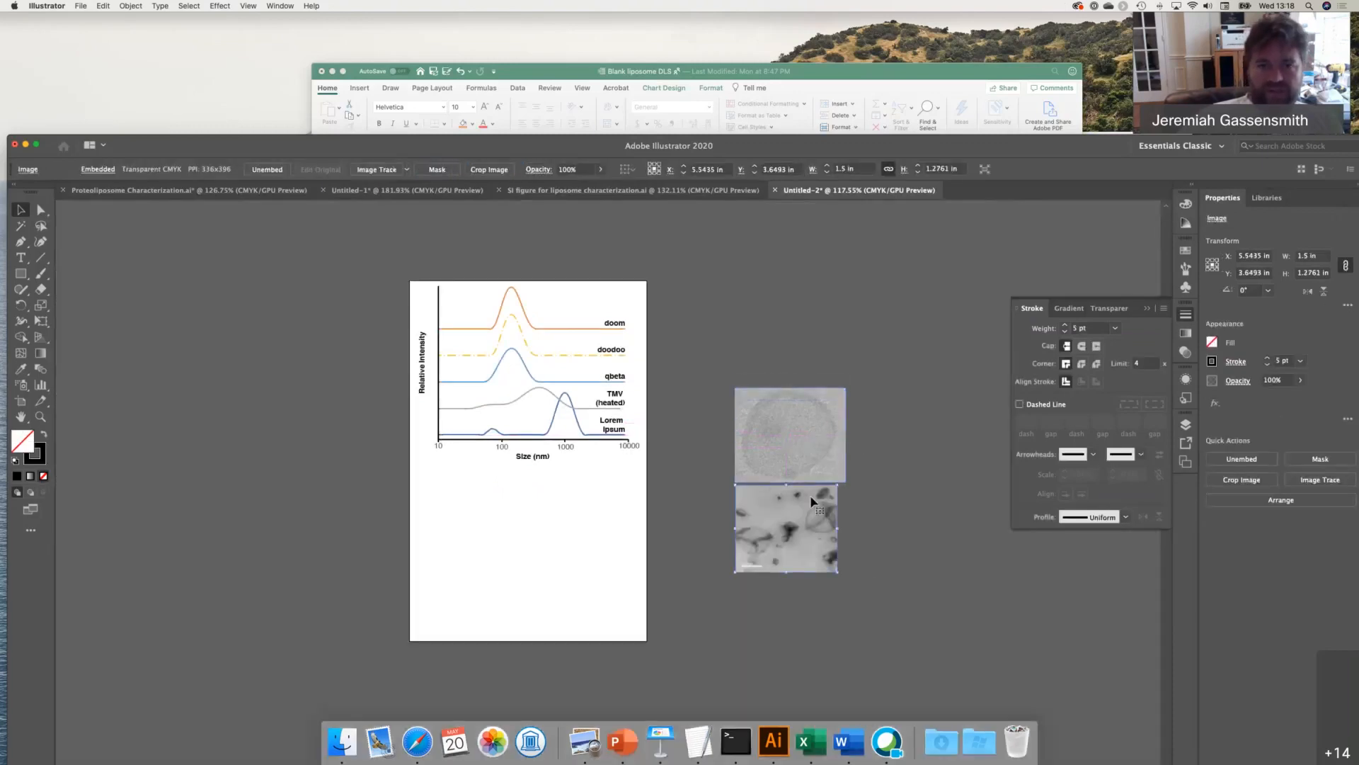
shift+click(800, 433)
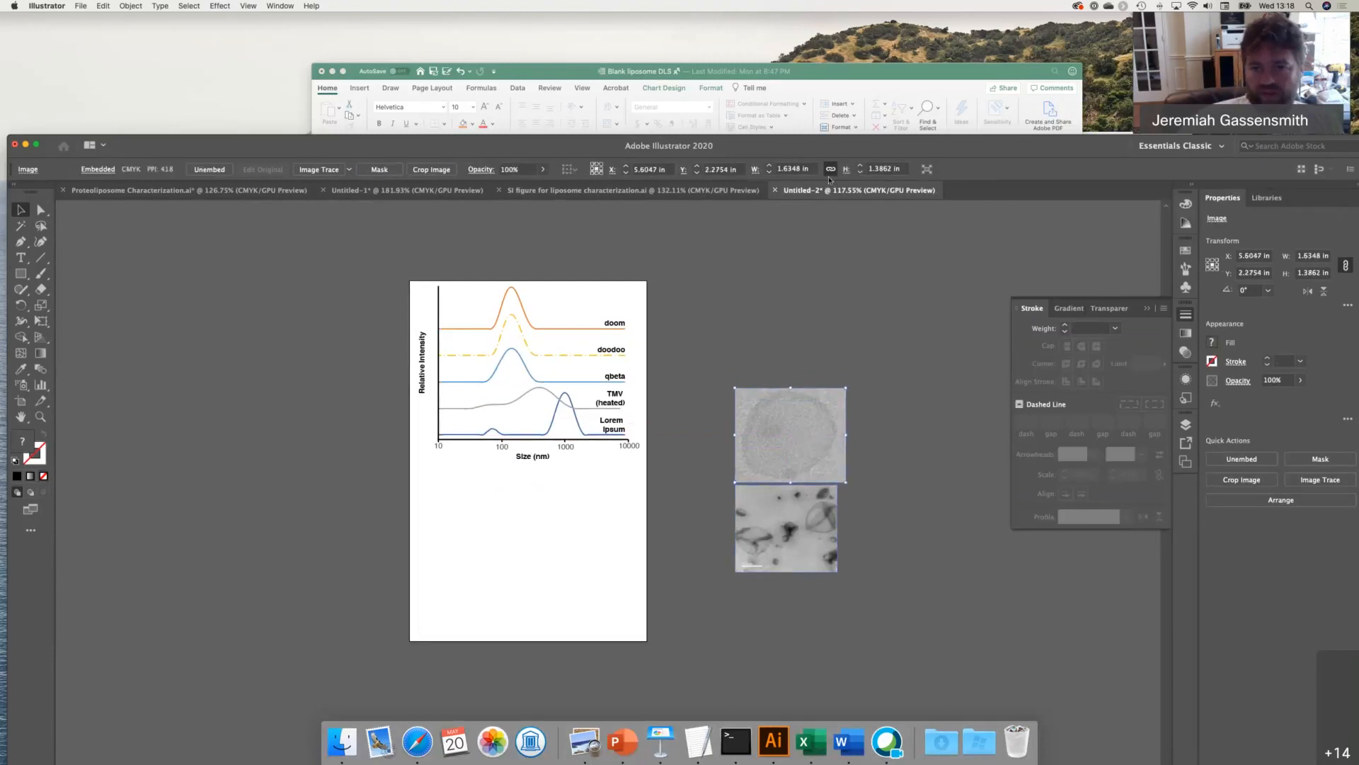
double_click(793, 169)
text(4)
key(BackSpace)
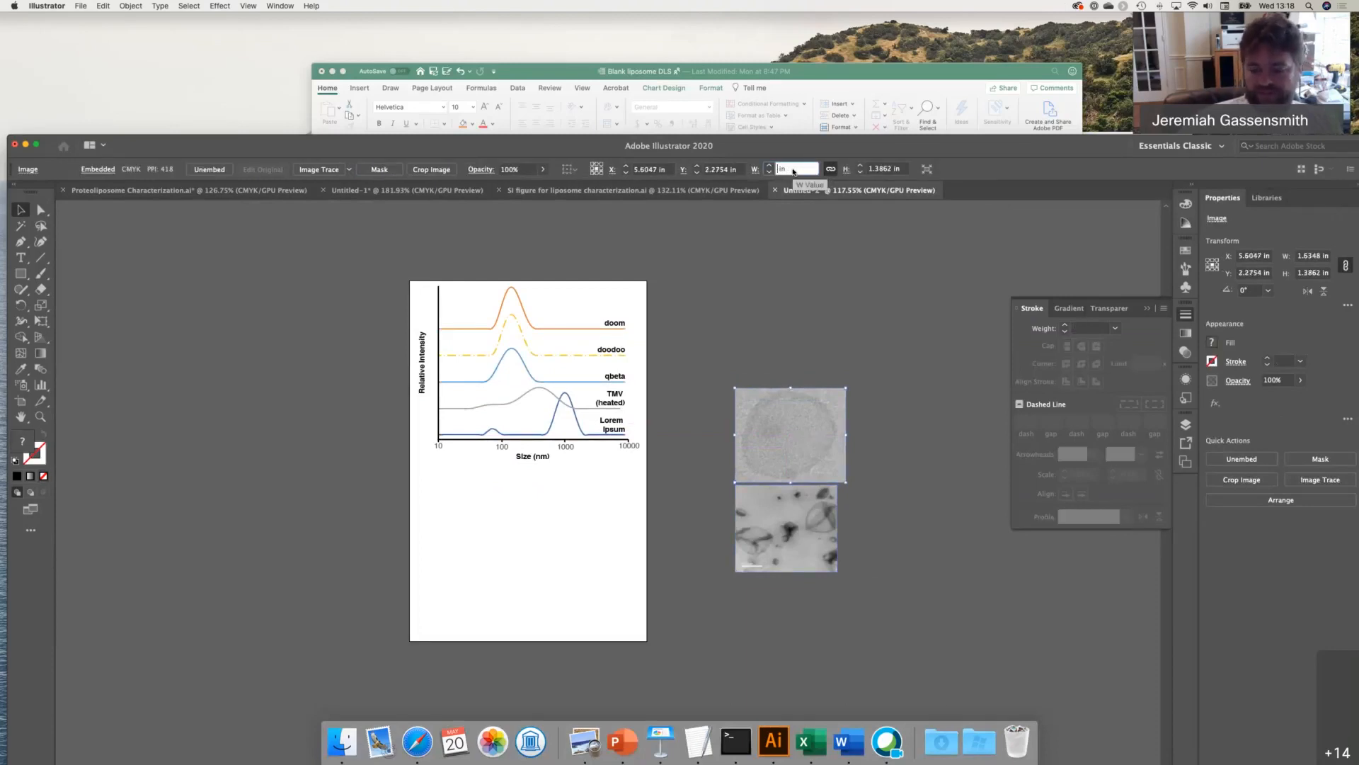
text(1.5)
key(Return)
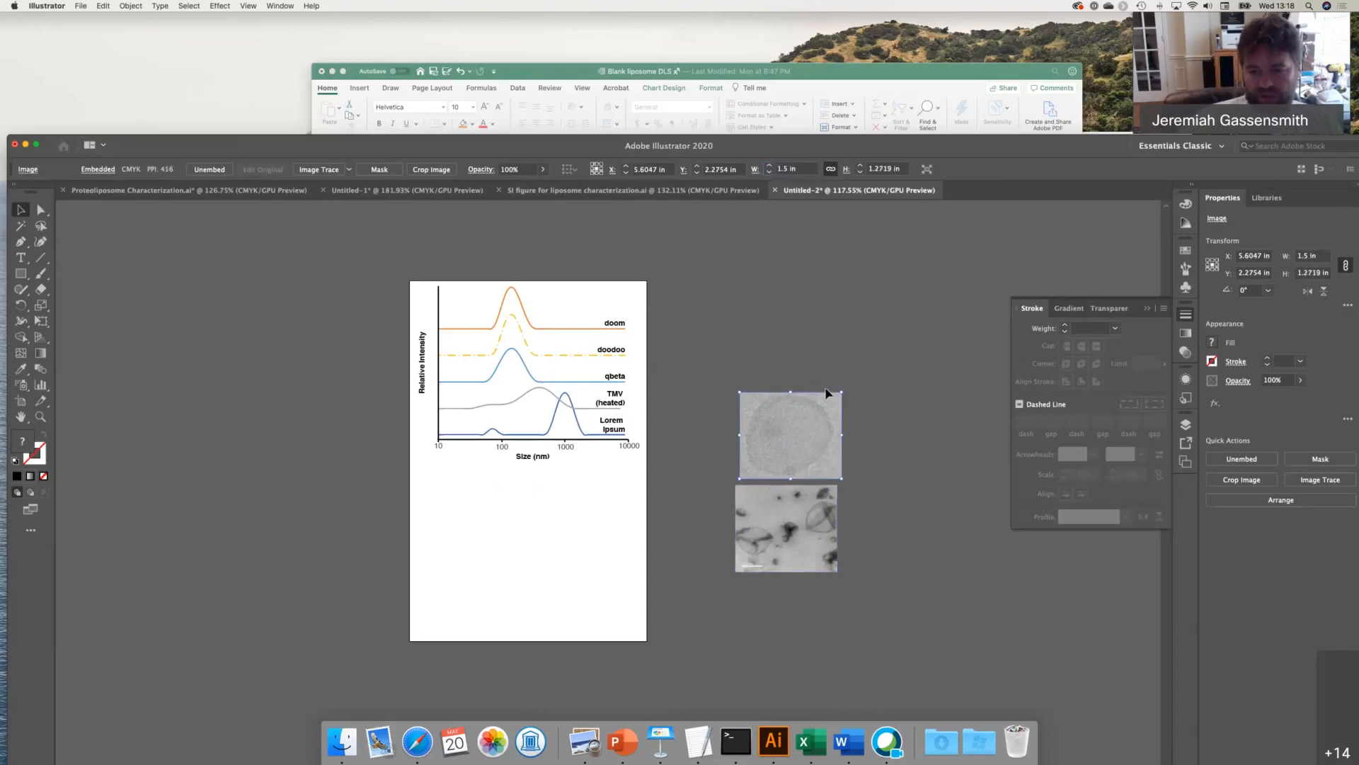
- Place the single-vesicle micrograph and the dark-particle micrograph side by side below the size distribution plot on the artboard
drag(818, 434, 456, 526)
click(902, 525)
drag(825, 546, 608, 533)
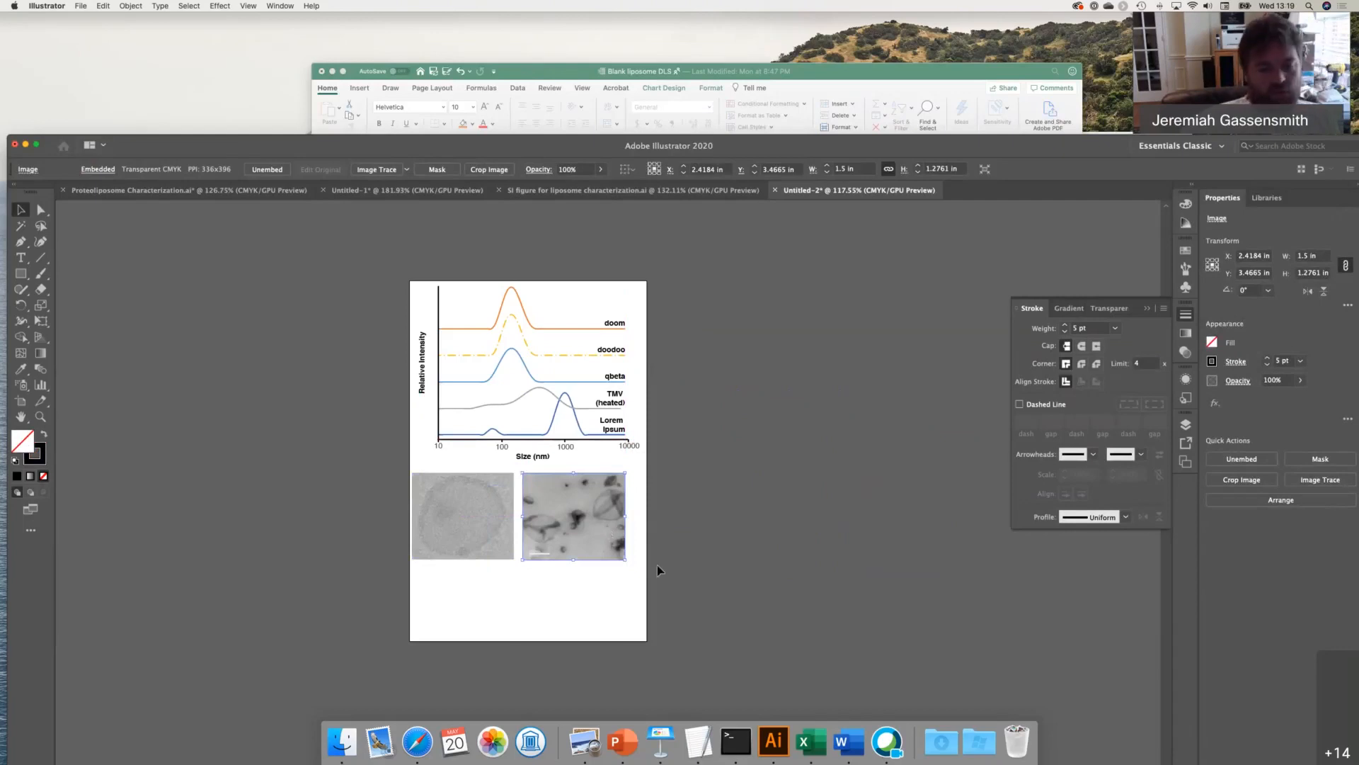
drag(653, 592, 399, 462)
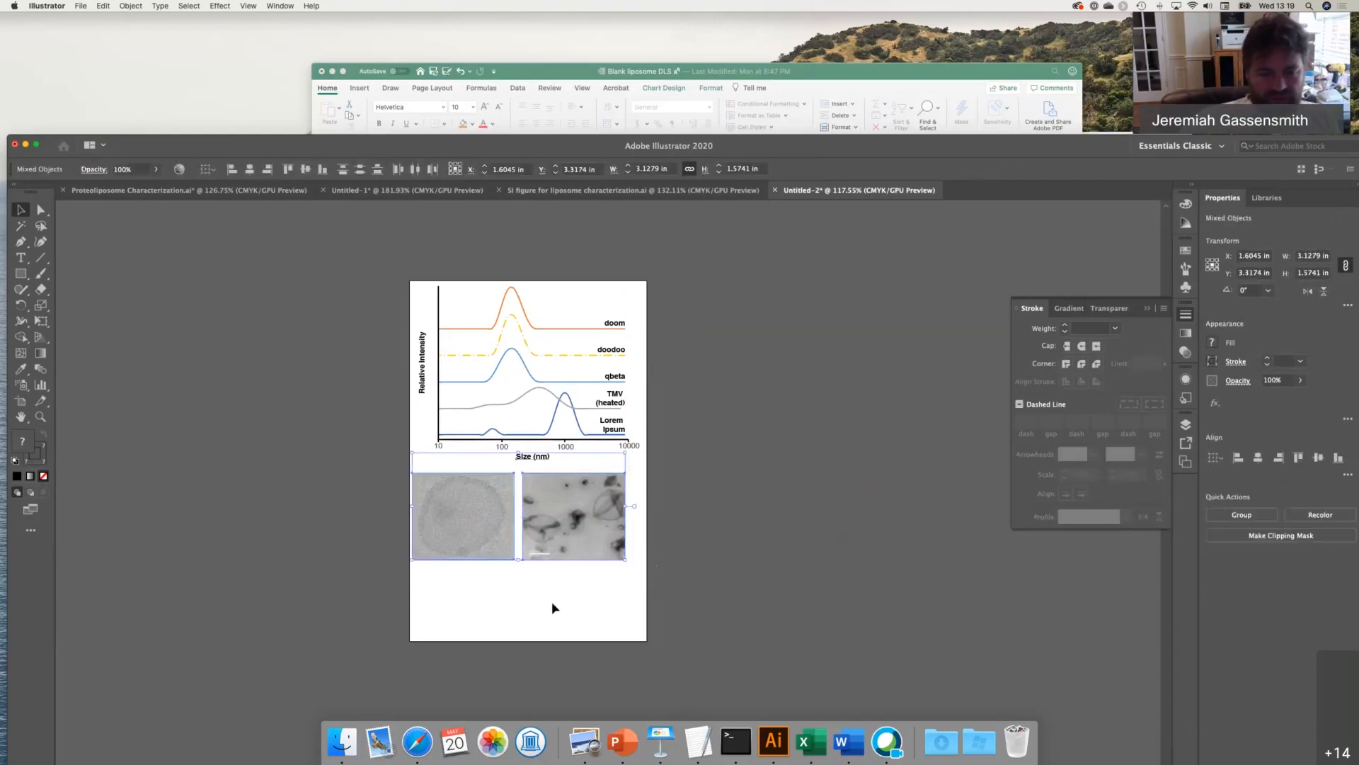
click(553, 603)
- Move the dark-particle micrograph lower on the artboard, stretch it horizontally out of proportion, and undo the stretch
drag(598, 528, 712, 588)
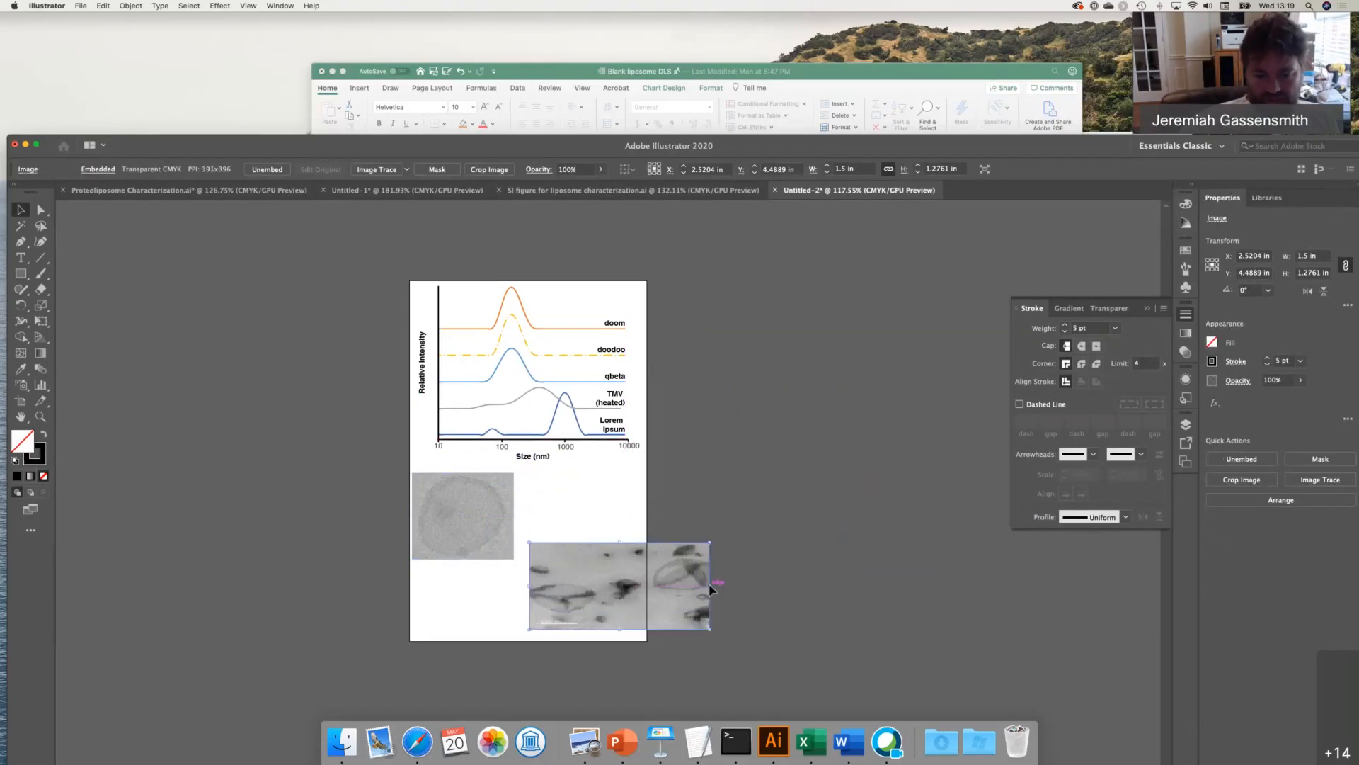
key(super+z)
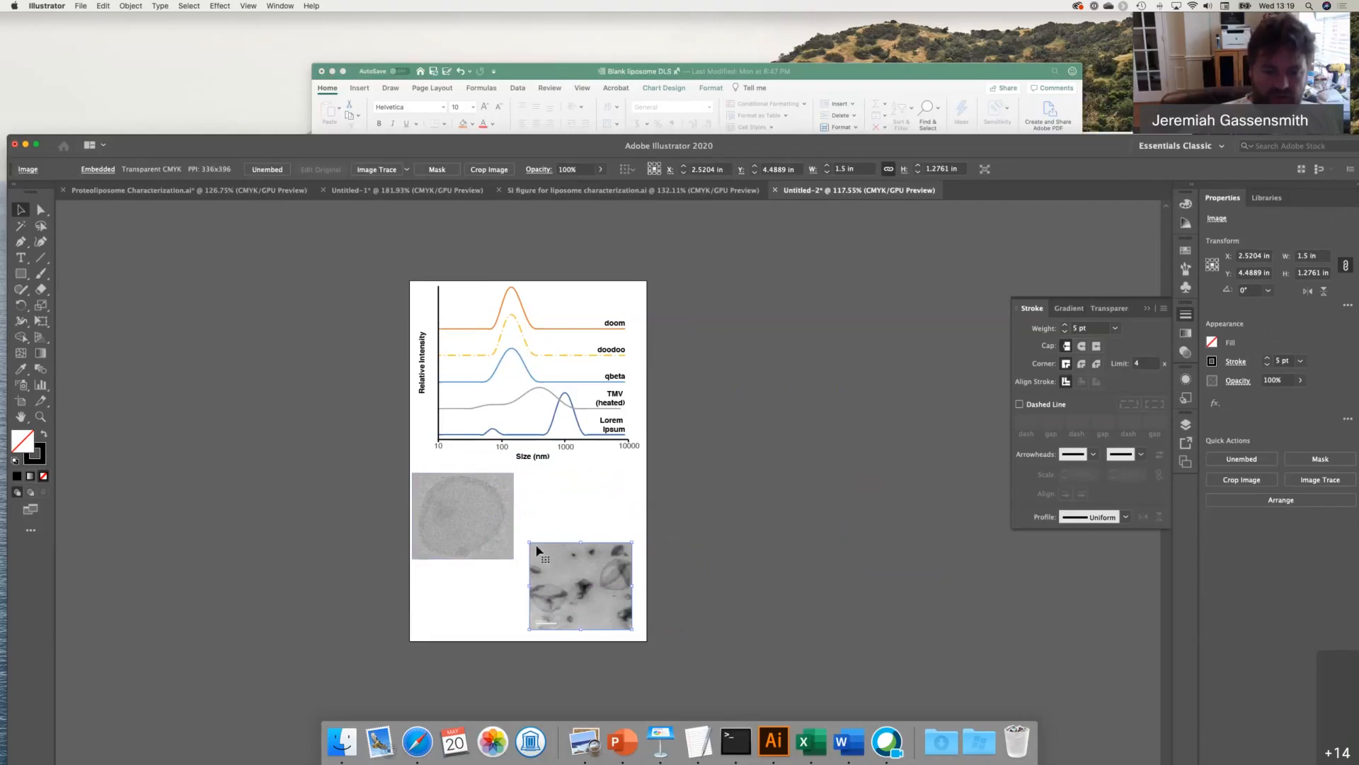
double_click(483, 529)
double_click(477, 596)
- Realign the dark-particle micrograph beside the single-vesicle one, enlarge both proportionally to about 1.64 in wide, and narrow the gap between them
drag(569, 593, 561, 518)
drag(393, 466, 644, 566)
click(657, 607)
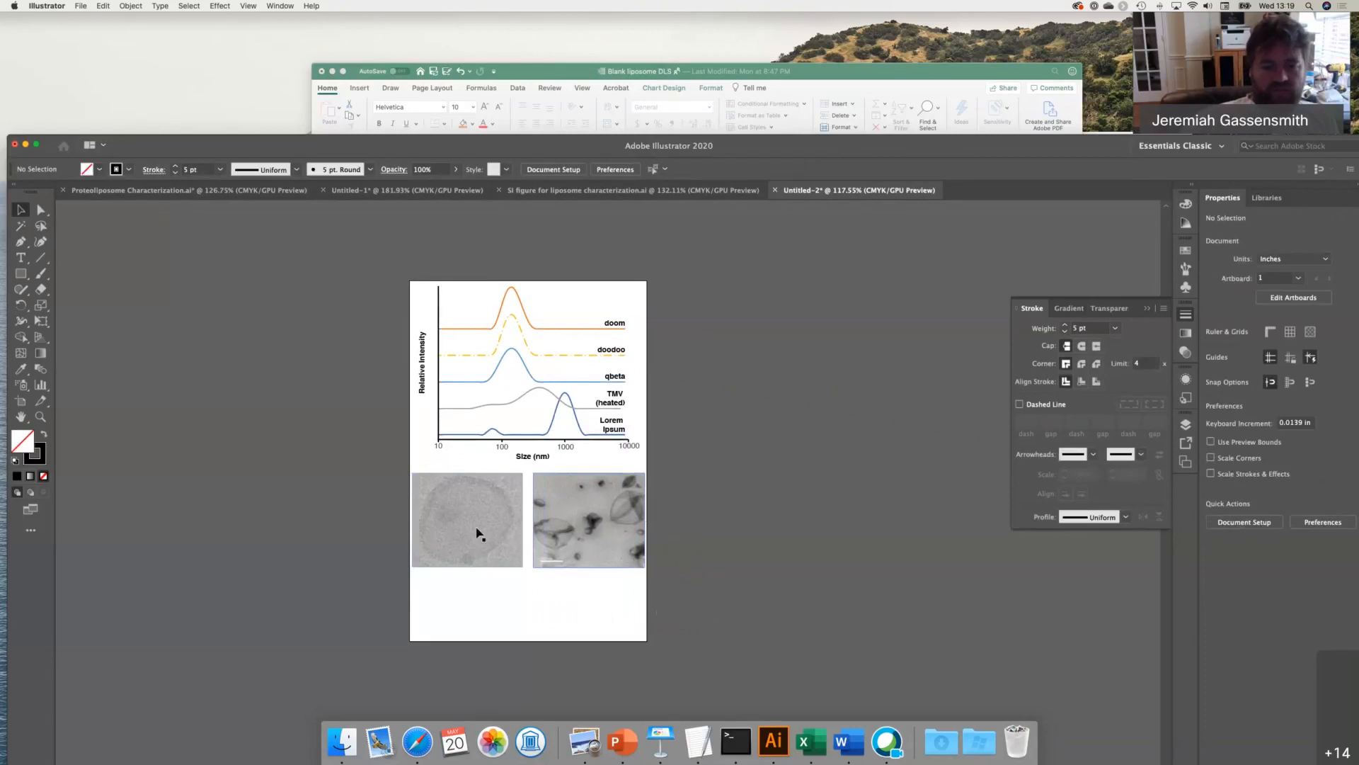
drag(563, 538, 558, 538)
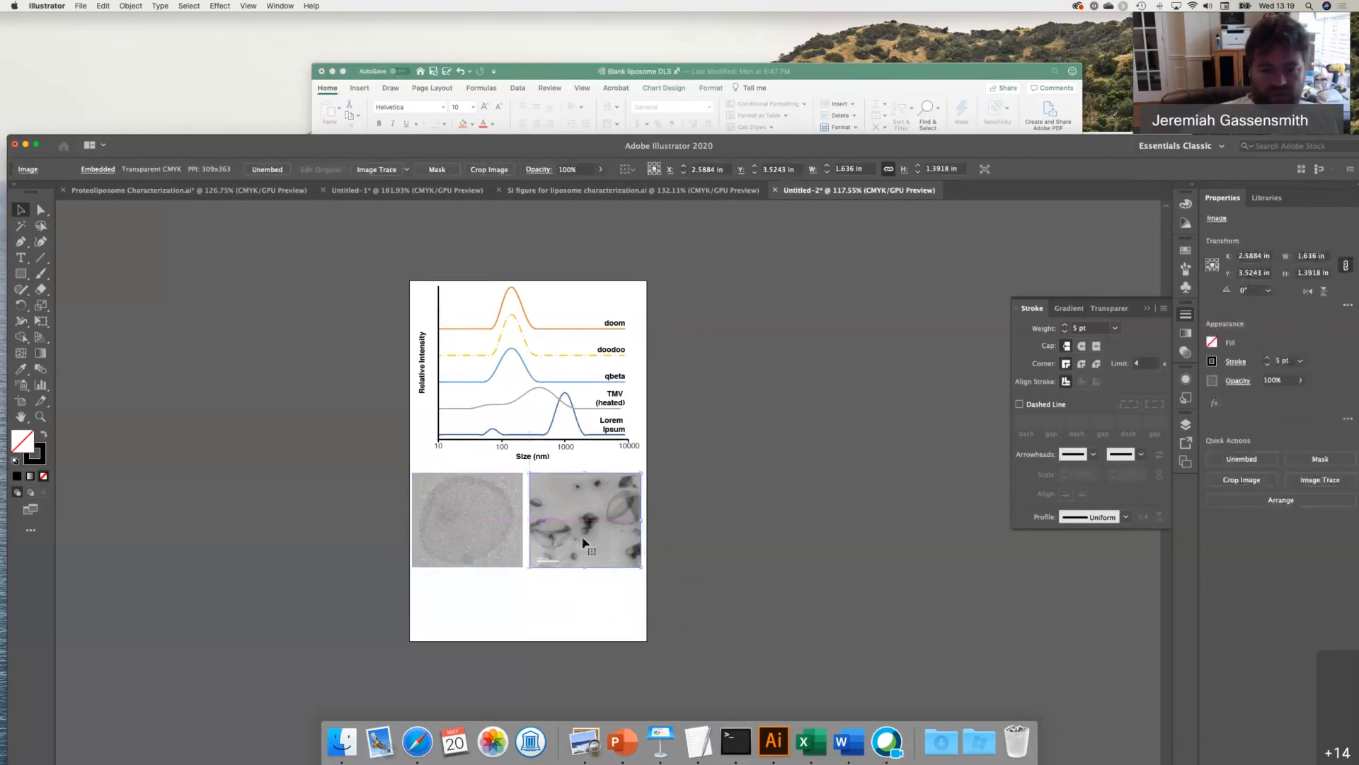
click(519, 631)
- Add a new black stroke to the single-vesicle micrograph's appearance and set its weight to 2 pt
click(476, 521)
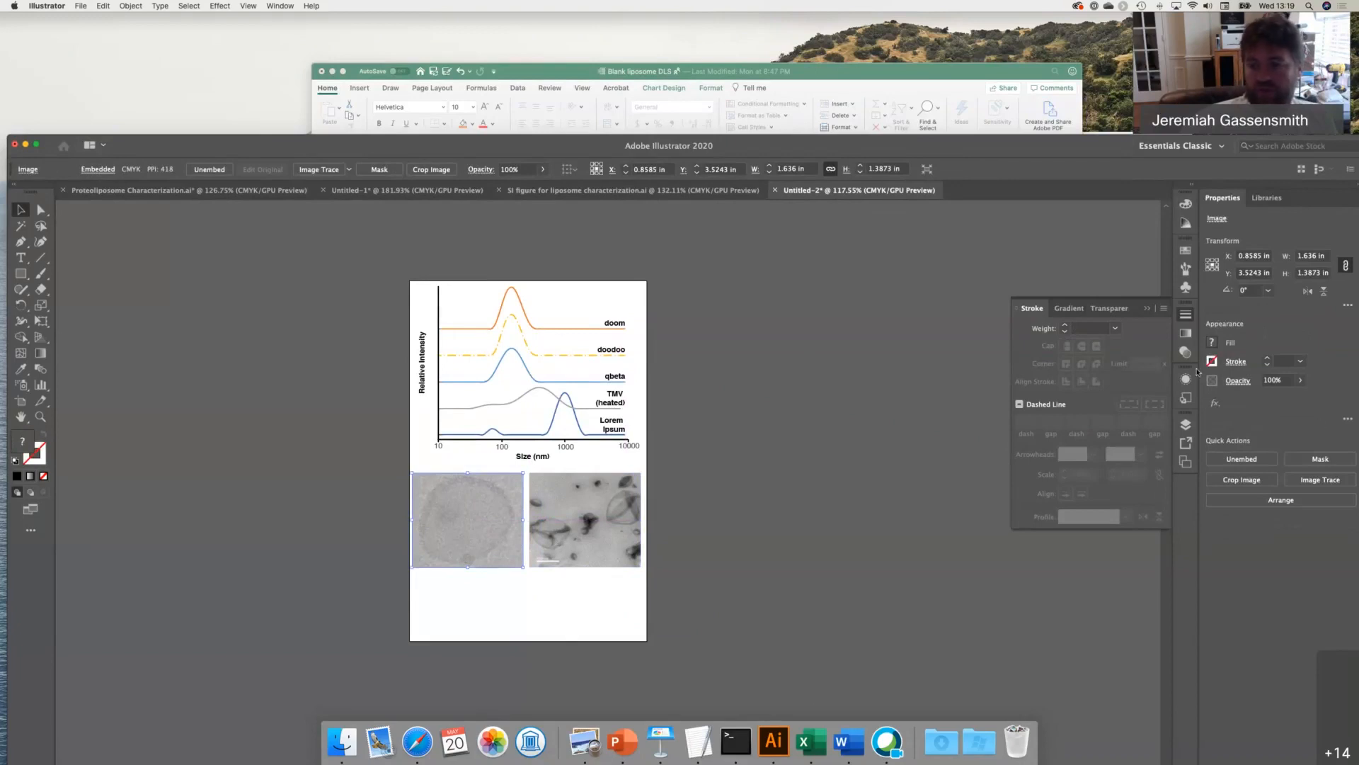
click(487, 529)
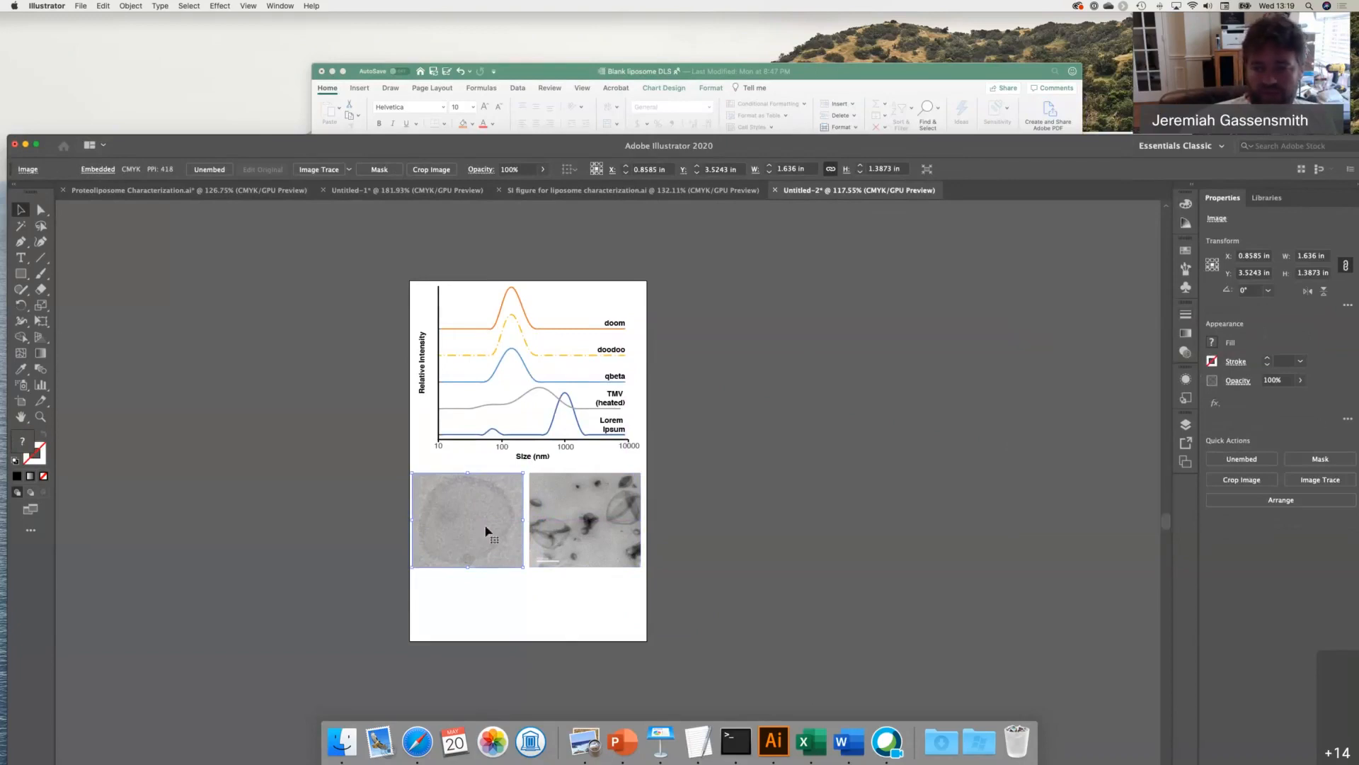
click(1215, 404)
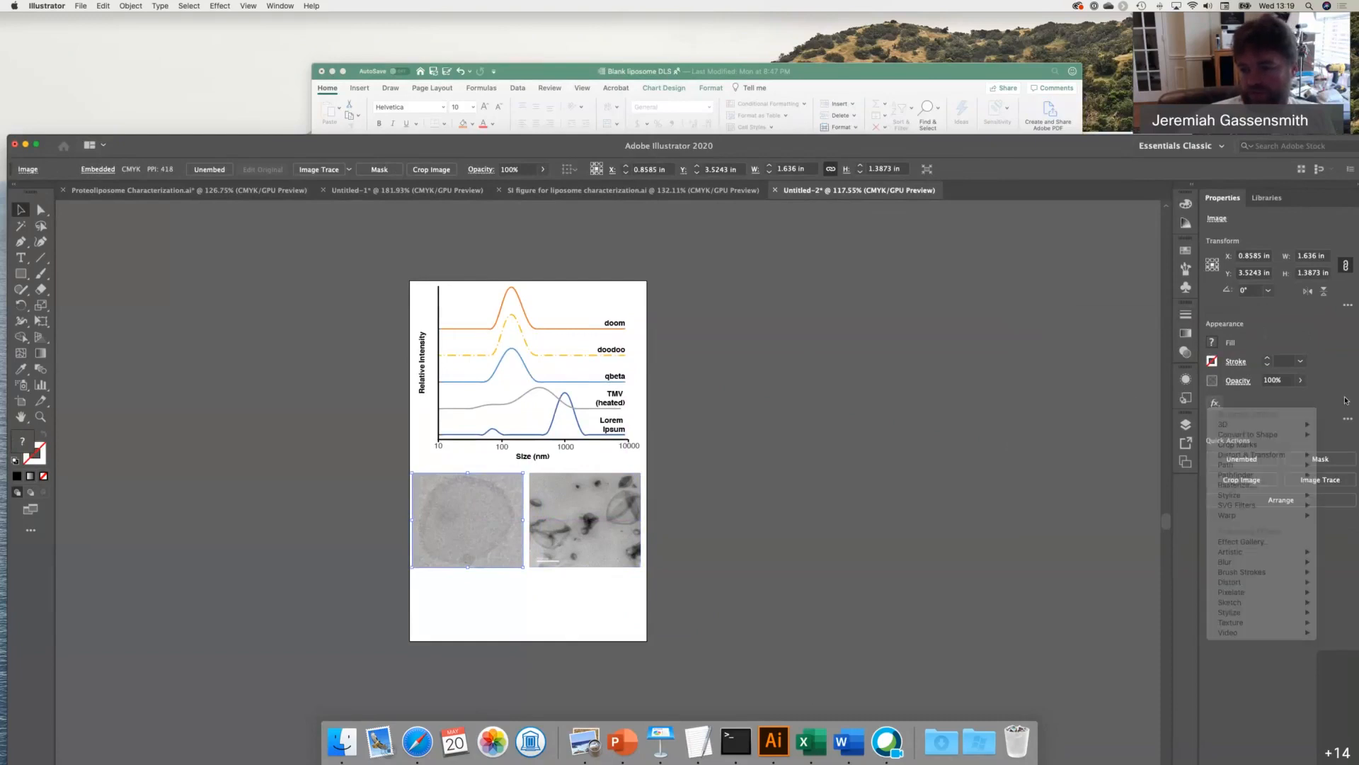
click(1186, 381)
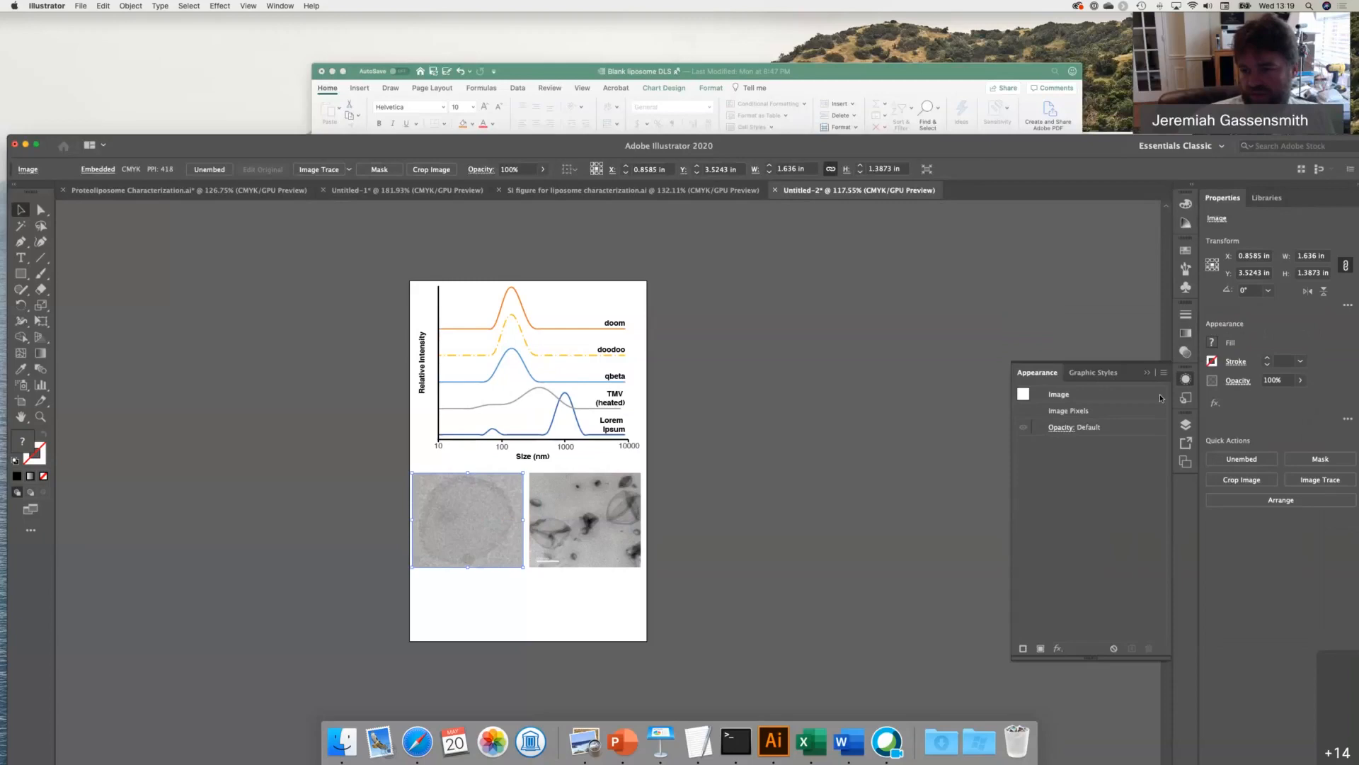
click(1023, 649)
click(1108, 408)
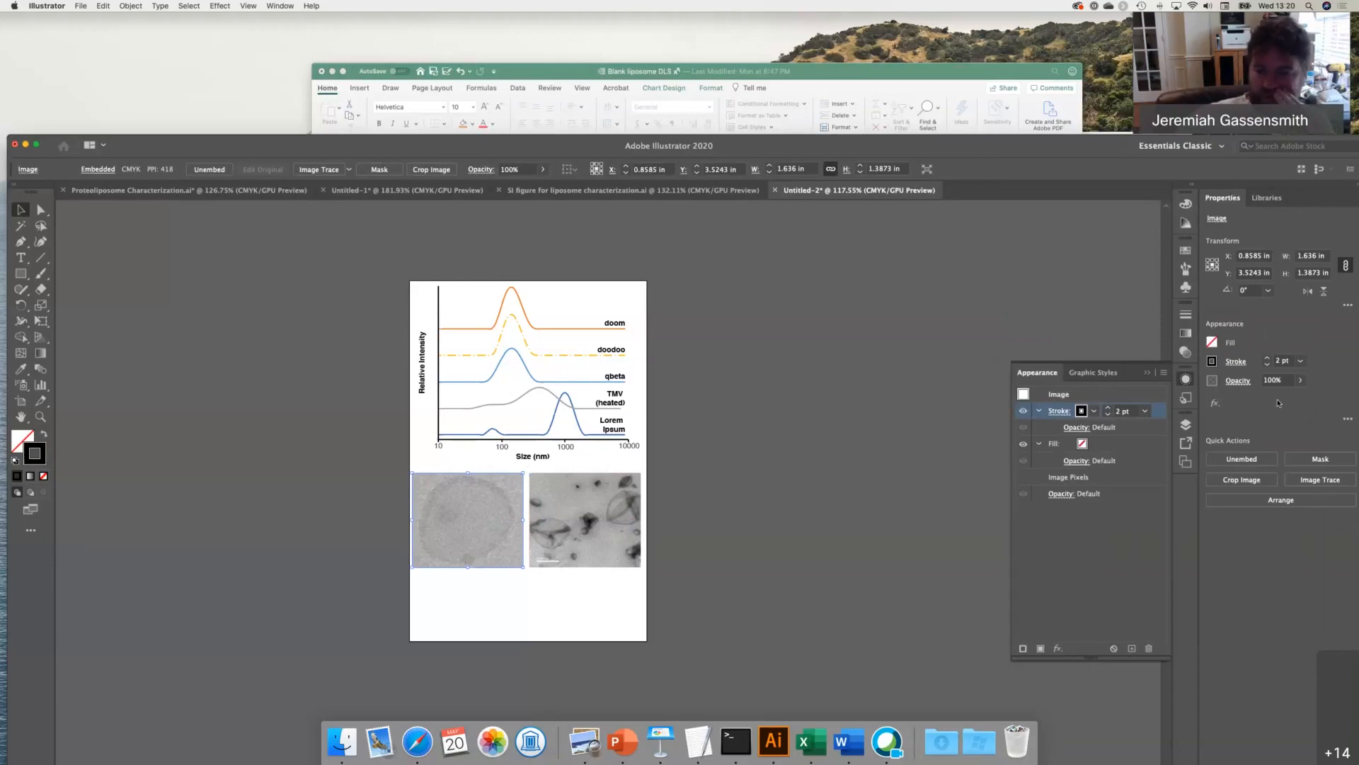
click(1186, 379)
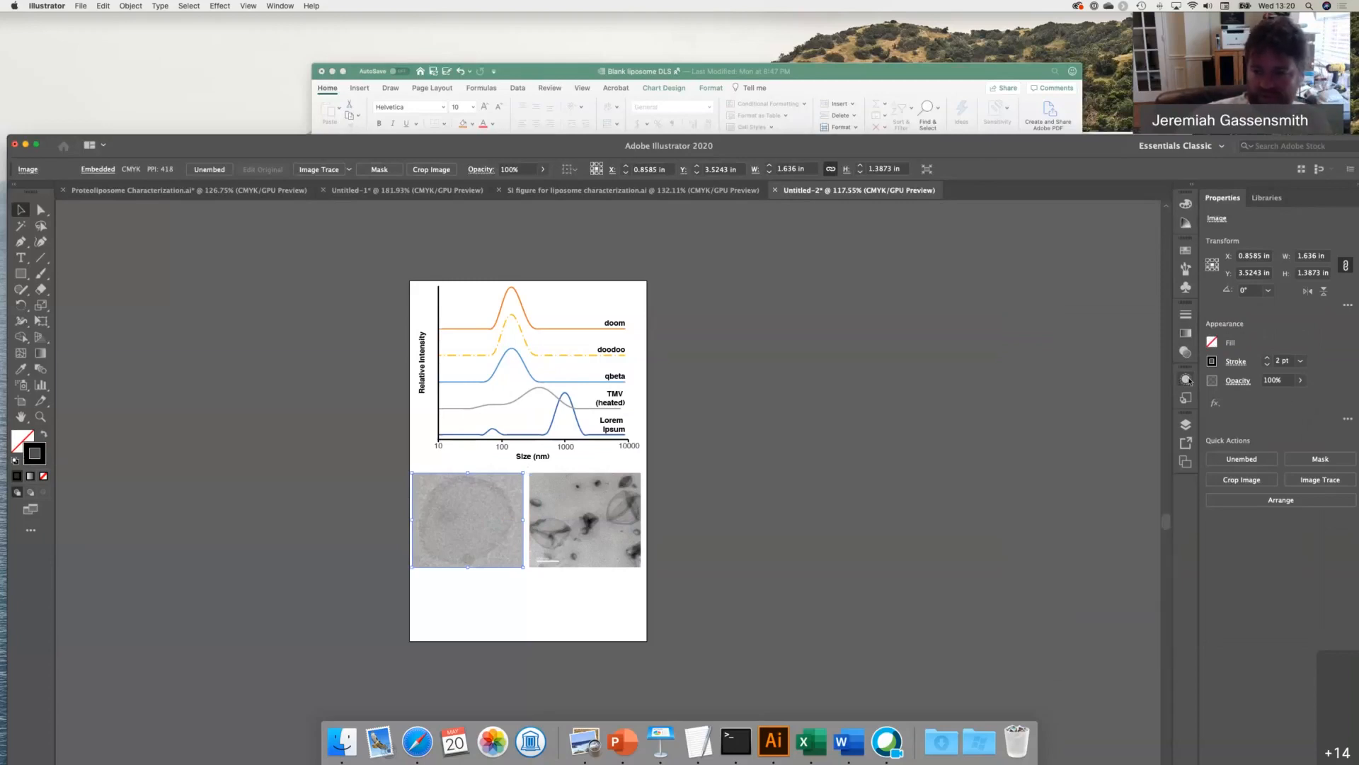
- Apply the Convert to Shape Rectangle effect to the single-vesicle micrograph's stroke, with relative extra width and height of 0 in
click(1215, 402)
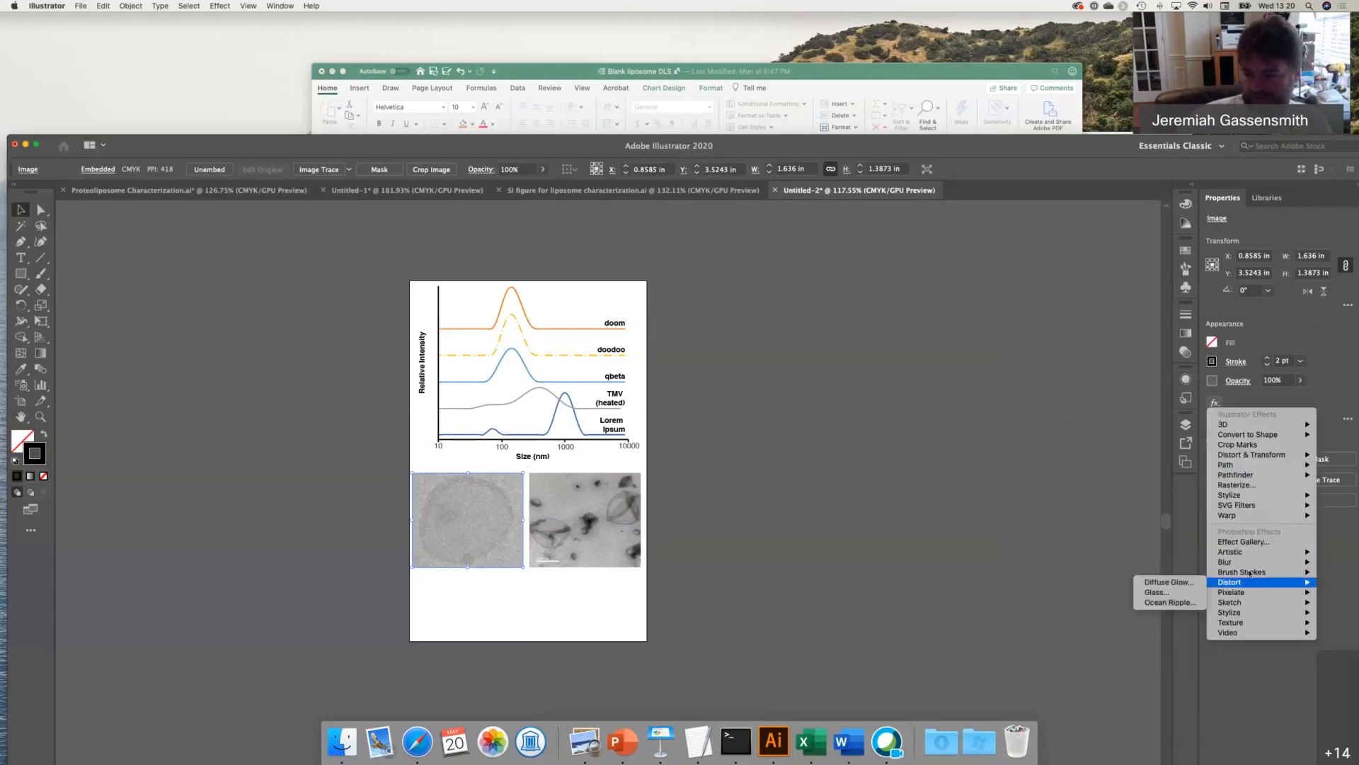
mouse_move(1250, 435)
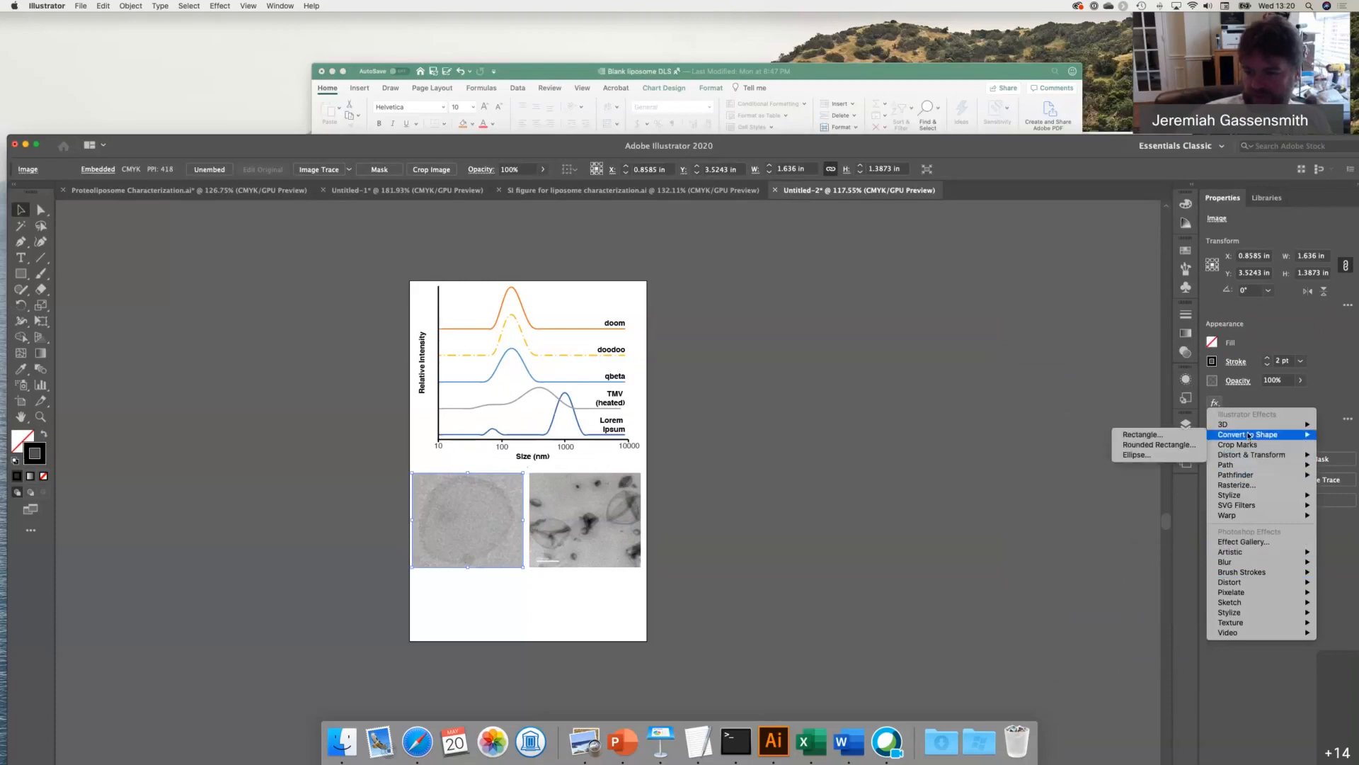
click(1164, 436)
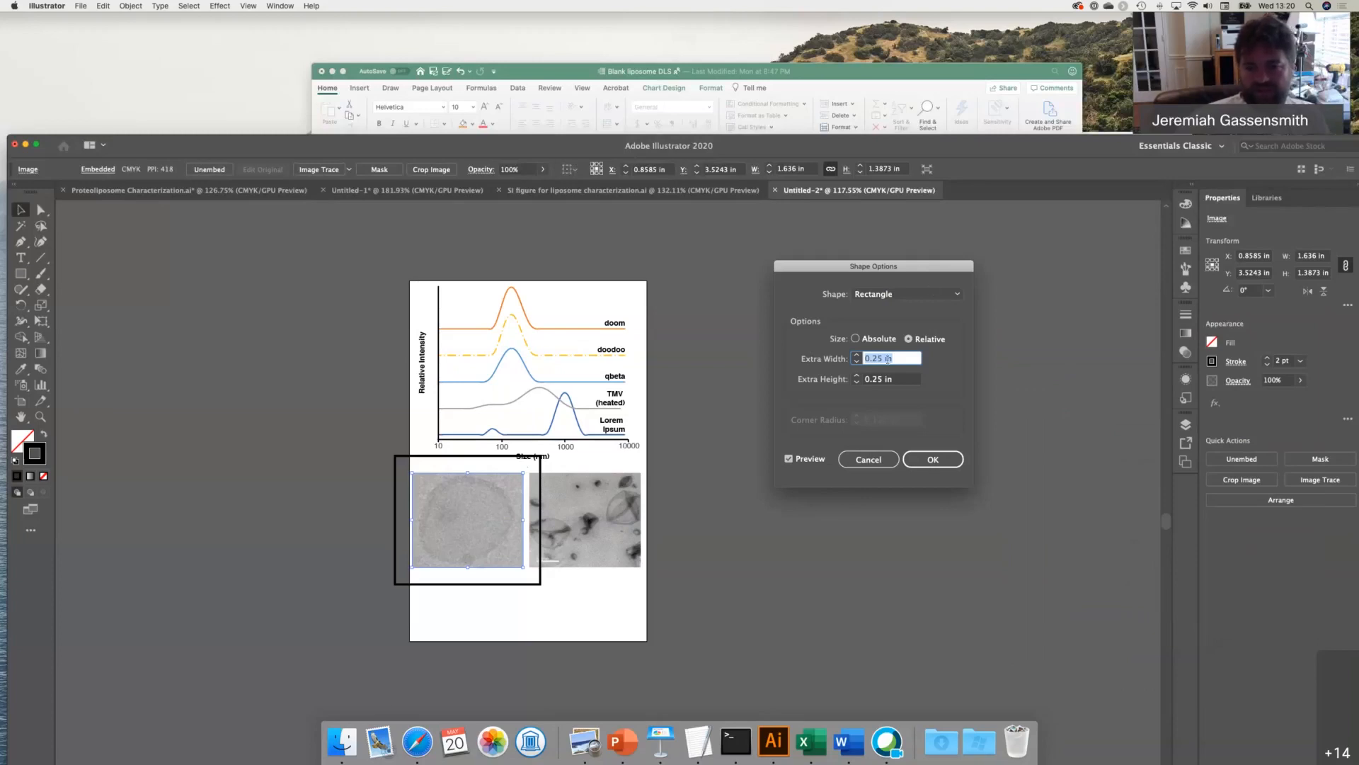
text(0)
key(Tab)
text(0)
key(Tab)
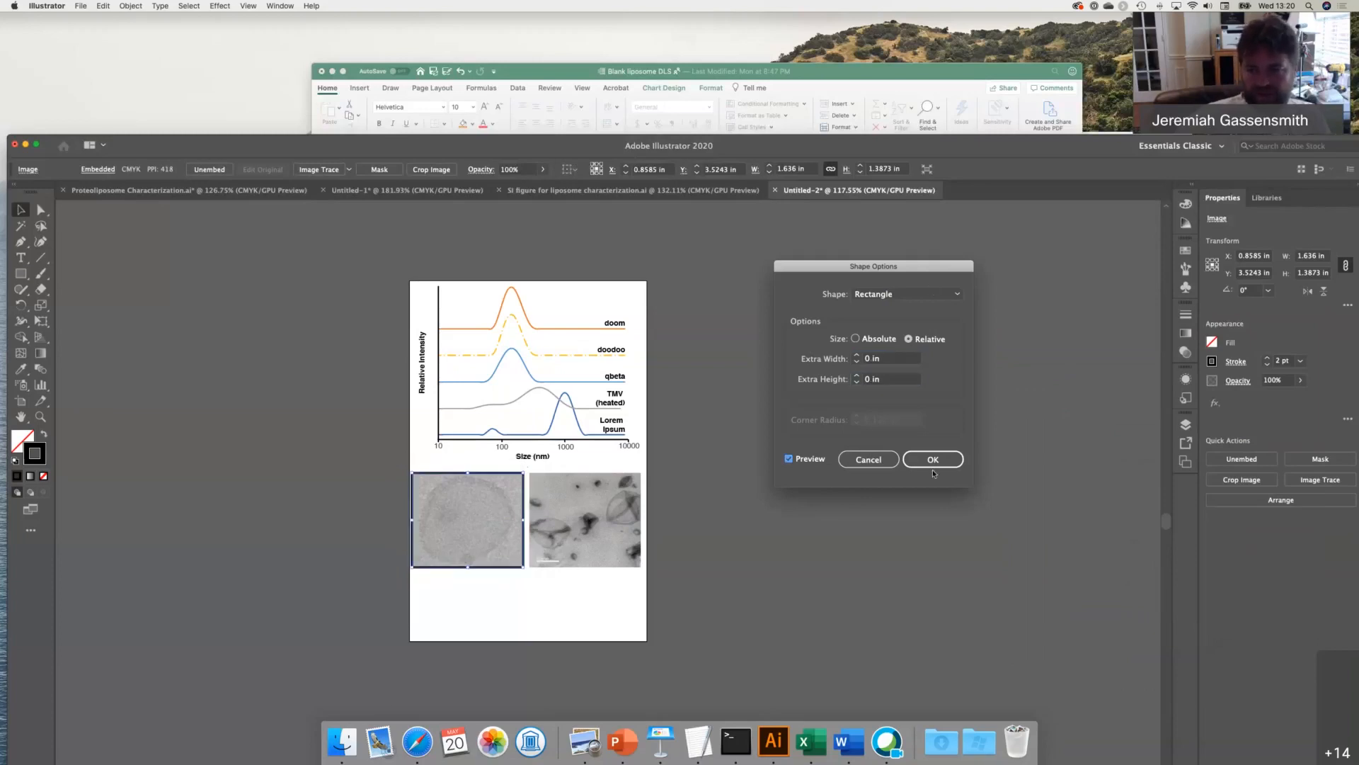
click(933, 459)
- Try a heavier border on the single-vesicle micrograph and return its stroke weight to 2 pt
click(1268, 359)
click(1267, 359)
click(1268, 365)
click(1268, 364)
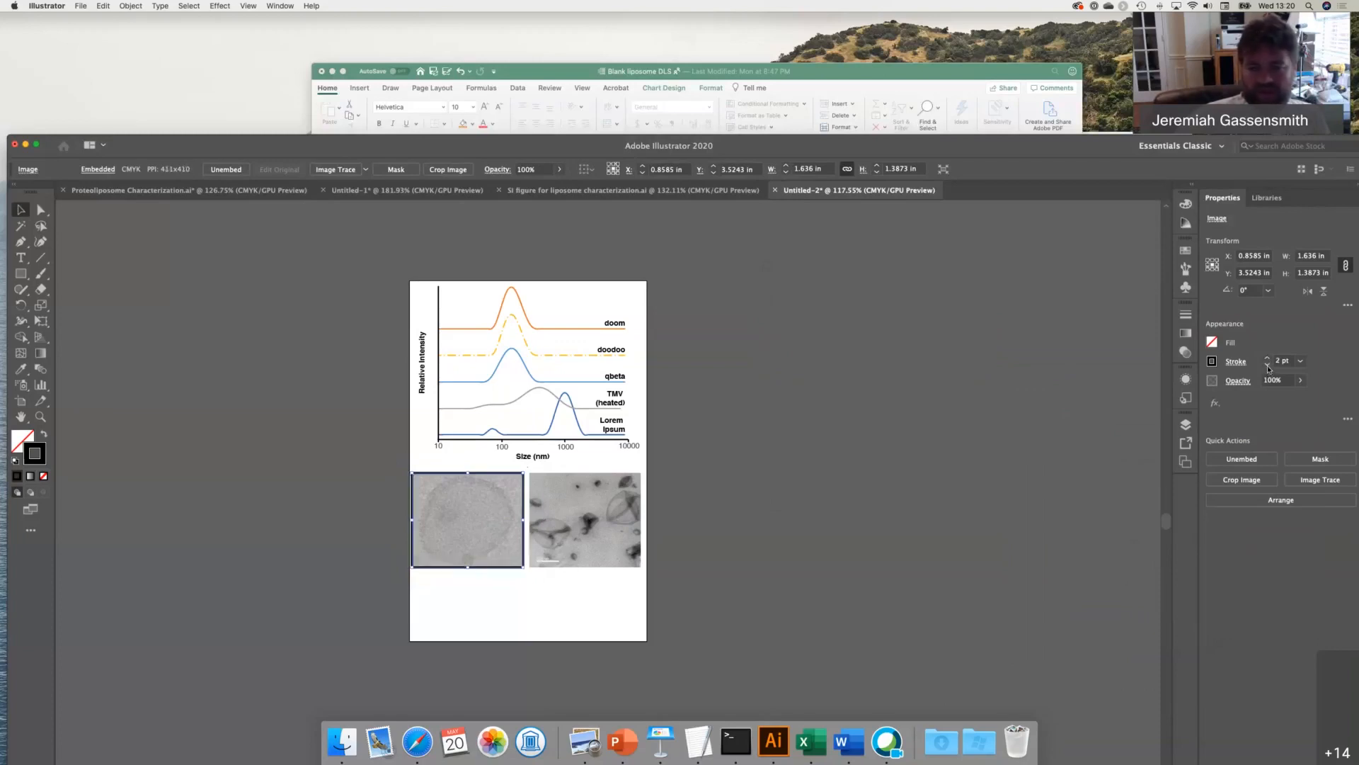
click(872, 532)
- Apply the Convert to Shape Rectangle effect to the dark-particle micrograph's stroke, with relative extra width and height of 0 in
click(585, 520)
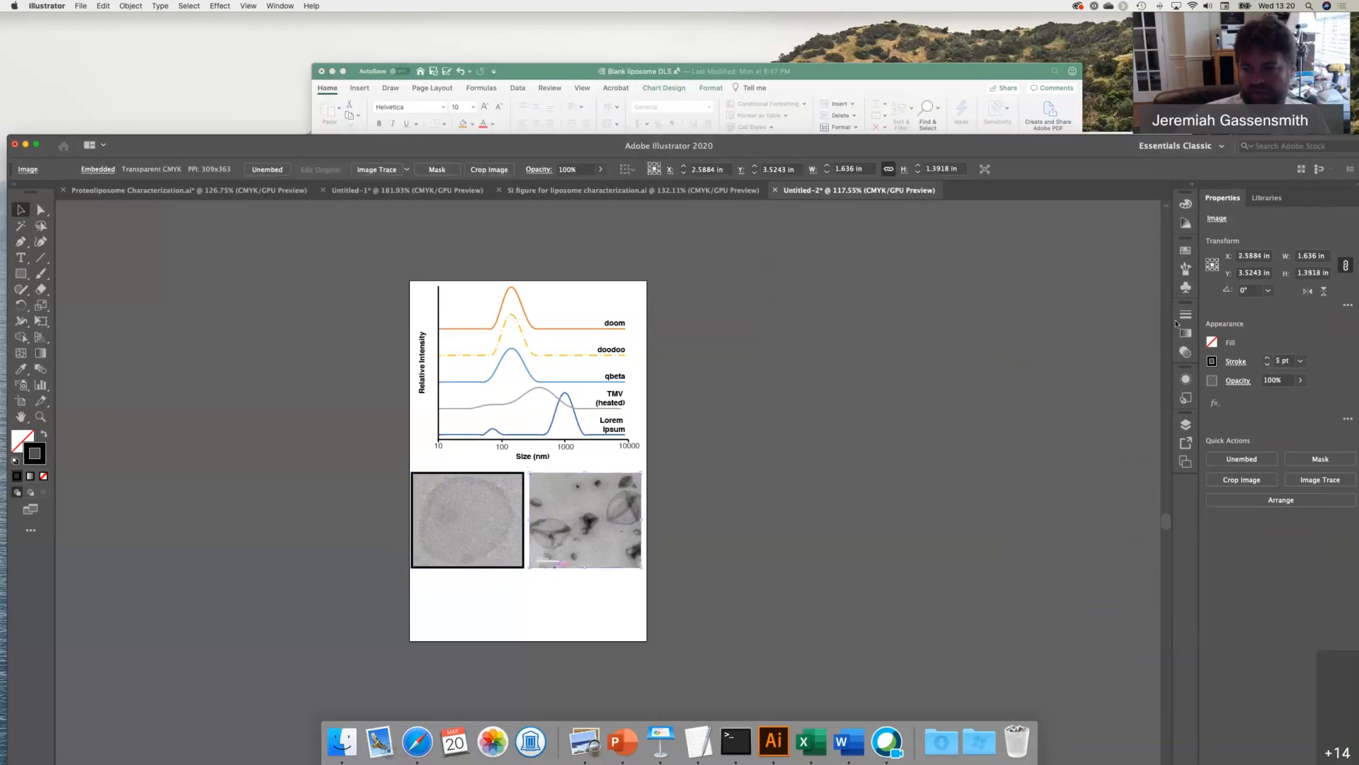
click(1186, 380)
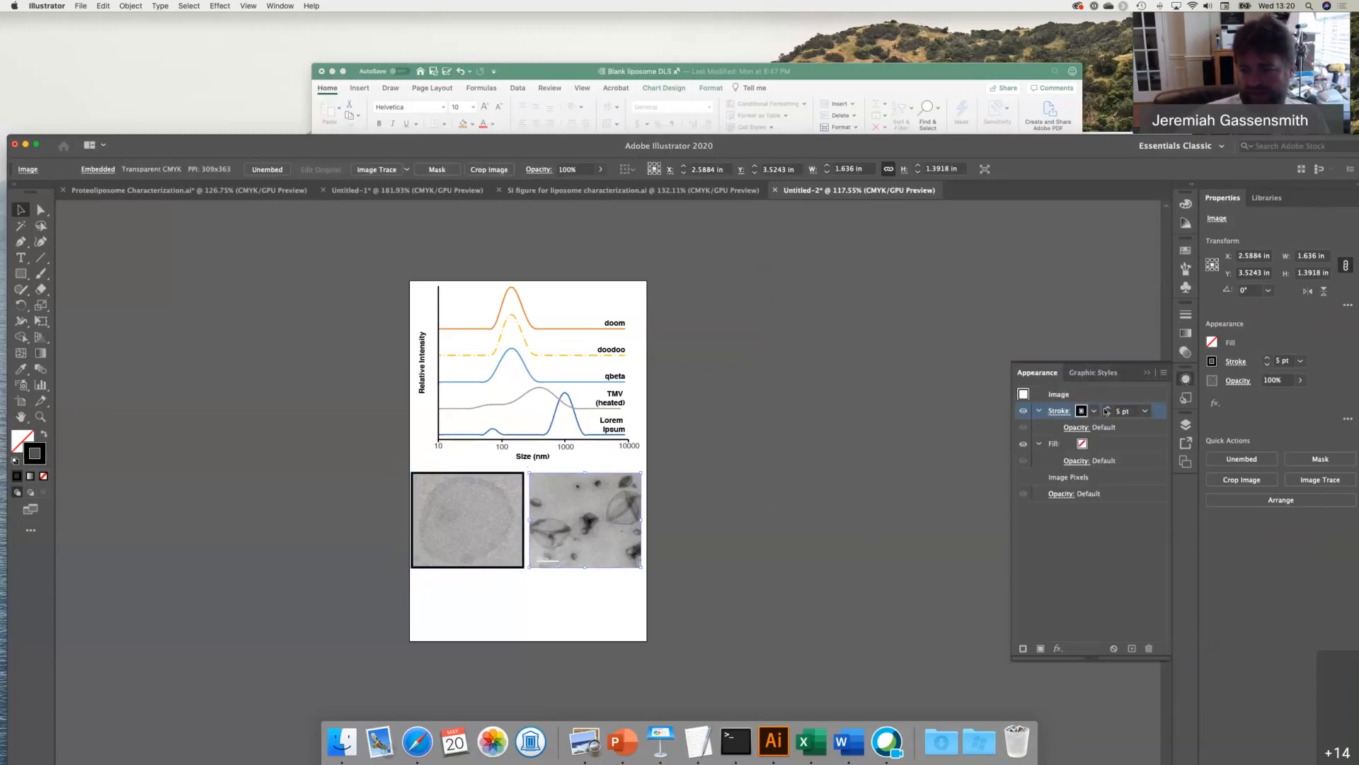
click(1189, 383)
click(1190, 383)
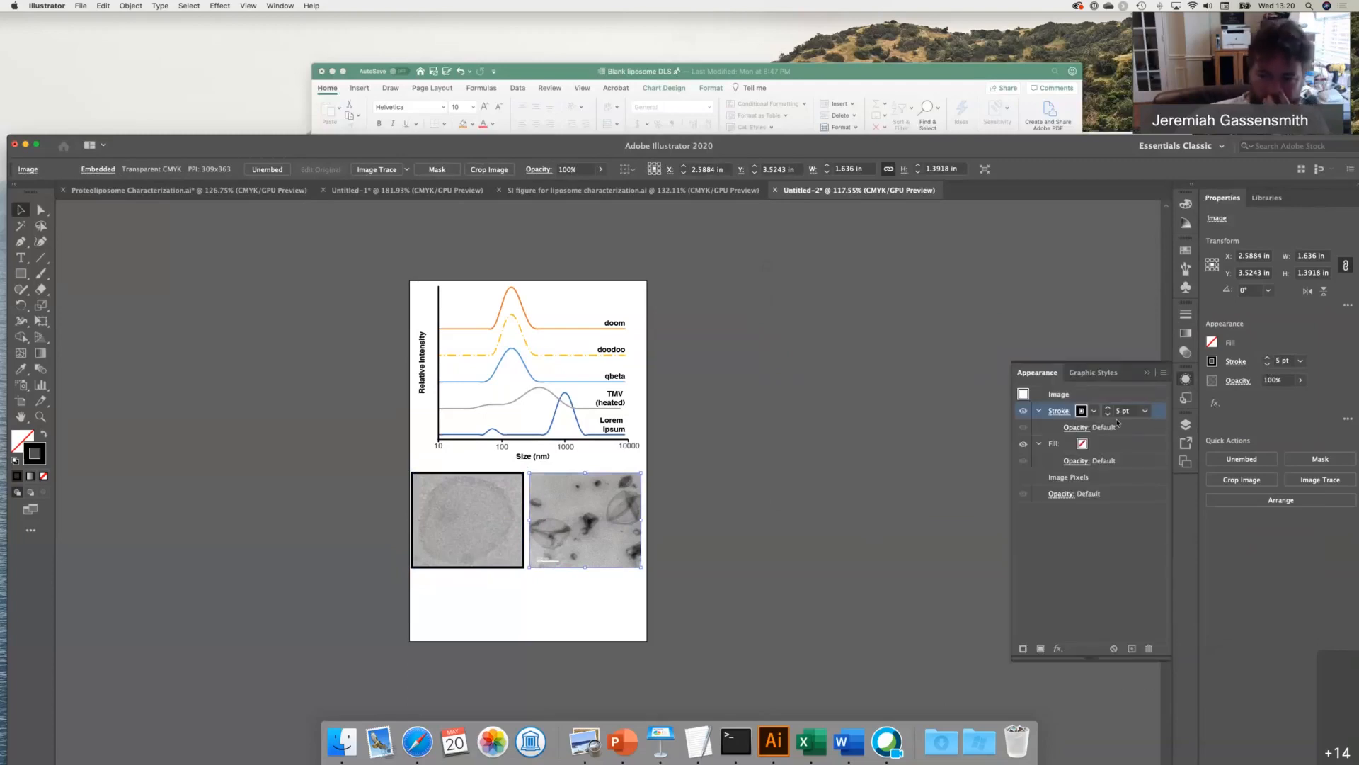
click(1213, 403)
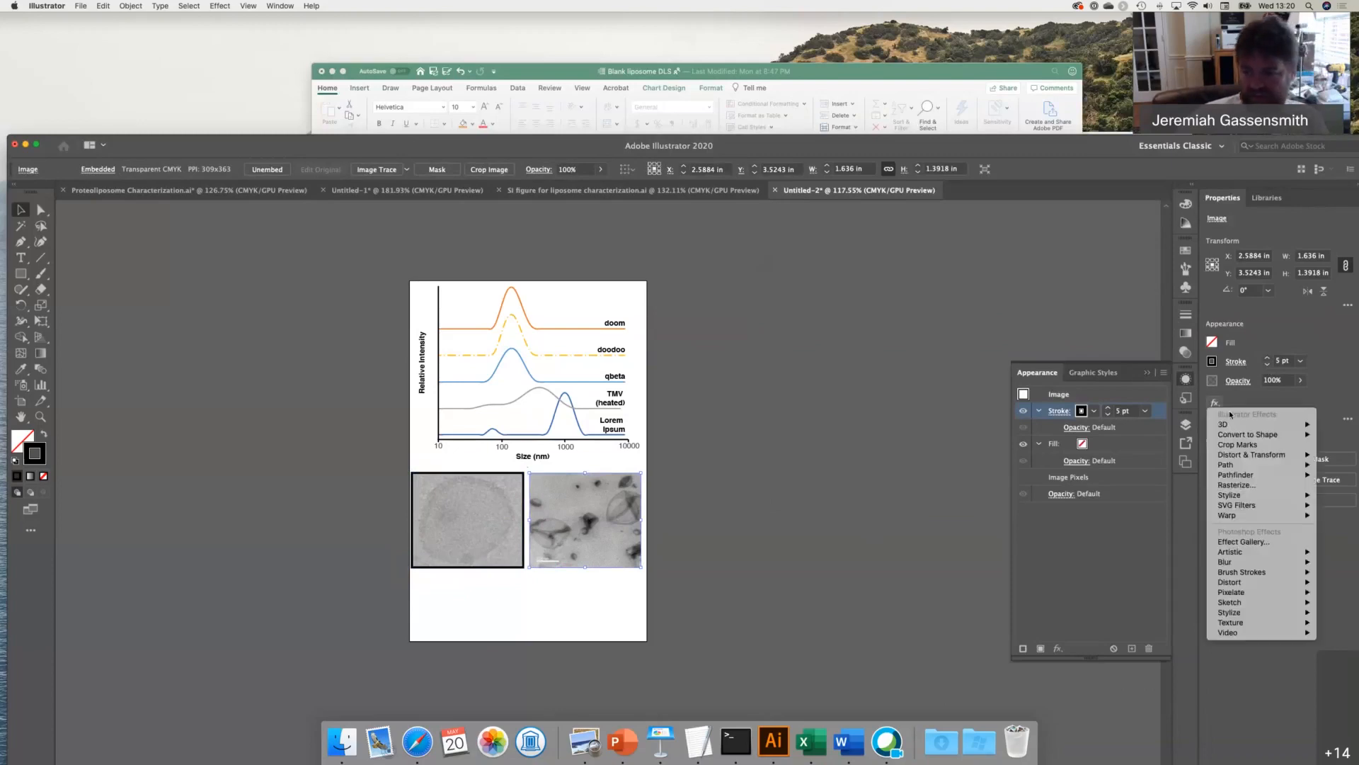
mouse_move(1246, 434)
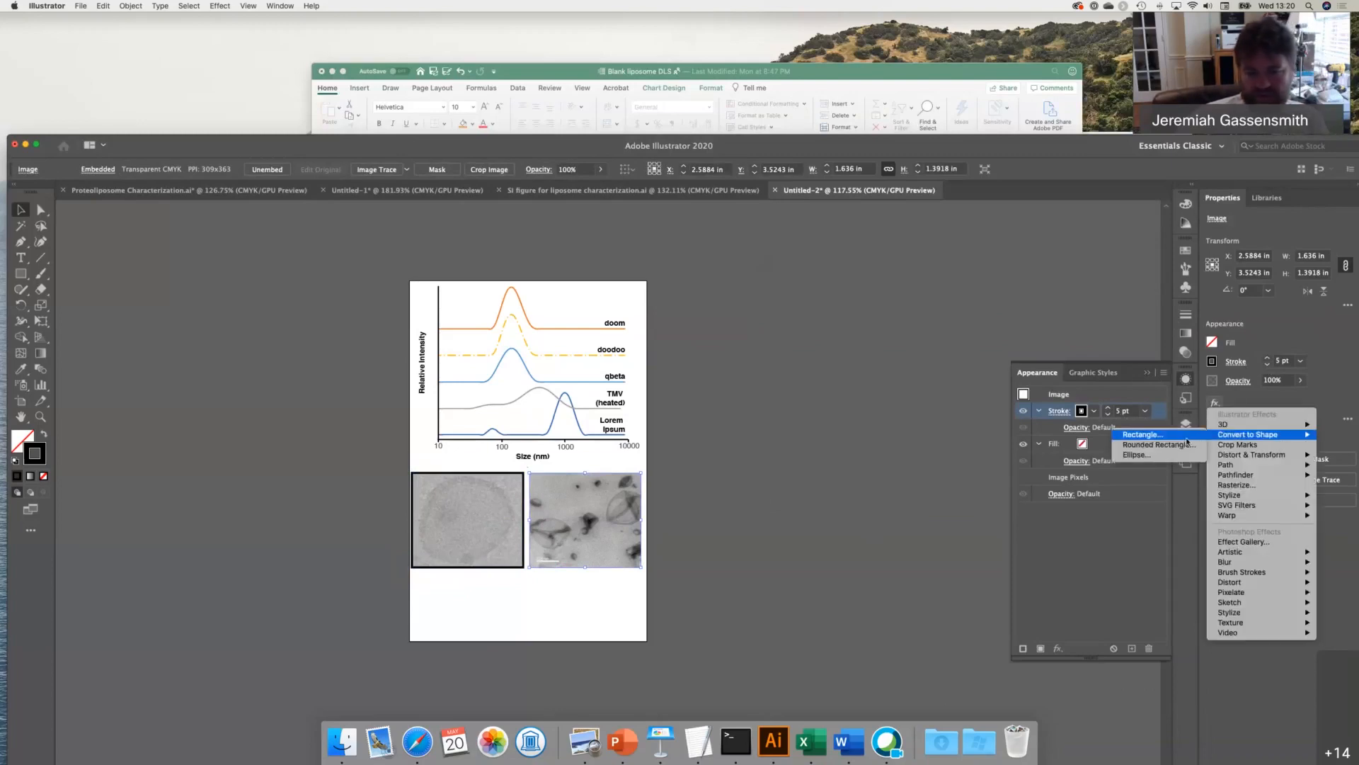
click(1179, 435)
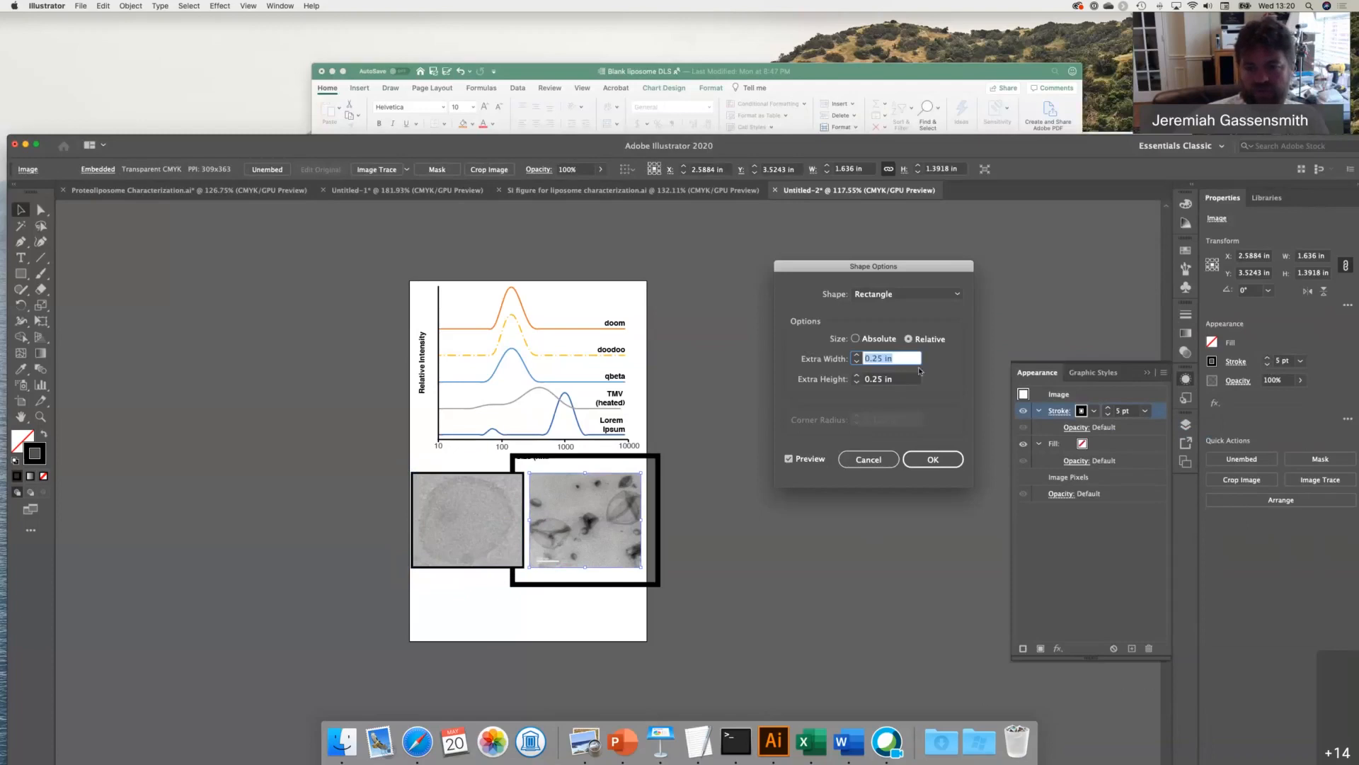
text(0)
key(Tab)
text(0)
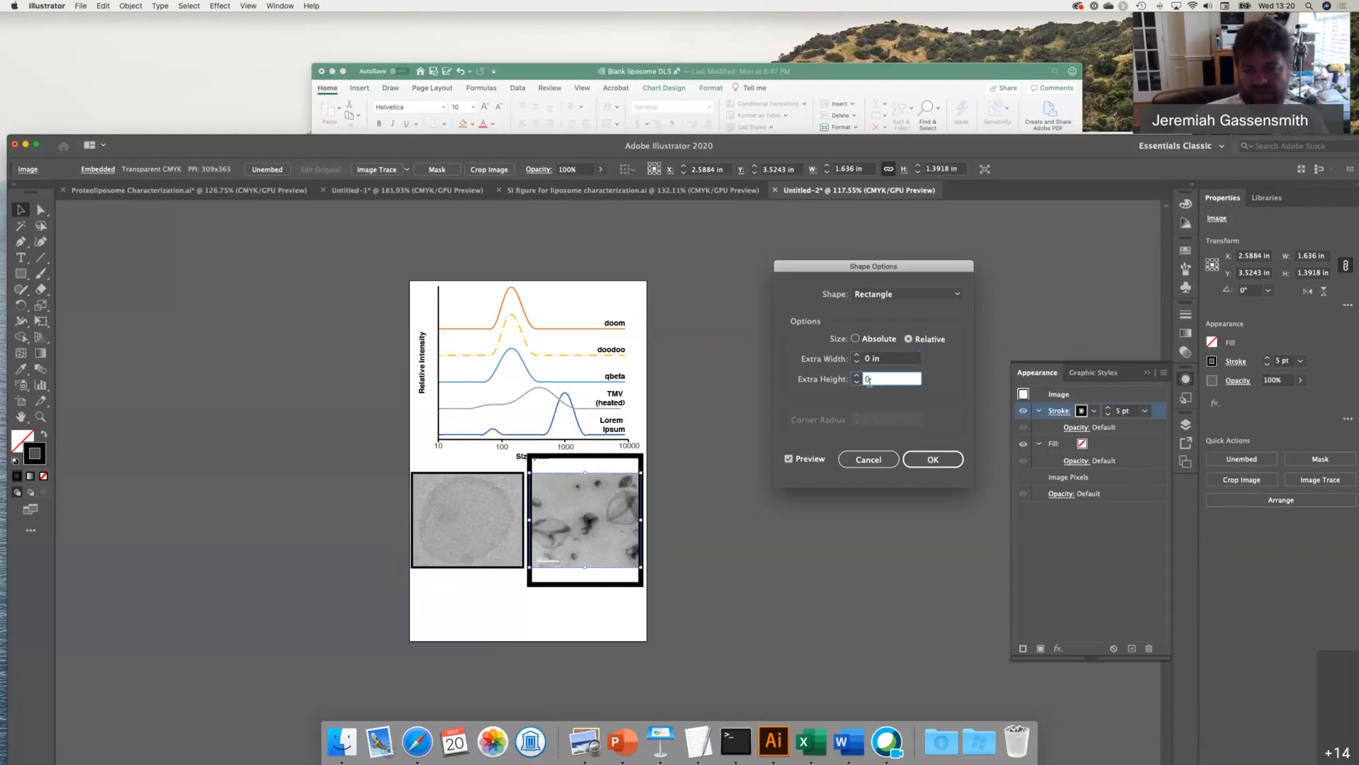
key(Tab)
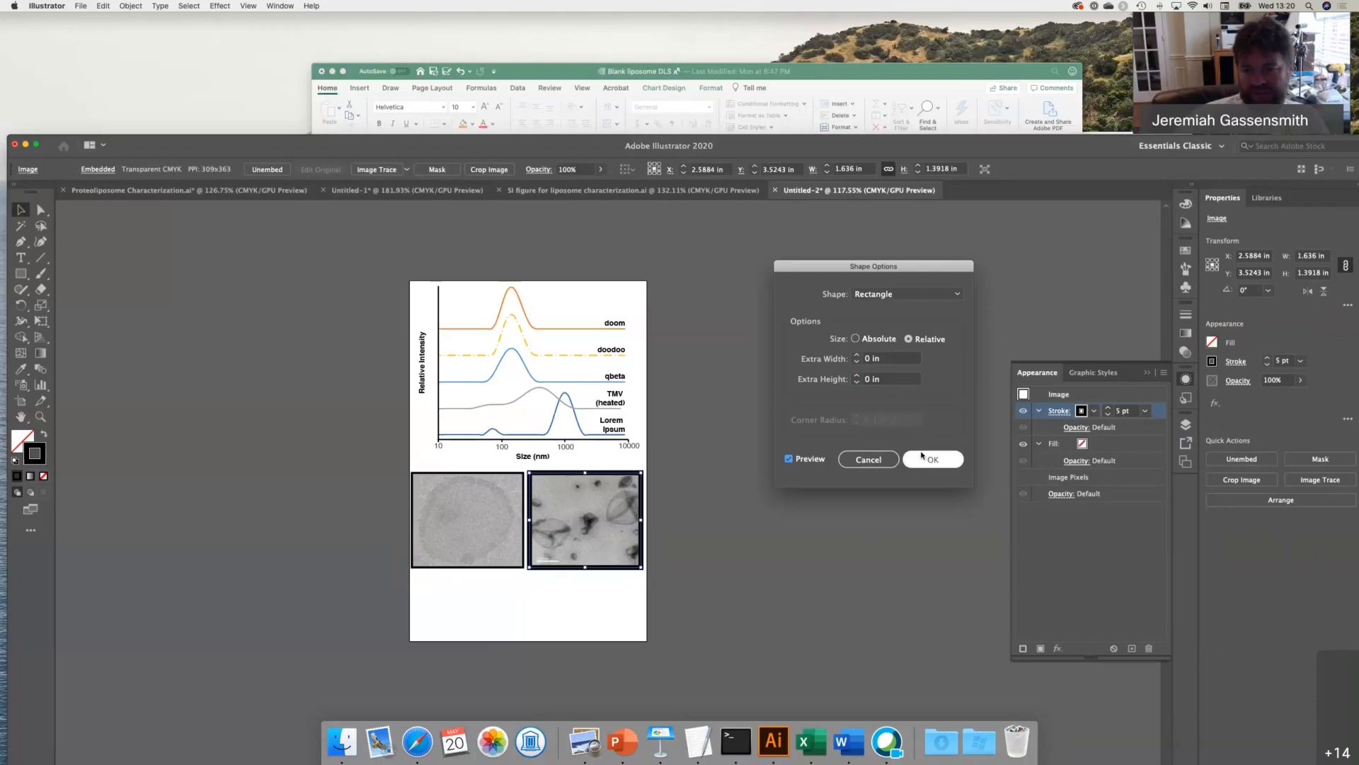
click(921, 456)
- Reduce the dark-particle micrograph's border to 2 pt and deselect the image
click(1108, 415)
click(1108, 416)
click(1108, 415)
click(523, 545)
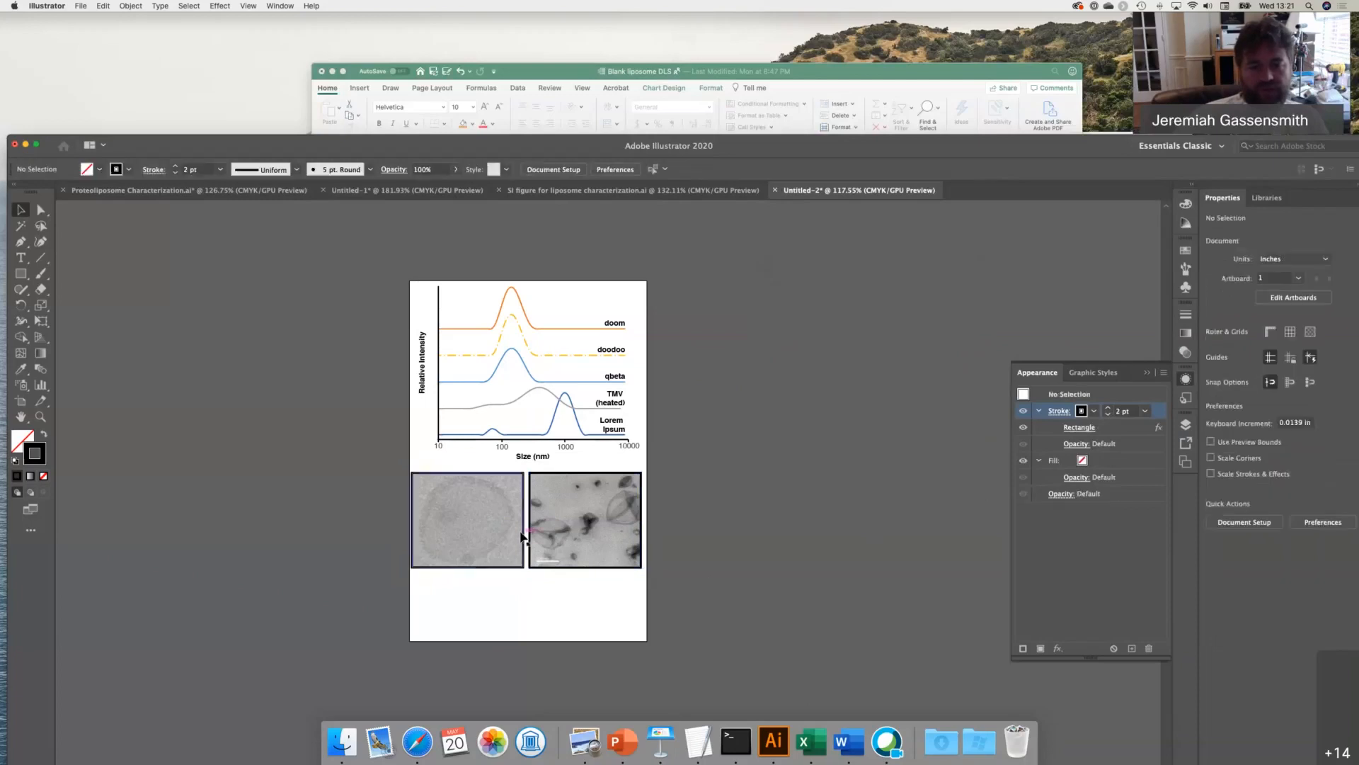
click(646, 516)
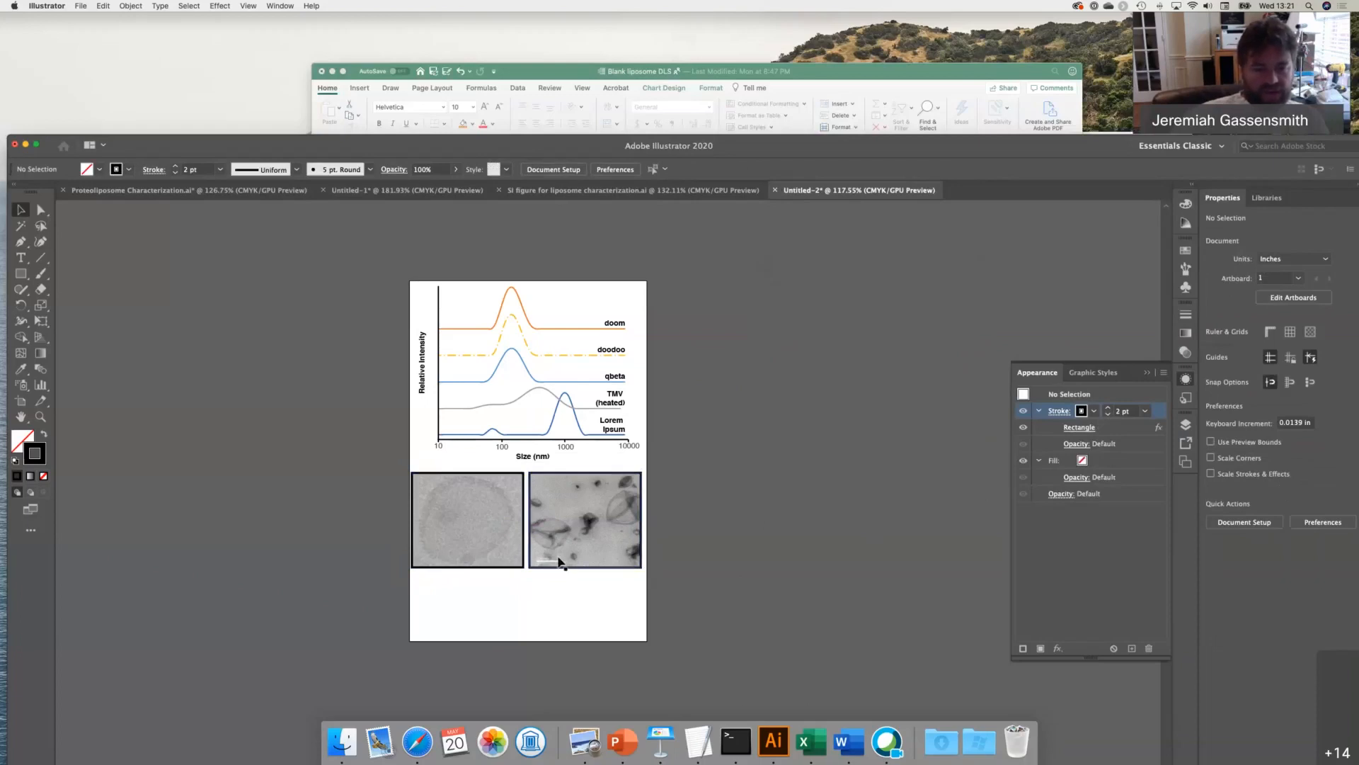
- Draw a horizontal line about 0.33 in long exactly over the 500 nm scale bar in the dark-particle micrograph
scroll(559, 561, up, 5)
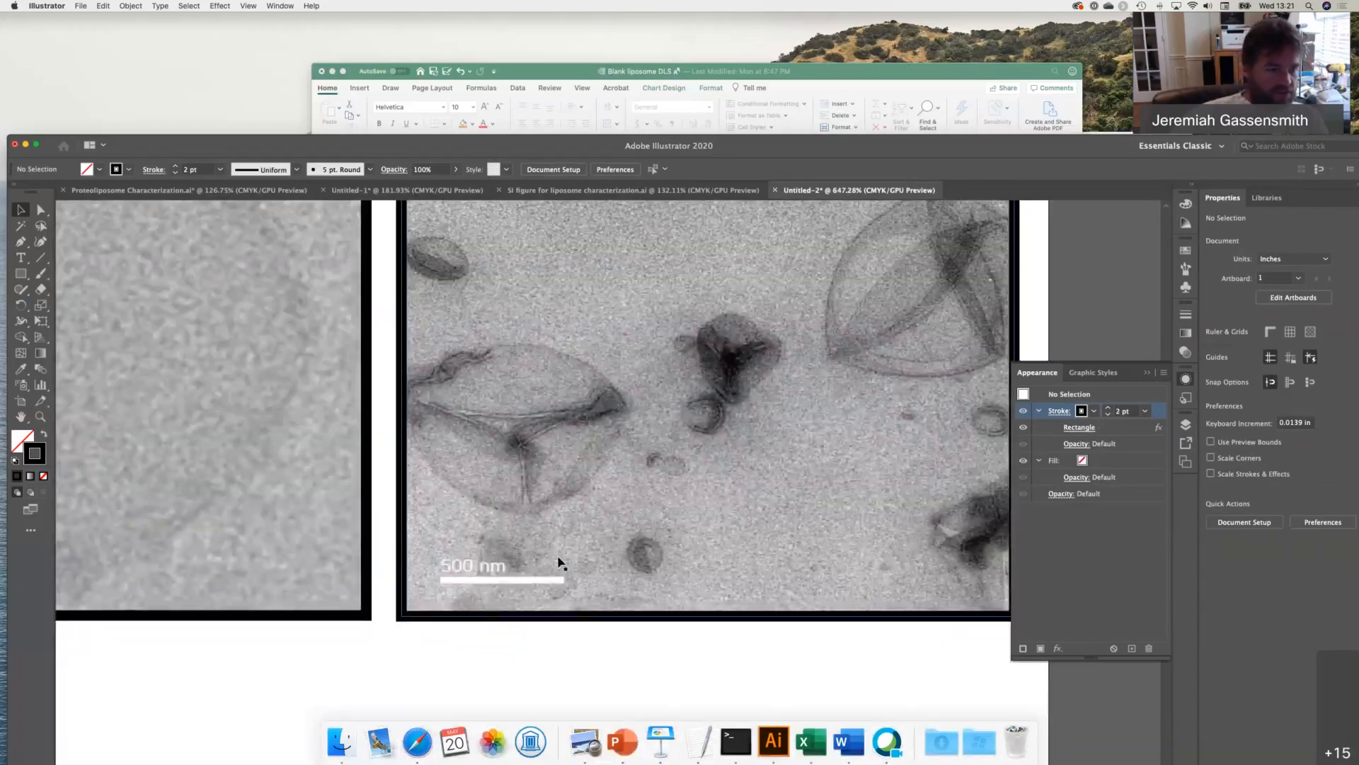
key(backslash)
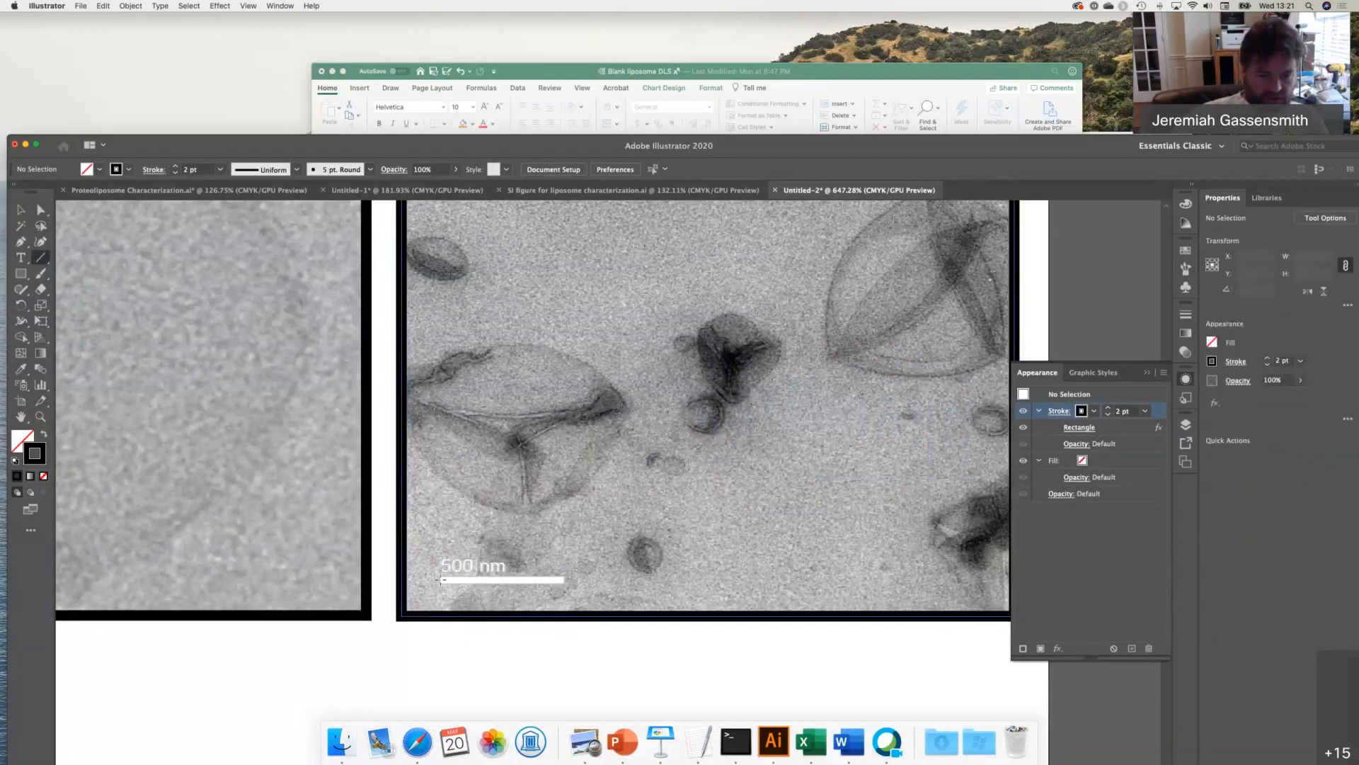
drag(440, 579, 564, 580)
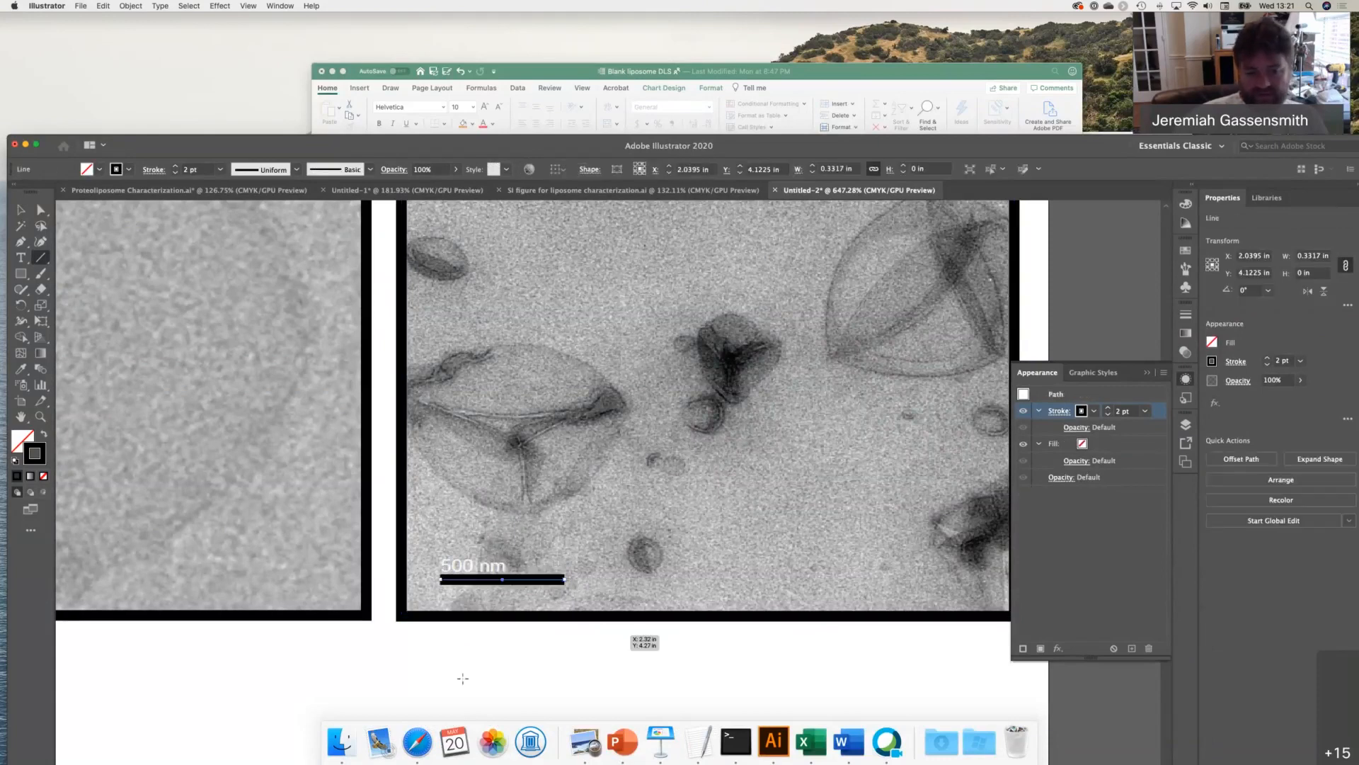
scroll(434, 677, down, 10)
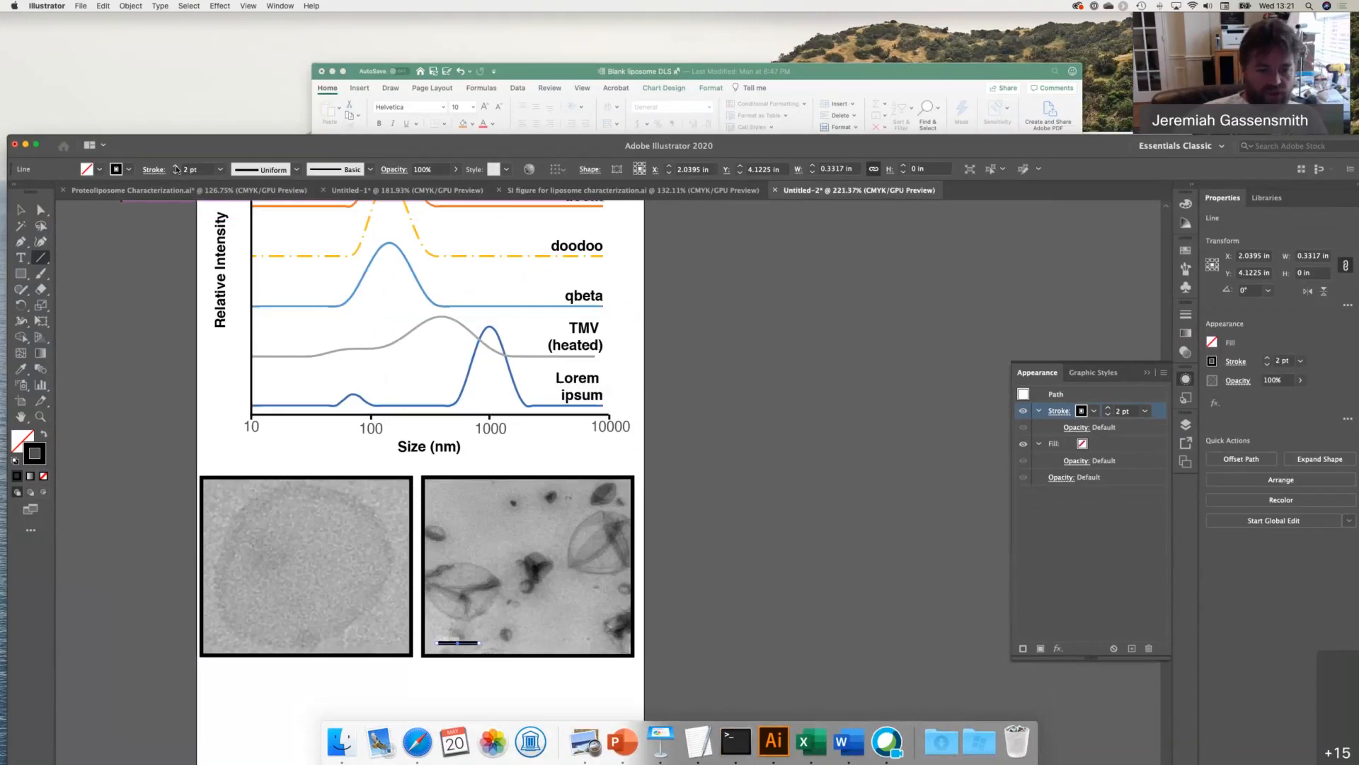
- Thicken the new scale bar in the dark-particle micrograph to a 5 pt stroke, nudge it up slightly and deselect it
click(175, 167)
click(175, 166)
click(176, 167)
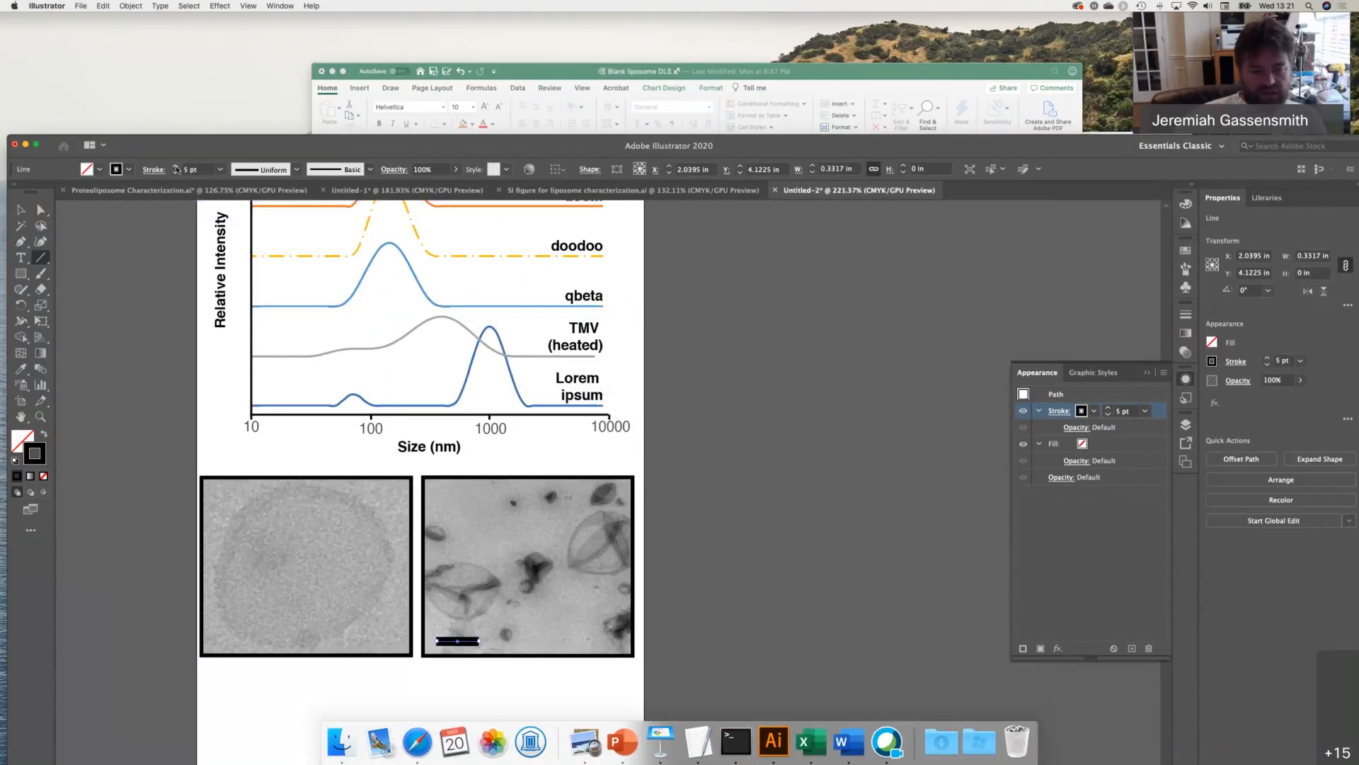
key(Up)
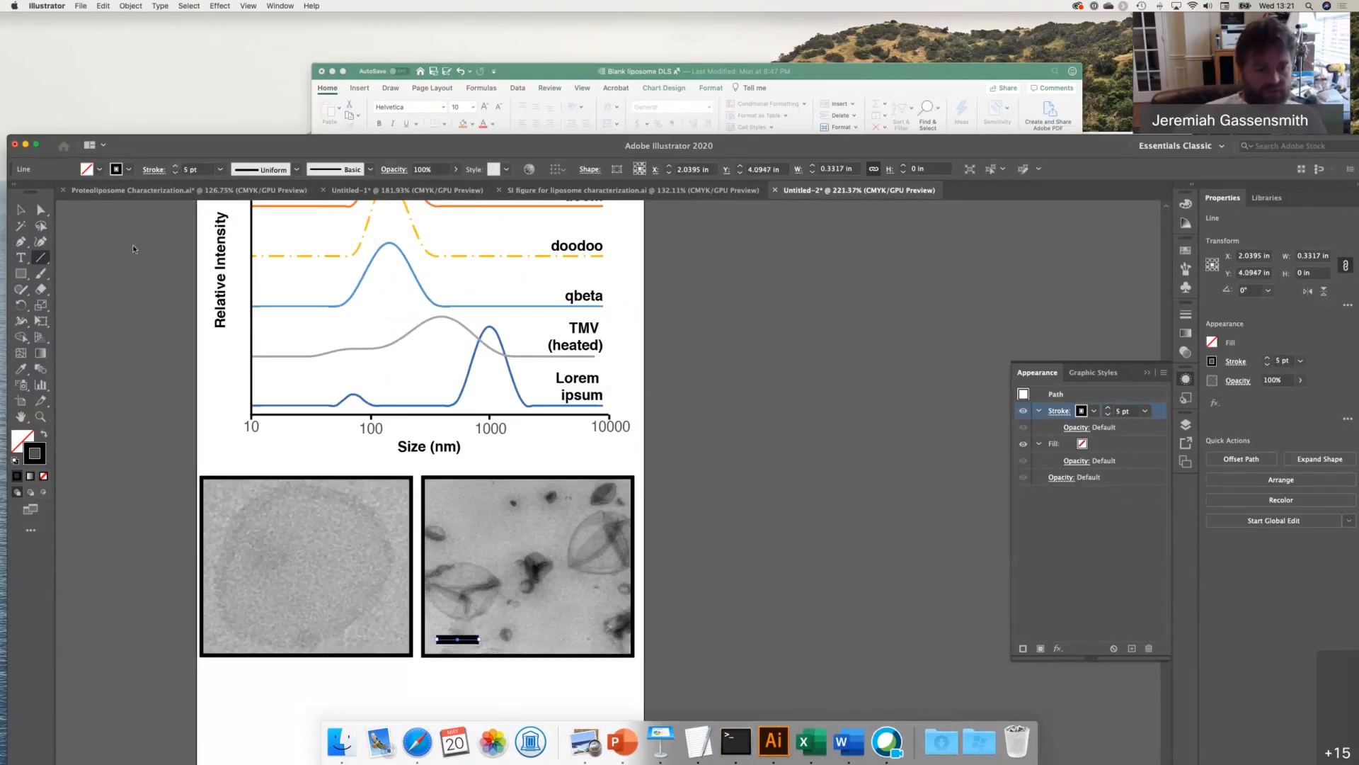
click(133, 316)
key(Escape)
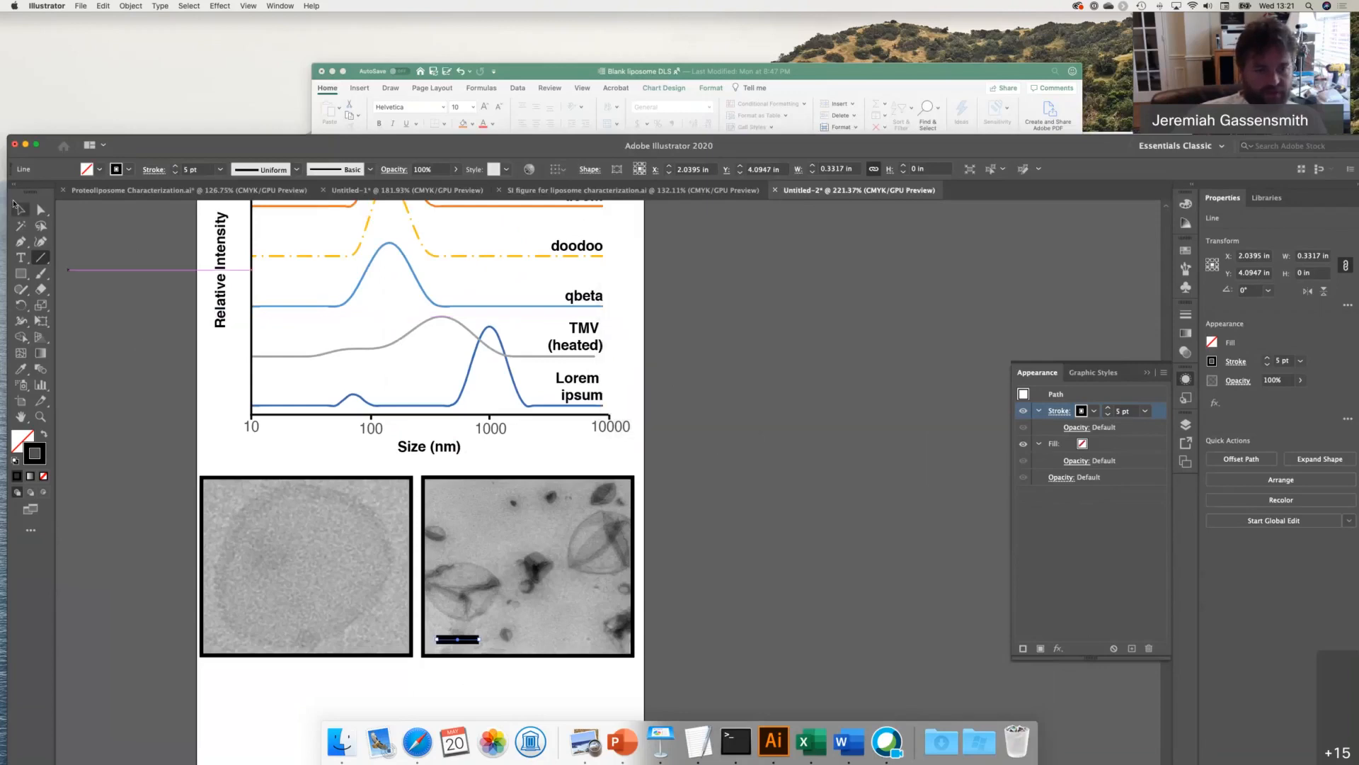
click(127, 279)
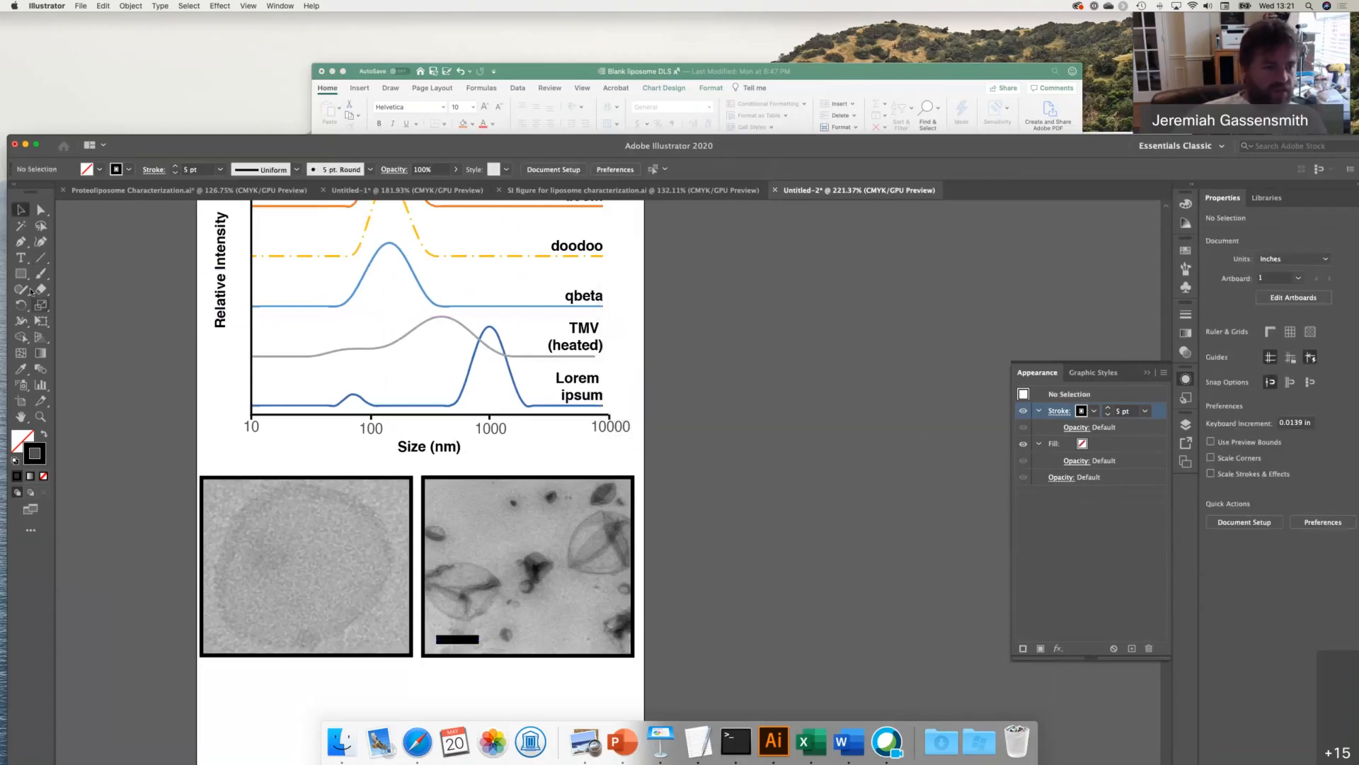
- Add a "500 nm" text label and place it just above the scale bar in the dark-particle micrograph
click(21, 258)
click(477, 690)
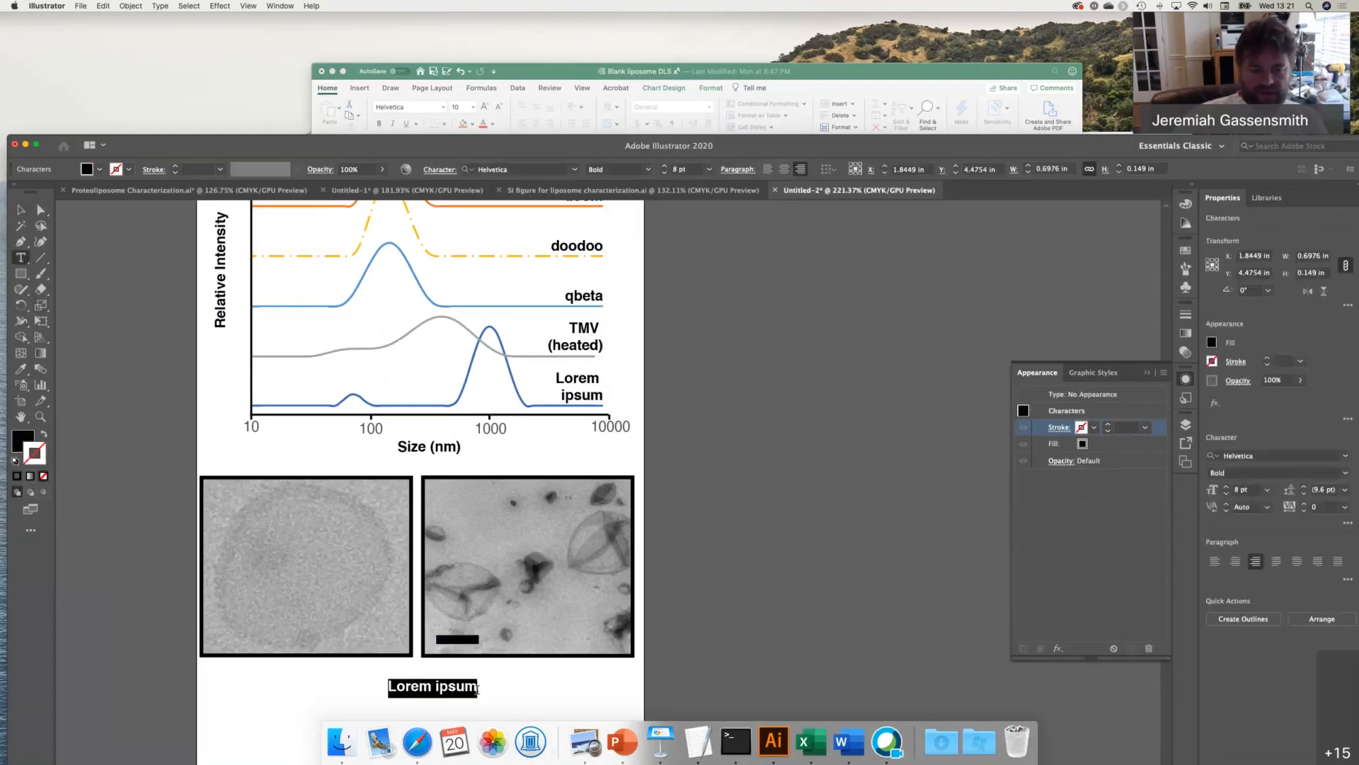
text(500 nm)
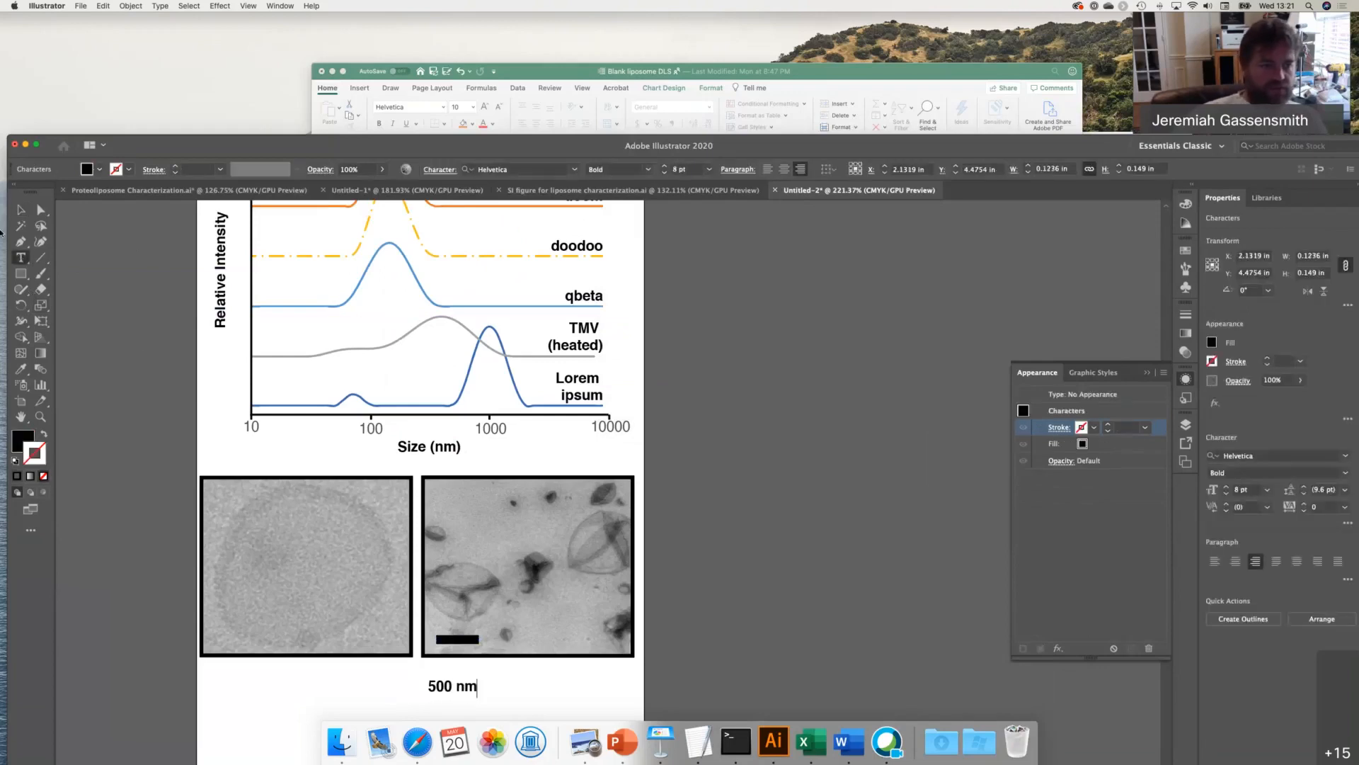
click(22, 209)
drag(465, 683, 471, 623)
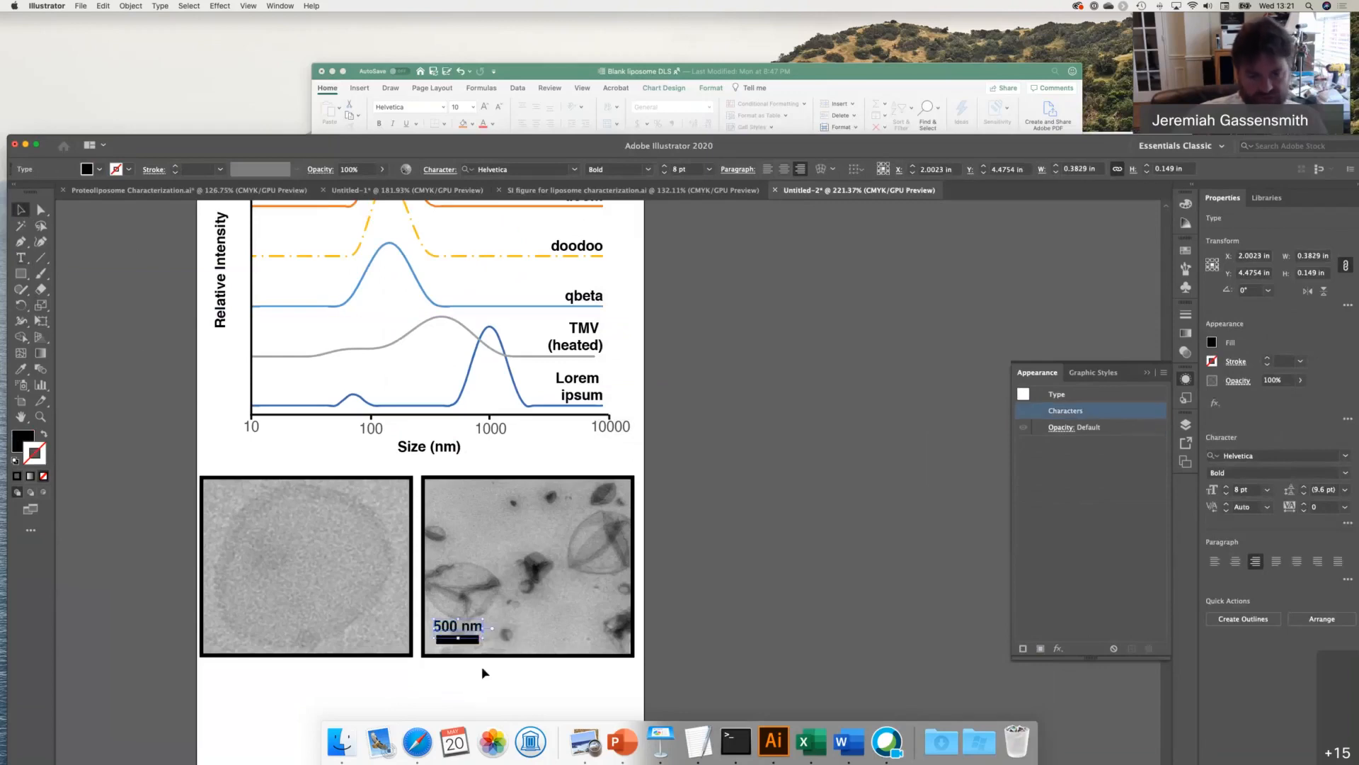
click(500, 690)
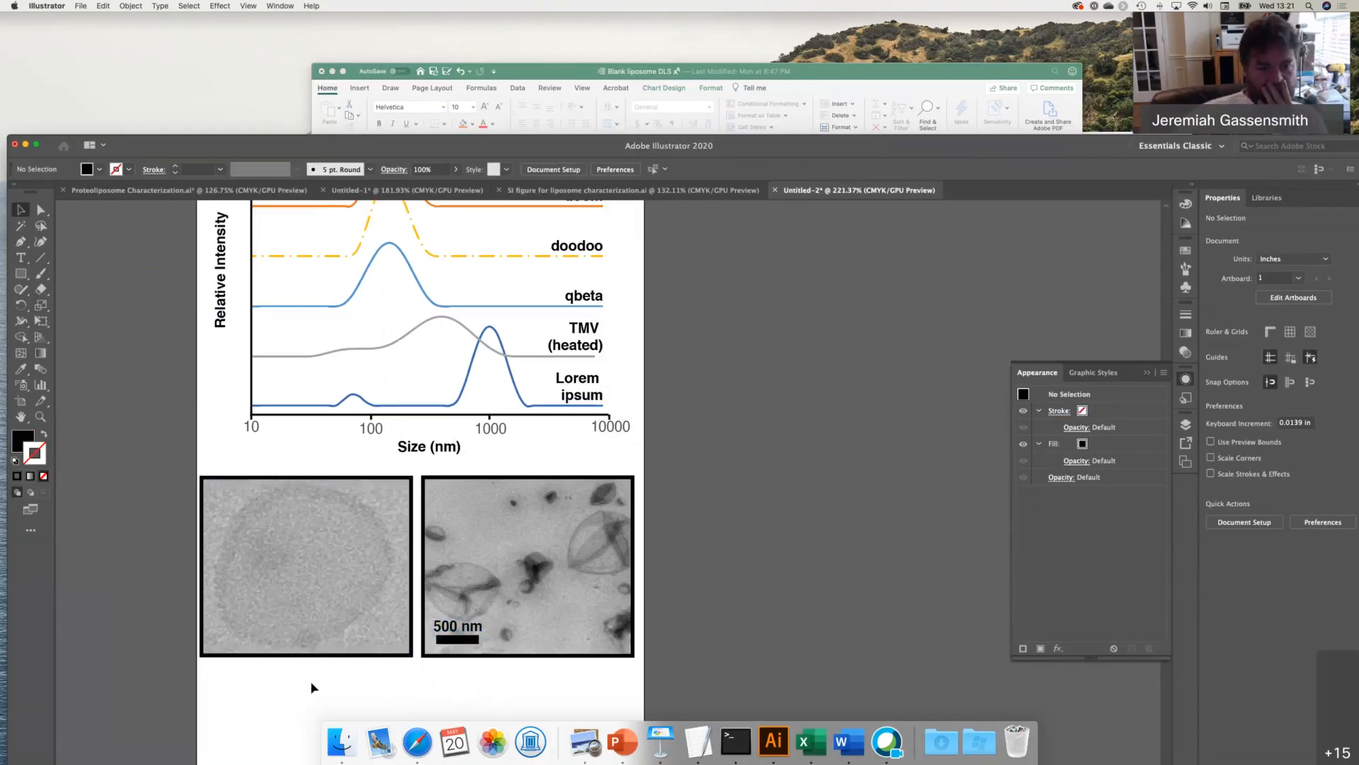
- Add an "A)" panel label beside the top of the plot's vertical axis and set its font size to 10 pt
scroll(312, 687, down, 3)
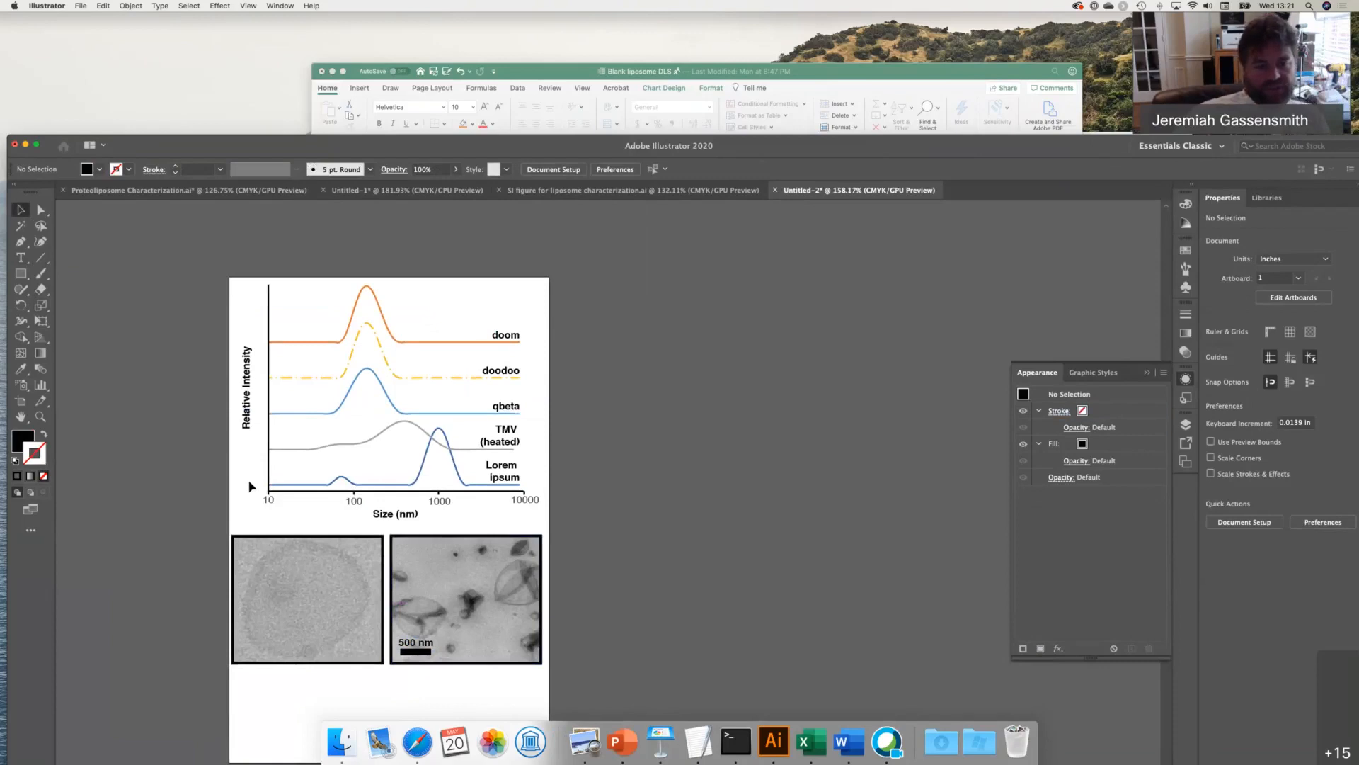
scroll(249, 487, down, 1)
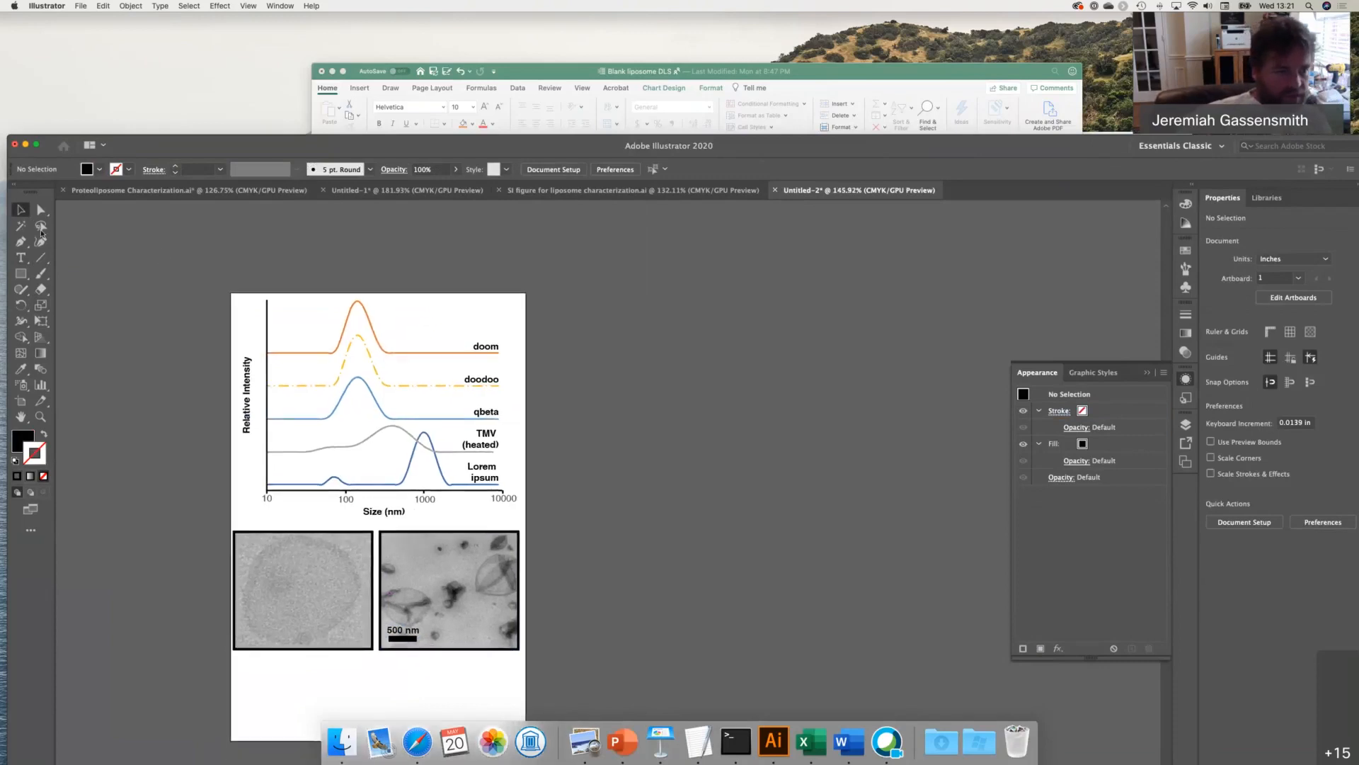
click(22, 258)
click(248, 314)
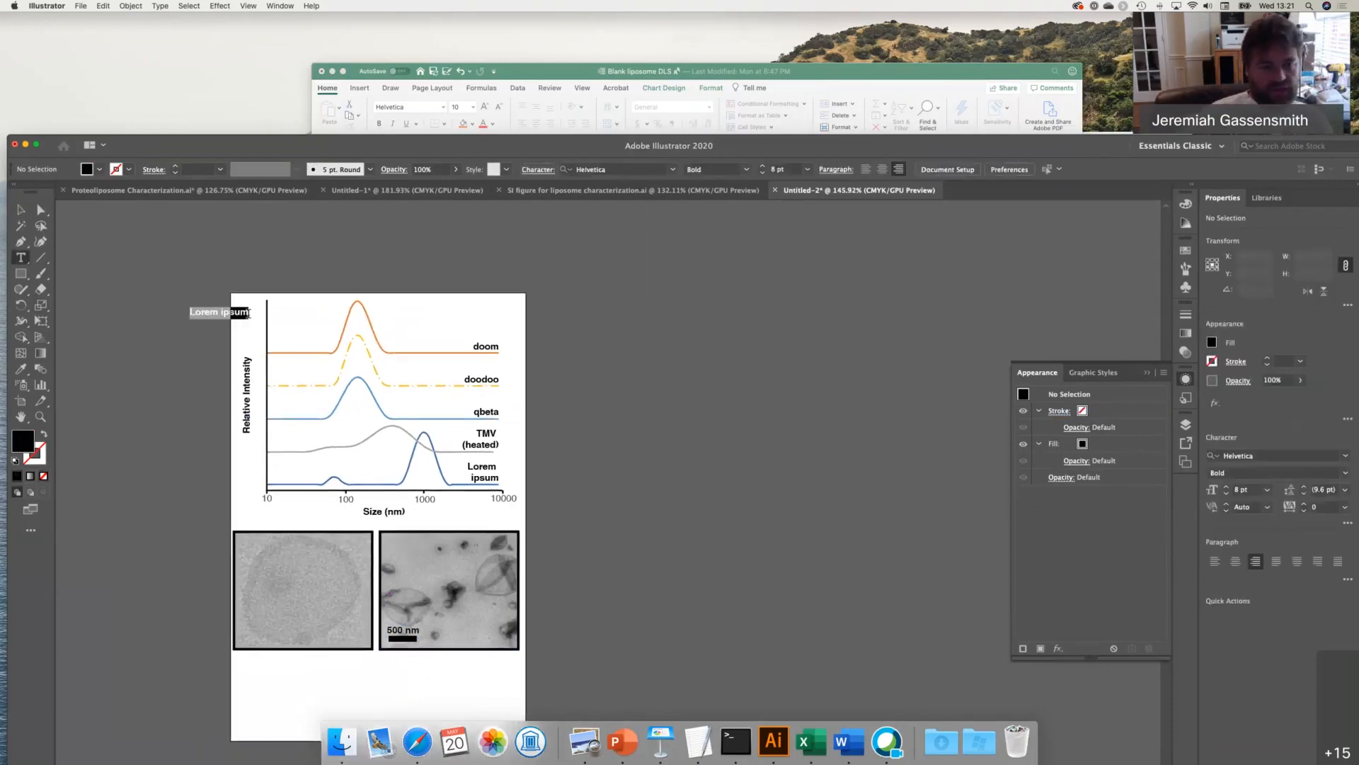
text(A)
double_click(243, 311)
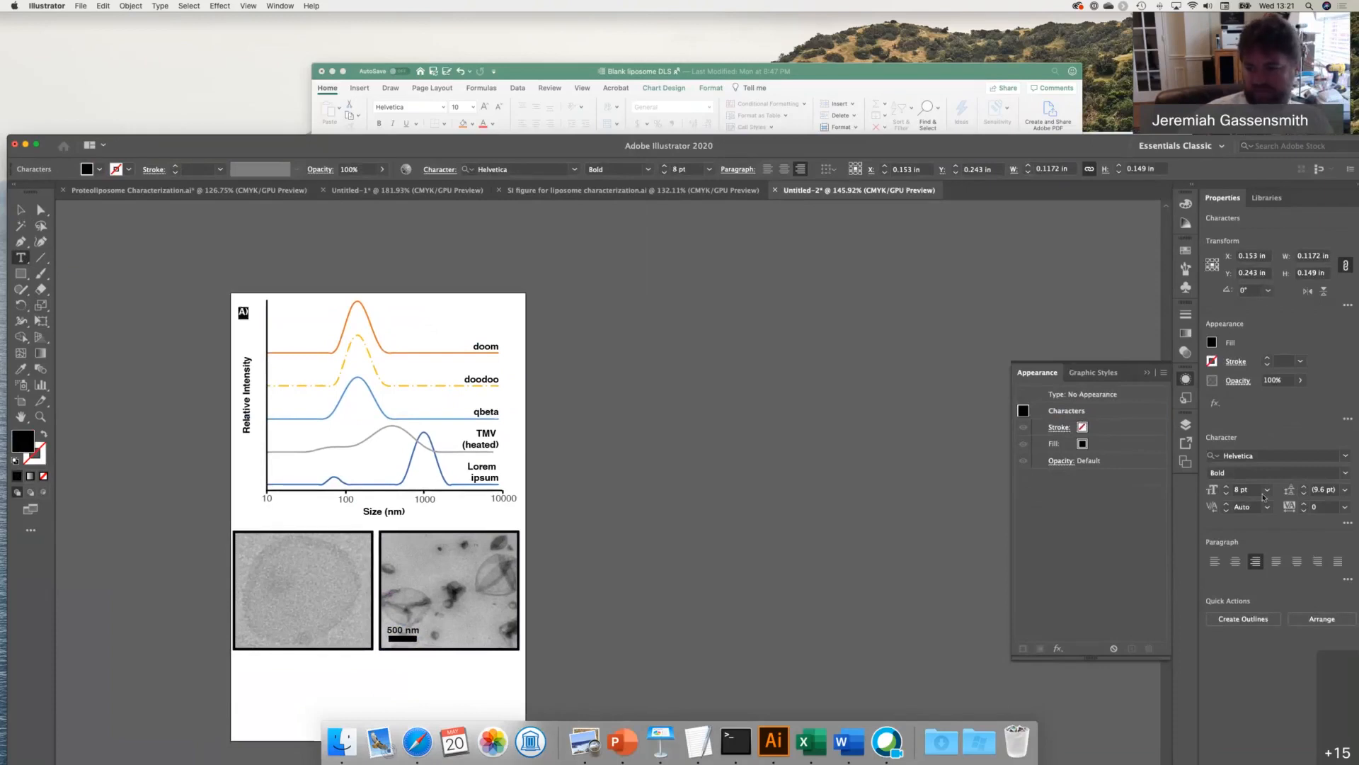
click(1227, 487)
click(1227, 486)
- Add a "B)" label above the single-vesicle micrograph and a "C)" label below it
click(248, 513)
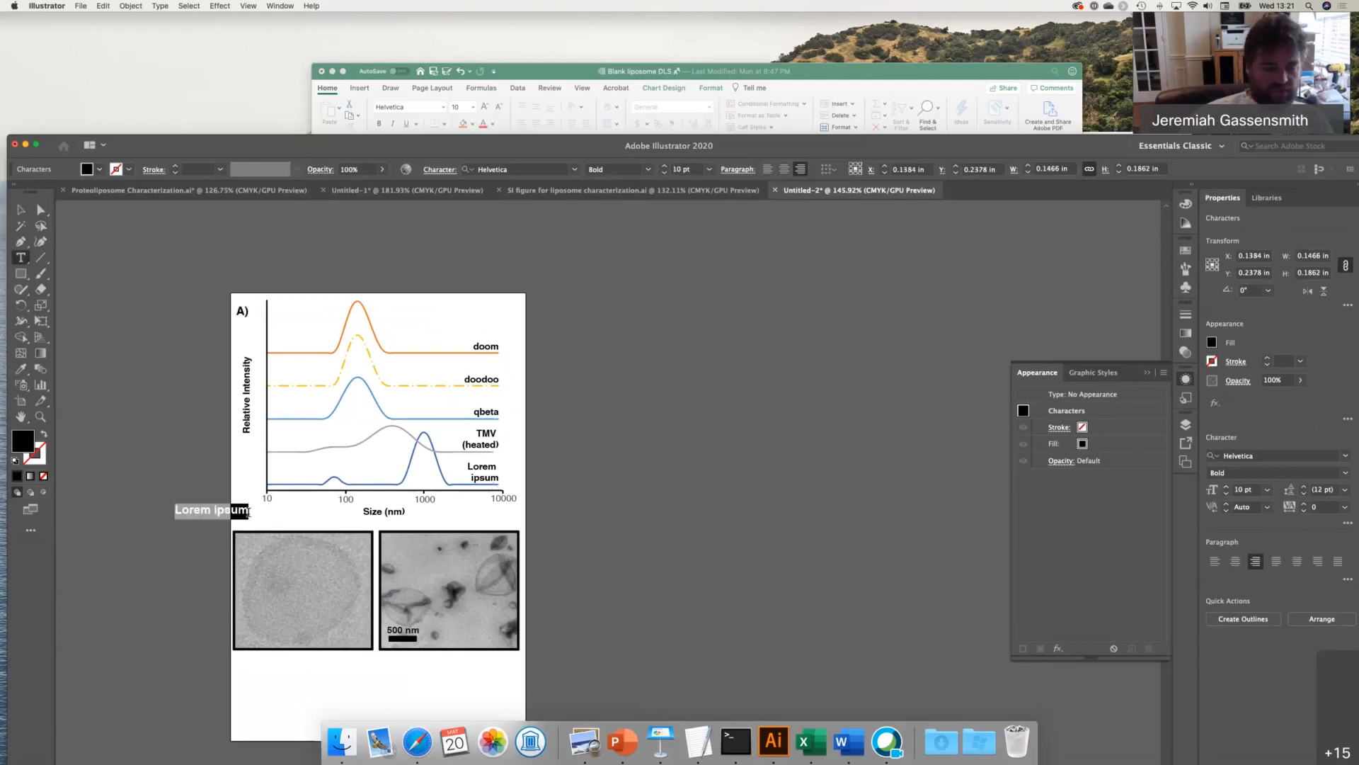
text(B))
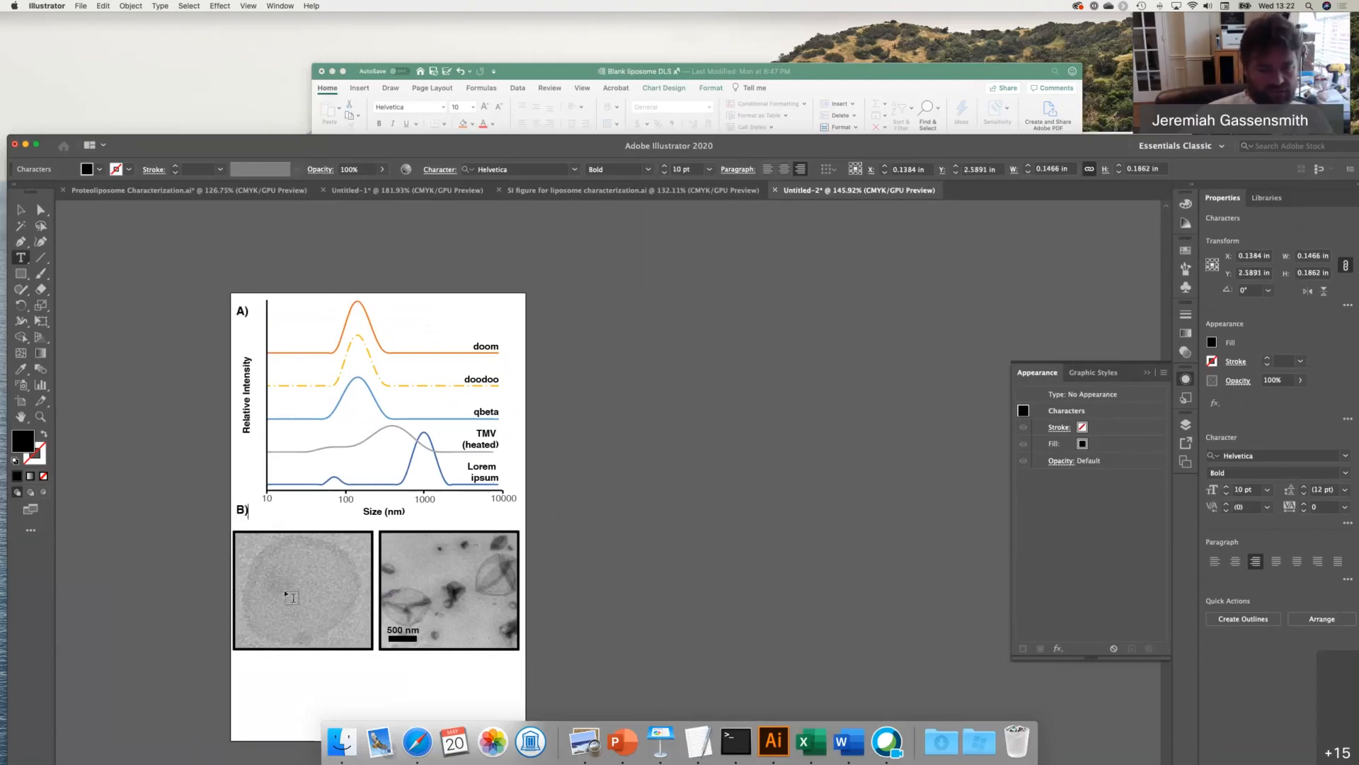
click(296, 673)
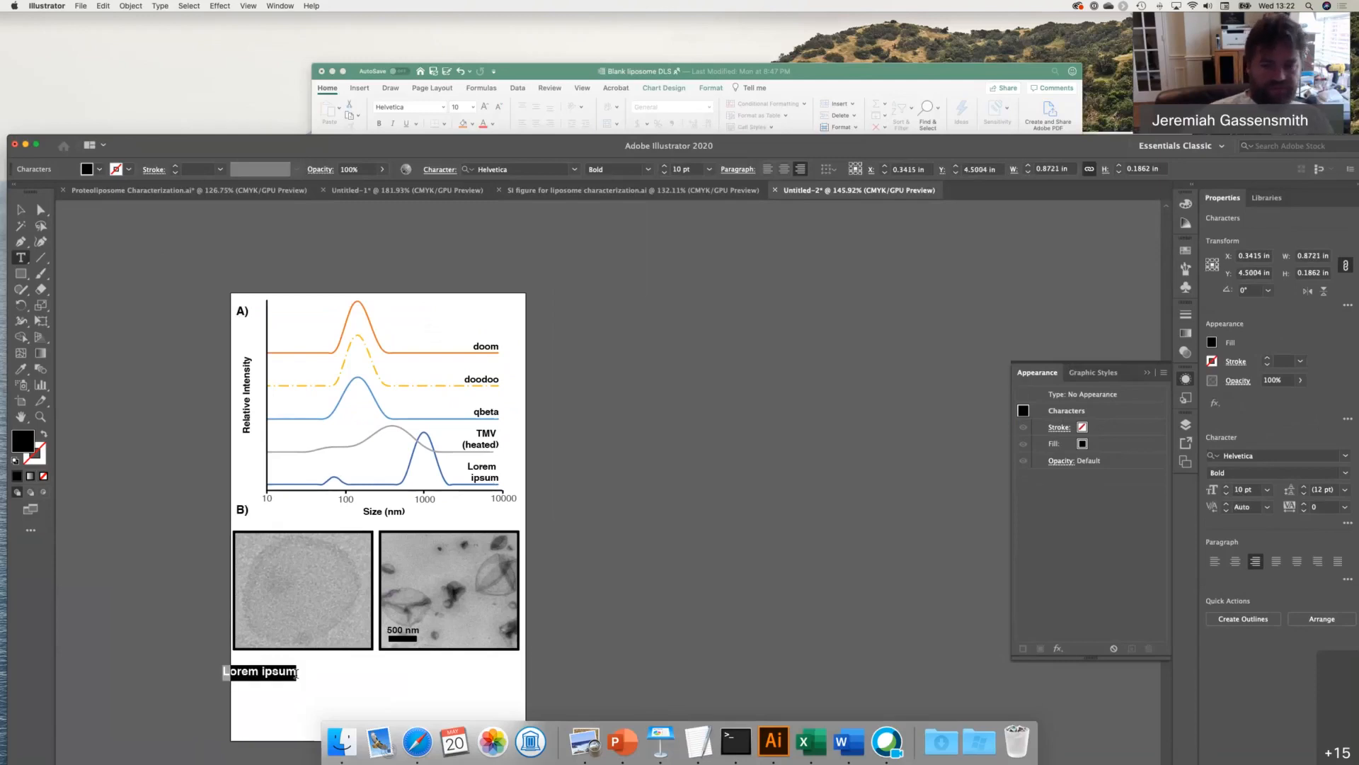
text(C))
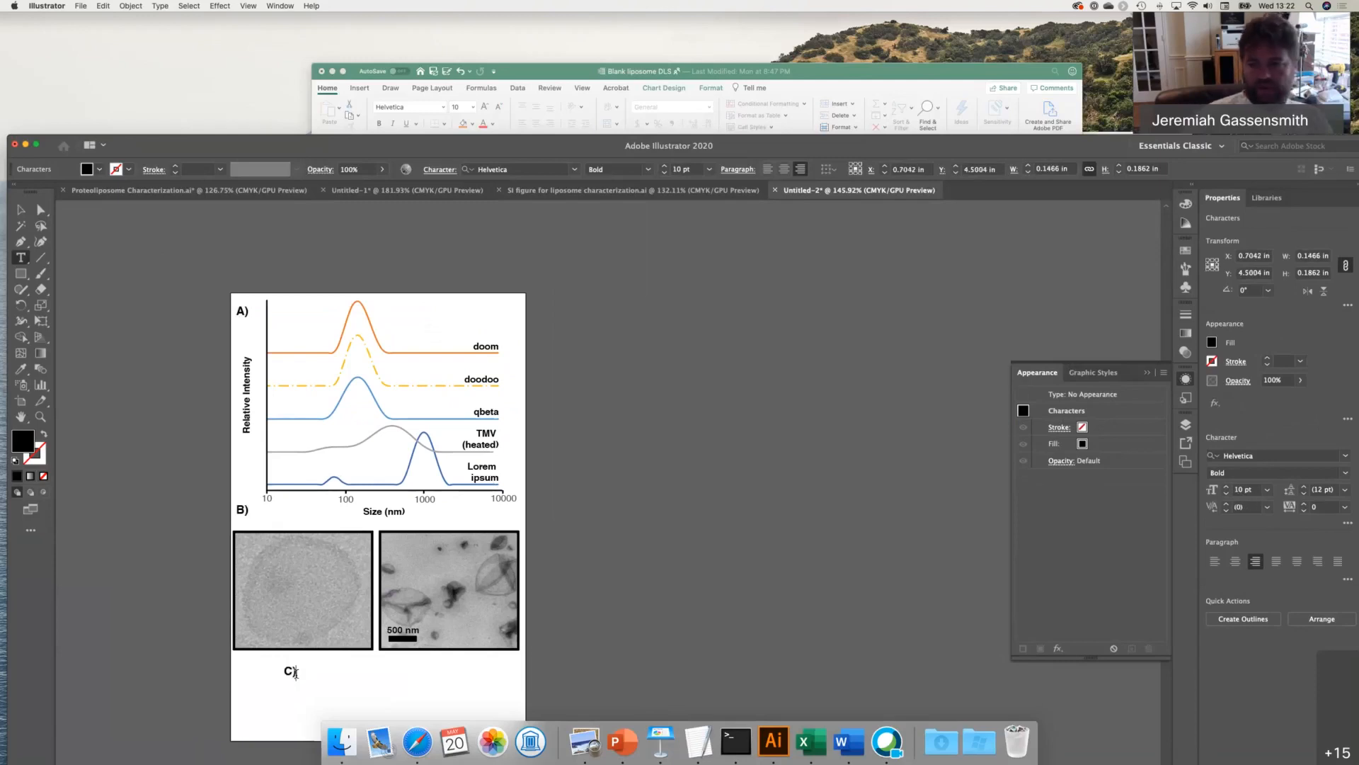
- Move the B) label into the upper-left corner of the single-vesicle micrograph and left-align it with the A) label
click(24, 211)
drag(243, 511, 244, 542)
click(242, 313)
click(854, 169)
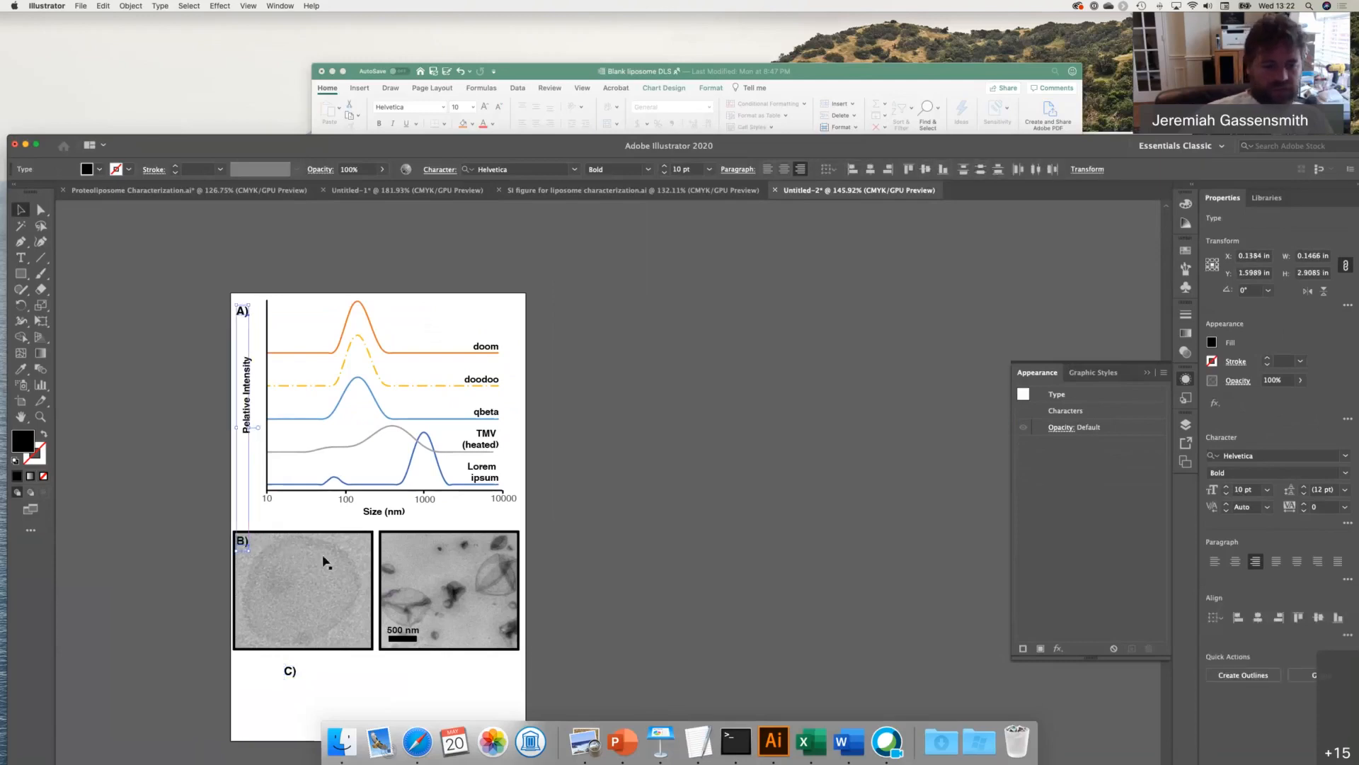
- Move the C) label into the upper-left corner of the dark-particle micrograph, level with the B) label
click(289, 672)
drag(289, 671, 389, 543)
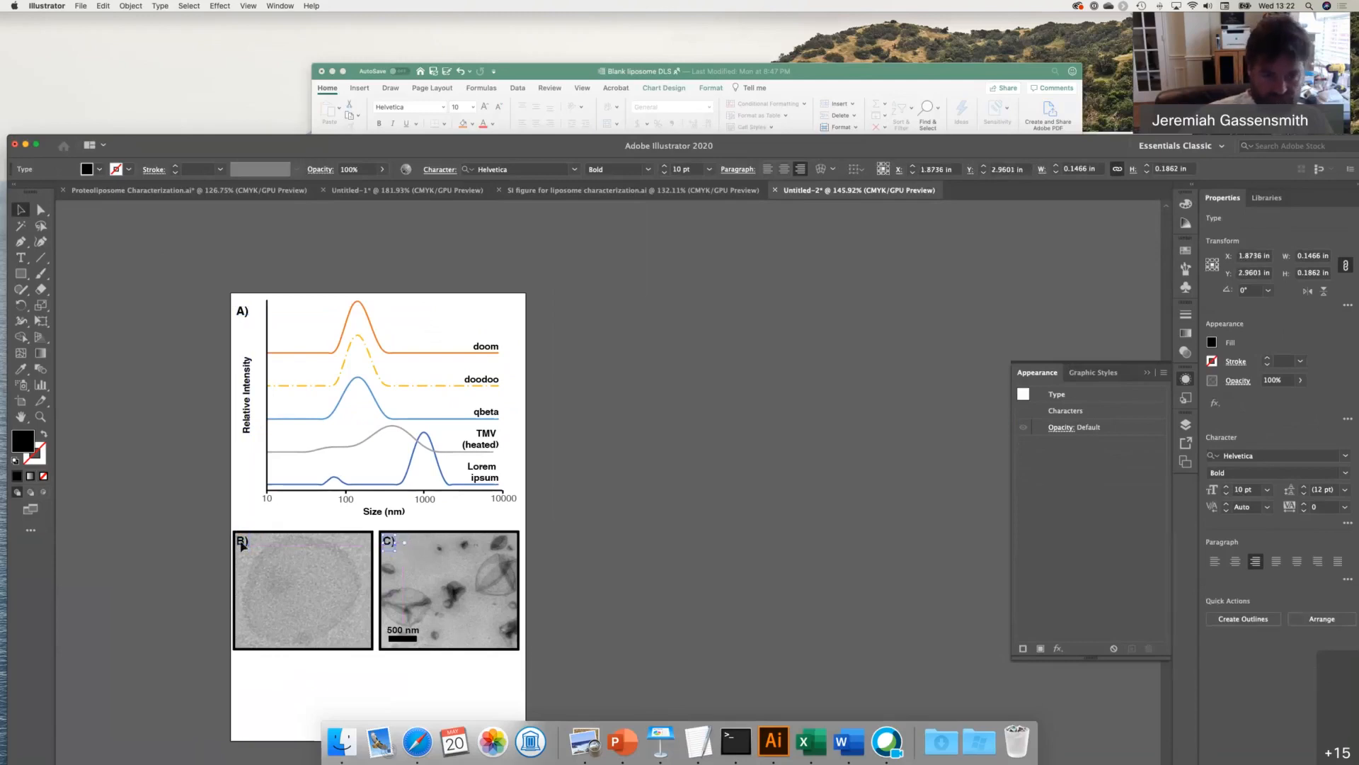
shift+click(243, 542)
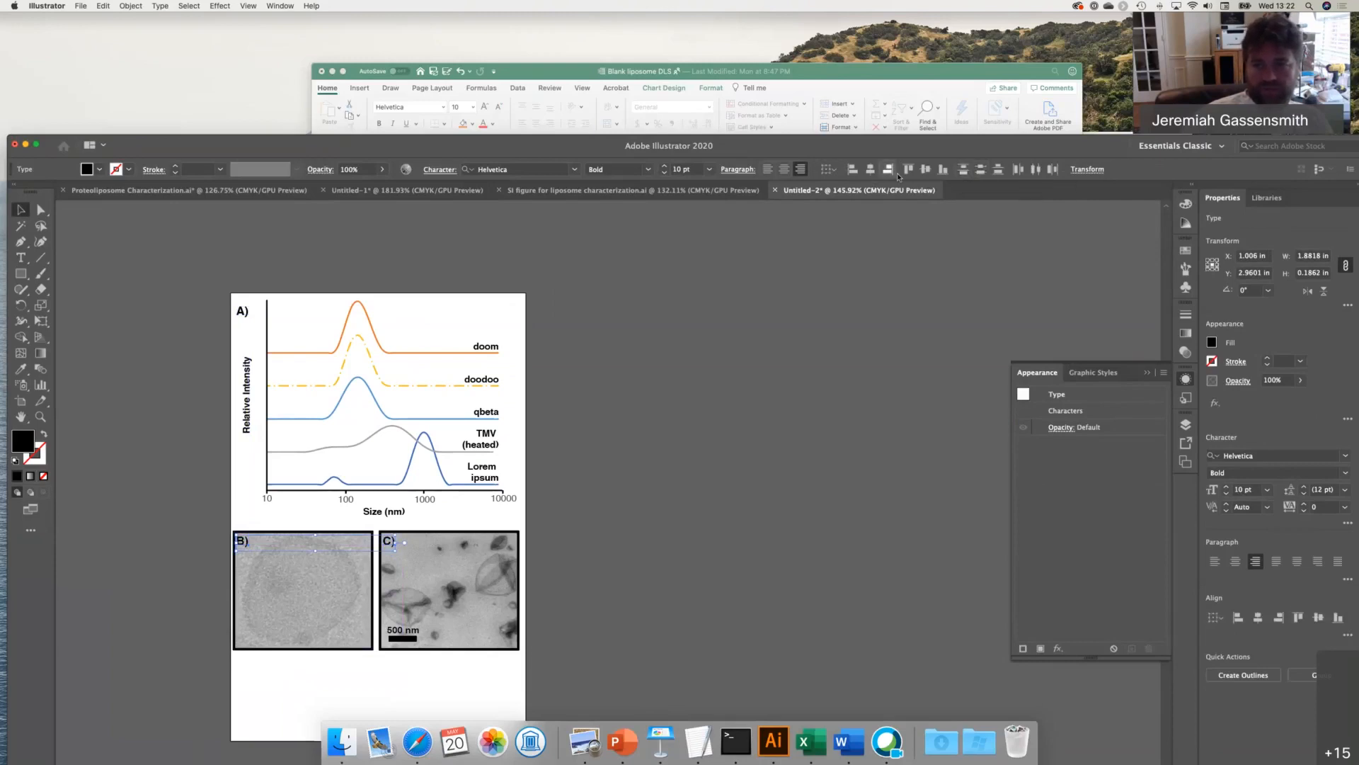
click(744, 447)
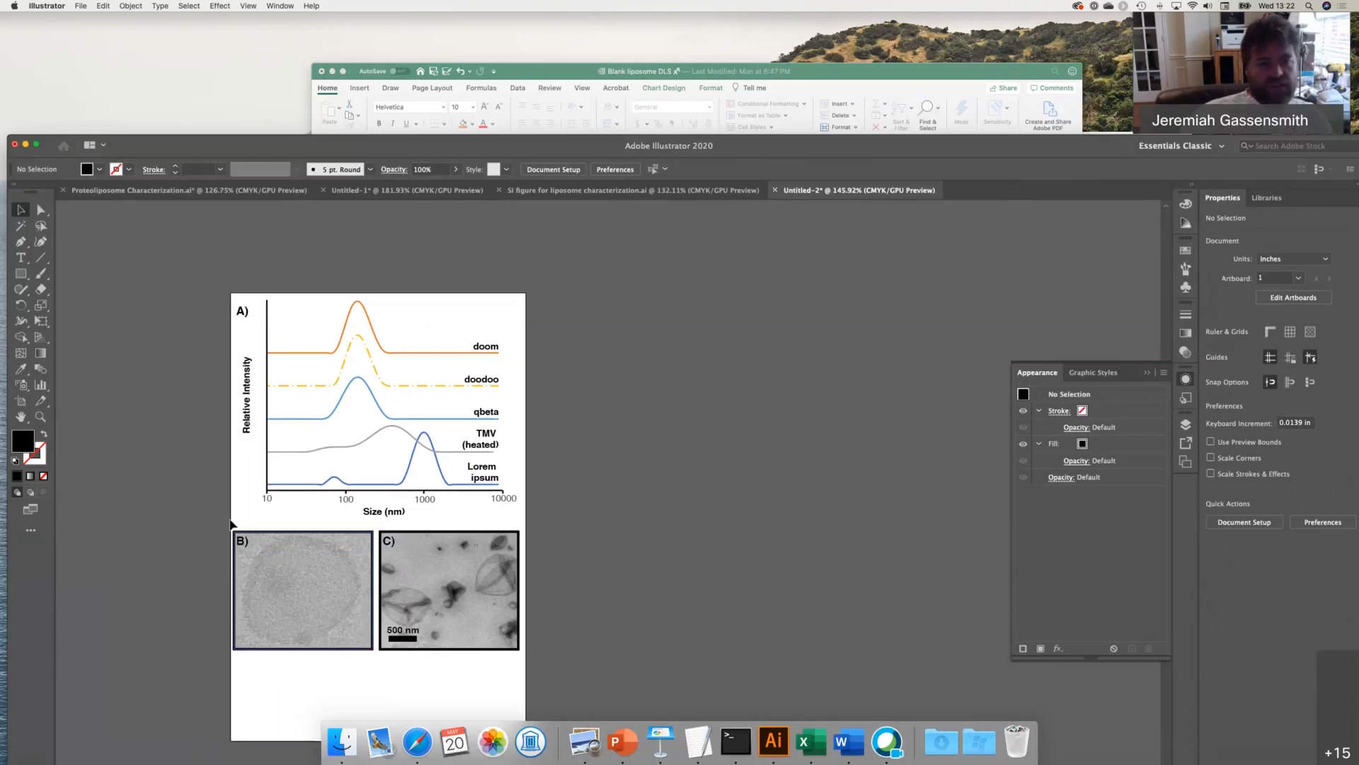
- Set the font size of both axis titles and all the x-axis tick labels to 9 pt
click(250, 410)
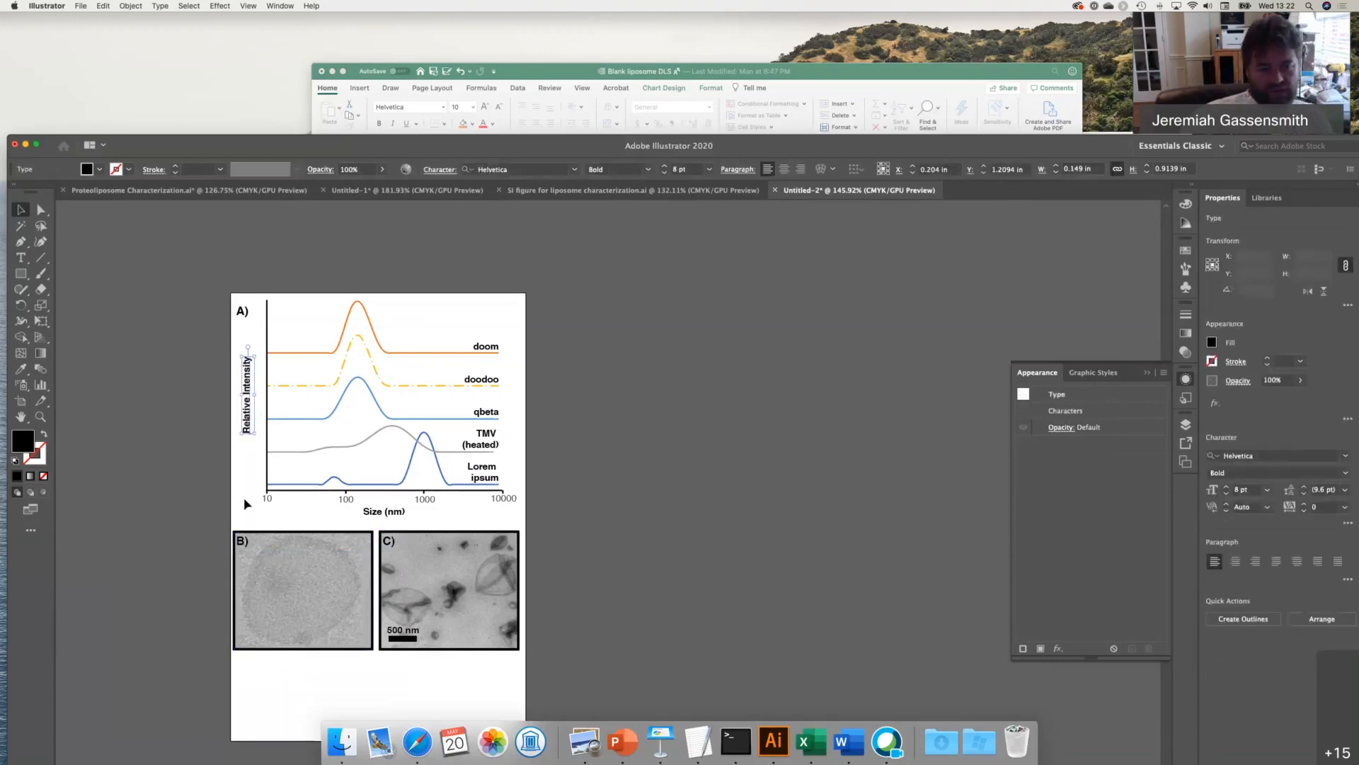
drag(525, 512, 526, 514)
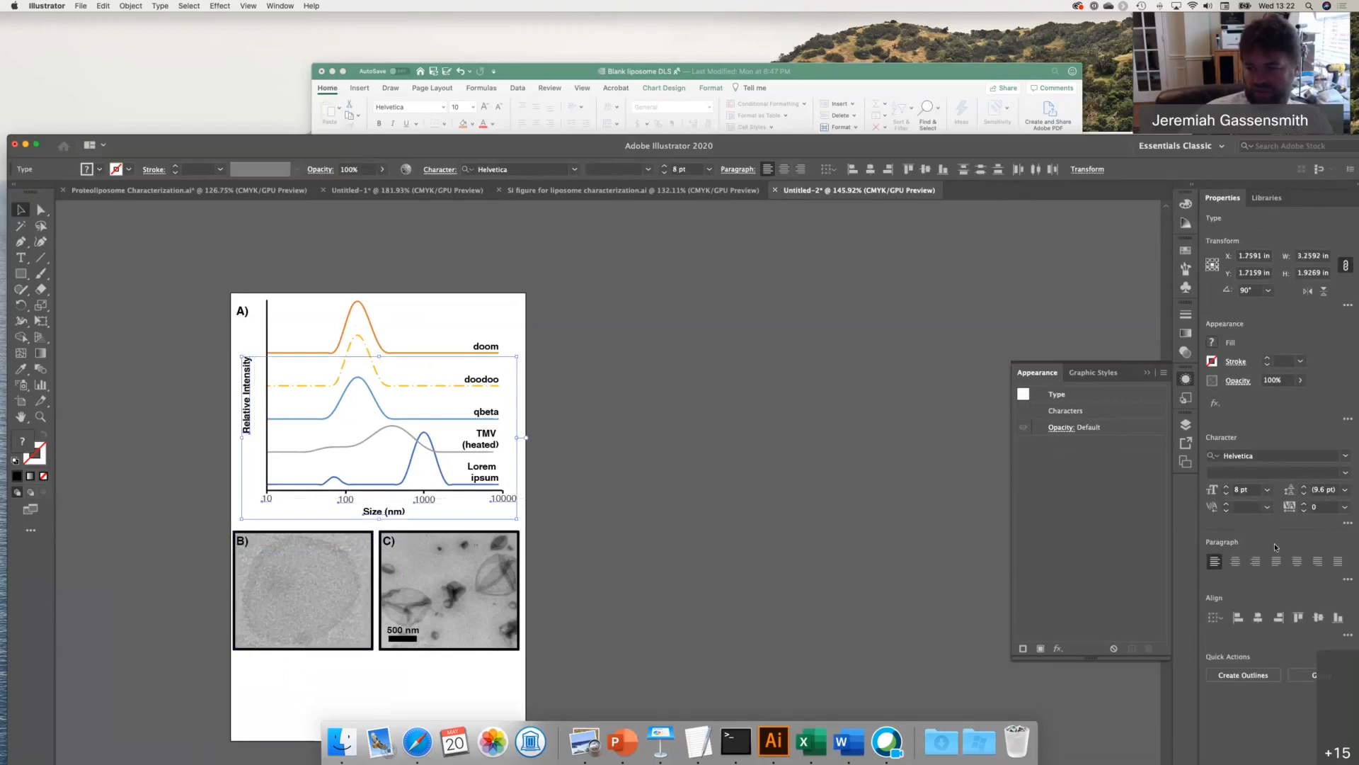
click(1225, 487)
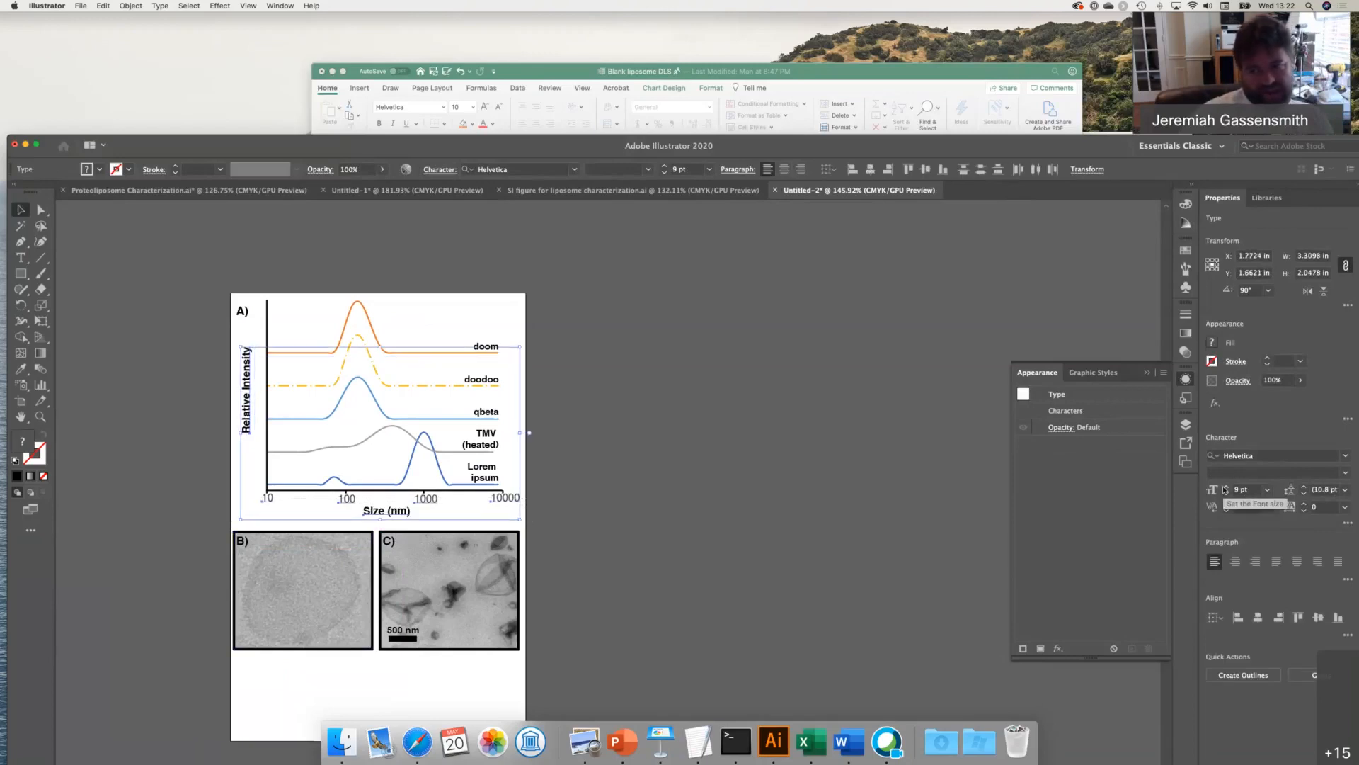
click(783, 552)
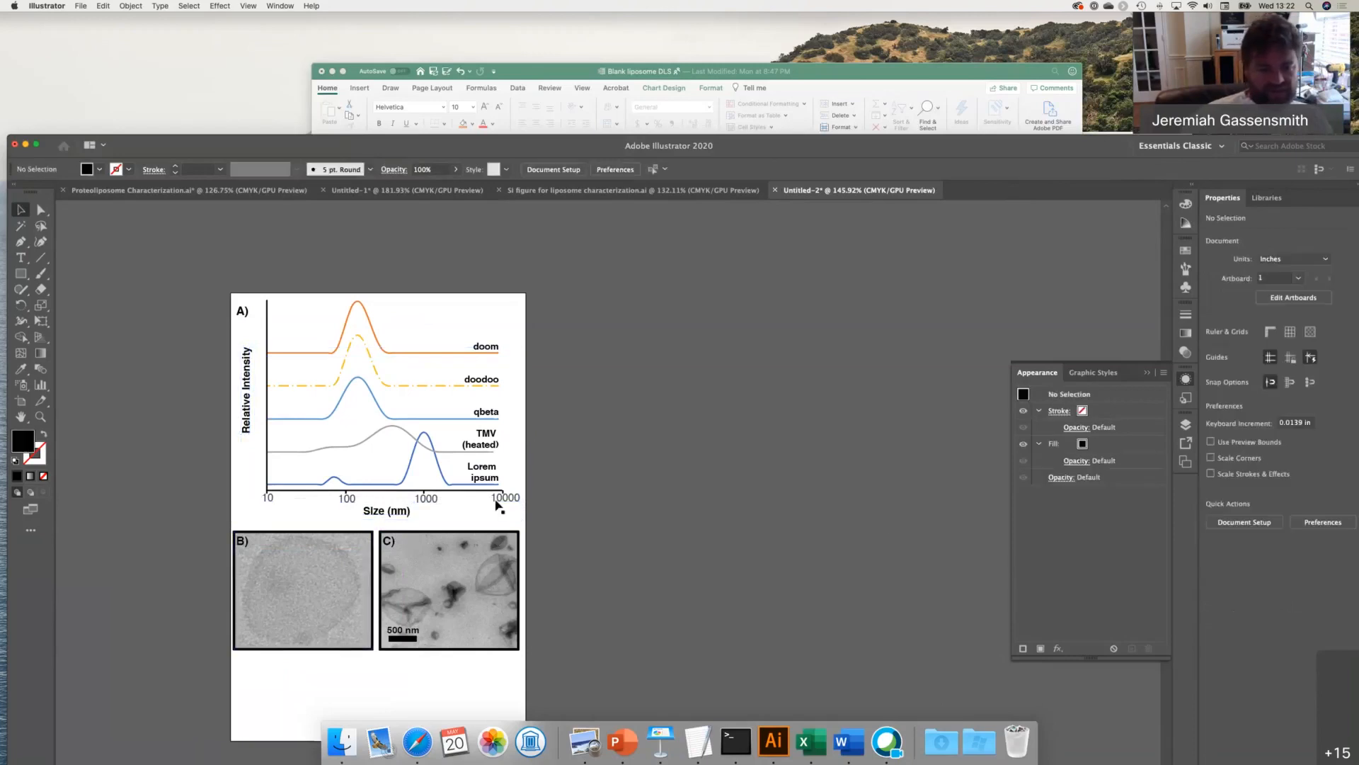
- Nudge the 10000 and 10 tick labels left and down so each sits centred beneath its x-axis tick mark
click(496, 501)
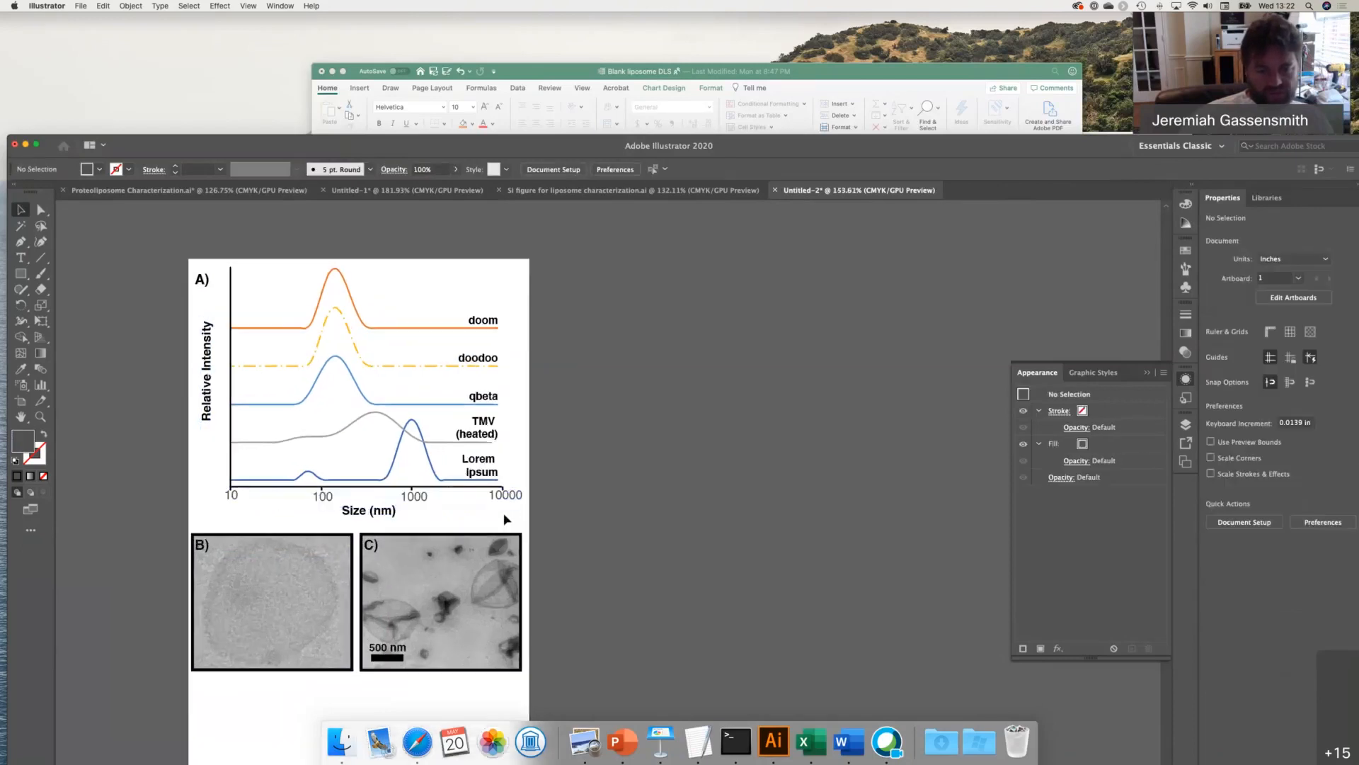
scroll(507, 517, up, 4)
click(514, 488)
key(Left)
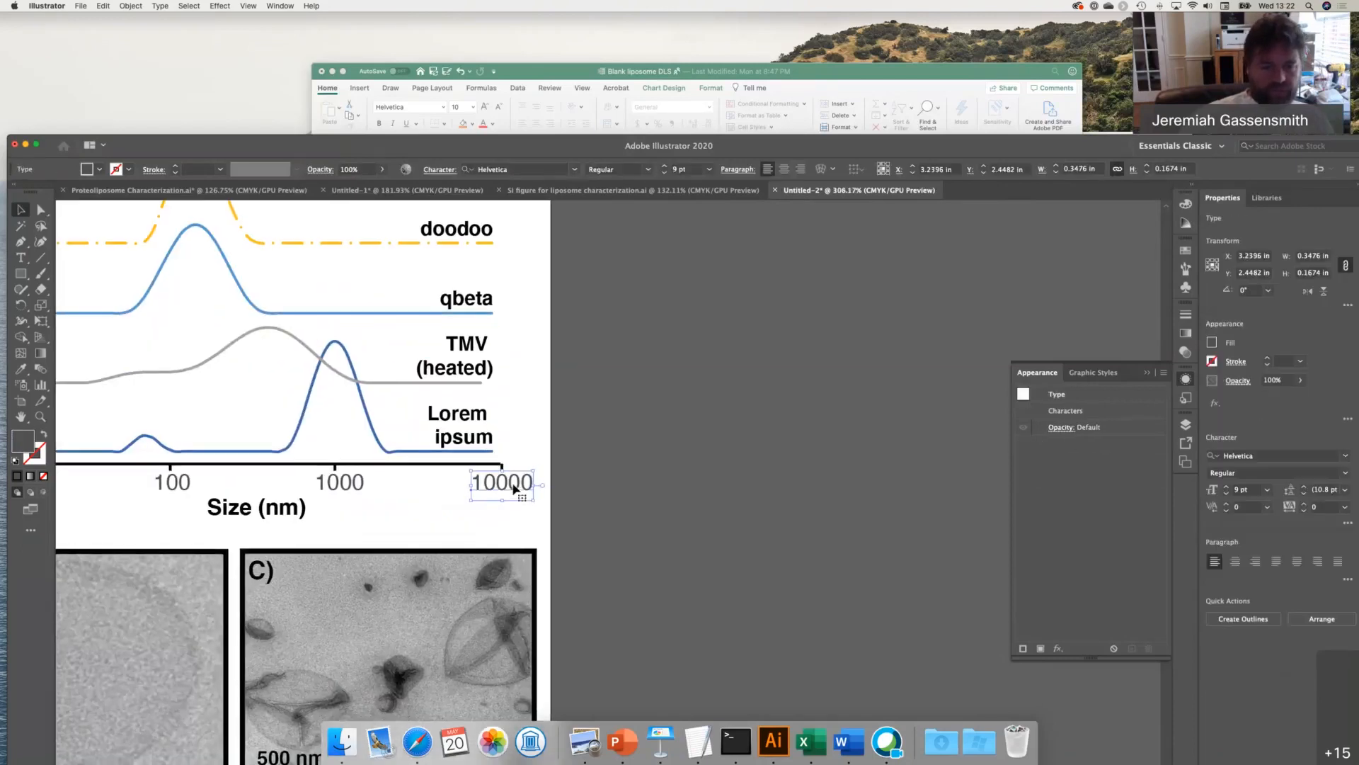
scroll(163, 524, left, 4)
click(122, 488)
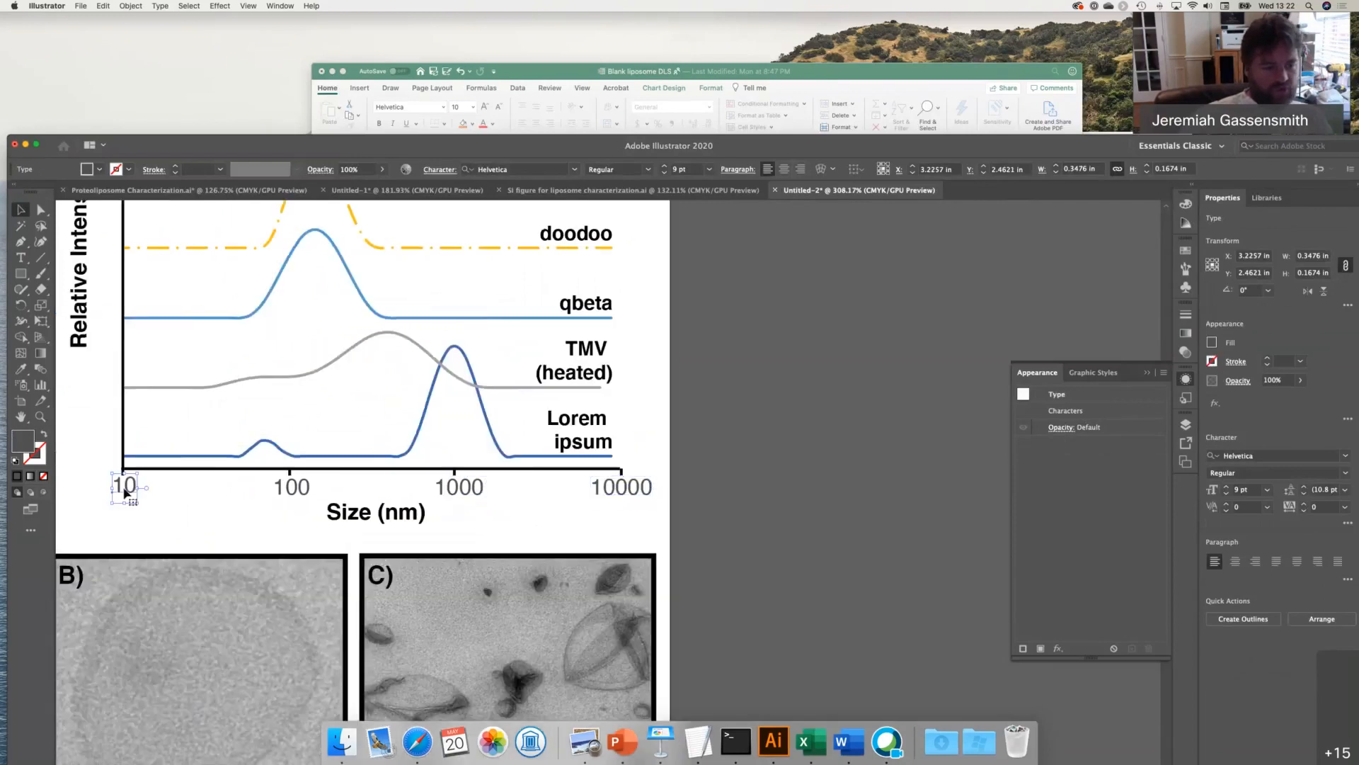
key(Left)
key(Down)
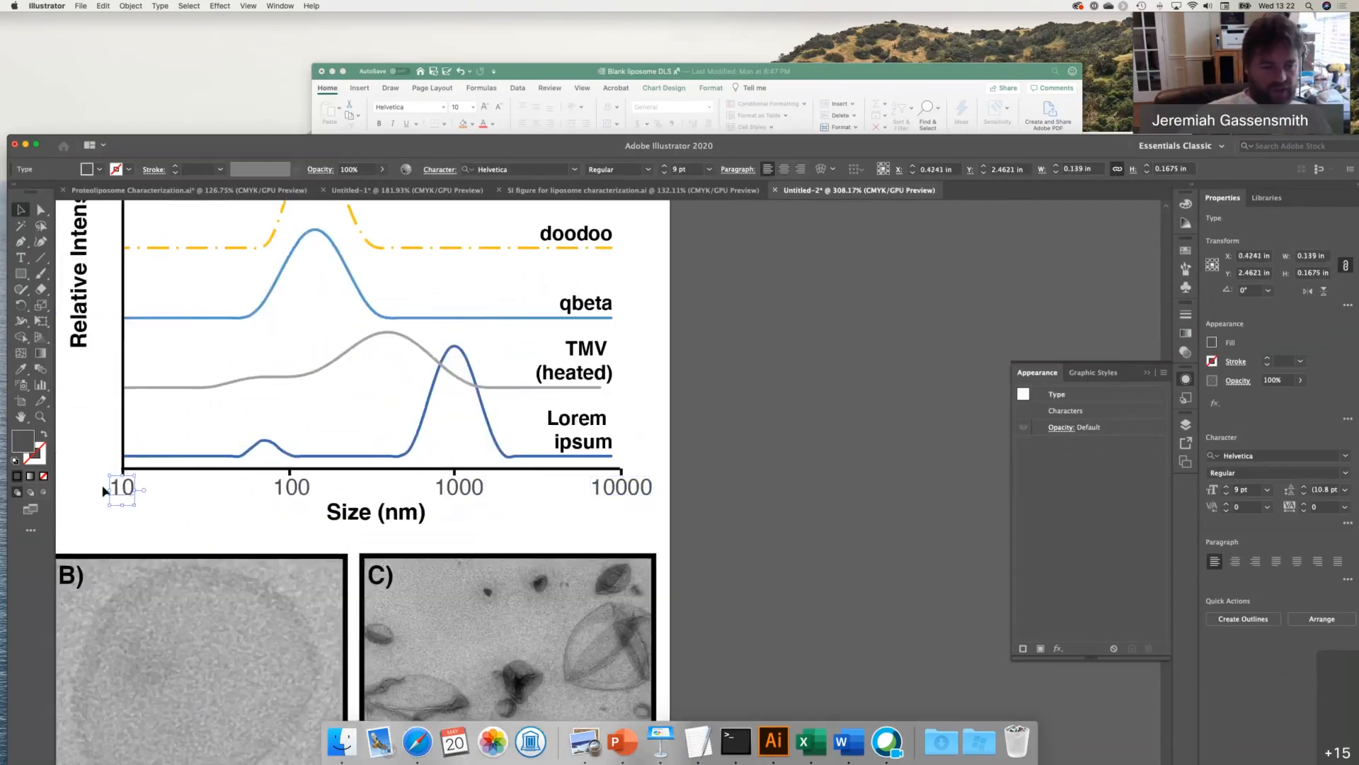
- Distribute the four x-axis tick labels evenly in the horizontal direction
drag(91, 481, 653, 493)
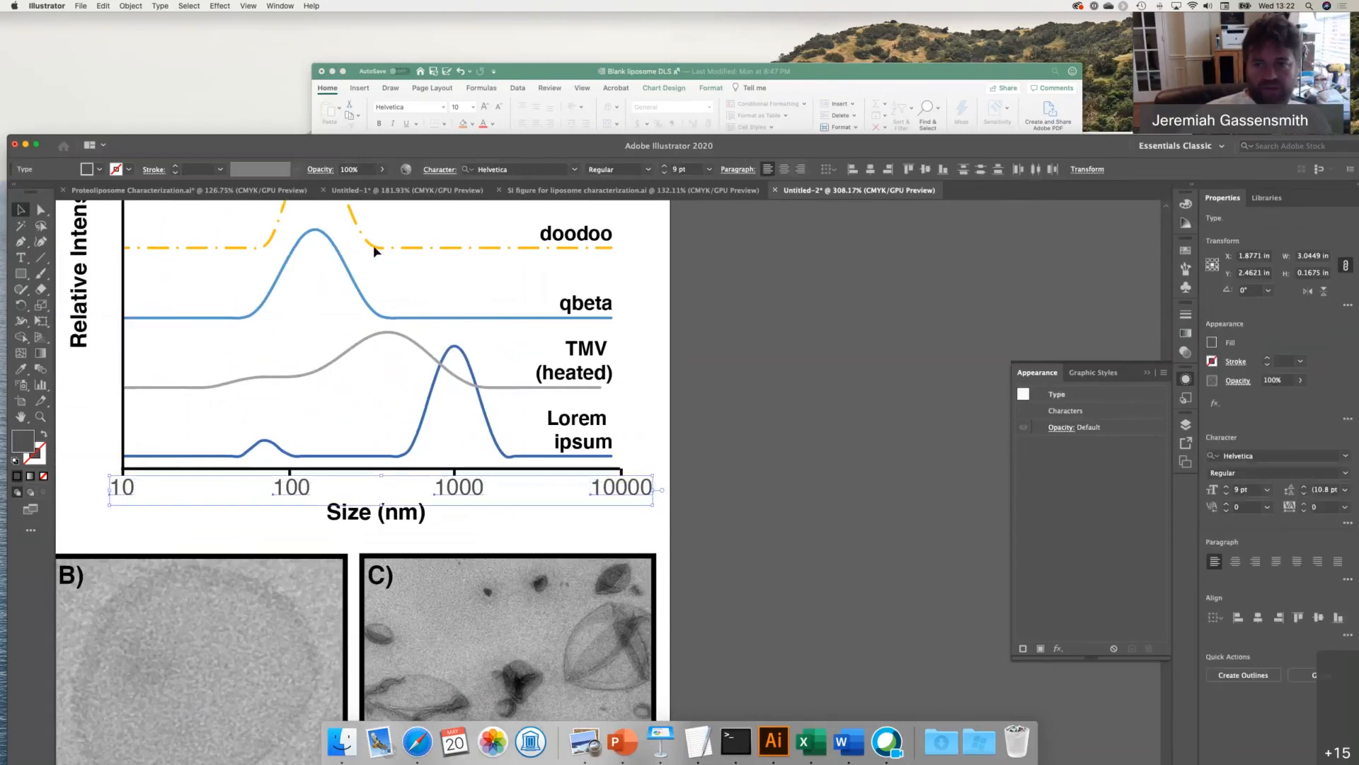
click(1036, 170)
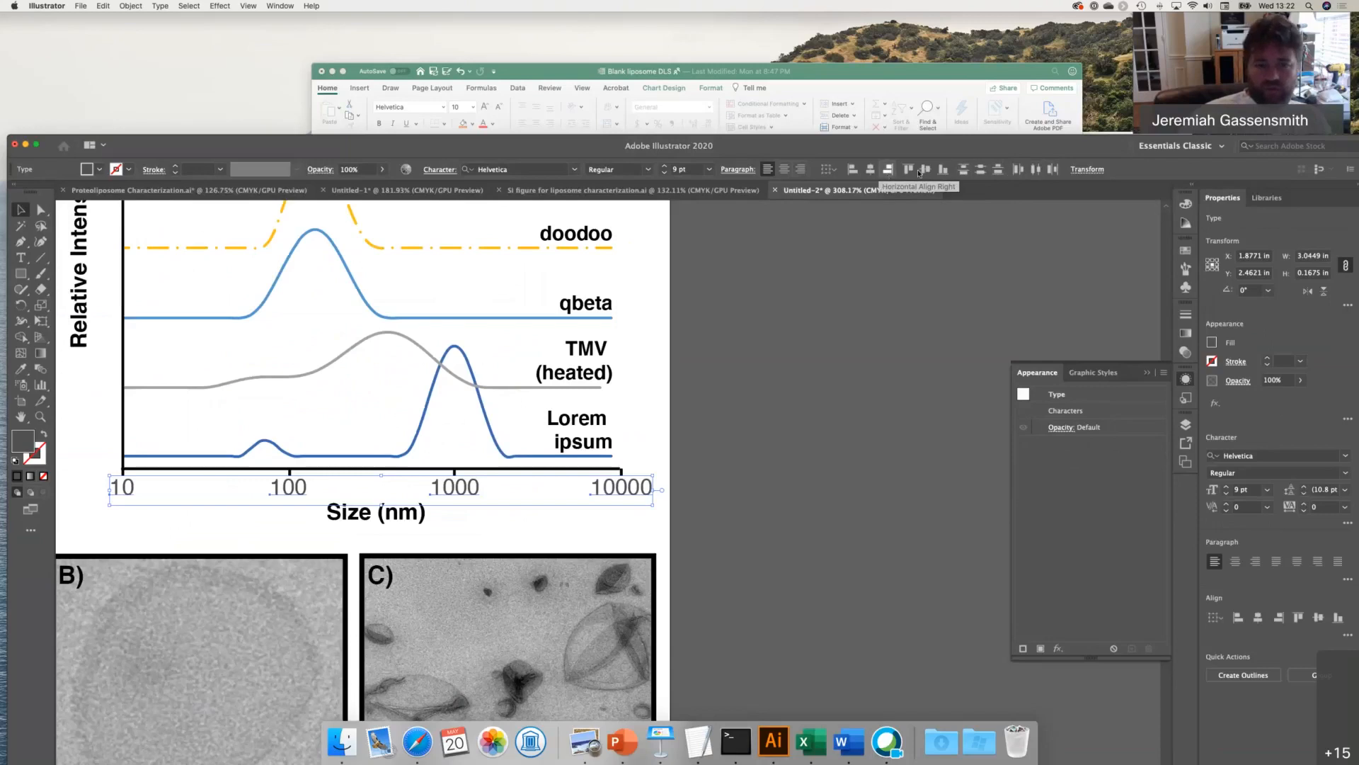
click(866, 432)
- Centre the Size (nm) title horizontally with the x-axis line, then undo any extra nudge and deselect
click(407, 469)
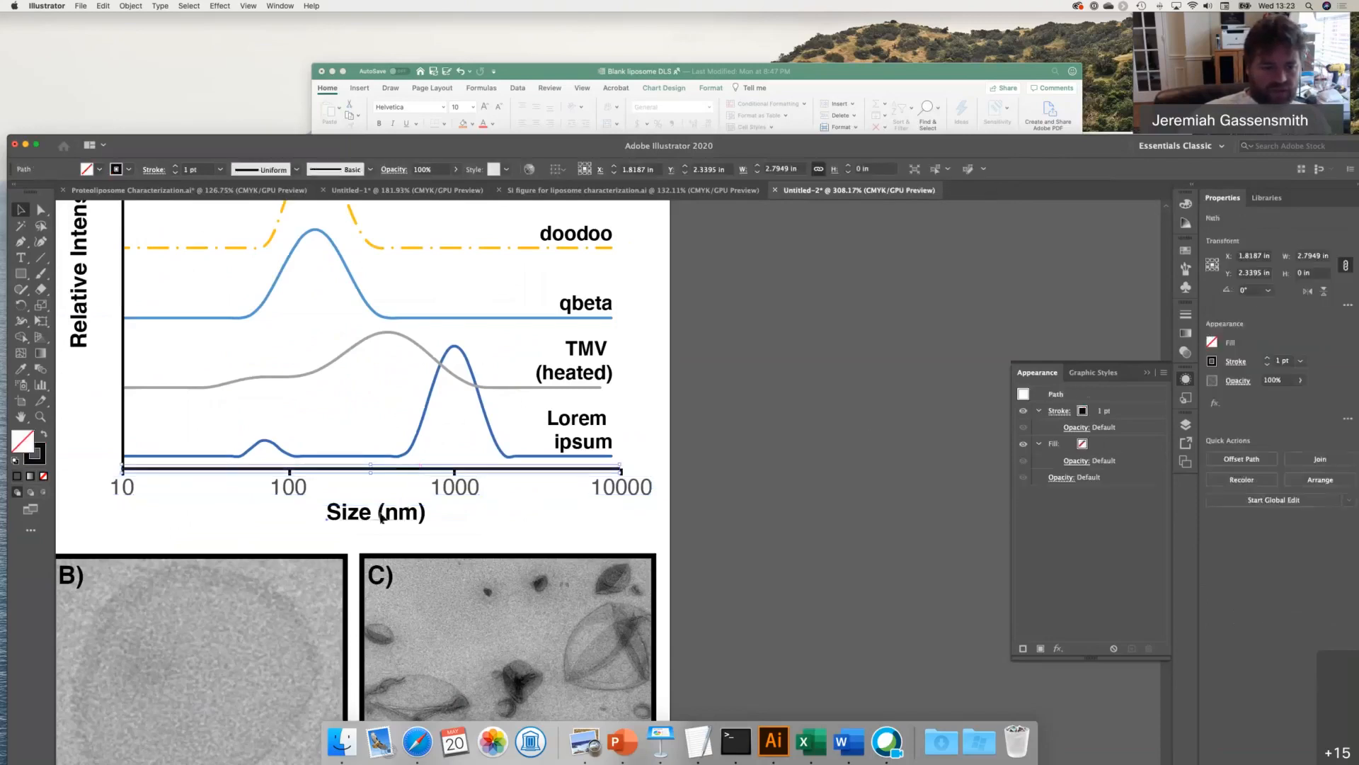
mouse_move(377, 516)
mouse_down()
mouse_move(395, 522)
mouse_move(399, 502)
mouse_move(382, 506)
mouse_move(383, 525)
mouse_up()
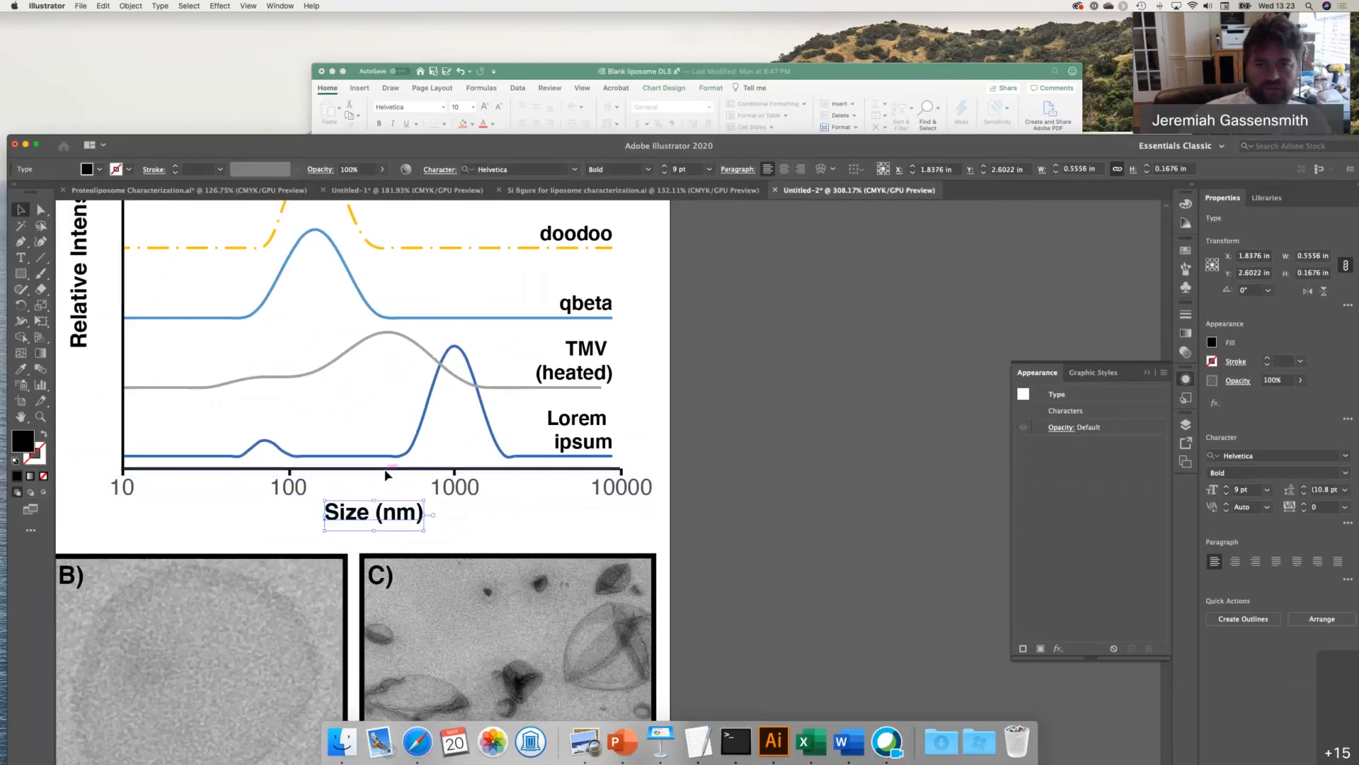
shift+click(386, 469)
click(476, 168)
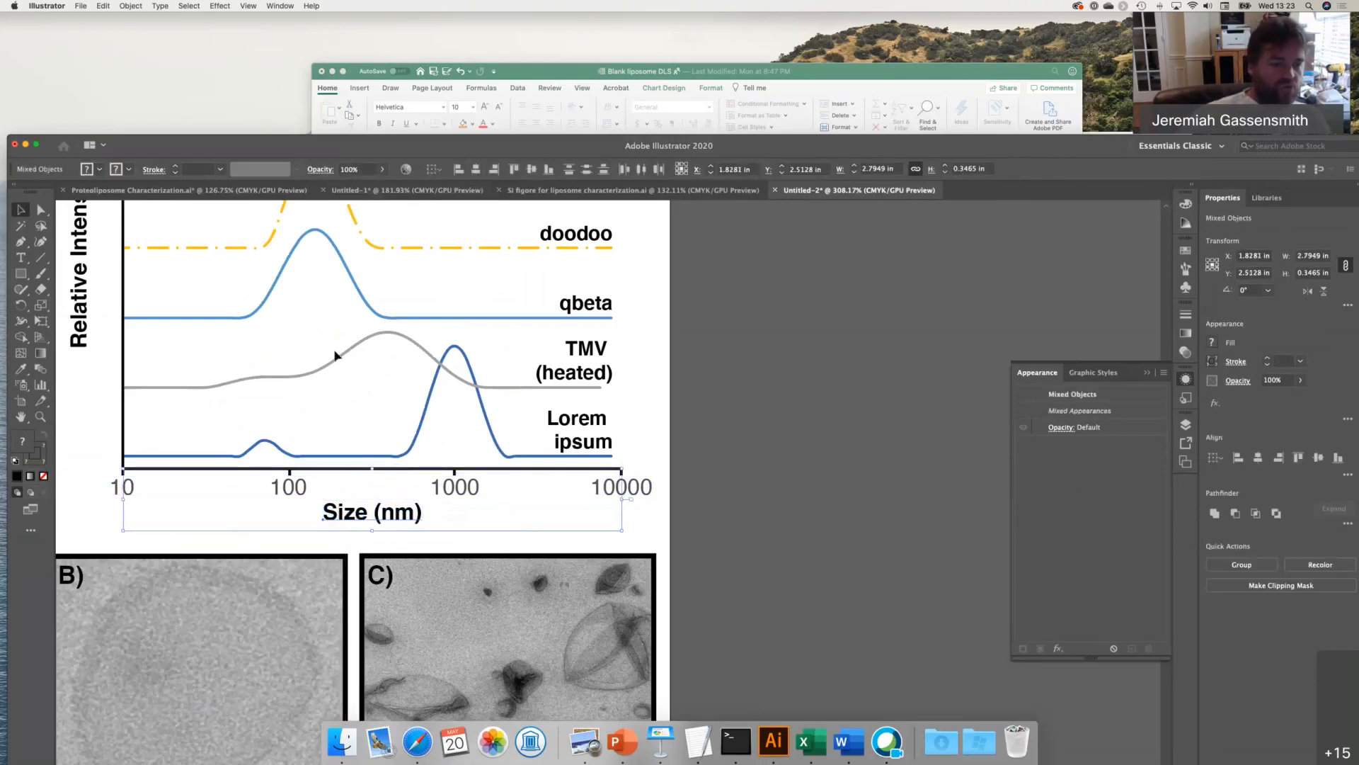
key(Left)
key(ctrl+z)
click(102, 424)
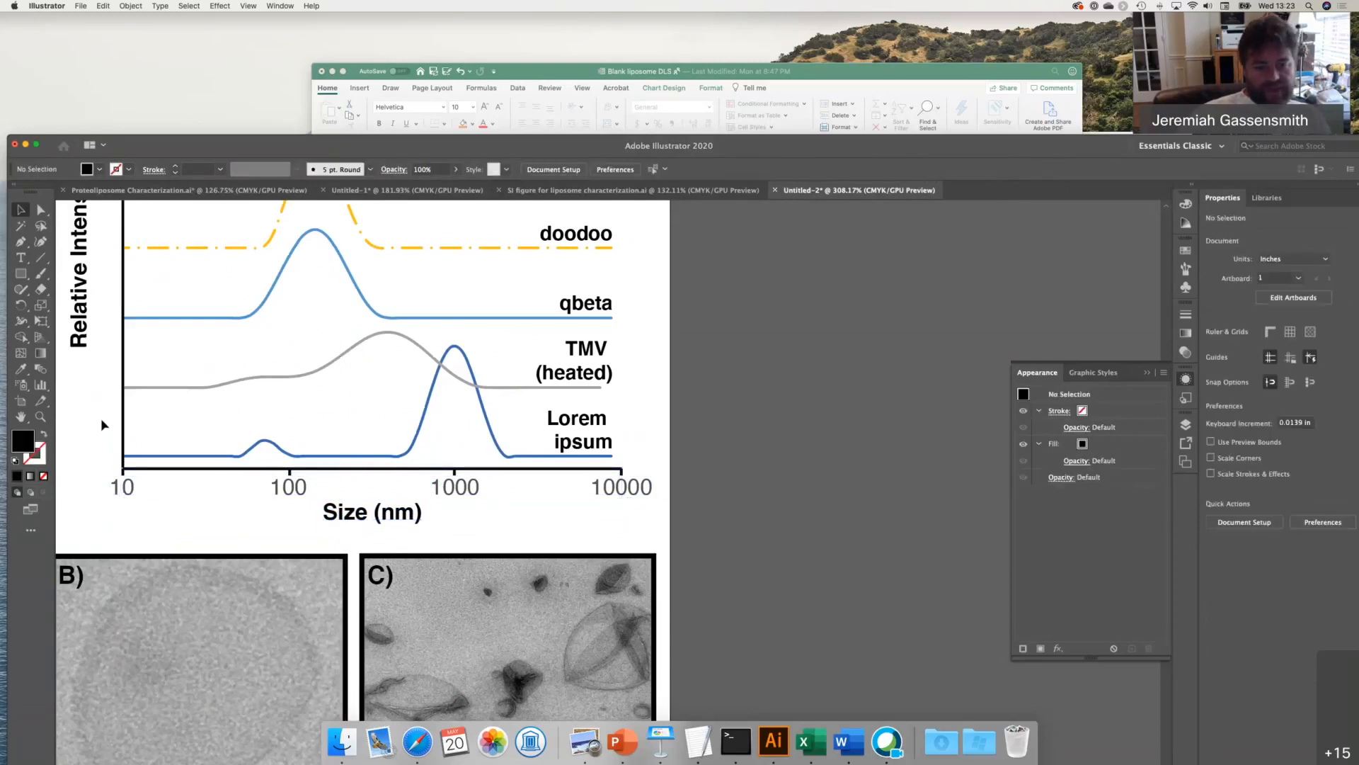
scroll(266, 519, down, 5)
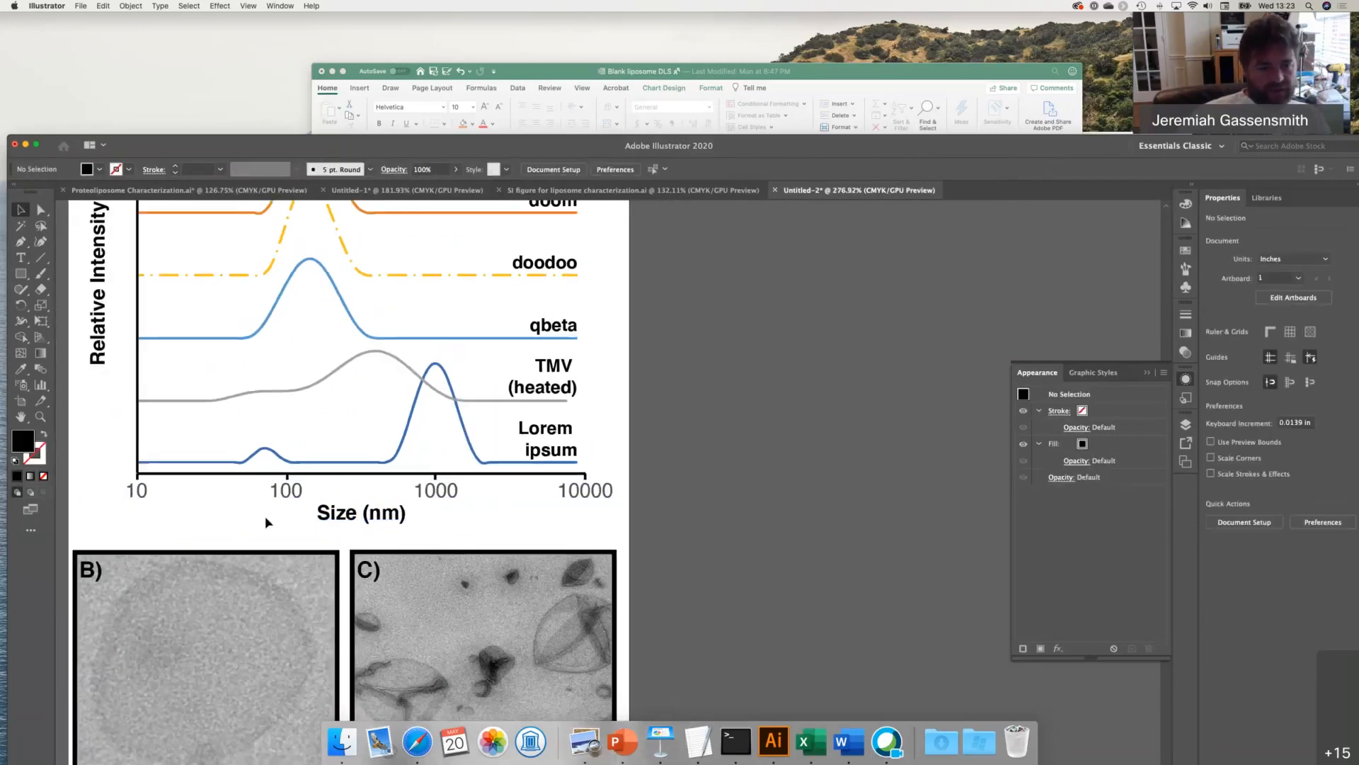
- Move the Relative Intensity title slightly closer to the y-axis line of the plot
click(167, 418)
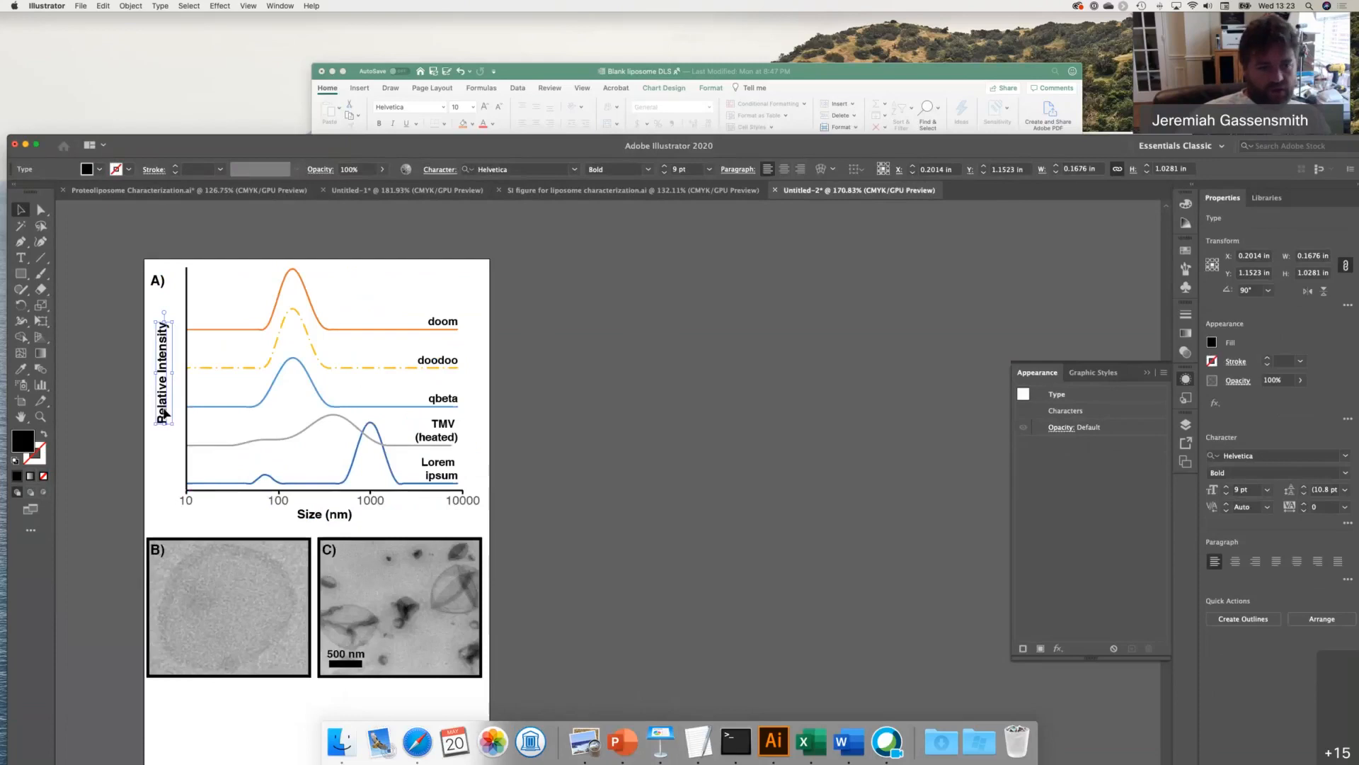
drag(164, 418, 171, 438)
click(114, 439)
scroll(114, 439, down, 1)
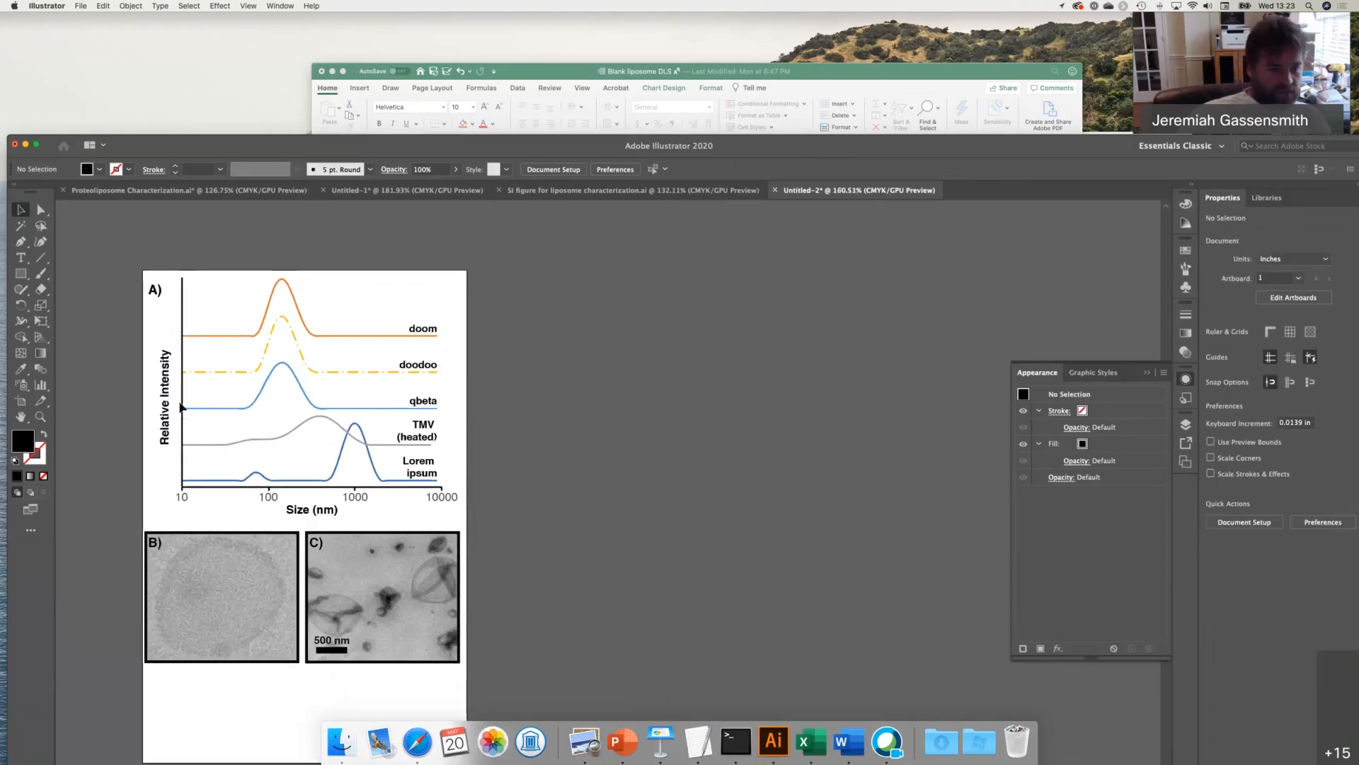
- Centre the Relative Intensity title vertically with the y-axis line
click(183, 398)
shift+click(165, 399)
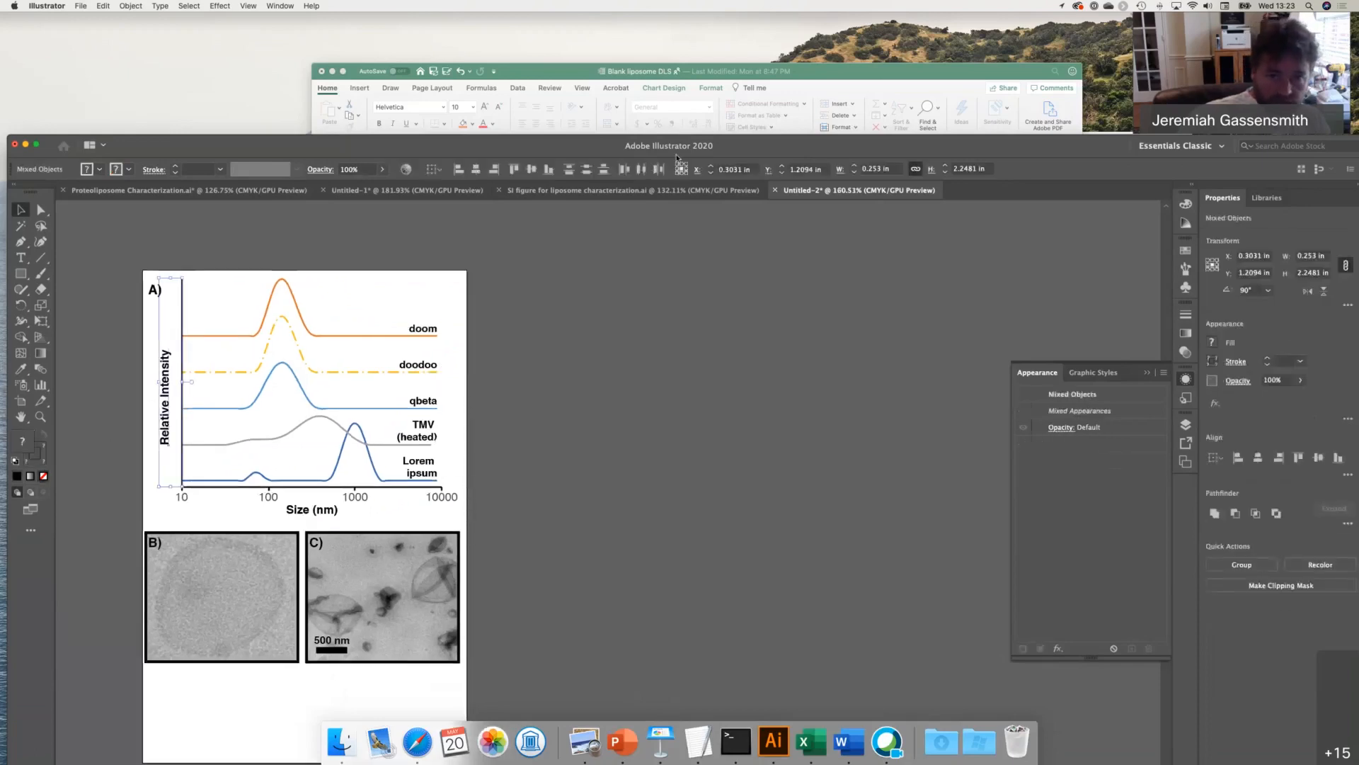
click(530, 168)
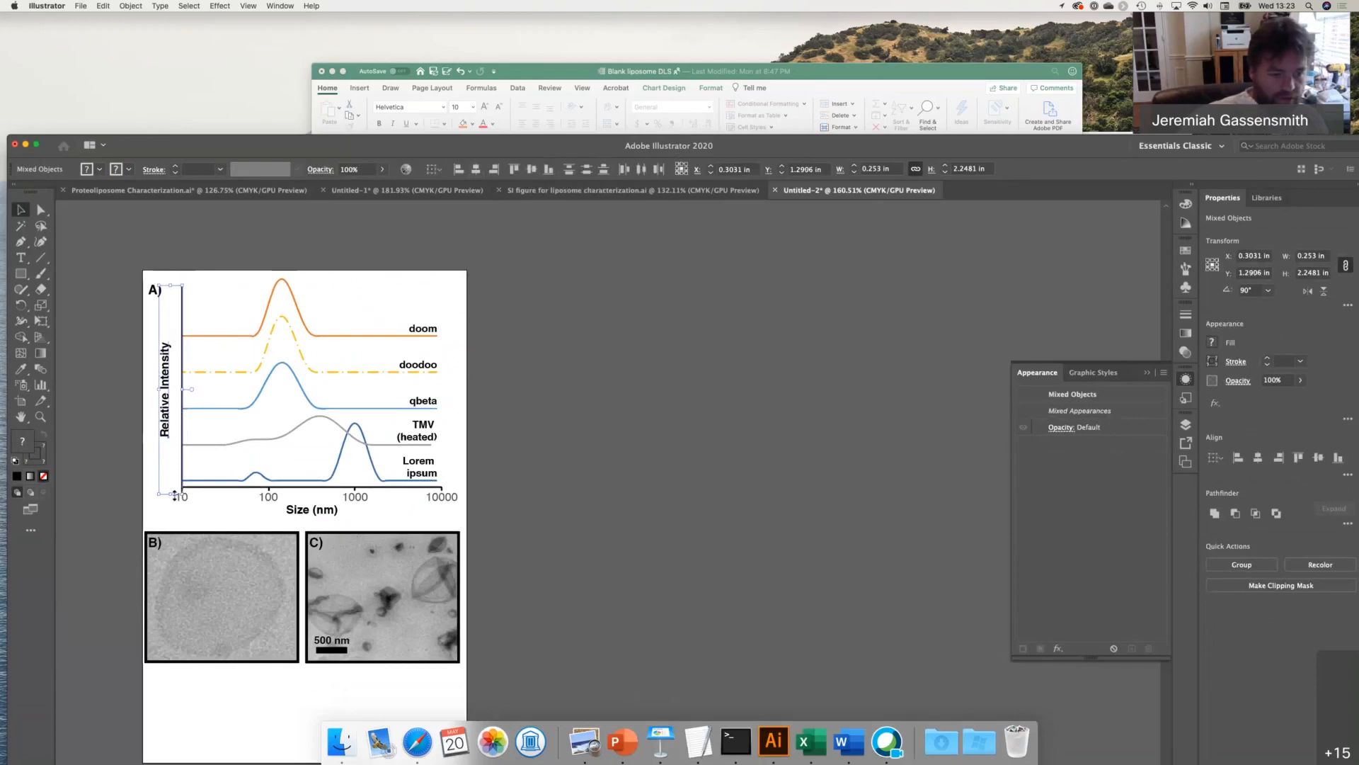
- Nudge the y-axis line and its title up together until the line's lower end meets the 10 tick mark, then deselect
scroll(175, 495, up, 5)
key(Up)
key(Up)
key(Up)
key(Up)
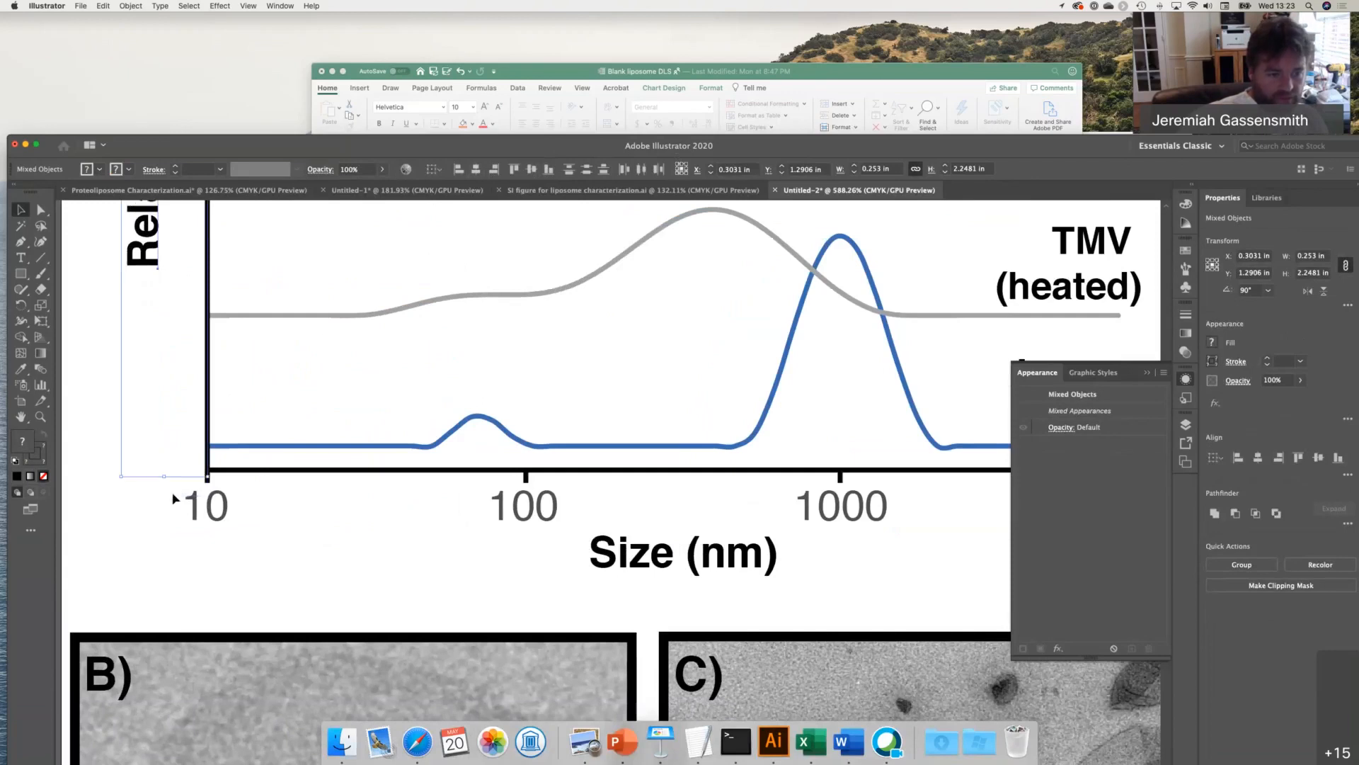
key(Up)
key(Up)
key(Up)
key(Up)
key(Up)
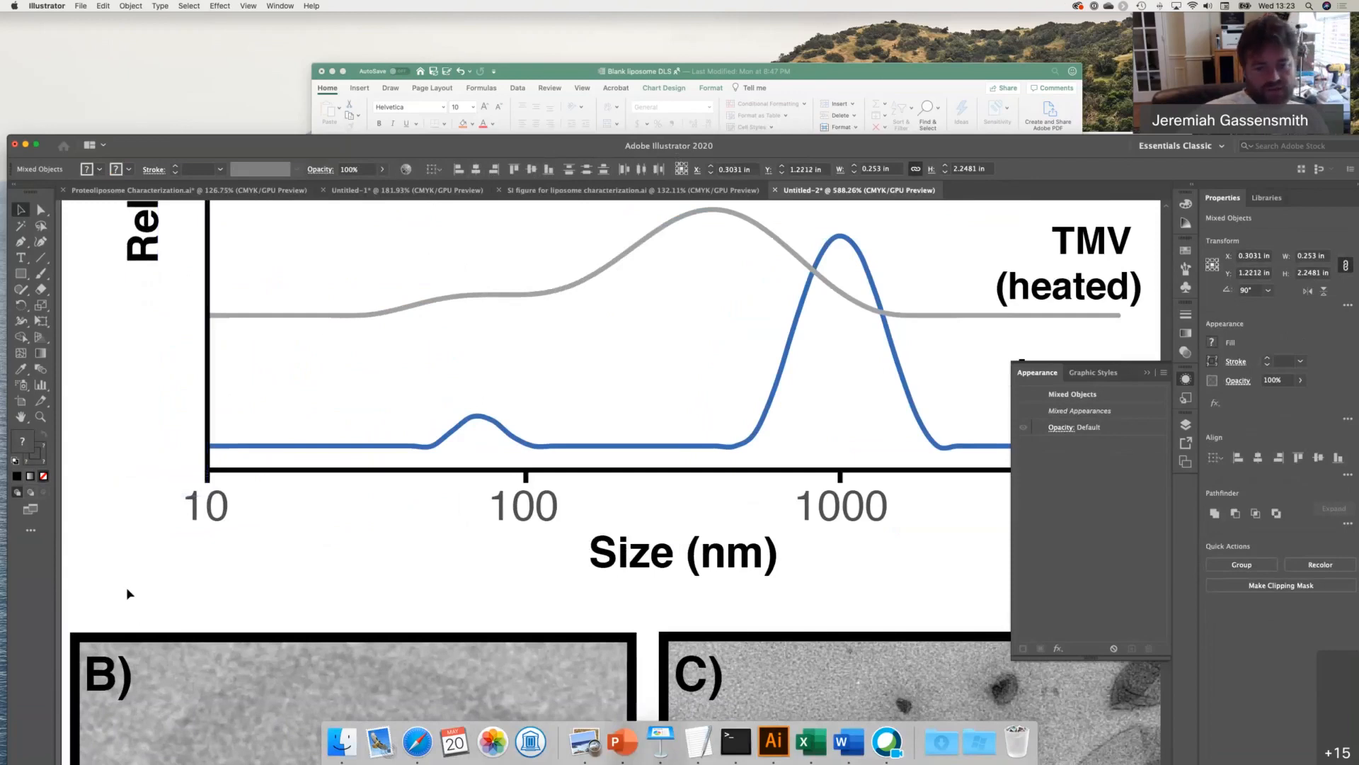
click(128, 594)
scroll(129, 594, down, 5)
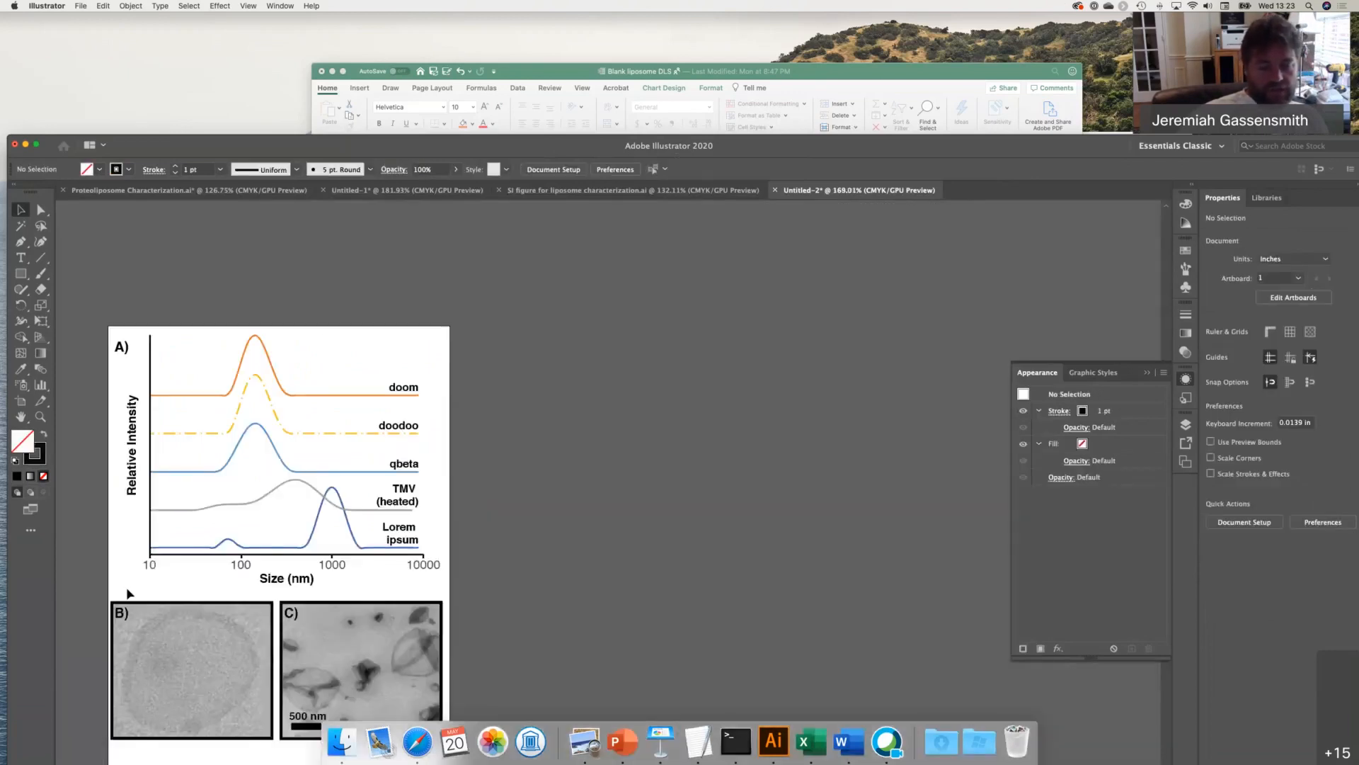
scroll(128, 593, down, 3)
scroll(128, 594, left, 2)
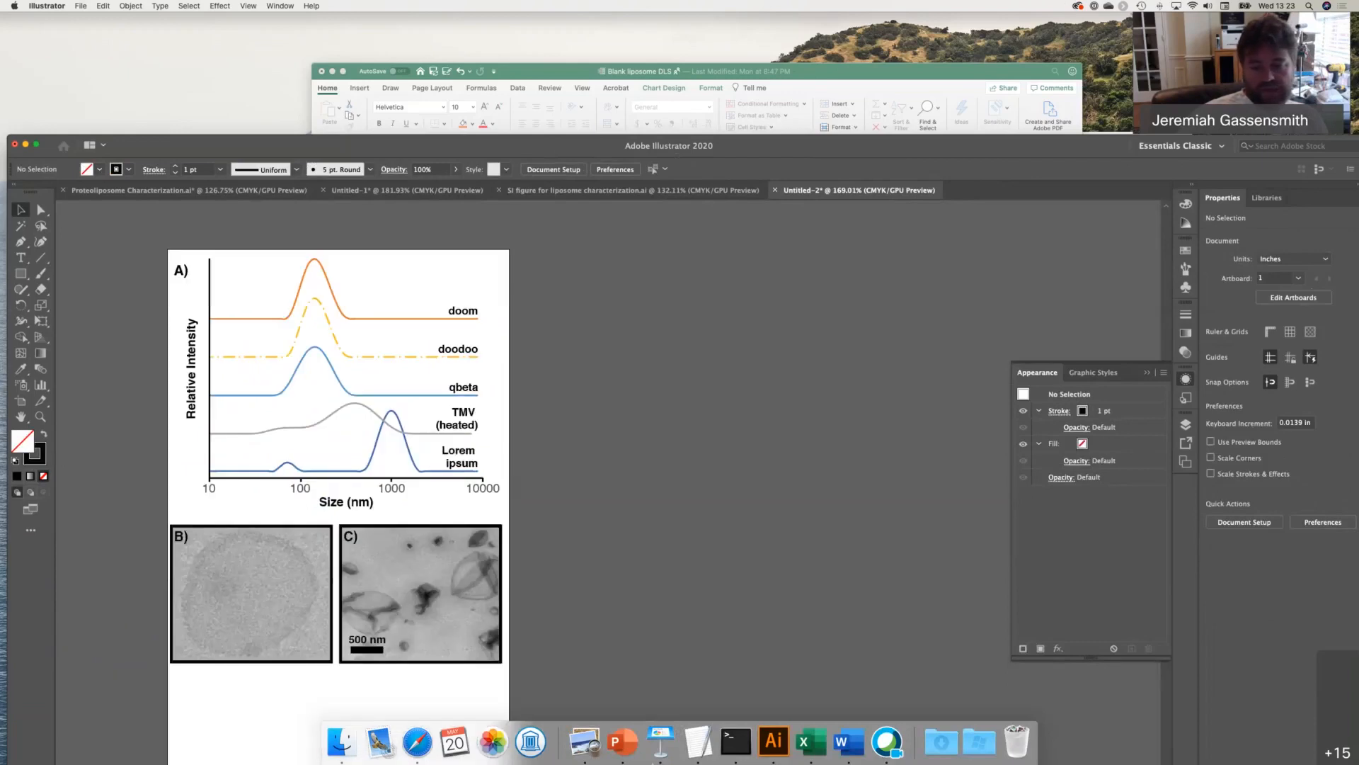
- Switch to Word and create a blank document
click(851, 743)
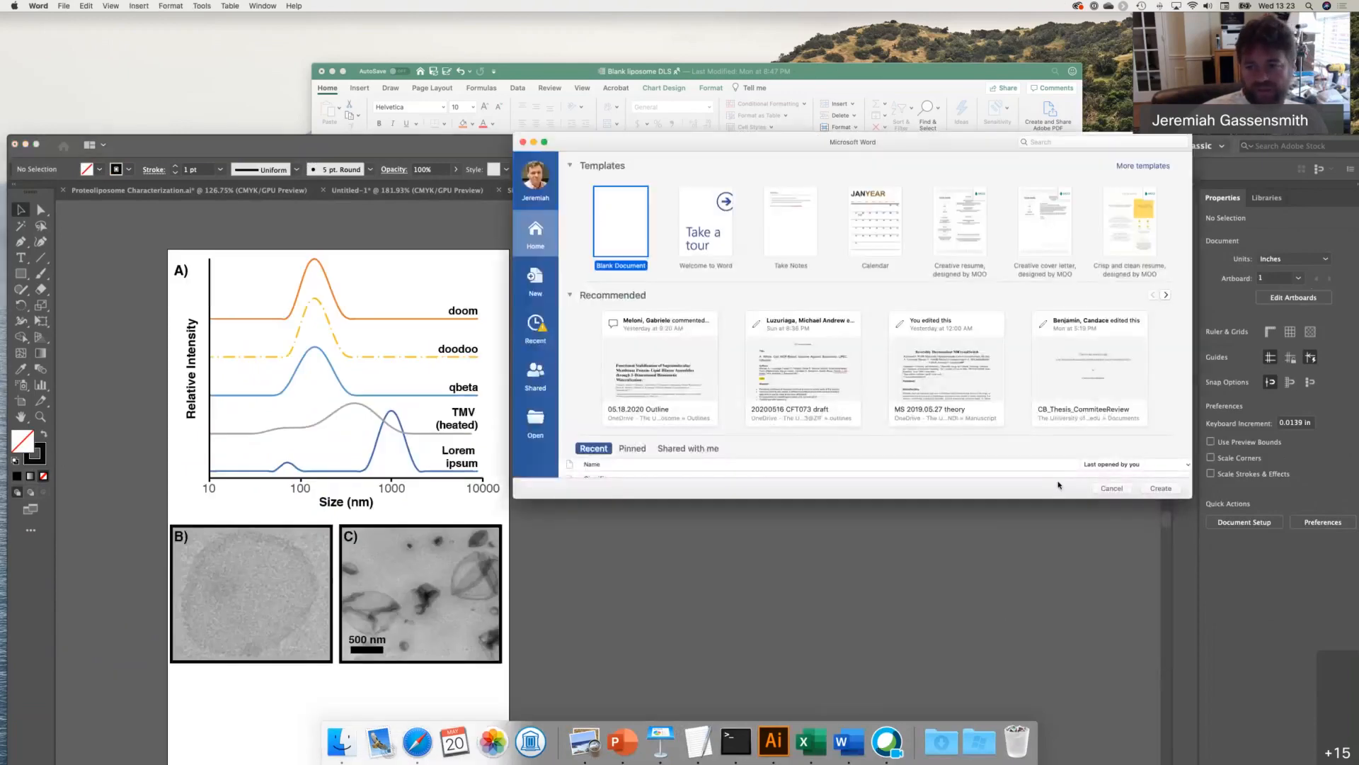
key(Return)
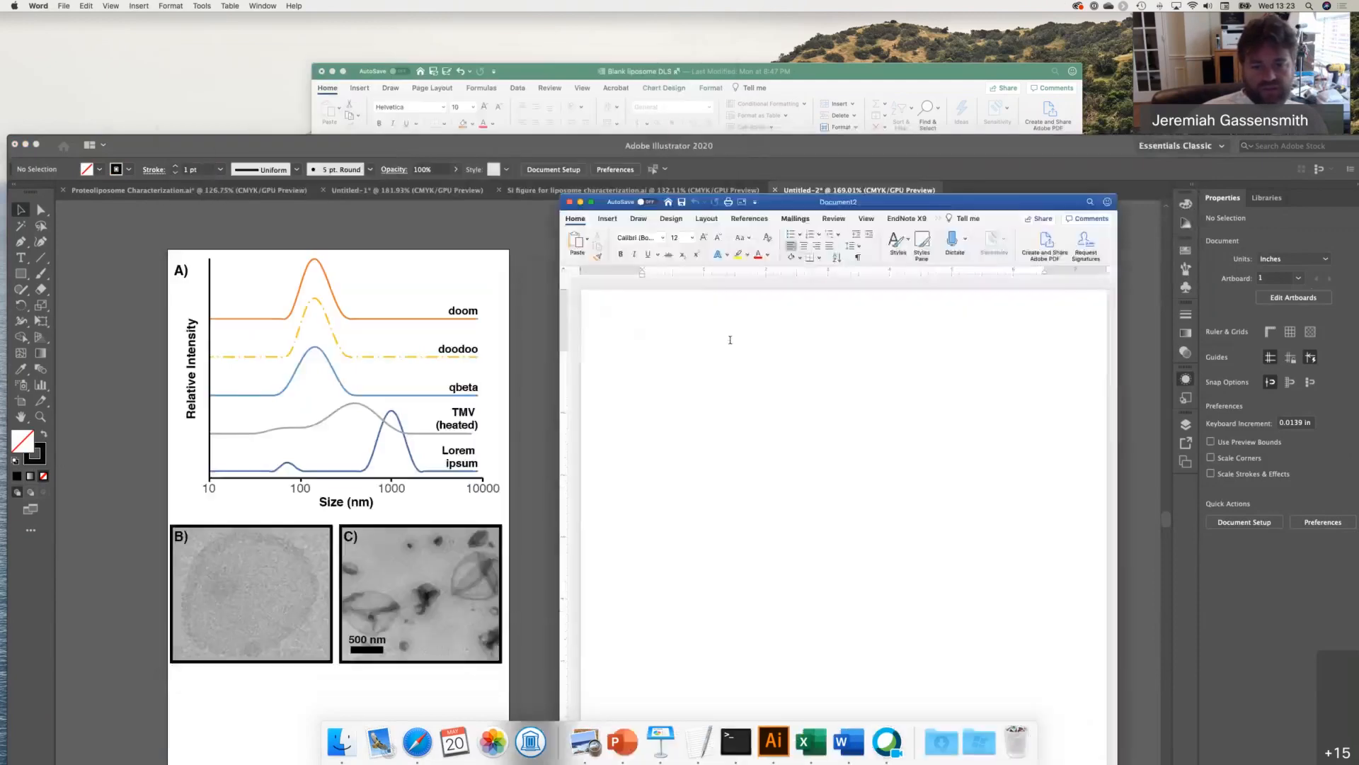
- Switch to Safari, search the web for lore ipsum text and open the Lipsum generator site
click(418, 743)
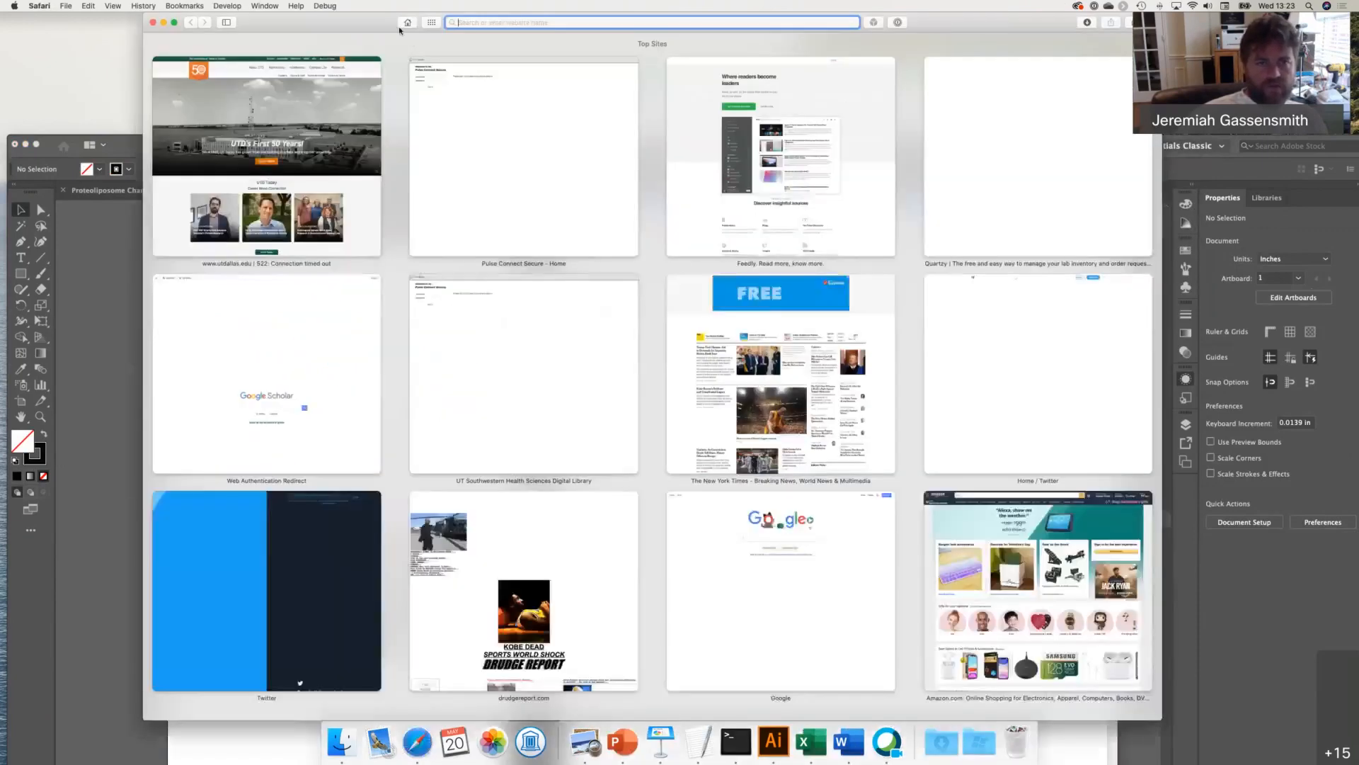
drag(400, 30, 400, 135)
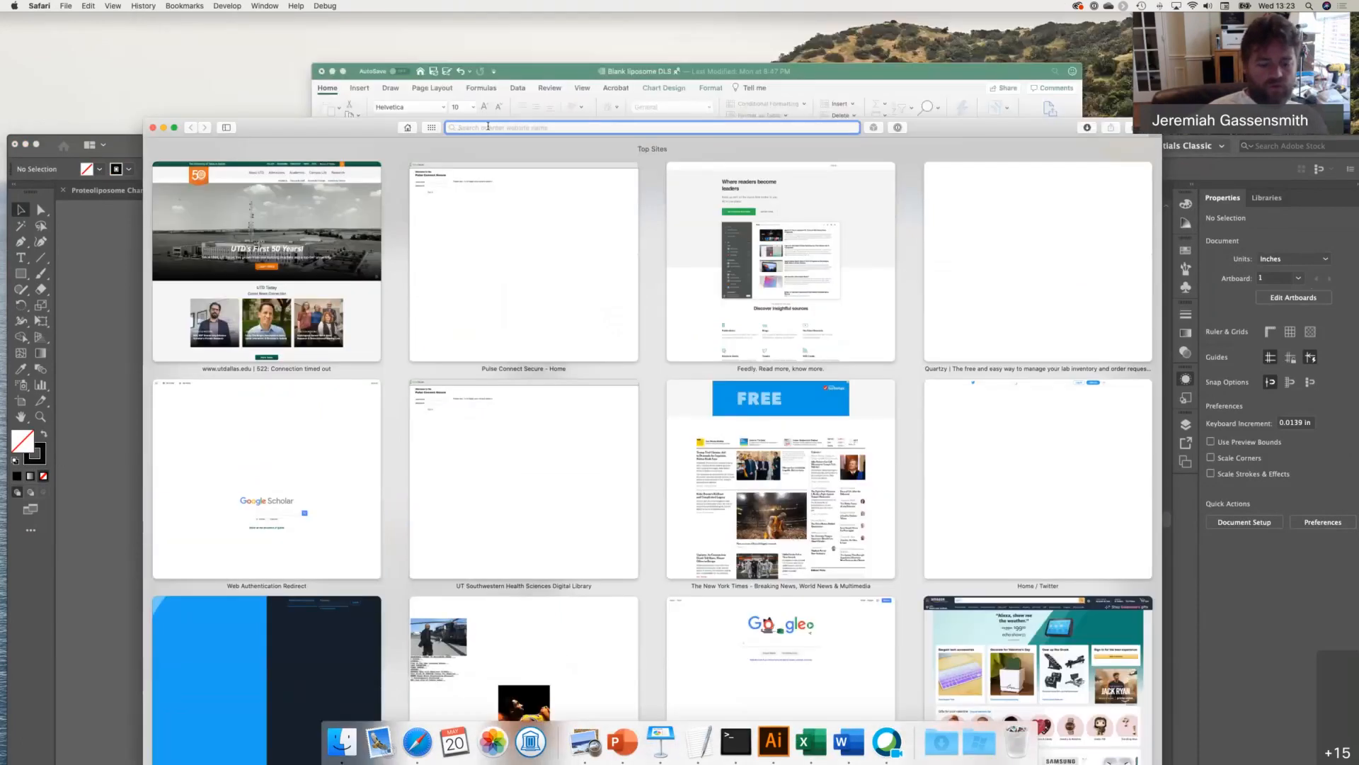
text(lore ip)
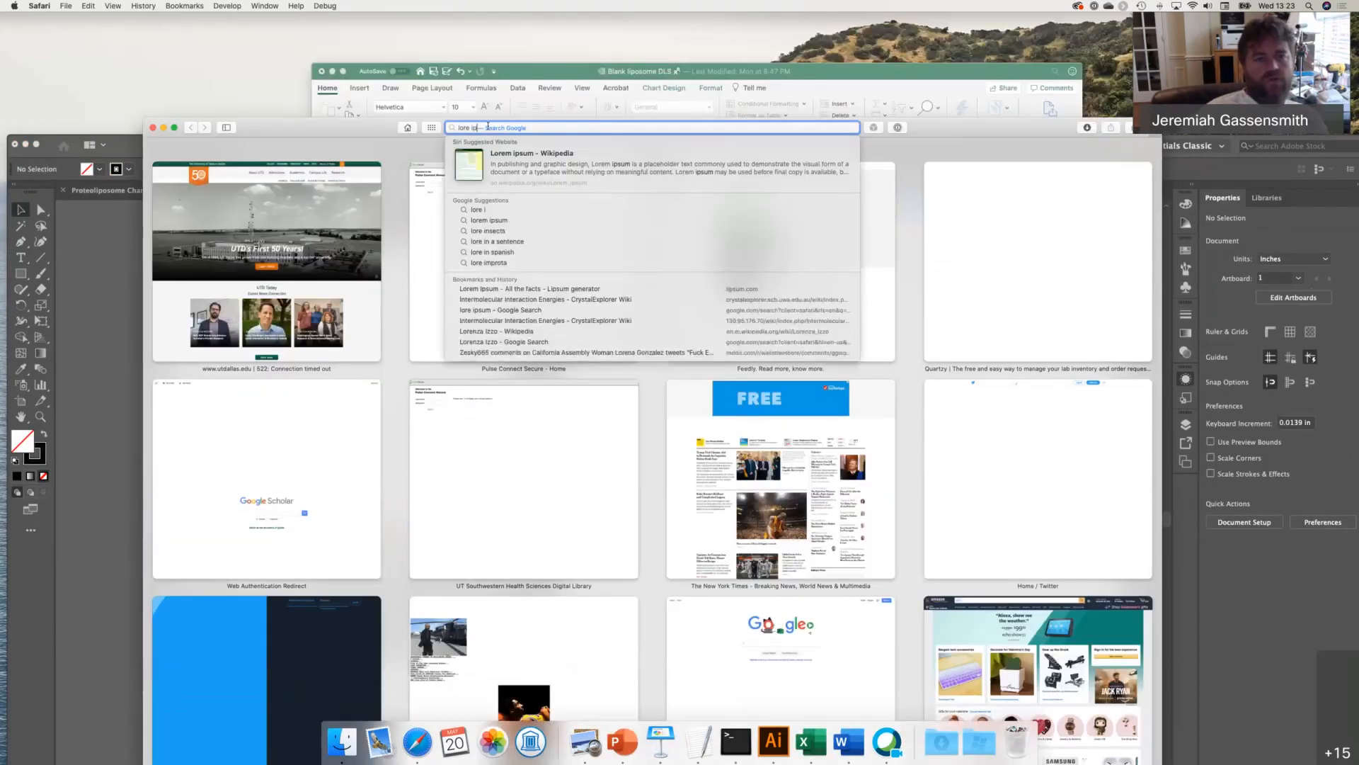
text(su)
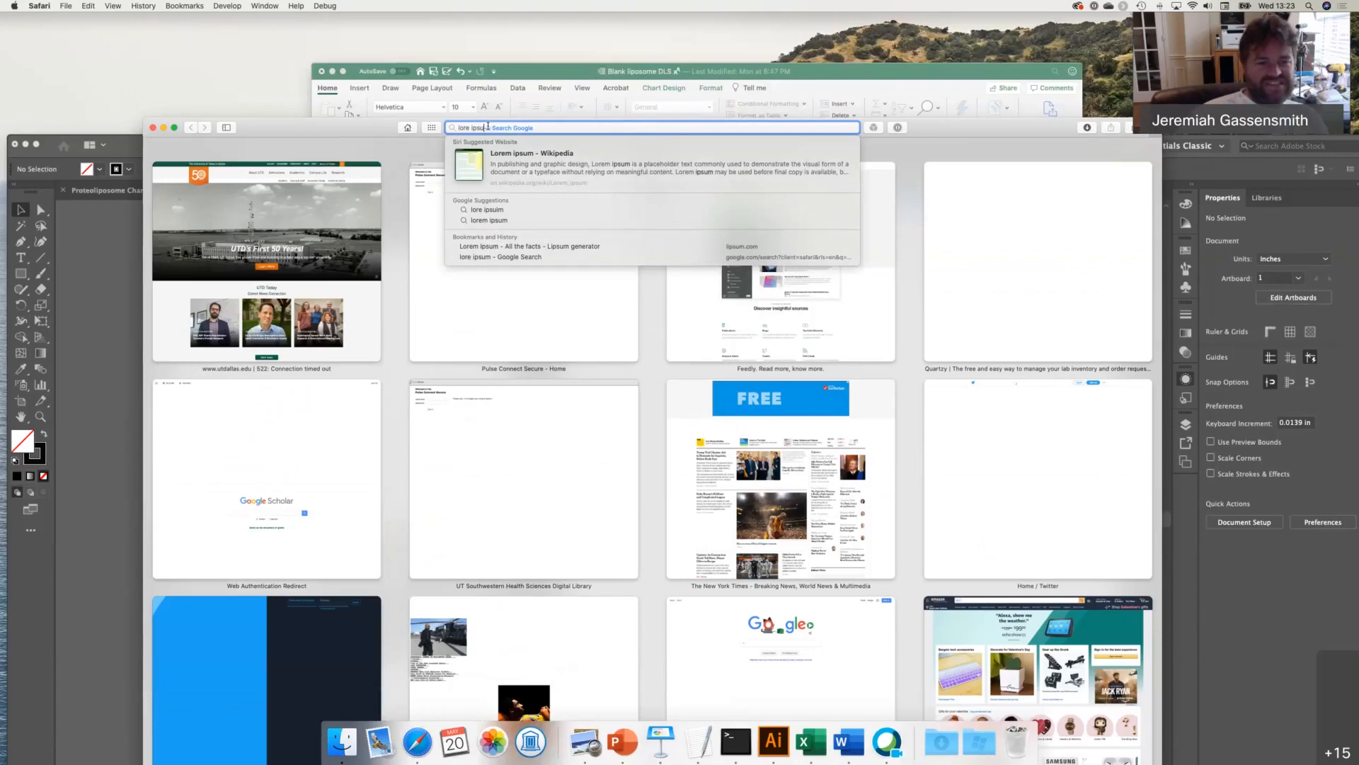
text(m text)
key(Return)
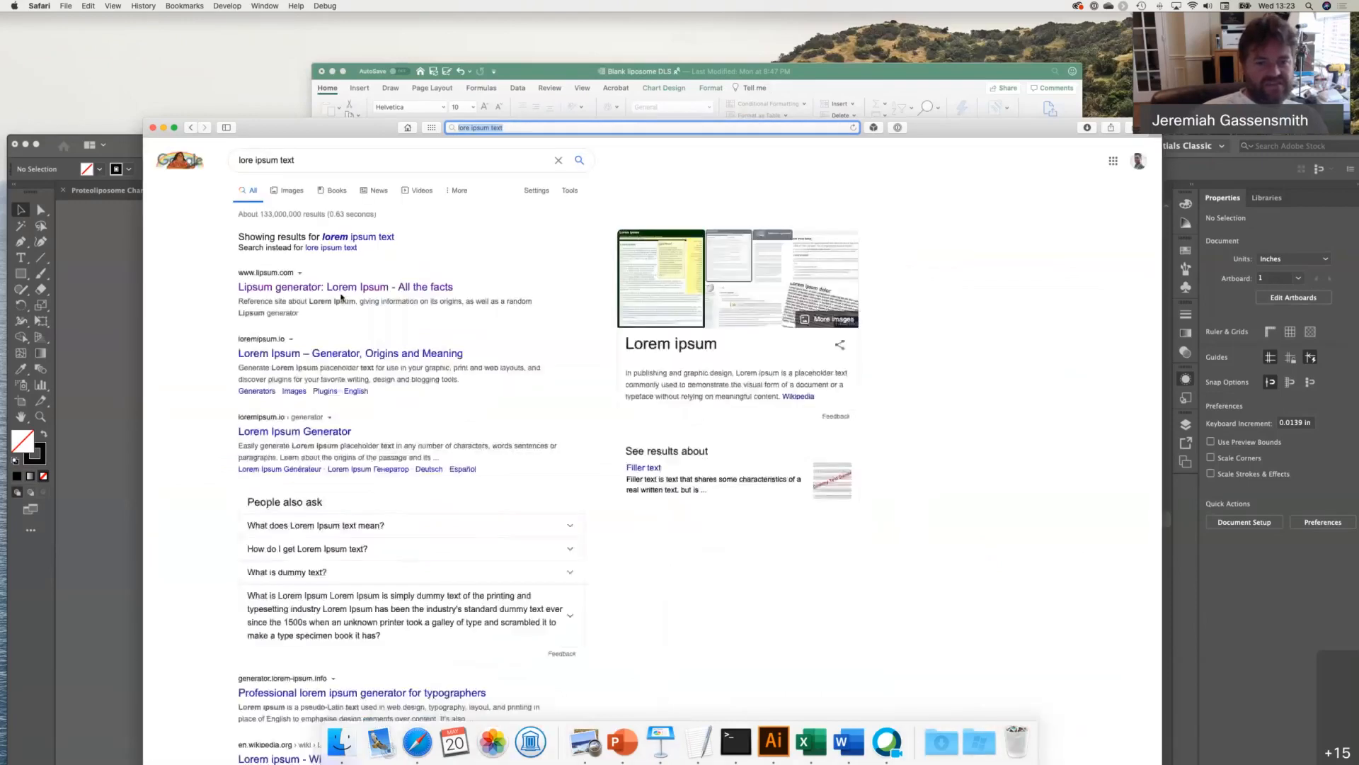
click(341, 289)
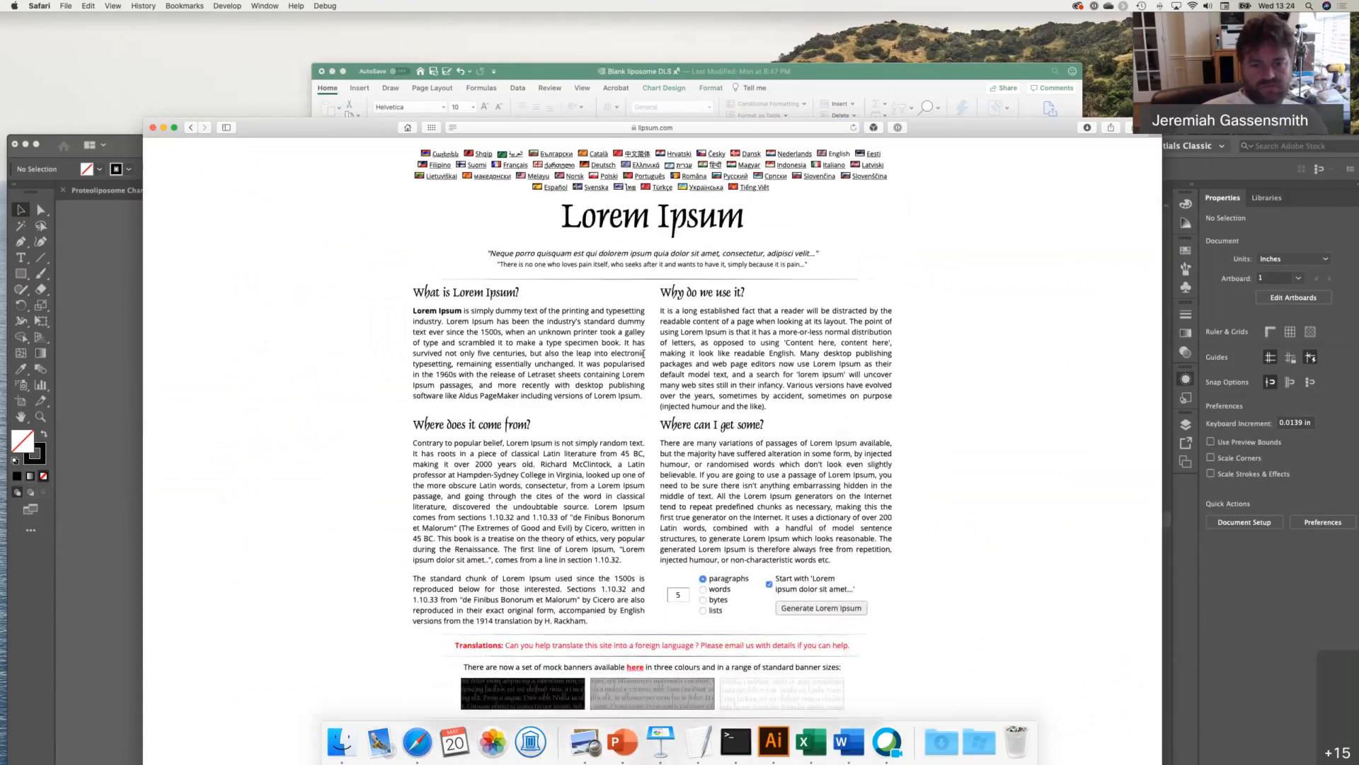
- Generate five paragraphs of Lorem Ipsum, paste them into the blank Word document and close the browser window
scroll(643, 353, down, 10)
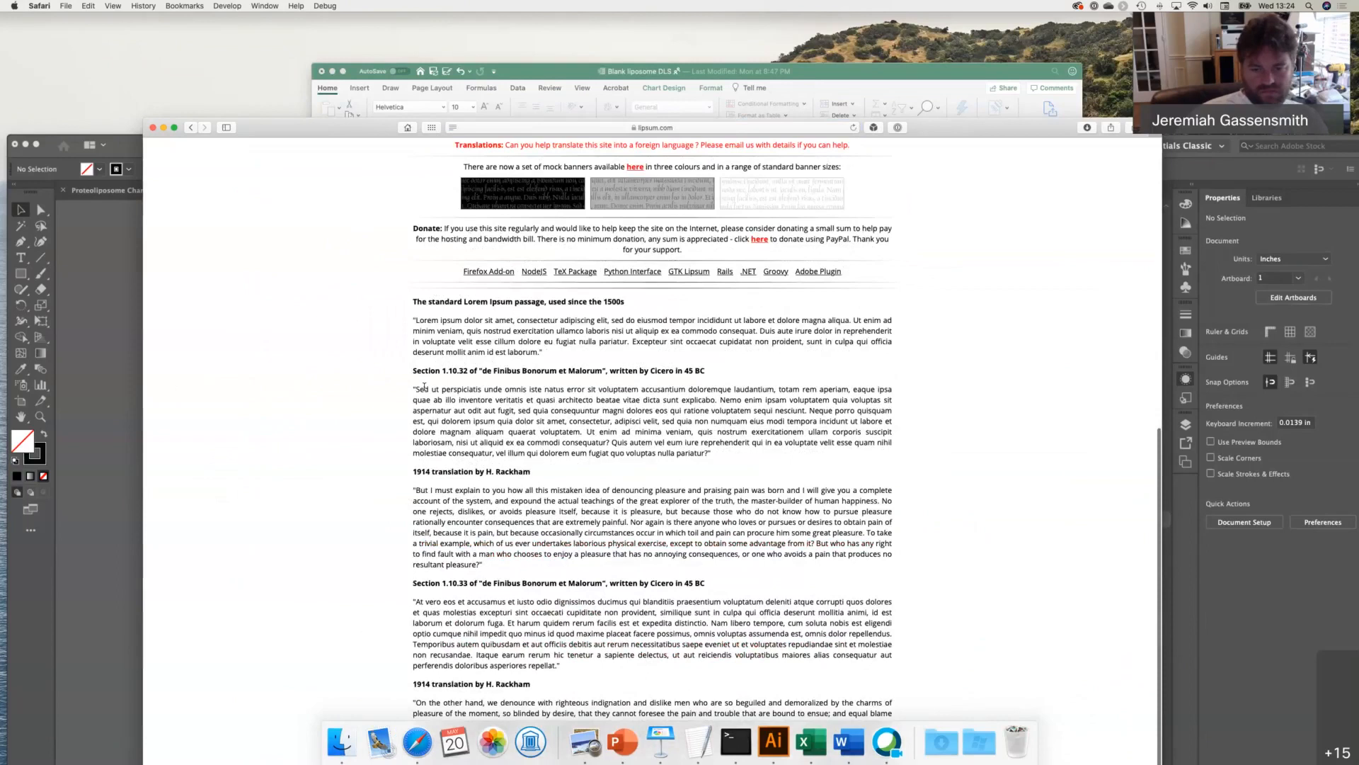
scroll(424, 387, up, 9)
click(816, 564)
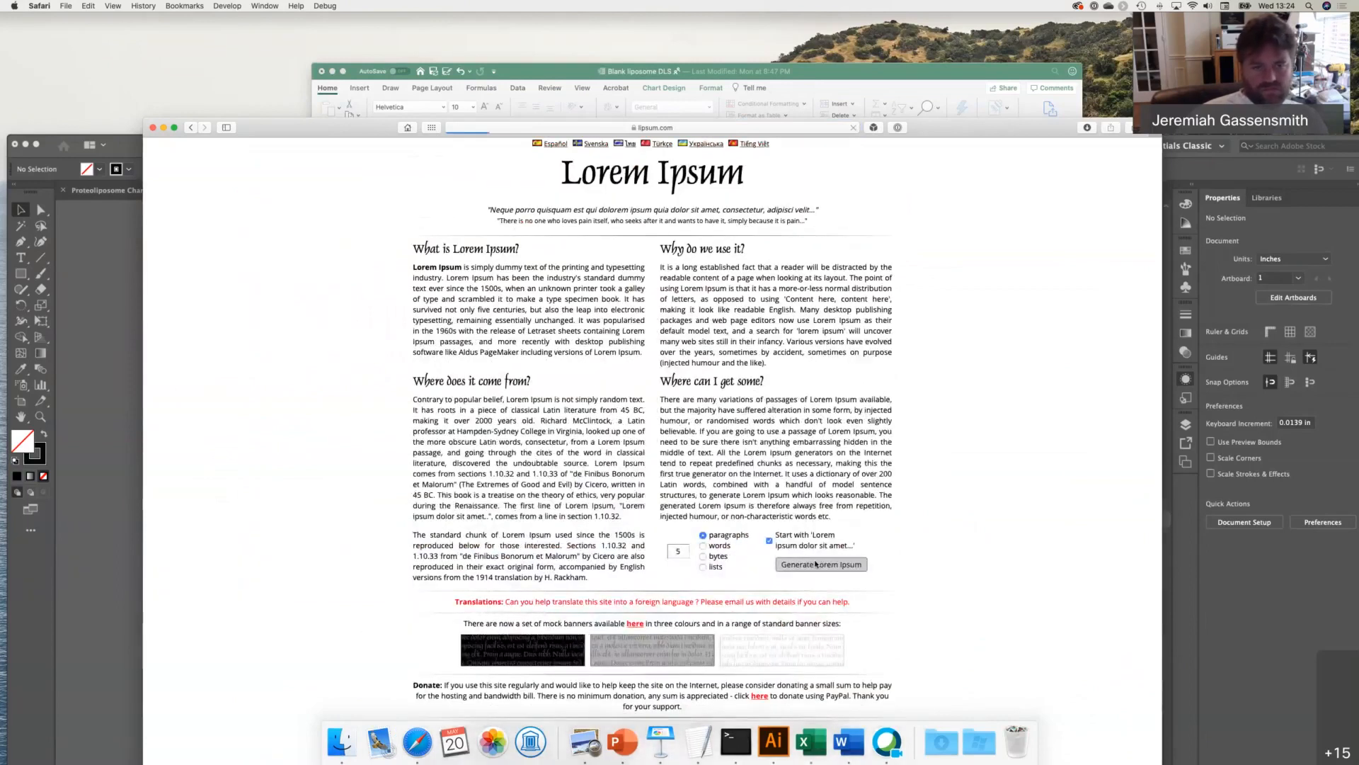
drag(412, 290, 855, 570)
key(super+c)
key(super+Tab)
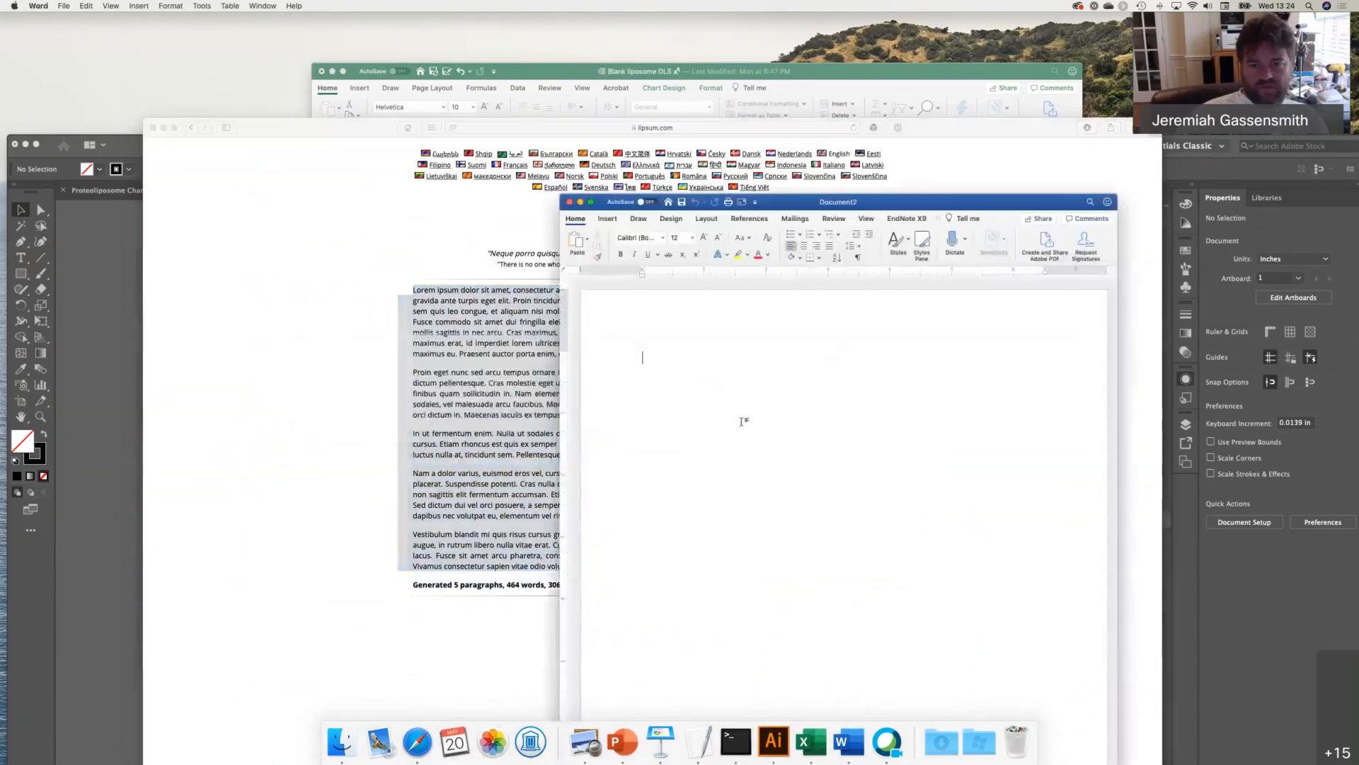
key(super+v)
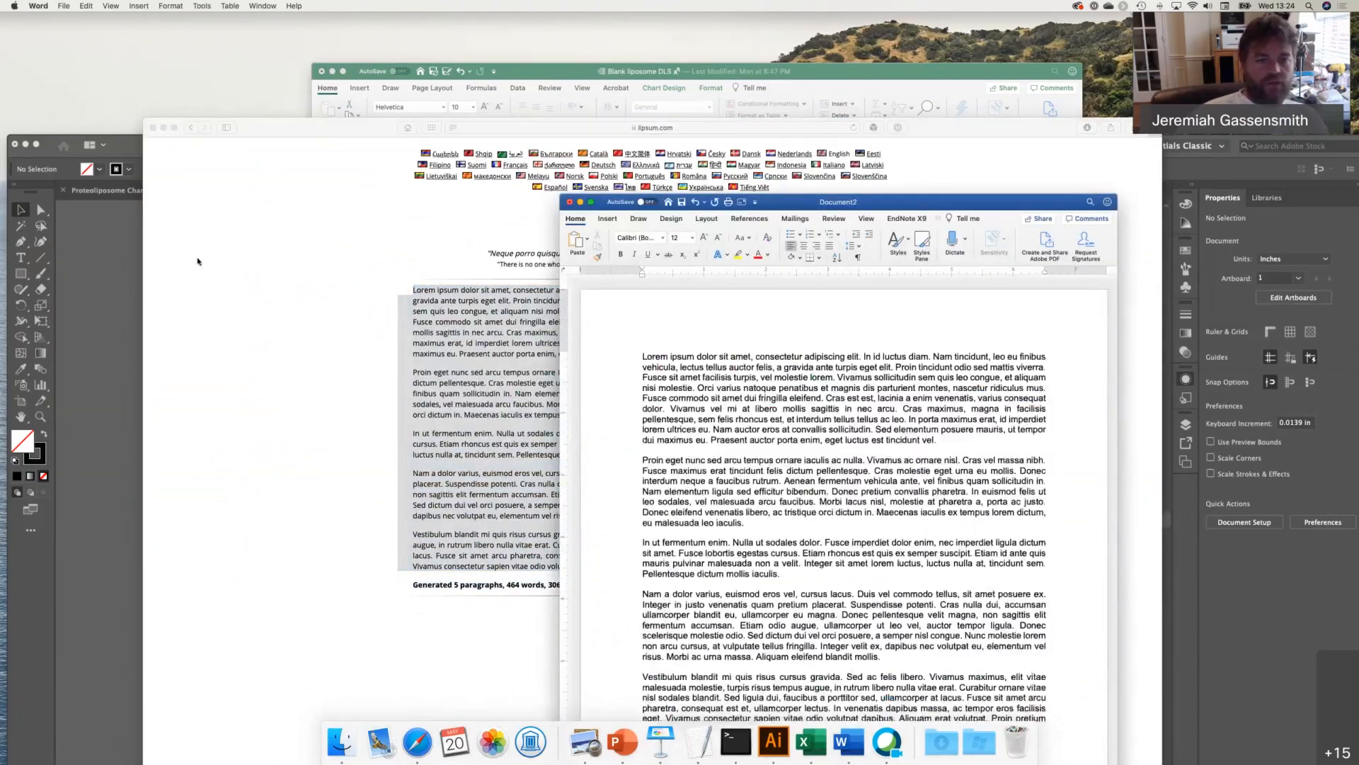
key(super+Tab)
click(152, 128)
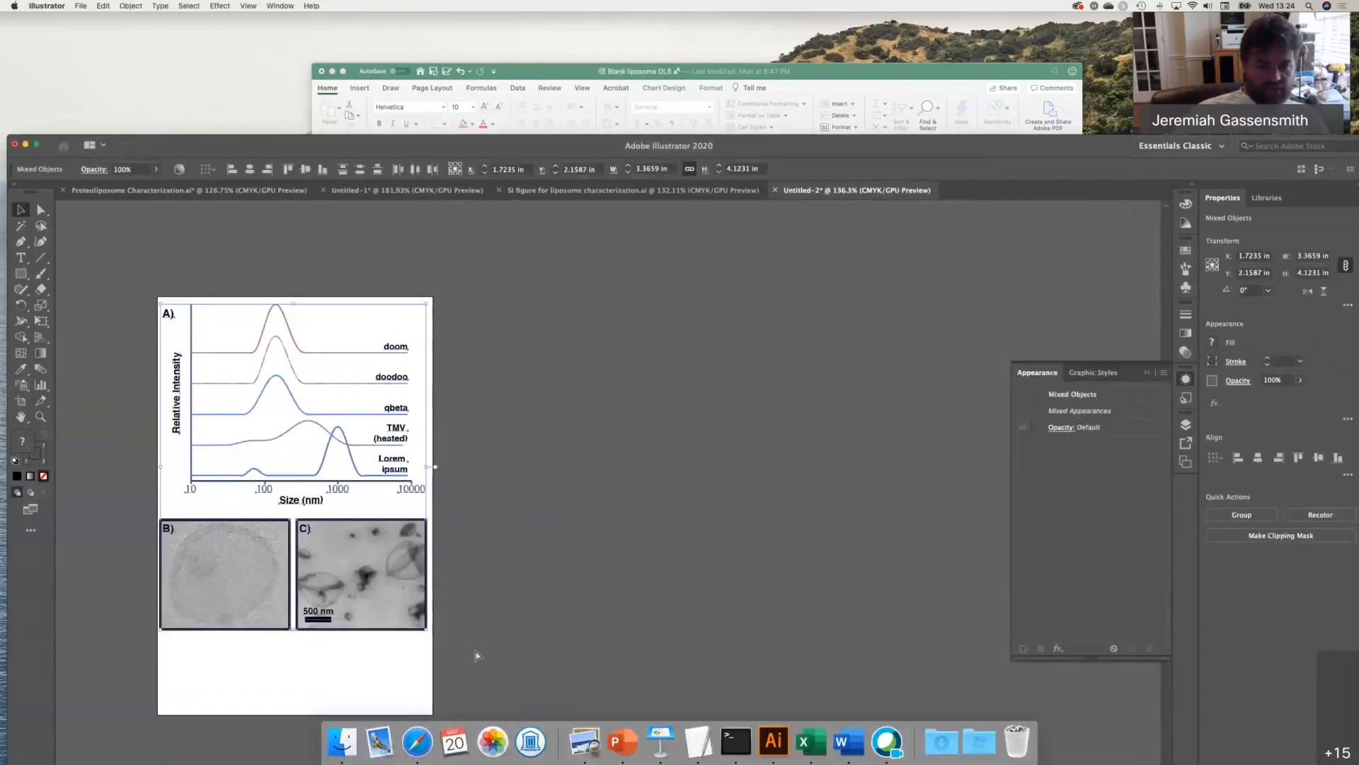
- Switch from Illustrator to Word and paste the complete copied figure between the first and second paragraphs
key(super+Tab)
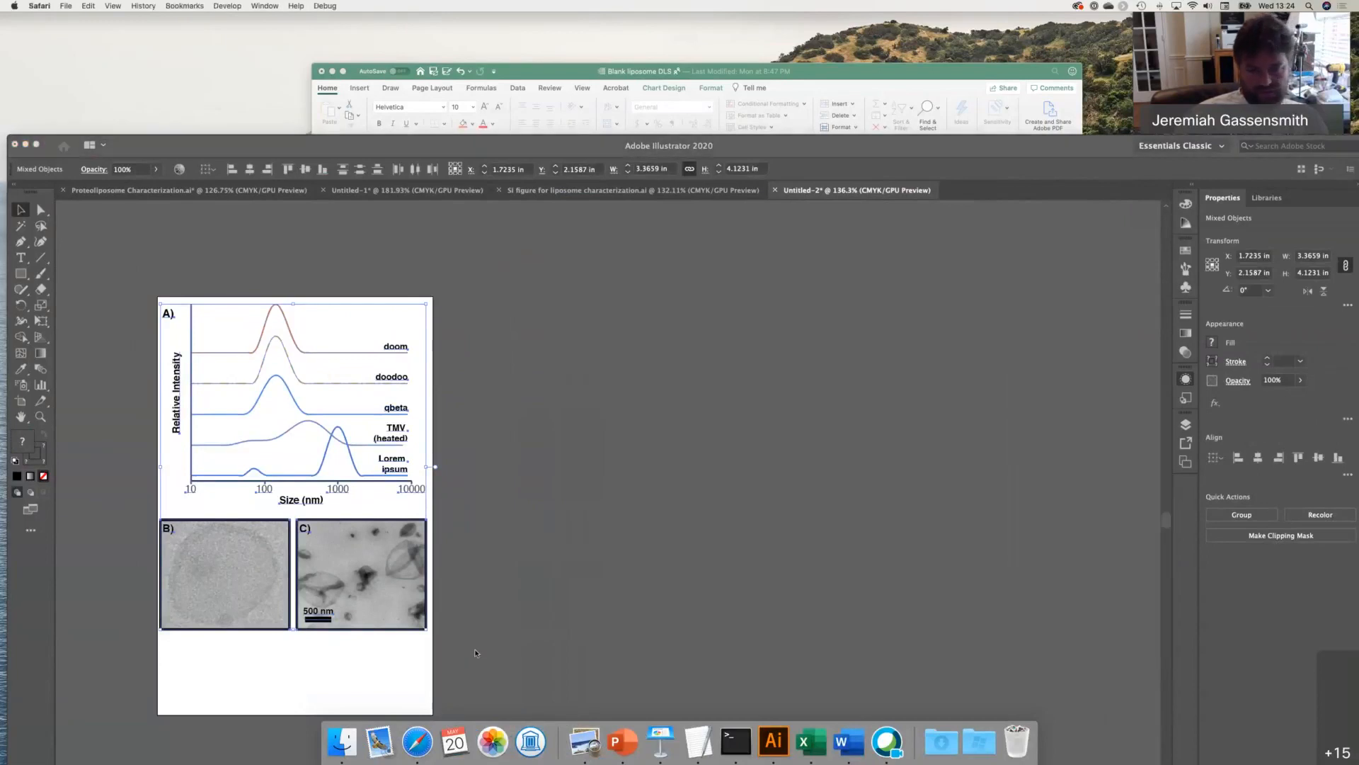
key(super+Tab)
key(super+Tab)
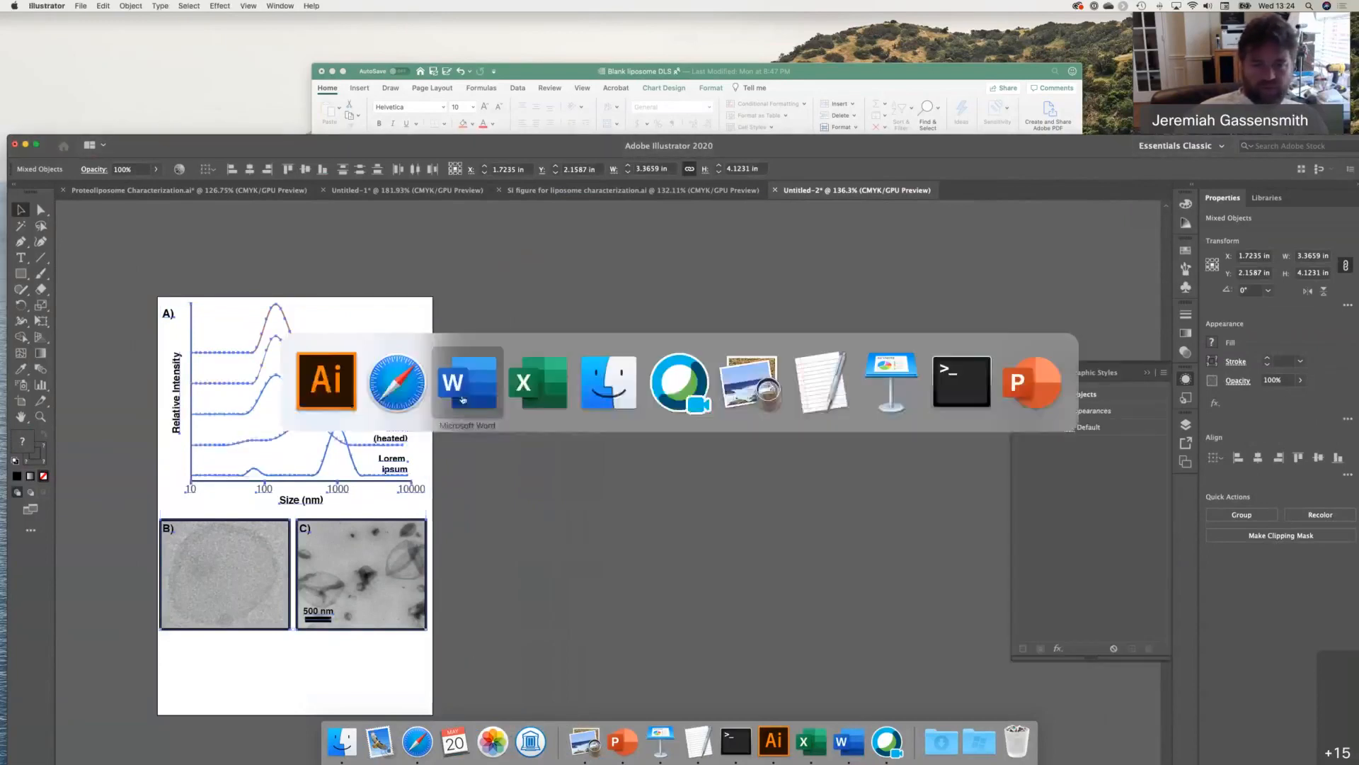
click(463, 400)
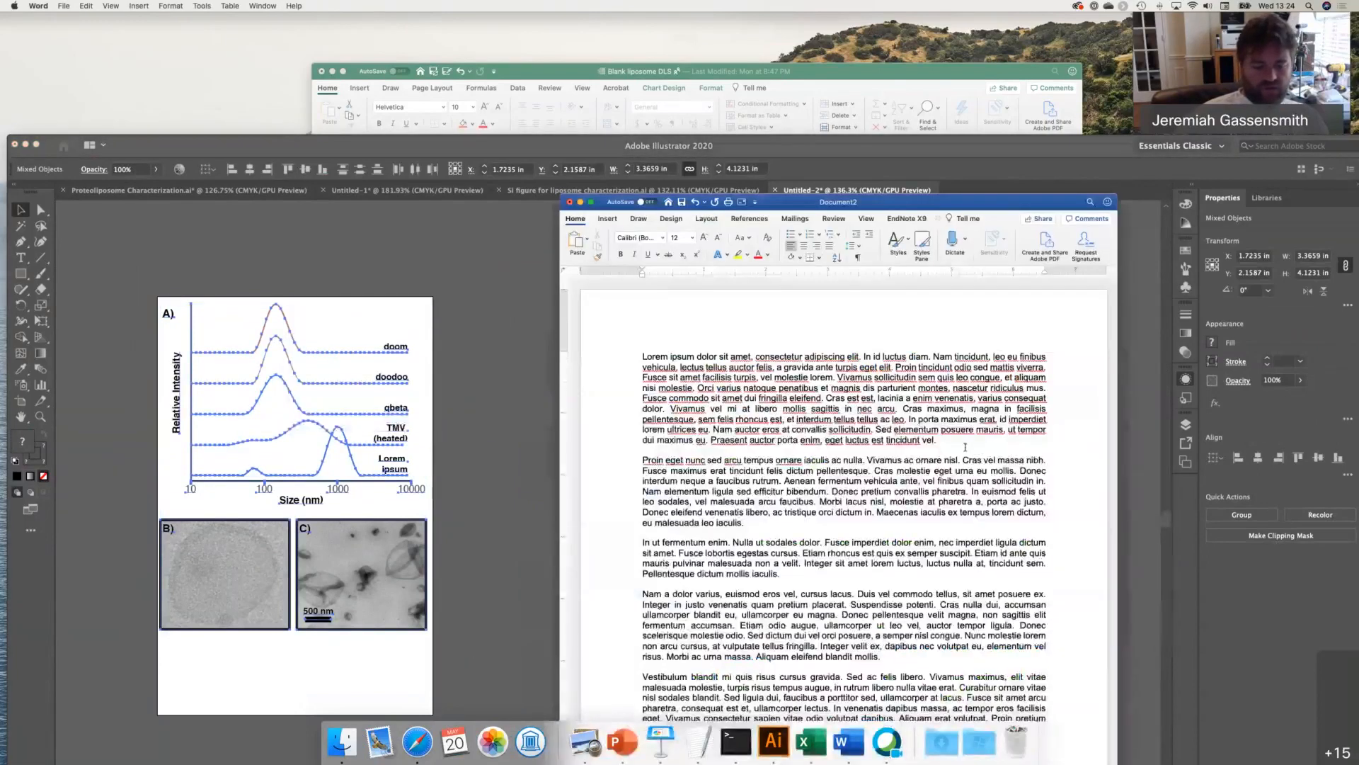
key(super+v)
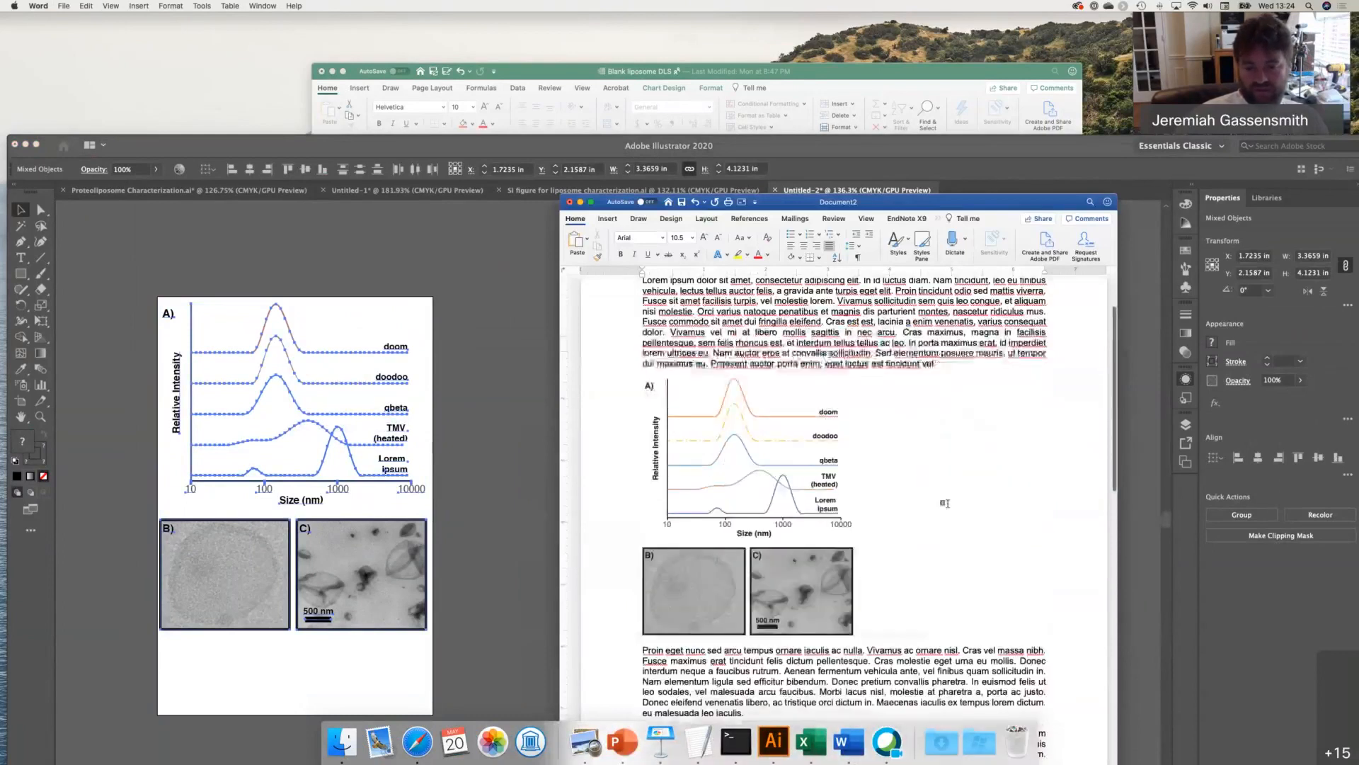
- Widen the document window and set the pasted figure's text wrapping to Tight
click(784, 481)
scroll(784, 480, down, 5)
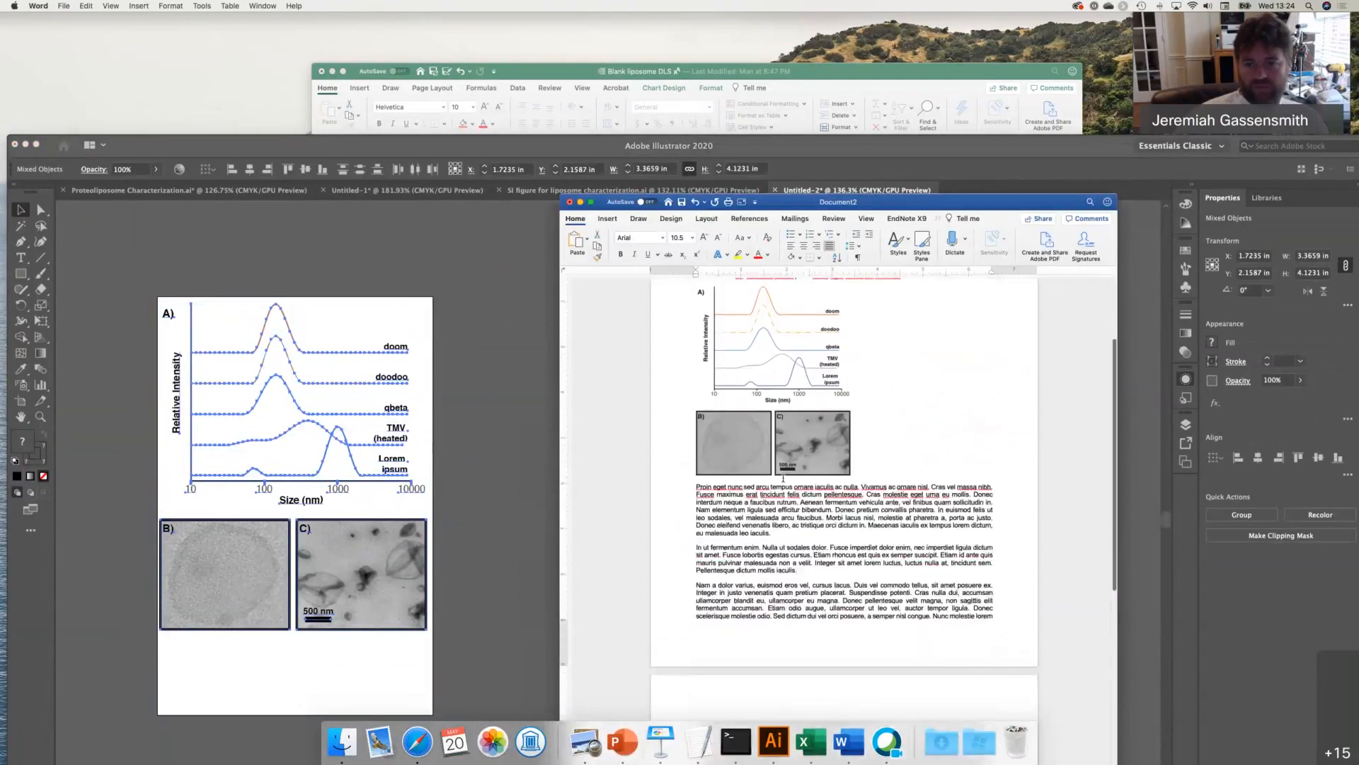
scroll(783, 478, down, 1)
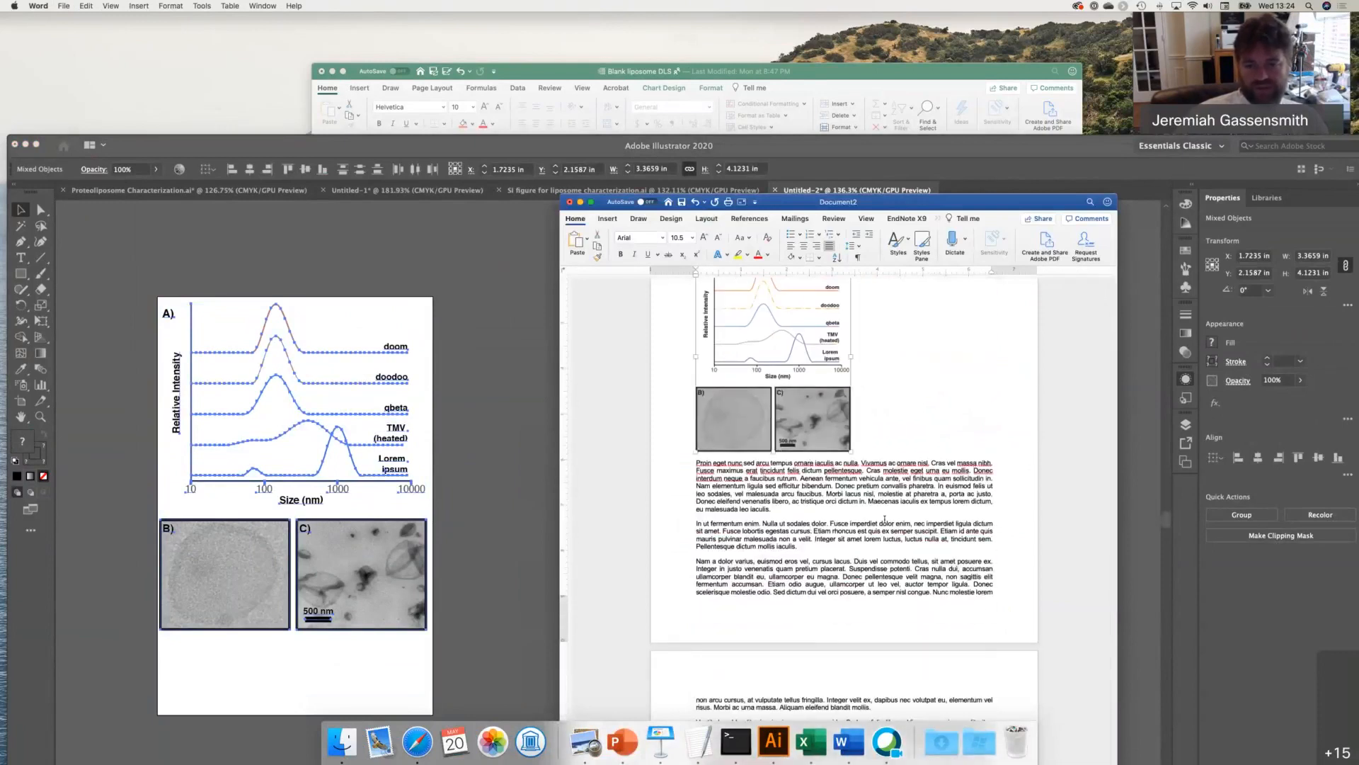
drag(696, 463, 874, 556)
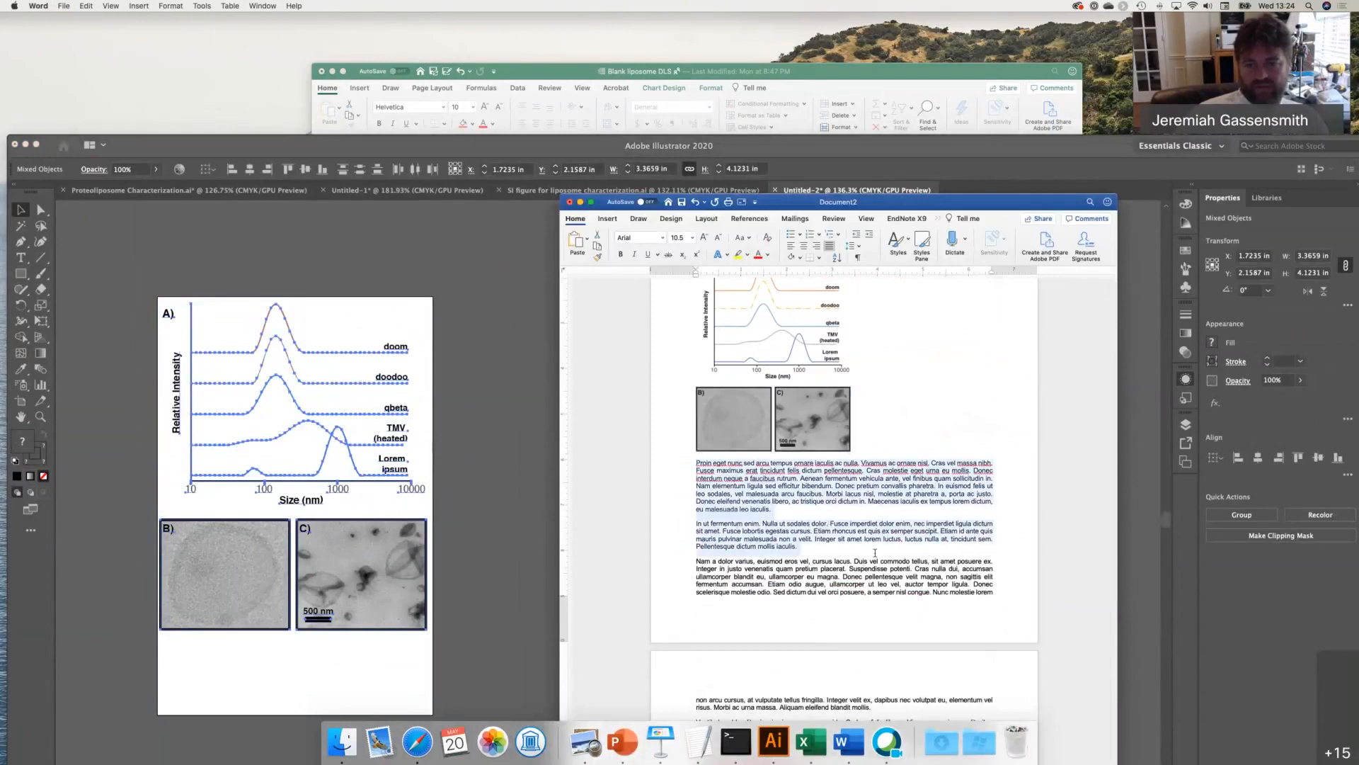
click(809, 428)
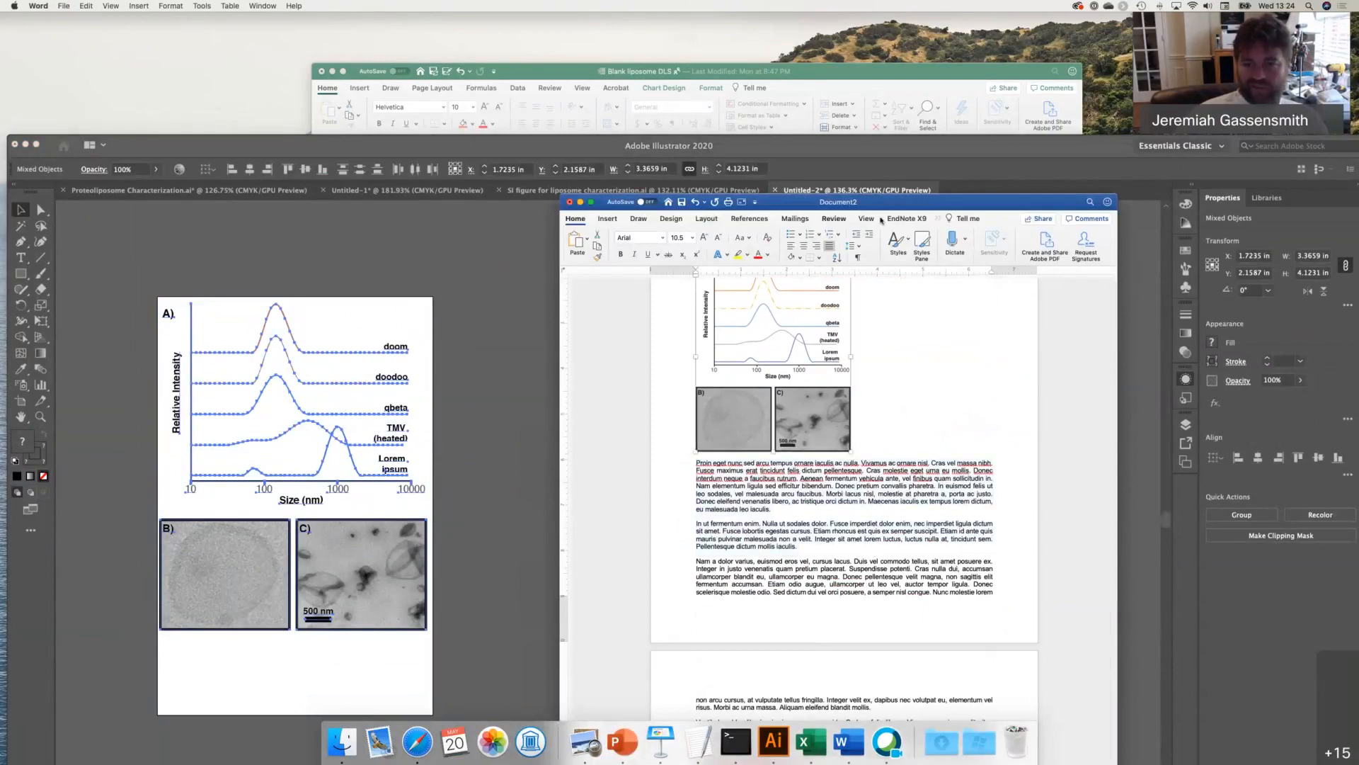
drag(561, 239, 319, 239)
click(769, 221)
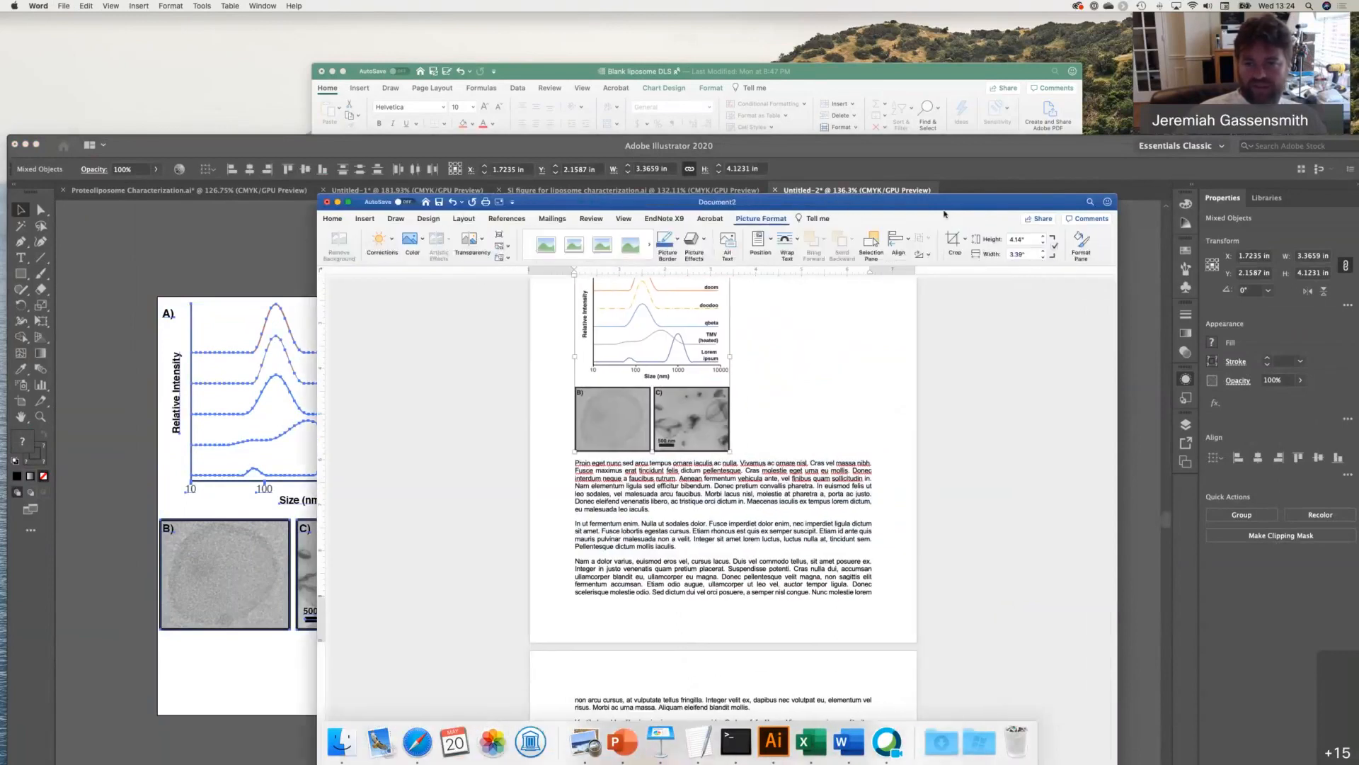
click(789, 242)
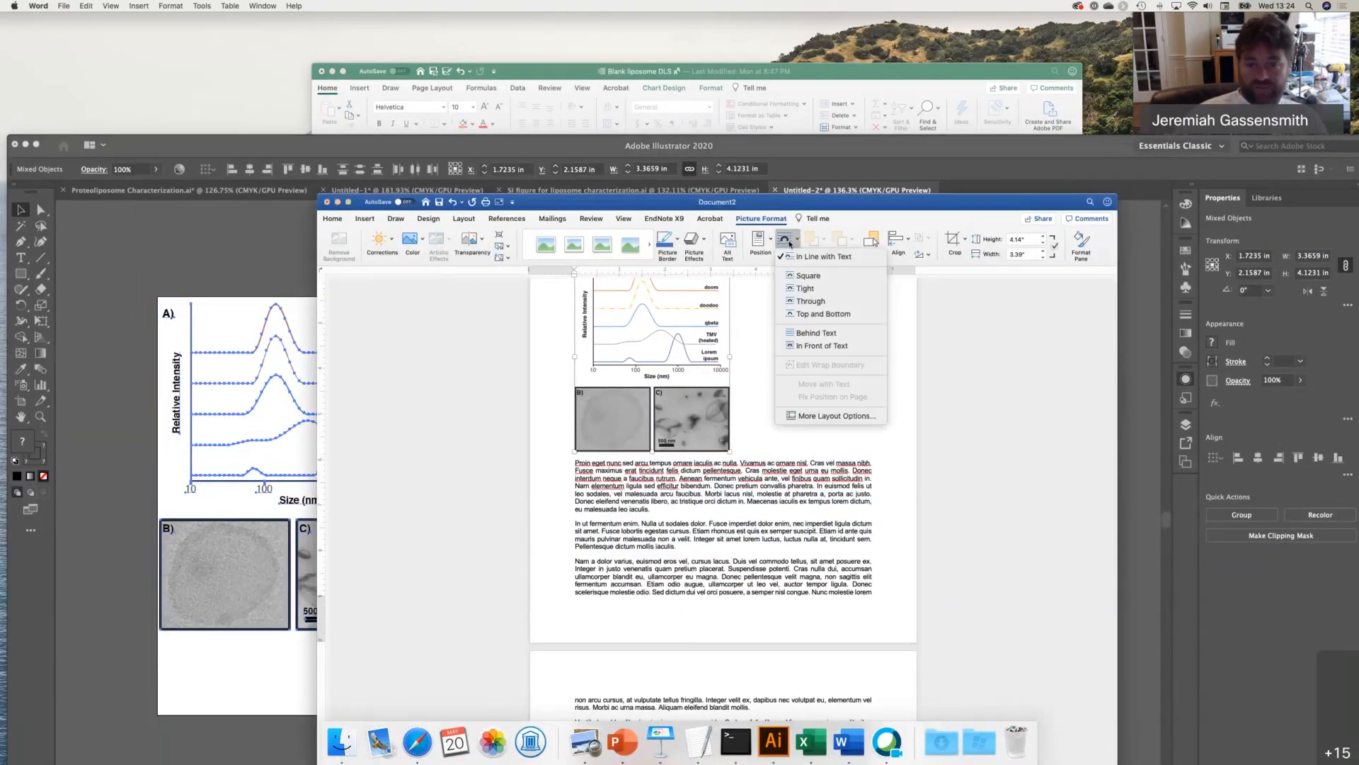
click(798, 256)
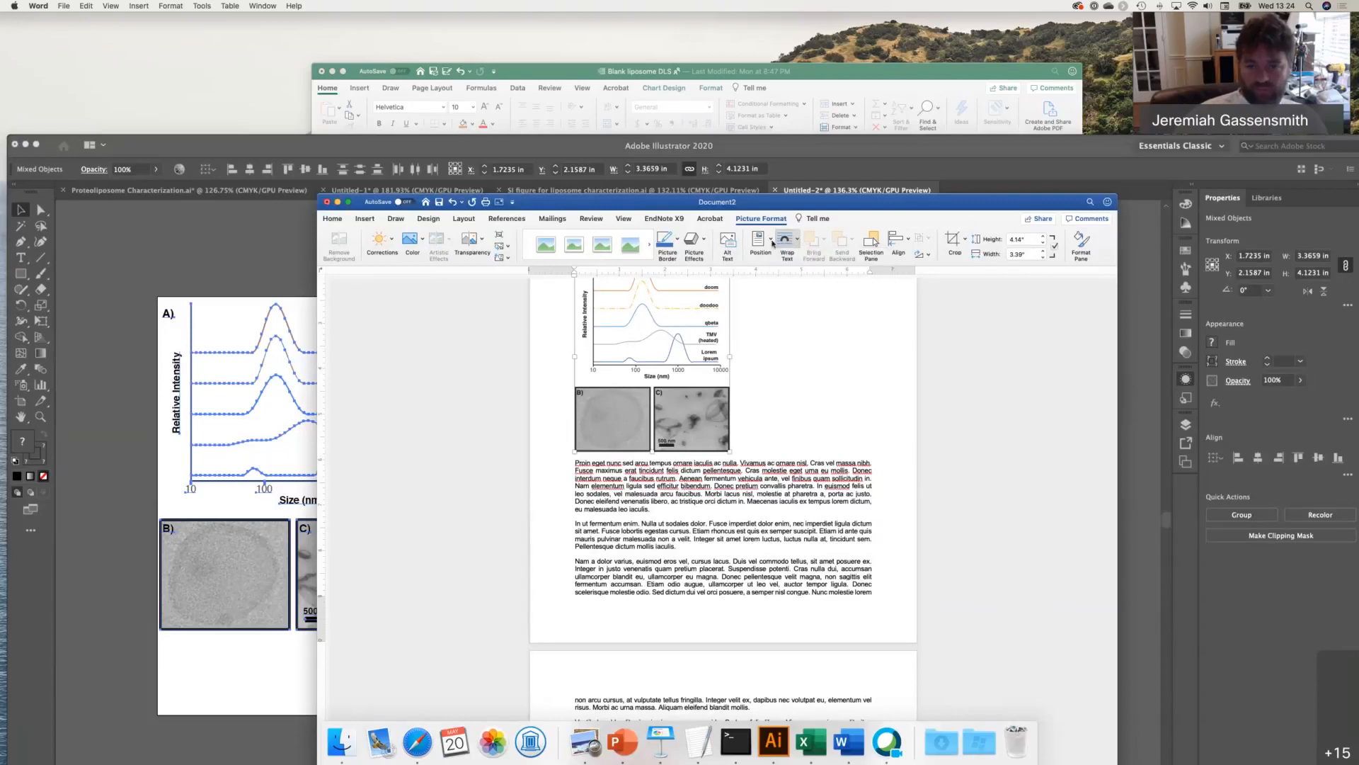
click(783, 242)
click(800, 288)
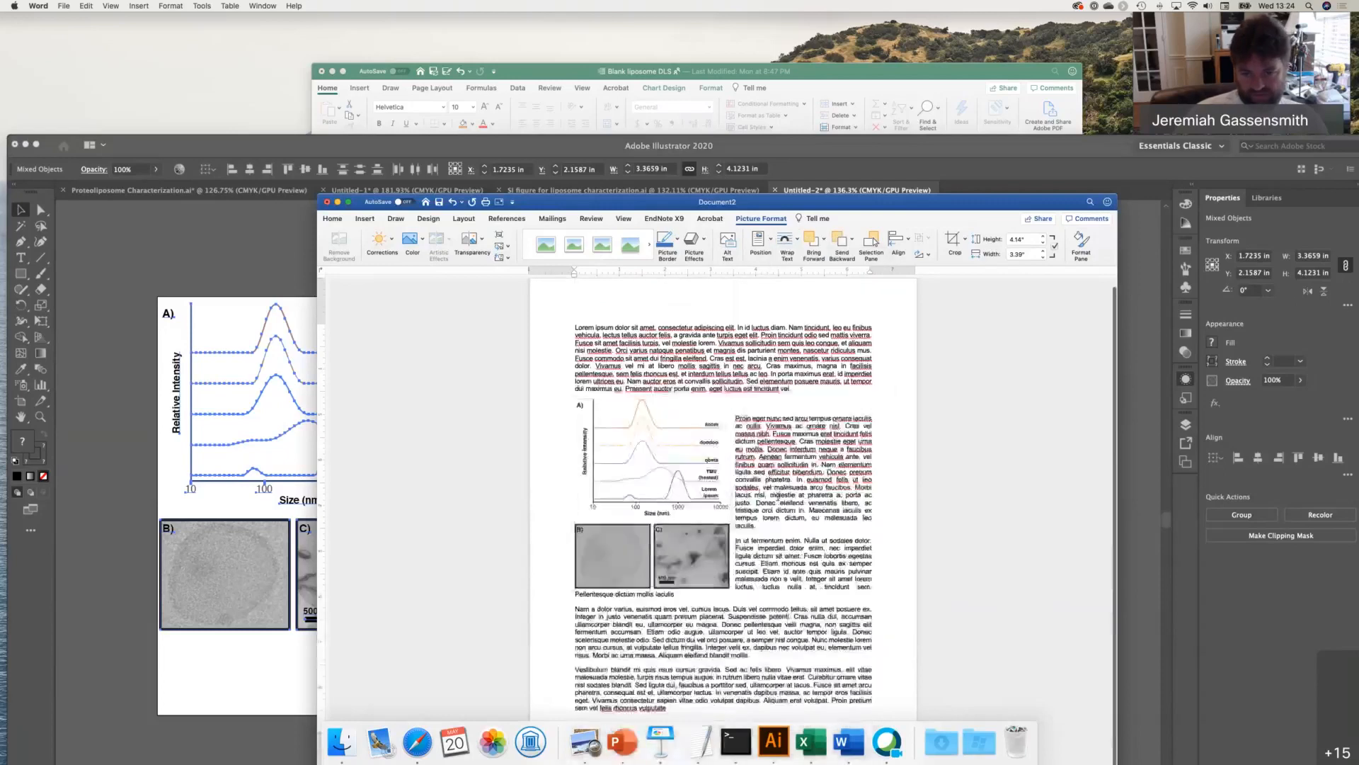
click(779, 495)
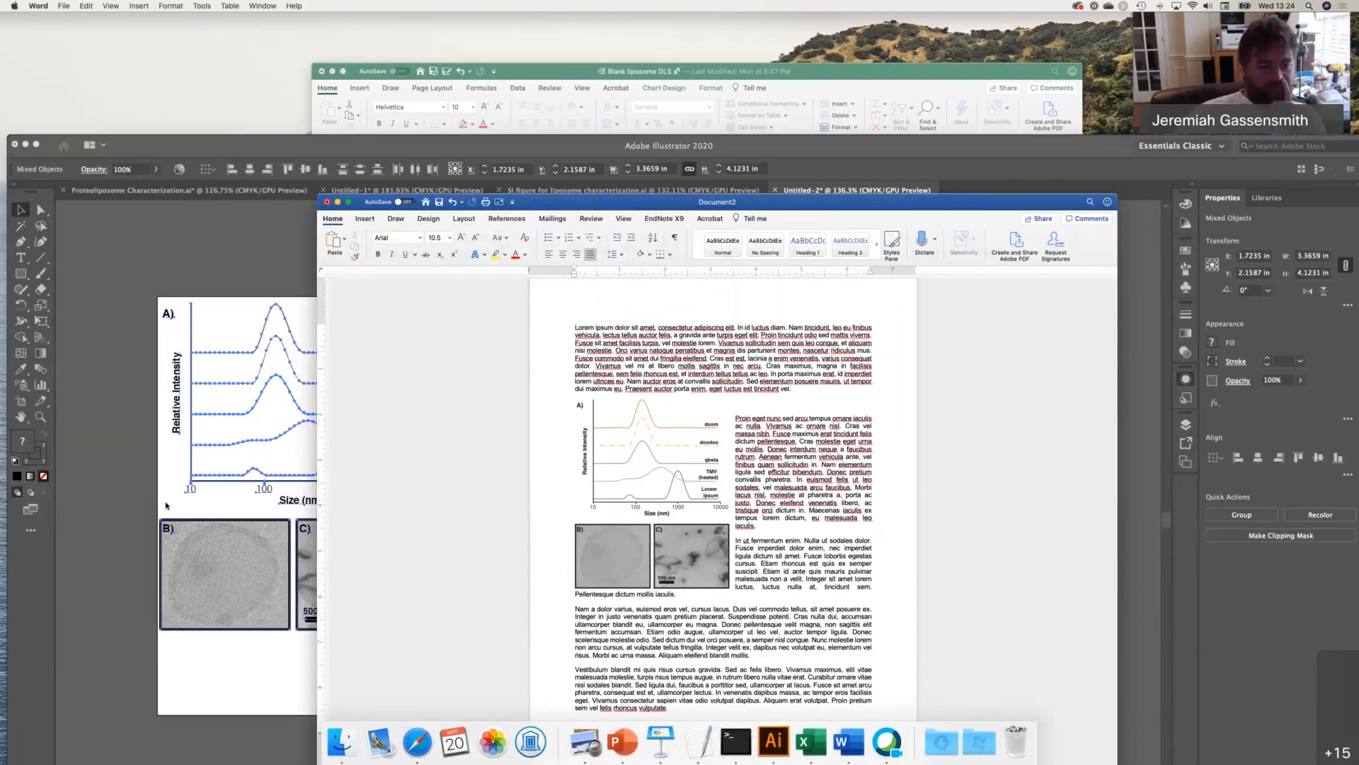
- Switch back to Illustrator and stretch the size distribution plot with its labels horizontally to about 3.57 in wide
click(114, 462)
scroll(113, 462, up, 3)
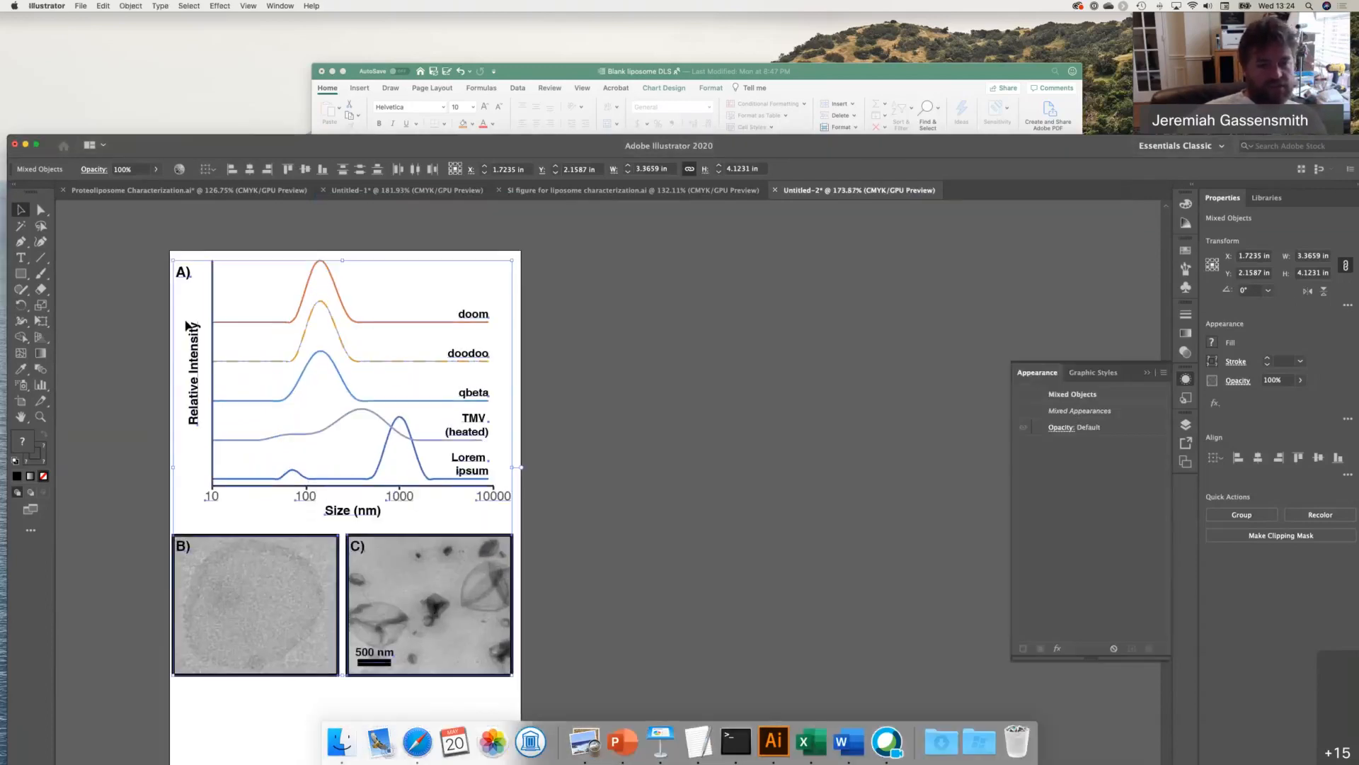
click(528, 250)
drag(527, 250, 190, 505)
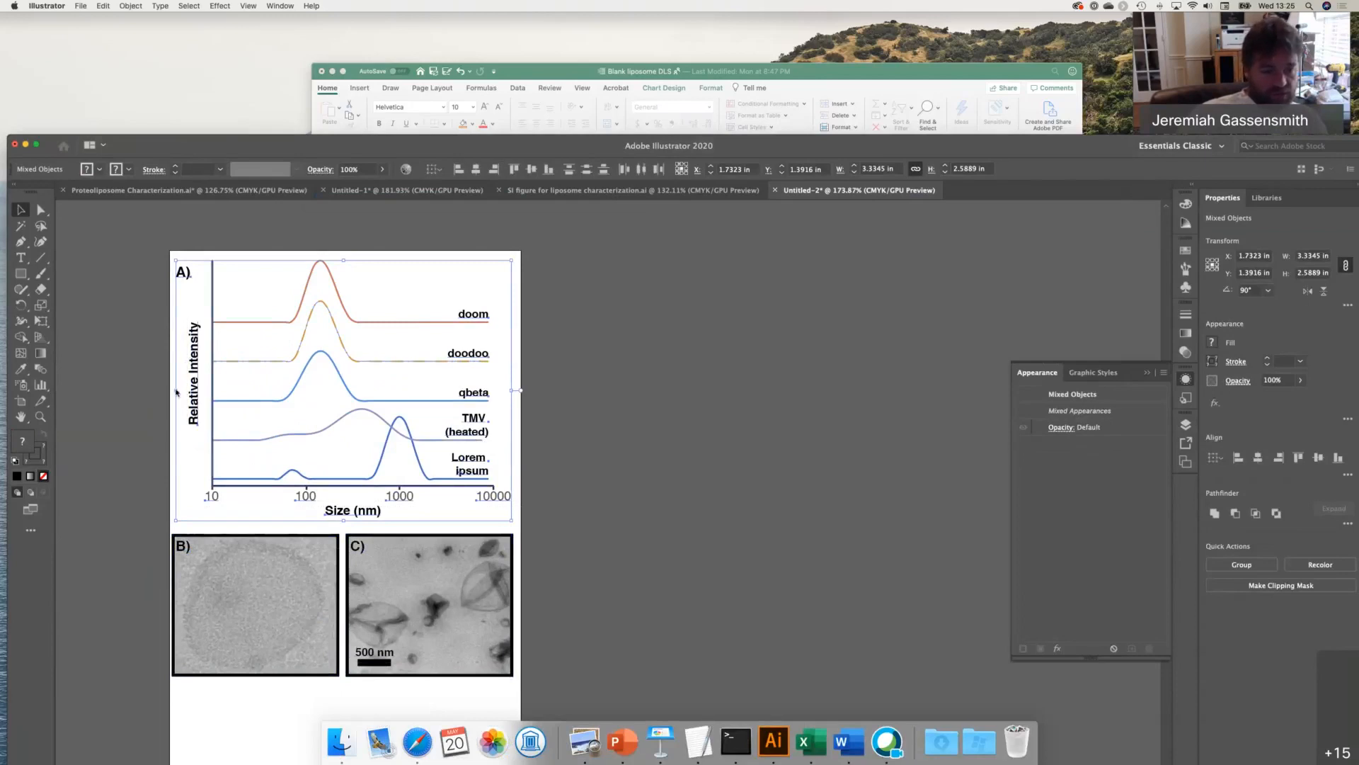
drag(176, 391, 160, 387)
mouse_move(513, 390)
mouse_down()
mouse_move(537, 391)
mouse_move(521, 391)
mouse_up()
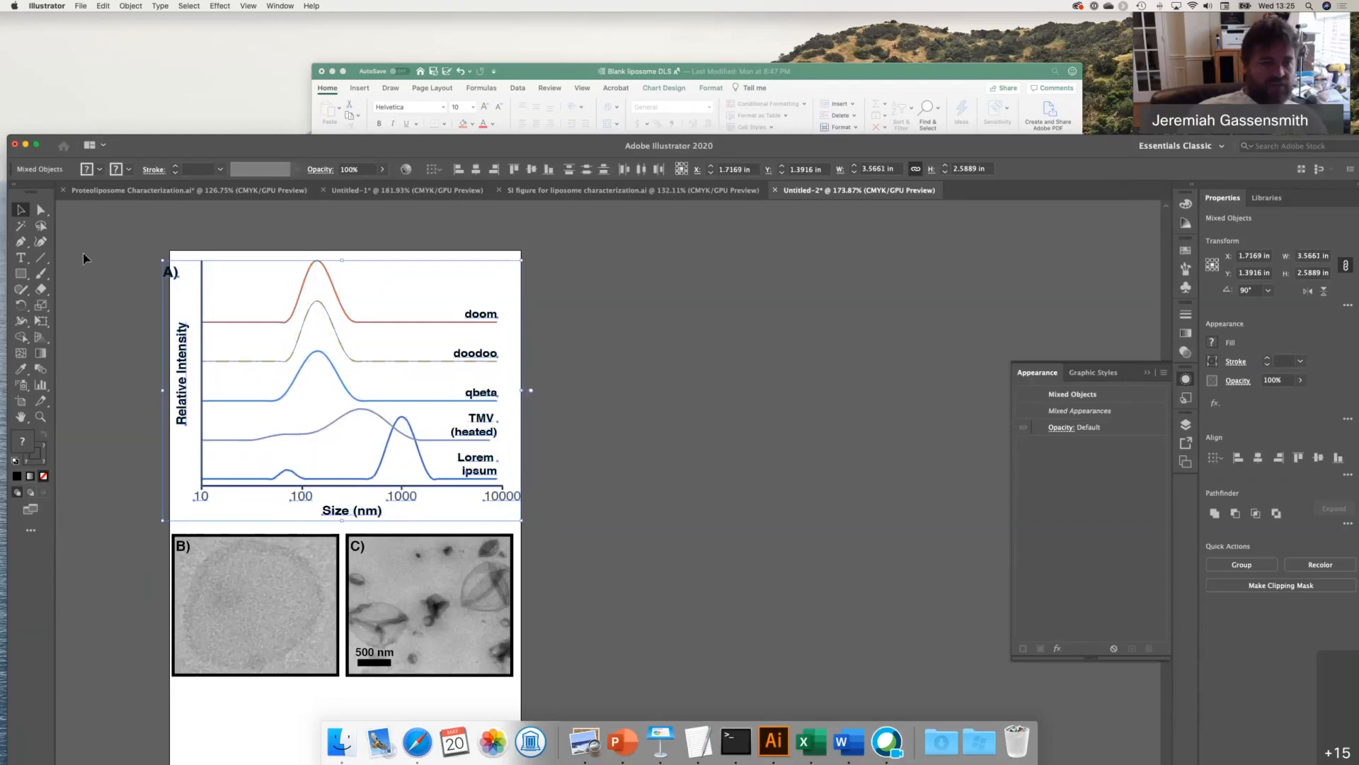
click(116, 266)
- Select all text objects in the figure and reset their horizontal scale to 100%
click(131, 6)
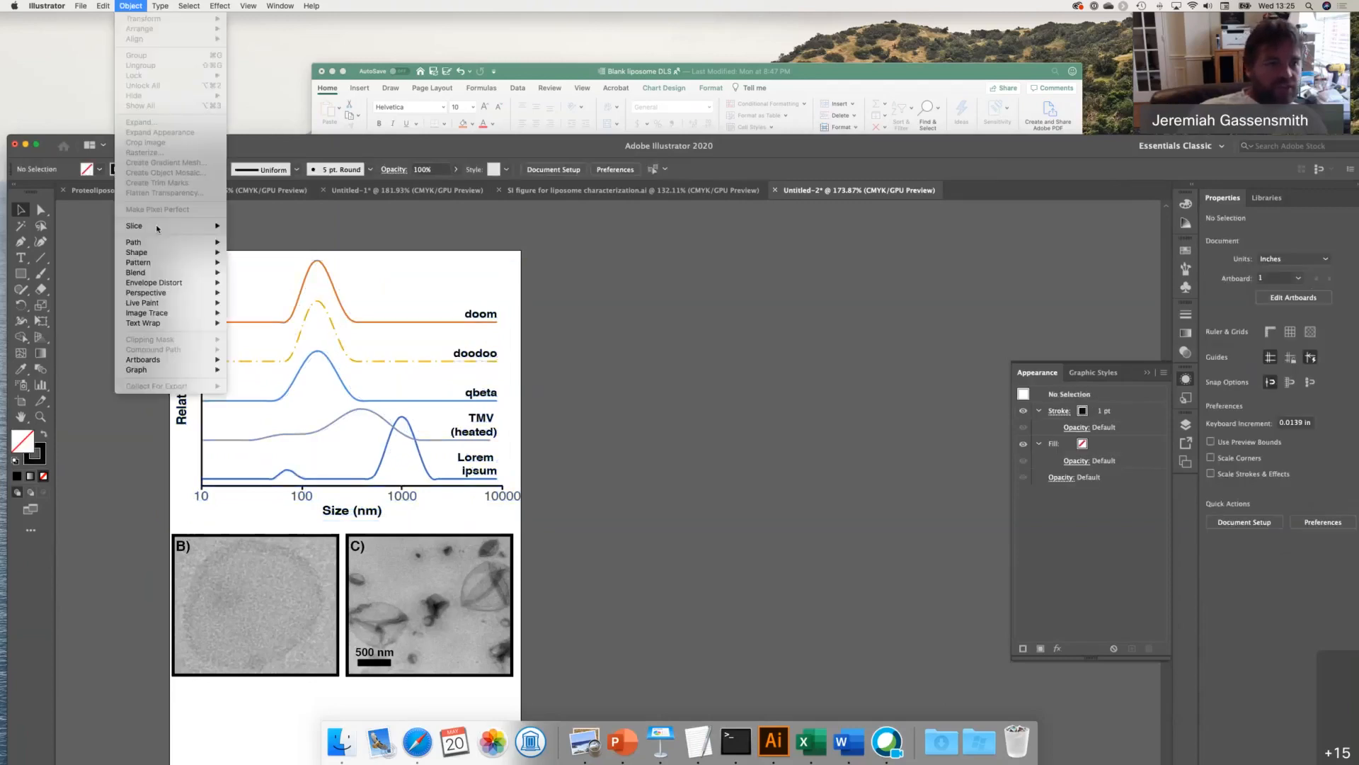
mouse_move(160, 6)
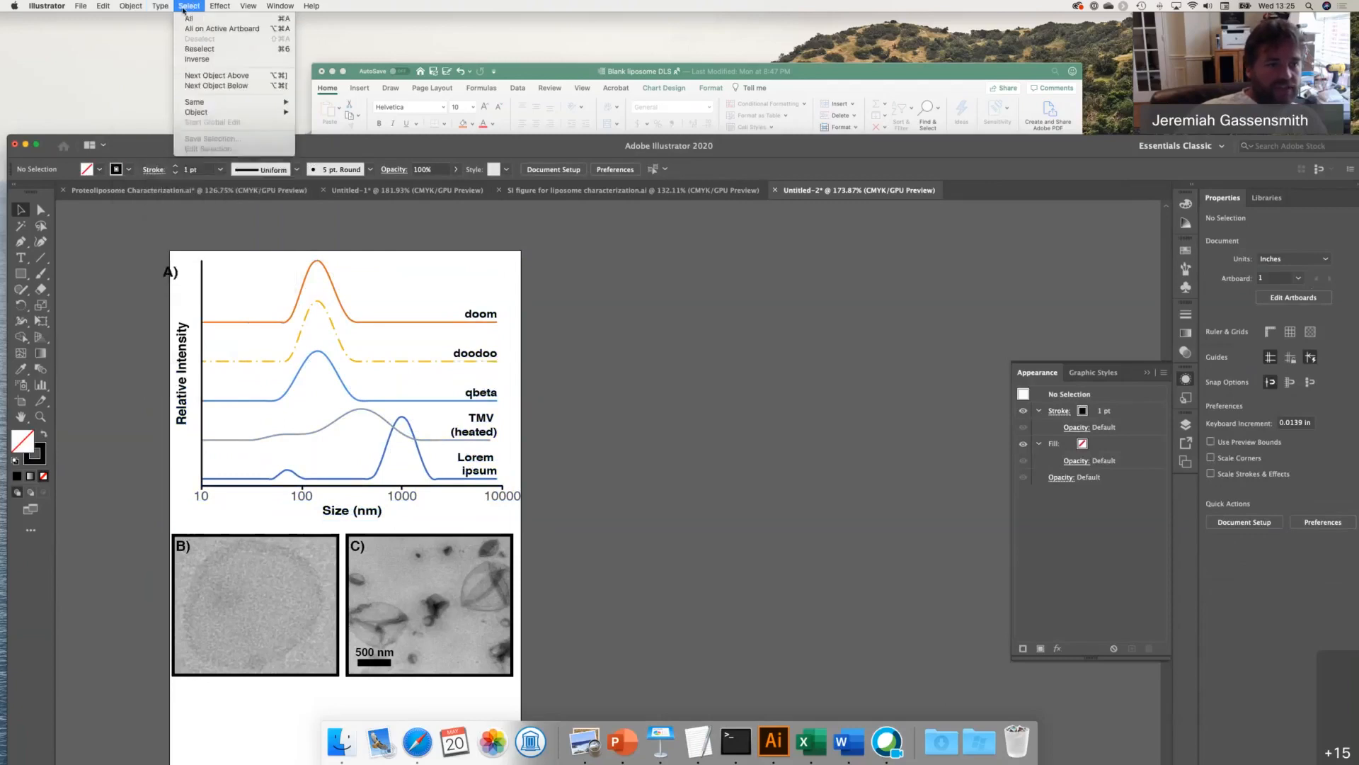
mouse_move(220, 107)
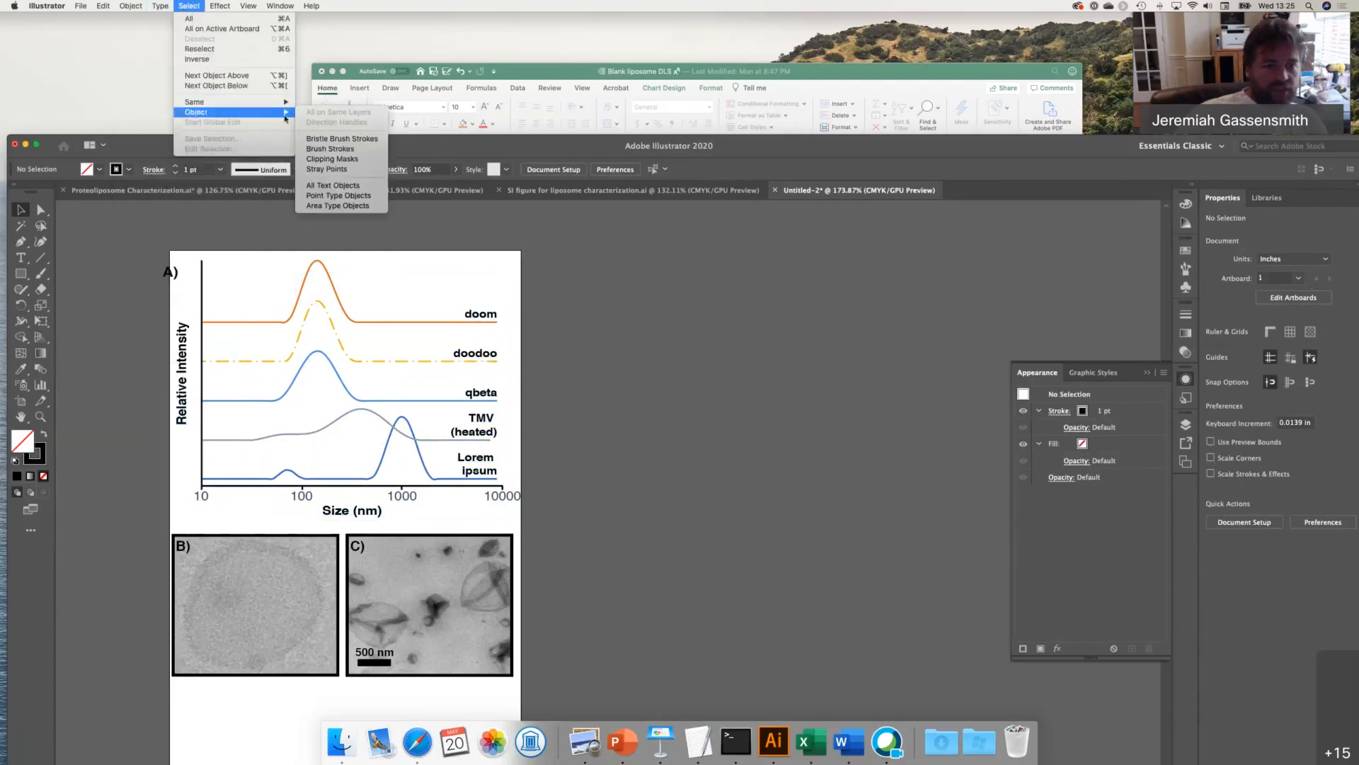
click(350, 185)
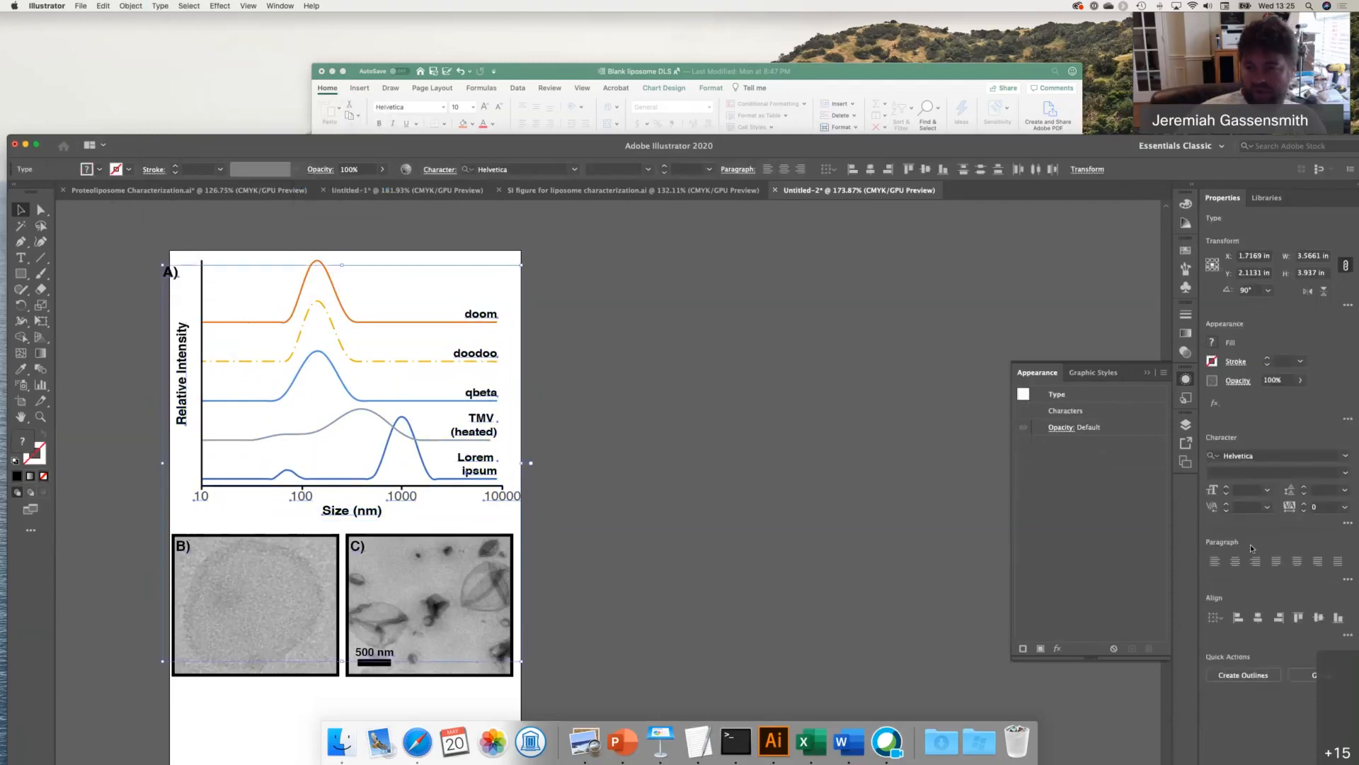
click(1348, 523)
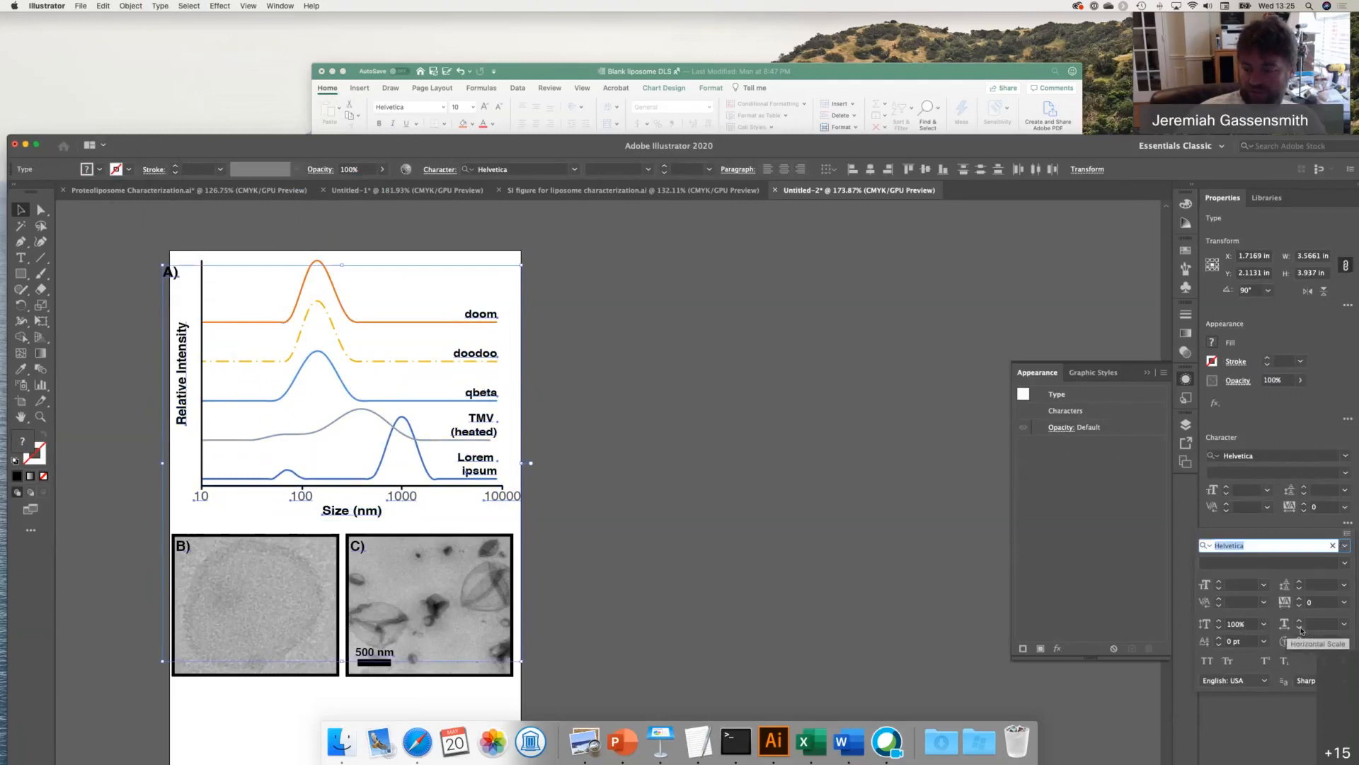
click(1326, 526)
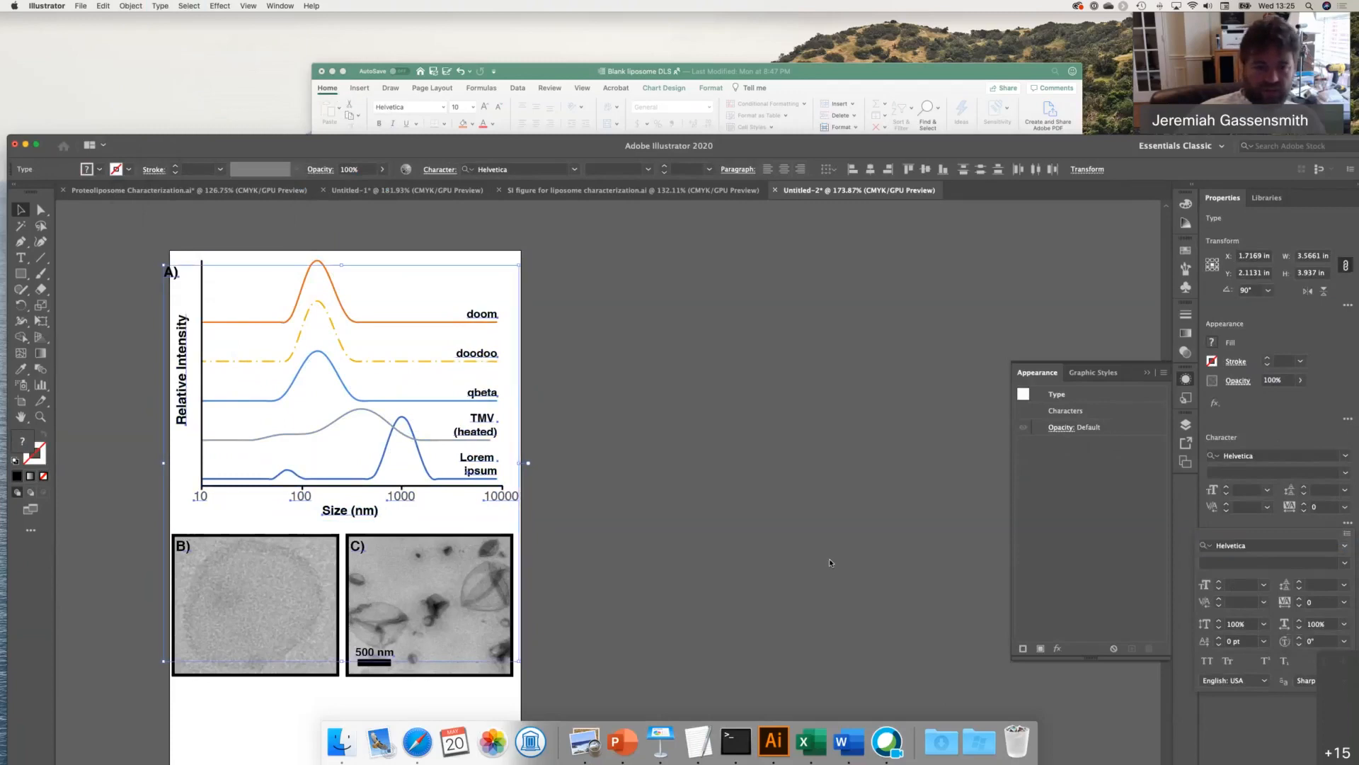
click(575, 551)
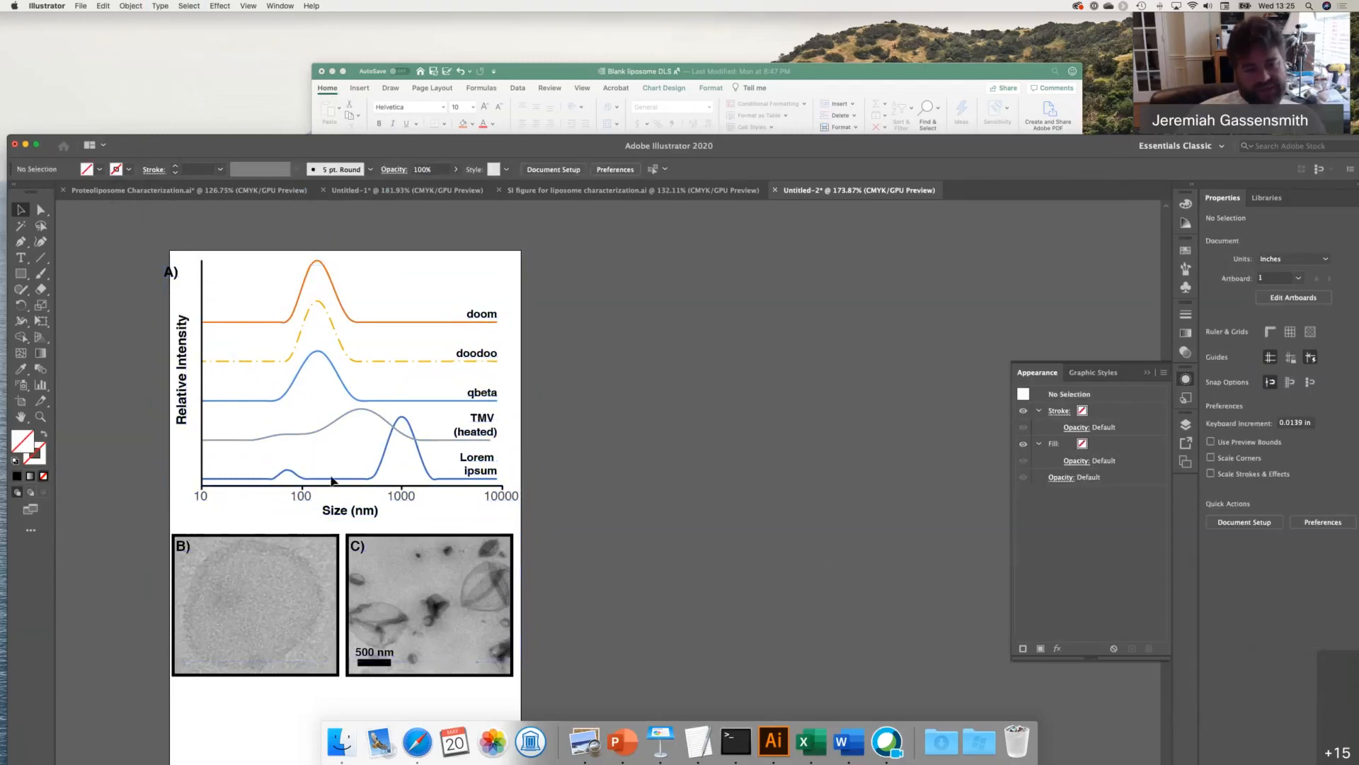
- Move the A) panel label inward so it sits fully on the artboard beside the vertical axis
click(170, 272)
drag(178, 265, 177, 277)
key(super+z)
click(137, 324)
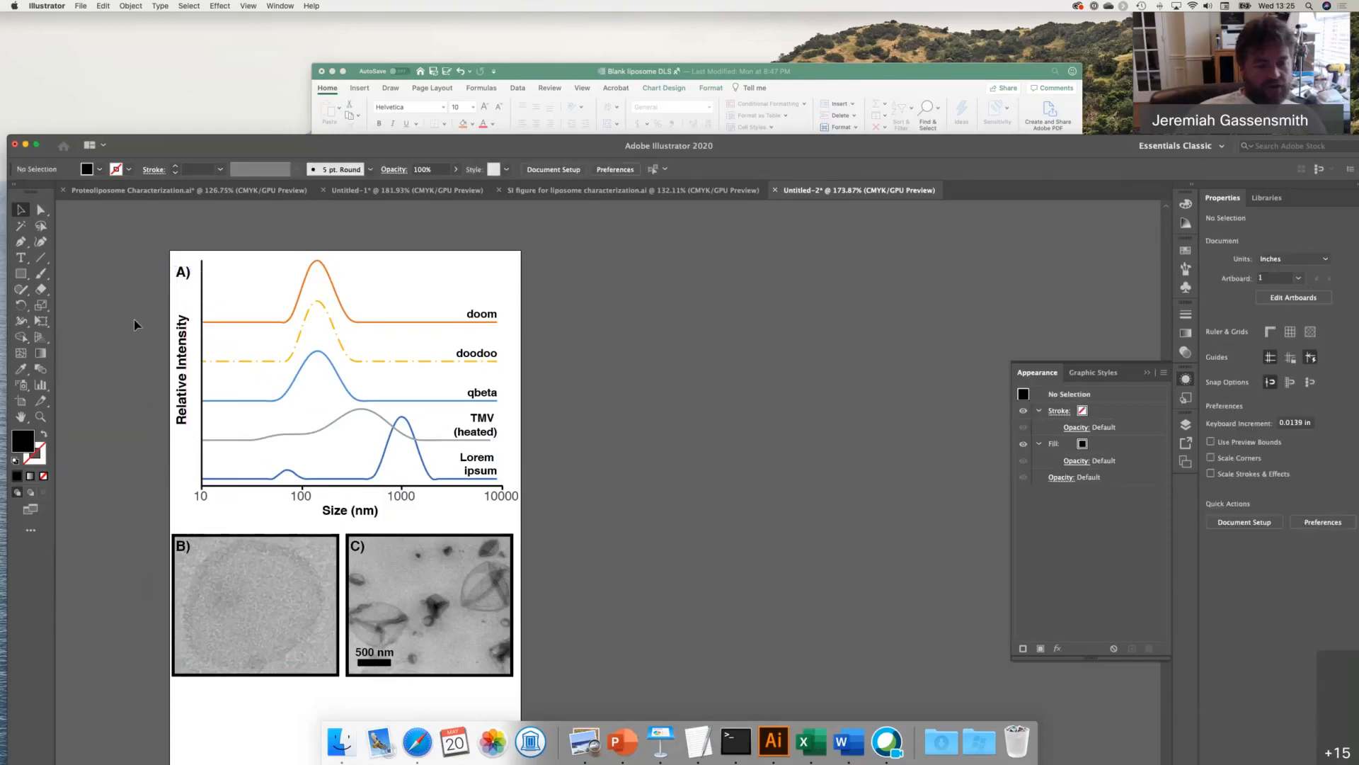
- Recolor the doom curve's stroke to yellow by reducing its magenta to 0%
scroll(136, 324, down, 3)
scroll(137, 325, left, 5)
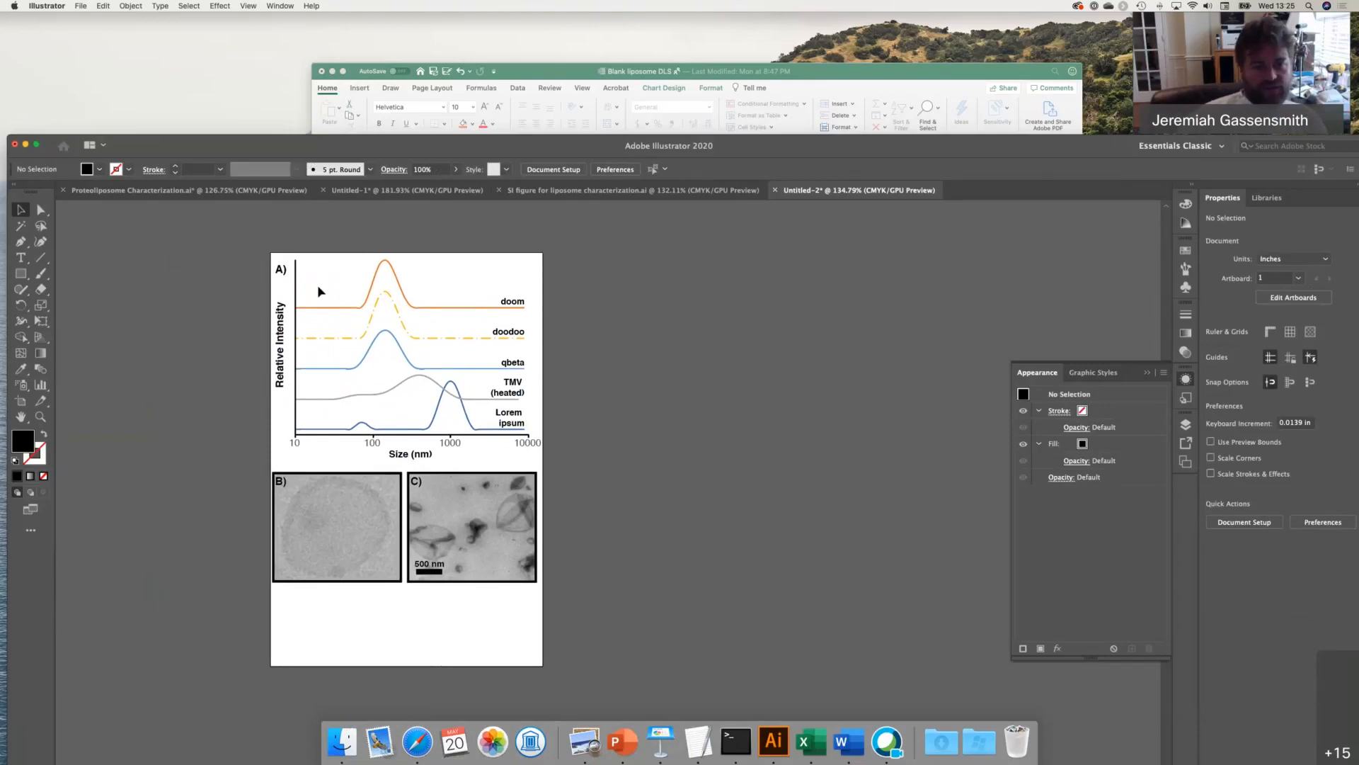
click(341, 308)
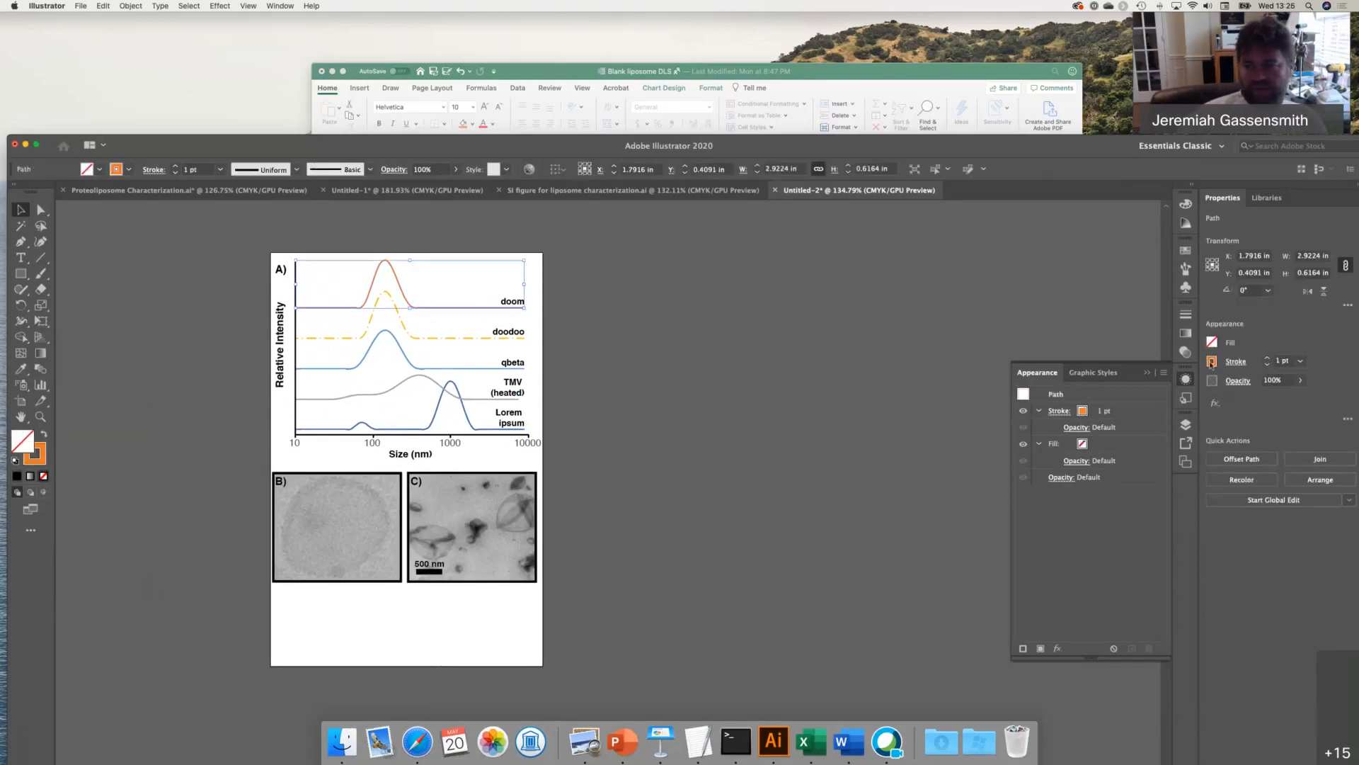
shift+click(1082, 411)
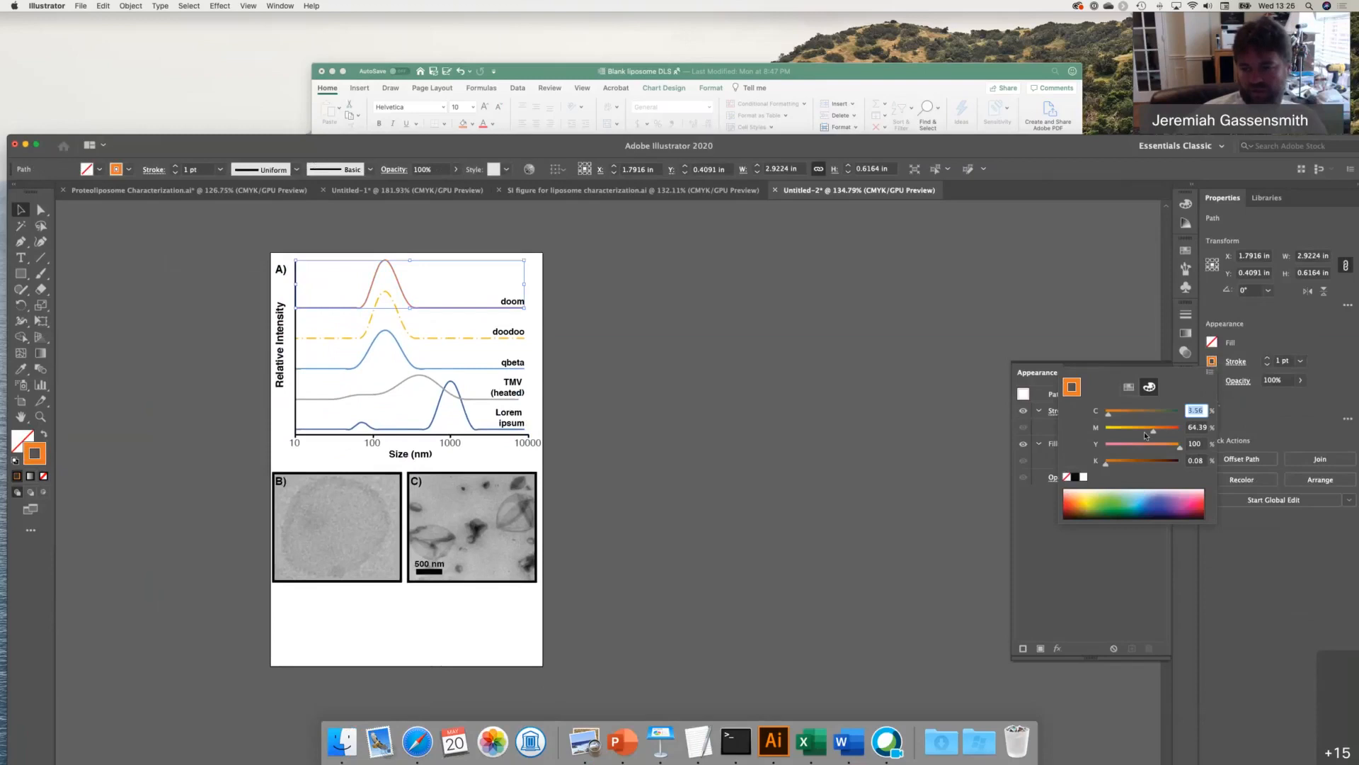
drag(1152, 432, 1104, 435)
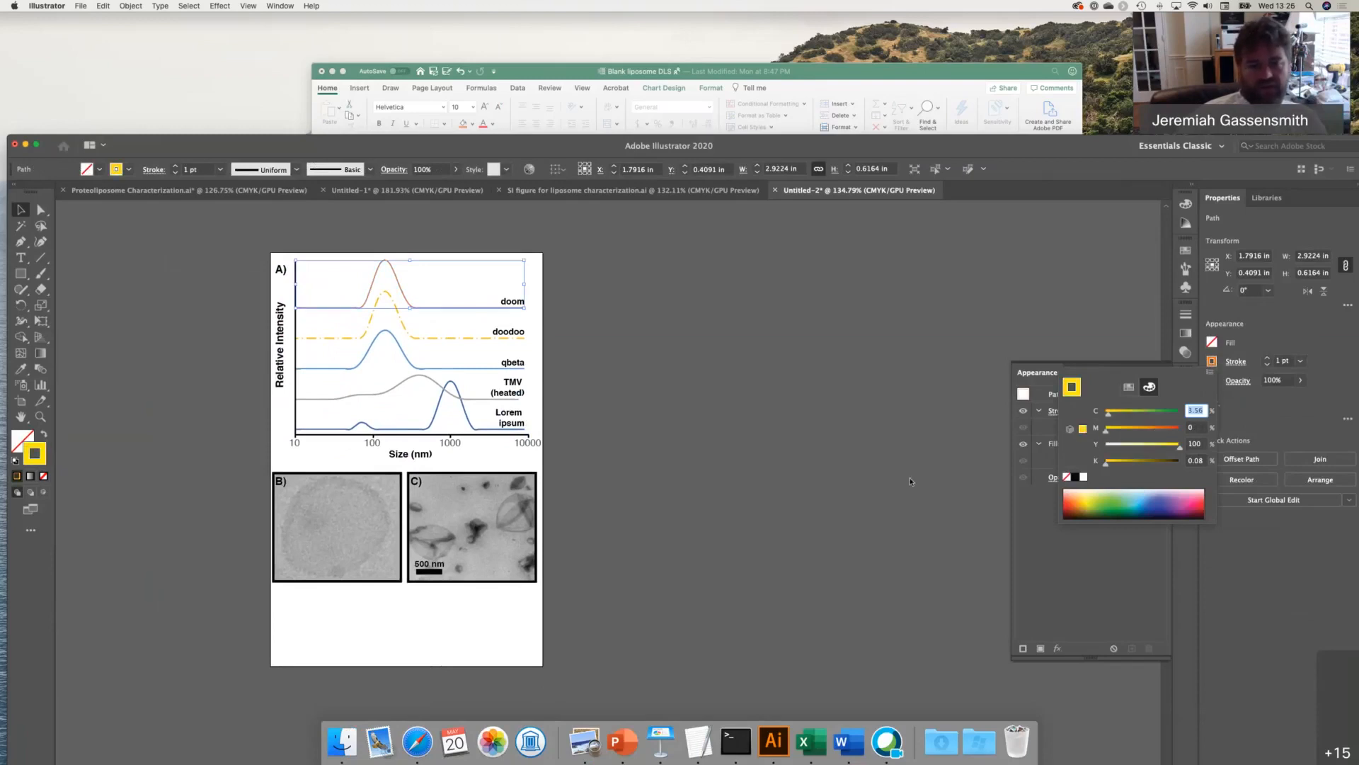
click(754, 518)
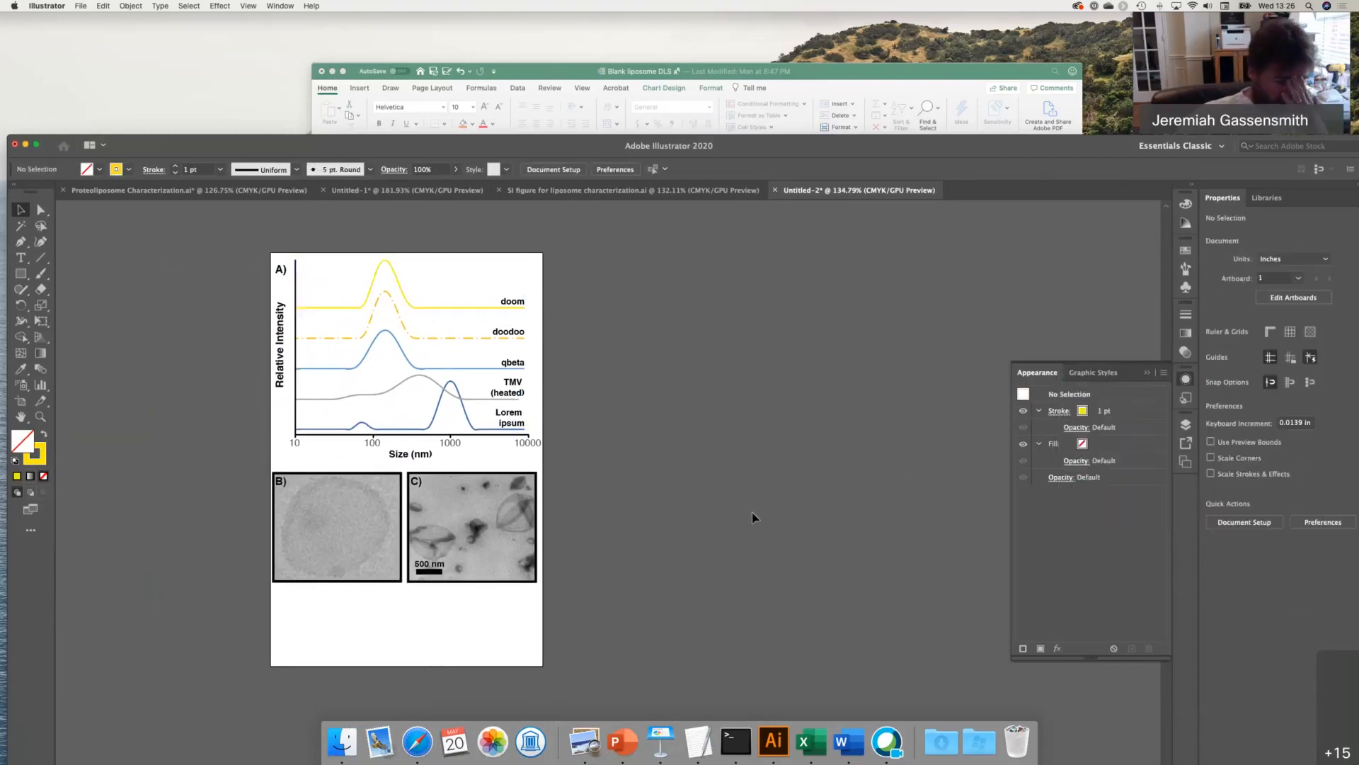
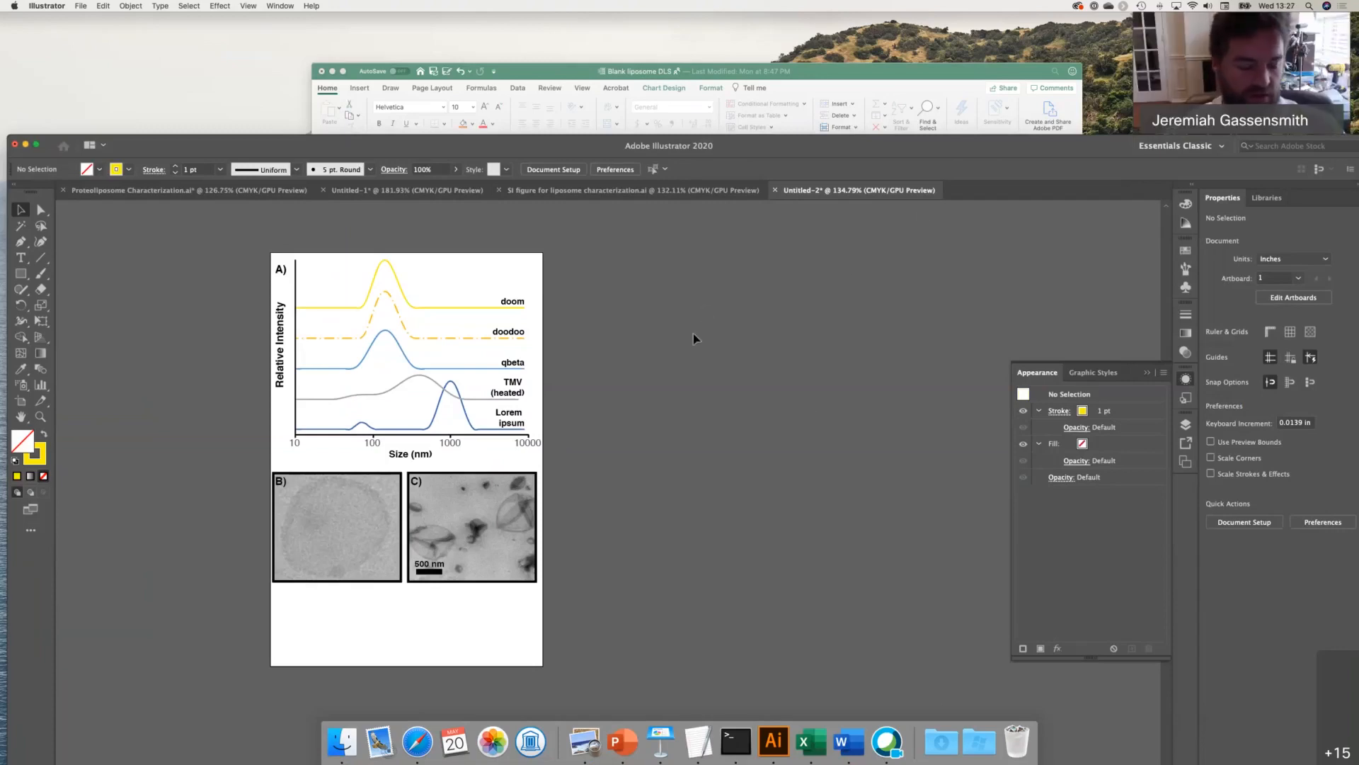
- Launch ChemDraw 19.1 and move its blank document window beside the figure
key(super+space)
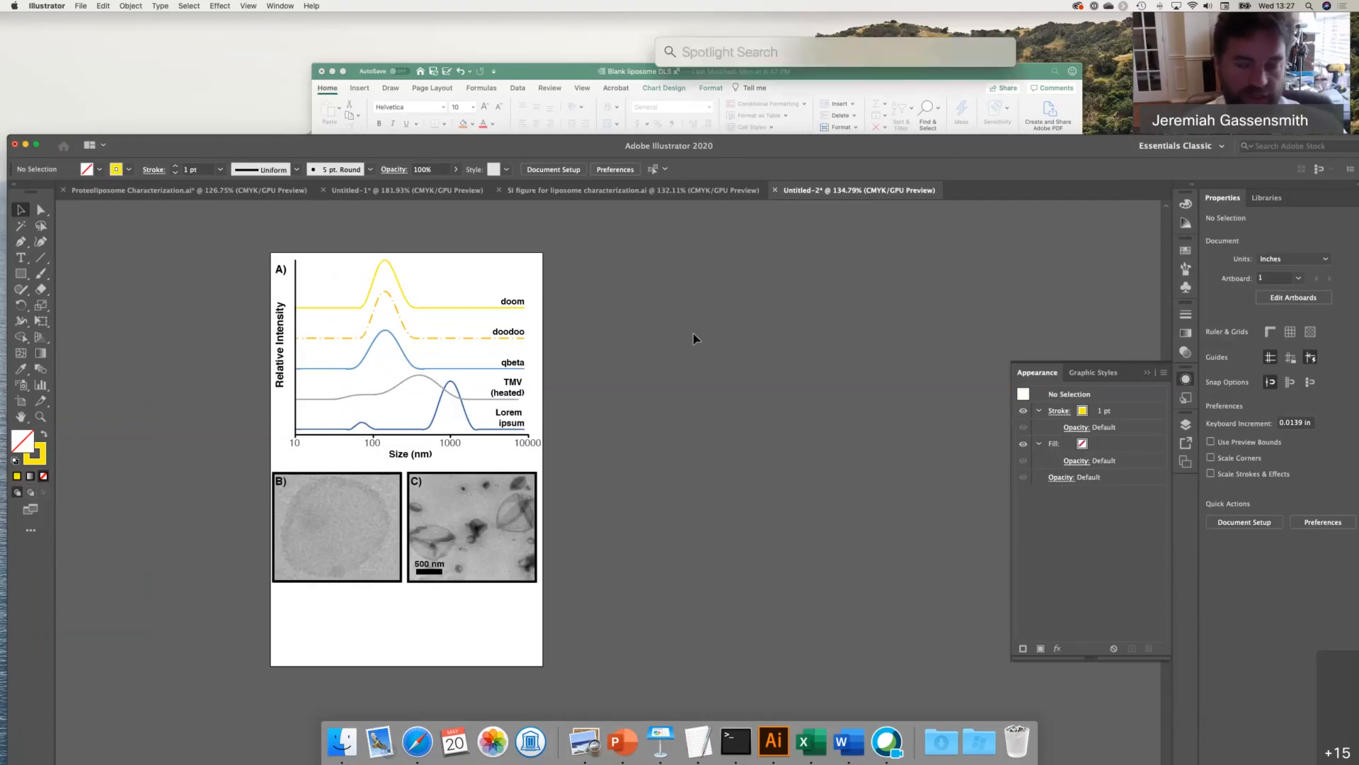
text(chemist)
key(BackSpace)
key(BackSpace)
key(BackSpace)
key(BackSpace)
key(BackSpace)
key(BackSpace)
text(hem)
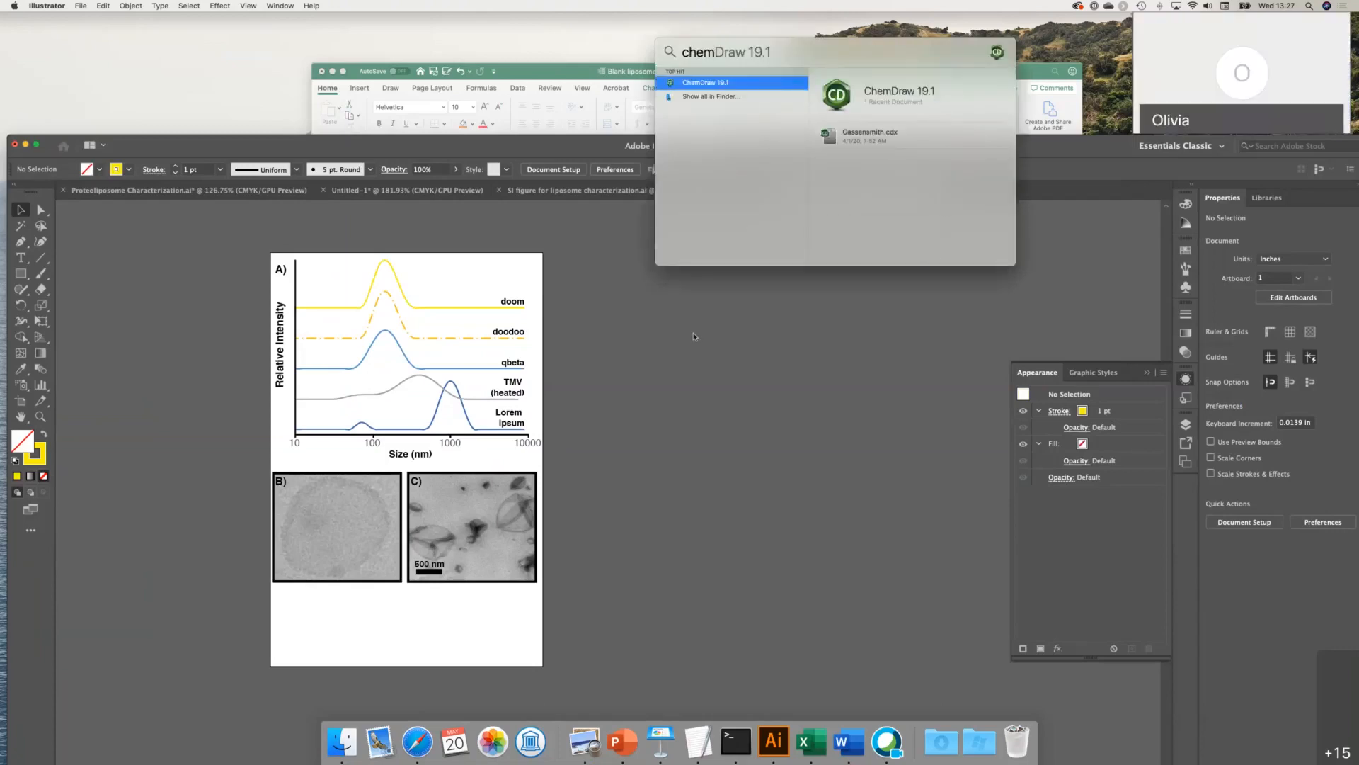
key(Return)
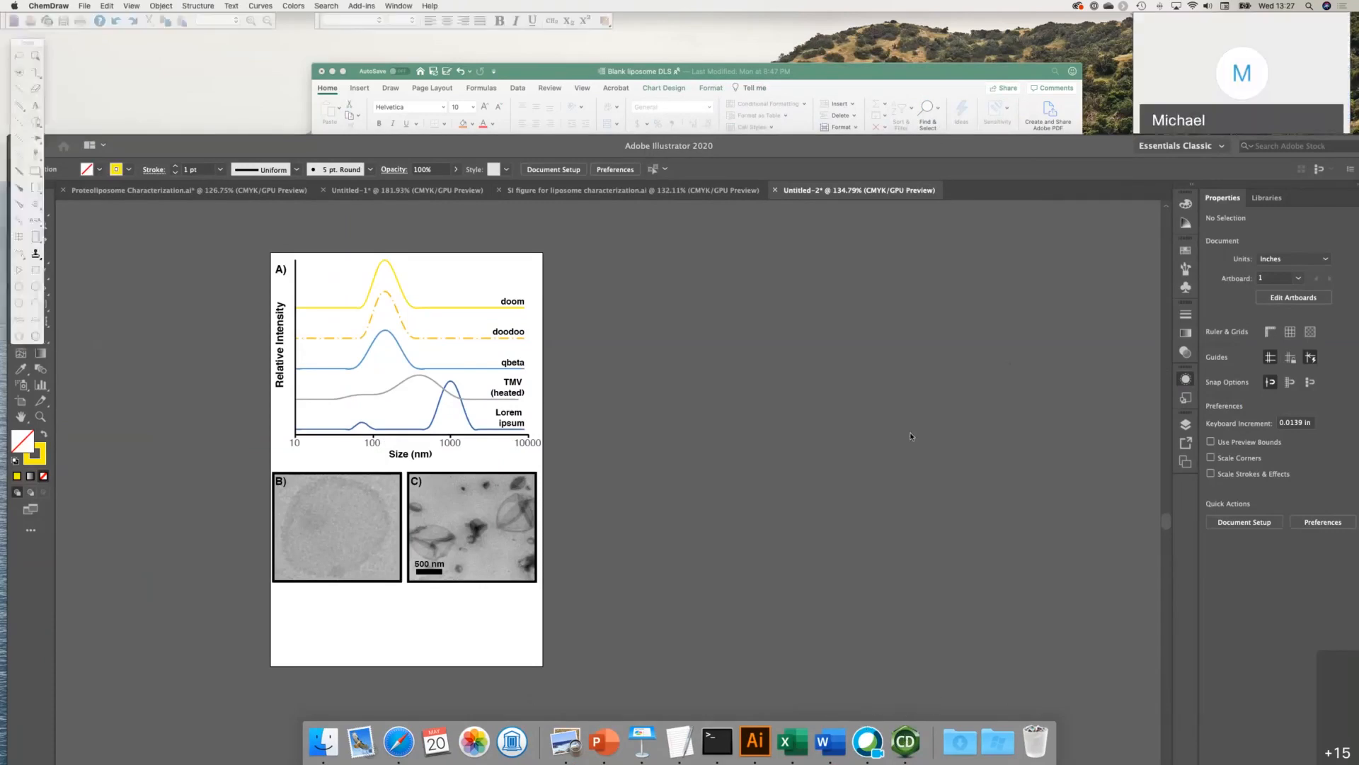
drag(107, 46, 727, 252)
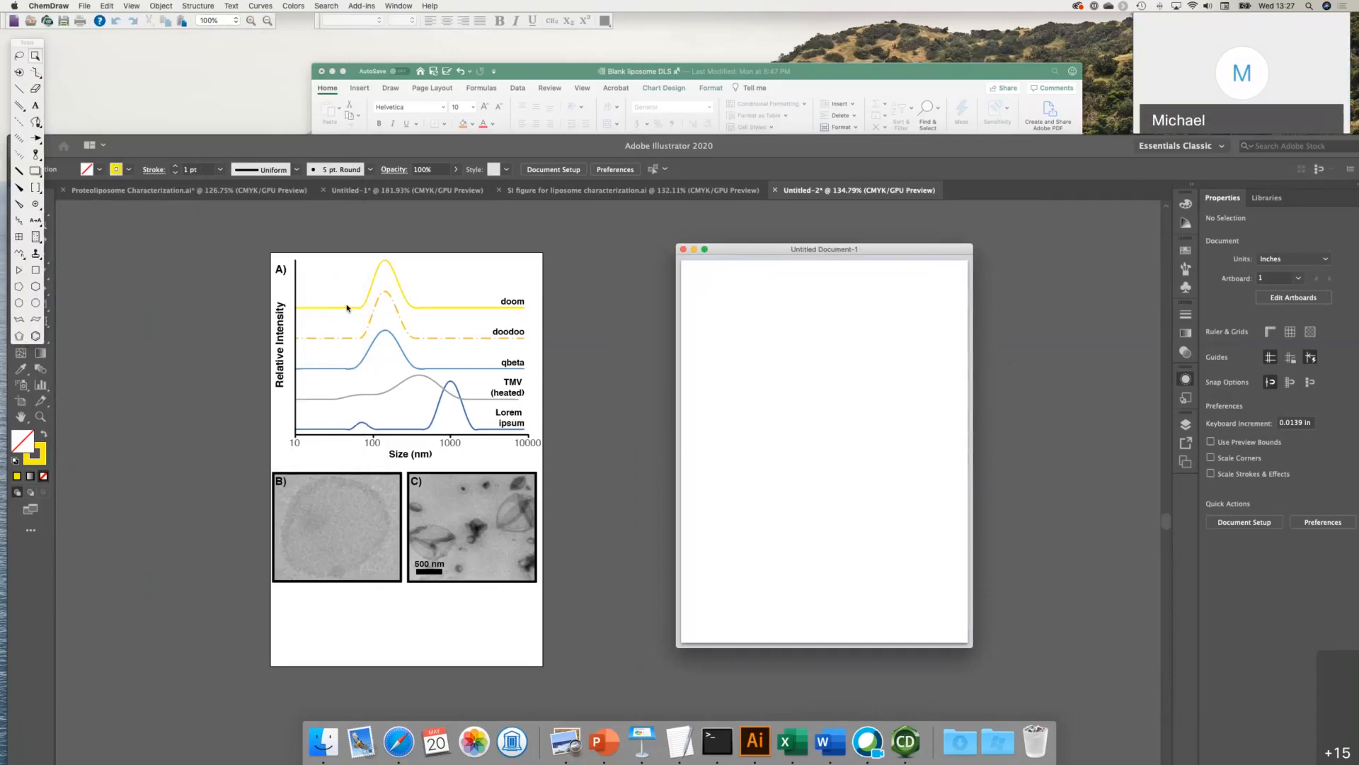
- Return to Illustrator and fill the Lorem ipsum curve with pinkish red, magenta 96.86% and yellow 40.39%
click(664, 405)
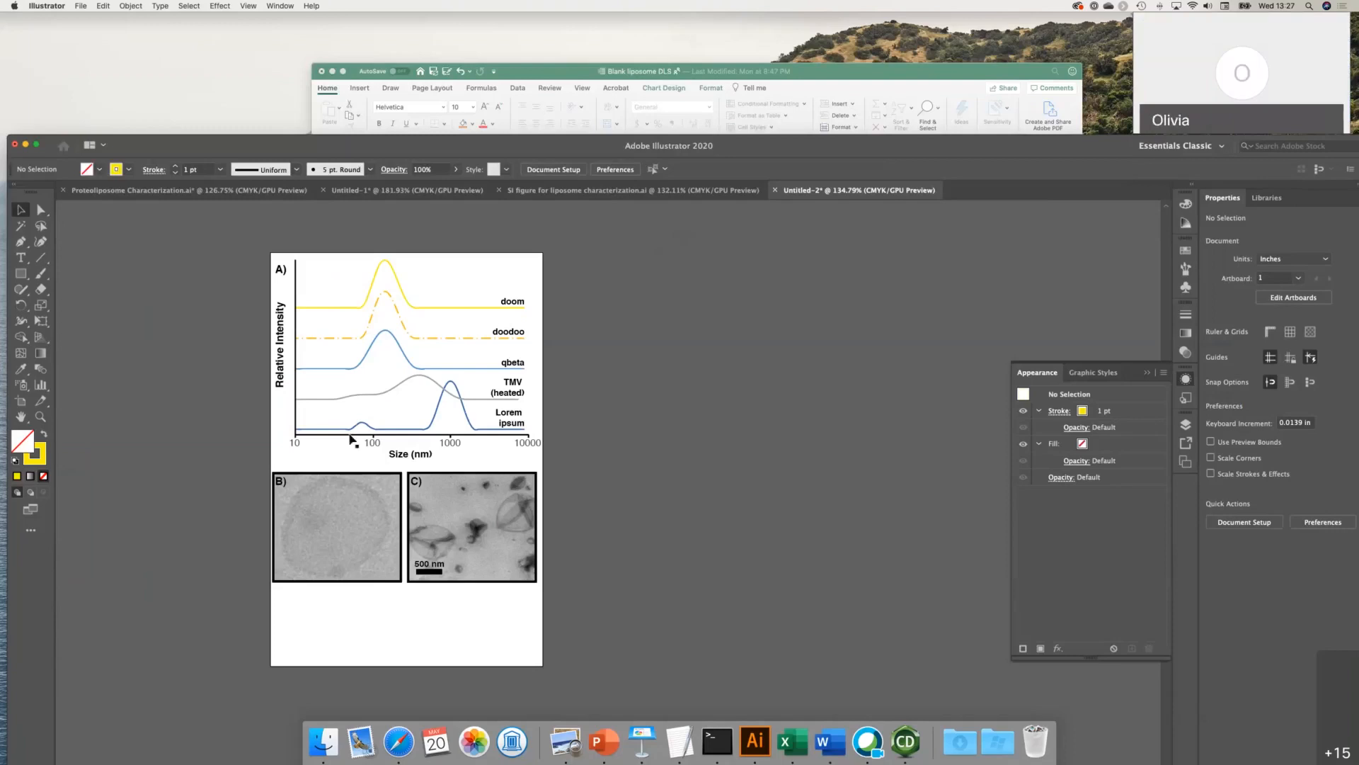
click(435, 420)
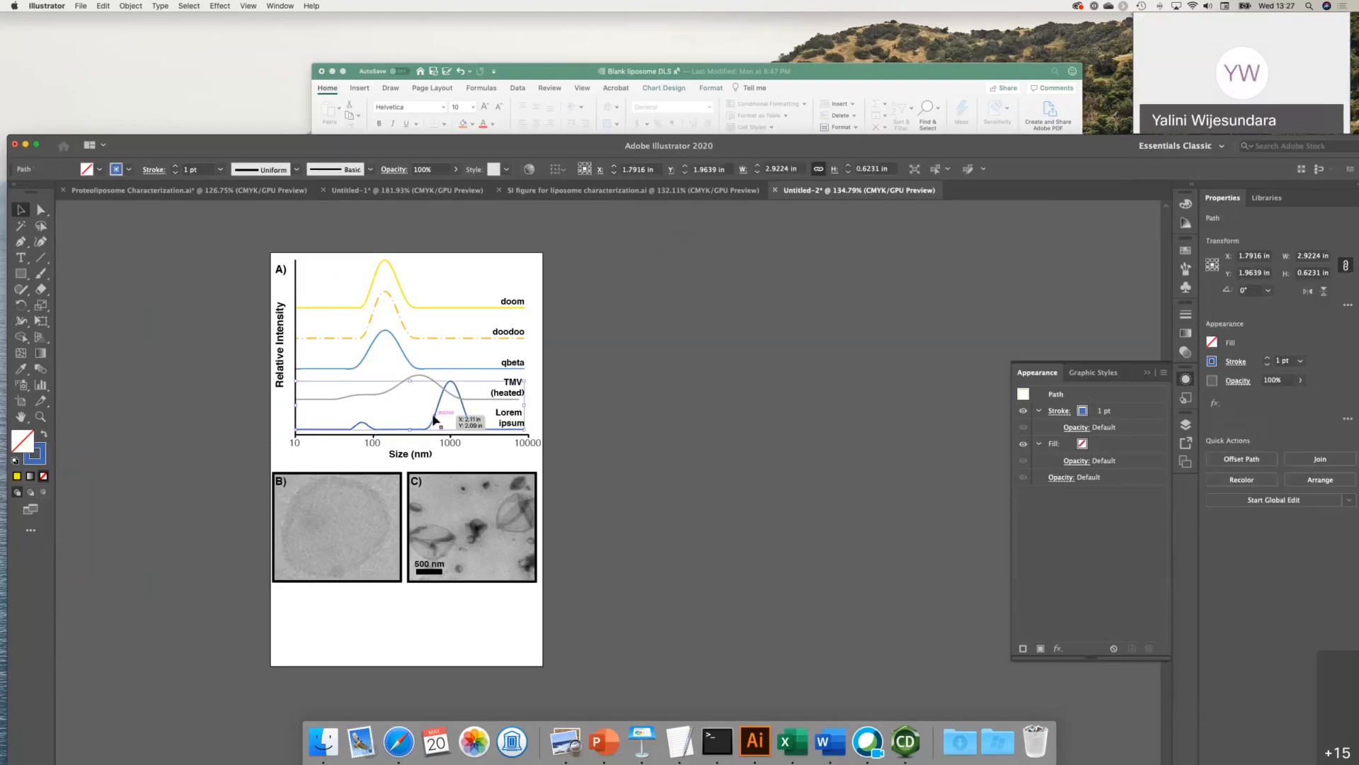
click(1212, 342)
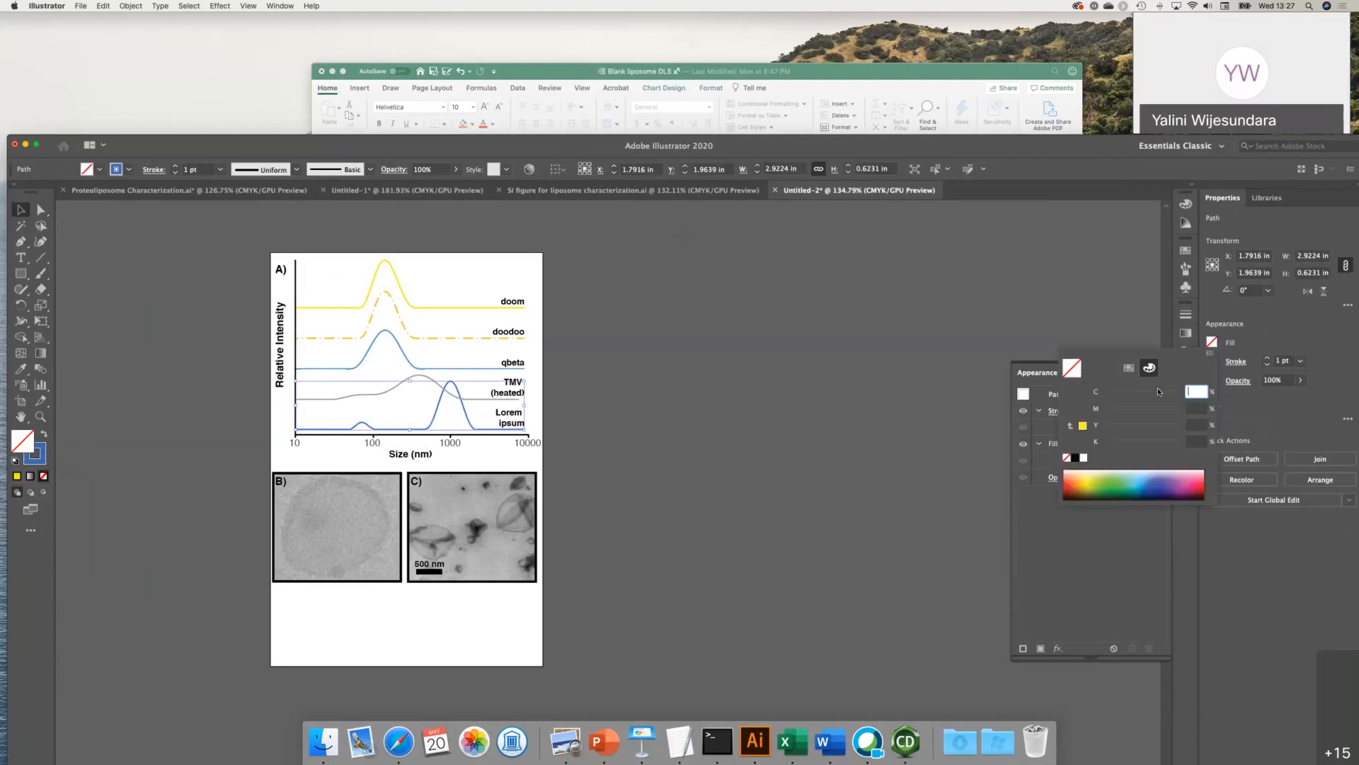
click(1165, 480)
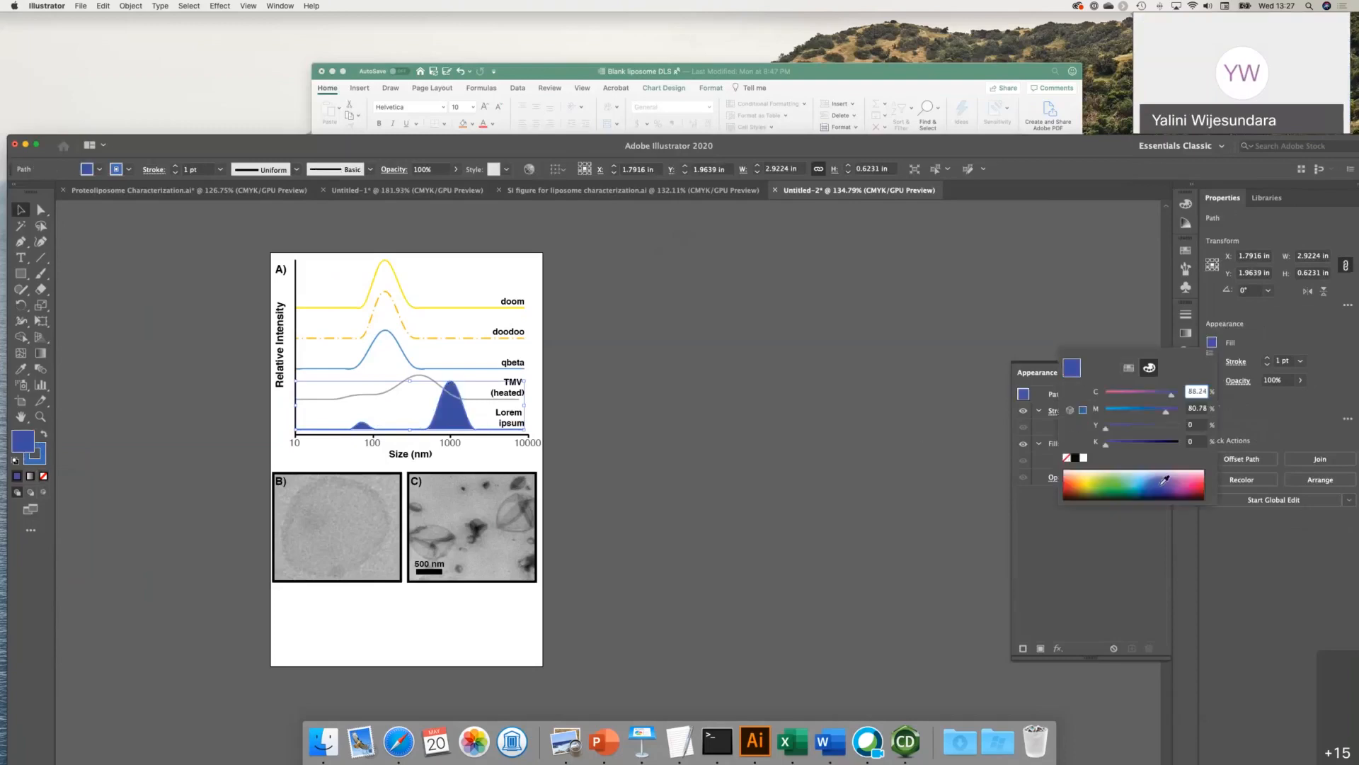
click(1201, 478)
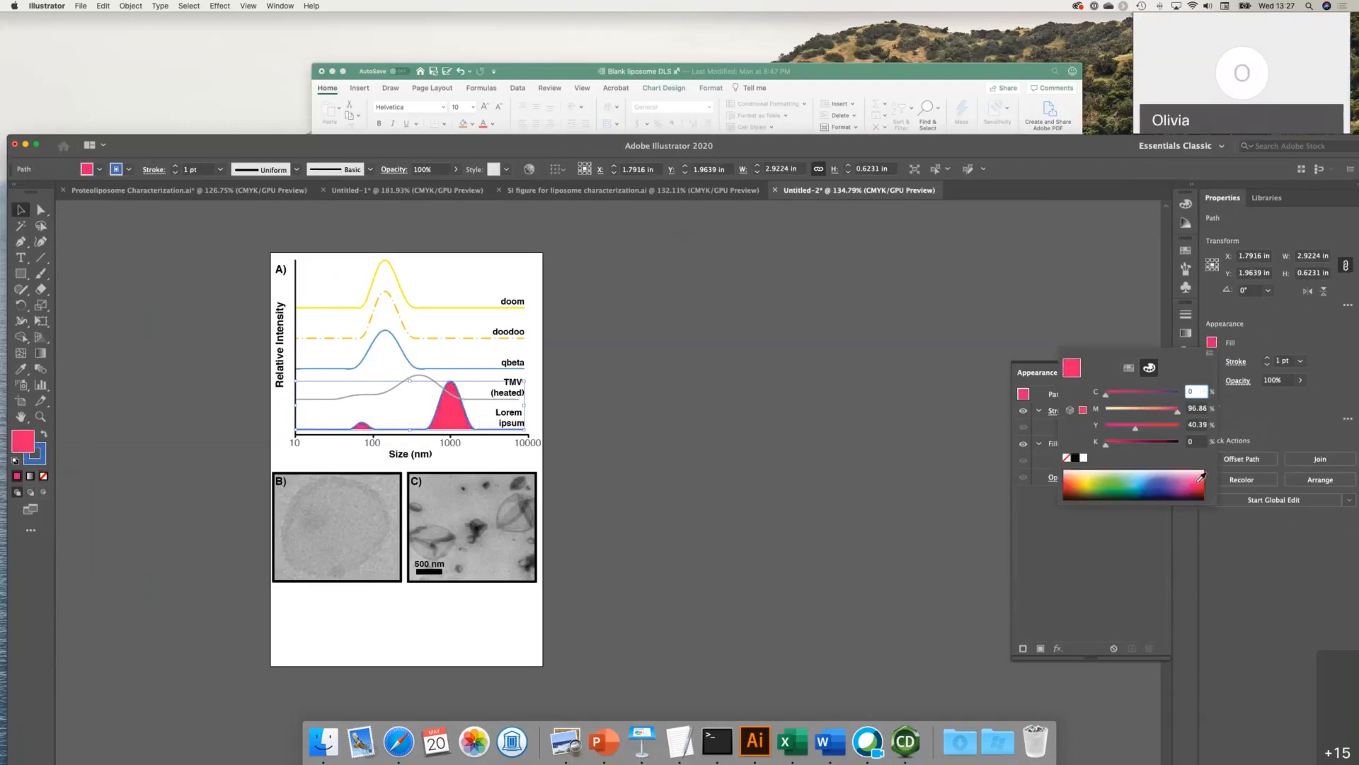
click(924, 477)
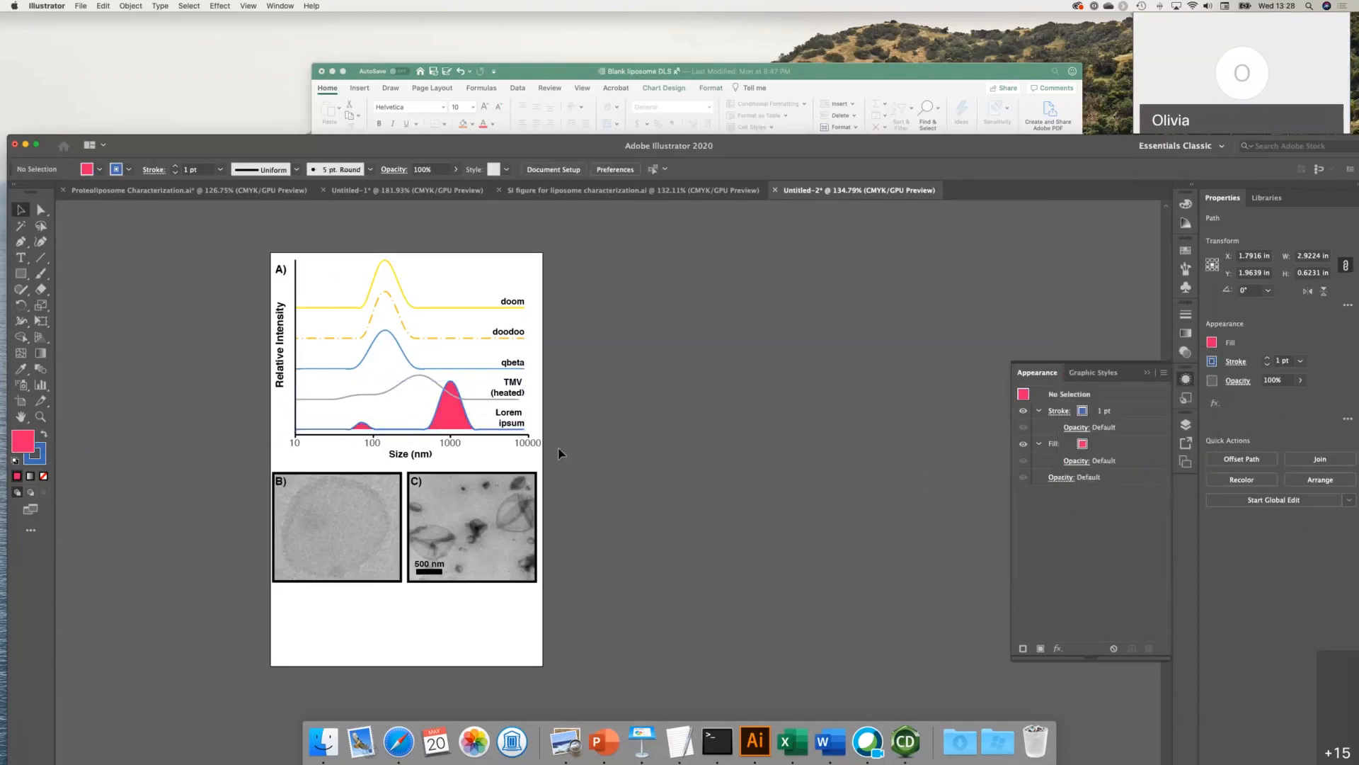
- Fill the area under the qbeta curve with green
click(406, 356)
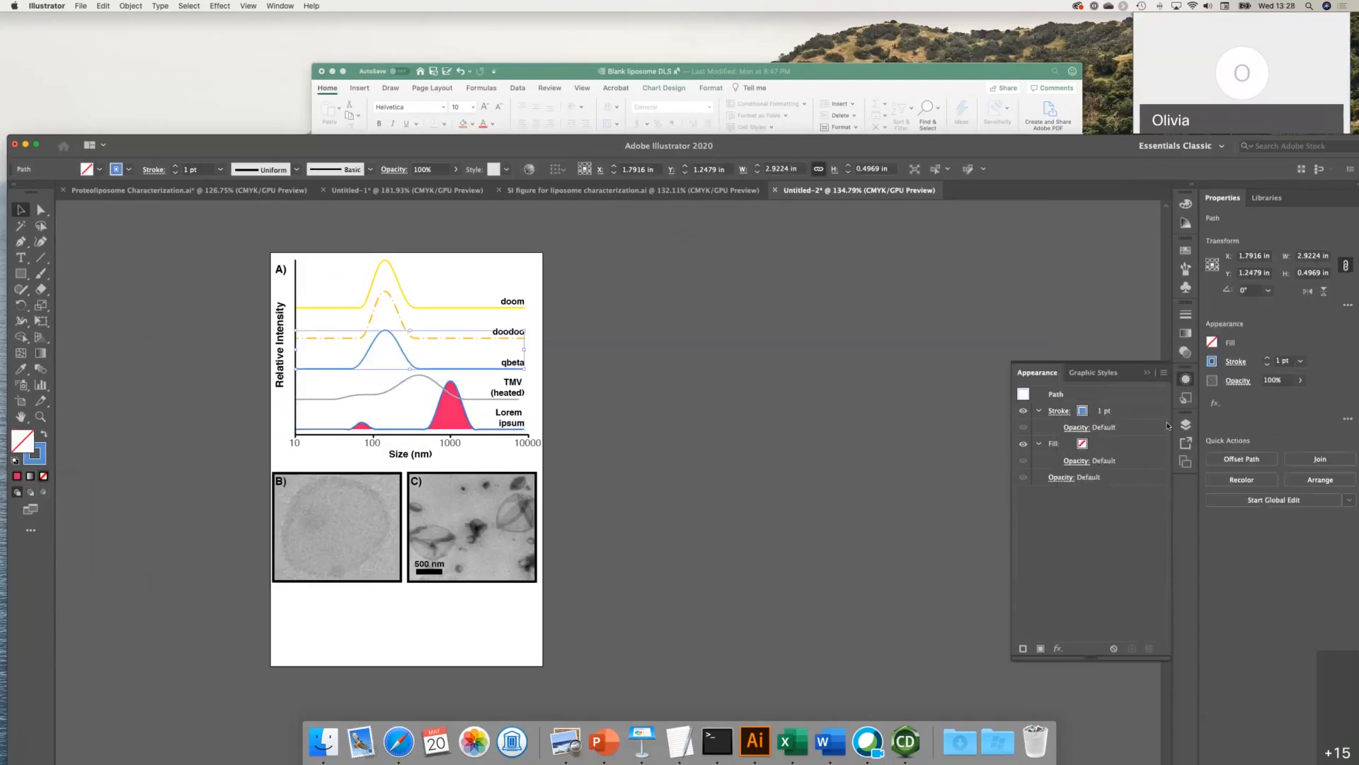
click(1214, 340)
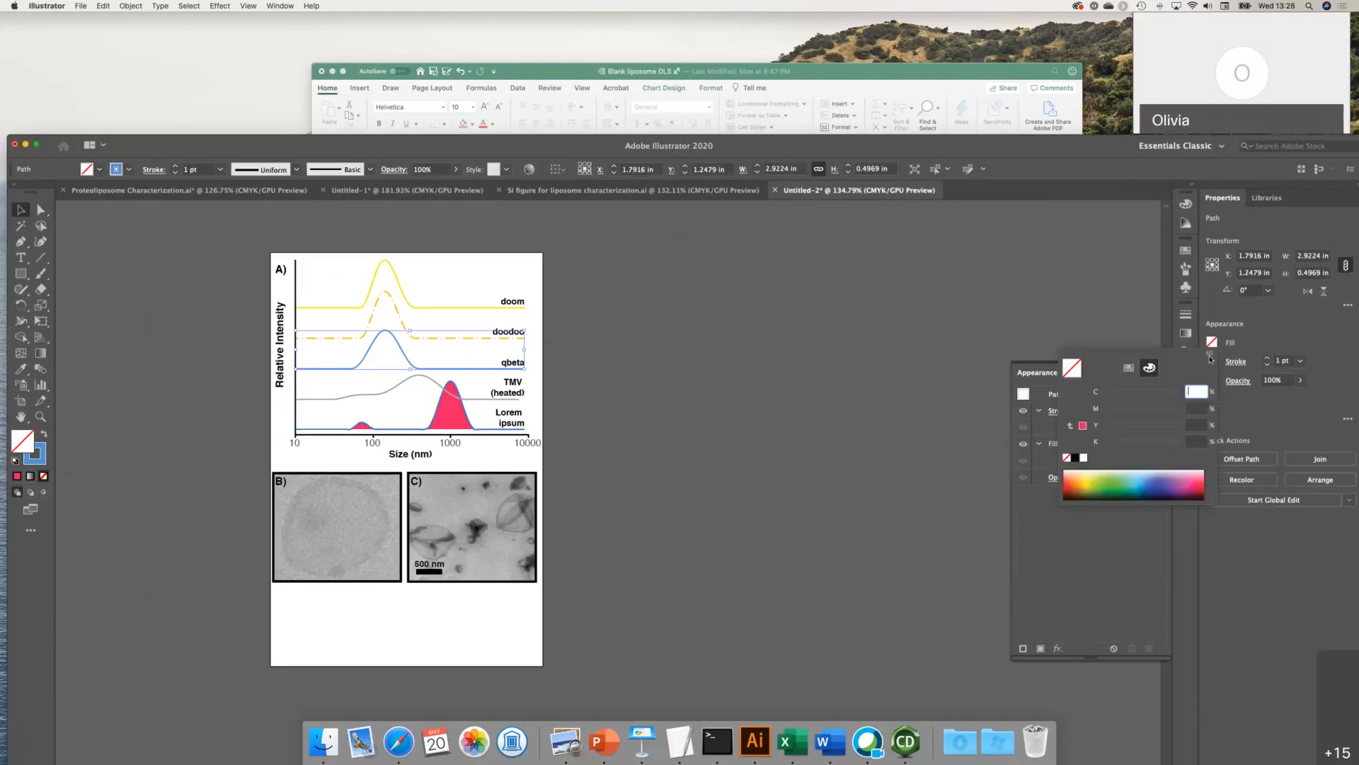
click(1107, 485)
click(432, 388)
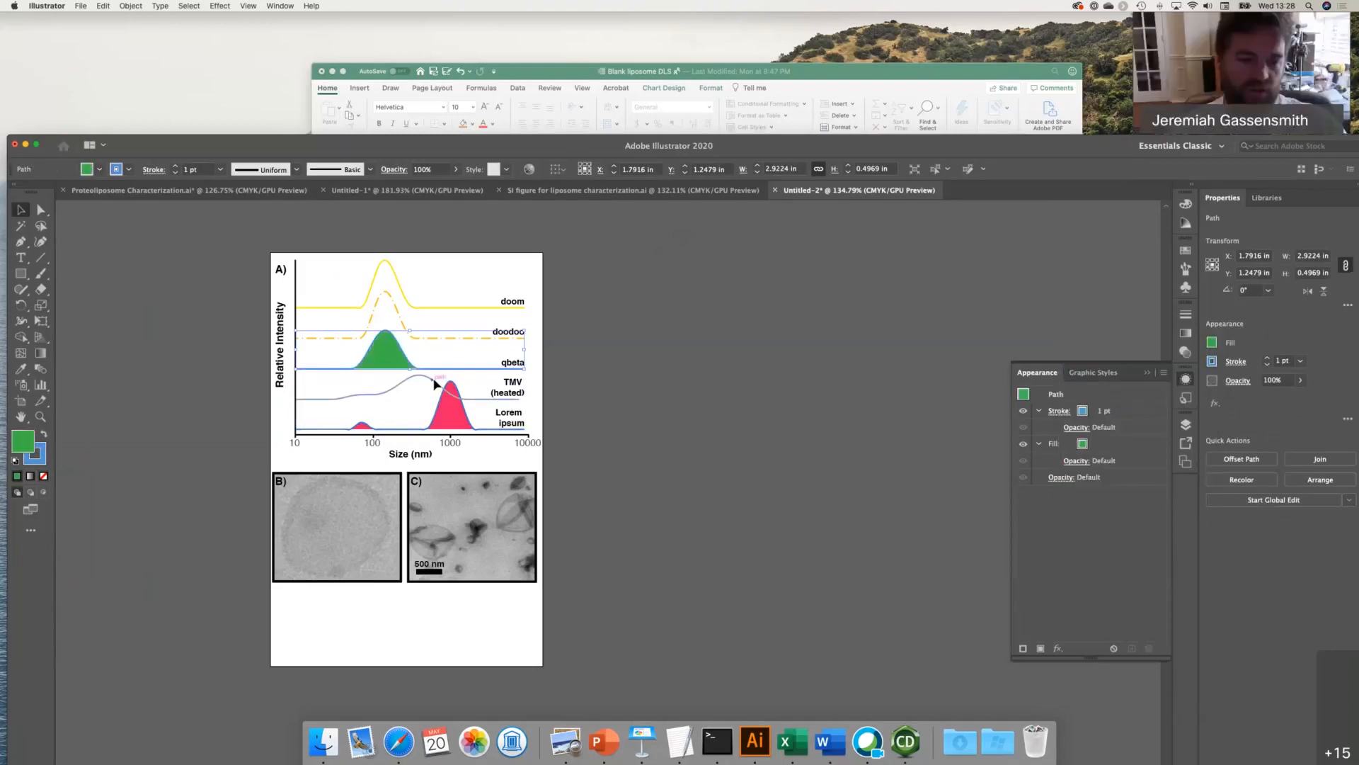
- Fill the TMV (heated) curve with dark blue, cyan 99.22%, magenta 100%, yellow 8.24% and black 8.63%, and inspect the overlapping fills
click(434, 381)
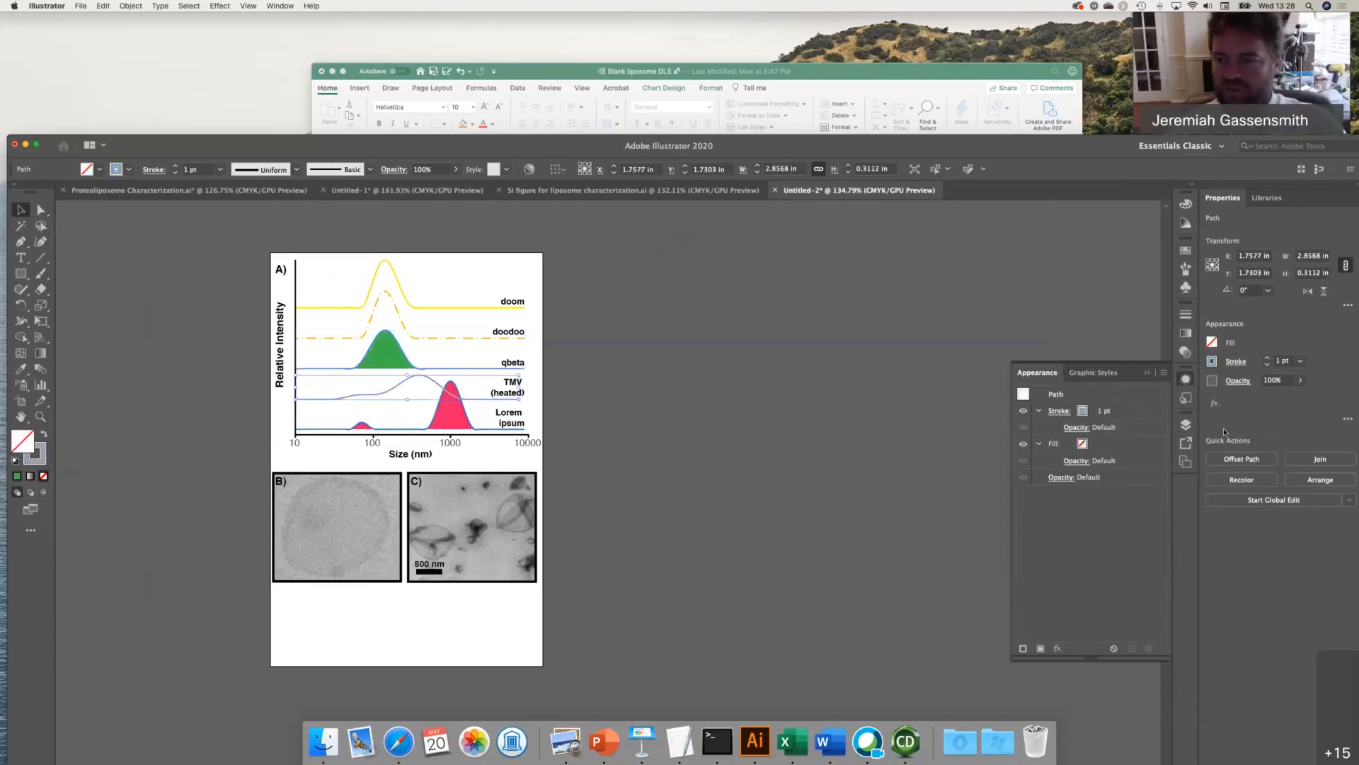
click(1213, 342)
click(1168, 486)
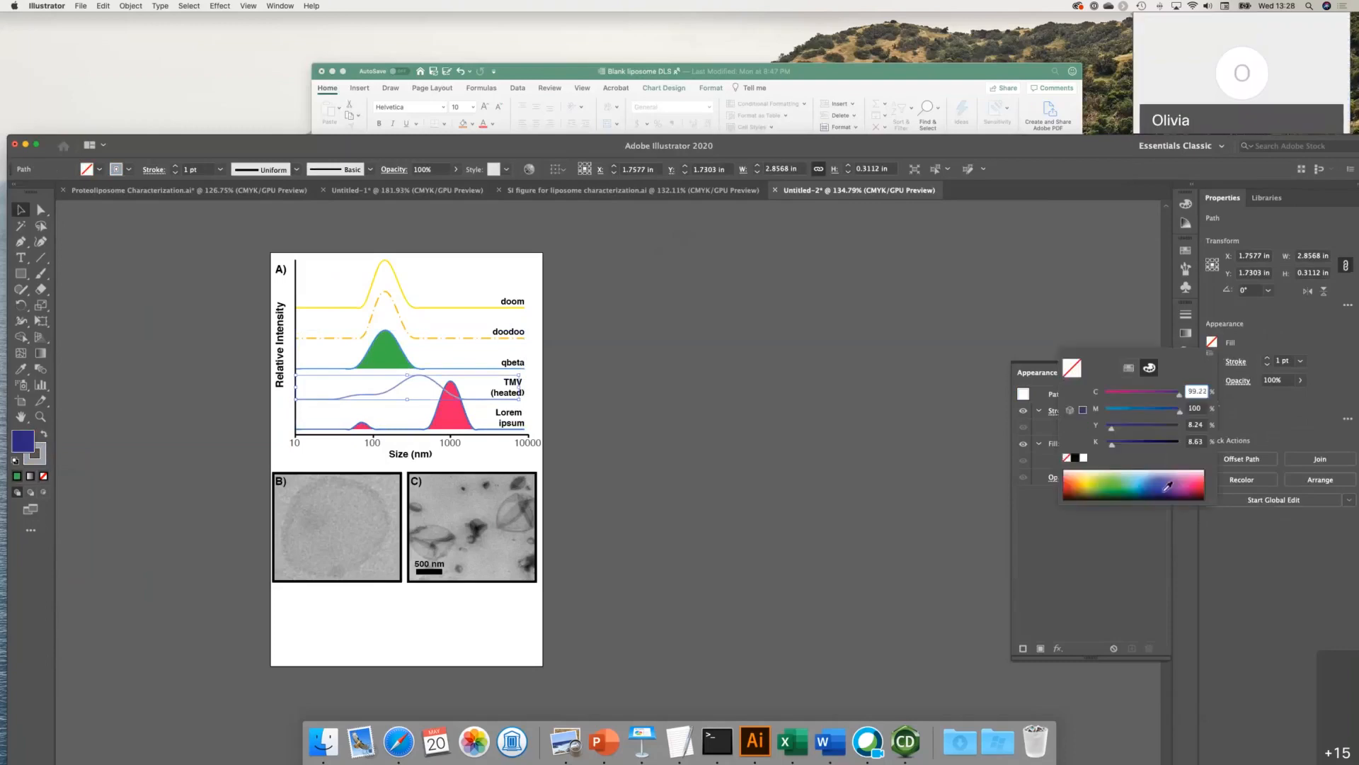
click(733, 494)
scroll(365, 384, up, 3)
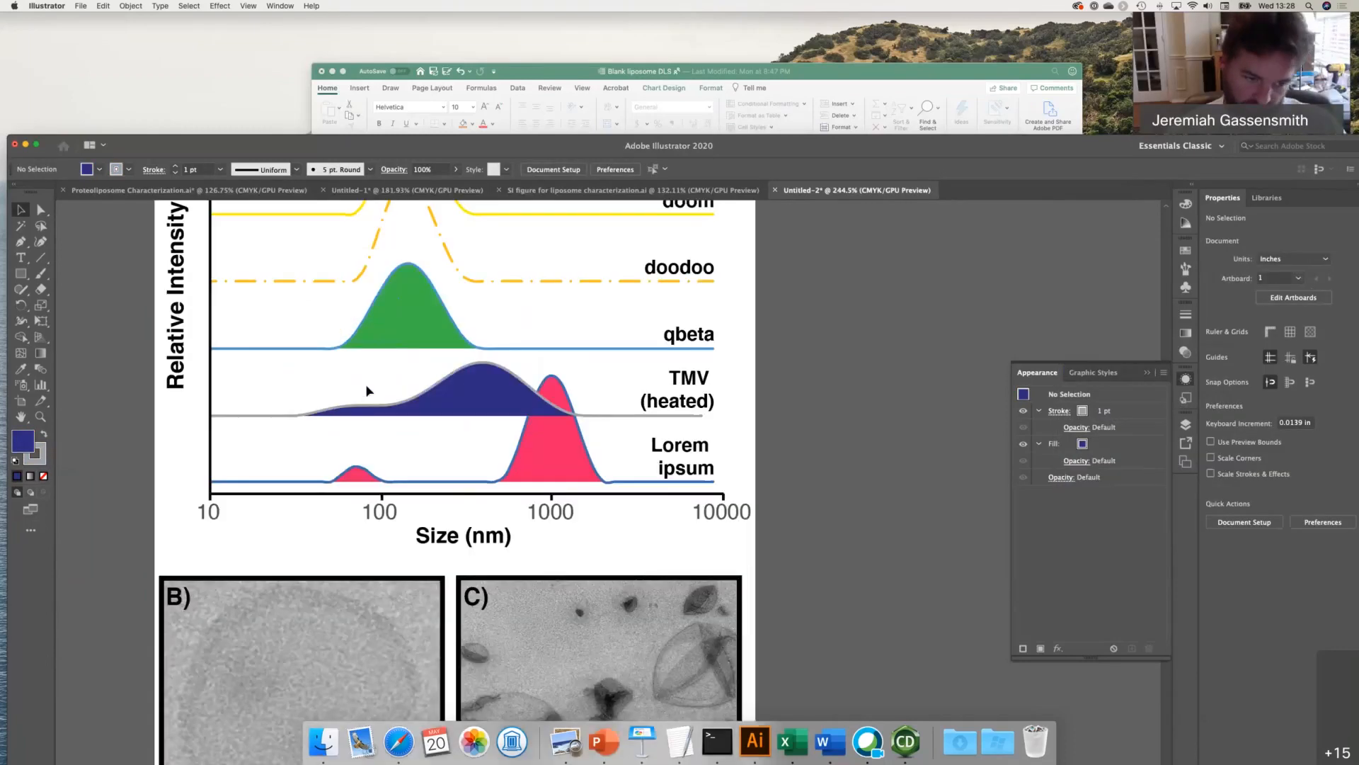
scroll(365, 384, up, 2)
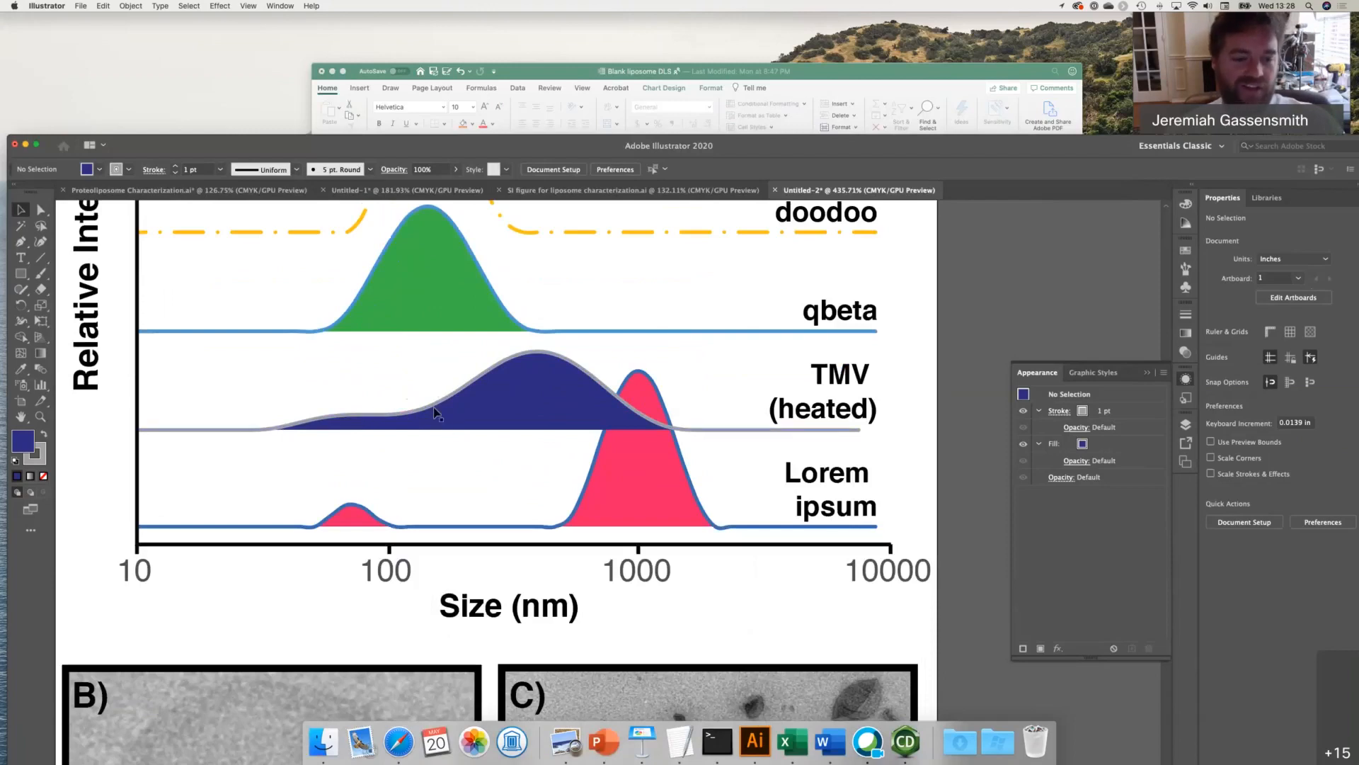
scroll(392, 482, down, 5)
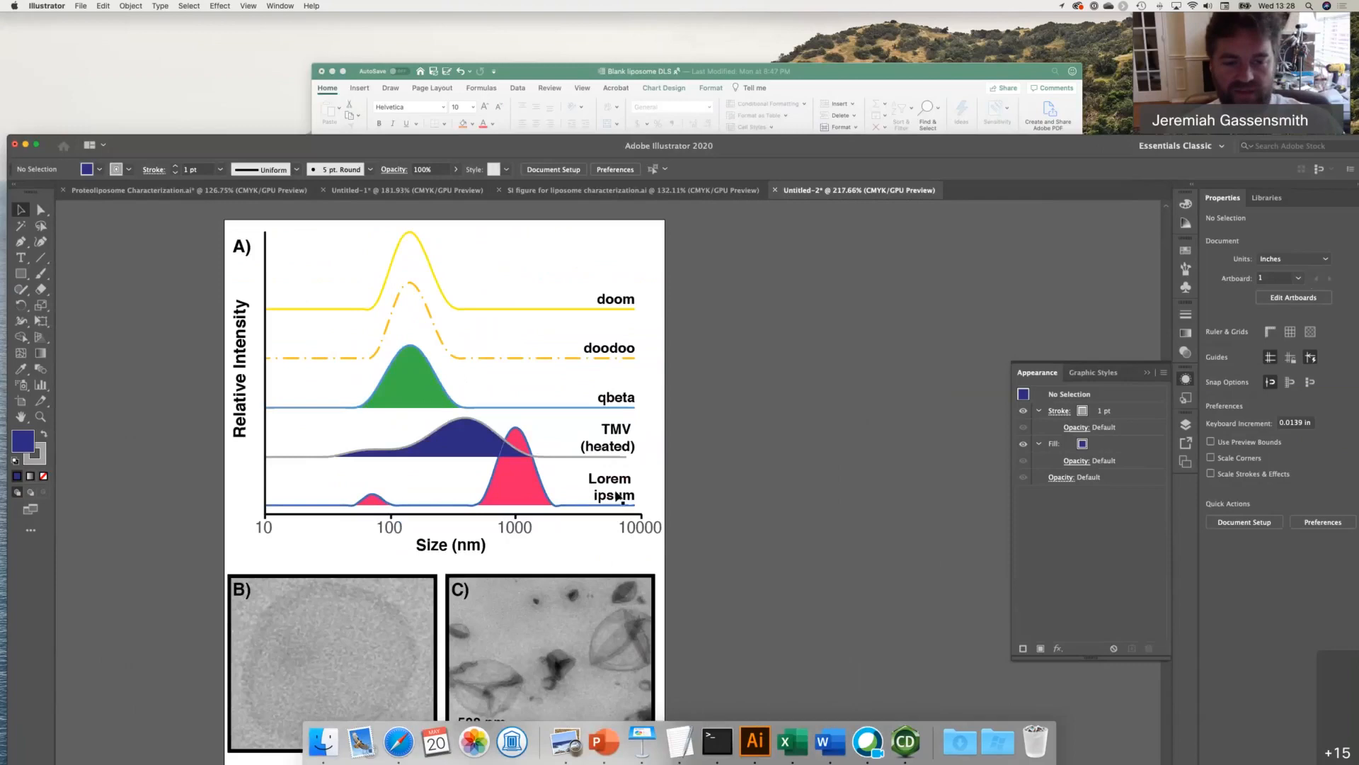
- Fill the doodoo curve with dark blue, cyan 98.62%, magenta 100%, yellow 12.94% and black 13.33%
scroll(719, 482, down, 1)
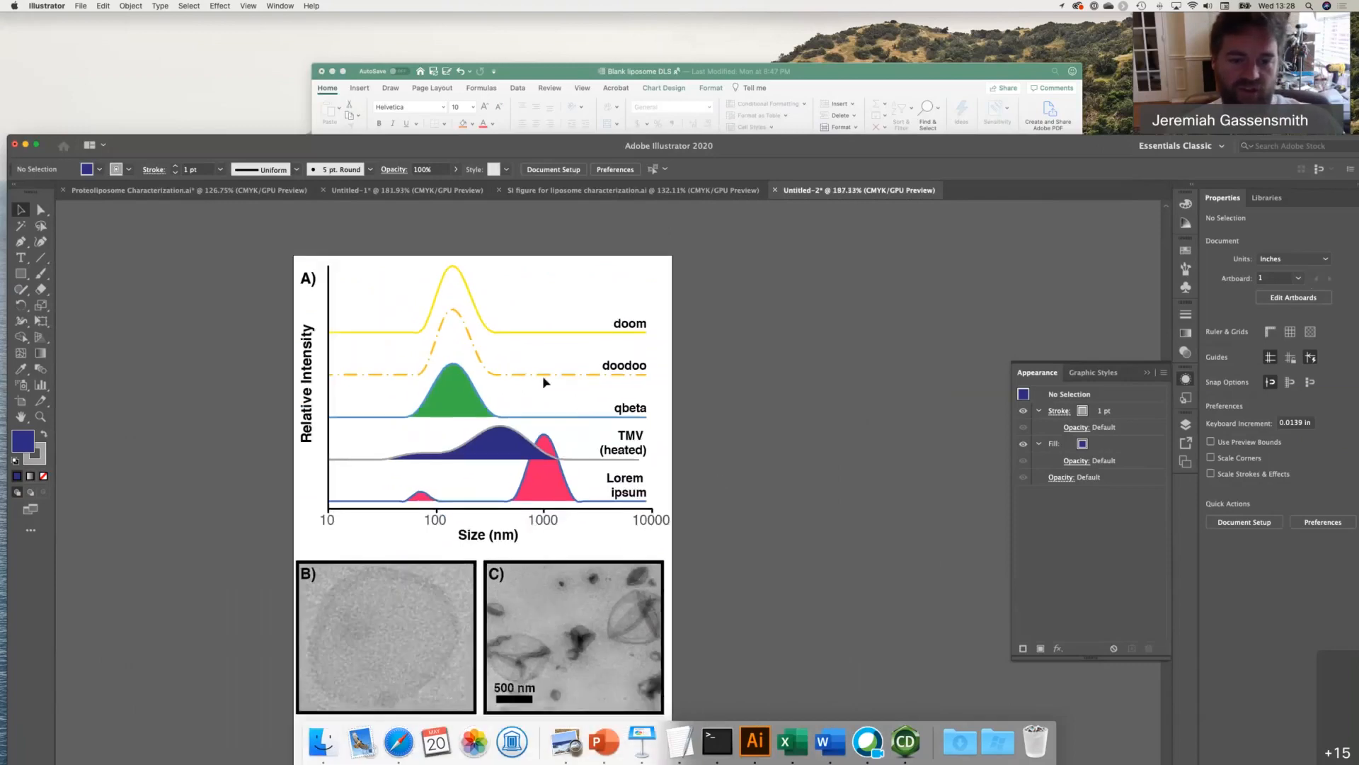
click(566, 374)
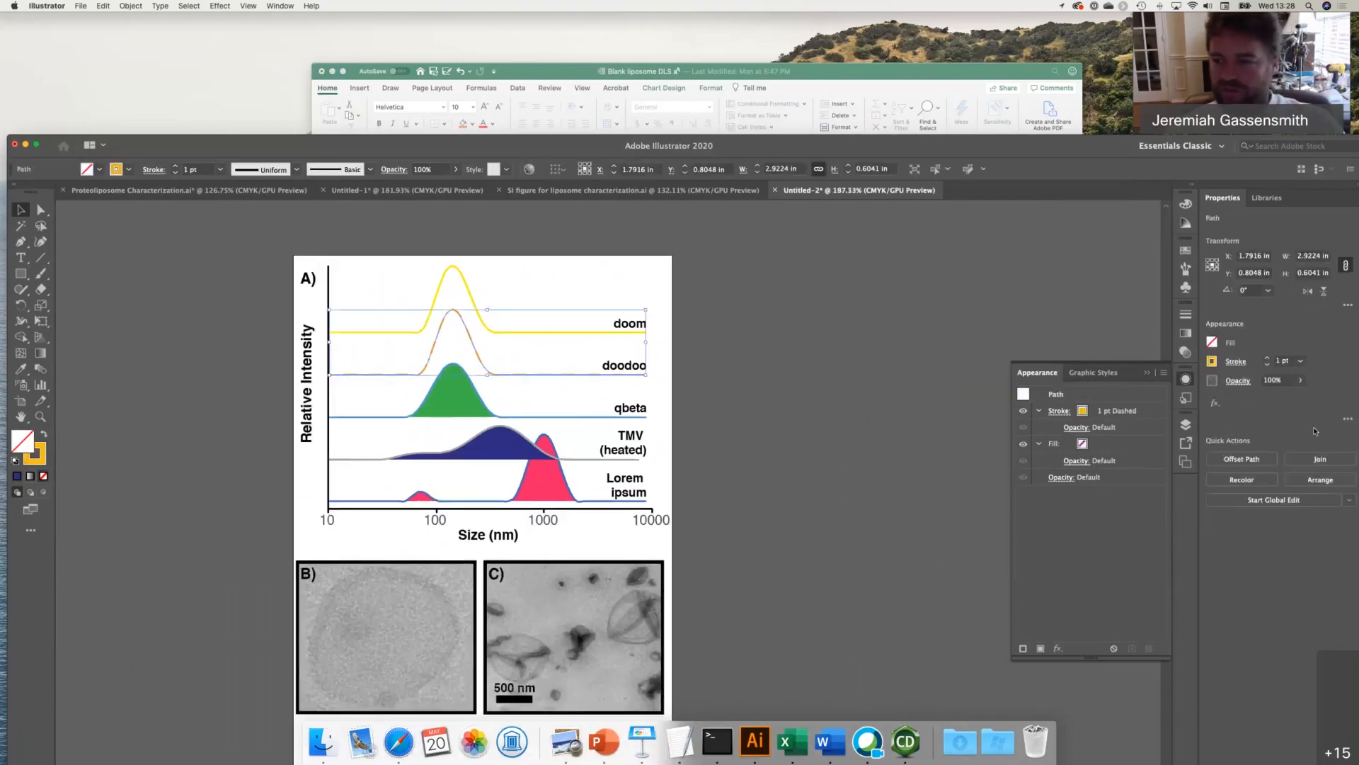
click(1213, 343)
click(1171, 488)
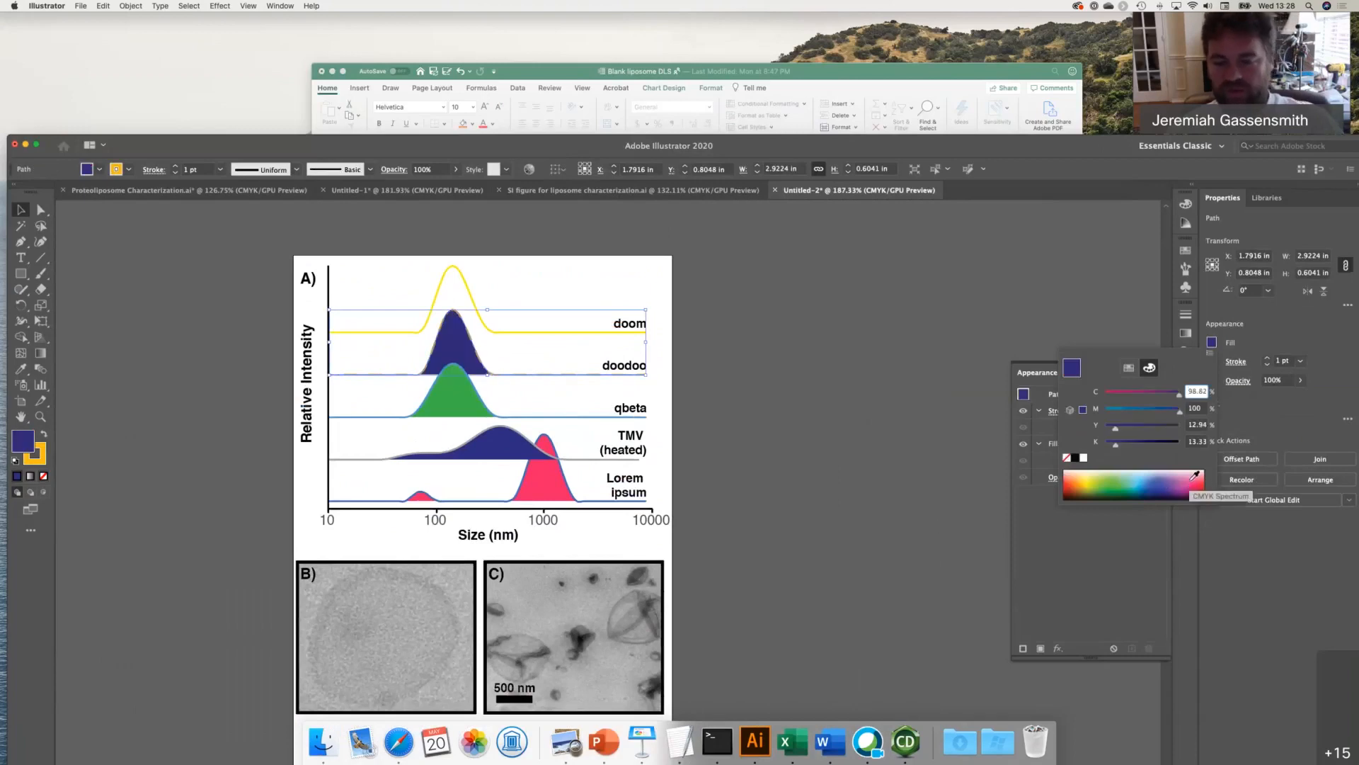
- Try other fill colors on the doodoo curve, ending with a periwinkle blue with magenta 48.63% and no yellow or black
click(1093, 483)
click(1114, 485)
click(1120, 482)
click(1145, 473)
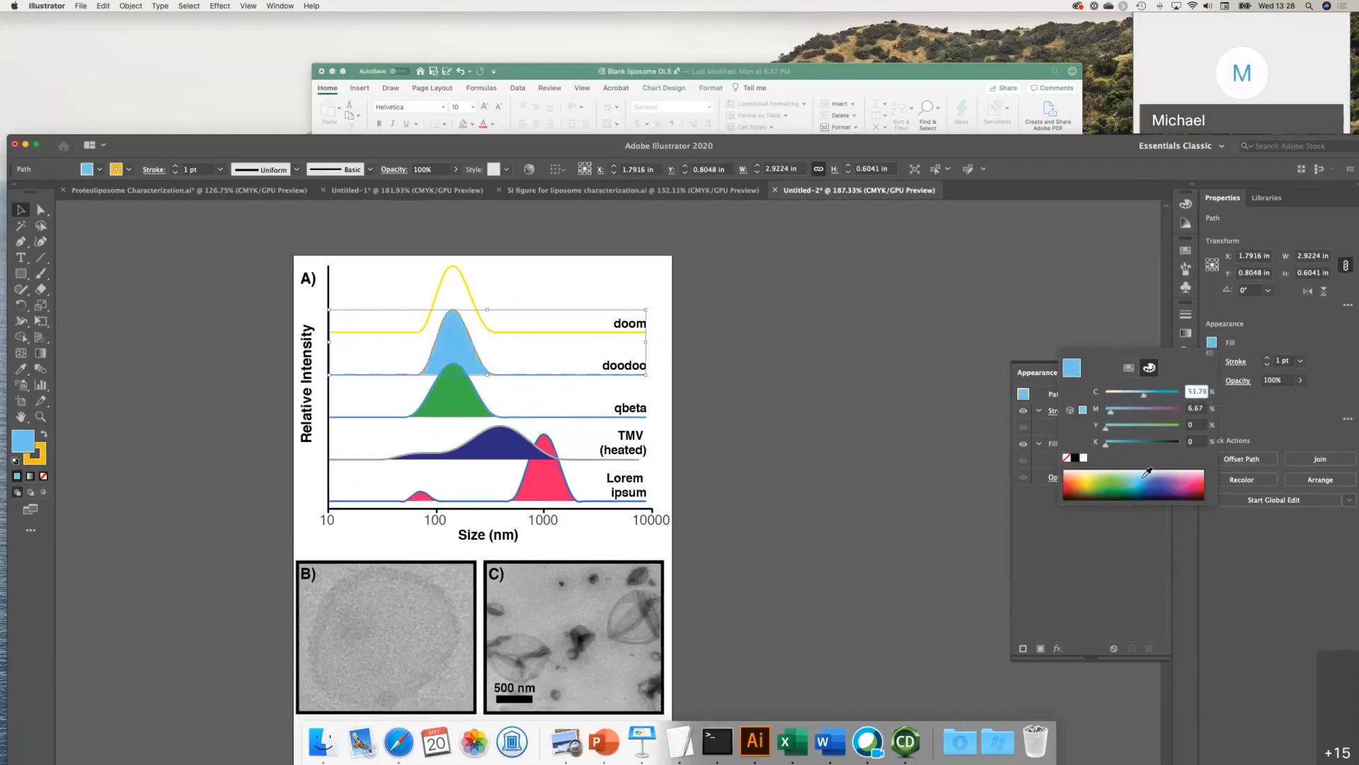
click(1156, 473)
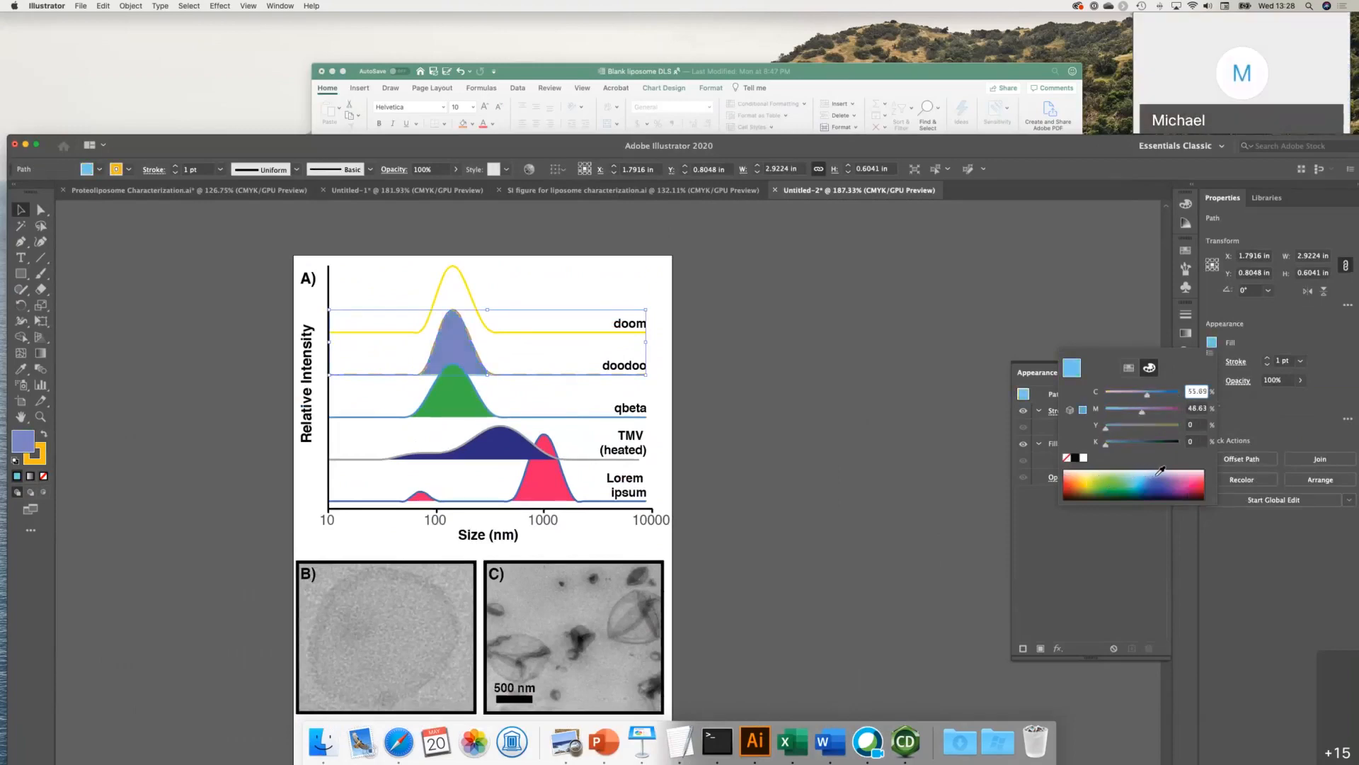
click(1293, 432)
- Lower the TMV (heated) curve's opacity to 70%
click(522, 456)
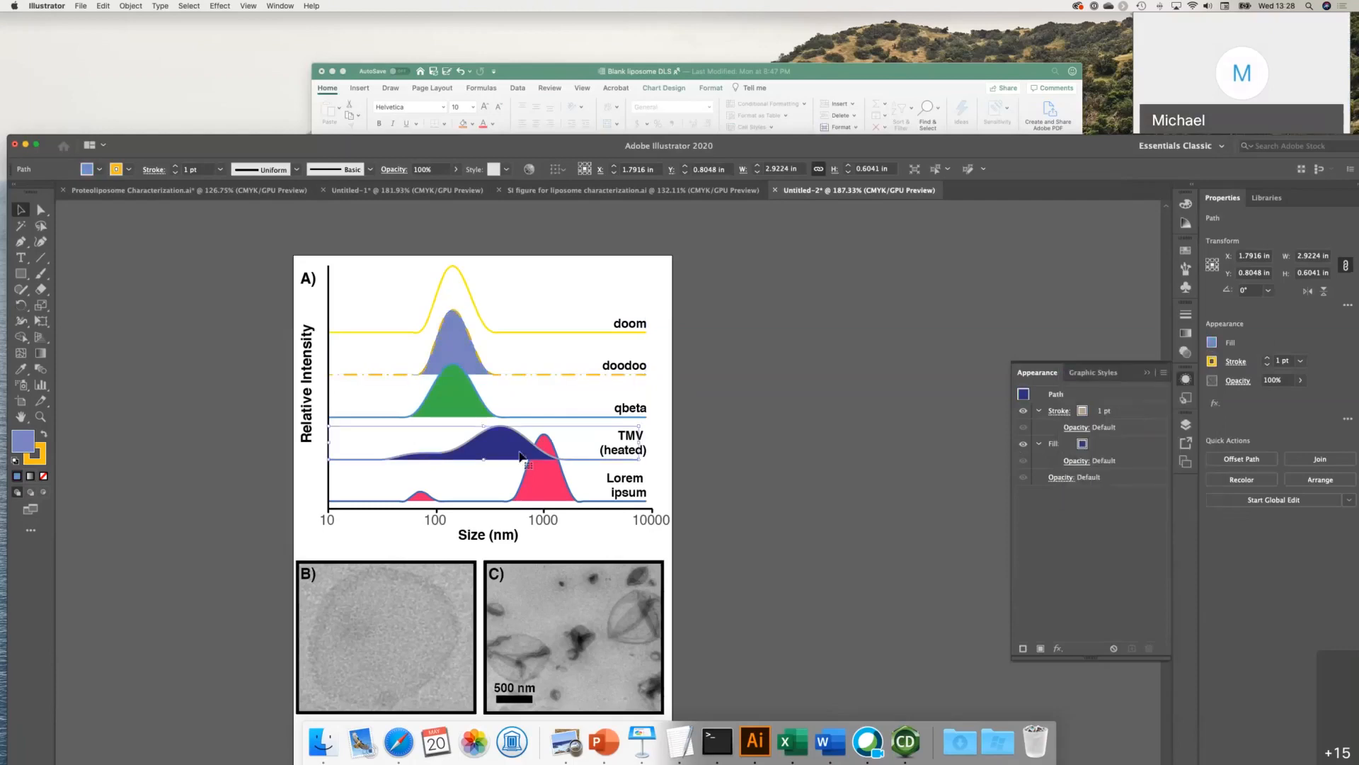
click(1301, 380)
drag(1298, 399, 1285, 400)
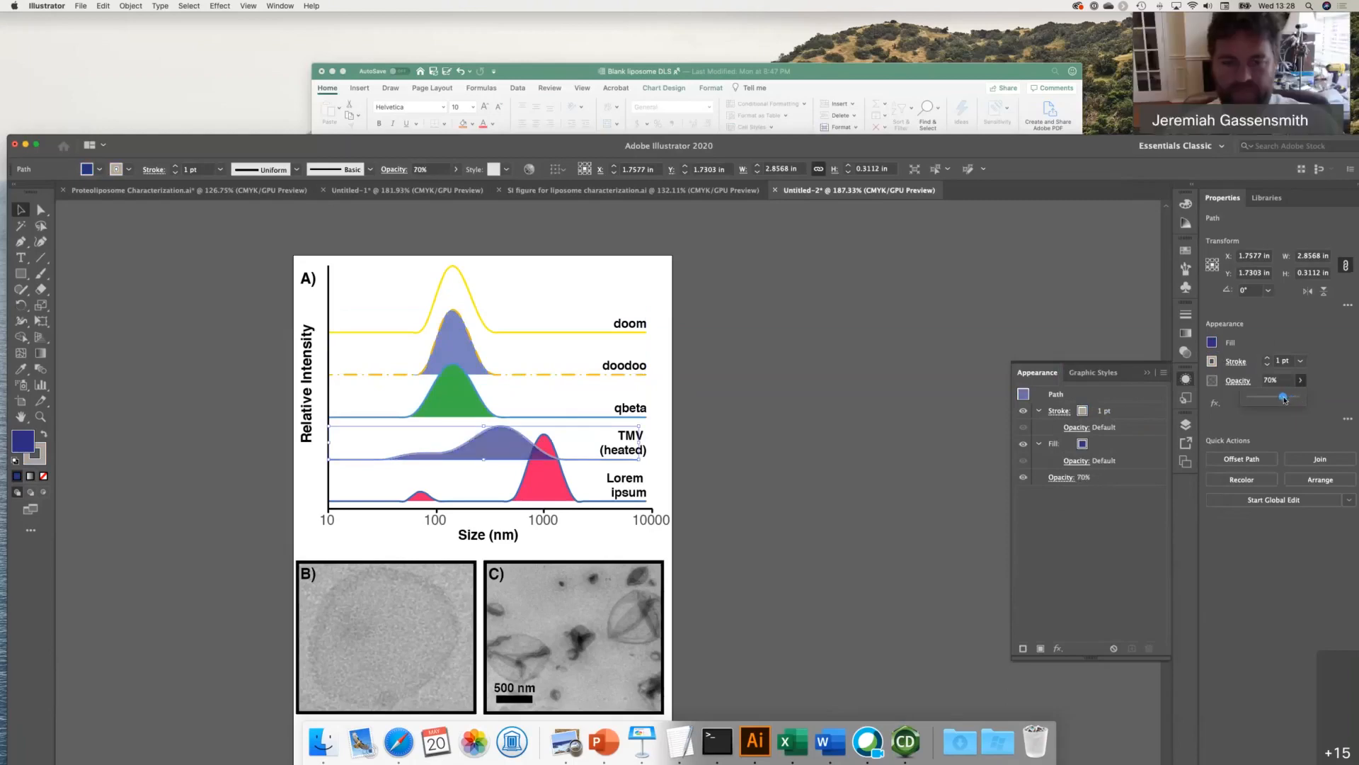
click(709, 508)
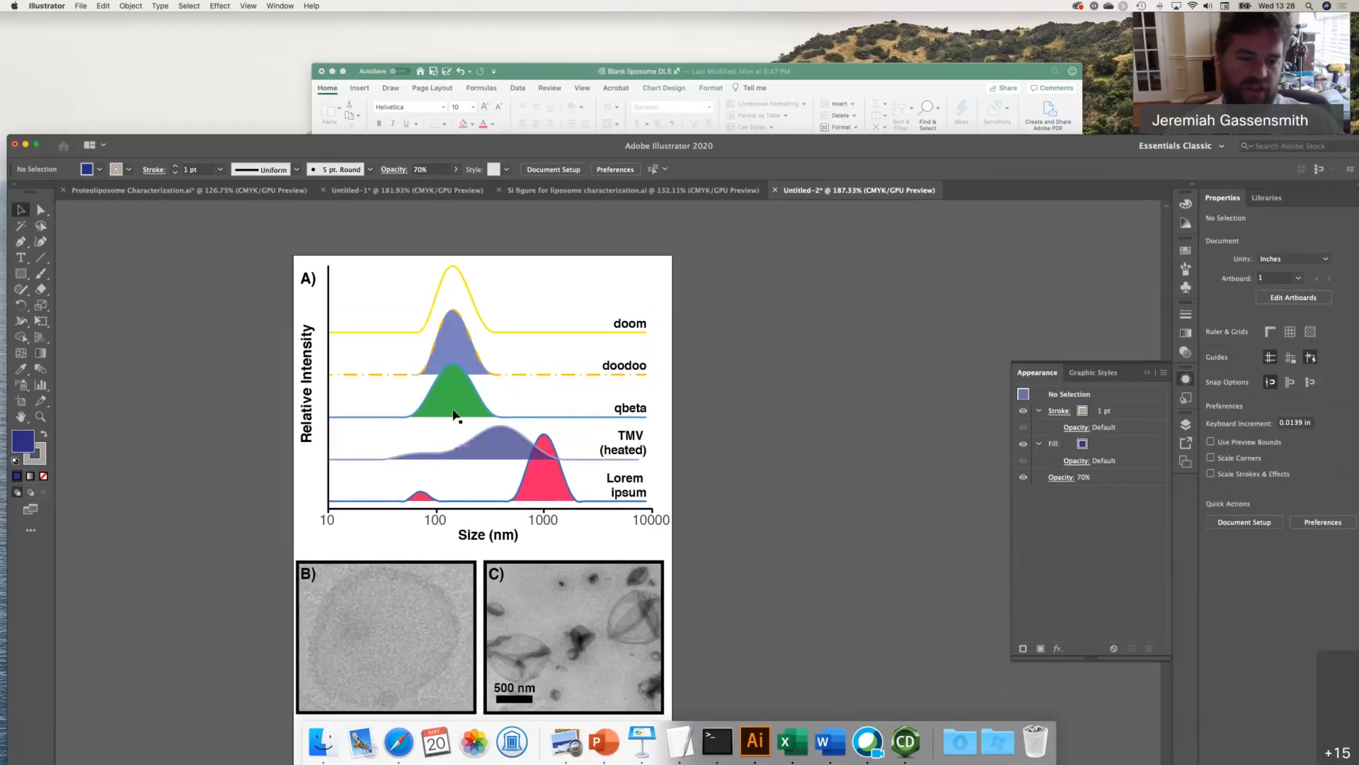
- Shift the doom, doodoo, qbeta and TMV (heated) curves down in progressively smaller groups so that the filled peaks overlap
drag(410, 266, 515, 478)
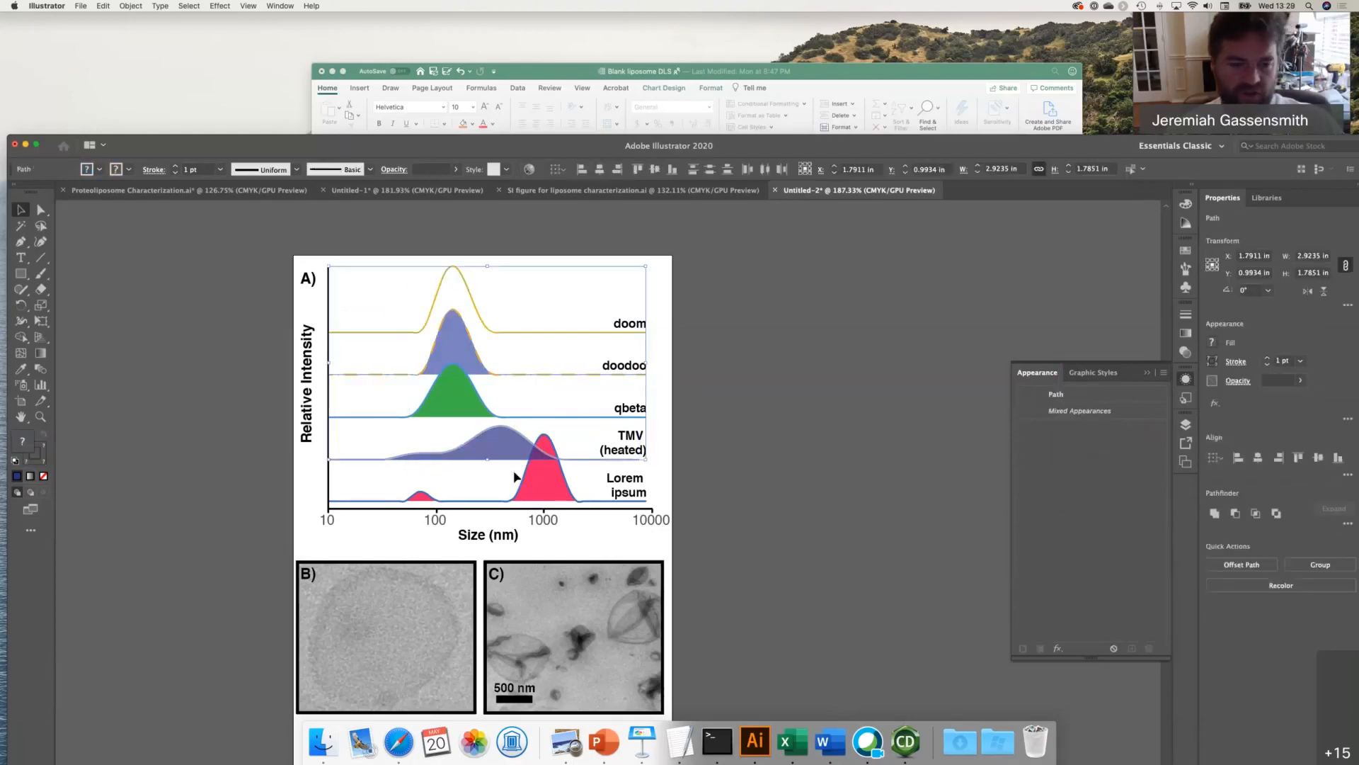
key(shift+Down)
key(shift+Down)
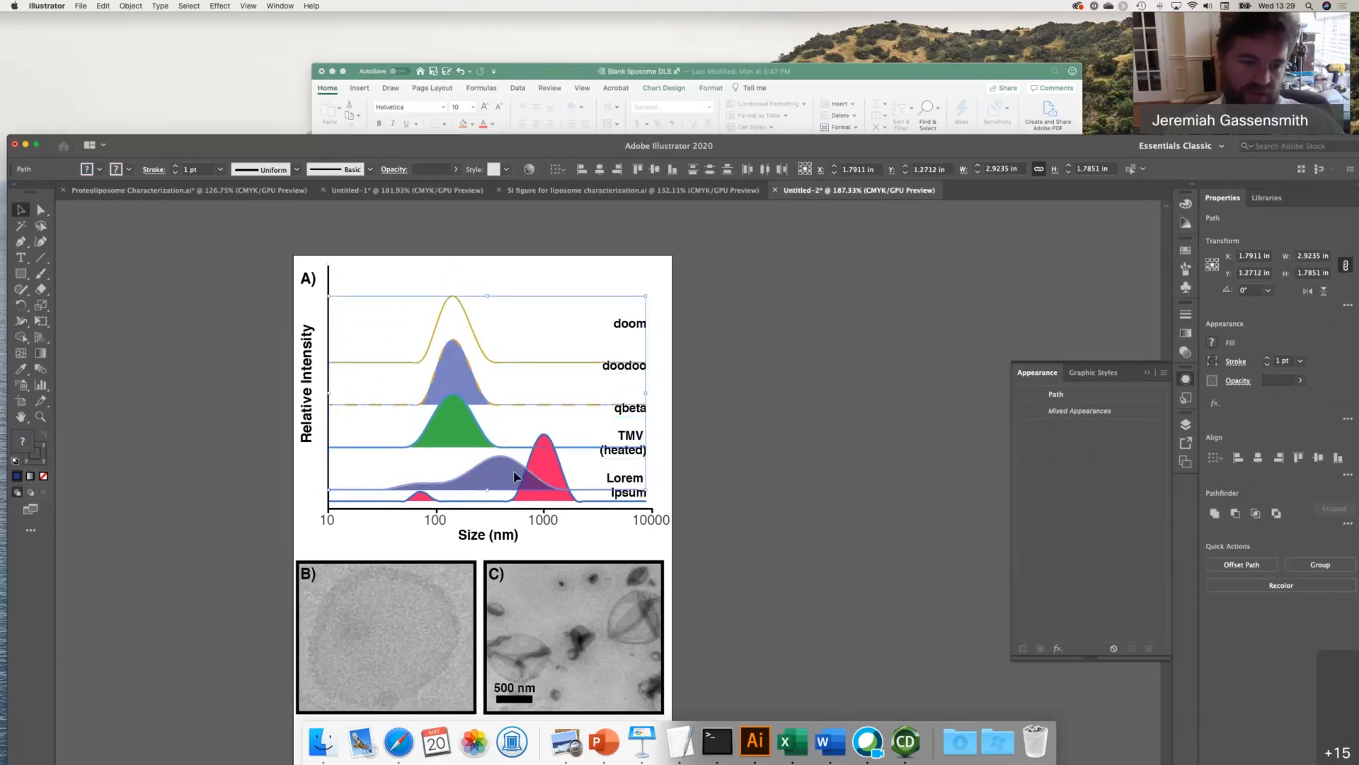
drag(394, 288, 462, 454)
key(shift+Down)
key(shift+Down)
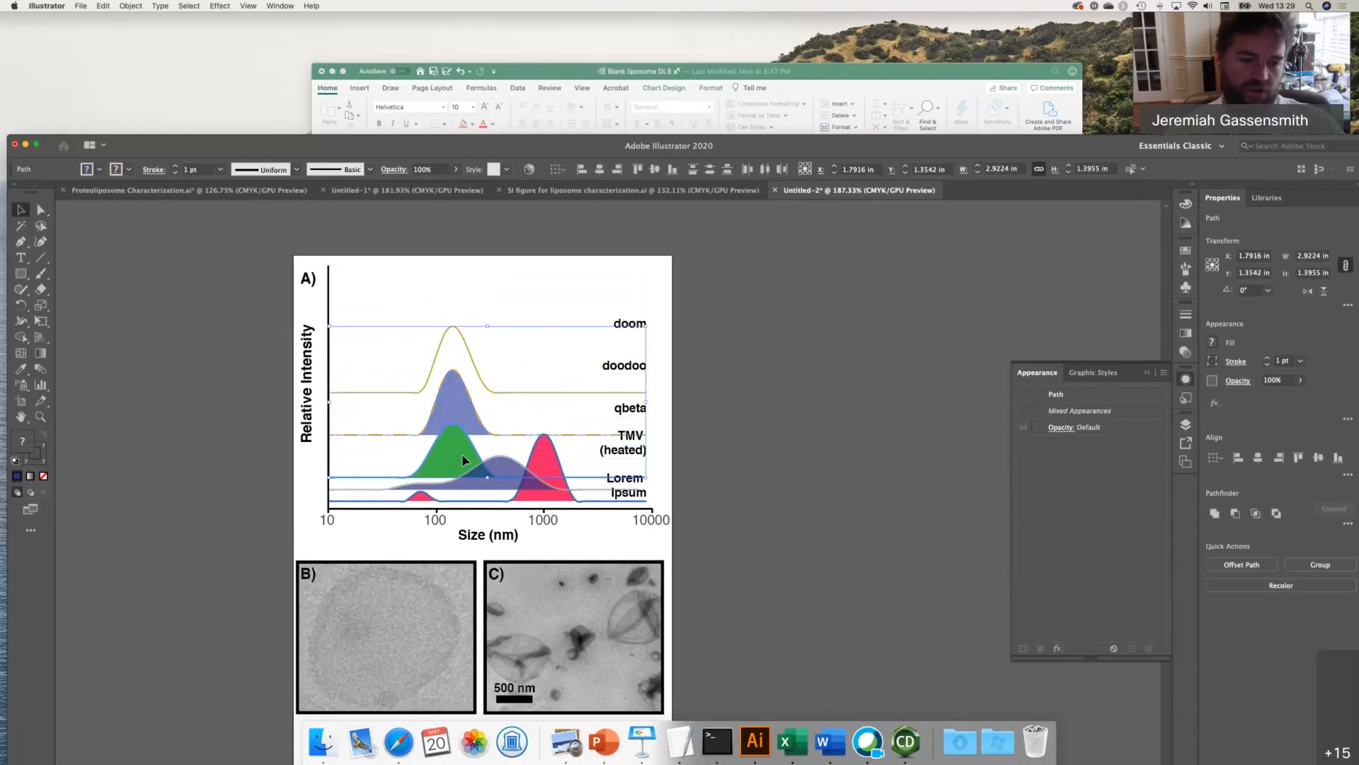
click(413, 305)
click(473, 450)
drag(404, 306, 506, 404)
key(shift+Down)
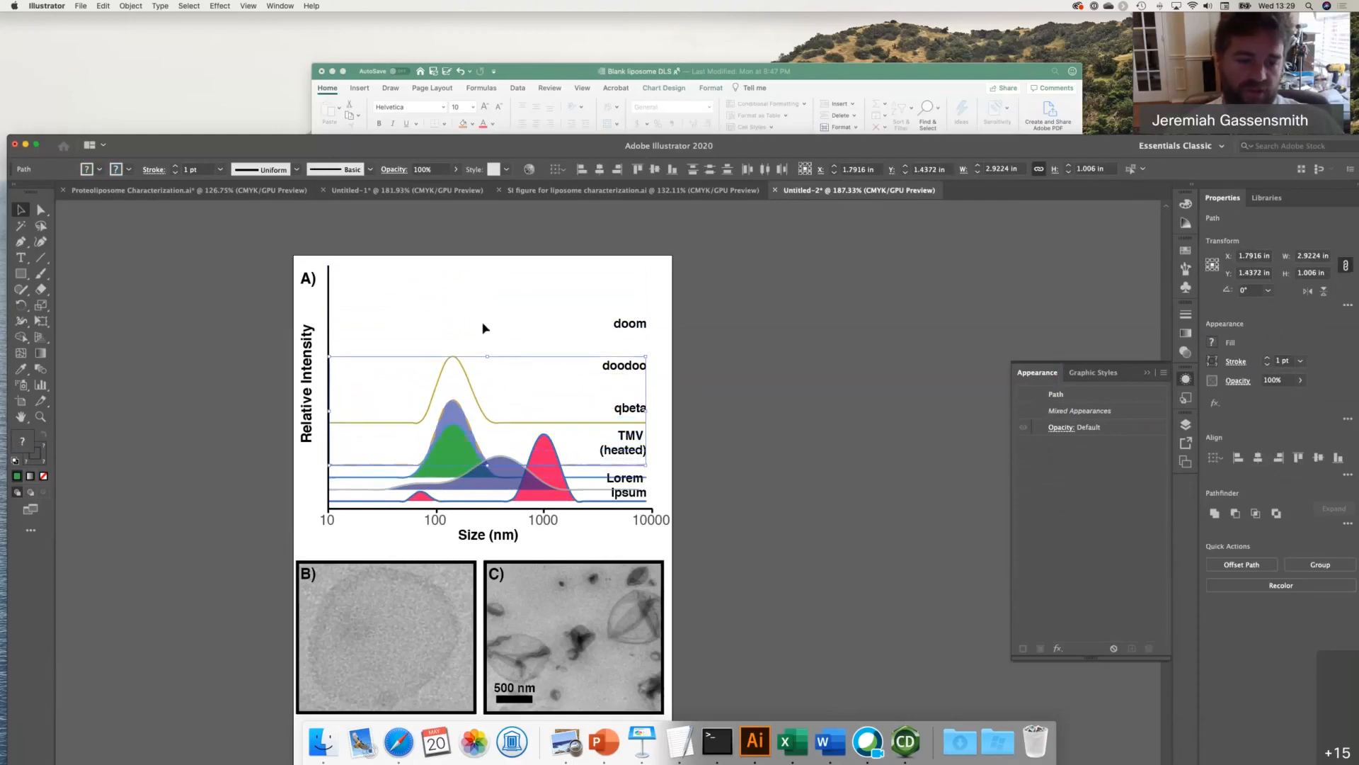
- Lower the green qbeta curve's opacity to 57%
click(453, 448)
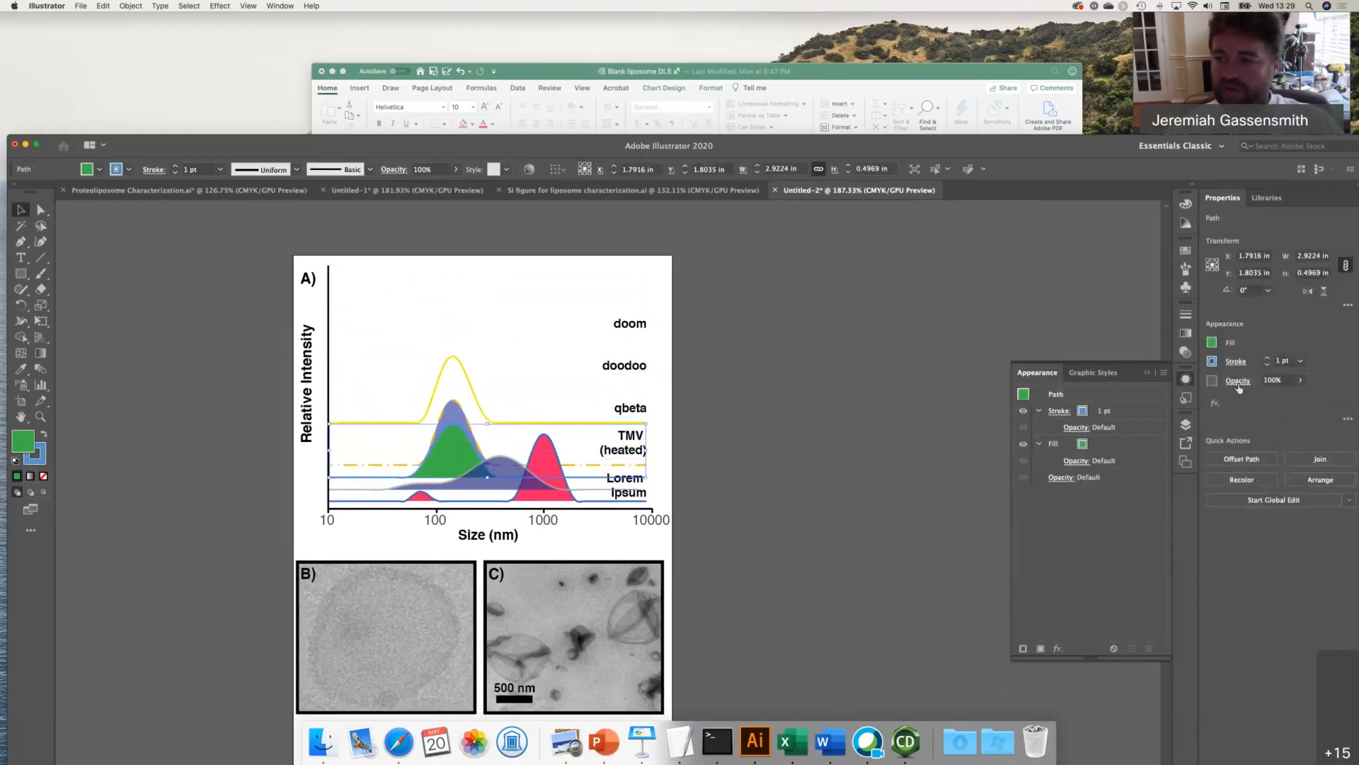
click(1278, 399)
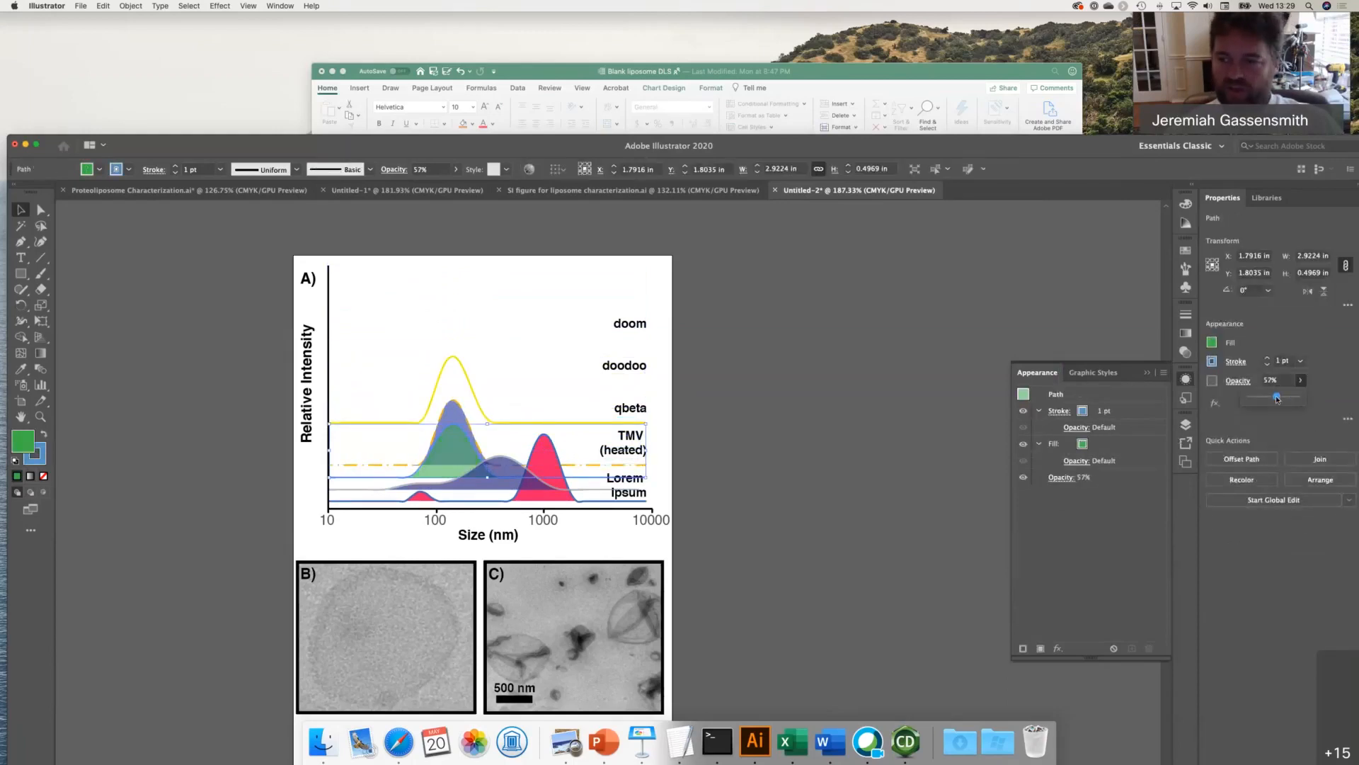
click(886, 421)
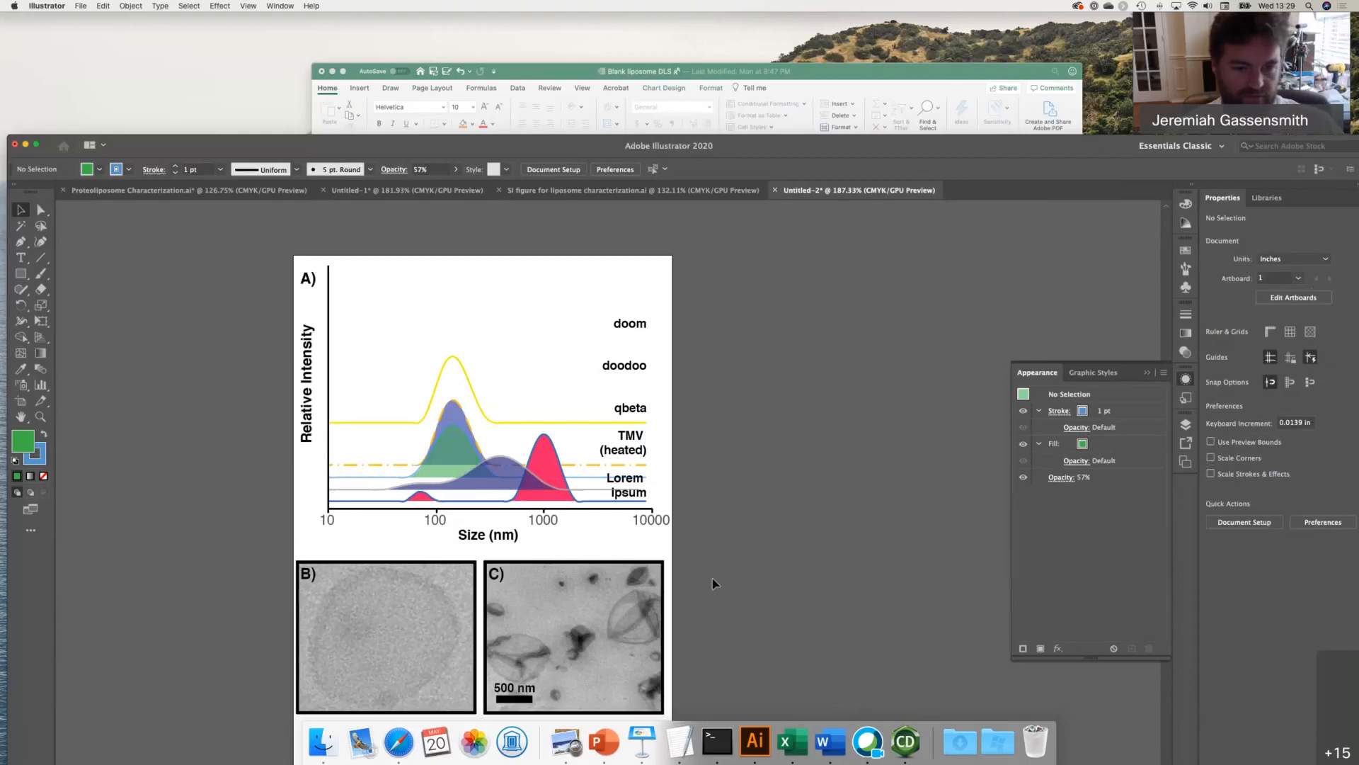
- Undo the opacity changes, curve shifts and doodoo recoloring back to its dark blue fill, and deselect the curve
key(super+z)
key(super+z)
key(super+z)
key(super+z)
key(super+z)
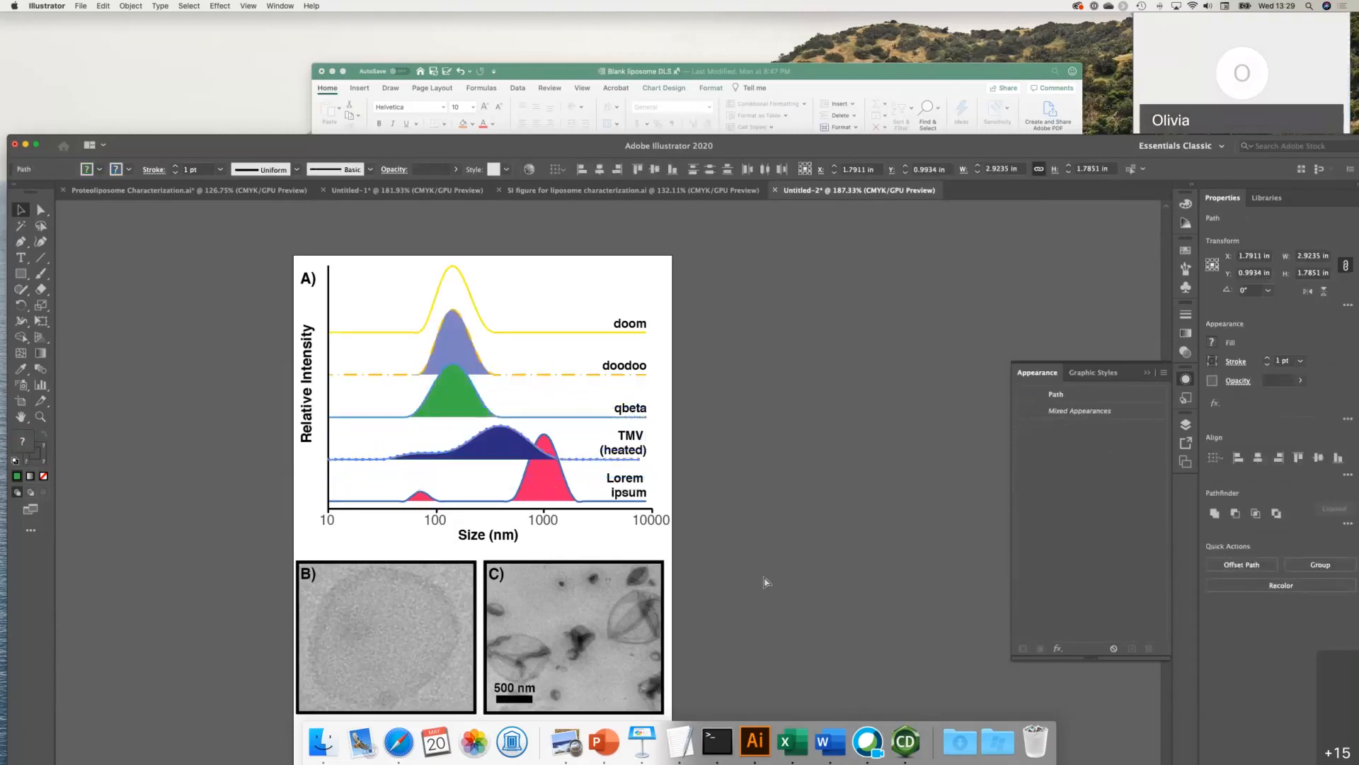
key(super+z)
key(super+z)
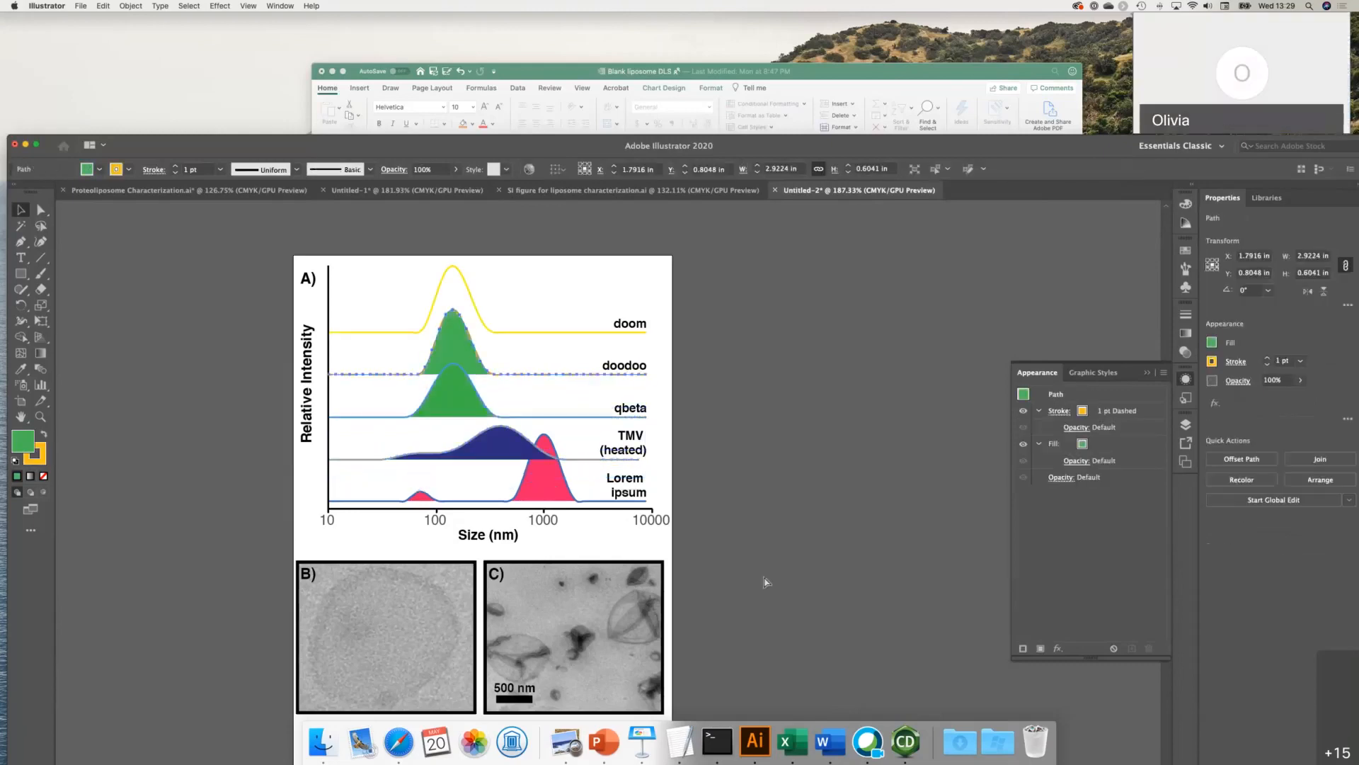
key(super+z)
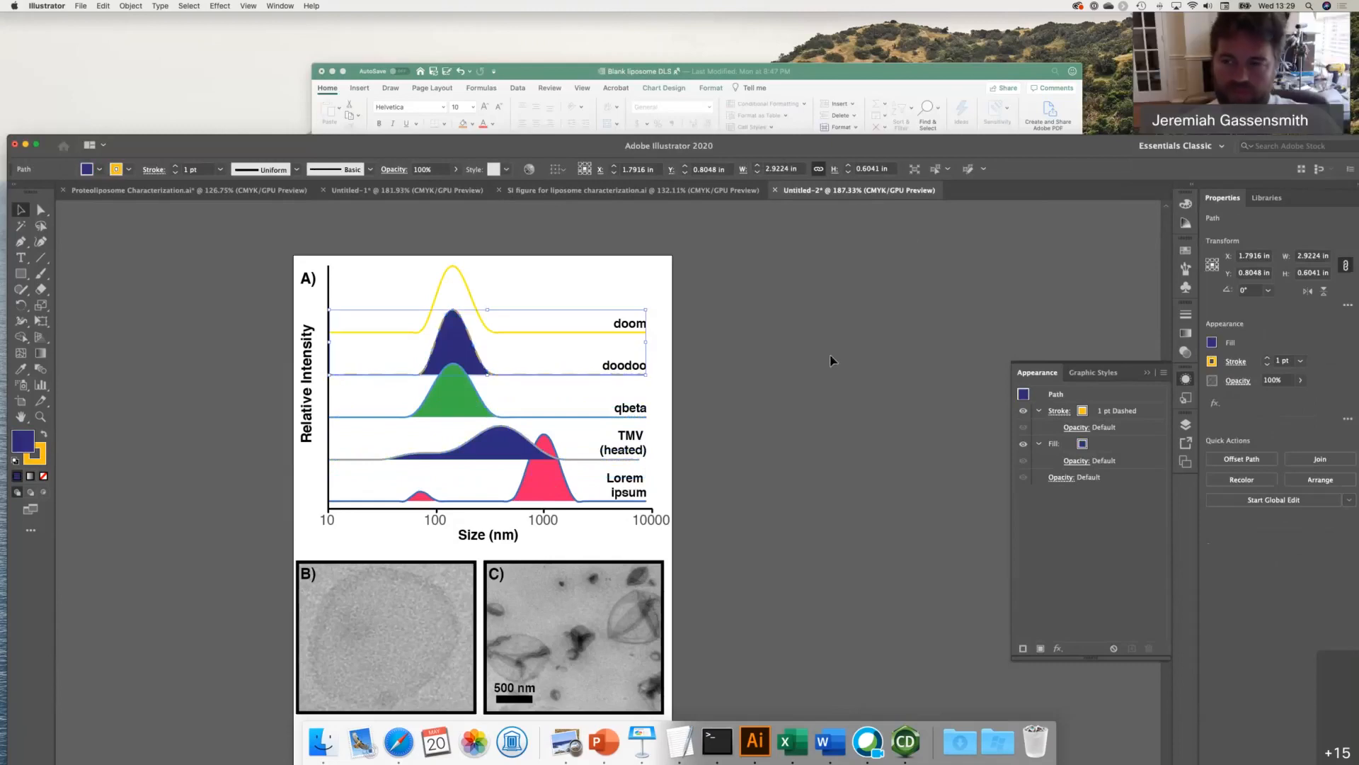
click(755, 437)
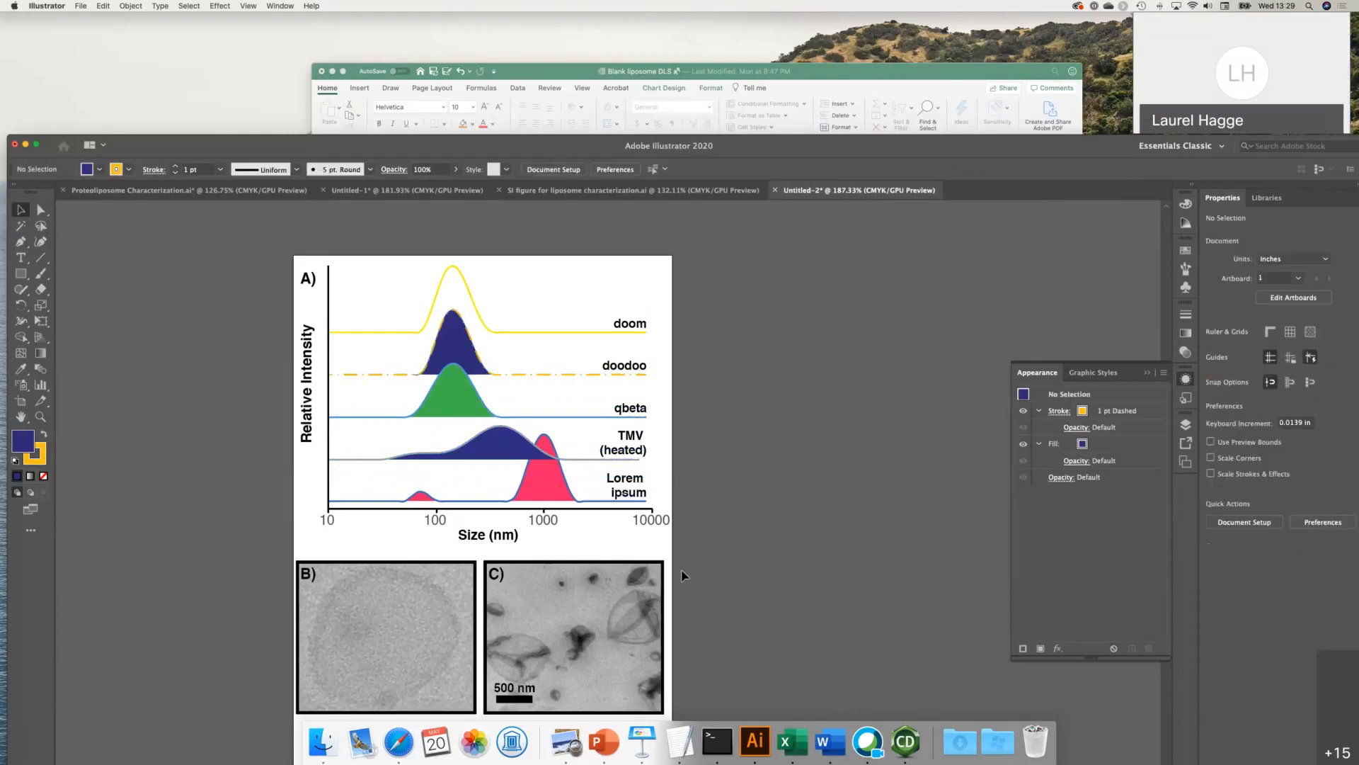
- Switch to Word and try to set the font of the whole document to Arno
scroll(684, 575, down, 2)
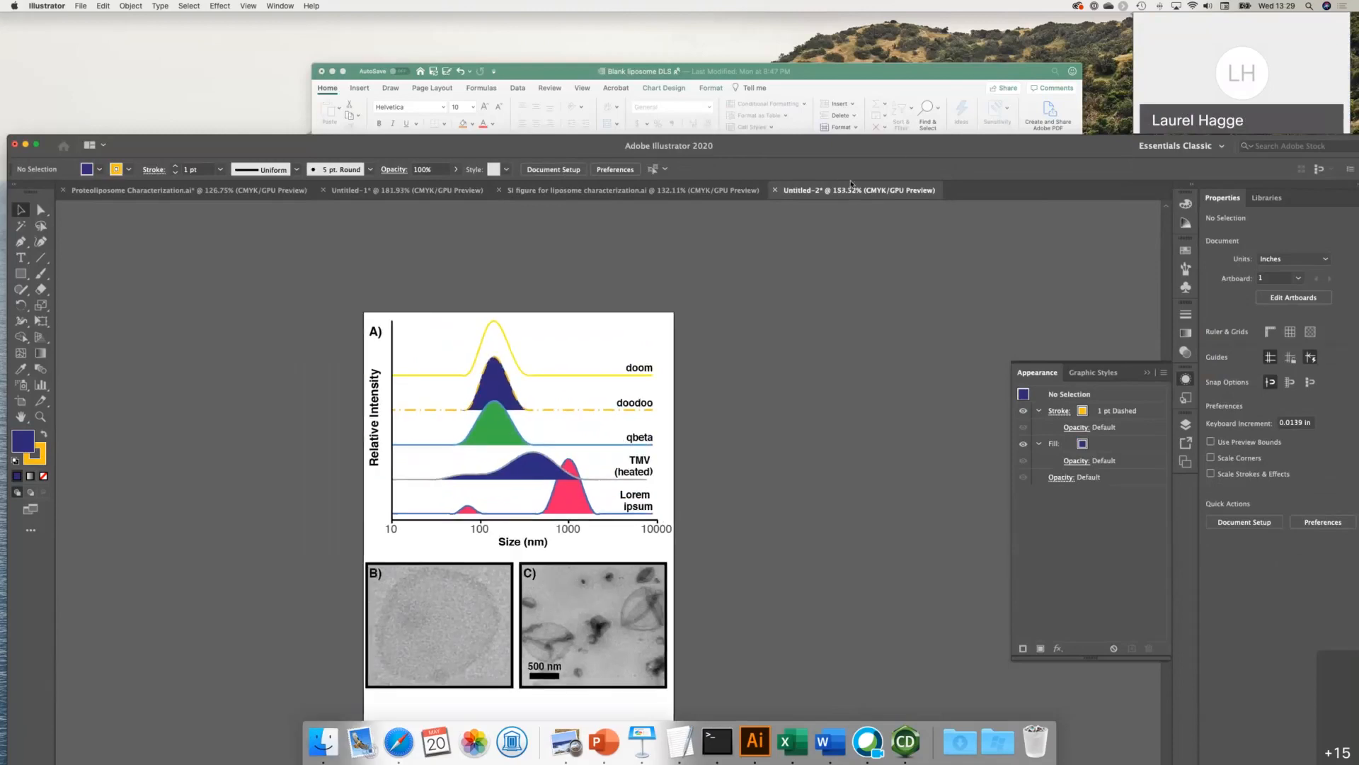
click(631, 508)
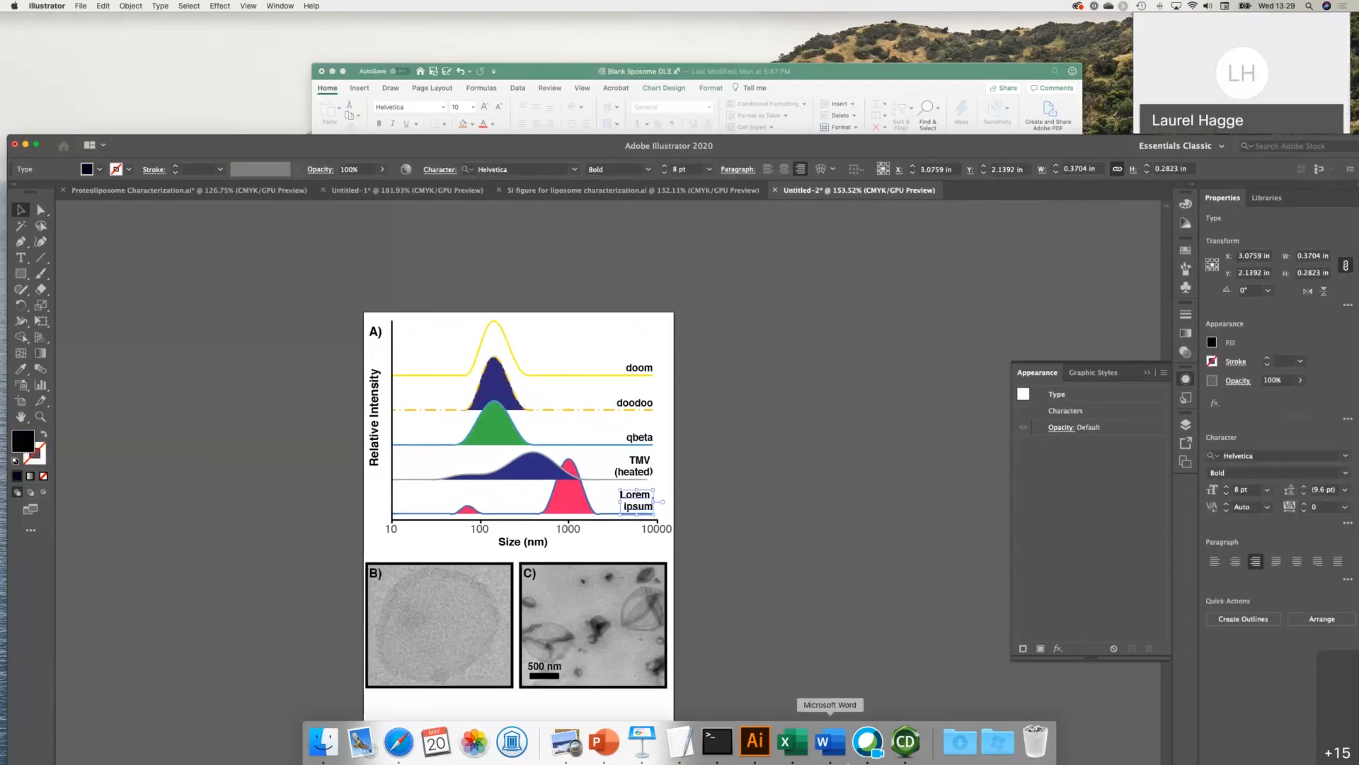
click(830, 741)
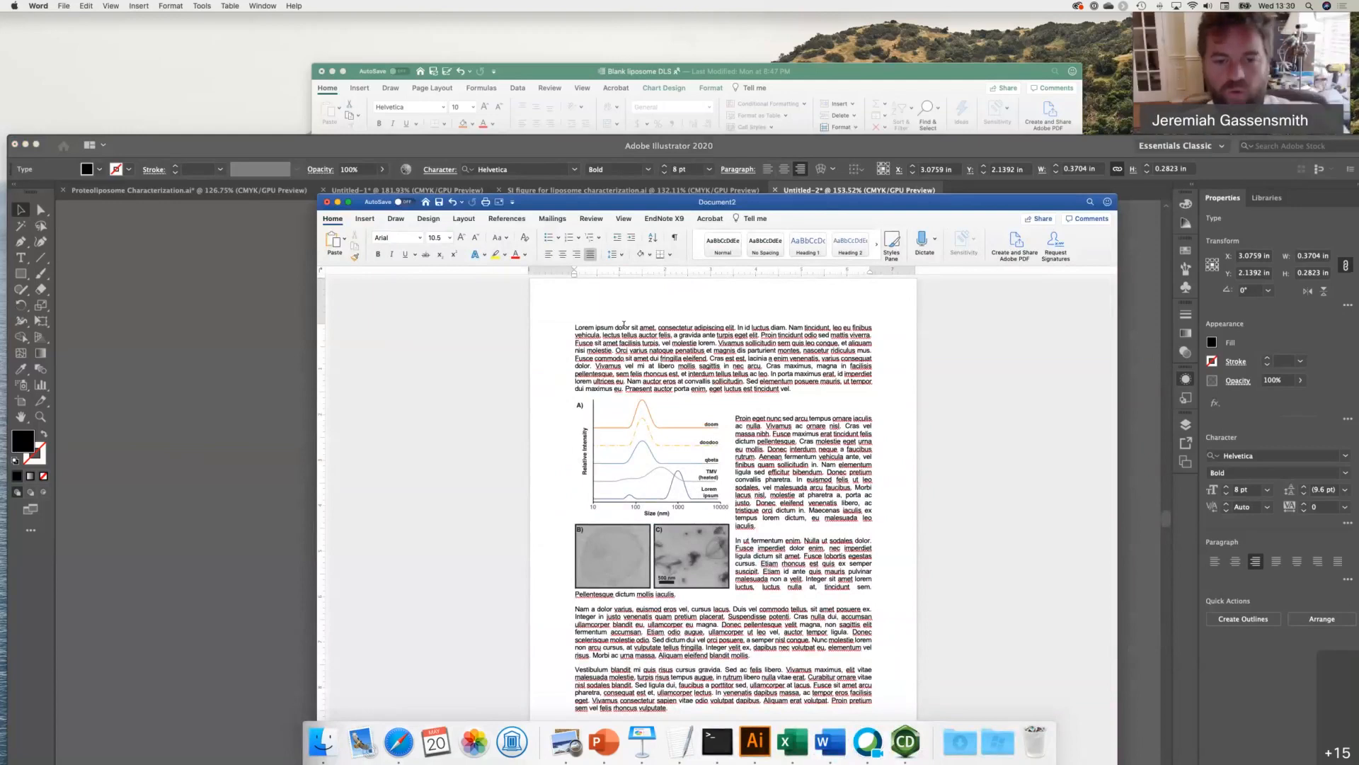
key(super+a)
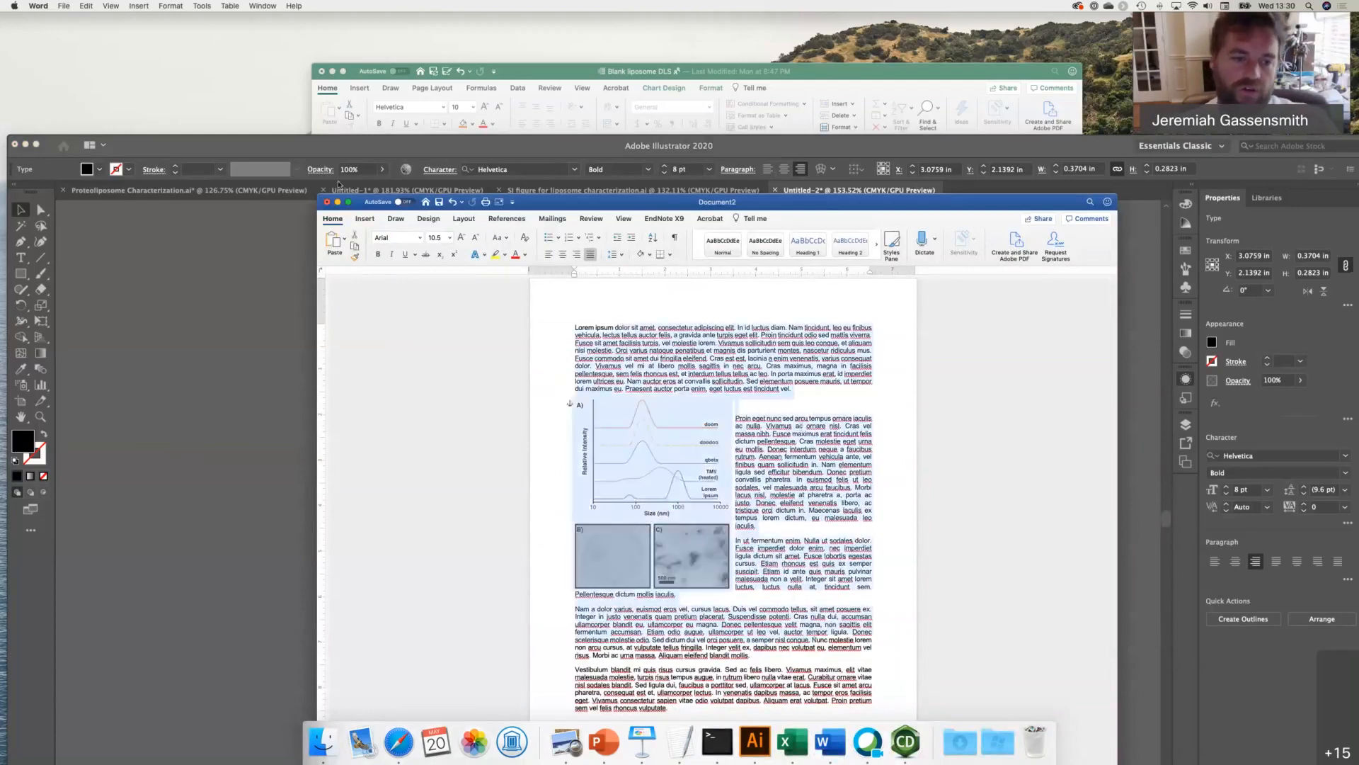
click(396, 238)
text(Arno)
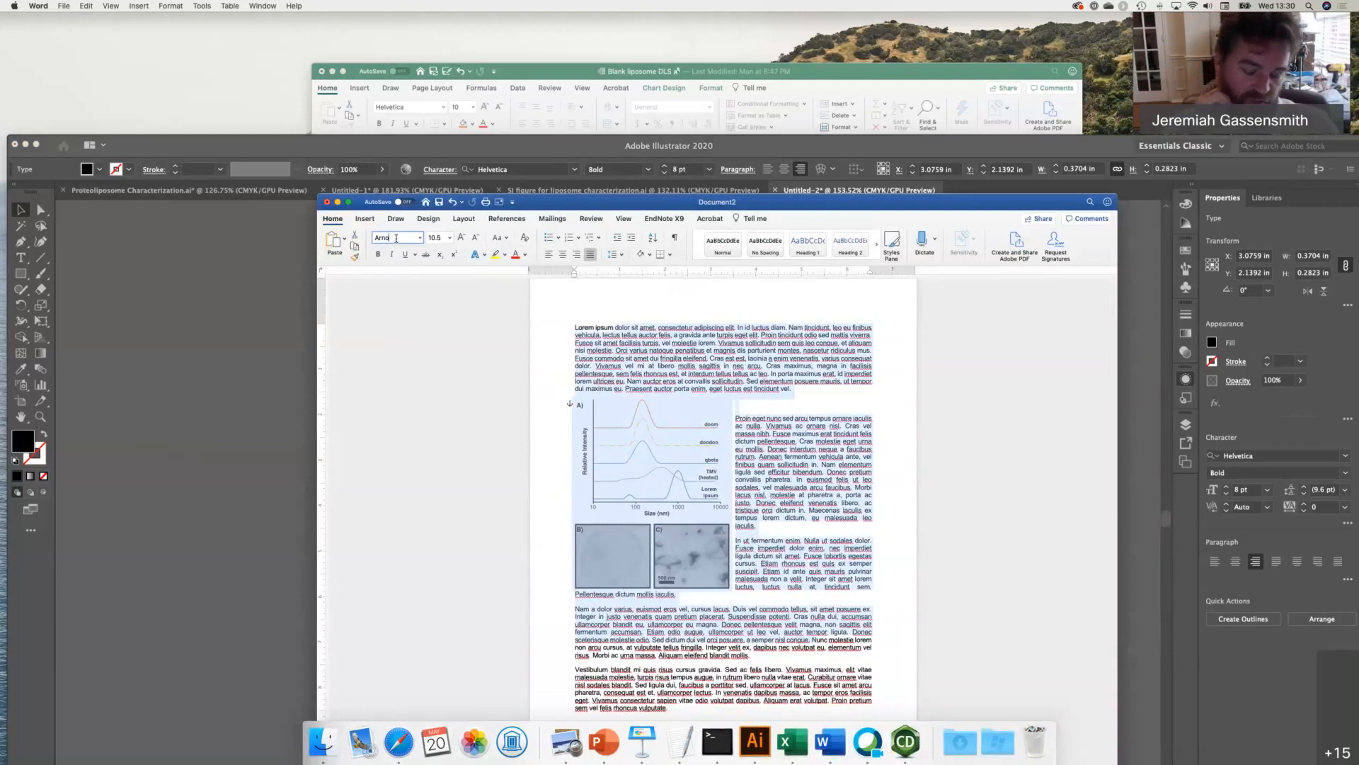
key(BackSpace)
key(BackSpace)
key(BackSpace)
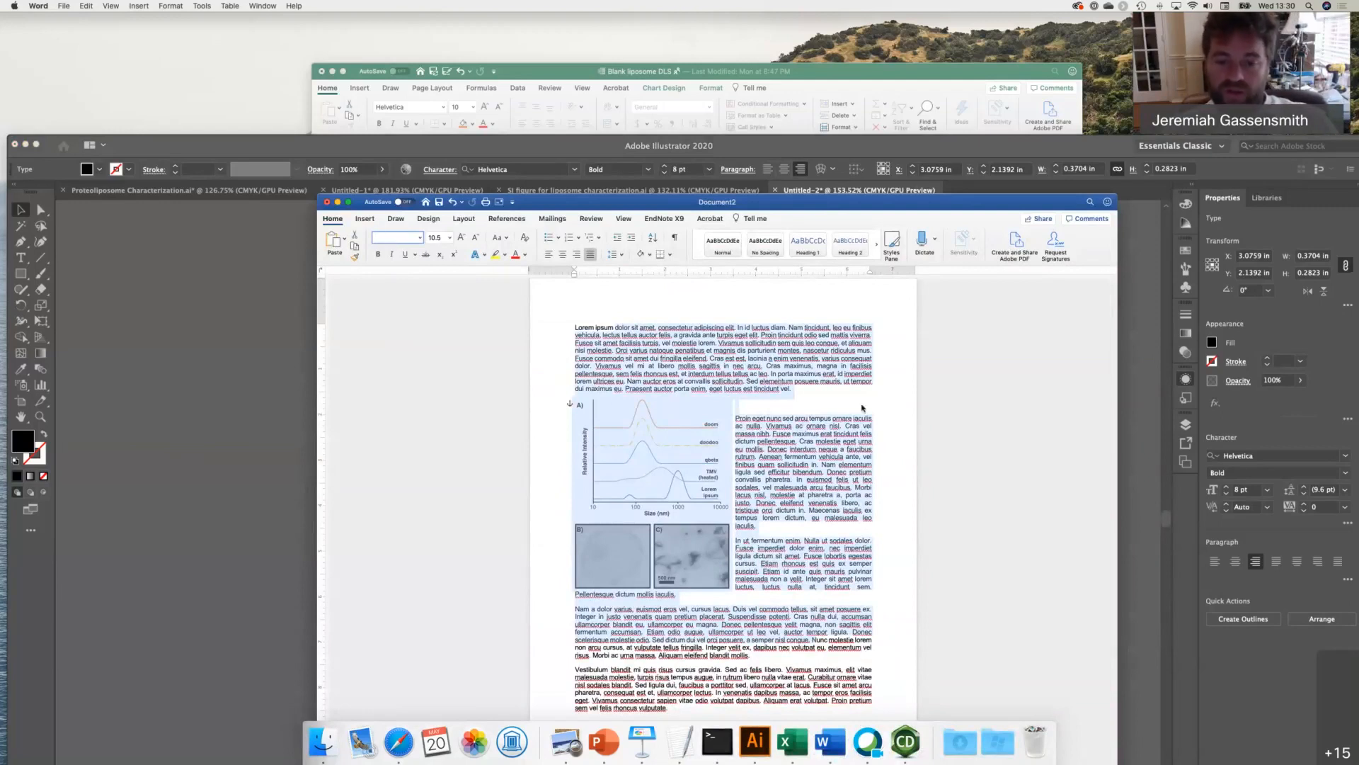
click(822, 490)
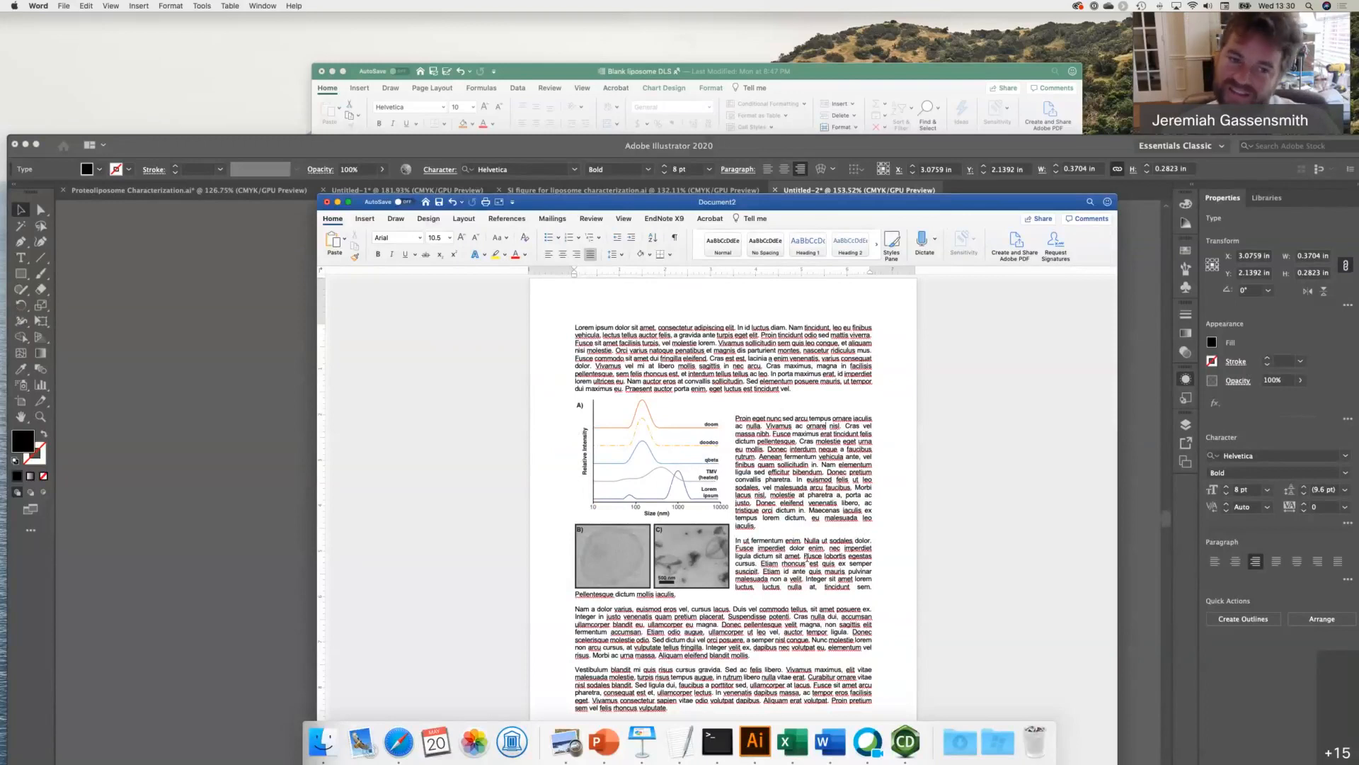
scroll(805, 555, down, 3)
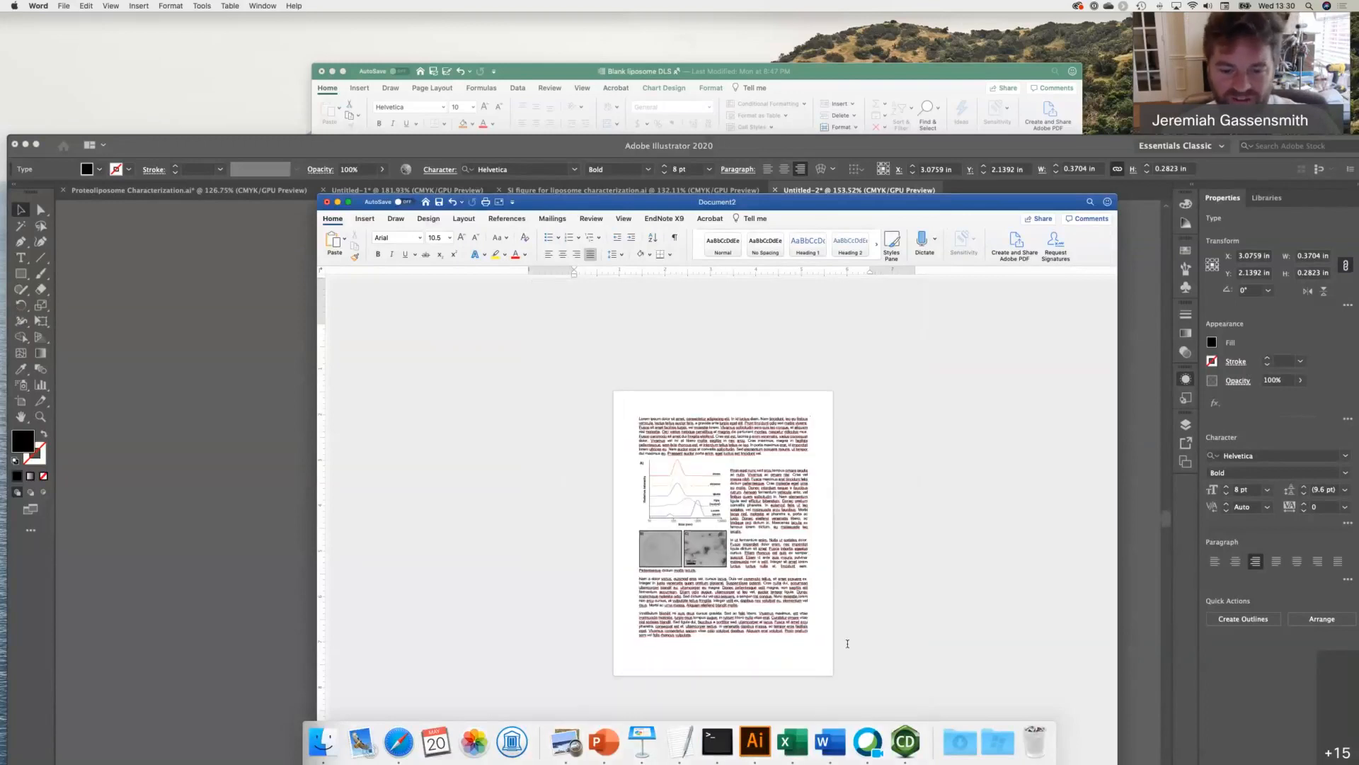
key(super+a)
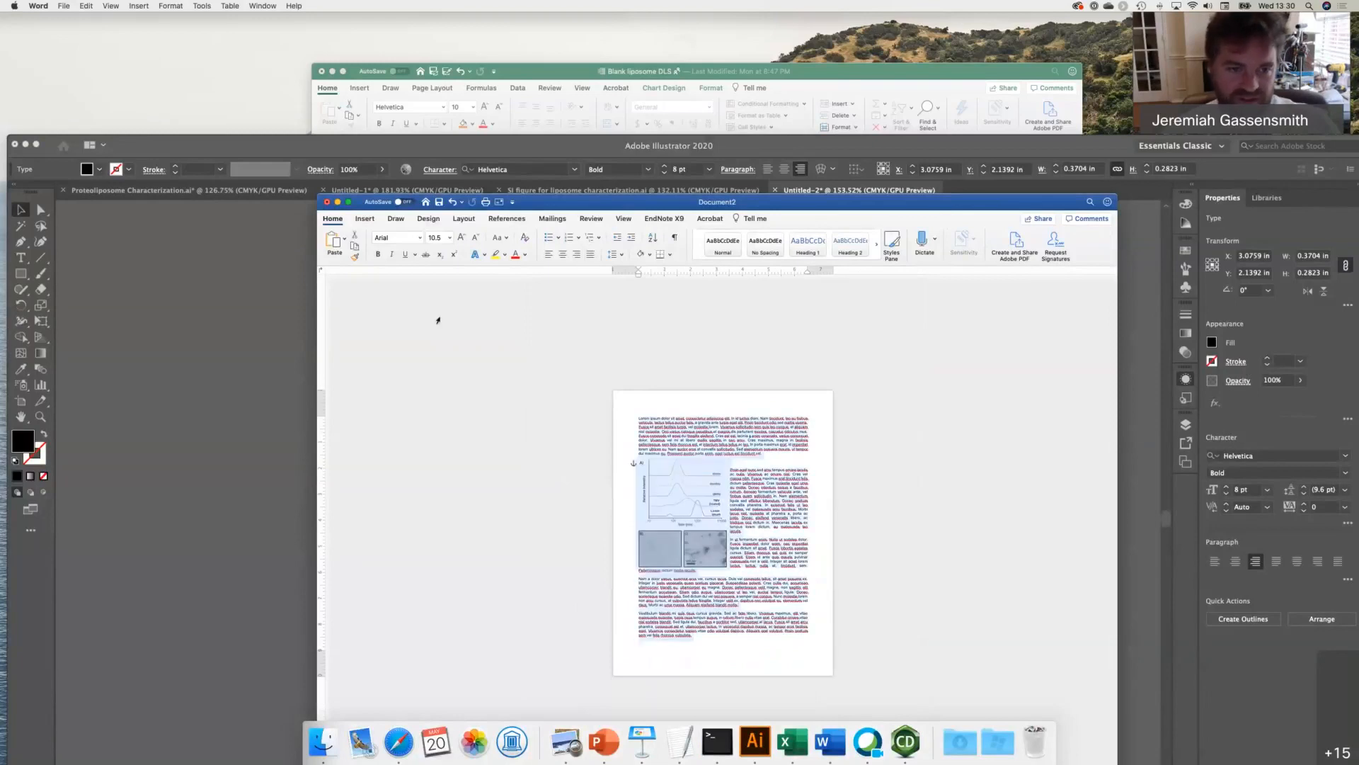
- Return to Illustrator and enlarge the artboard to about 15.13 by 13.16 in around the figure
click(274, 371)
scroll(373, 468, down, 5)
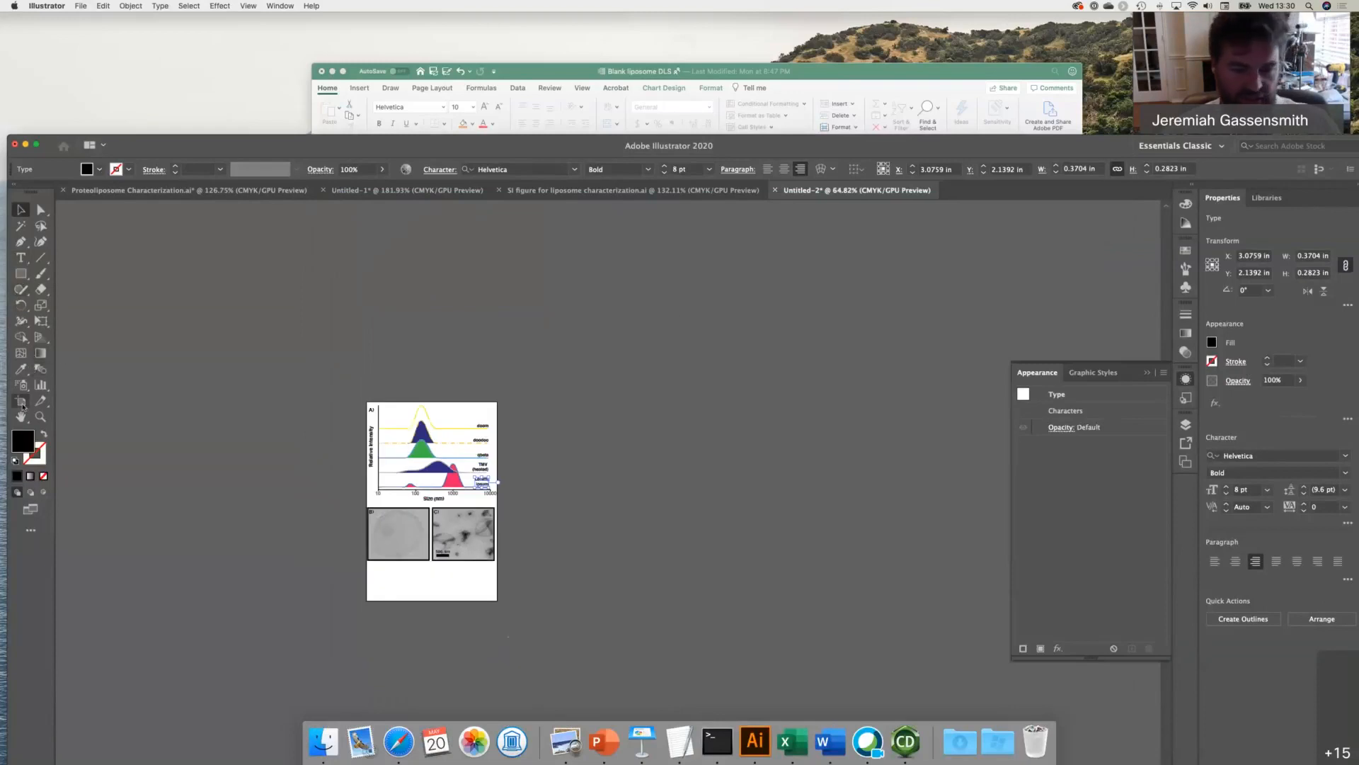
click(22, 403)
drag(500, 495, 936, 476)
scroll(936, 476, down, 2)
drag(775, 679, 775, 747)
scroll(461, 545, down, 1)
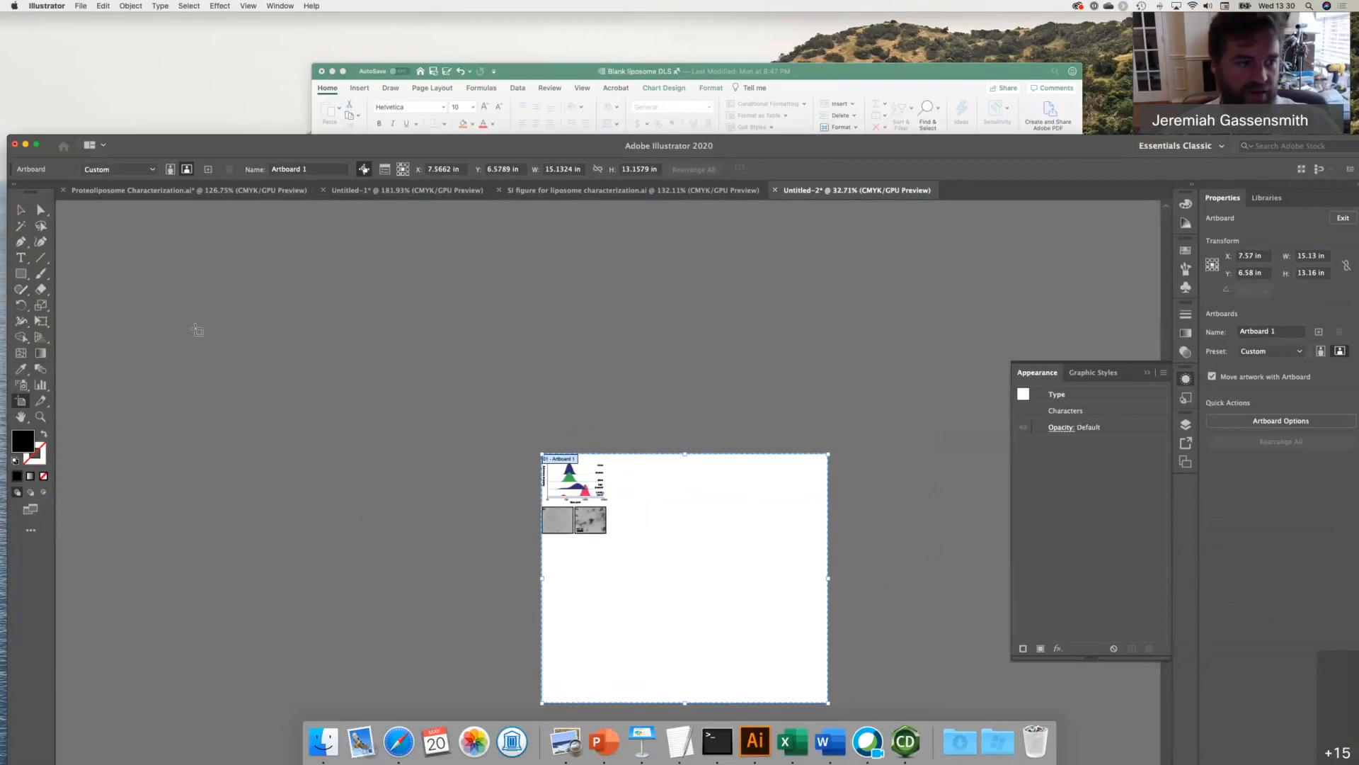
- Select the whole figure and scale it up proportionally to the full height of the artboard
click(21, 210)
drag(470, 427, 837, 699)
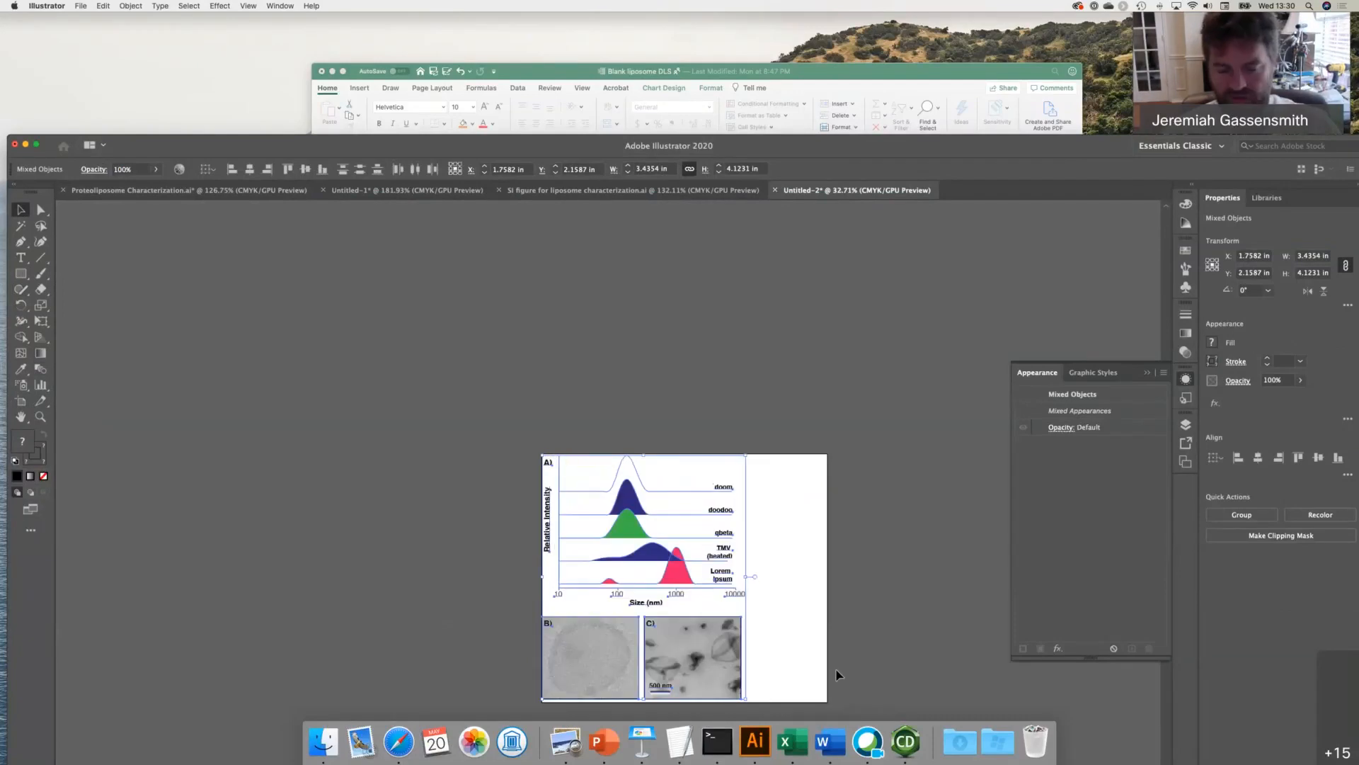
- Inspect the 10000 axis label's font size and the stroke weight of the size axis in the scaled figure
click(735, 604)
click(732, 601)
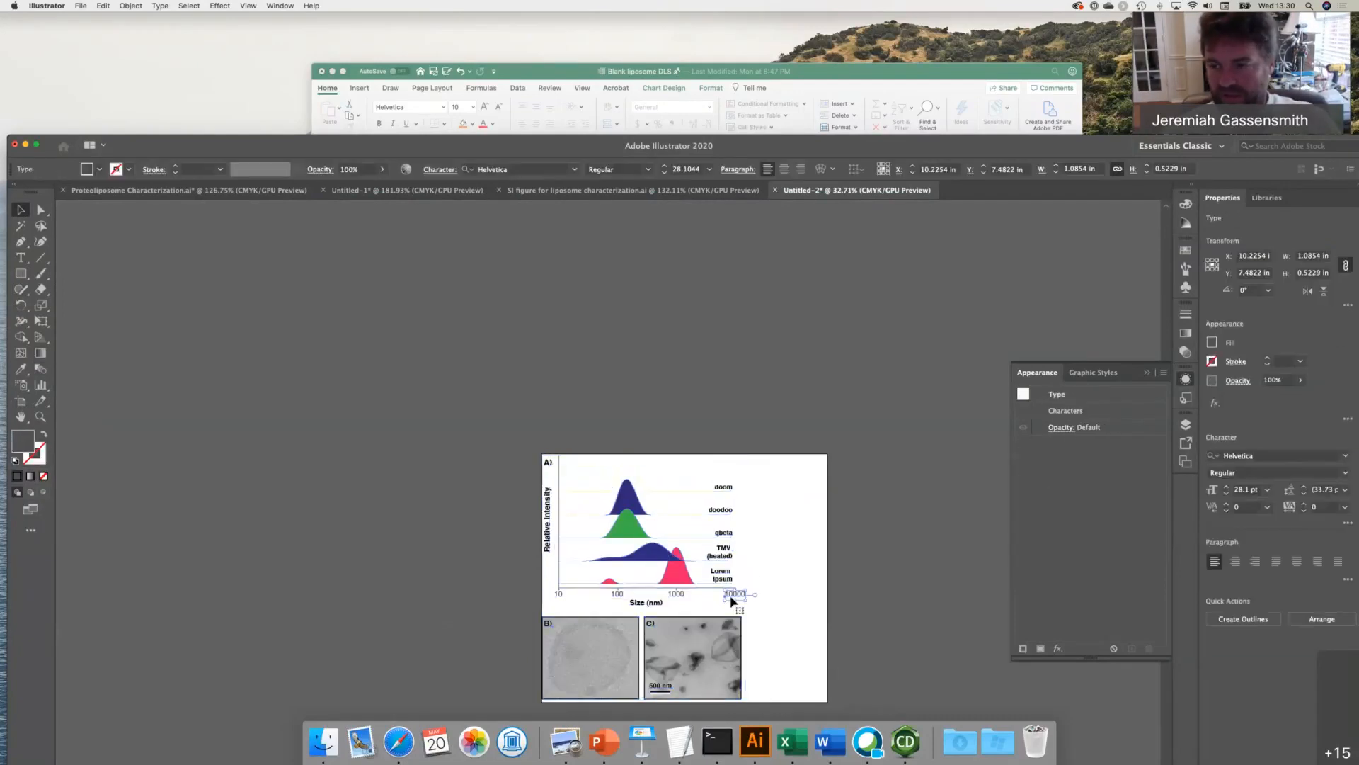
click(861, 593)
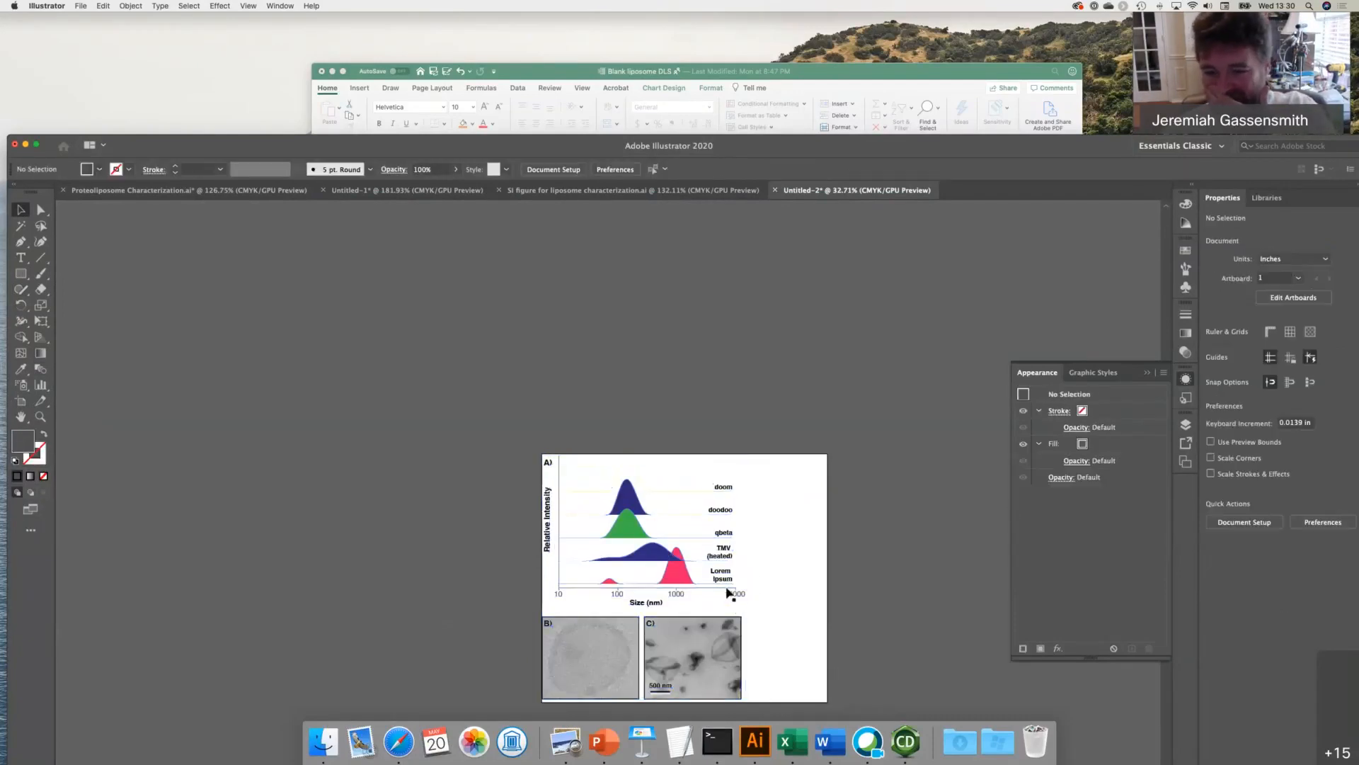
click(730, 587)
drag(734, 588, 737, 588)
click(768, 592)
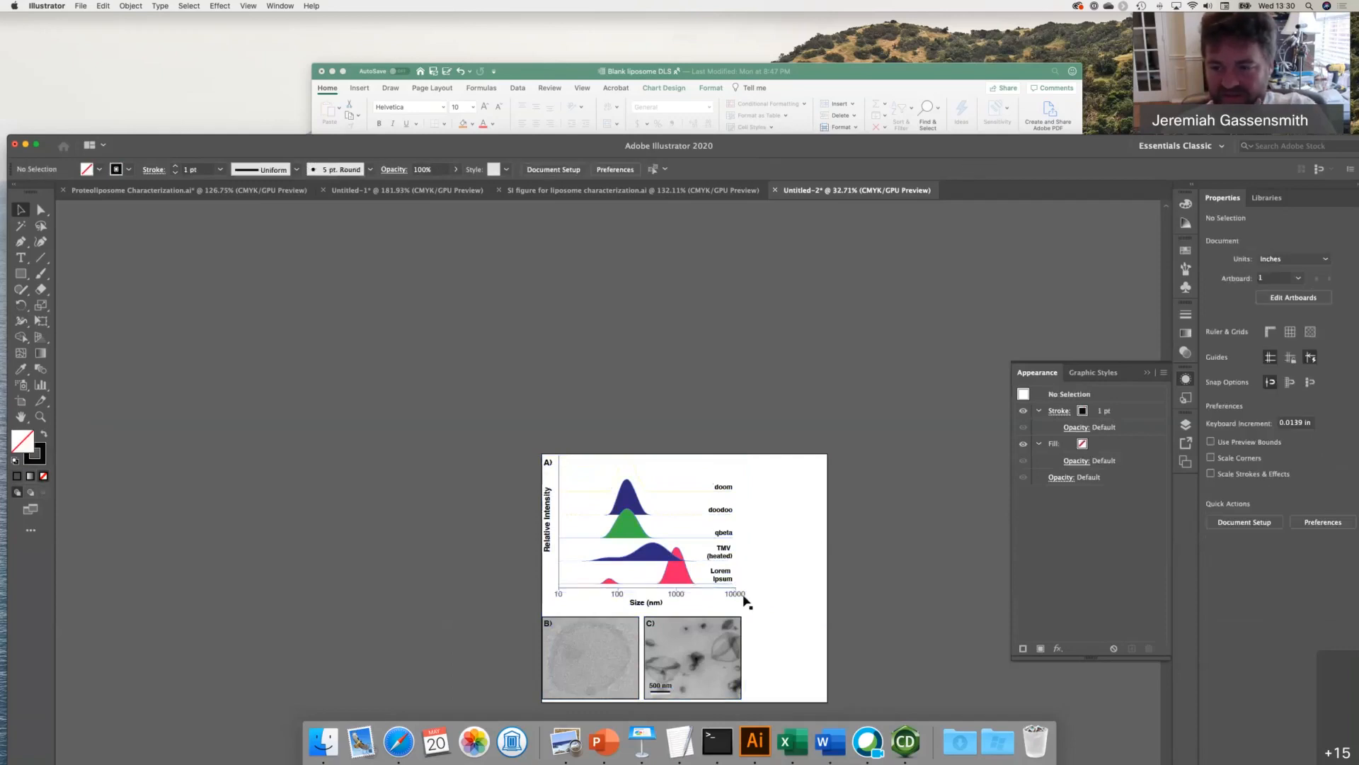
click(735, 594)
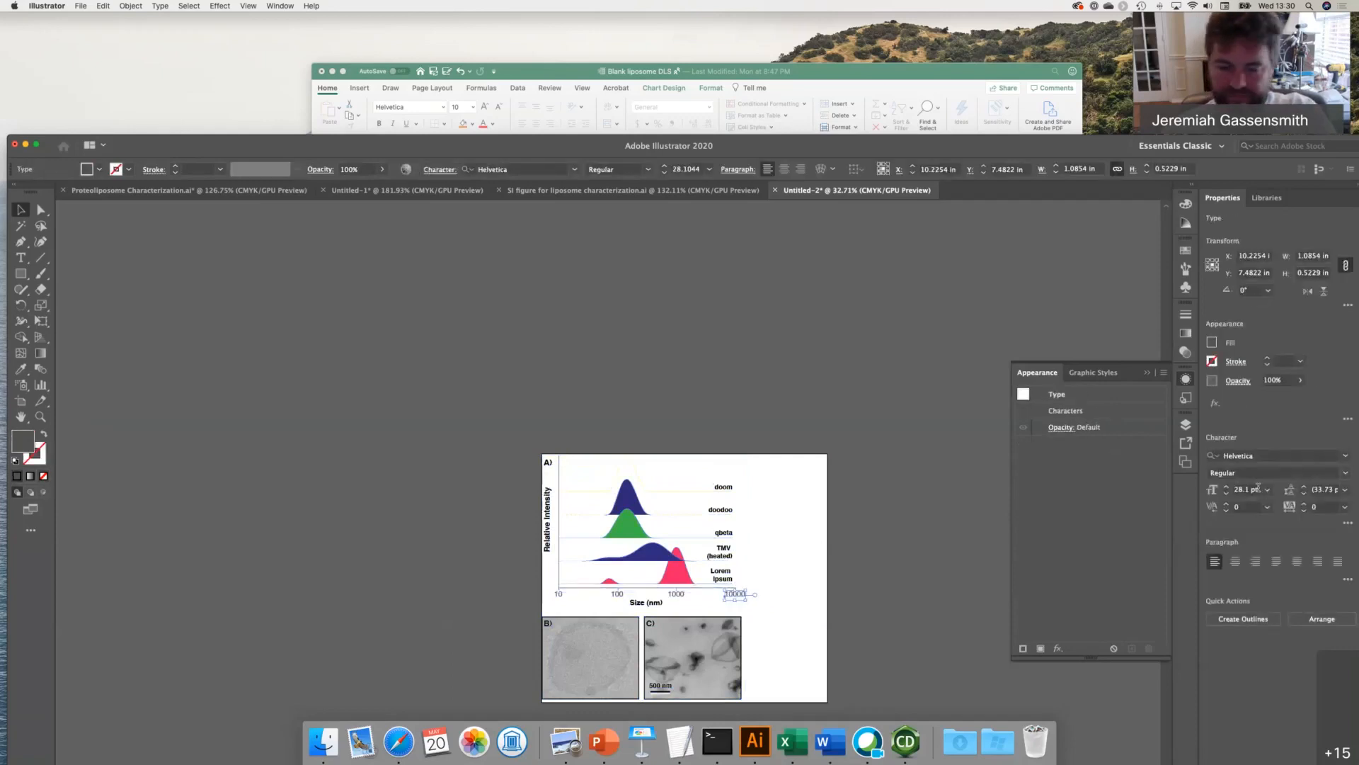
- Undo the figure's scale-up and the artboard enlargement, then deselect everything
scroll(649, 559, down, 2)
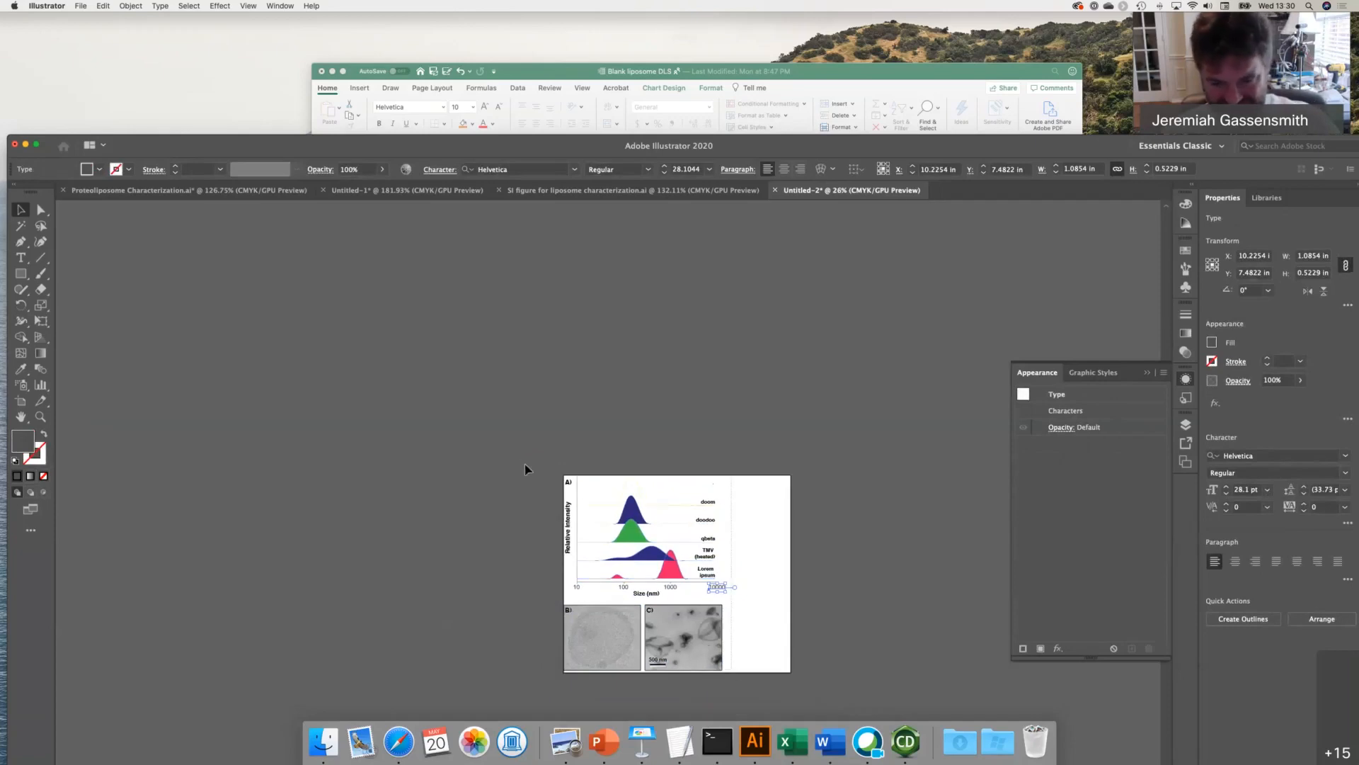
drag(527, 469, 778, 587)
click(810, 607)
click(713, 589)
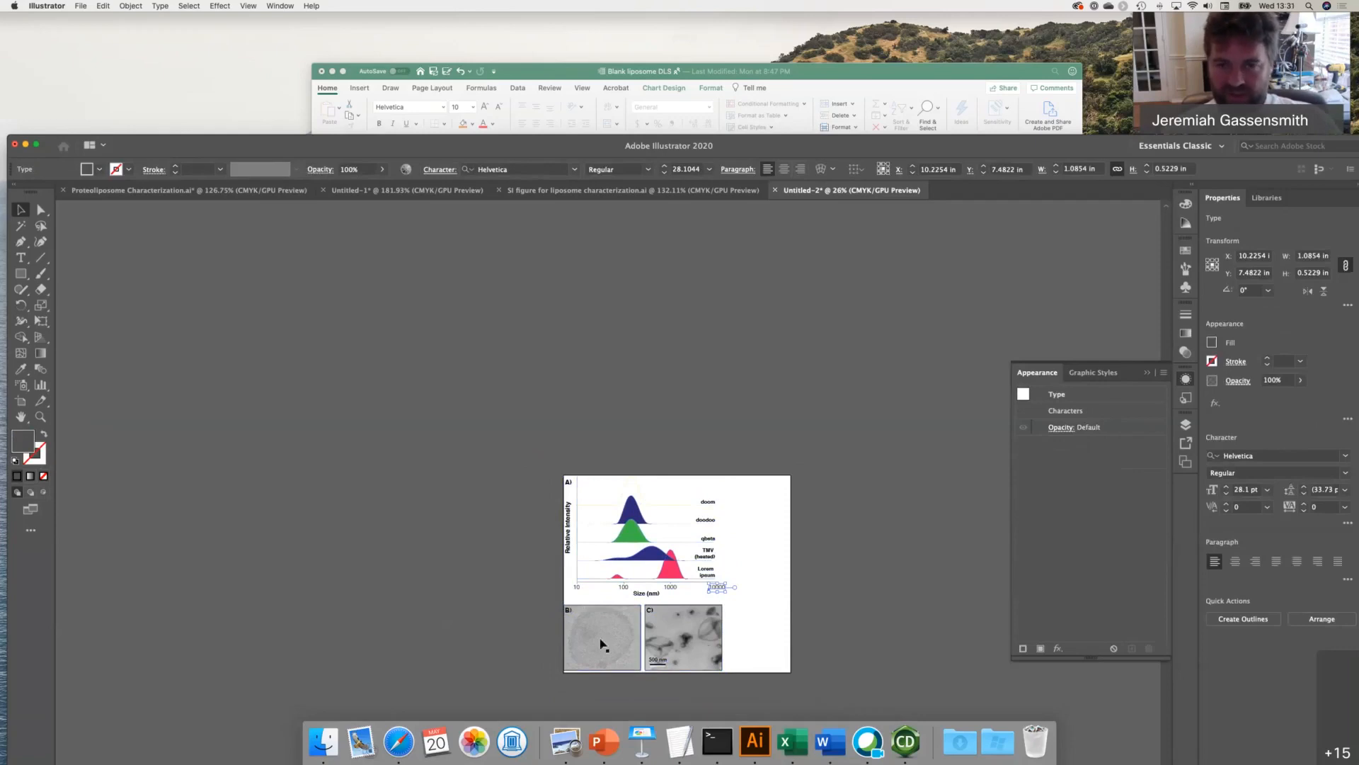
click(537, 626)
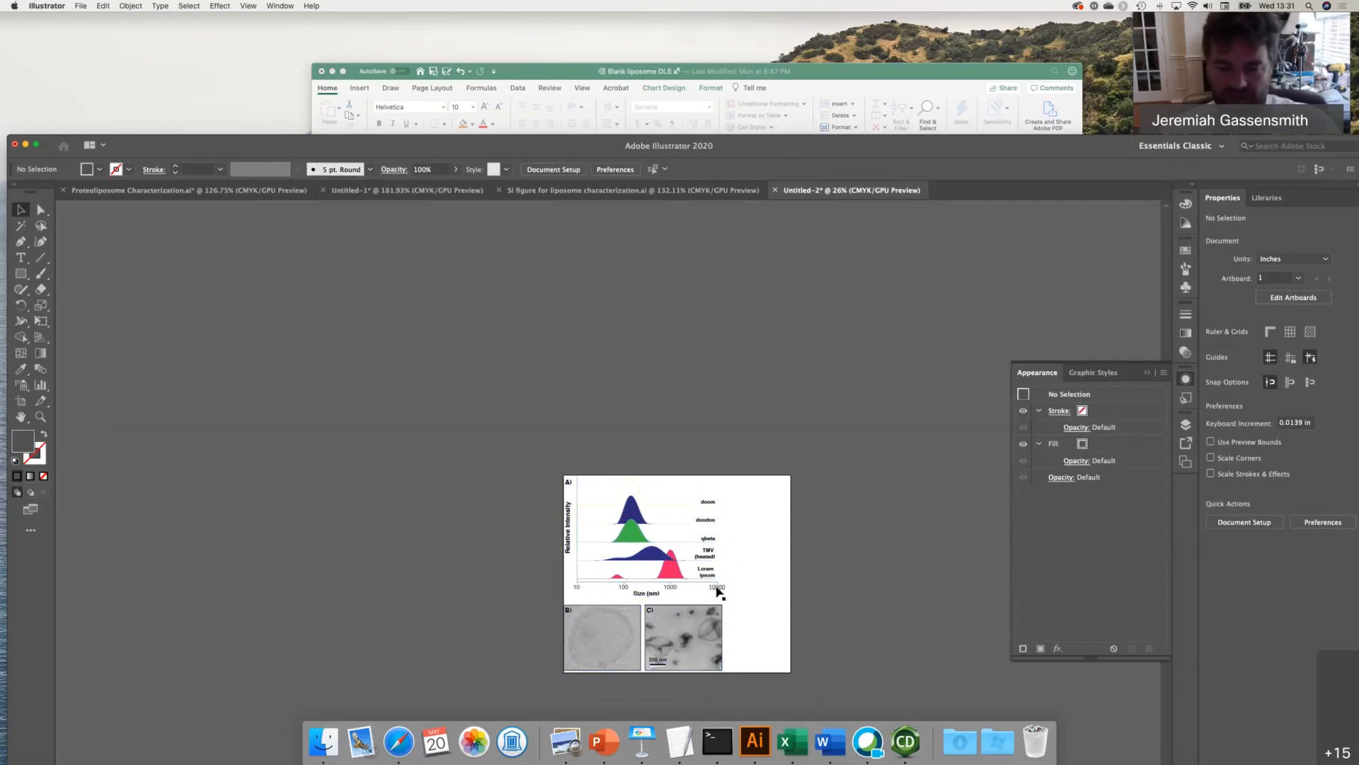
key(super+z)
key(super+z)
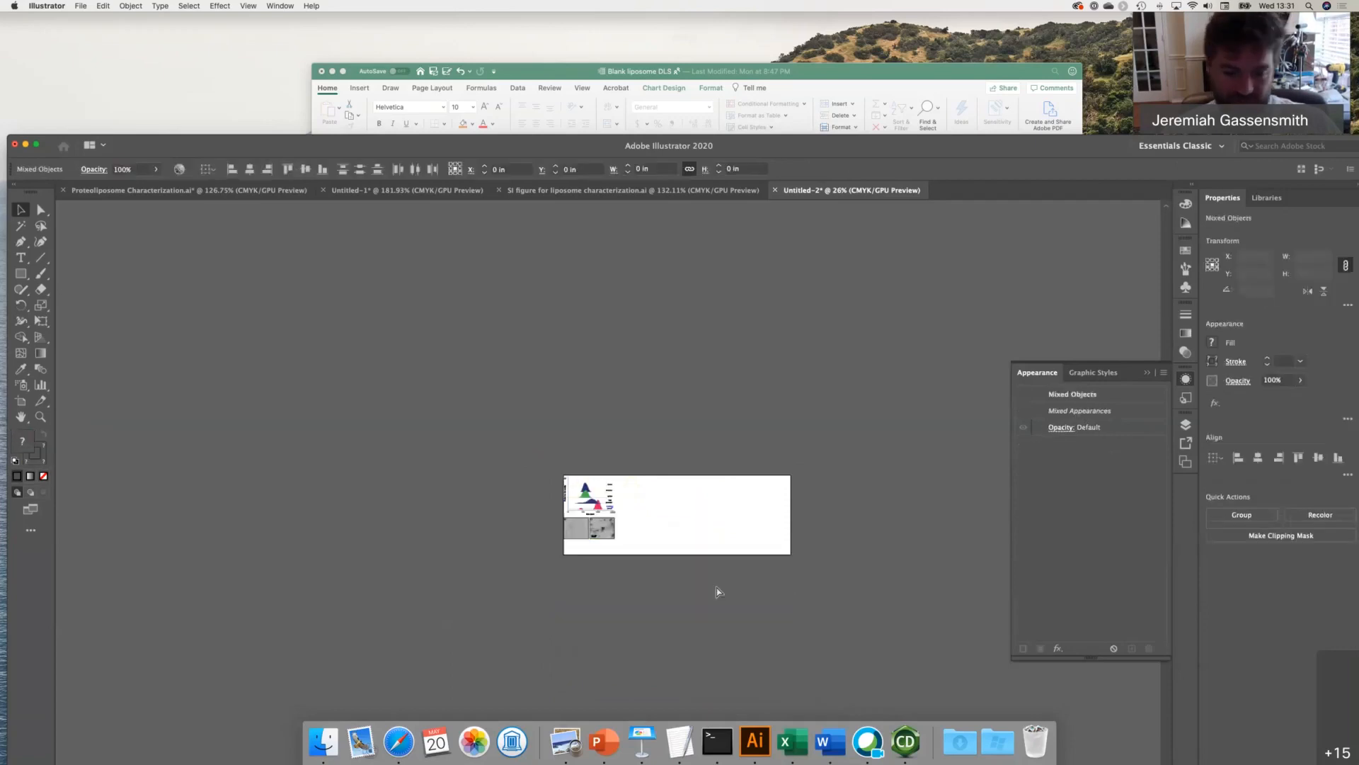
key(super+z)
scroll(637, 528, up, 7)
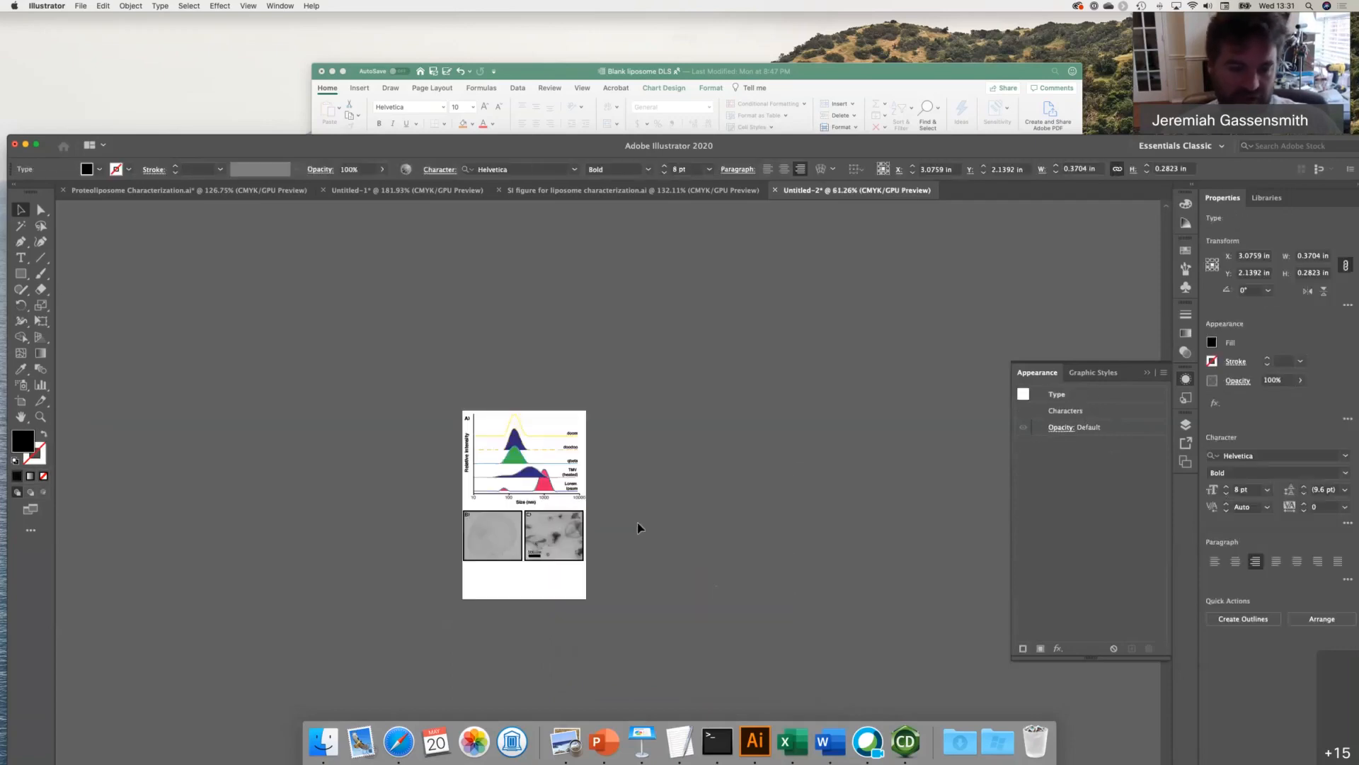
click(345, 617)
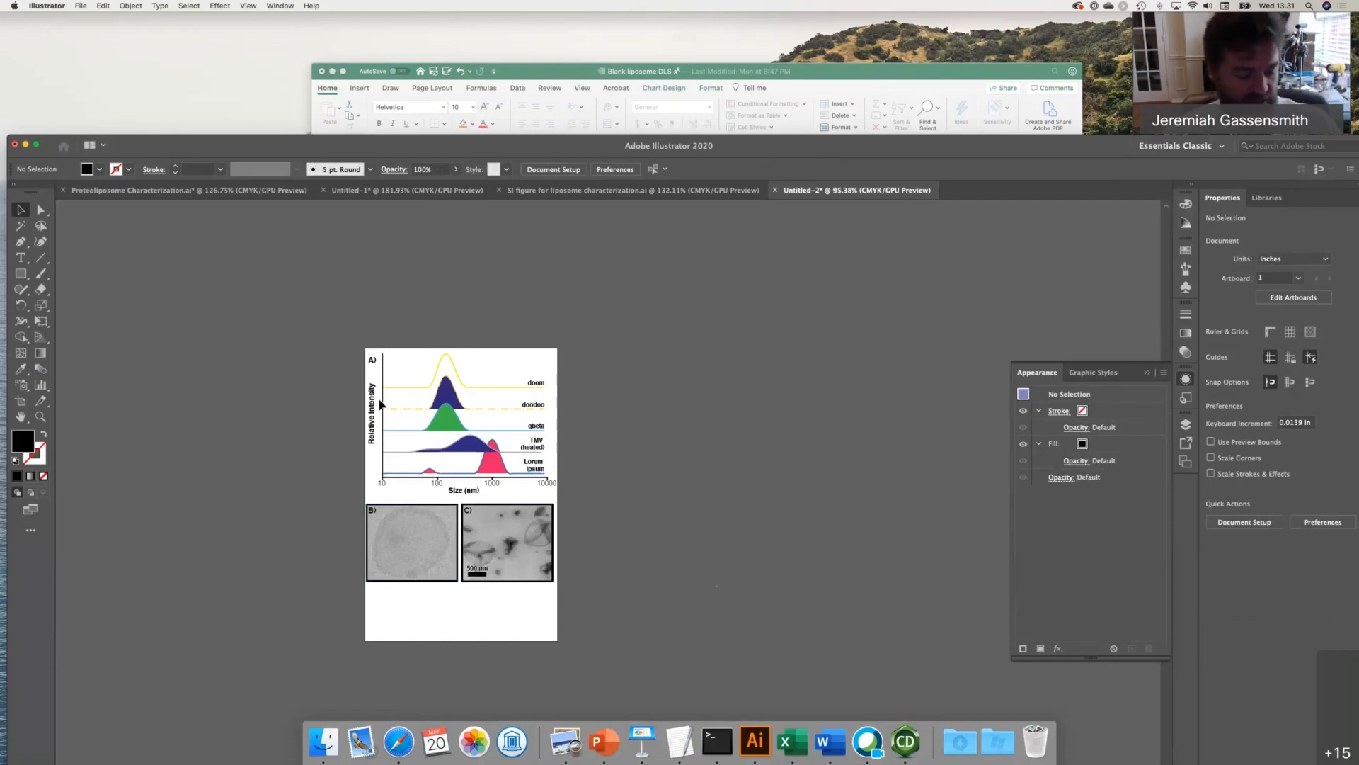
- Switch to Word and examine how the placed figure looks within the page text
key(super+Tab)
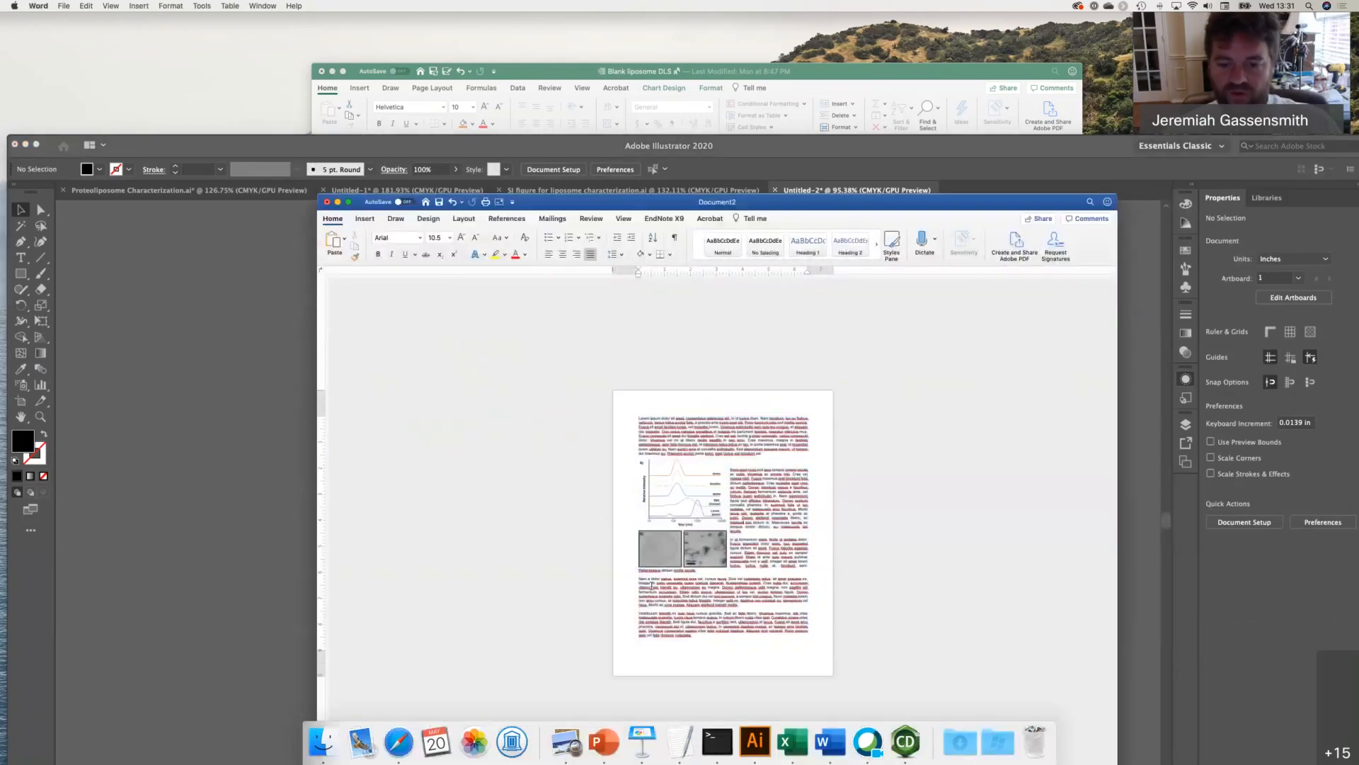
scroll(651, 586, up, 8)
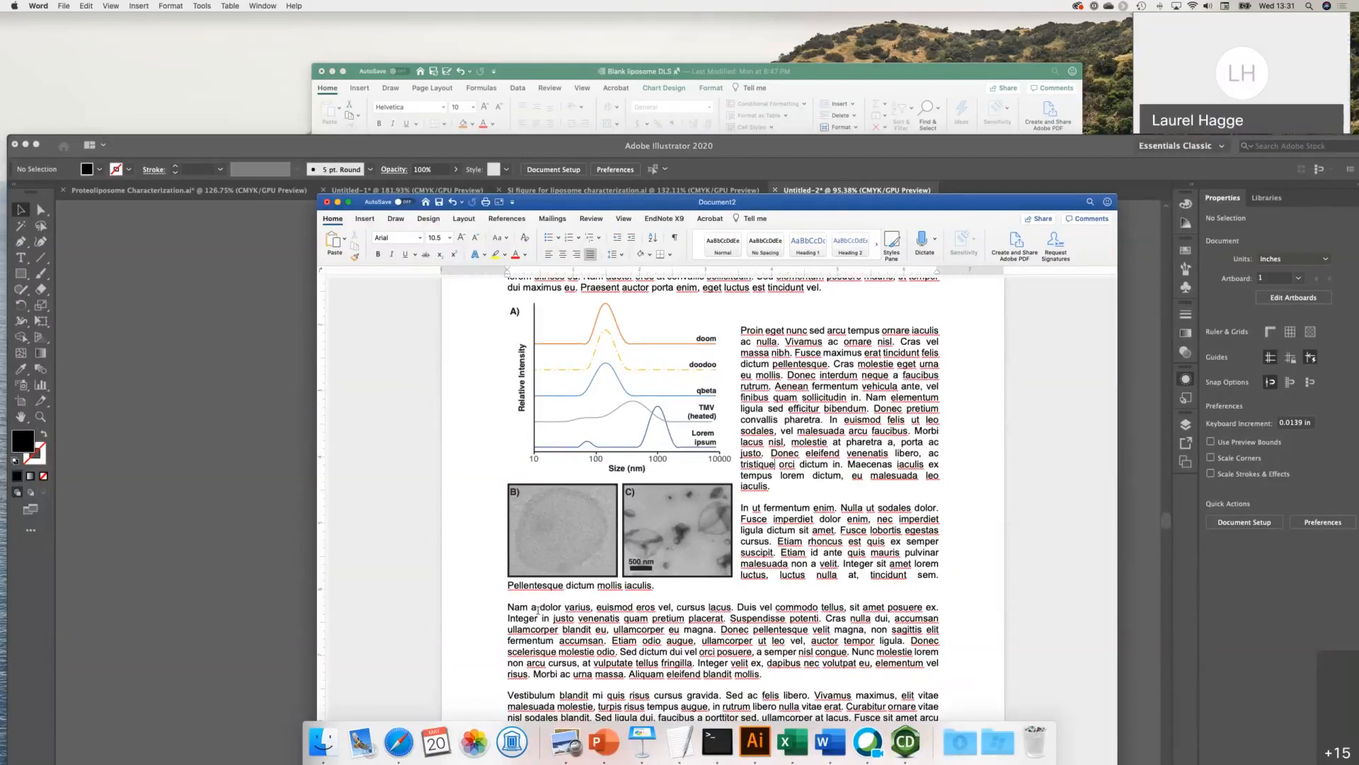
scroll(538, 610, down, 5)
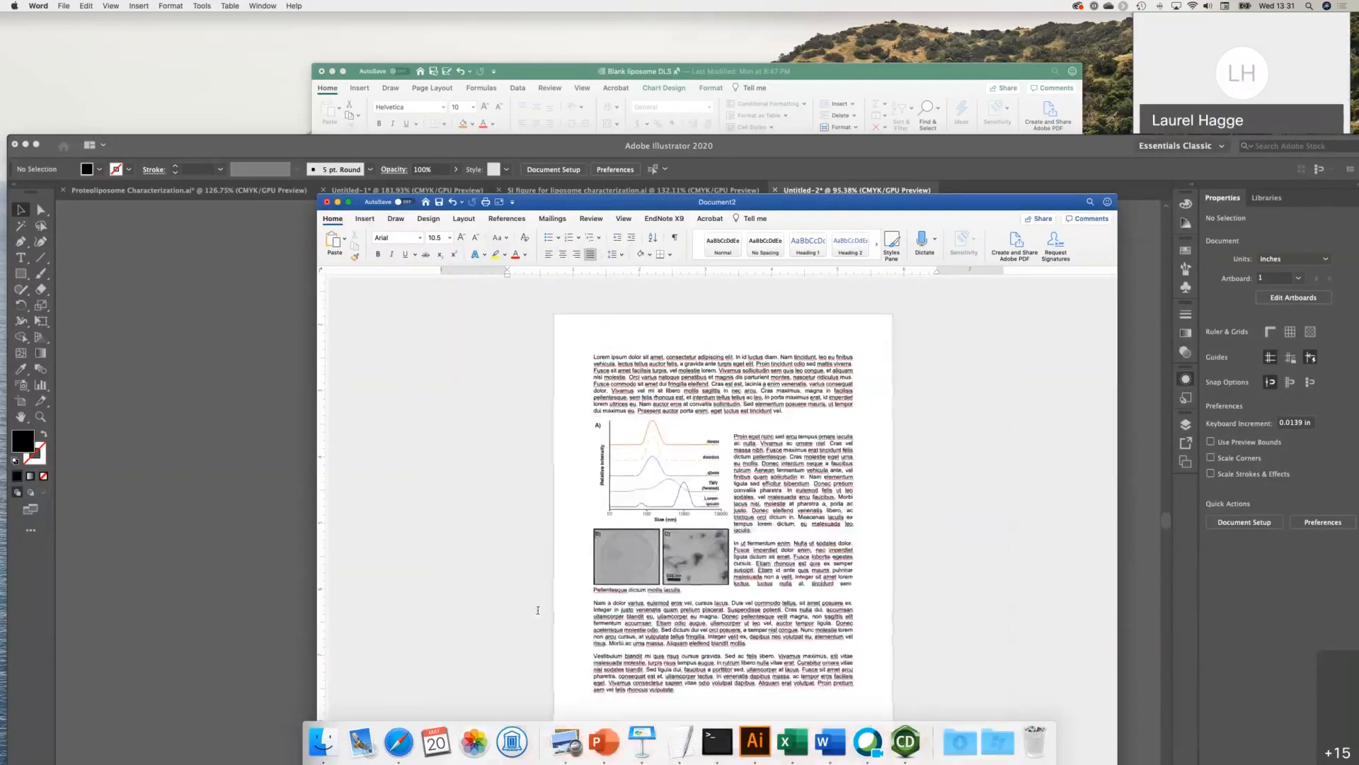
click(249, 367)
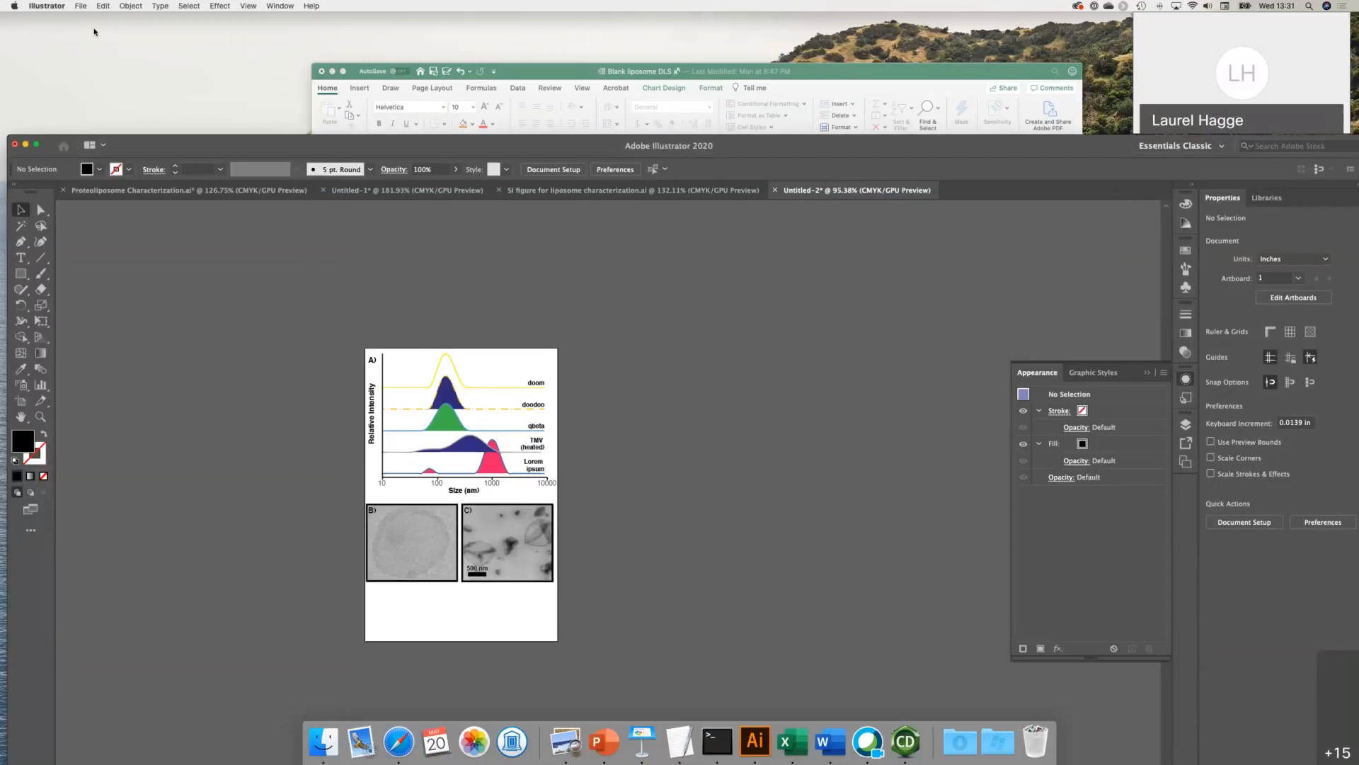
click(80, 6)
click(381, 400)
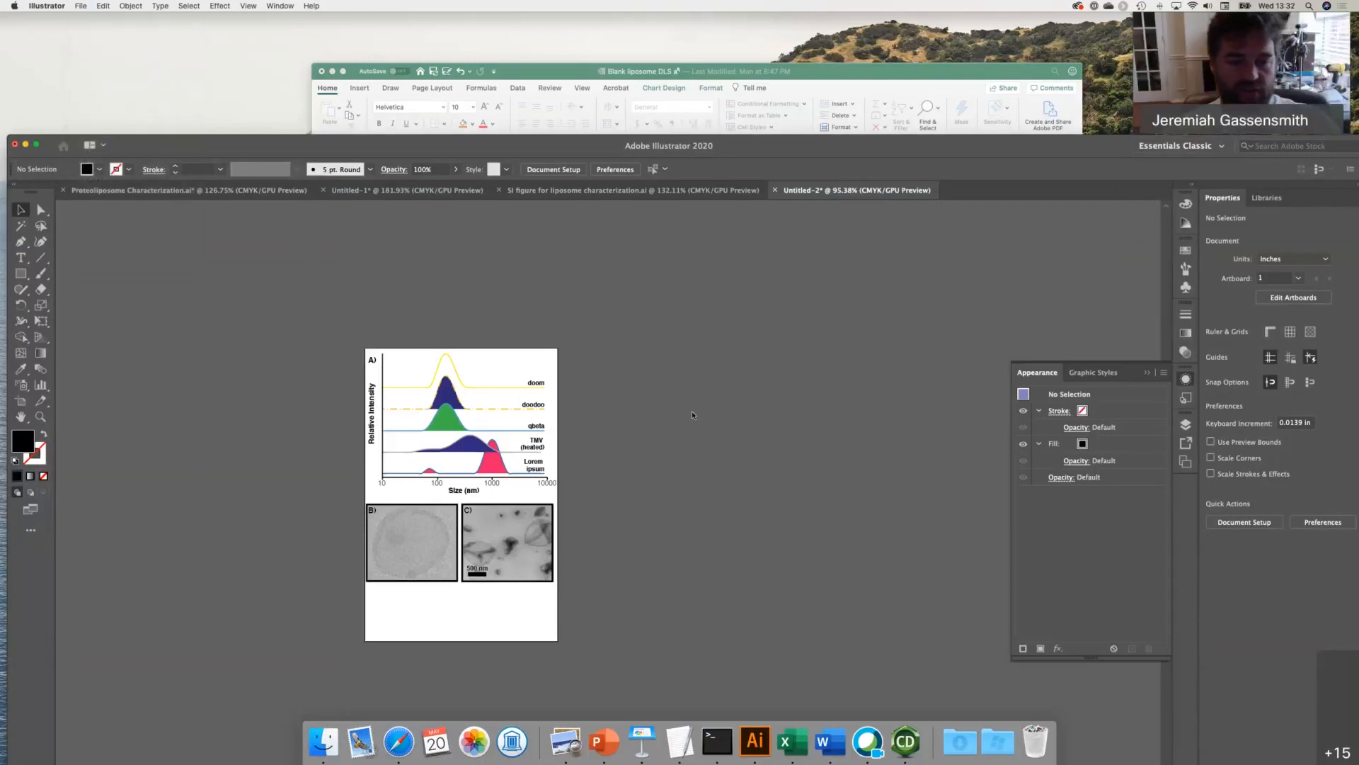
key(super+n)
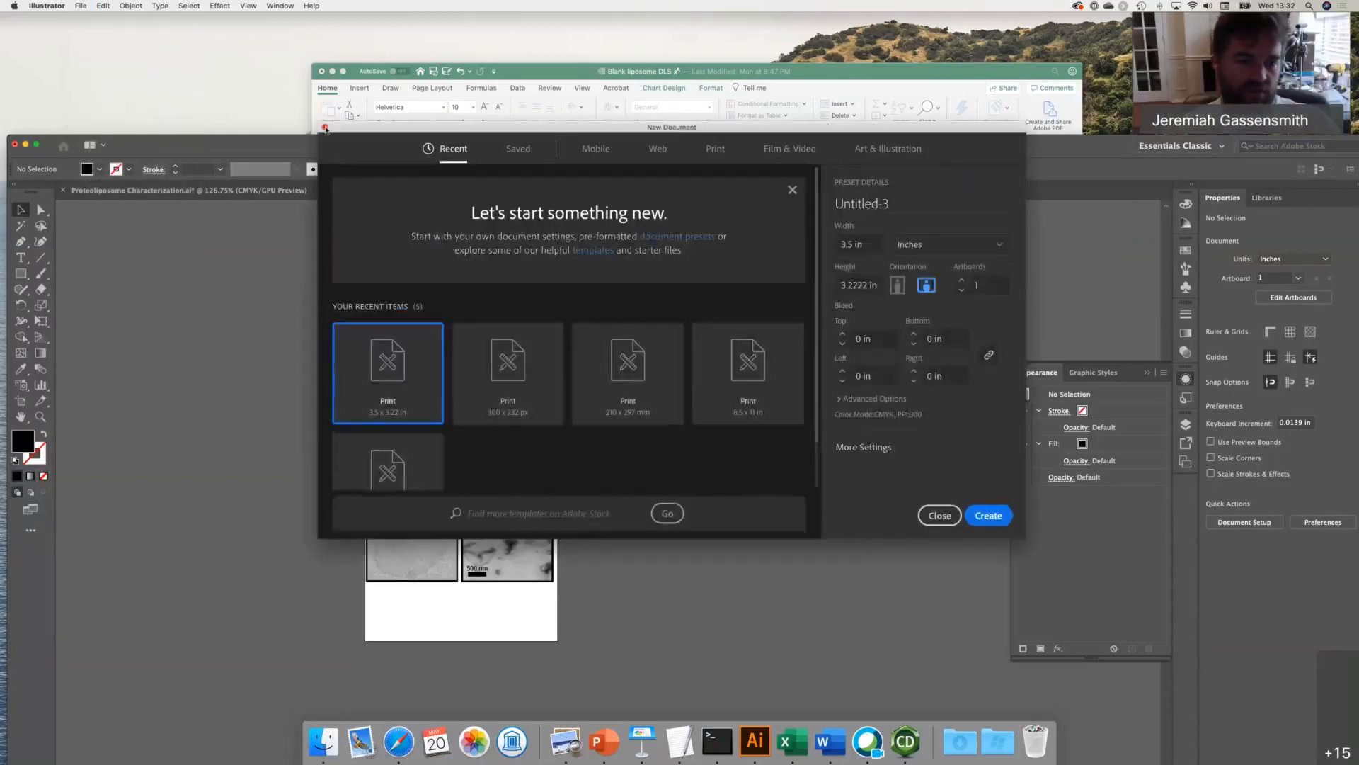
click(324, 127)
- Cut the whole figure from the artboard, then switch to ChemDraw and open the most recent drawing
drag(340, 376, 603, 661)
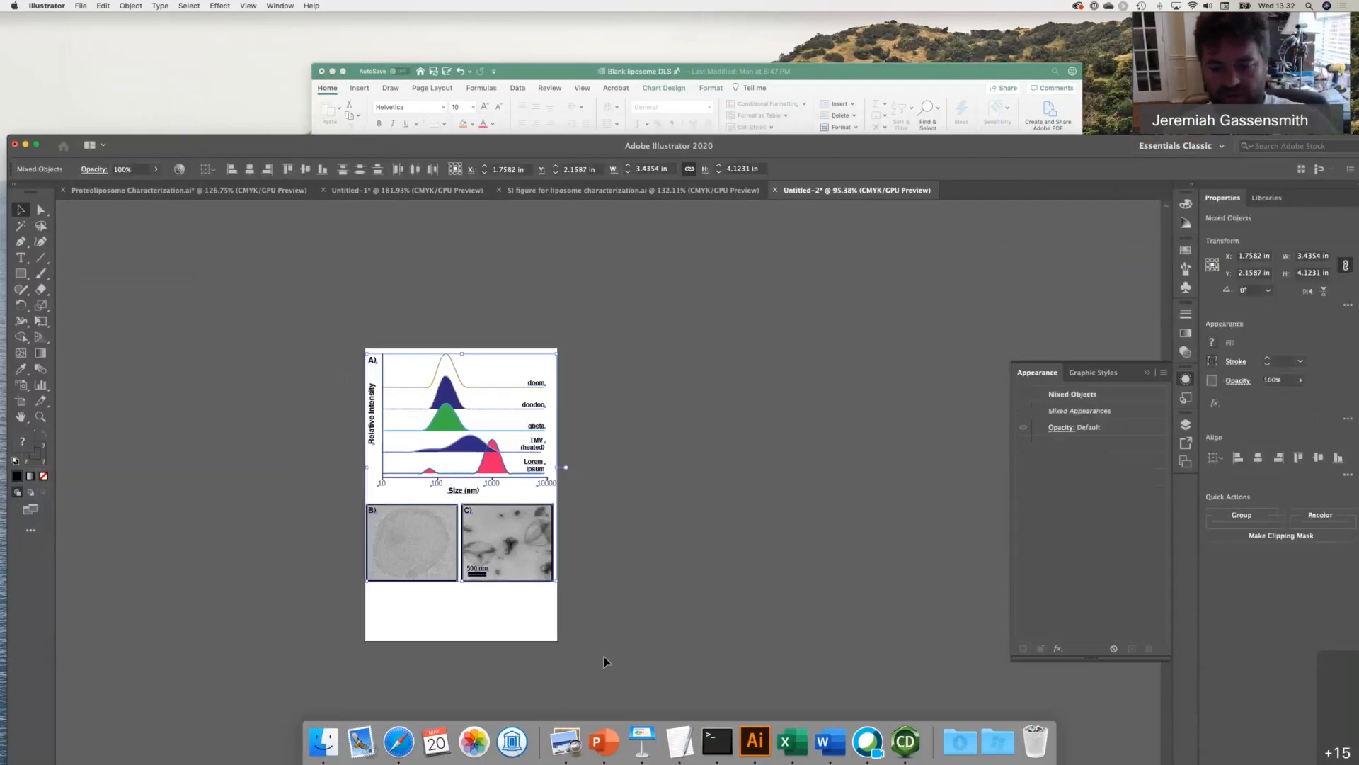
key(super+x)
click(905, 741)
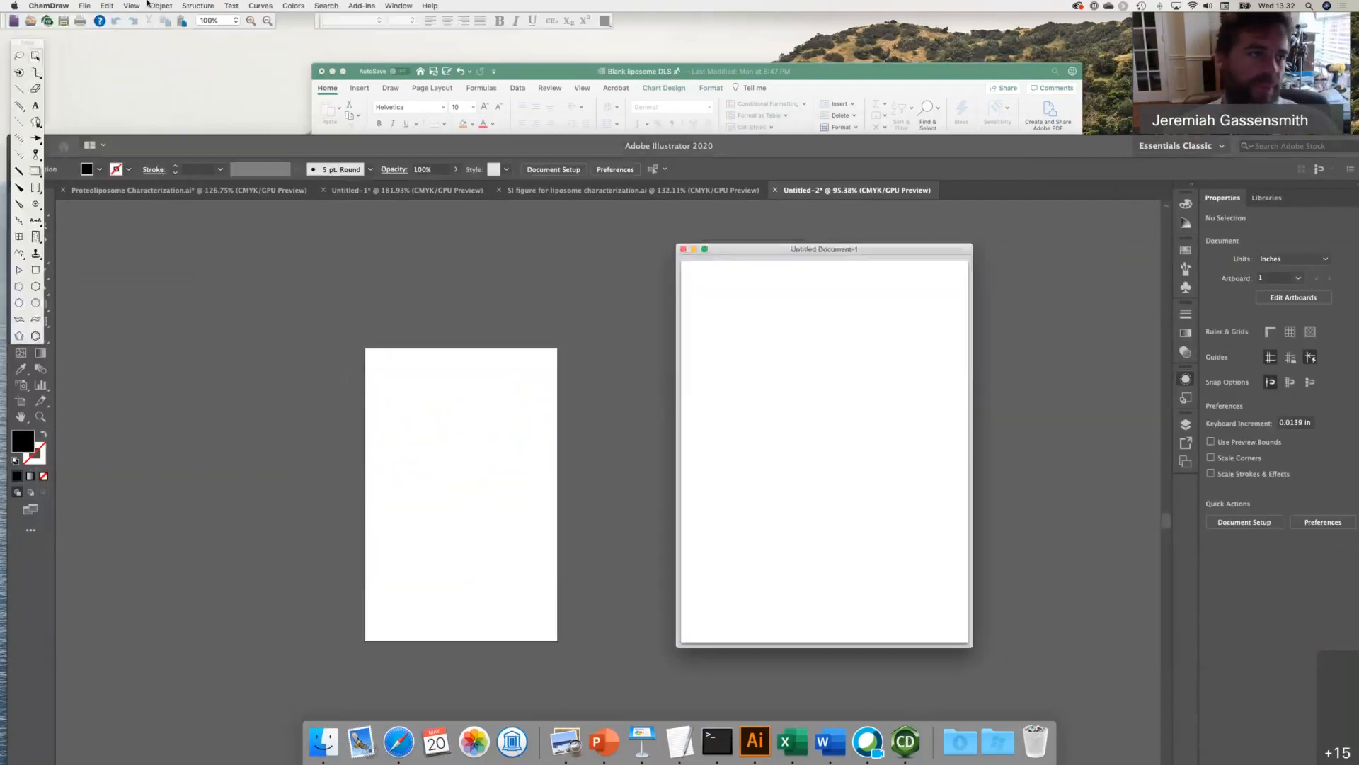
click(84, 6)
mouse_move(177, 58)
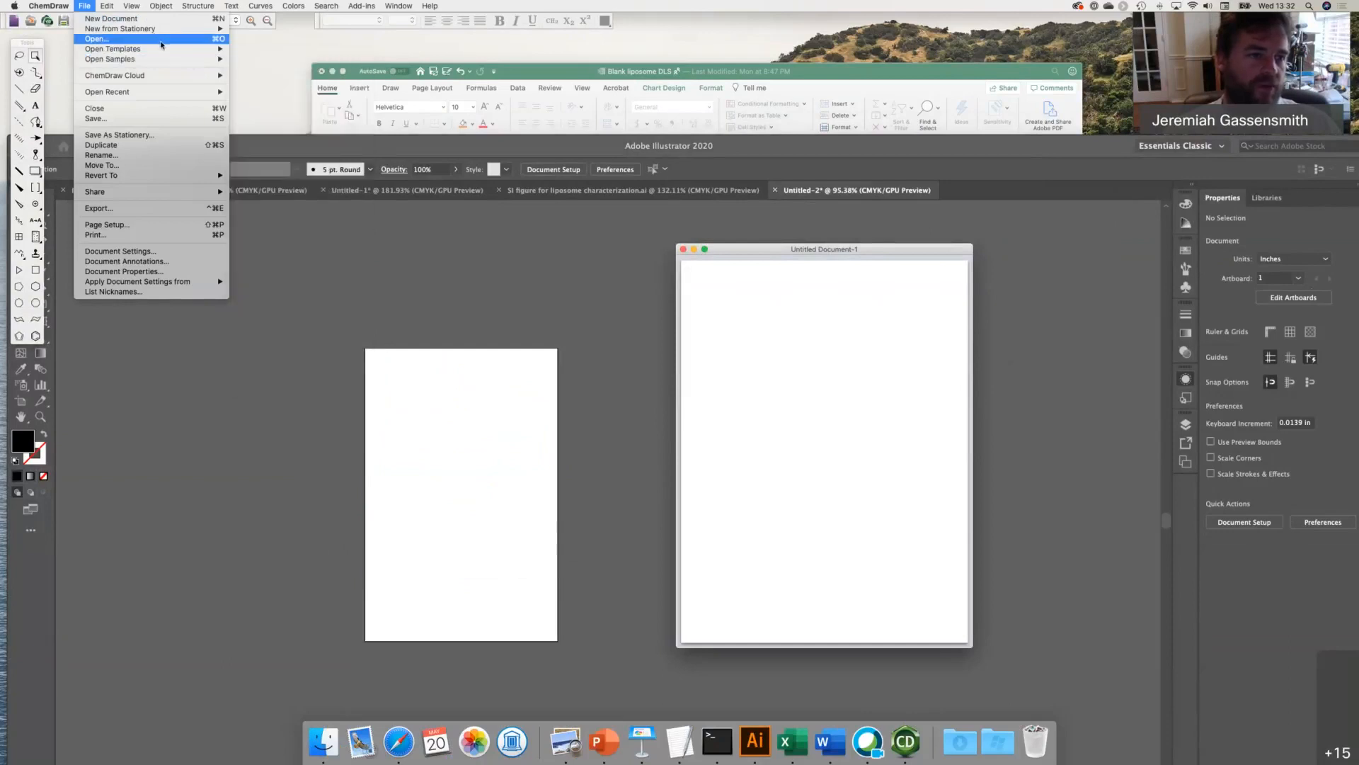
mouse_move(164, 83)
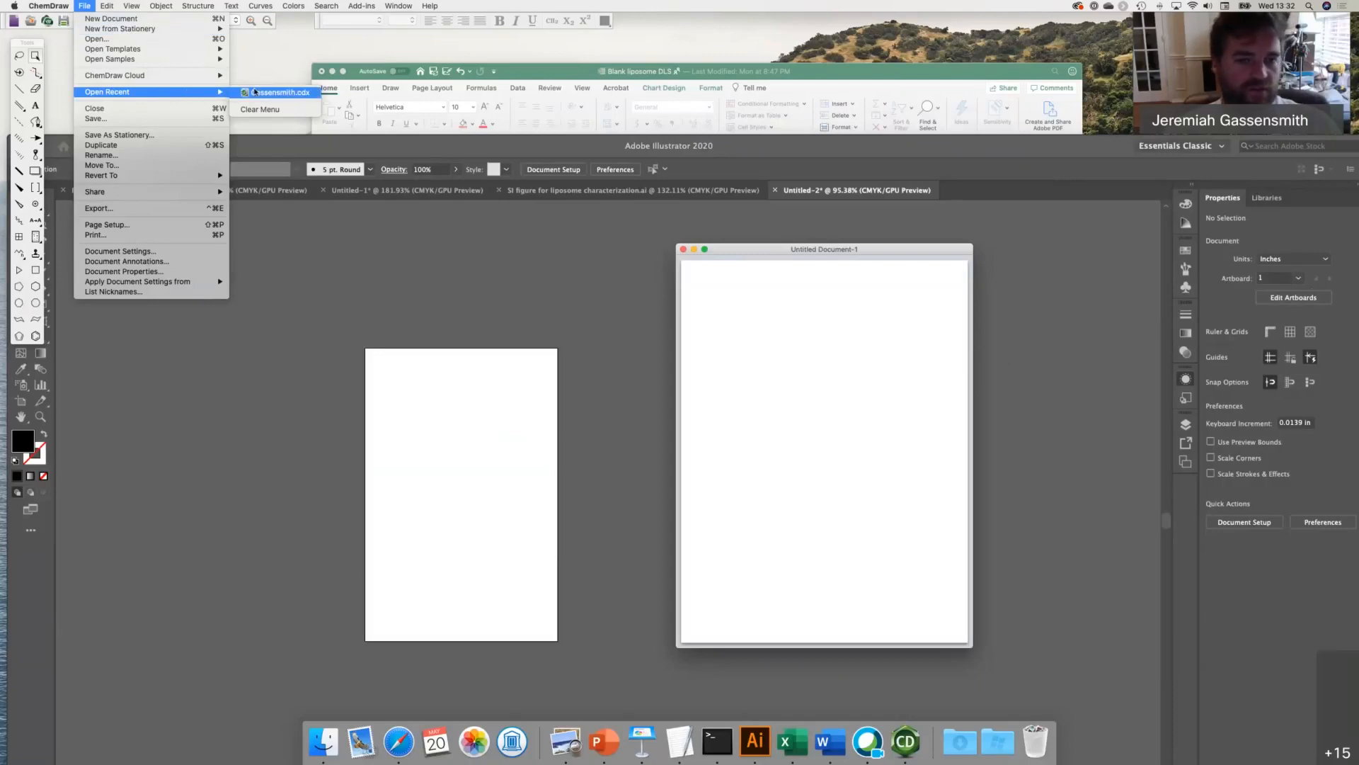
click(255, 92)
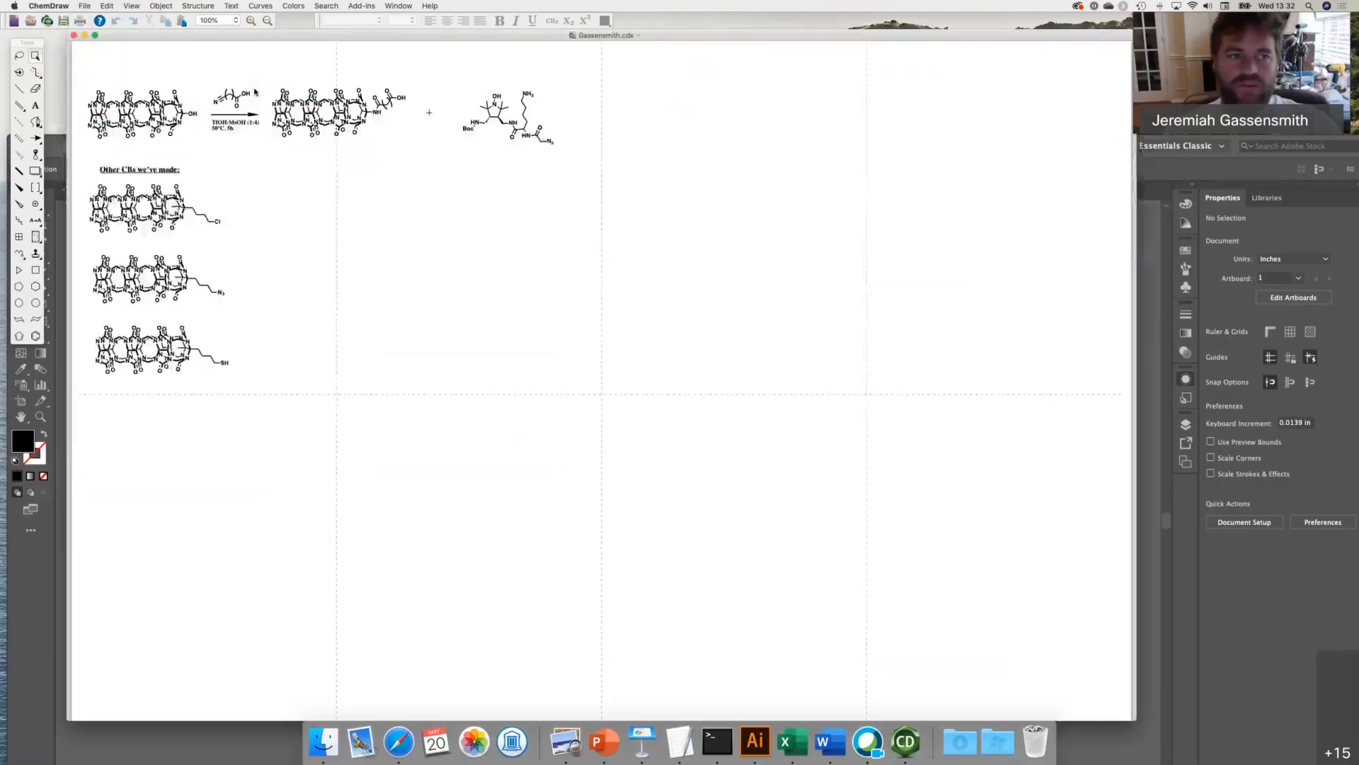
- Apply object settings from Tot_Syn_Style.cds in the UT Dallas folder to the three structures under "Other CBs we've made", also setting them as defaults
drag(127, 42, 744, 274)
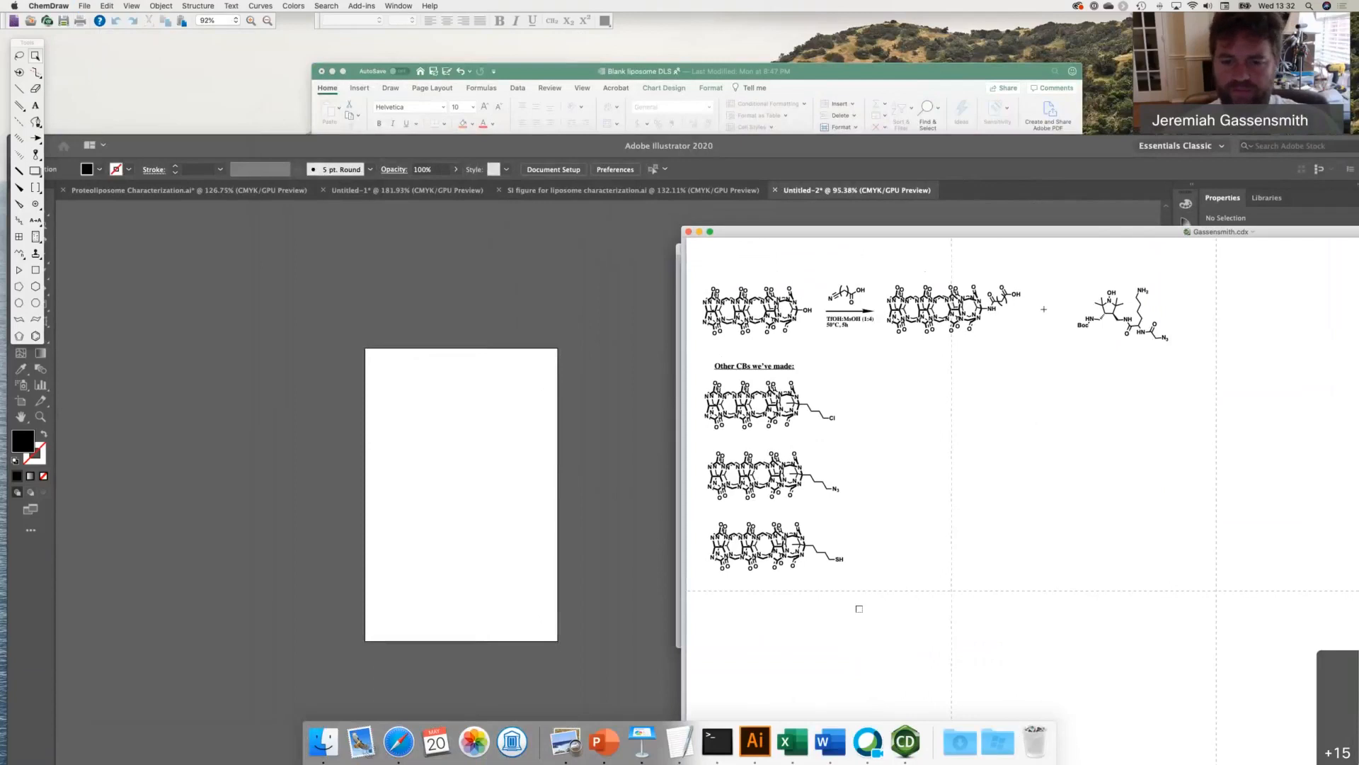
drag(867, 599, 691, 373)
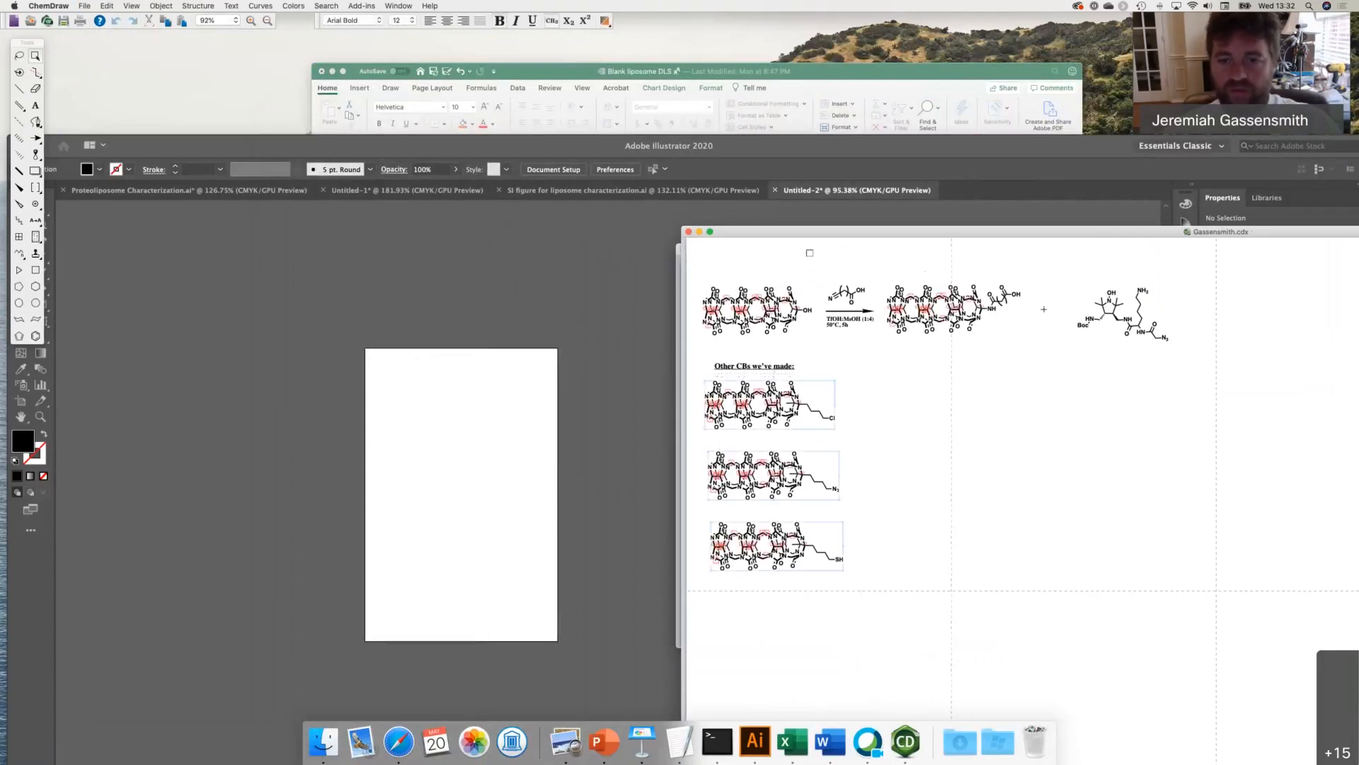
double_click(822, 236)
click(162, 6)
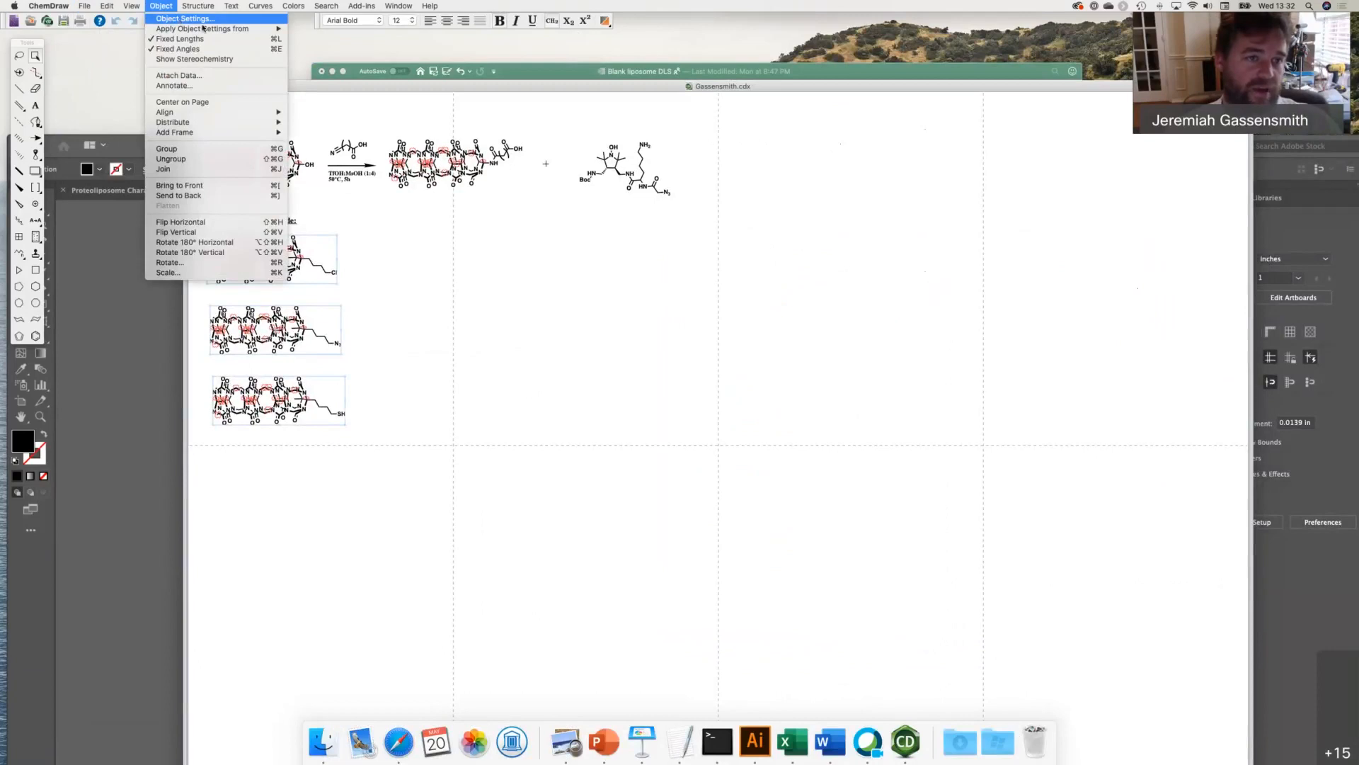
mouse_move(204, 28)
click(332, 30)
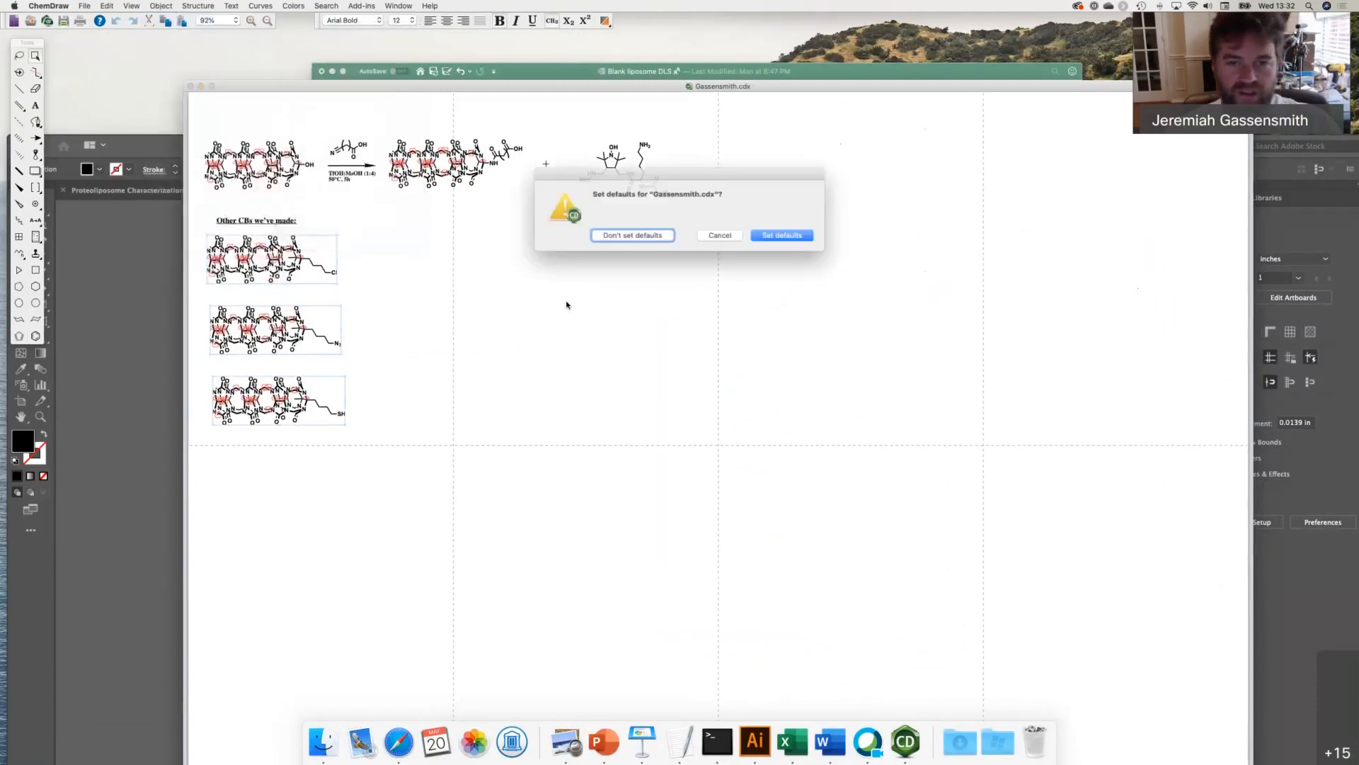
click(786, 236)
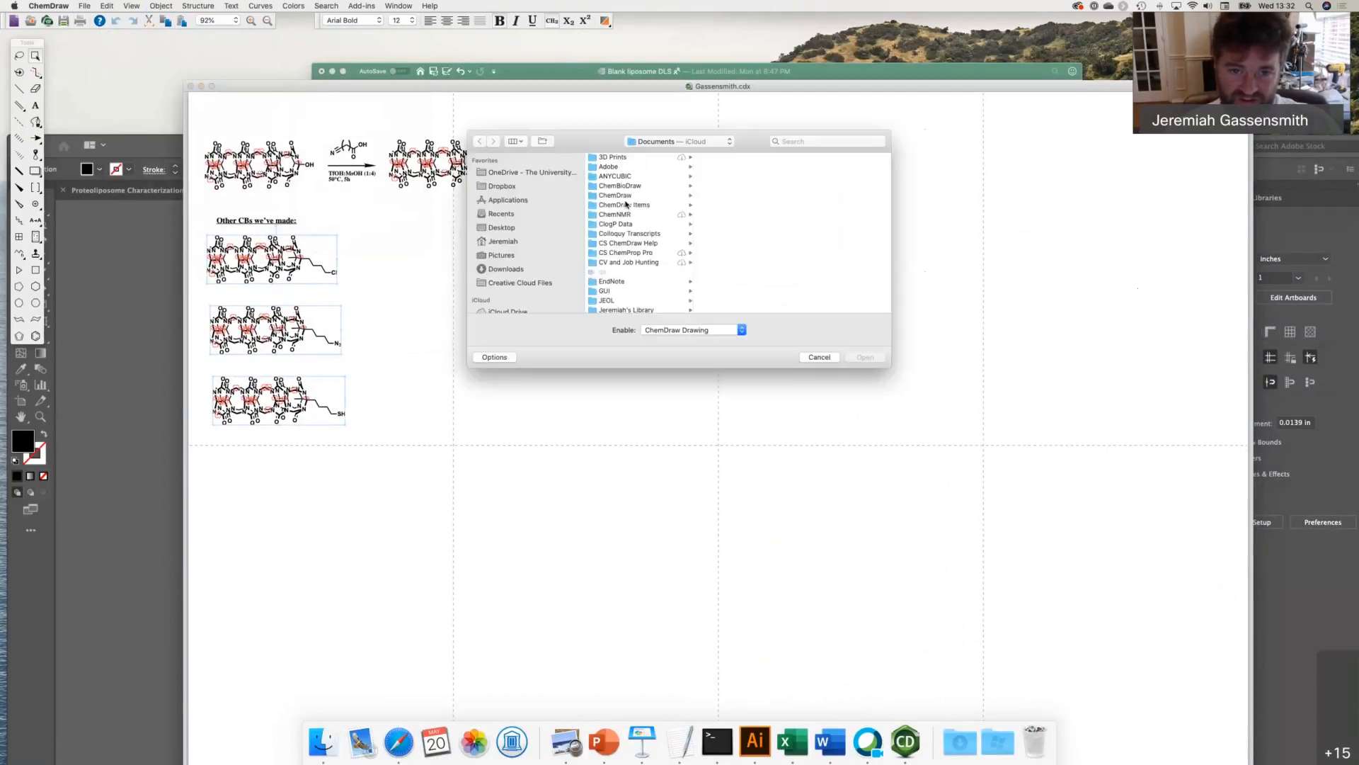
scroll(626, 205, down, 10)
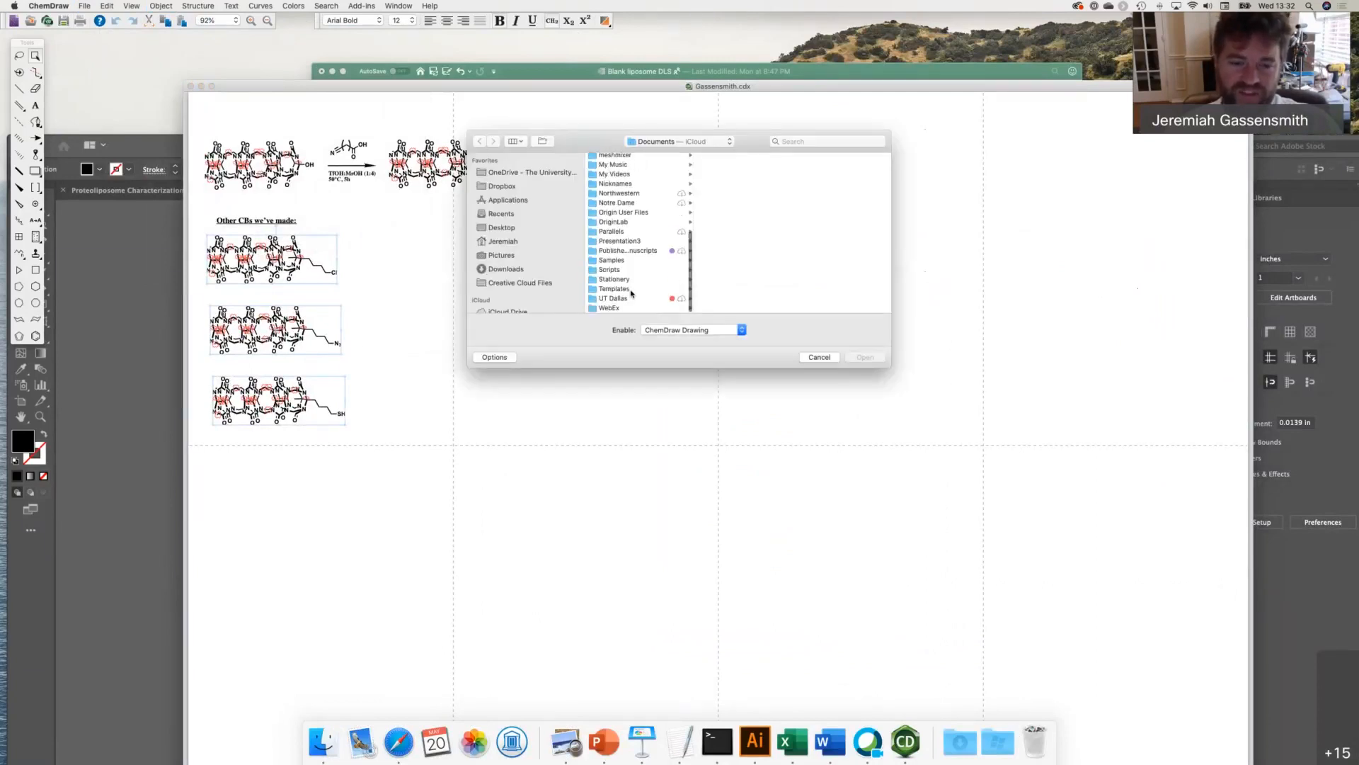
click(613, 298)
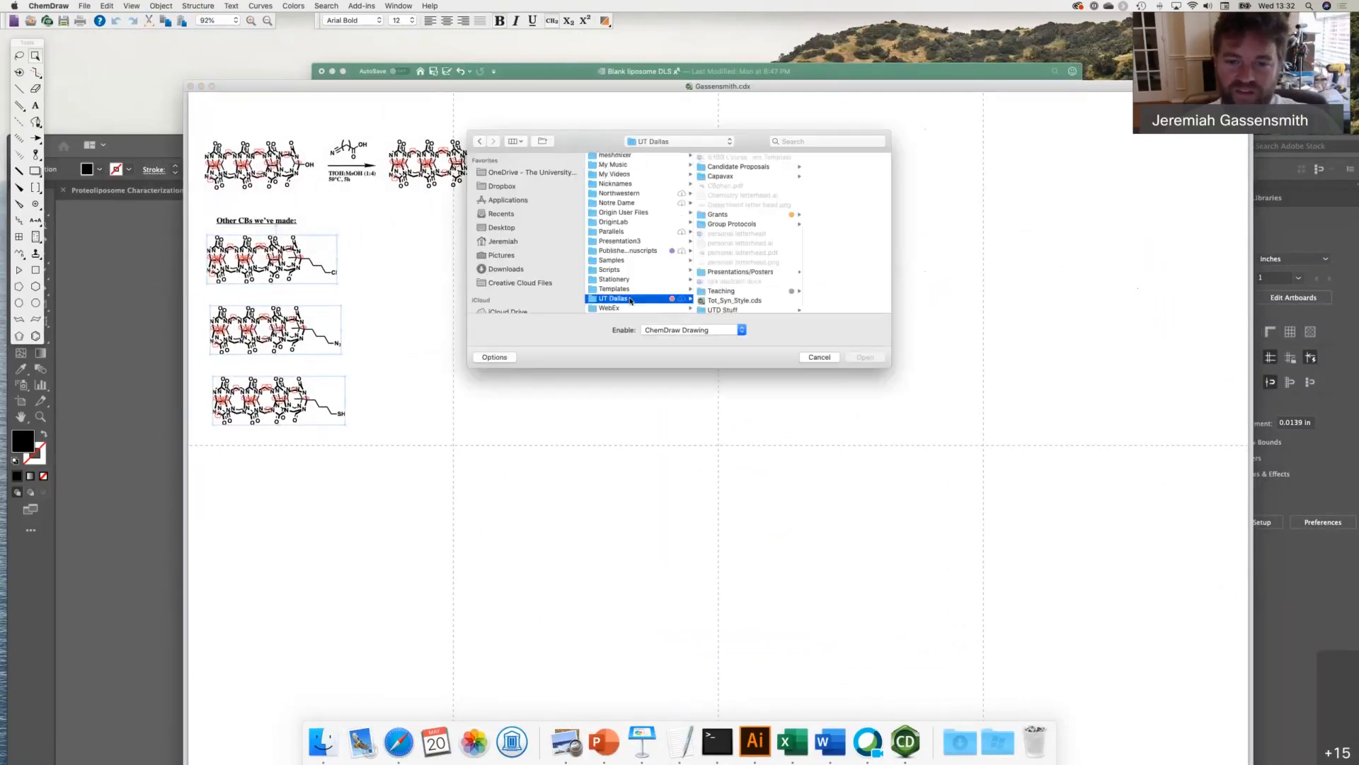
click(736, 301)
click(871, 358)
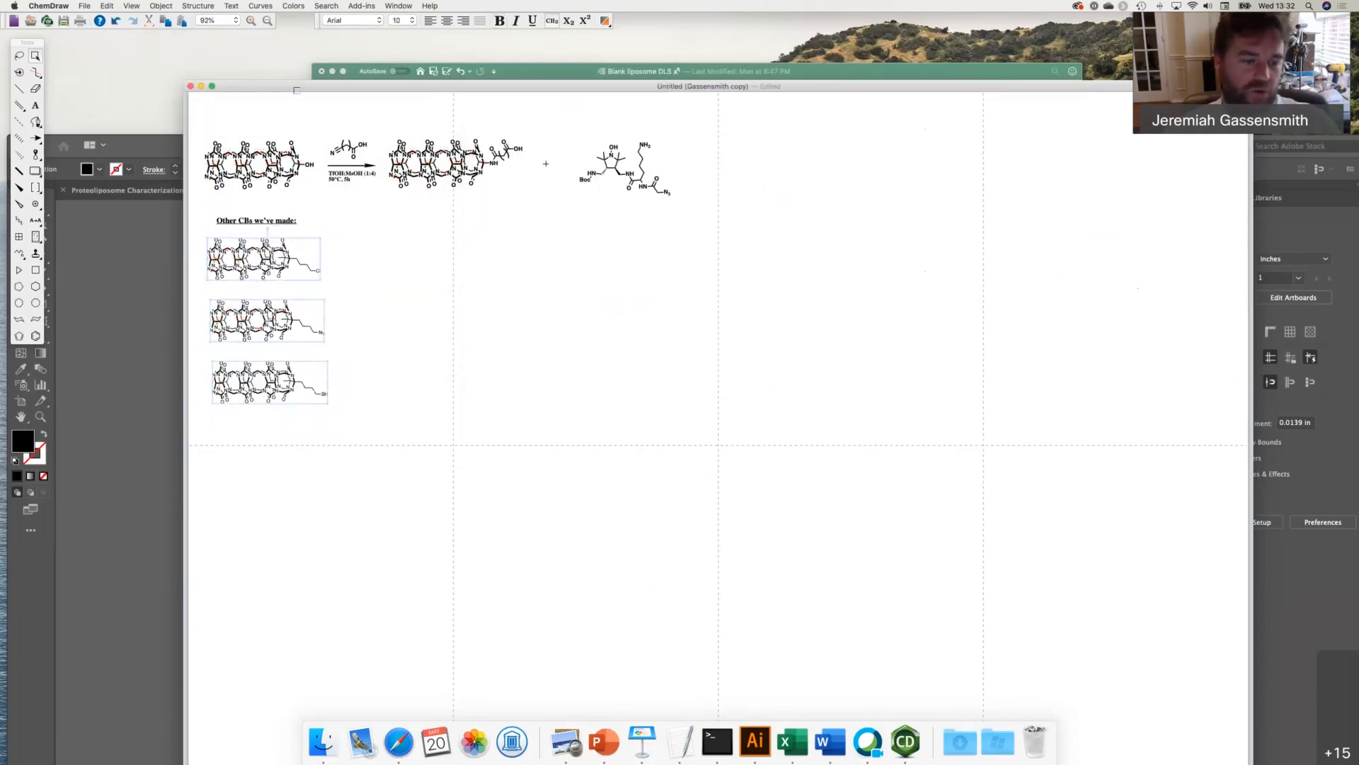
- Copy the three restyled structures, paste them into the empty Illustrator document and move them fully onto the artboard
drag(297, 90, 673, 189)
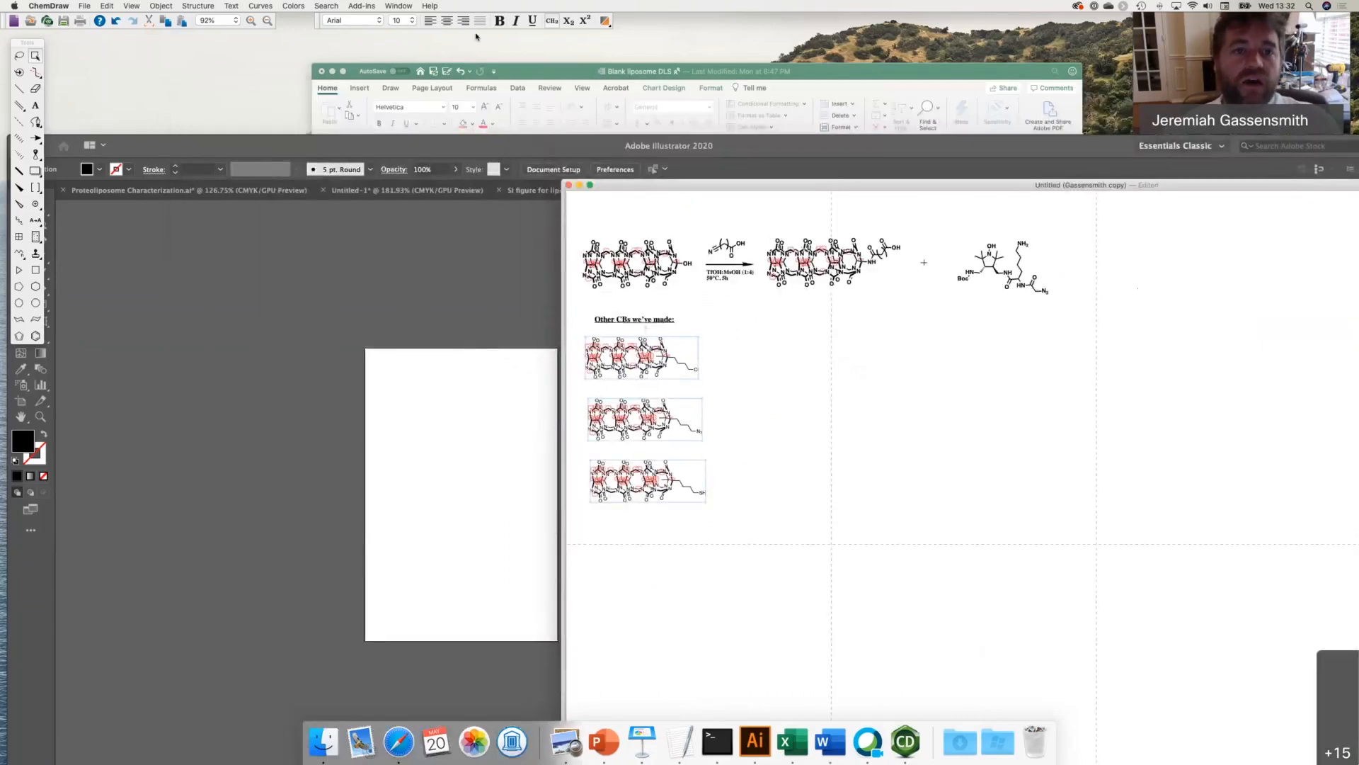
scroll(658, 441, up, 5)
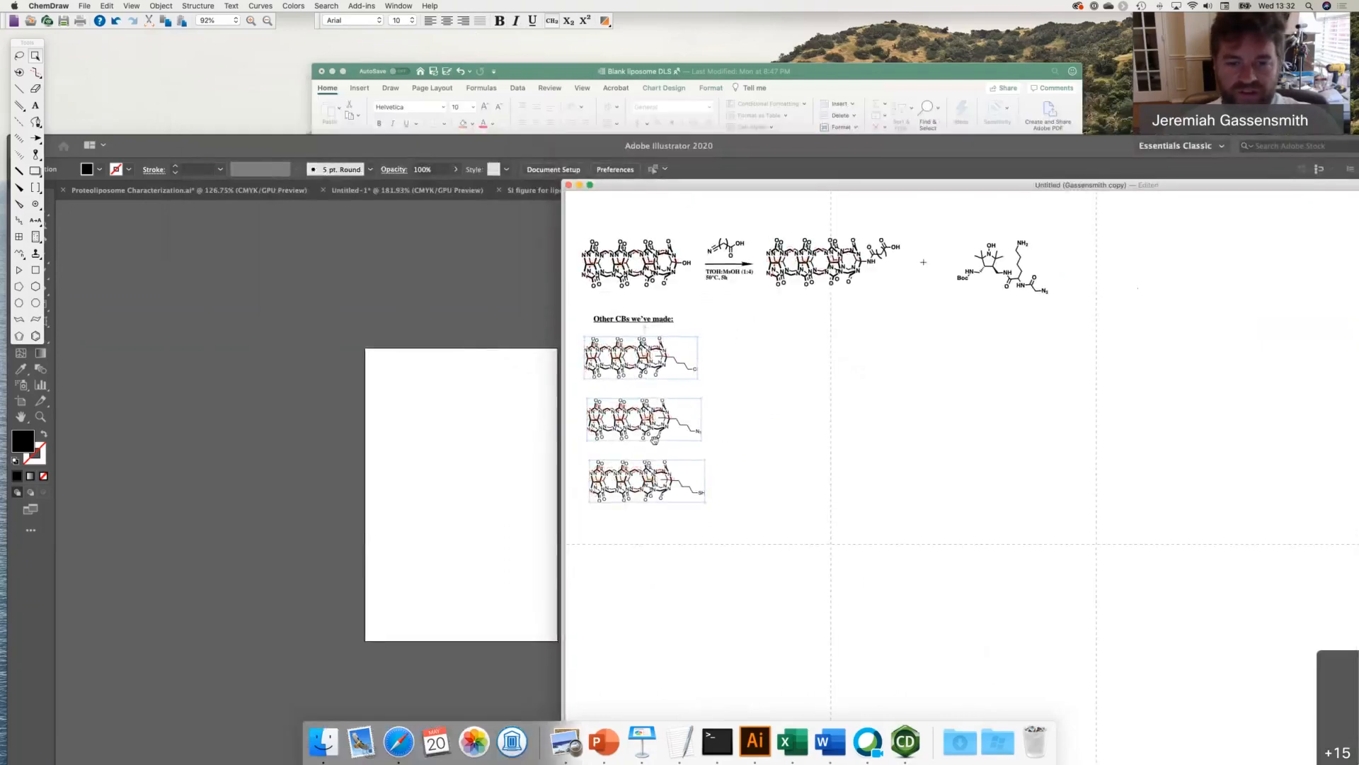
scroll(656, 442, down, 1)
drag(654, 441, 760, 459)
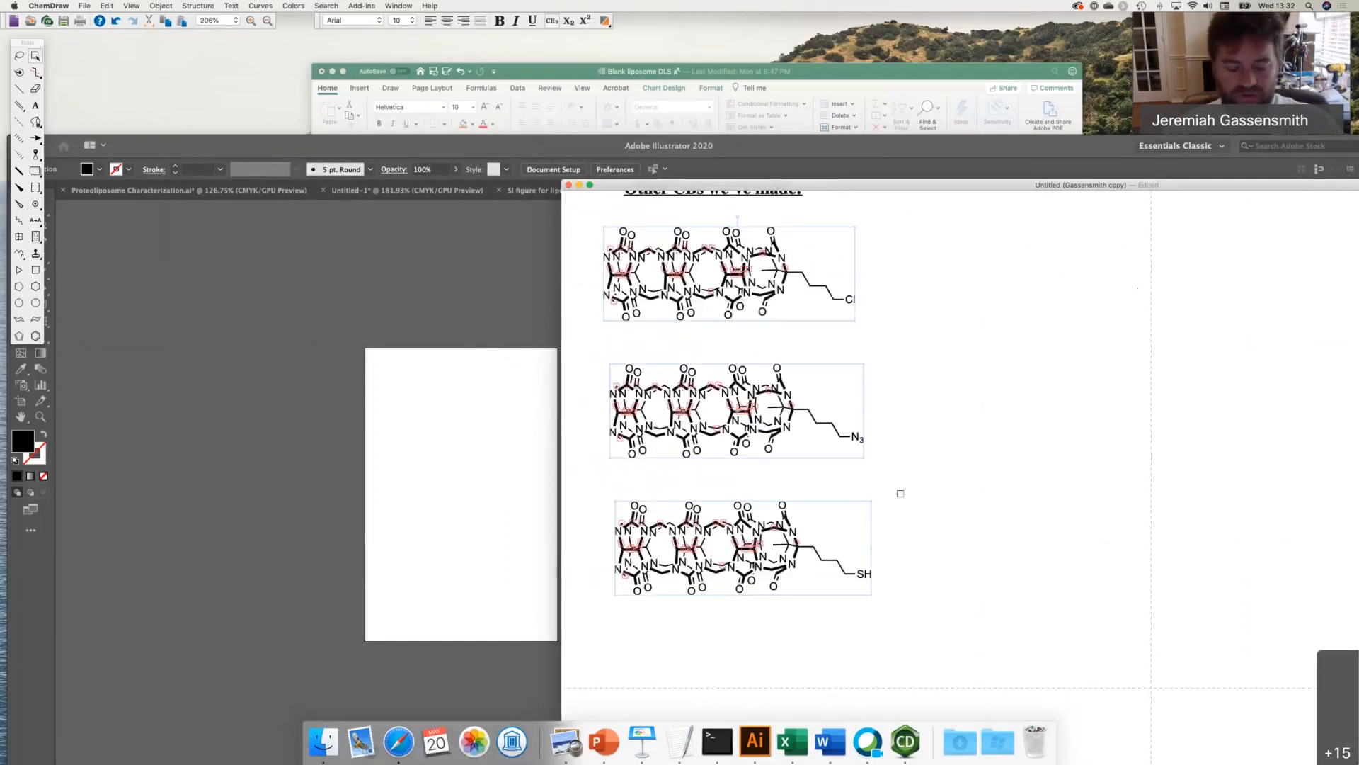
key(super+c)
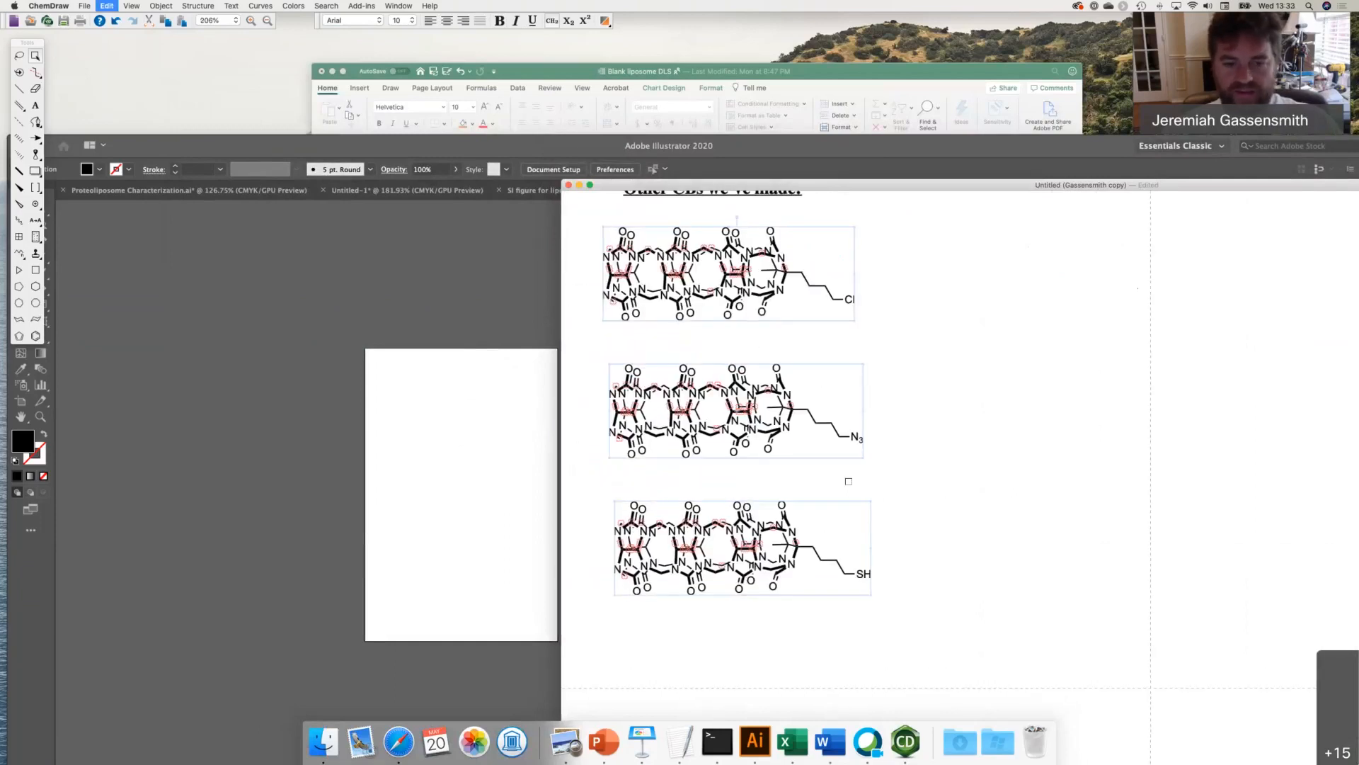
click(299, 562)
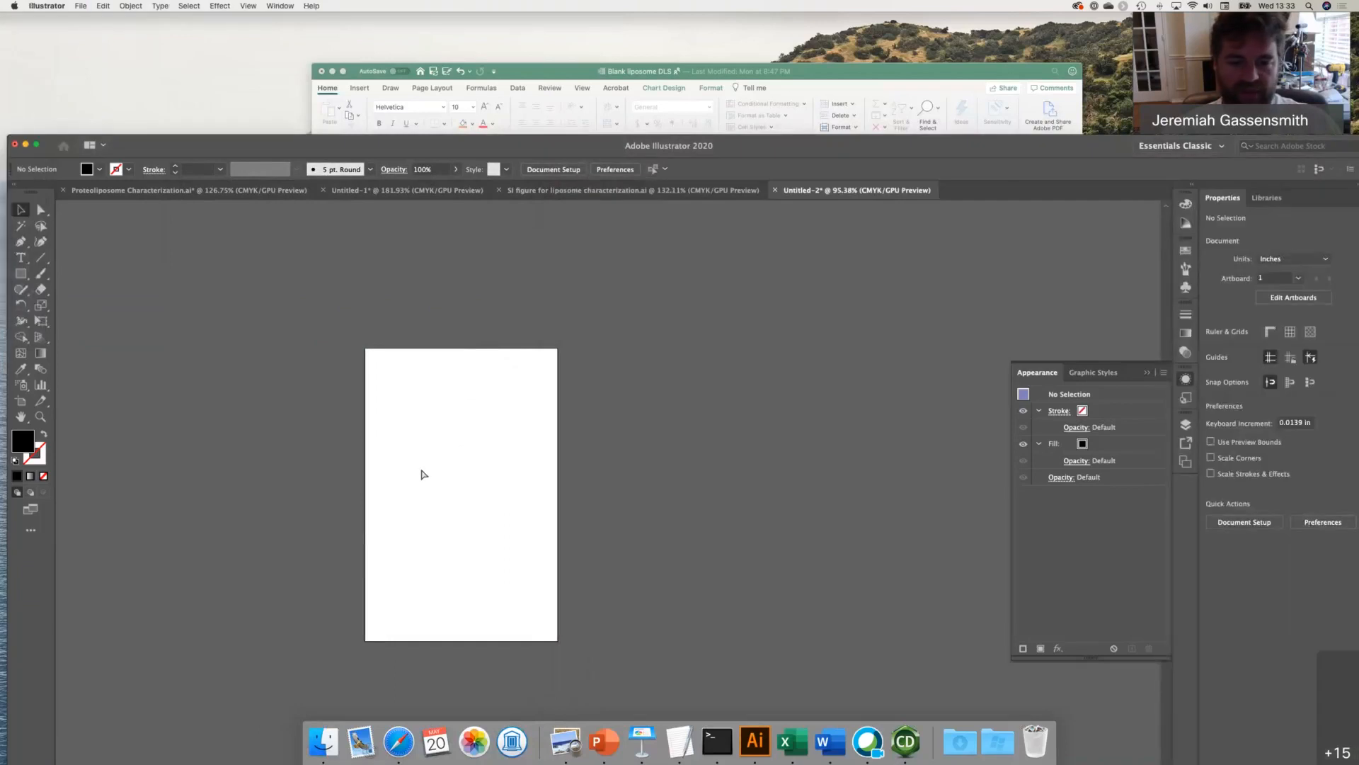
key(super+v)
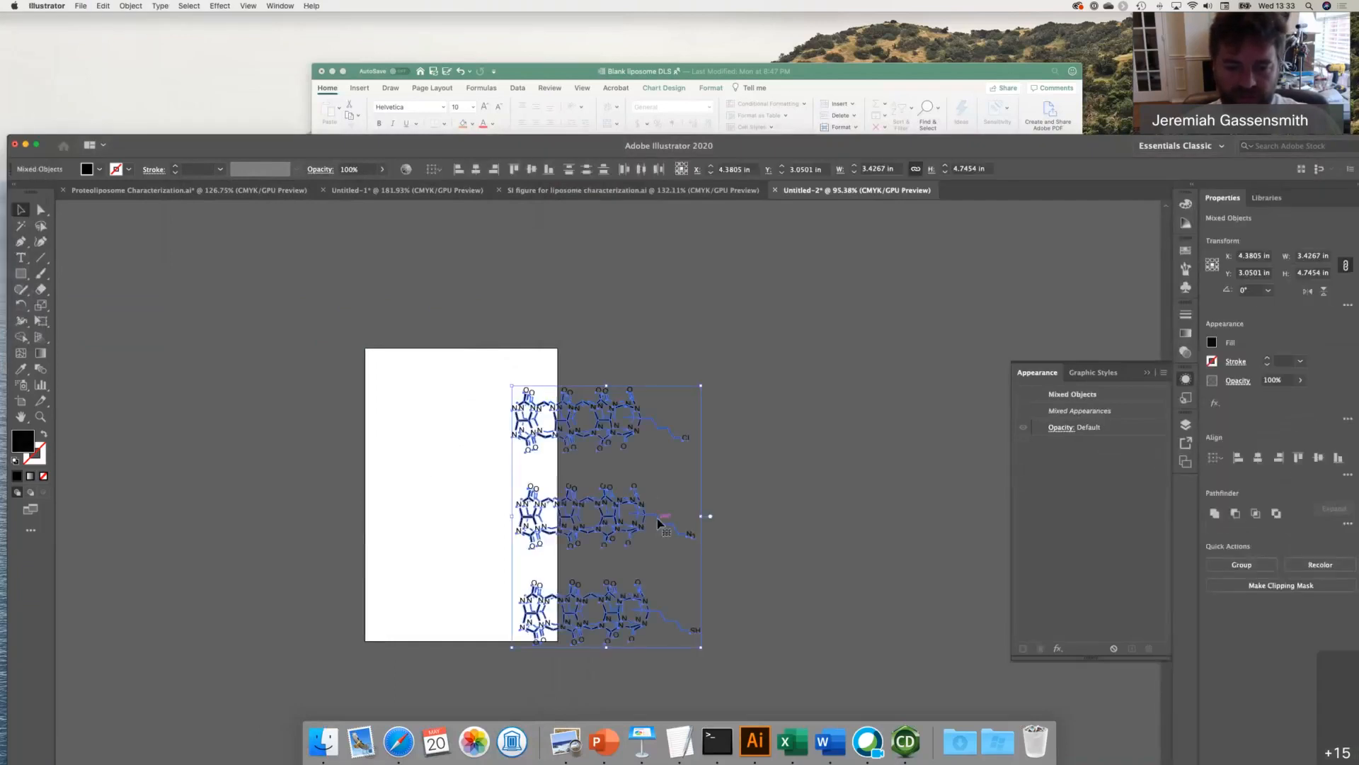
drag(660, 525, 522, 482)
drag(570, 617, 485, 549)
scroll(430, 509, up, 5)
click(437, 525)
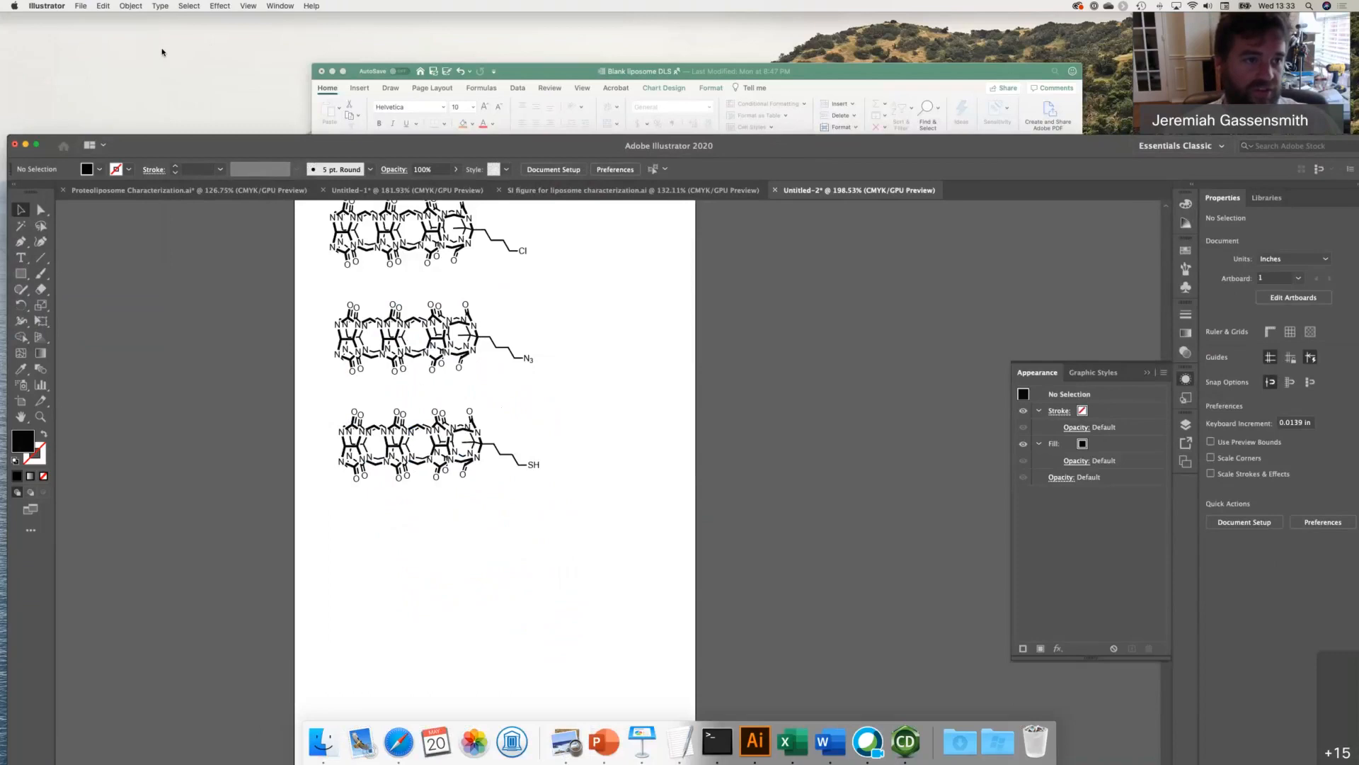
- Select all text objects in the document and set the atom labels' font size to 6 pt
click(189, 6)
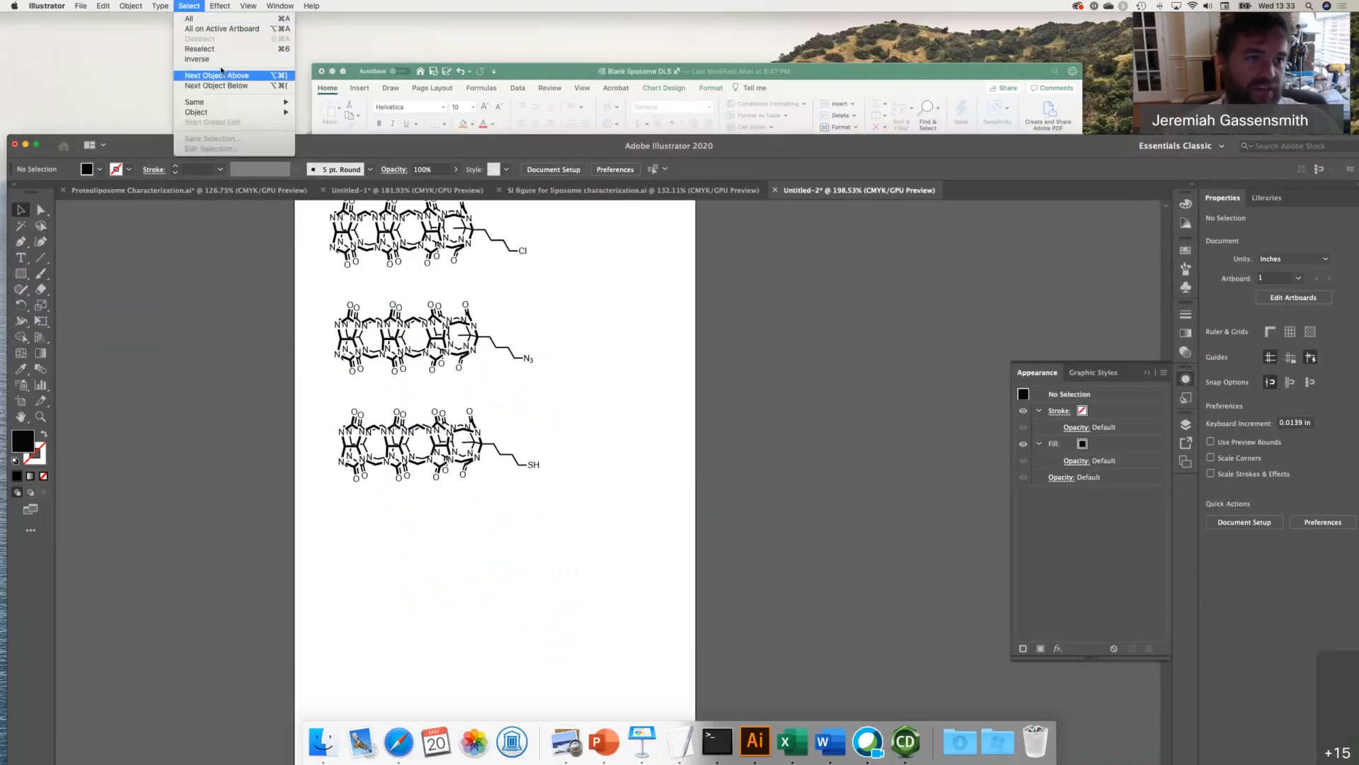
mouse_move(219, 113)
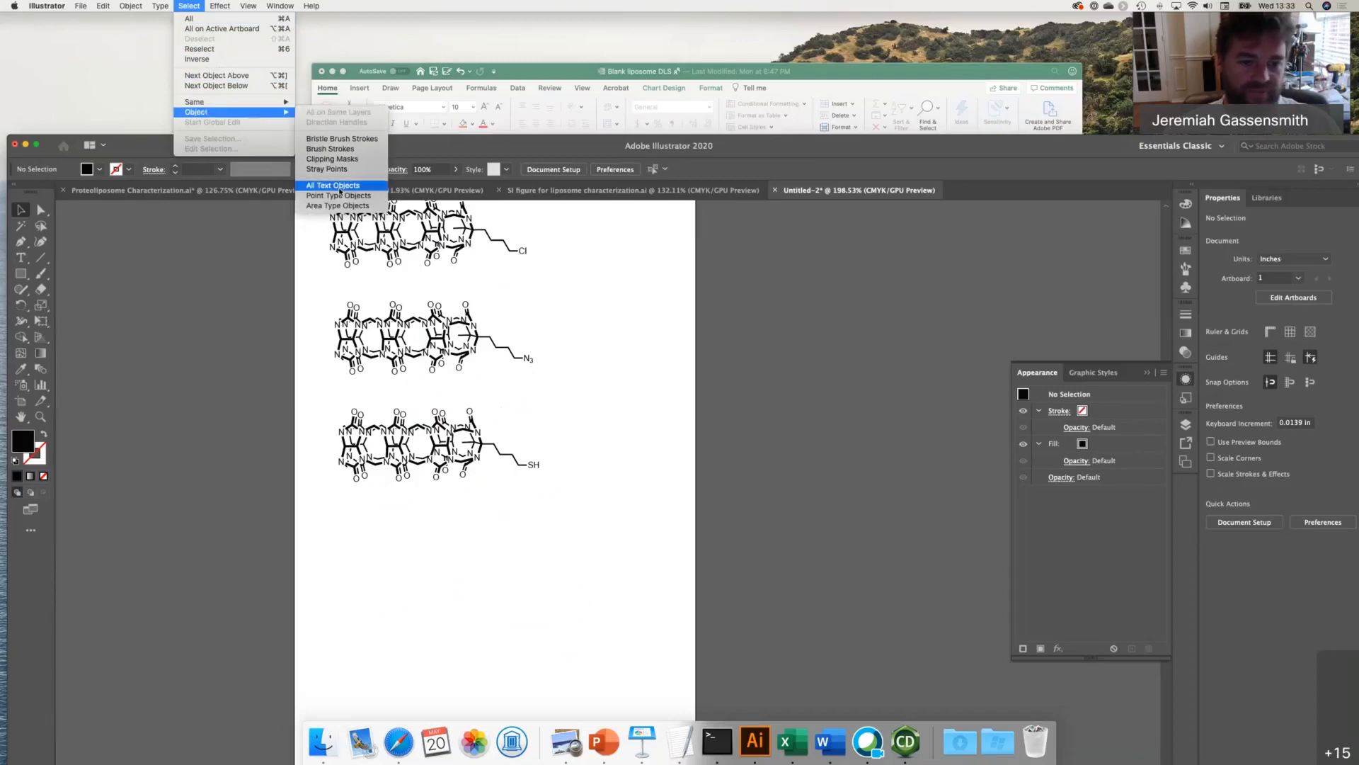
click(340, 185)
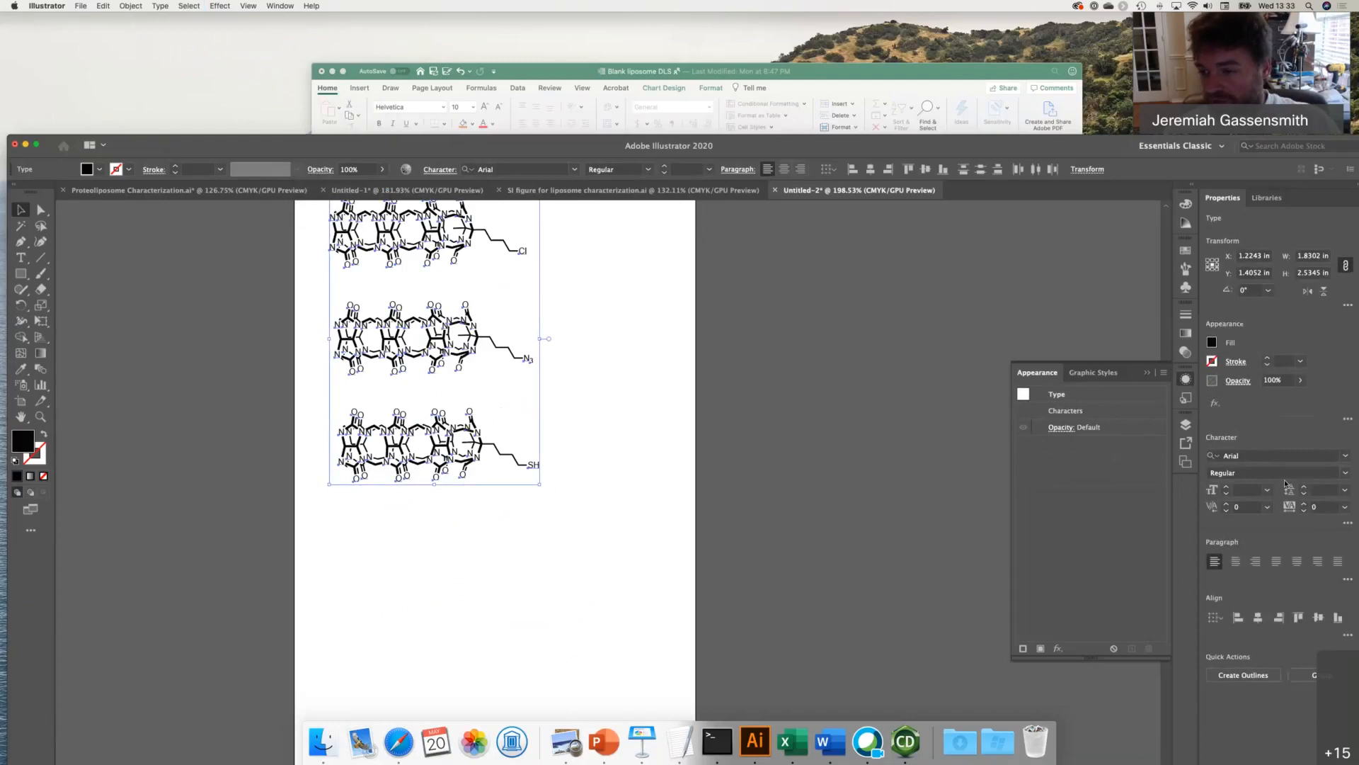
click(1266, 491)
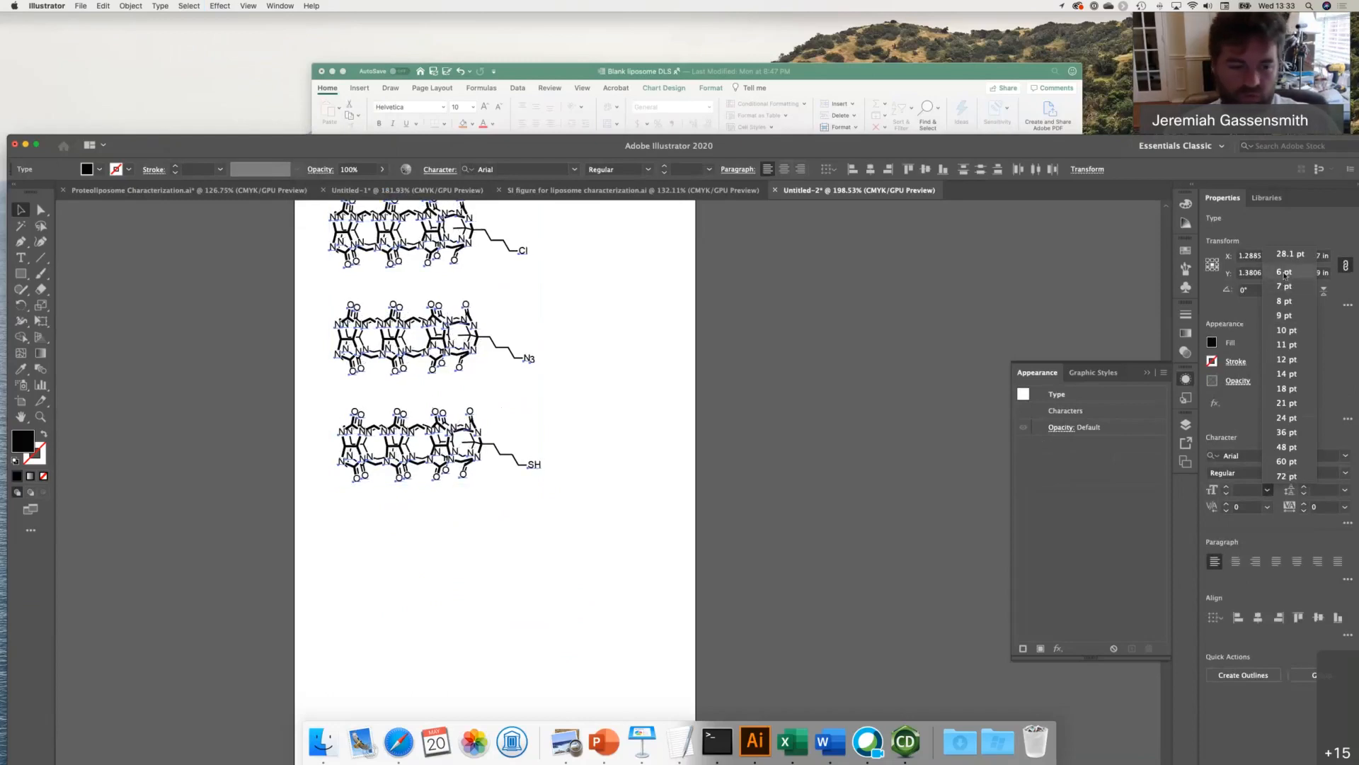
click(1285, 274)
click(758, 470)
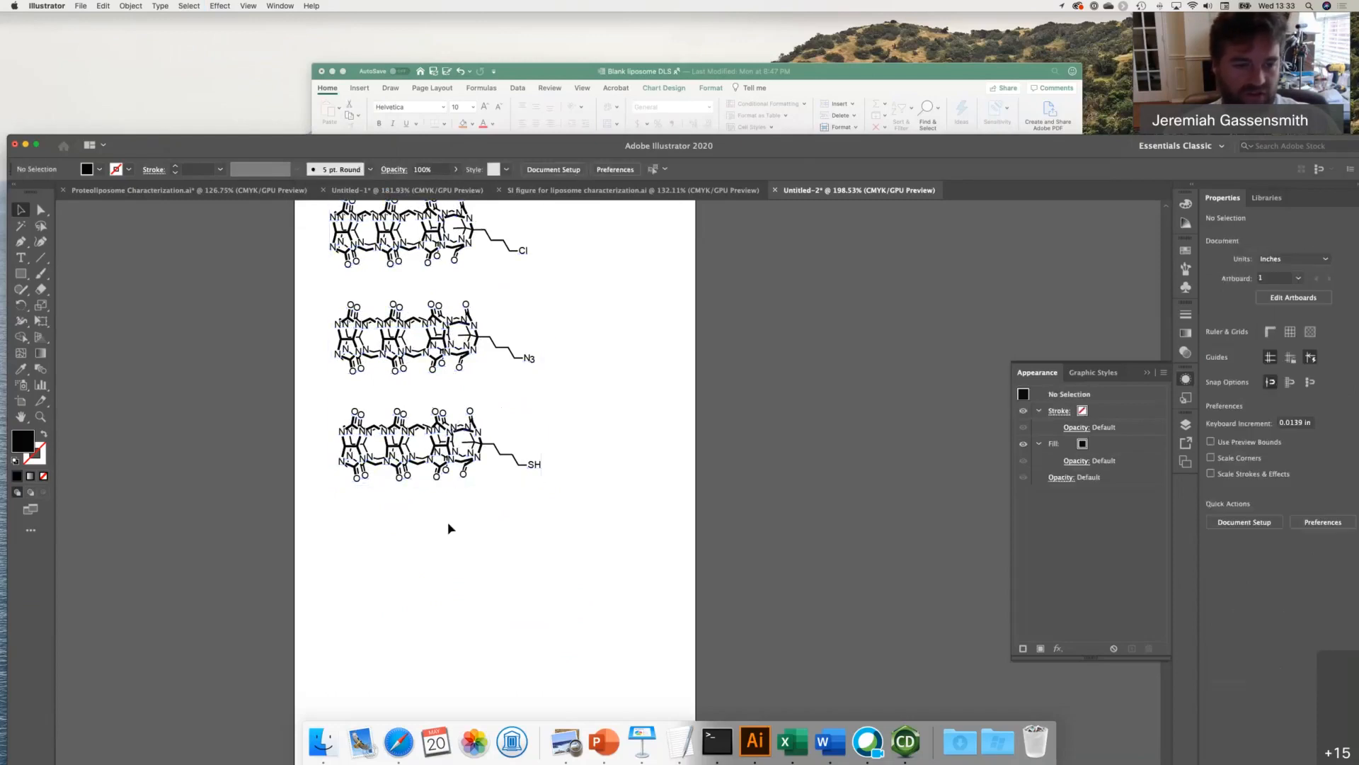
- Fill the alkyl chain leading to Cl on the uppermost structure with light blue
scroll(481, 304, up, 3)
scroll(481, 304, left, 2)
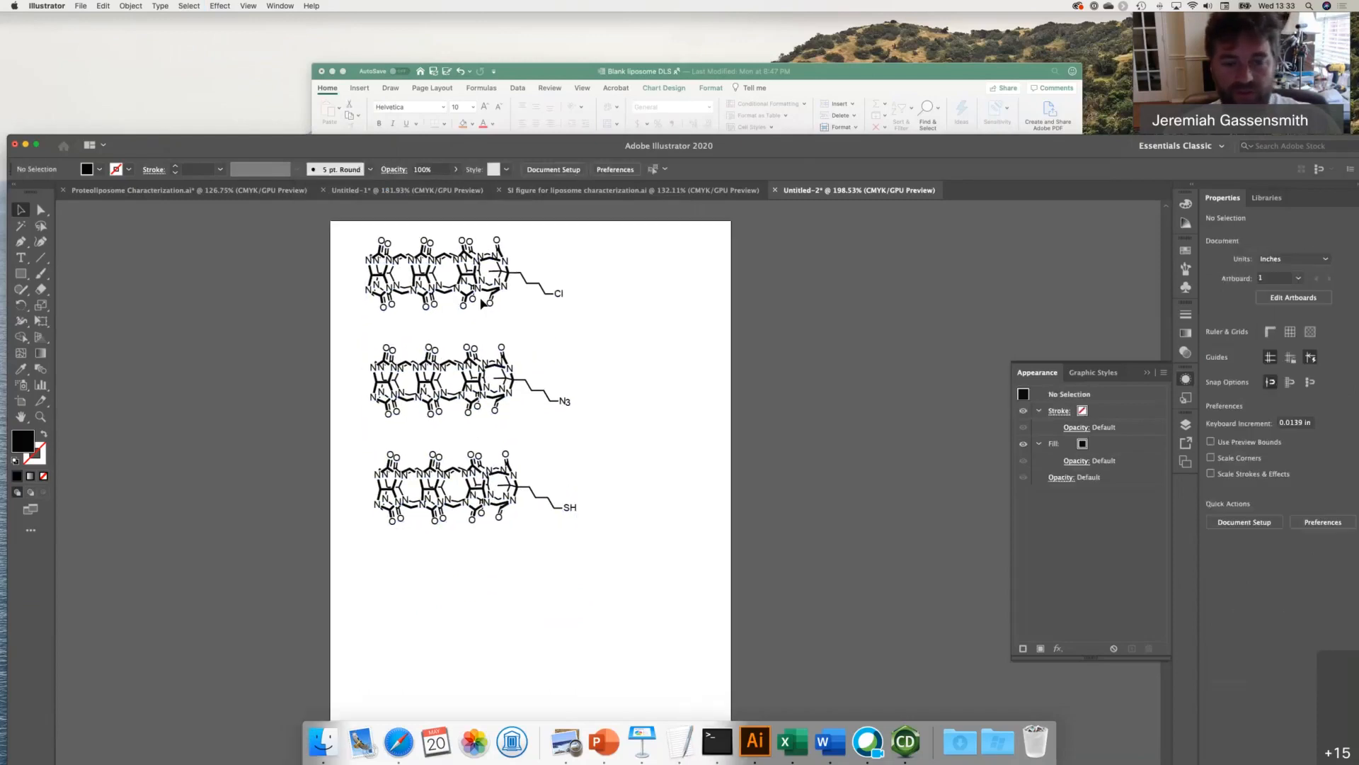
scroll(565, 382, up, 3)
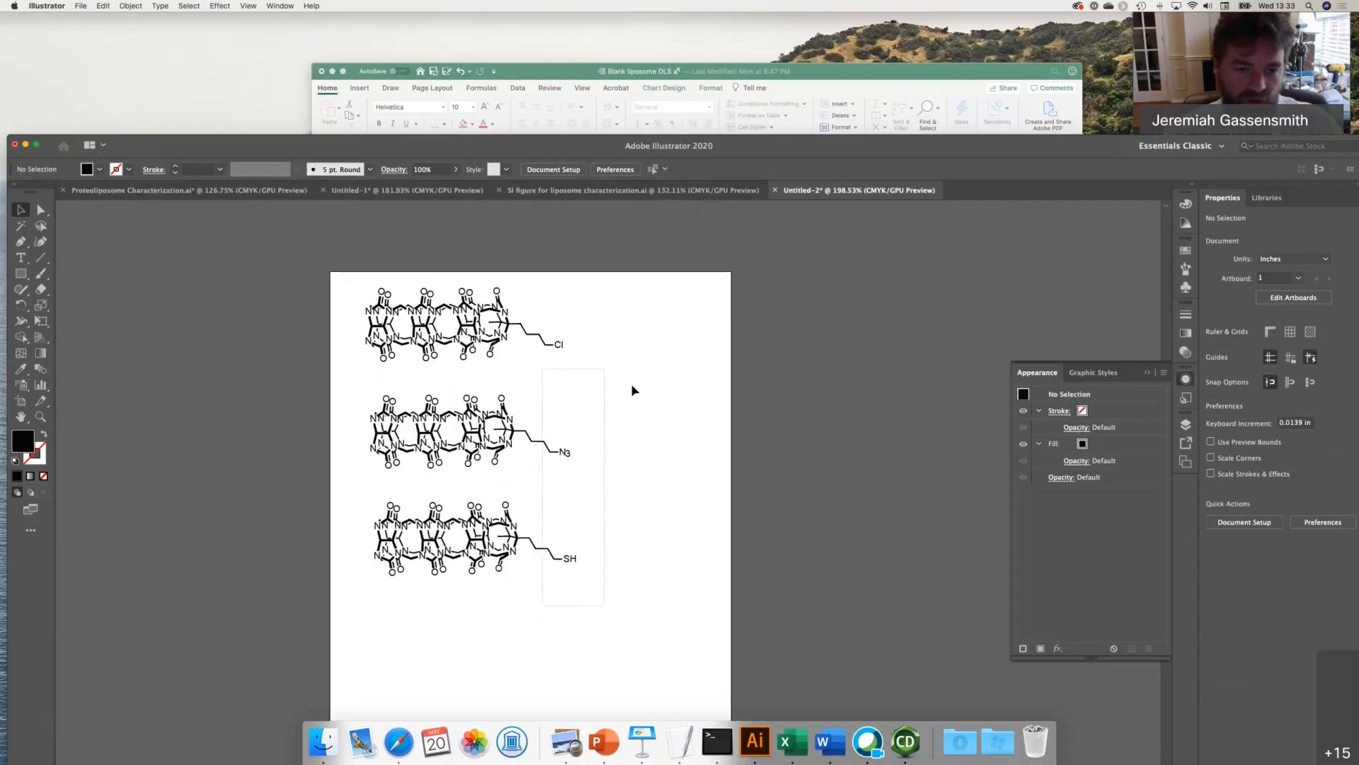
drag(516, 312, 552, 354)
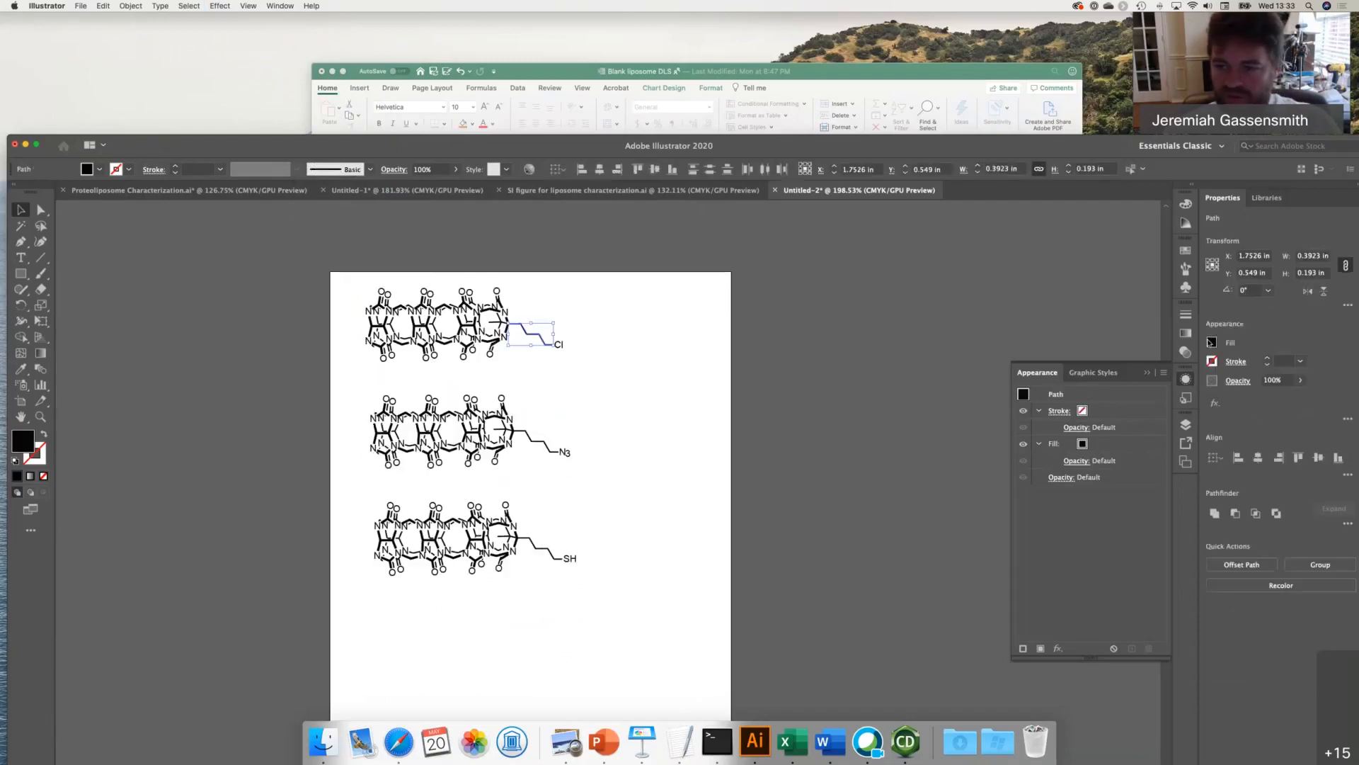
click(1212, 343)
click(1140, 473)
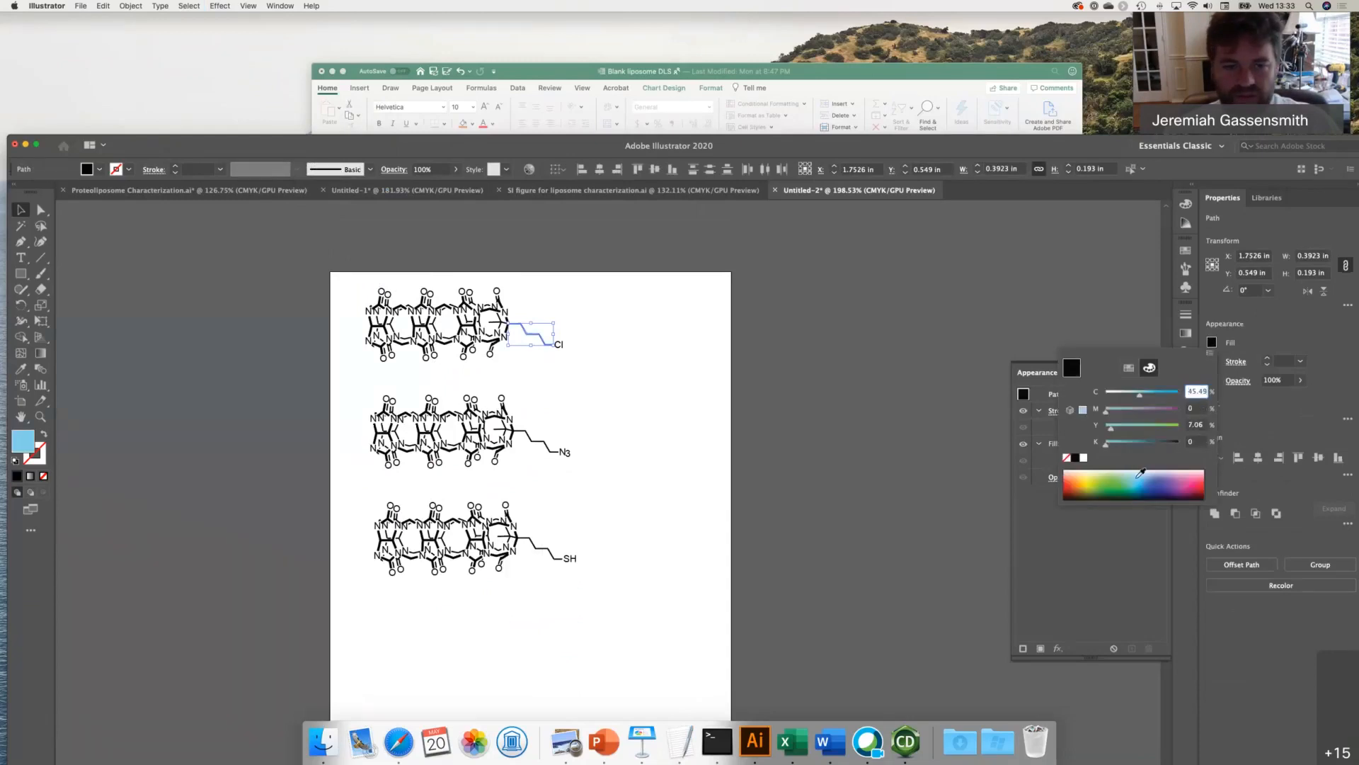
click(841, 482)
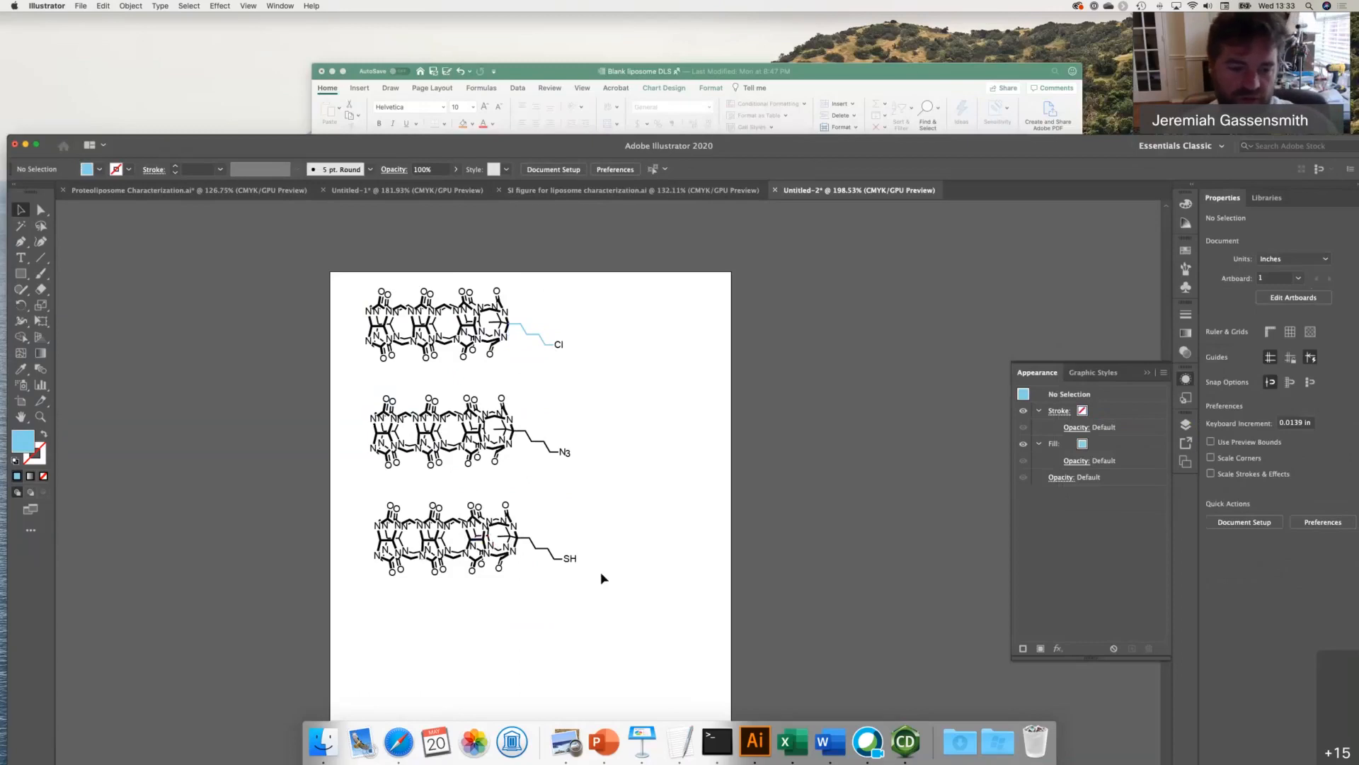
- Delete the background bonds and nitrogen label that overlap the front rings of the SH structure
scroll(440, 570, up, 10)
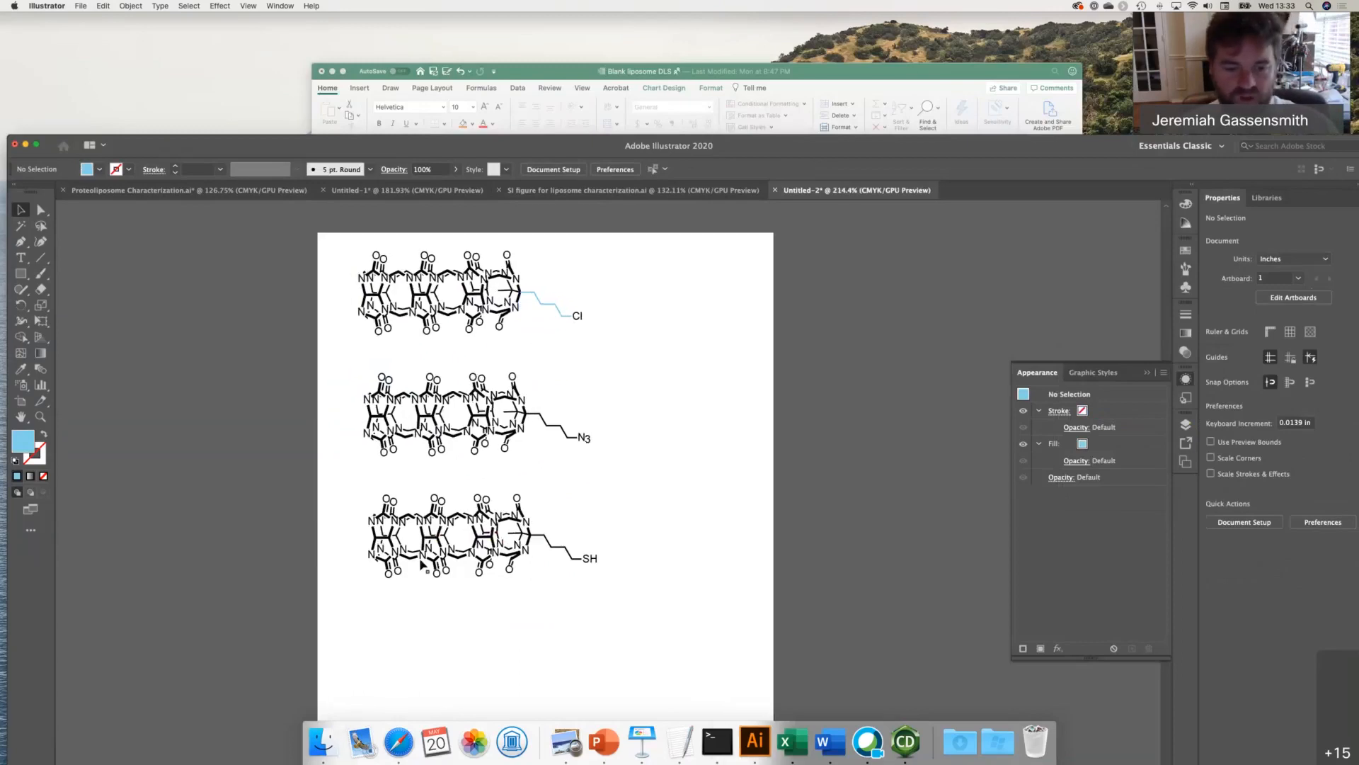
click(471, 478)
key(Delete)
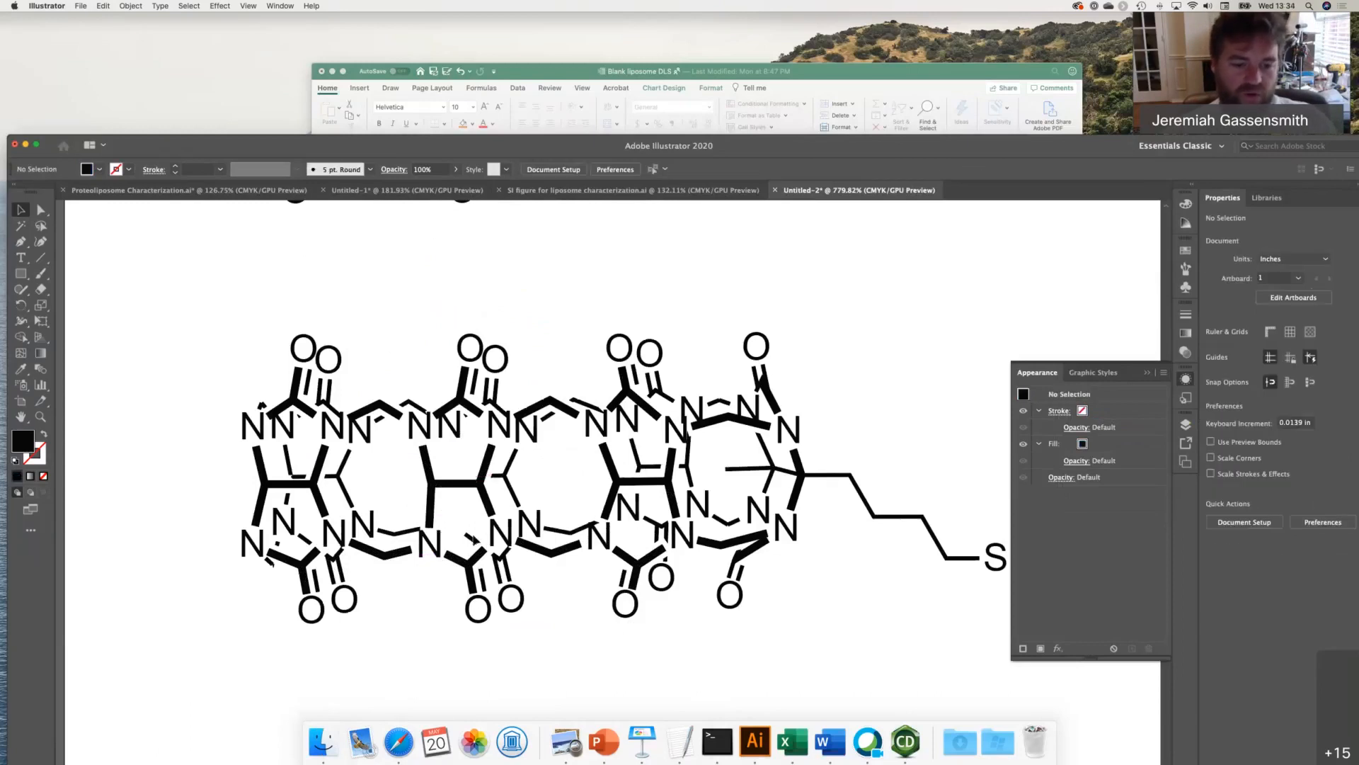
click(470, 538)
key(Delete)
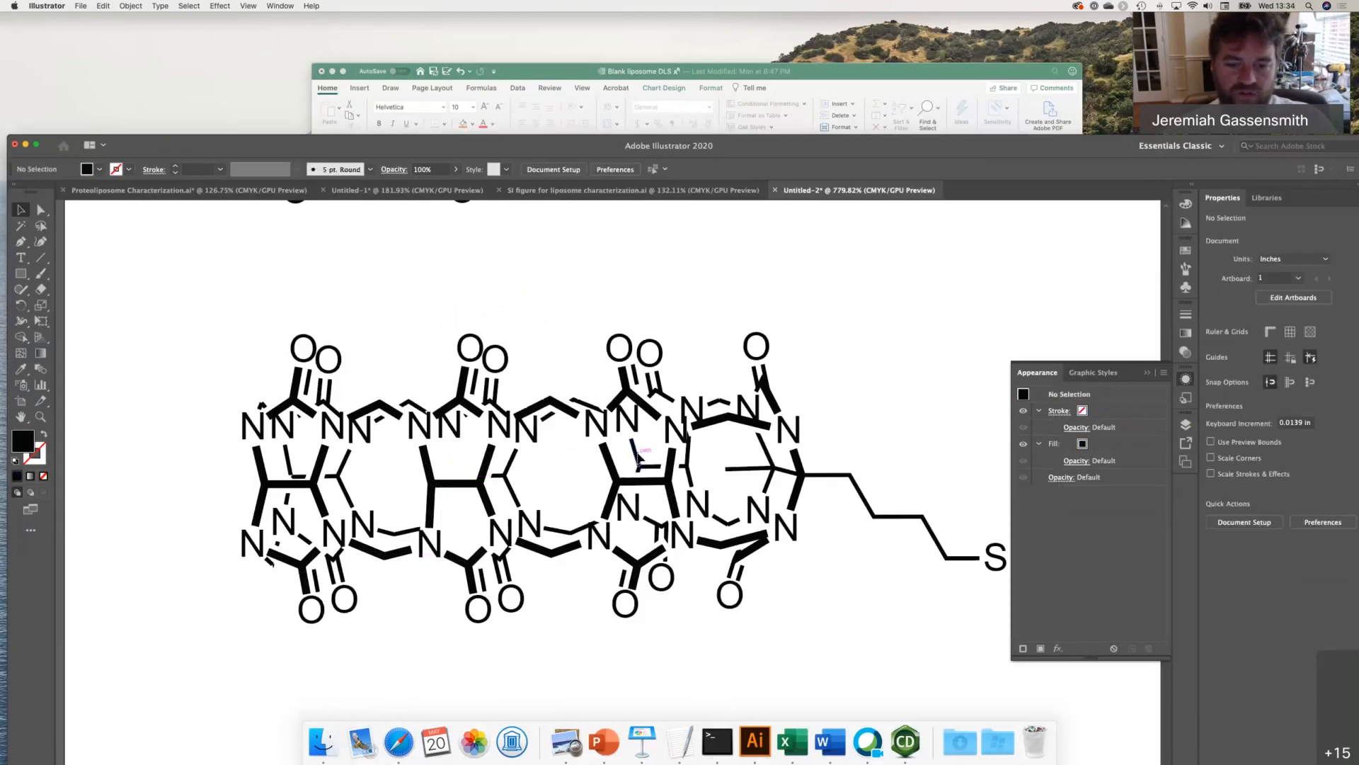
click(641, 464)
key(Delete)
click(637, 521)
key(Delete)
click(598, 539)
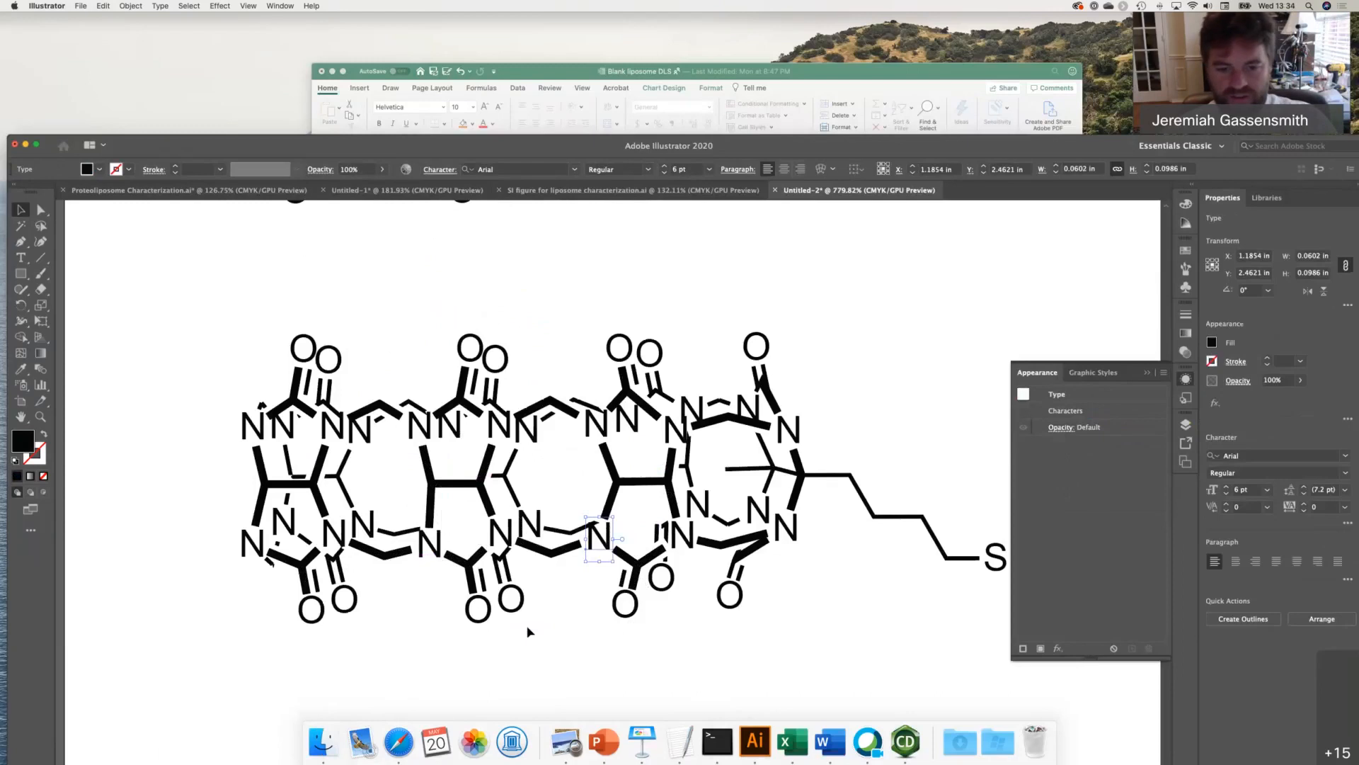
click(530, 681)
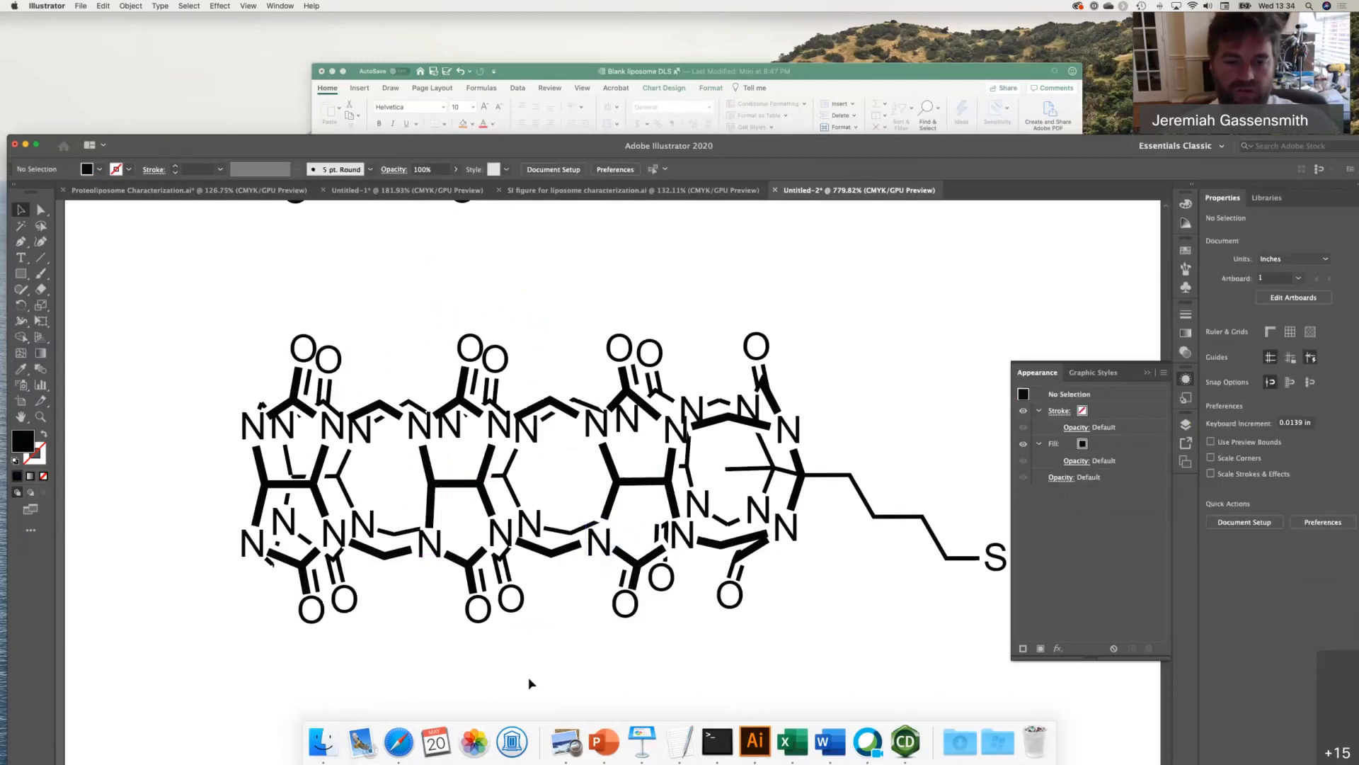
- Draw a horizontal arrow in ChemDraw, paste it into Illustrator and place it beside the structures, between the N3 and SH ones
scroll(531, 683, down, 5)
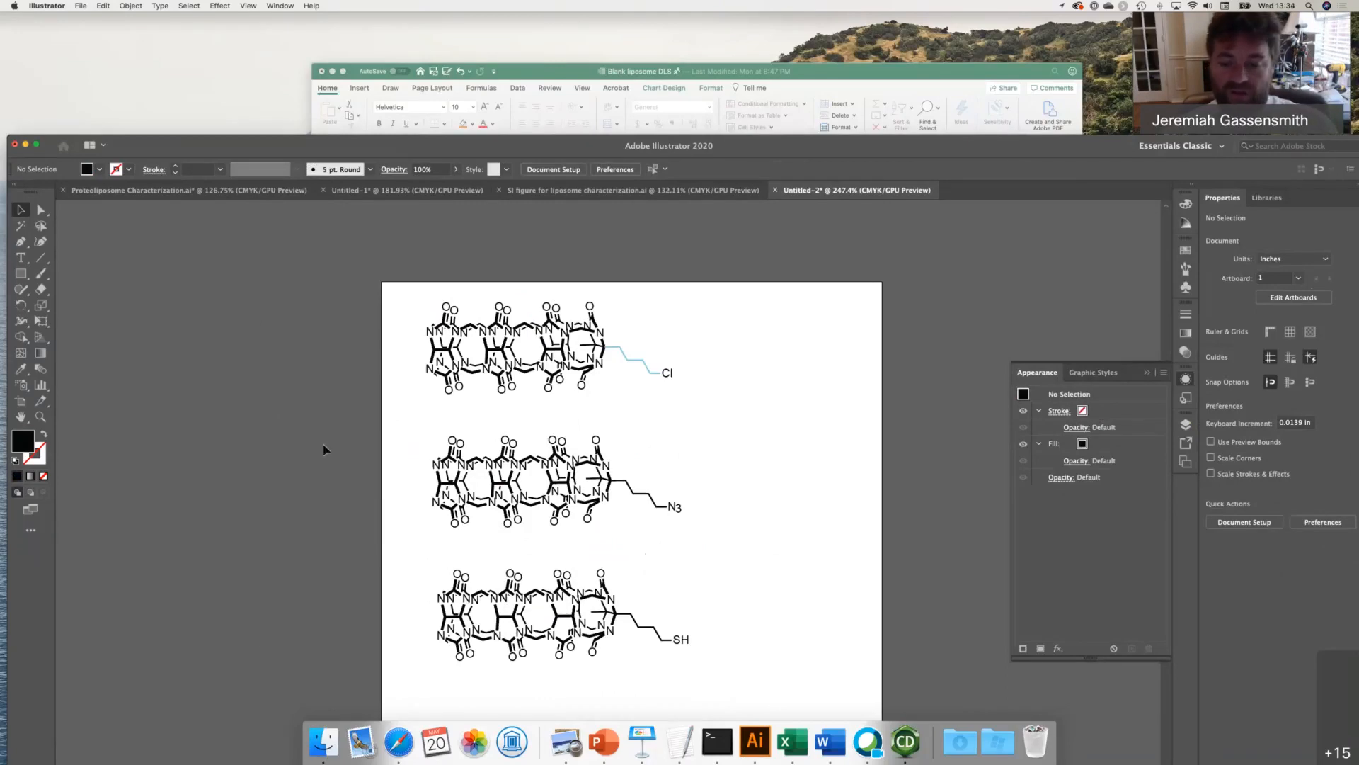
scroll(762, 679, down, 2)
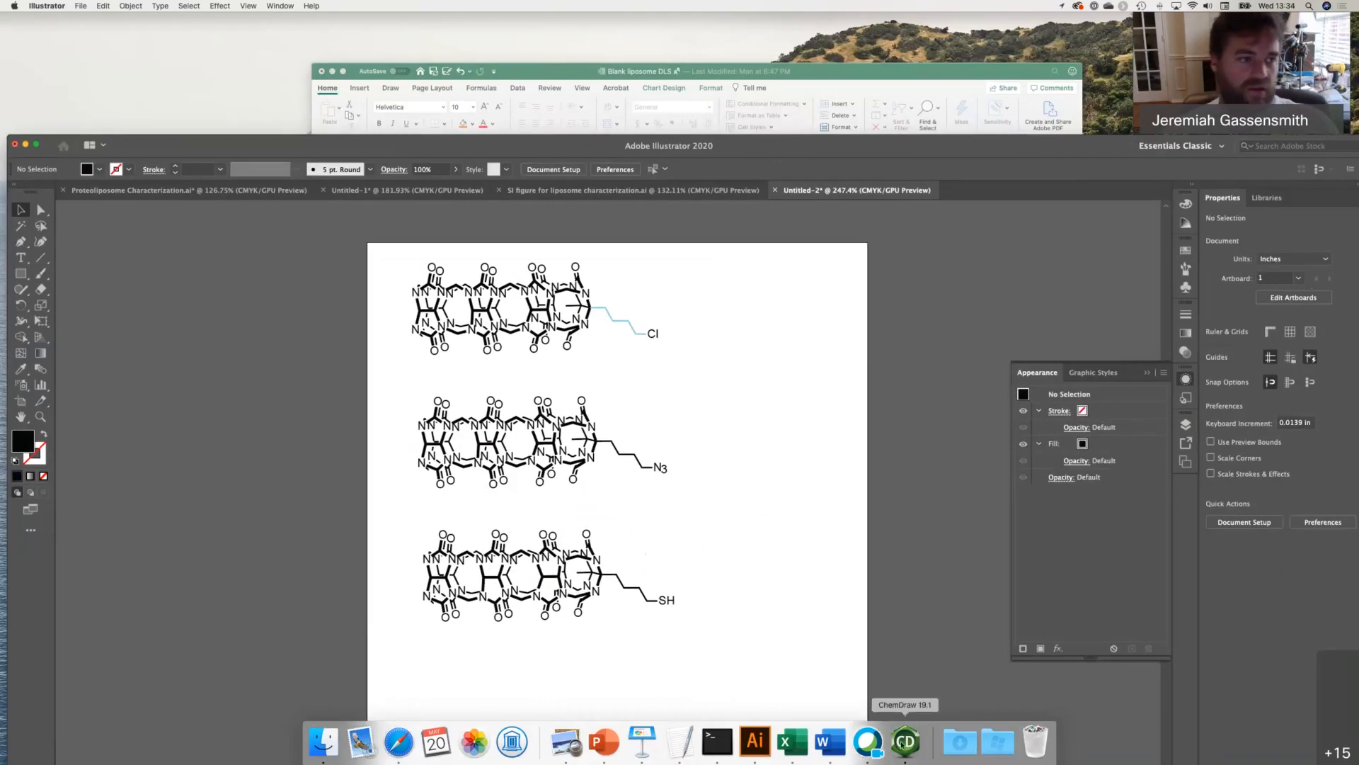
click(905, 741)
click(36, 138)
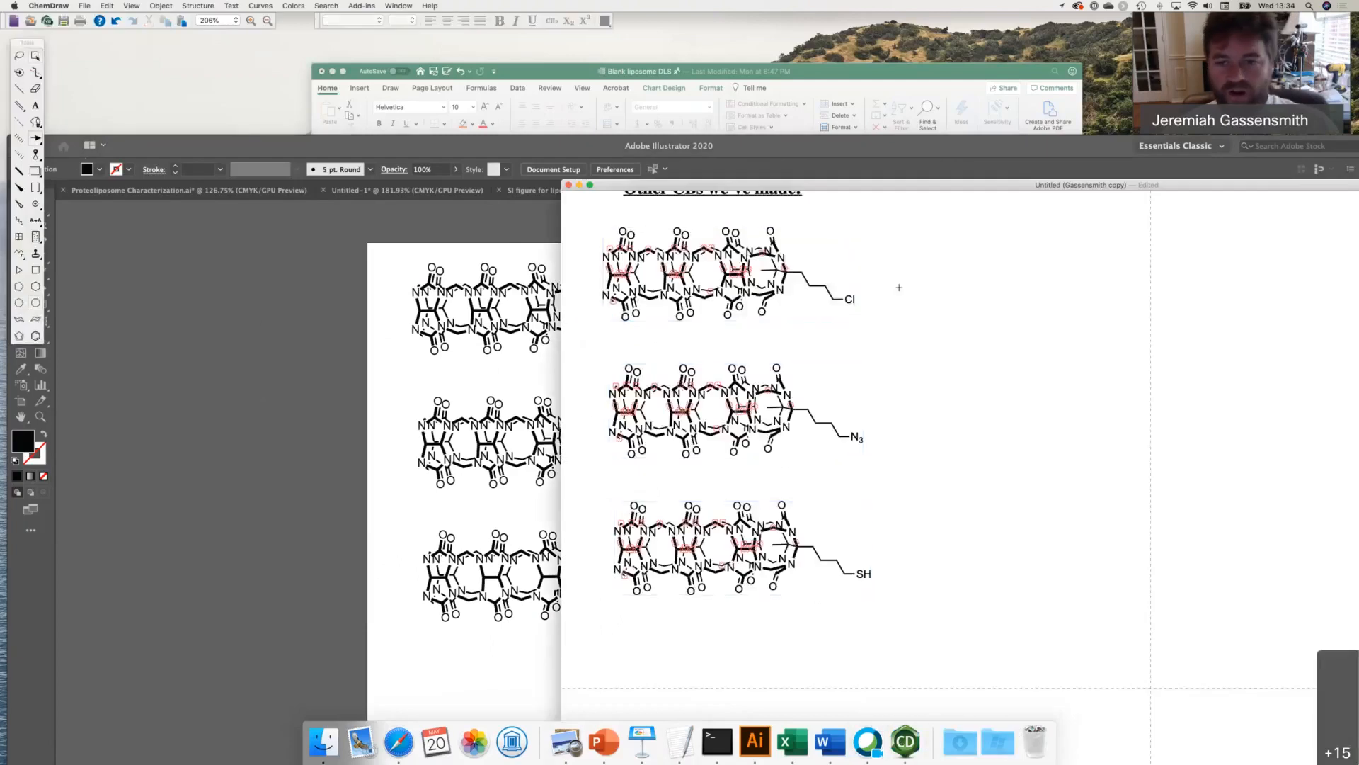
drag(849, 356, 970, 356)
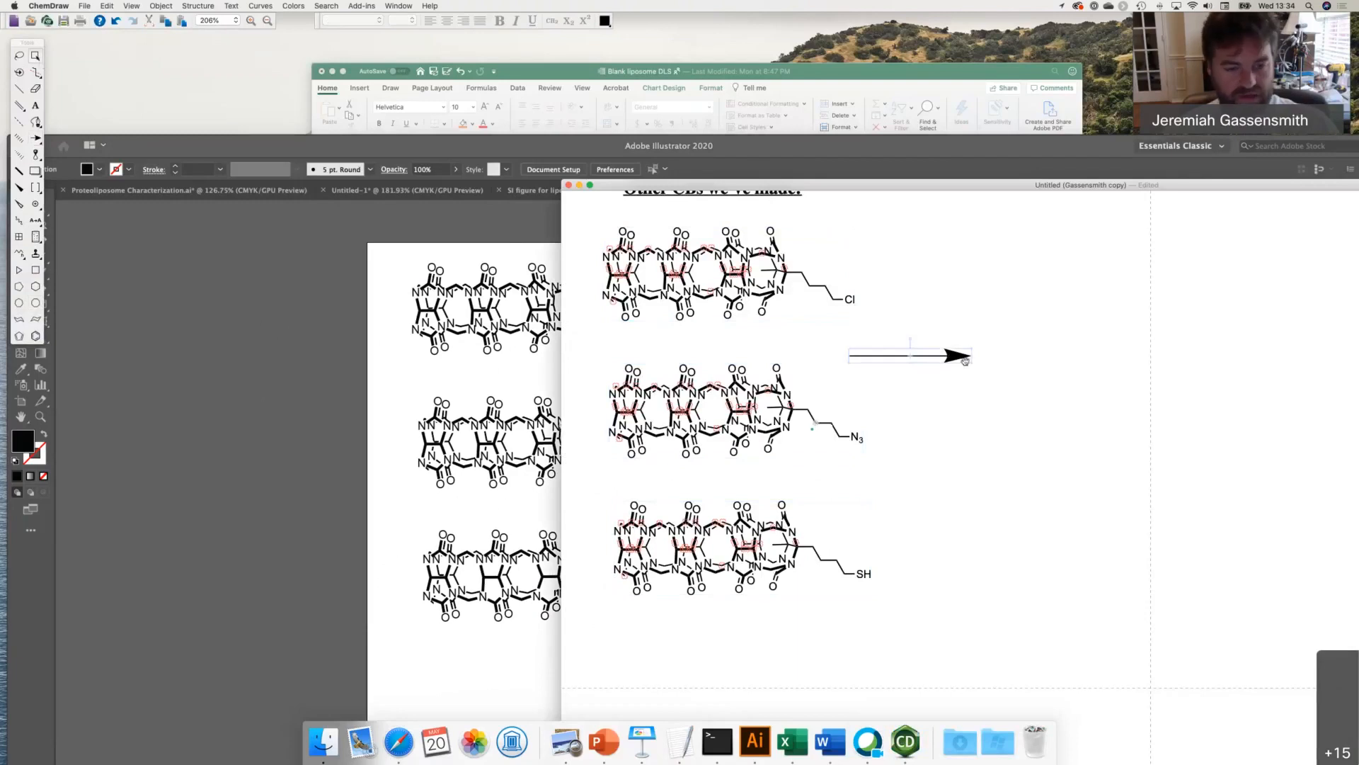
click(593, 519)
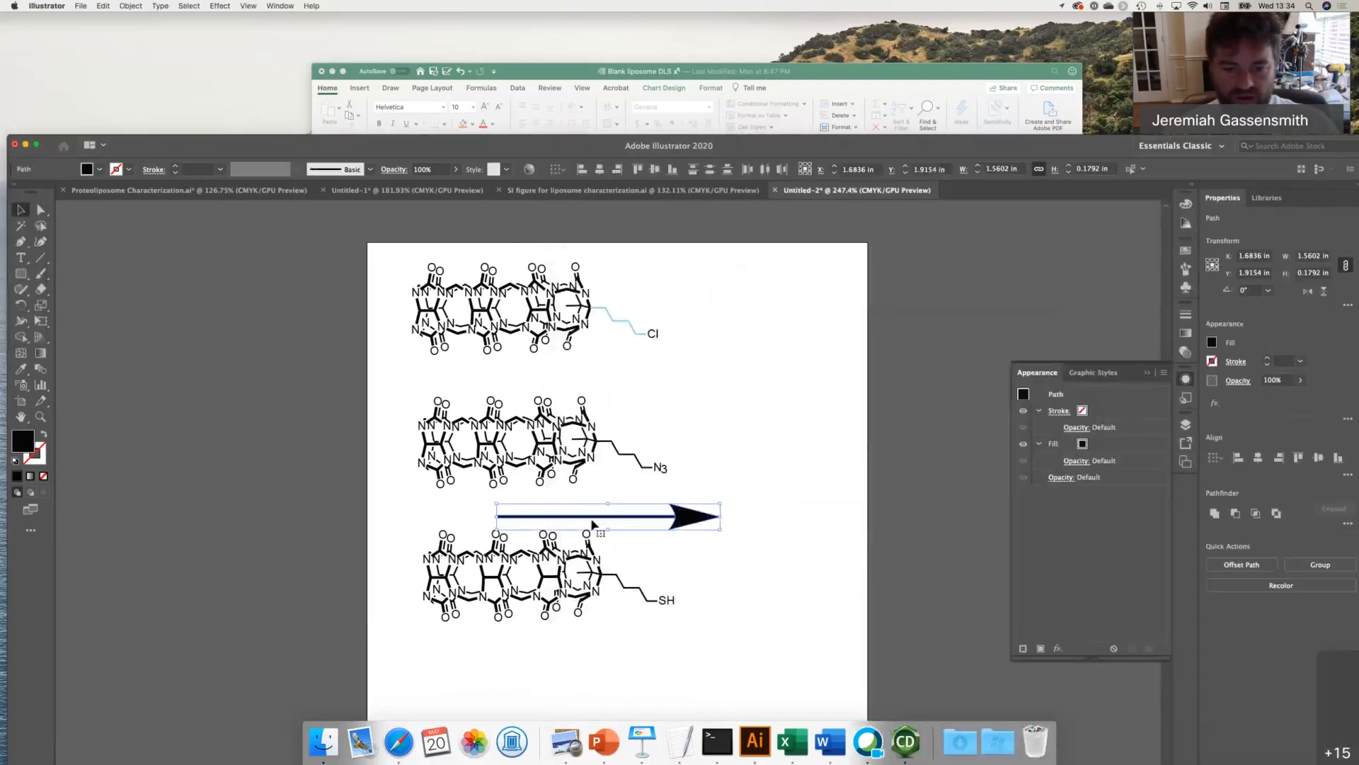
drag(592, 524, 723, 520)
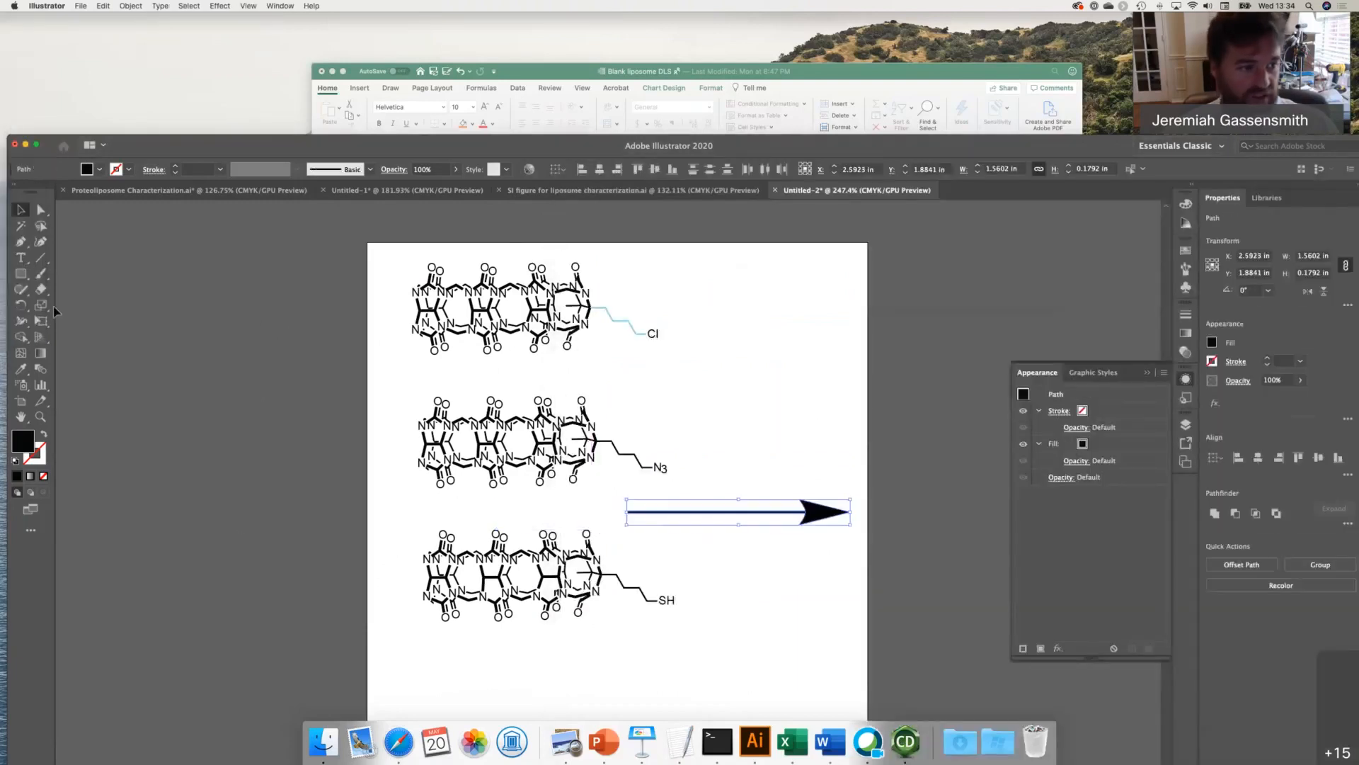
- Use the Pen tool to put an anchor point at the middle of the pasted arrow's shaft
click(21, 244)
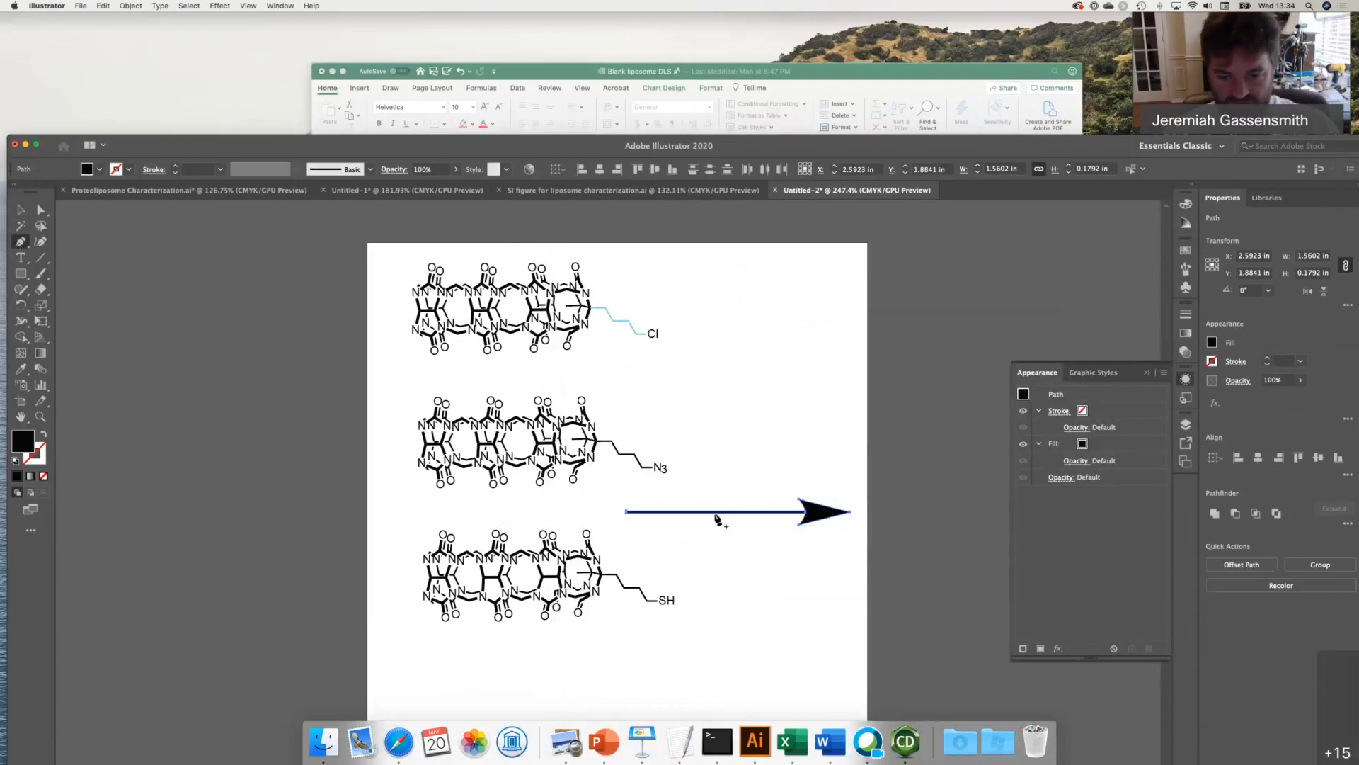
click(721, 510)
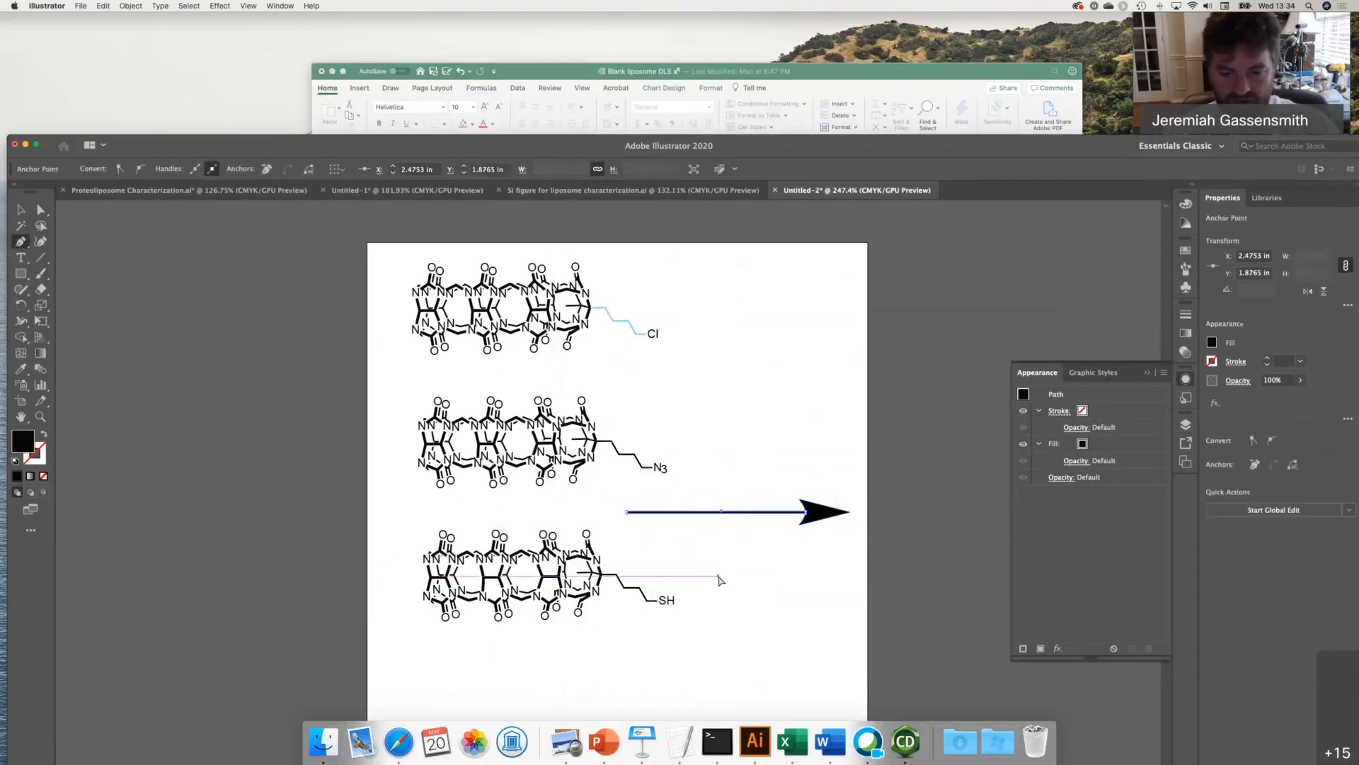
key(super+z)
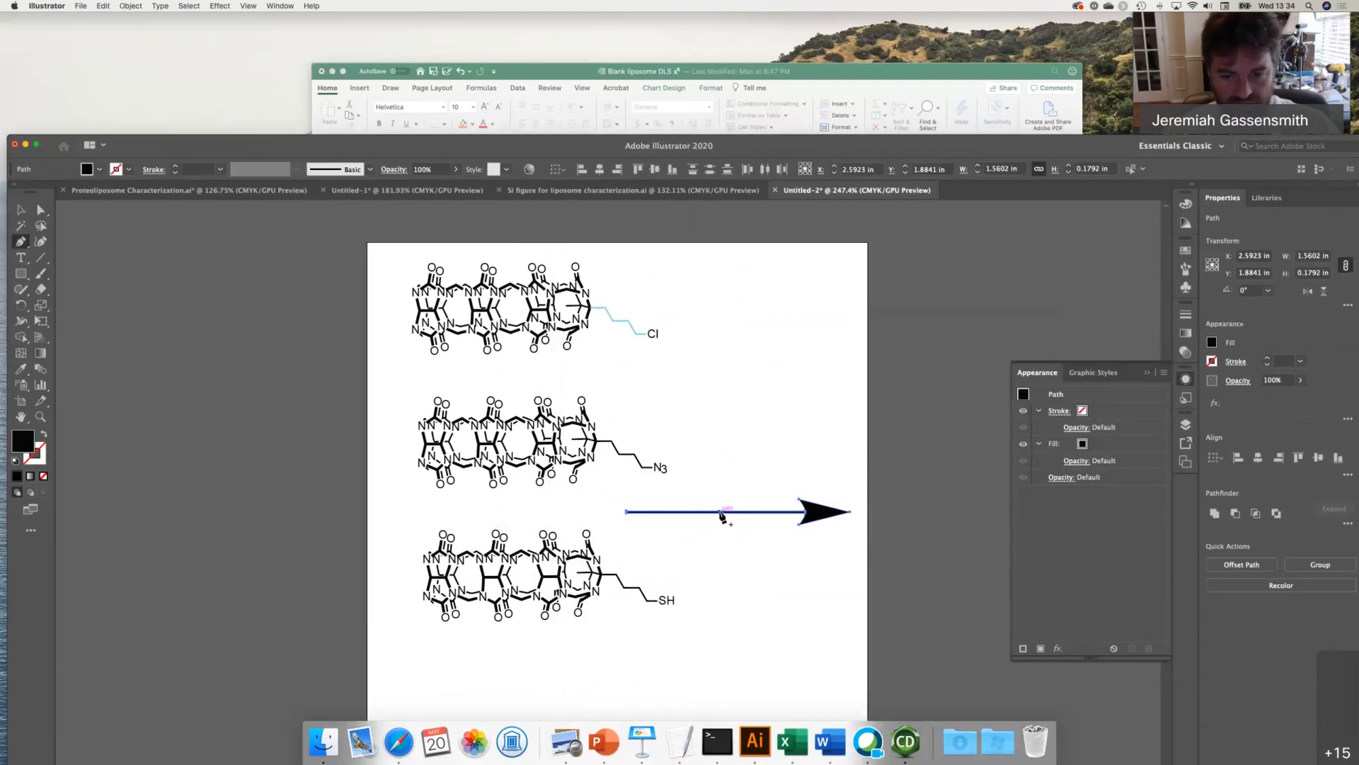
click(721, 511)
key(v)
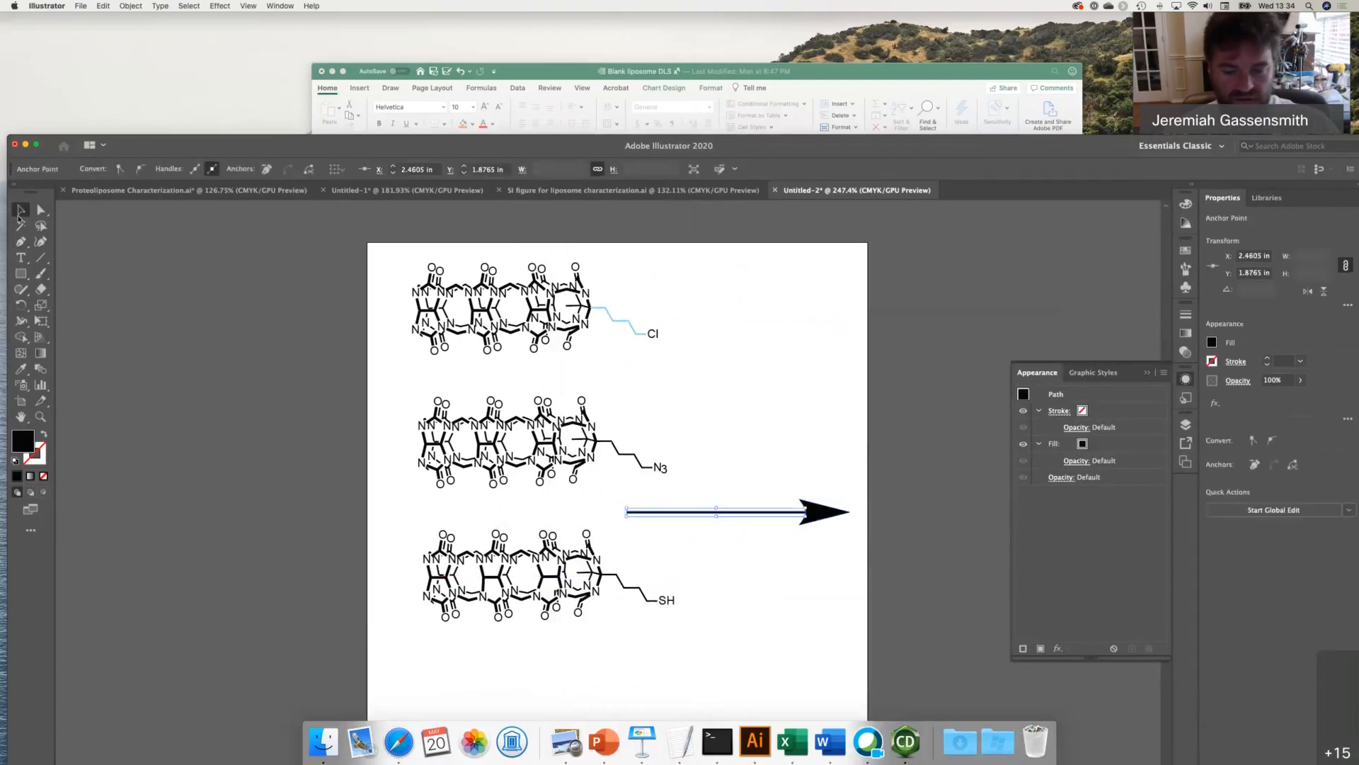
- Try to place another anchor point on the arrow's shaft with the Add Anchor Point tool
click(25, 247)
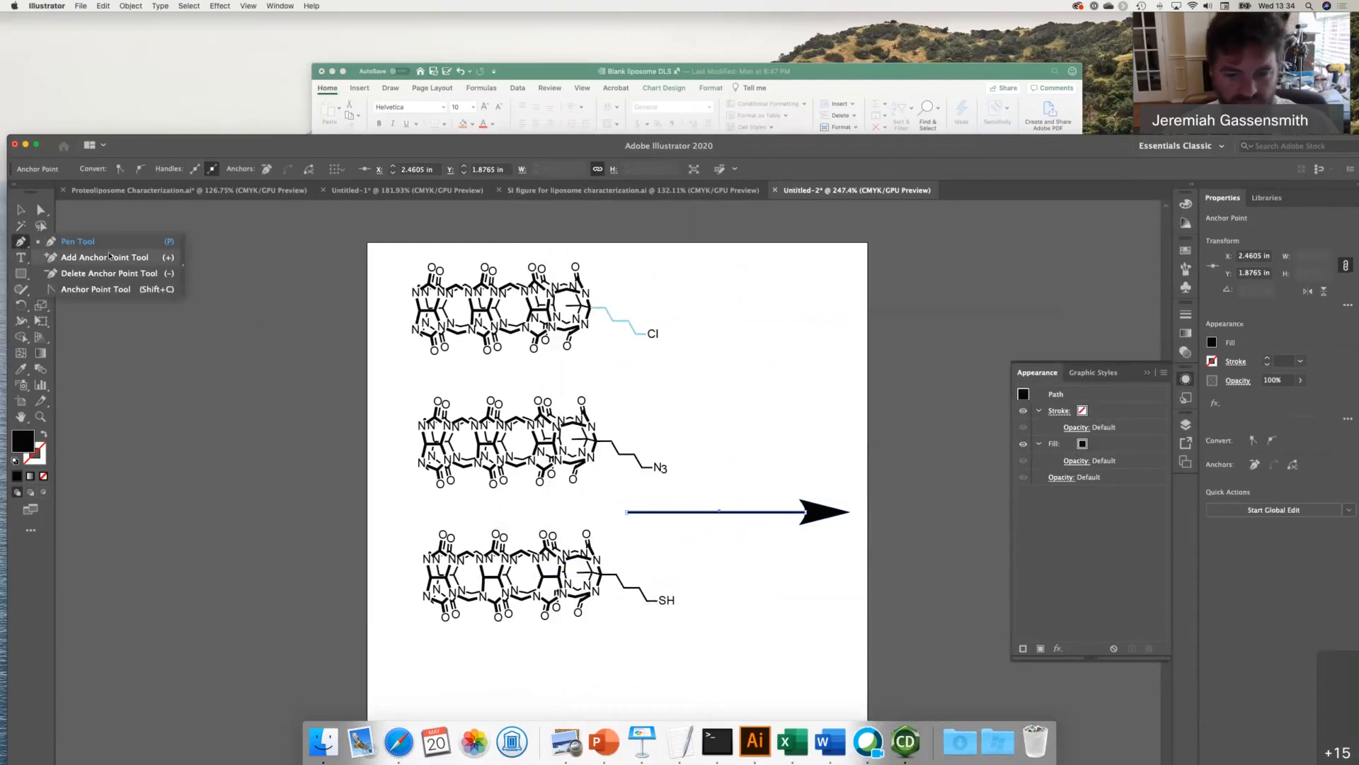
click(109, 257)
click(713, 515)
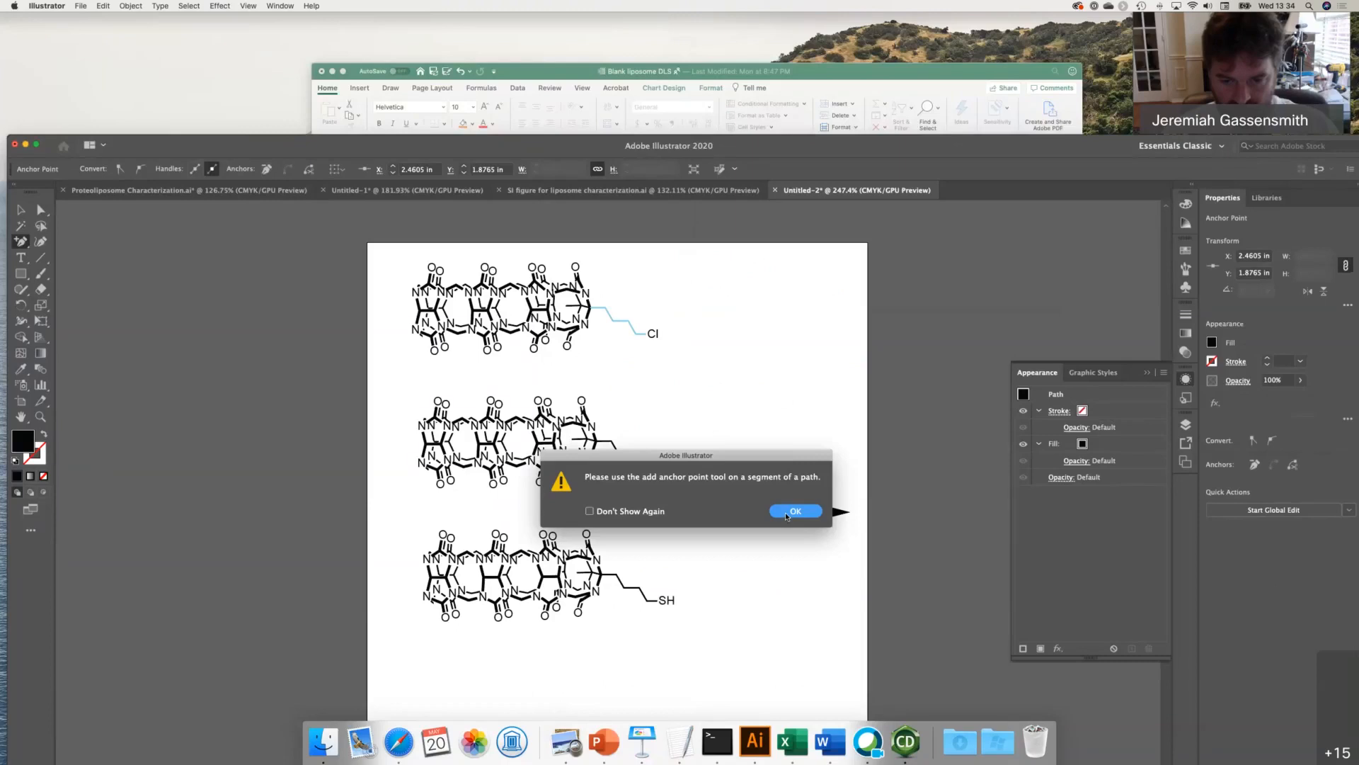
click(794, 511)
click(729, 515)
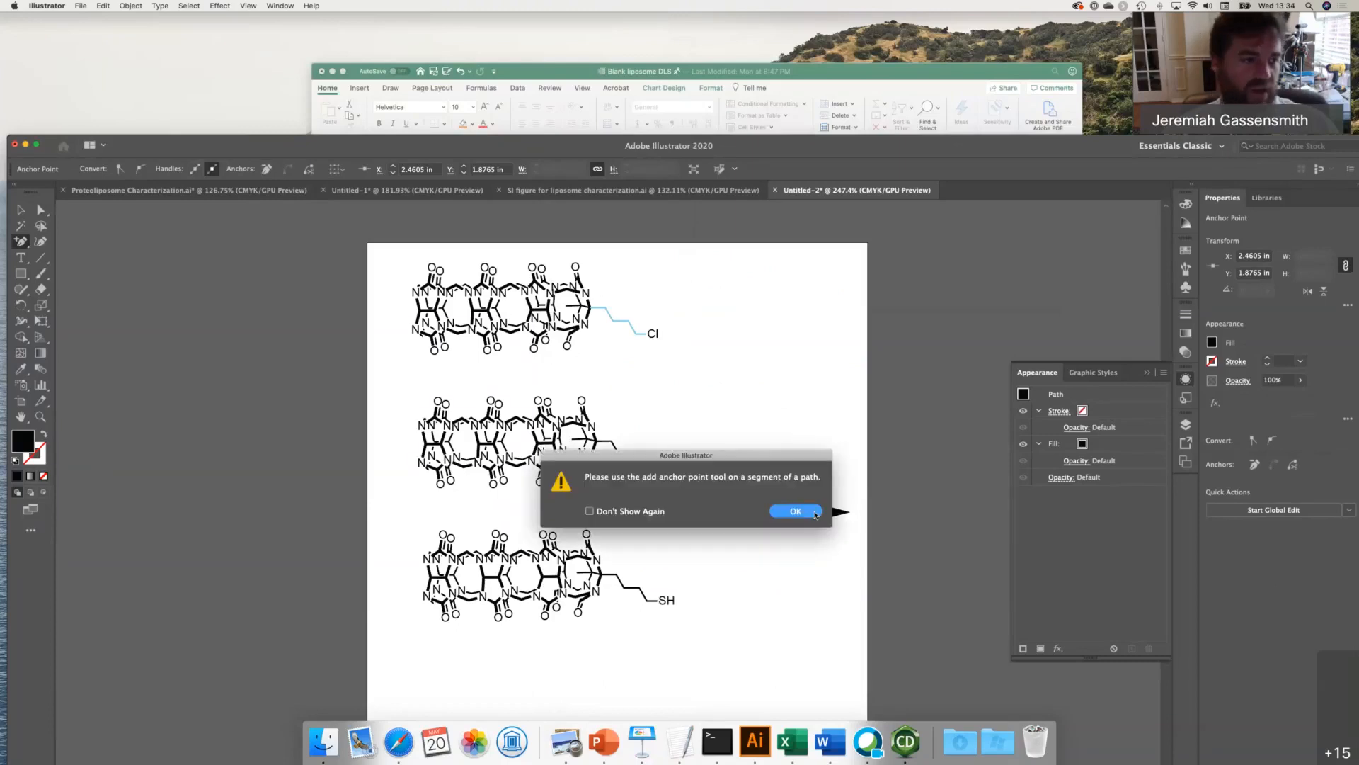
click(796, 511)
- Try shortening the arrow's shaft from its tail end, and undo the change
click(36, 242)
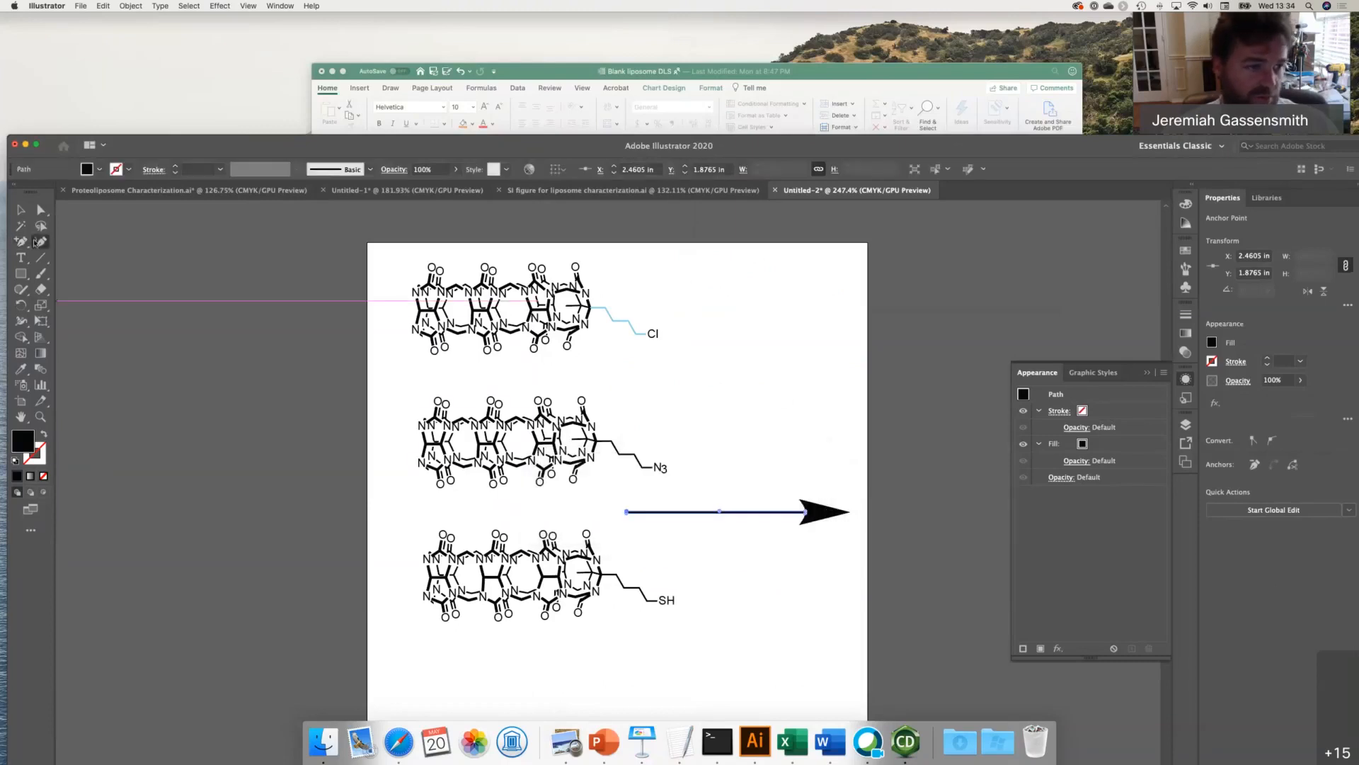
click(21, 210)
drag(627, 512, 699, 512)
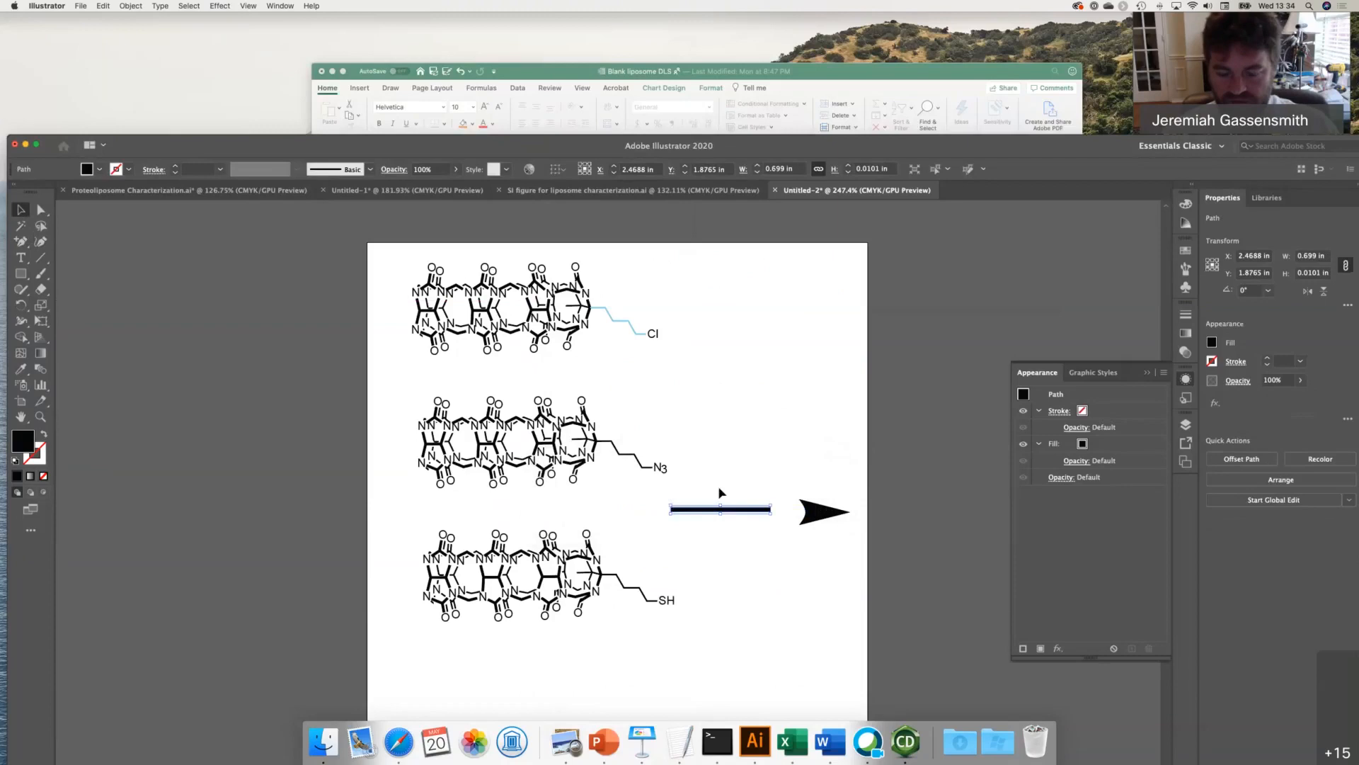
click(759, 553)
key(super+z)
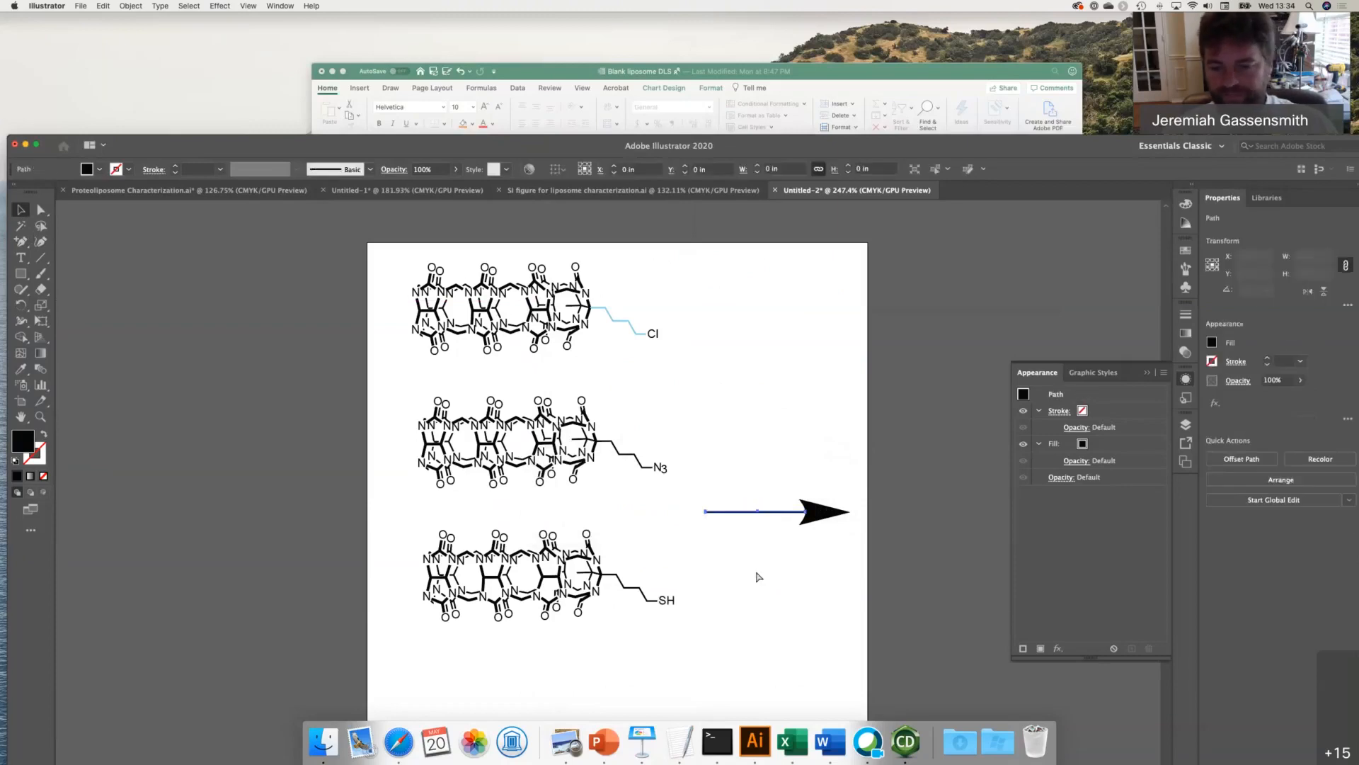
key(super+z)
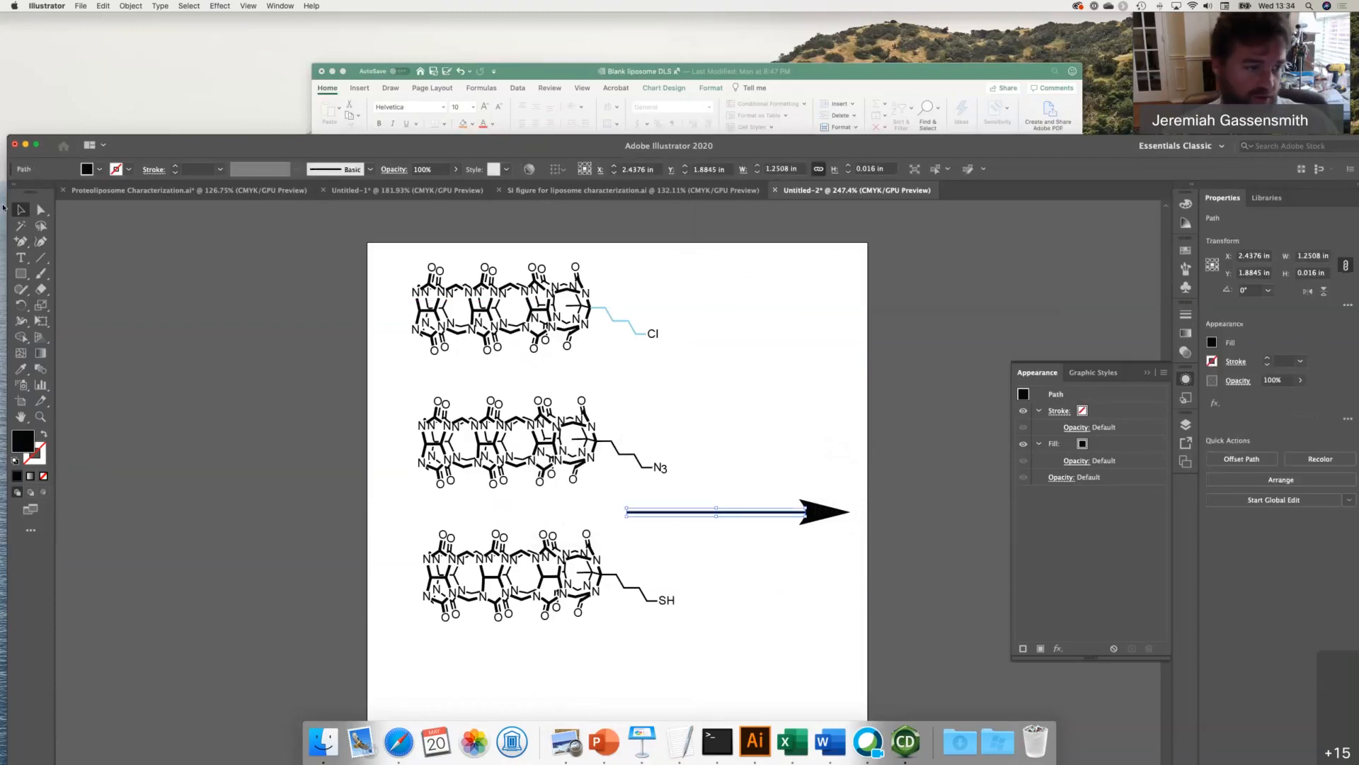
- Bend the arrow's shaft upward at its midpoint with the Curvature tool, and delete the shaft, keeping the arrowhead
click(22, 241)
click(40, 243)
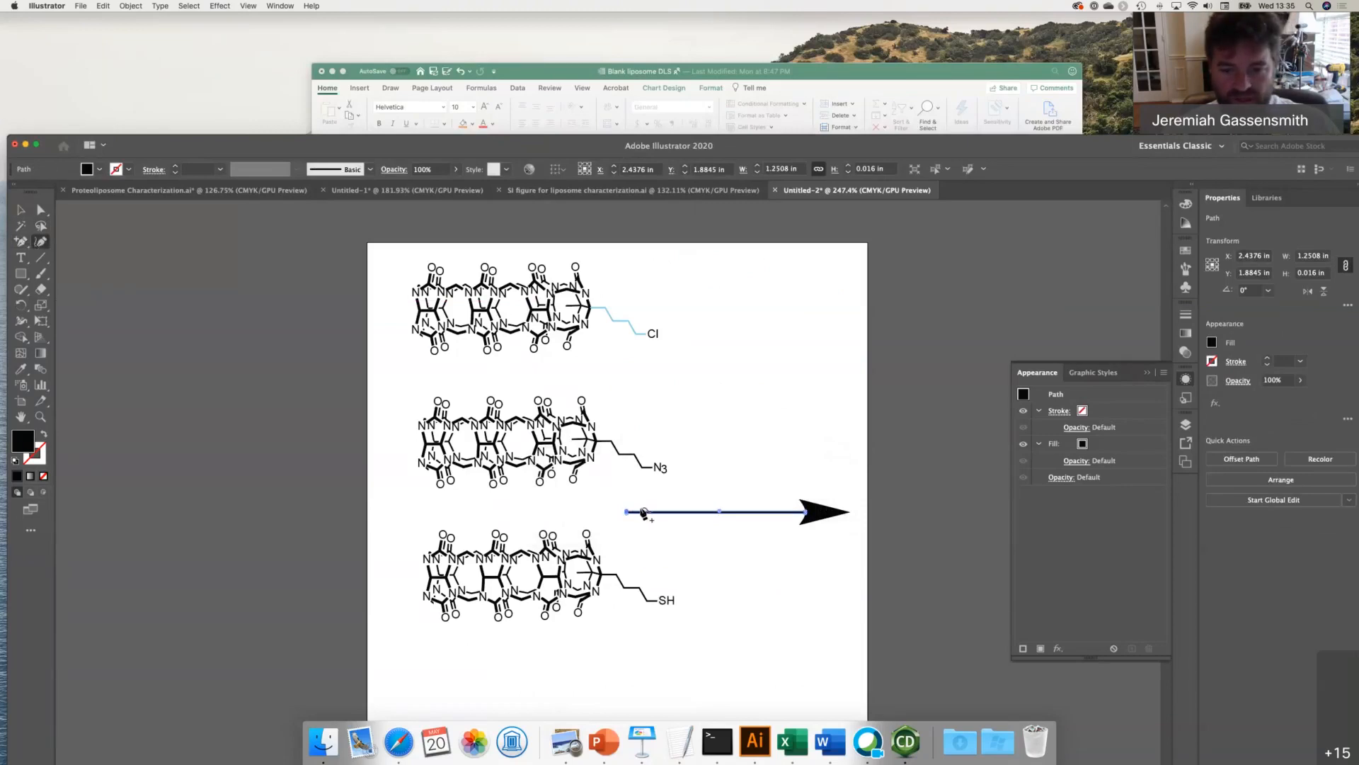
drag(721, 510, 719, 490)
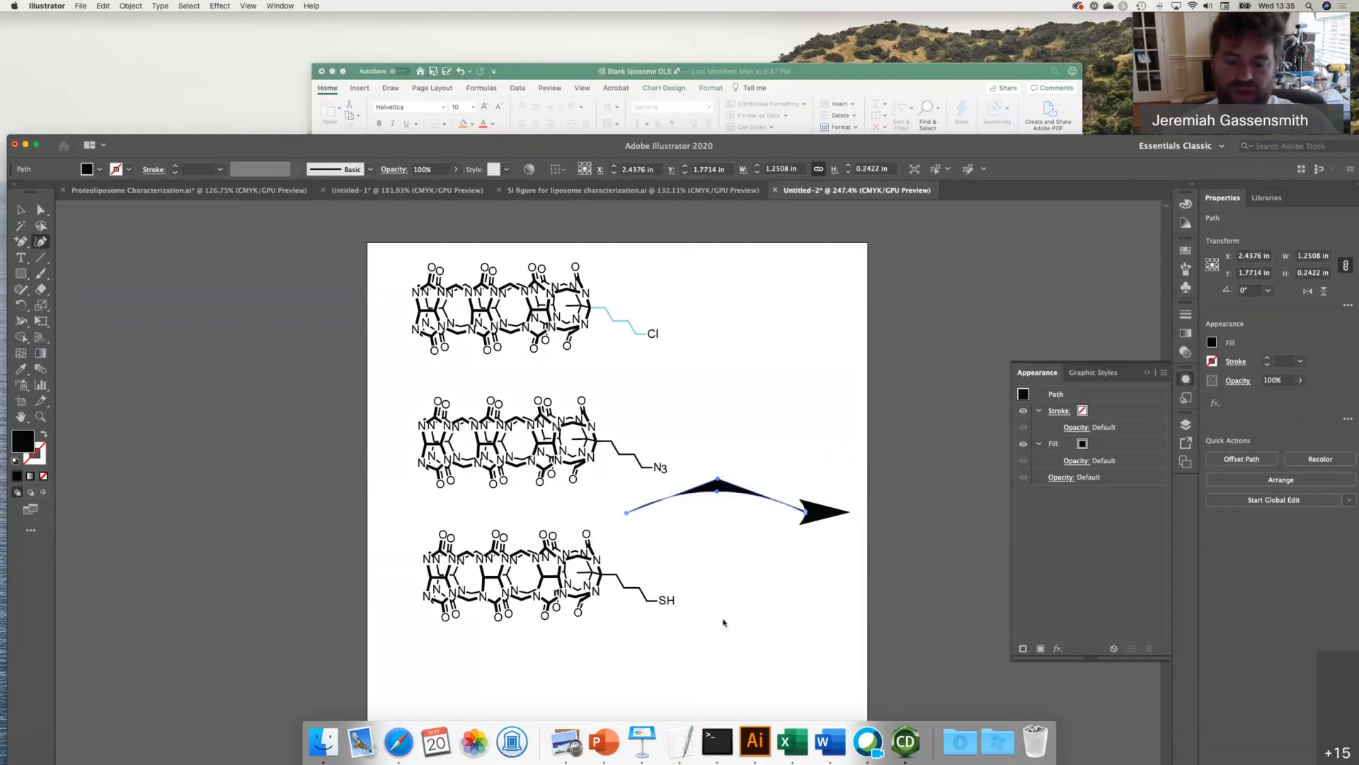
key(Delete)
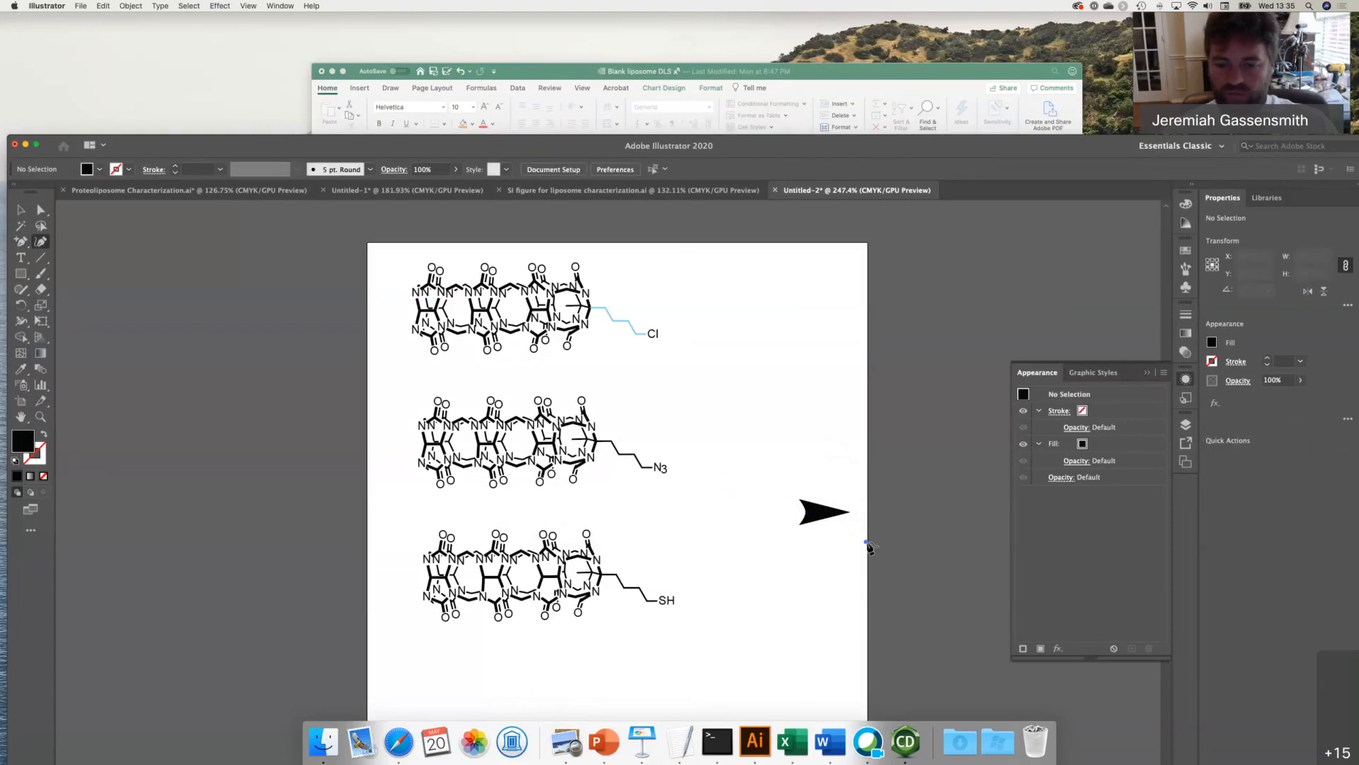
- Delete the leftover arrowhead together with the stray path beside it, and enlarge the program window to fill the screen
click(868, 543)
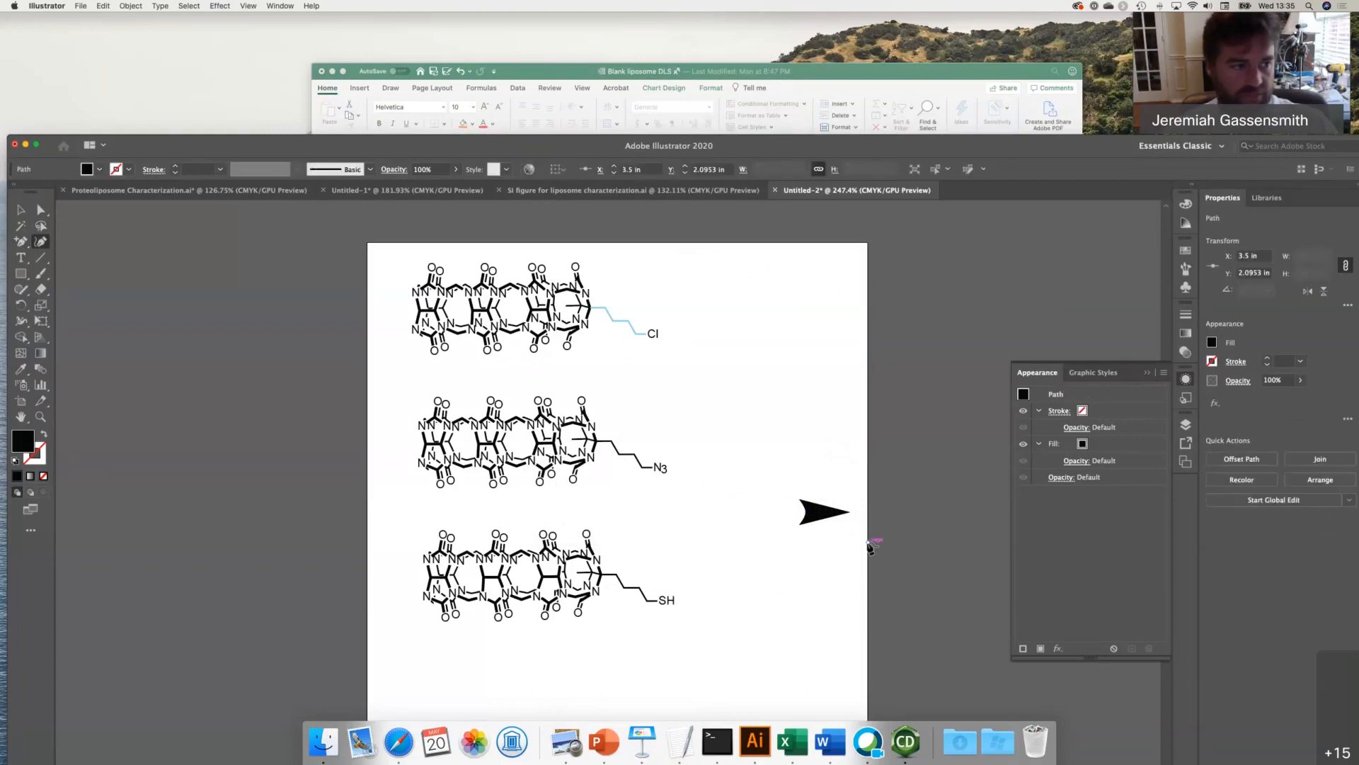
click(21, 210)
drag(776, 477, 901, 560)
key(Delete)
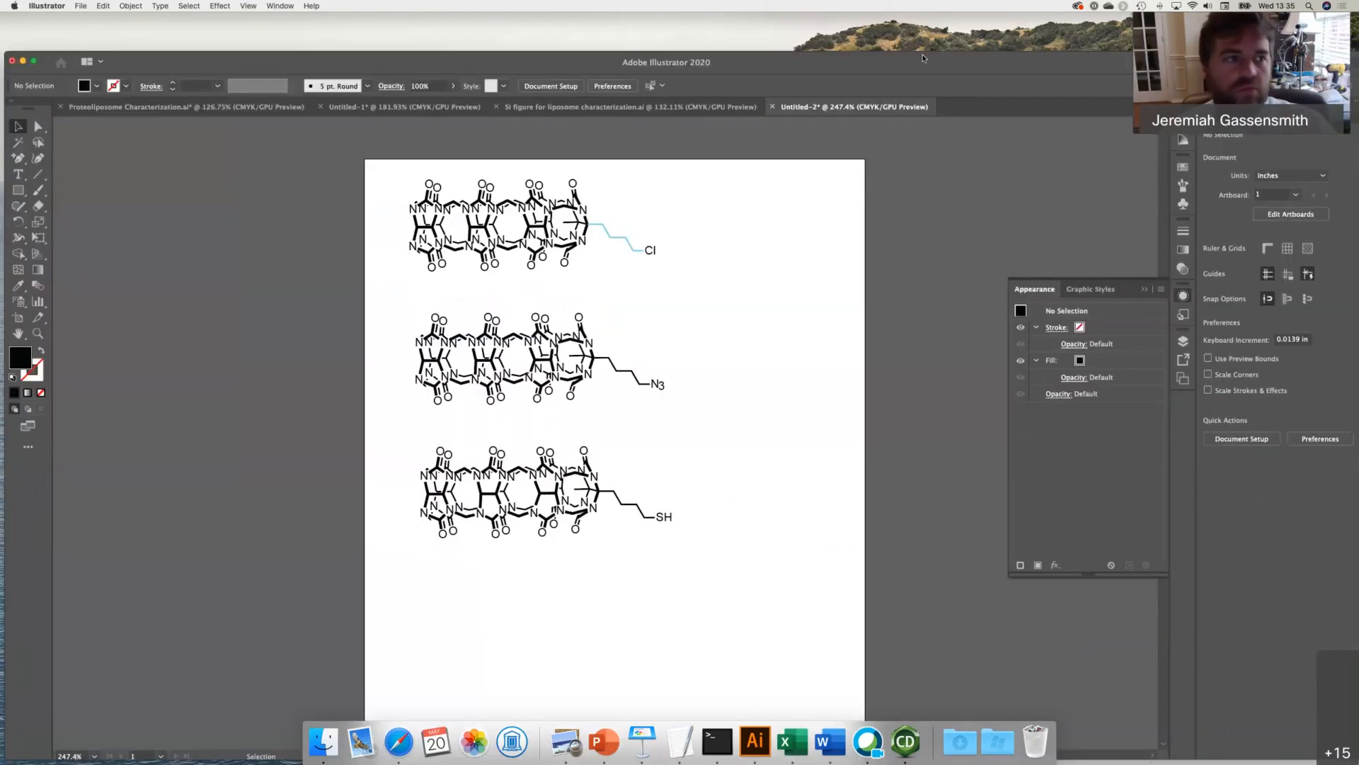
double_click(925, 146)
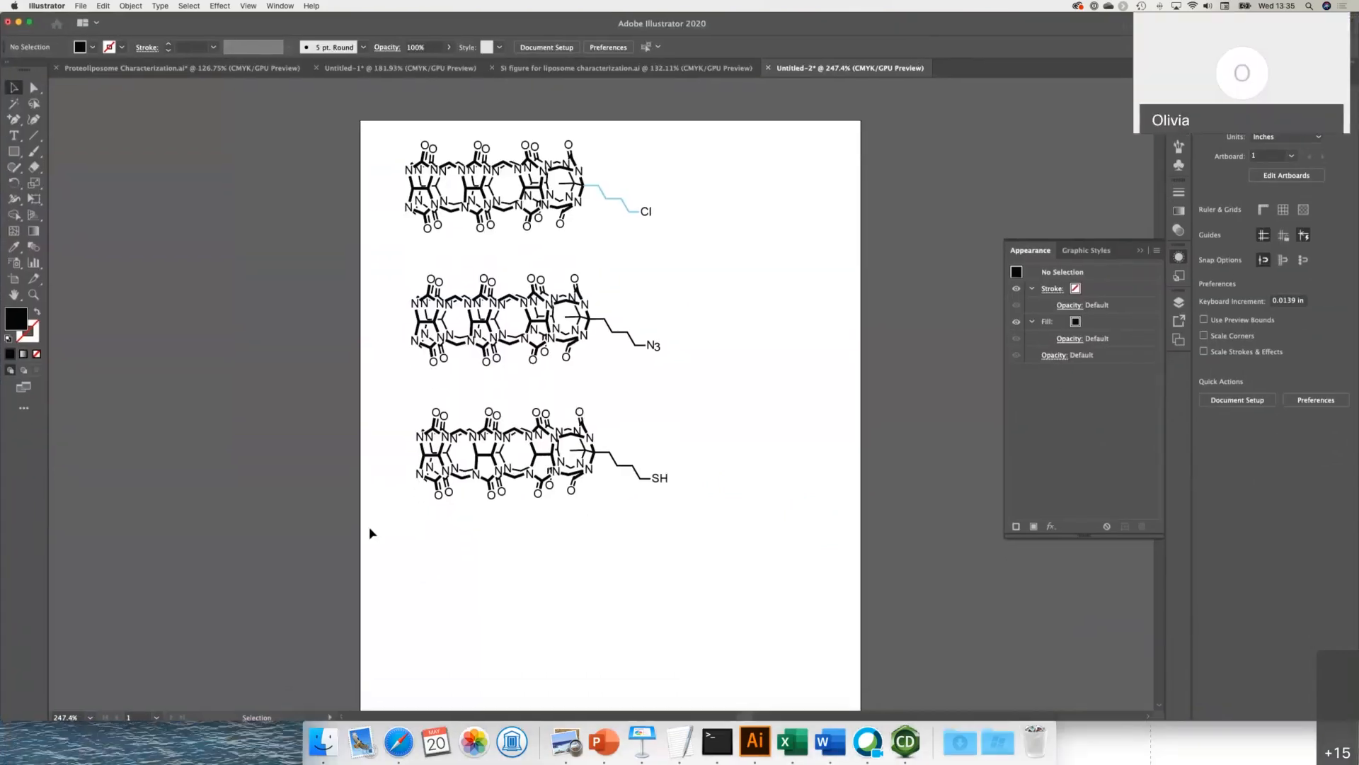
scroll(370, 532, down, 3)
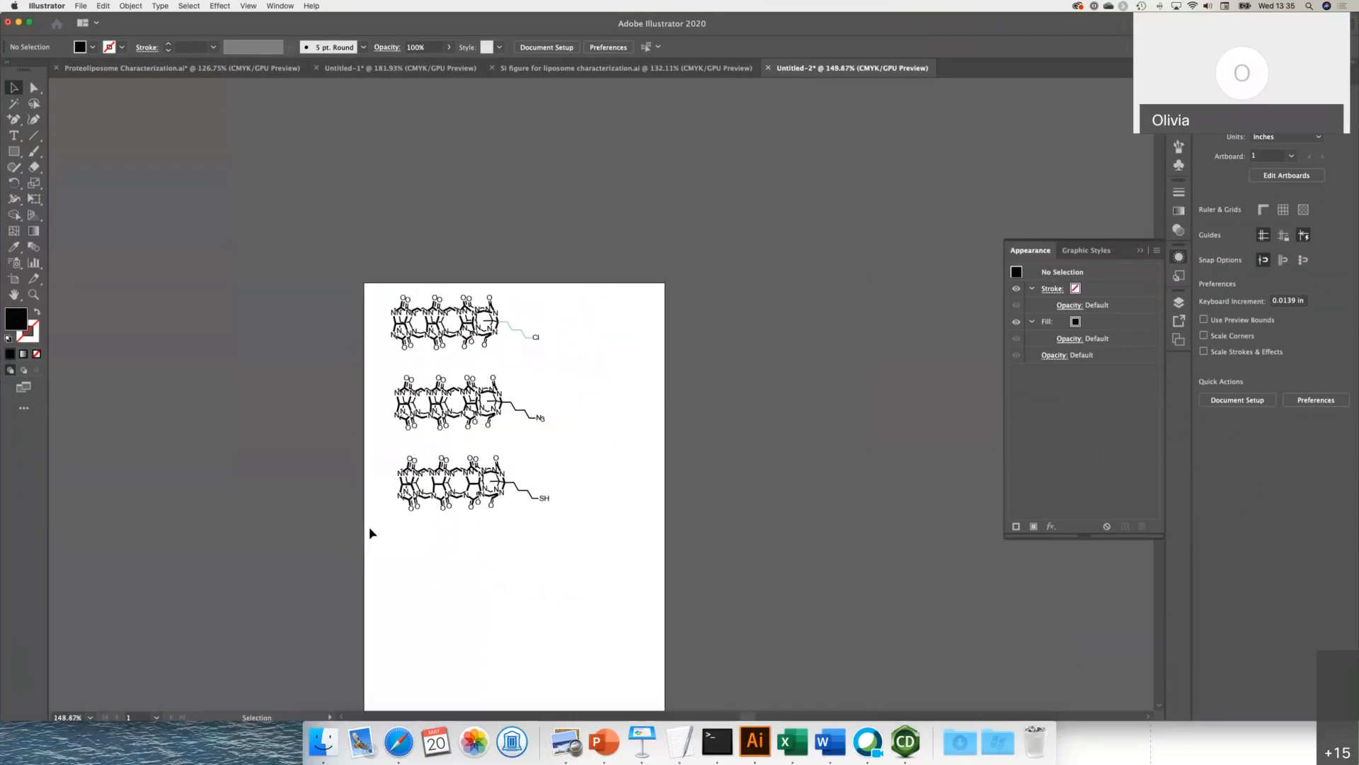
scroll(370, 532, down, 3)
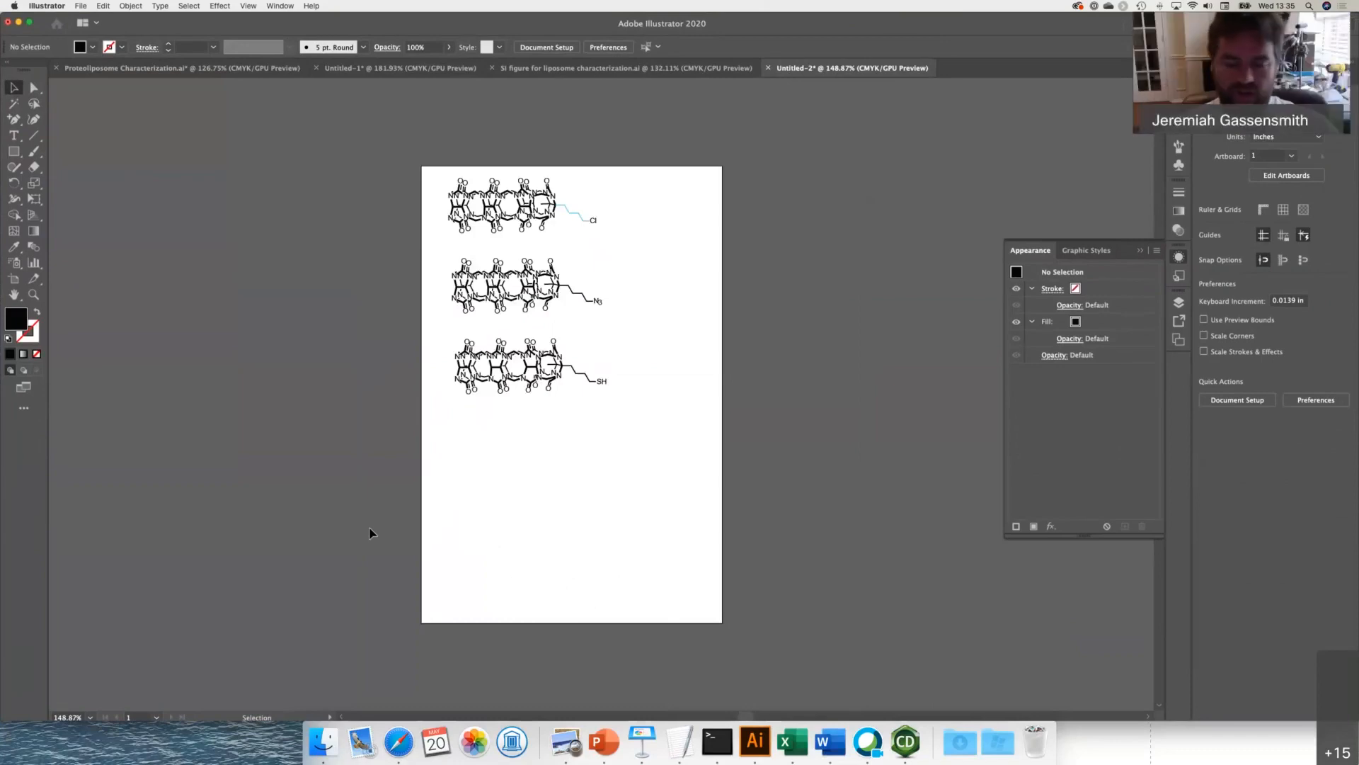
- Switch to Safari, search Google for "small cat", and show the image results
click(398, 742)
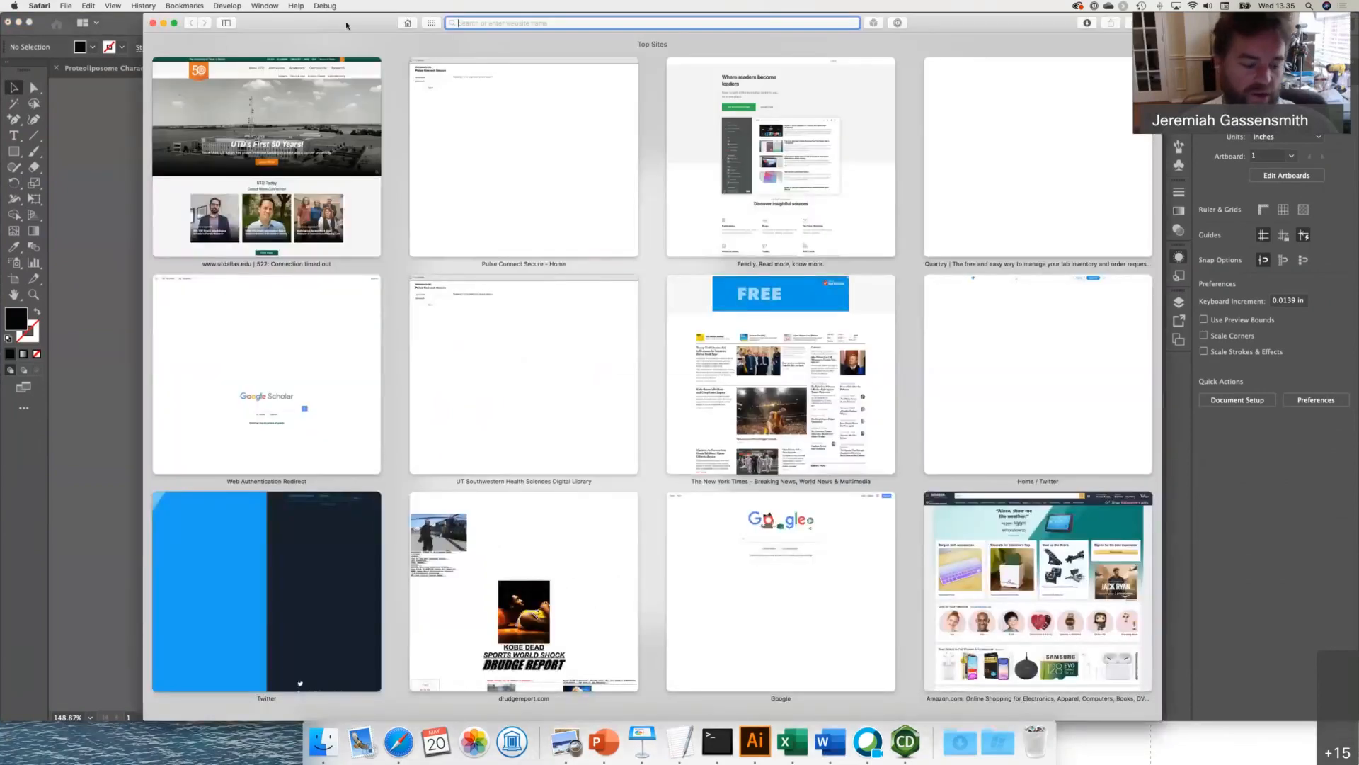
drag(347, 25, 329, 90)
text(small)
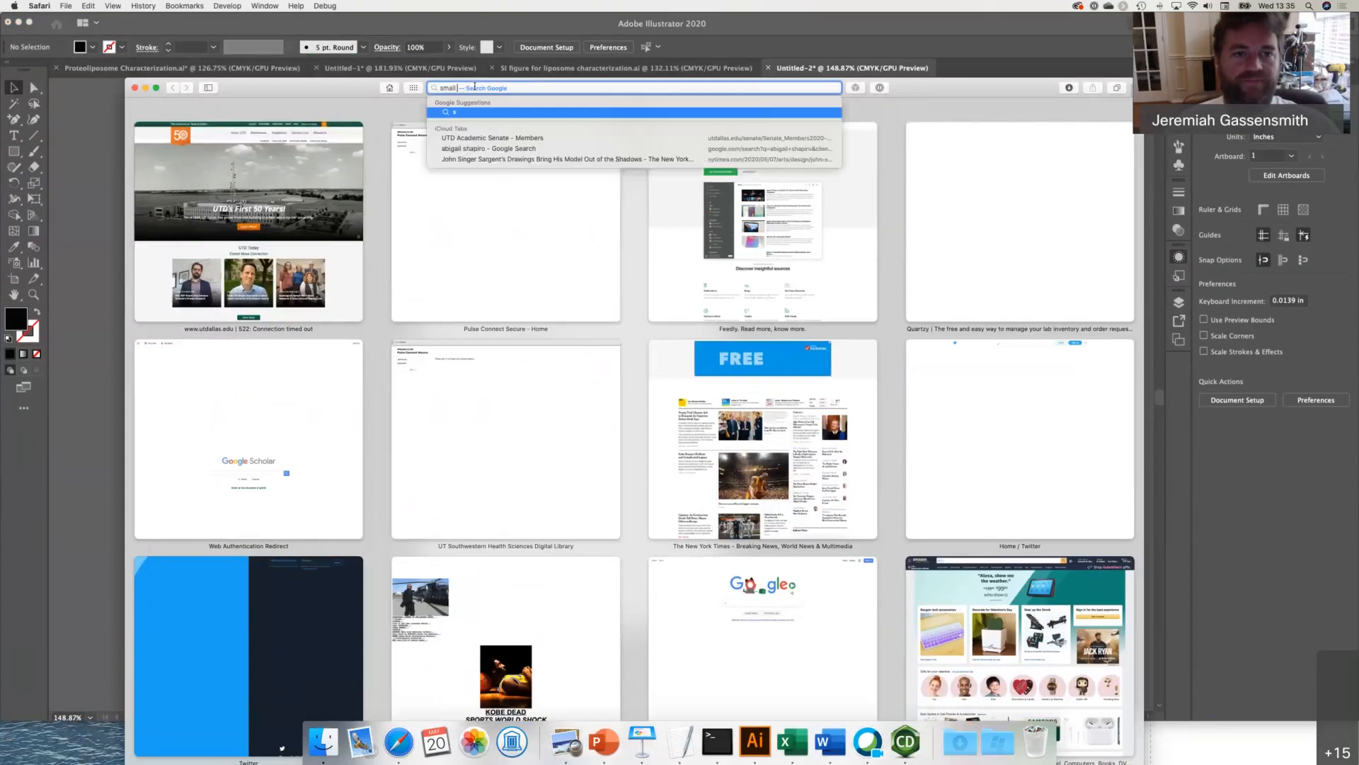
text( cat)
key(Return)
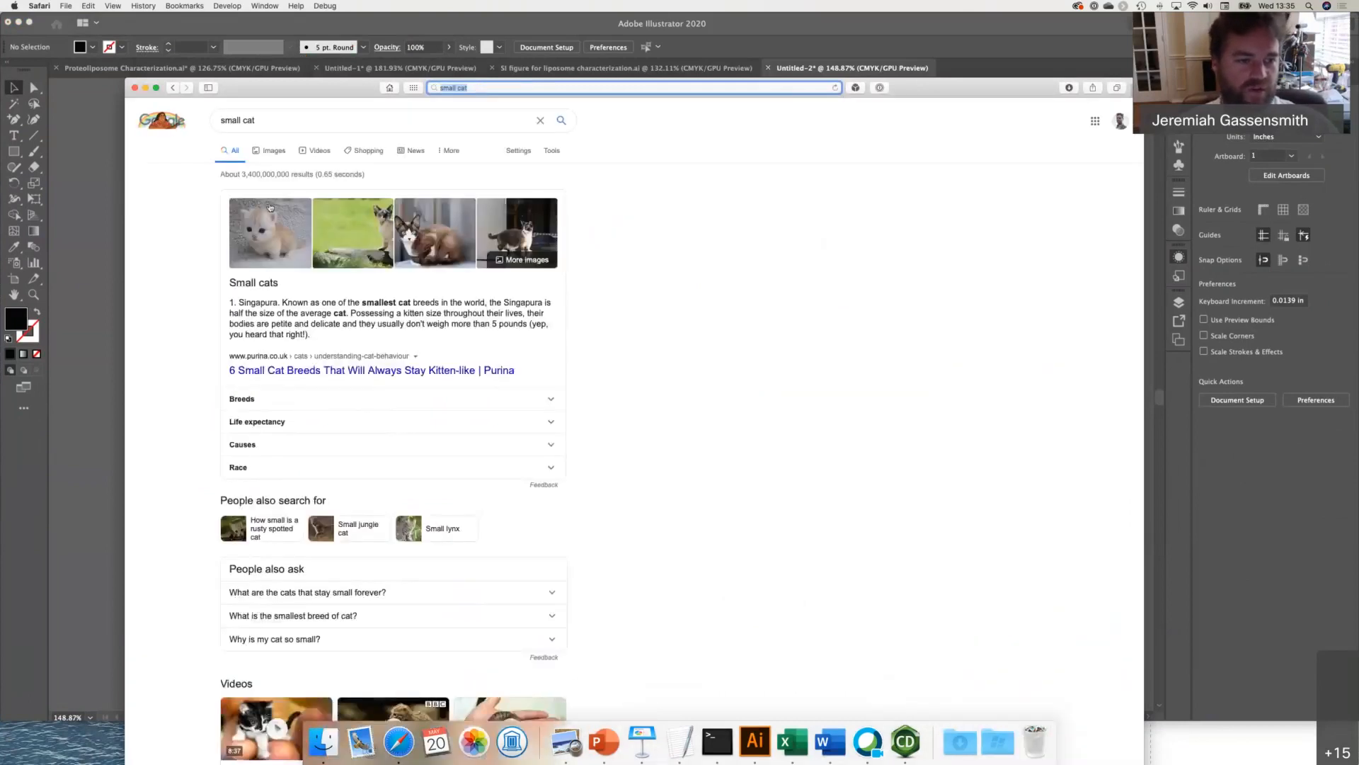
click(270, 207)
- Place the black-and-white cat photo from the results in the Illustrator document, scaled to about 1.86 × 1.24 in, below the SH structure
drag(267, 90, 623, 141)
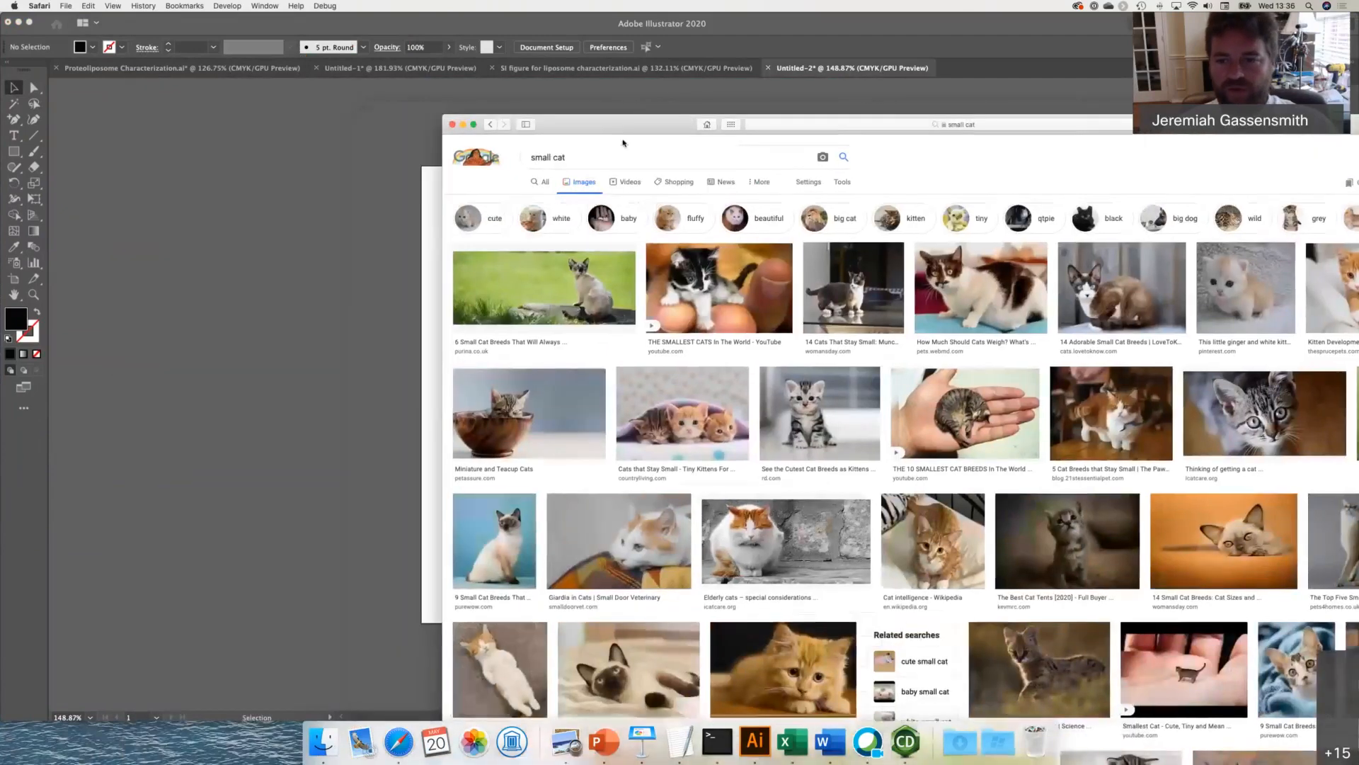
drag(1017, 326, 403, 476)
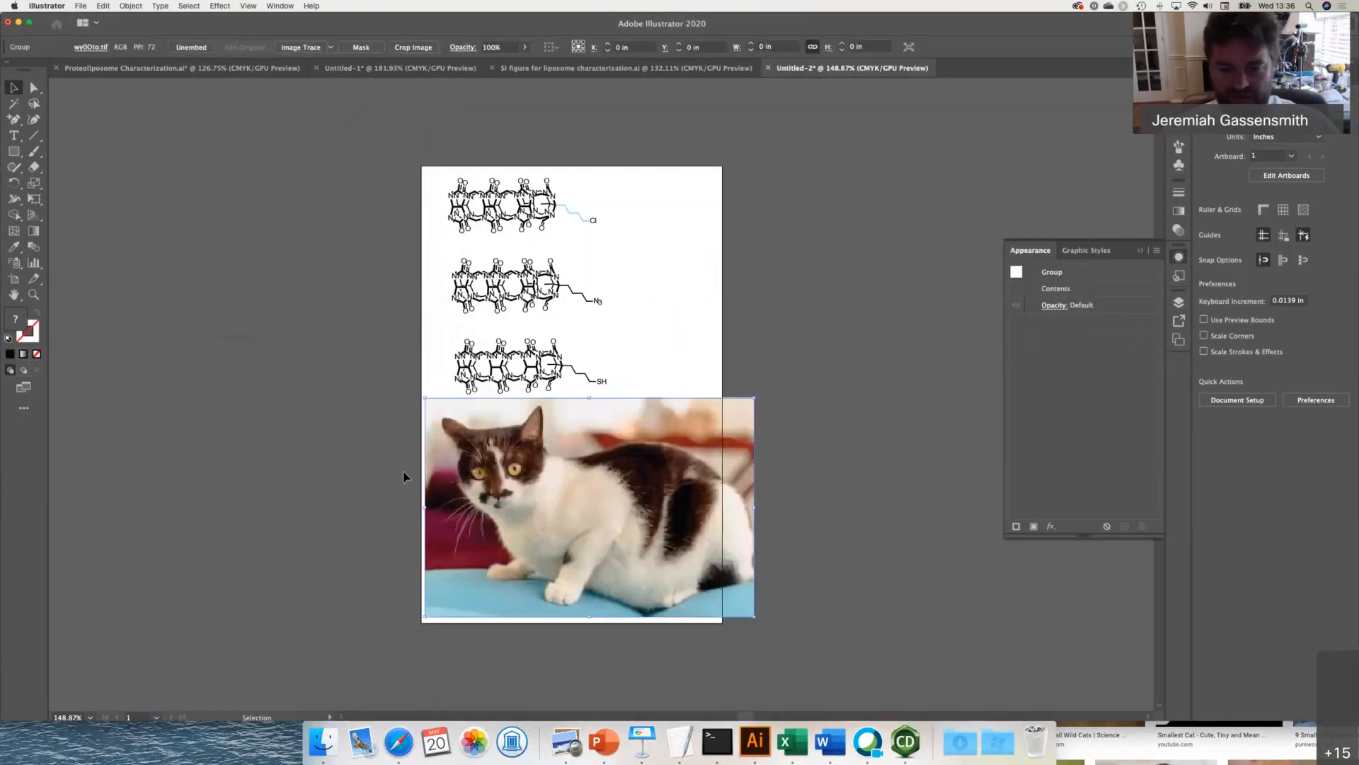
drag(753, 616, 688, 491)
click(585, 564)
right_click(688, 490)
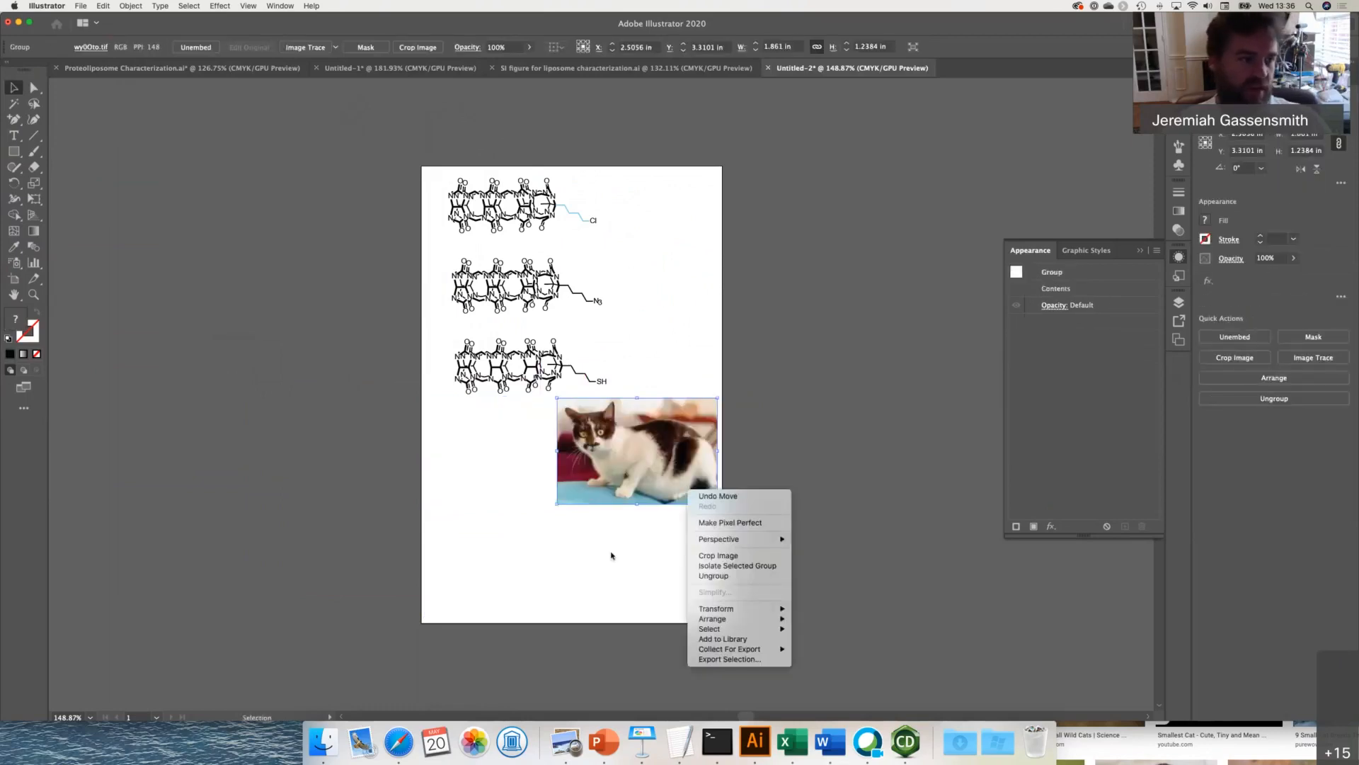
- Draw a horizontal line about 0.57 in long between the cat's face and the empty area beside the photo
click(34, 135)
click(34, 135)
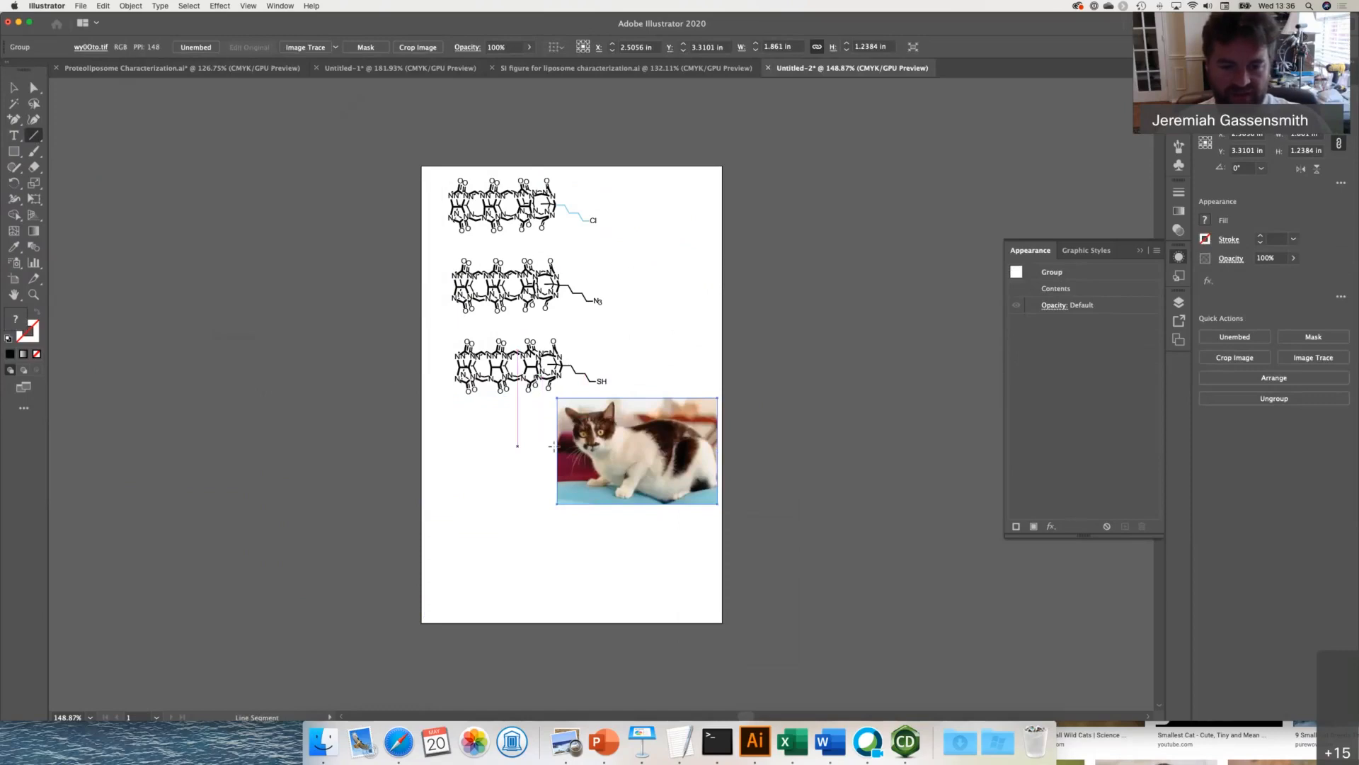
drag(568, 446, 518, 446)
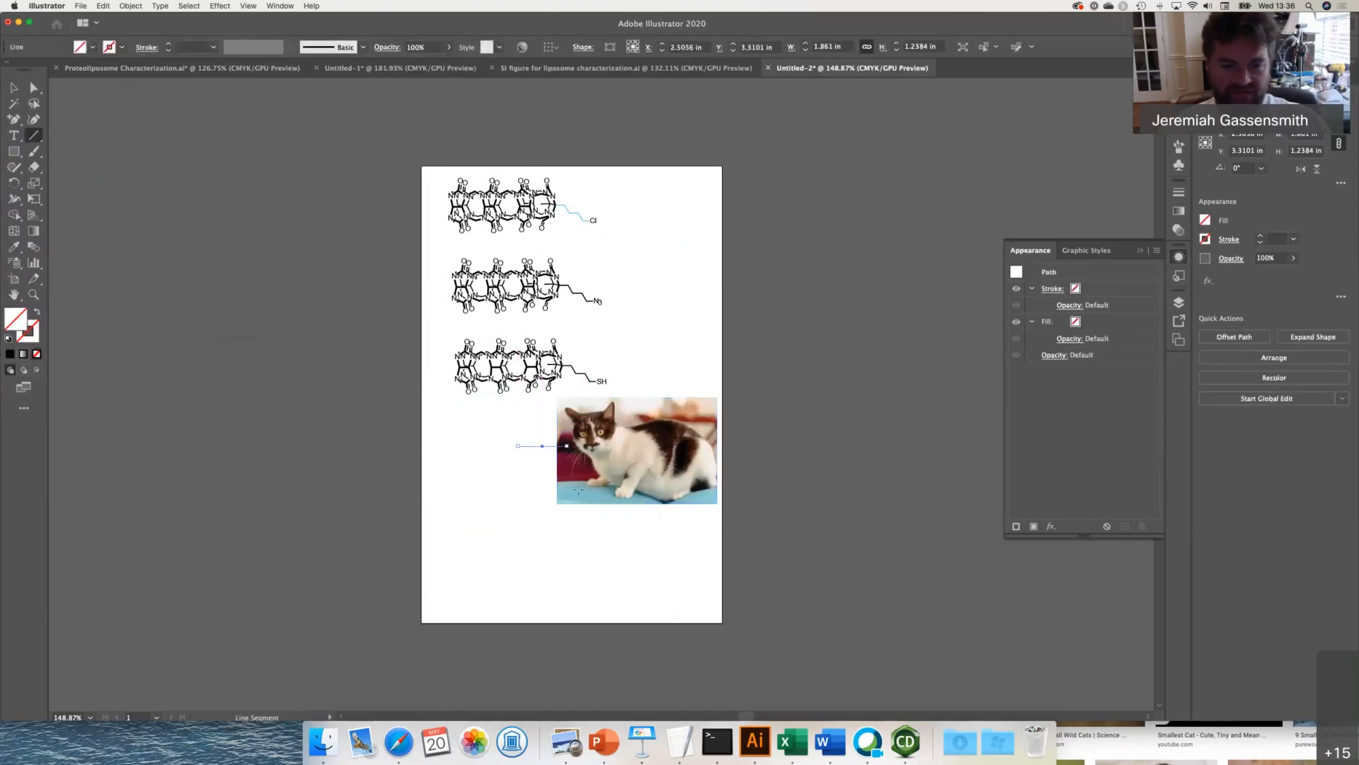
- Give the line a black 2 pt stroke with an arrowhead at the cat's end, and shift it so the tip meets the photo's edge
click(1052, 290)
click(1052, 290)
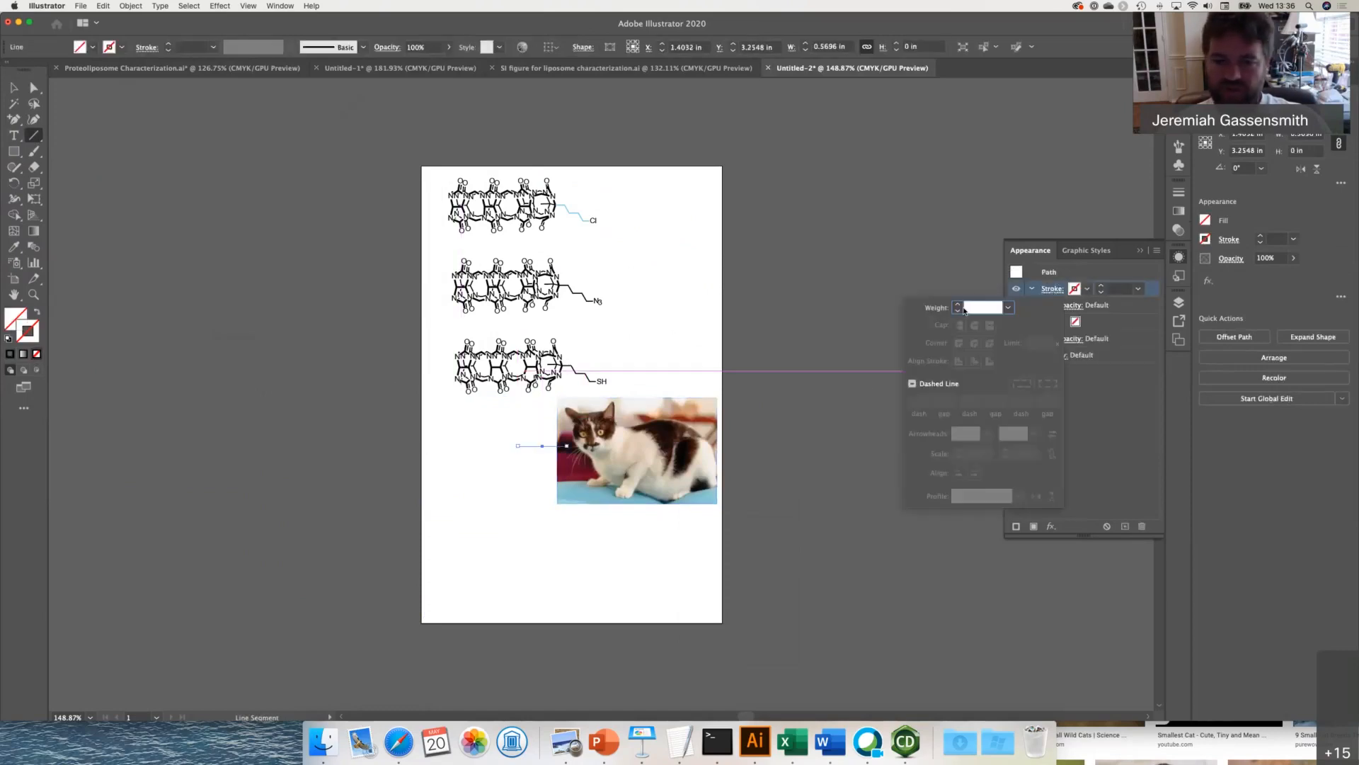
click(957, 305)
click(961, 306)
click(960, 306)
click(1033, 434)
click(1013, 481)
click(497, 461)
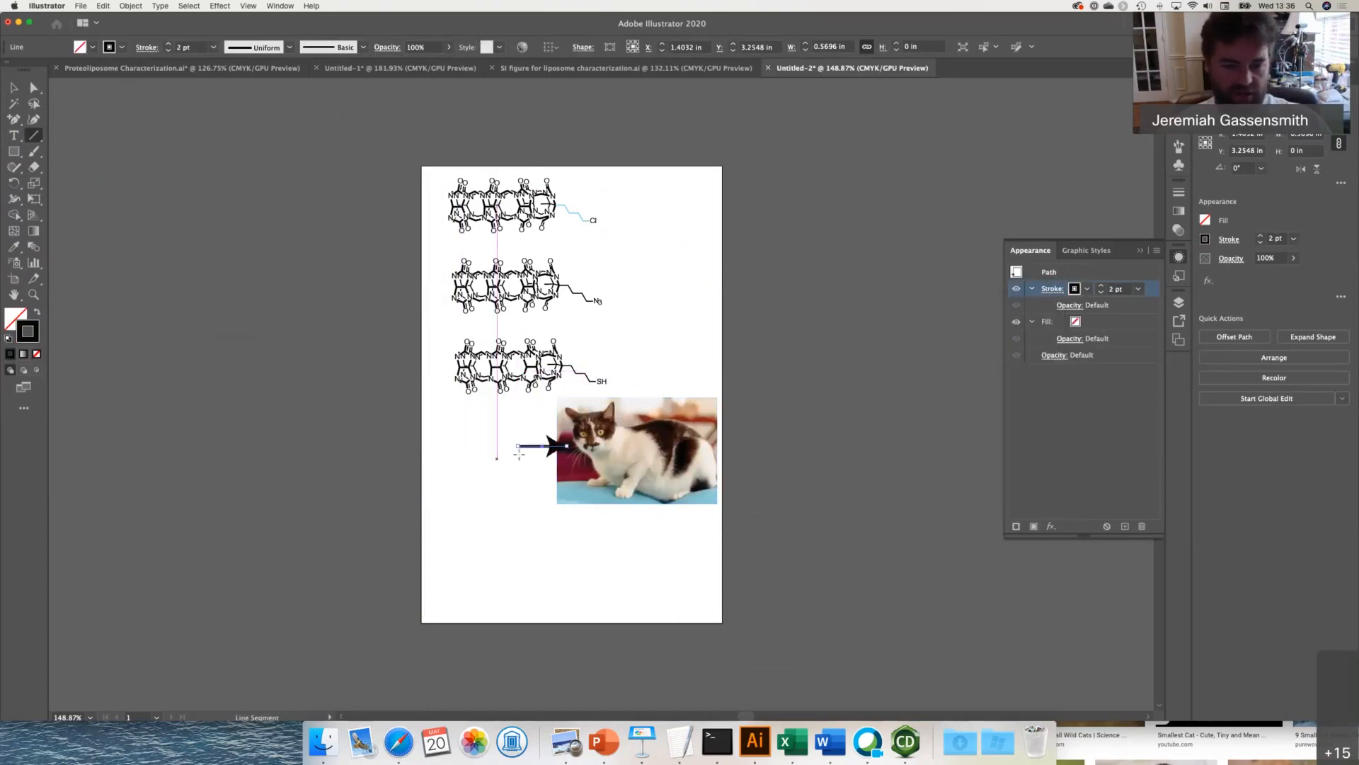
key(v)
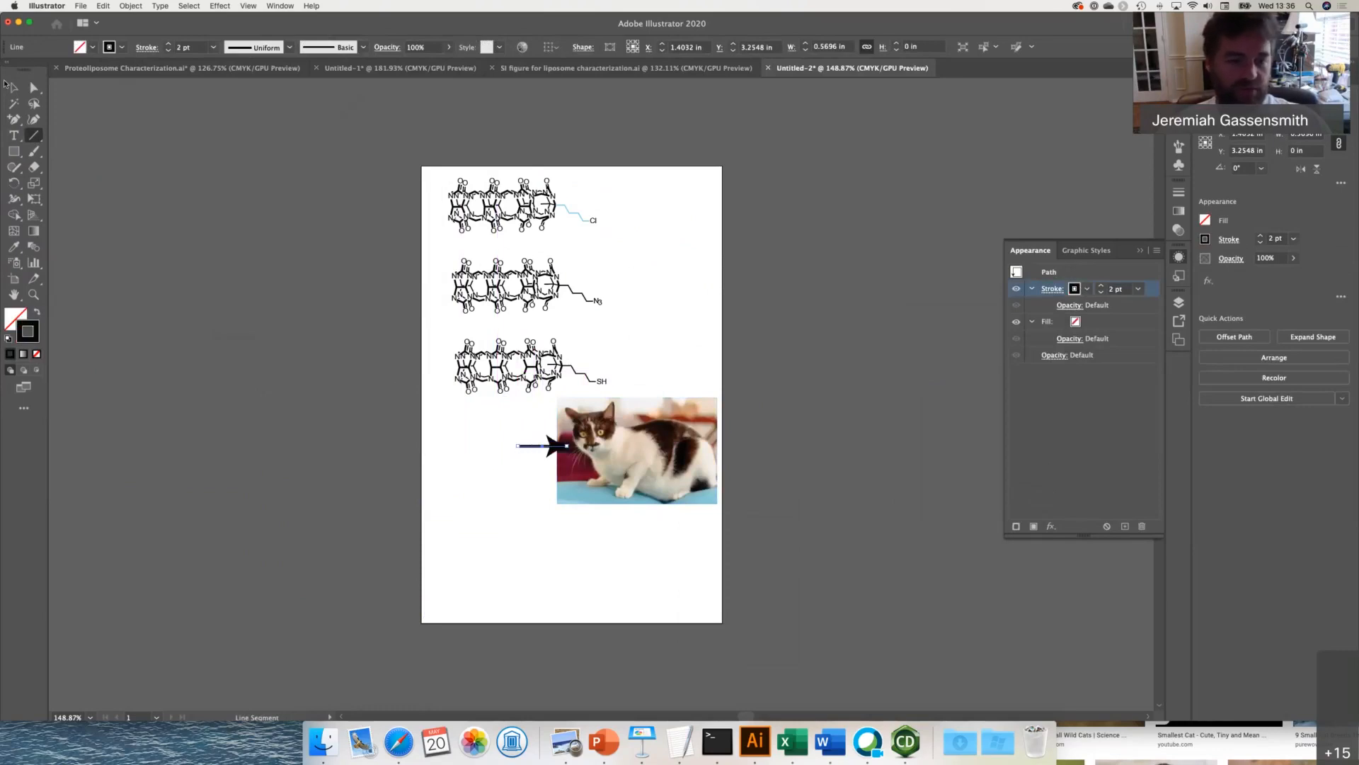
click(319, 291)
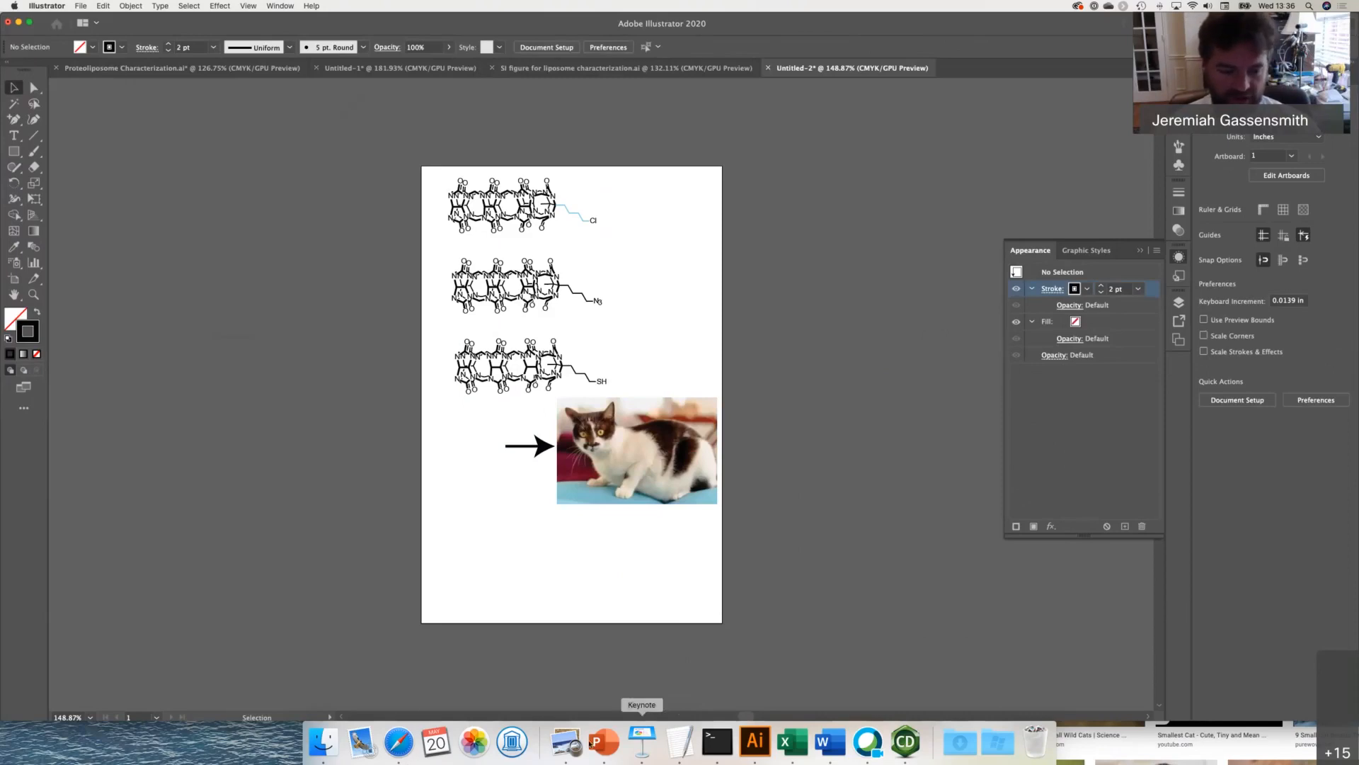
- Switch to Finder and open take2.png from the science blender folder on the Desktop in Preview
click(331, 743)
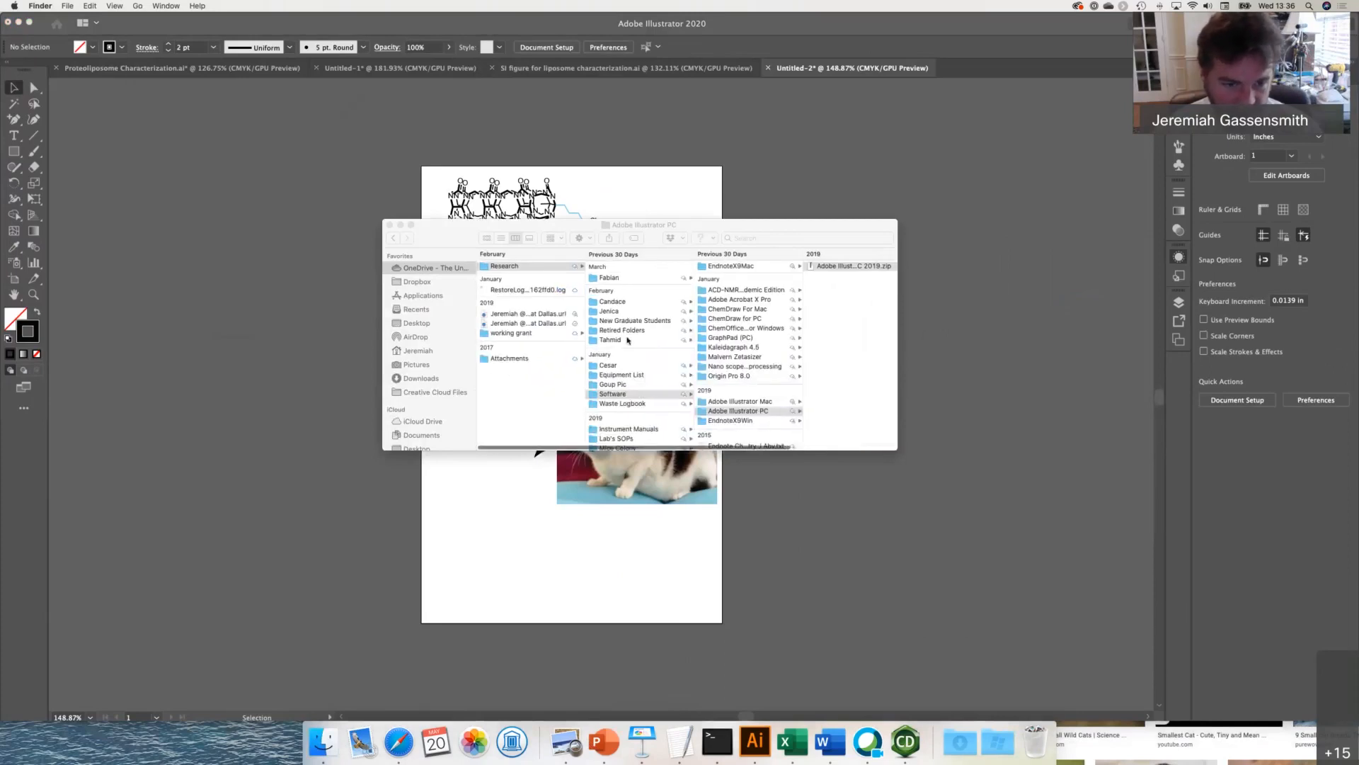
click(417, 322)
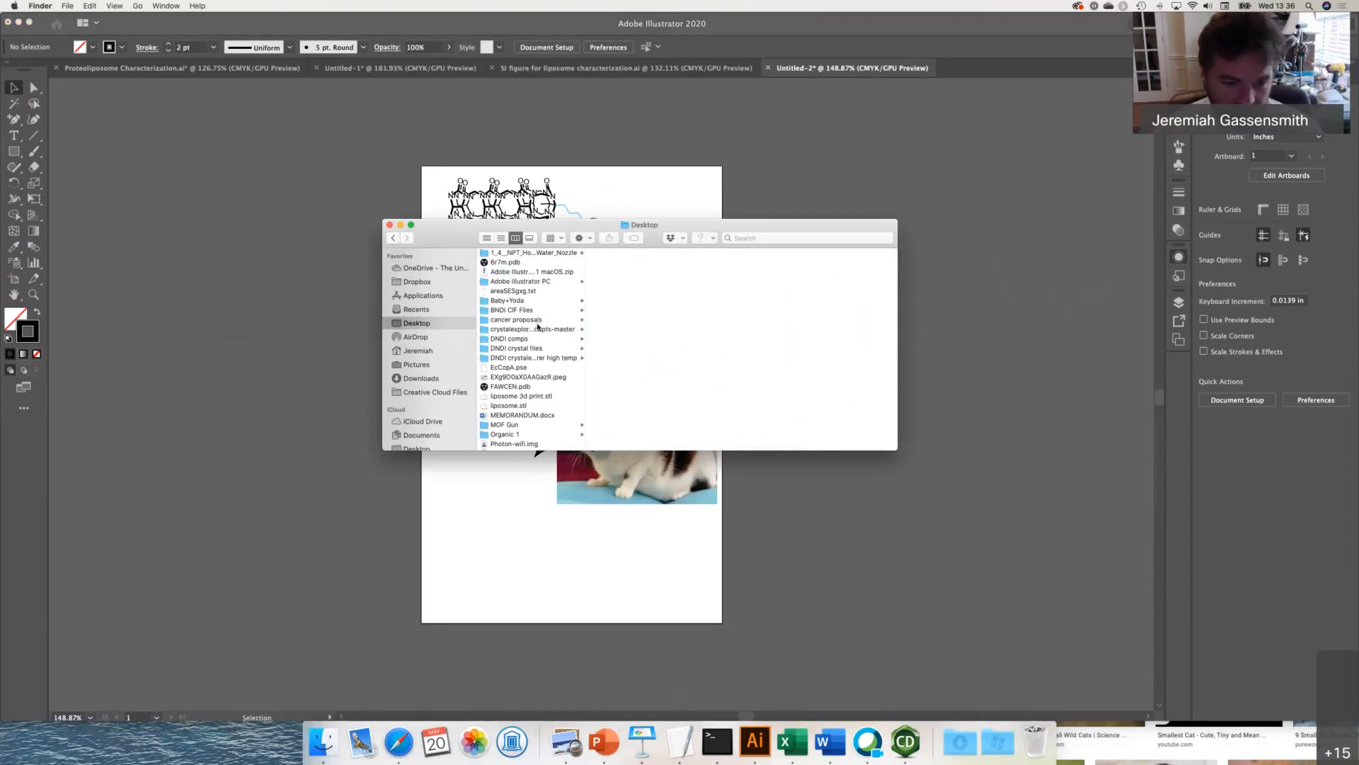
scroll(532, 384, down, 5)
scroll(526, 291, up, 5)
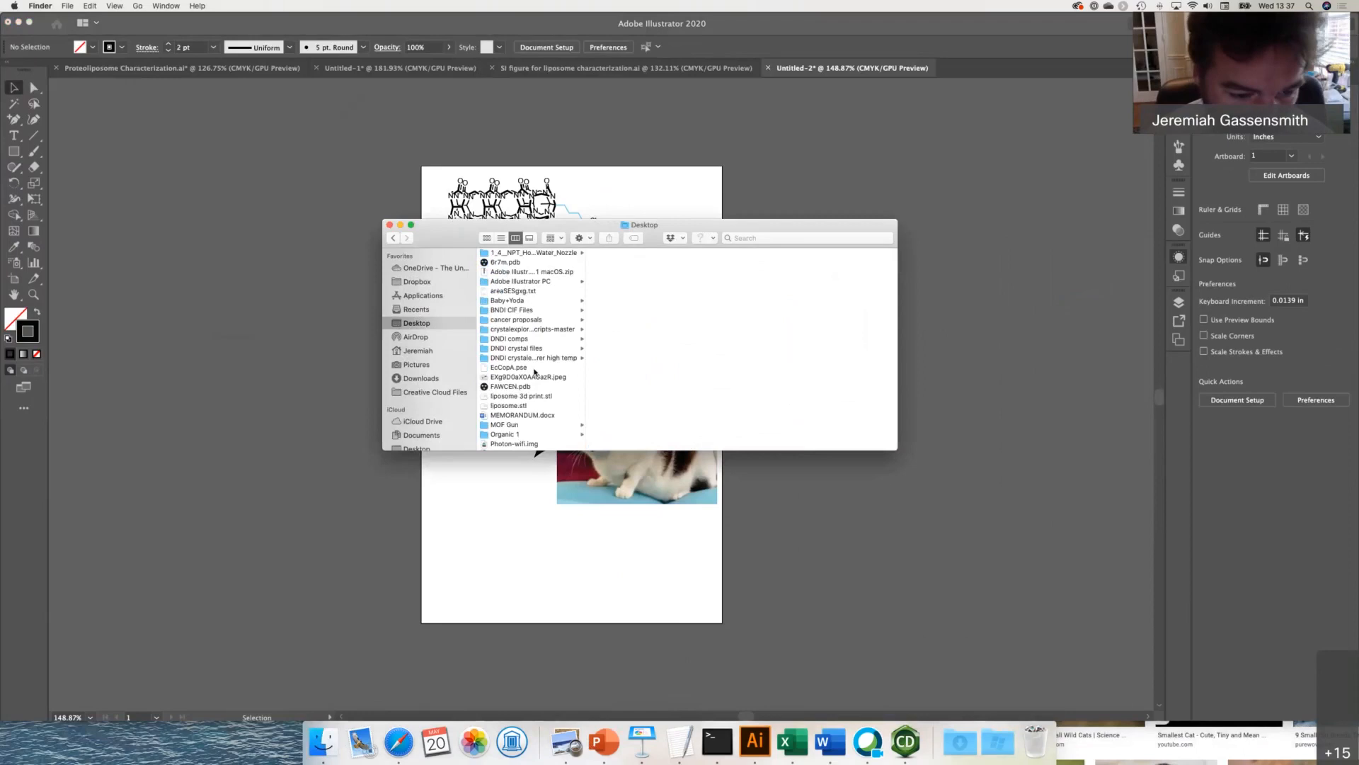
scroll(534, 375, down, 3)
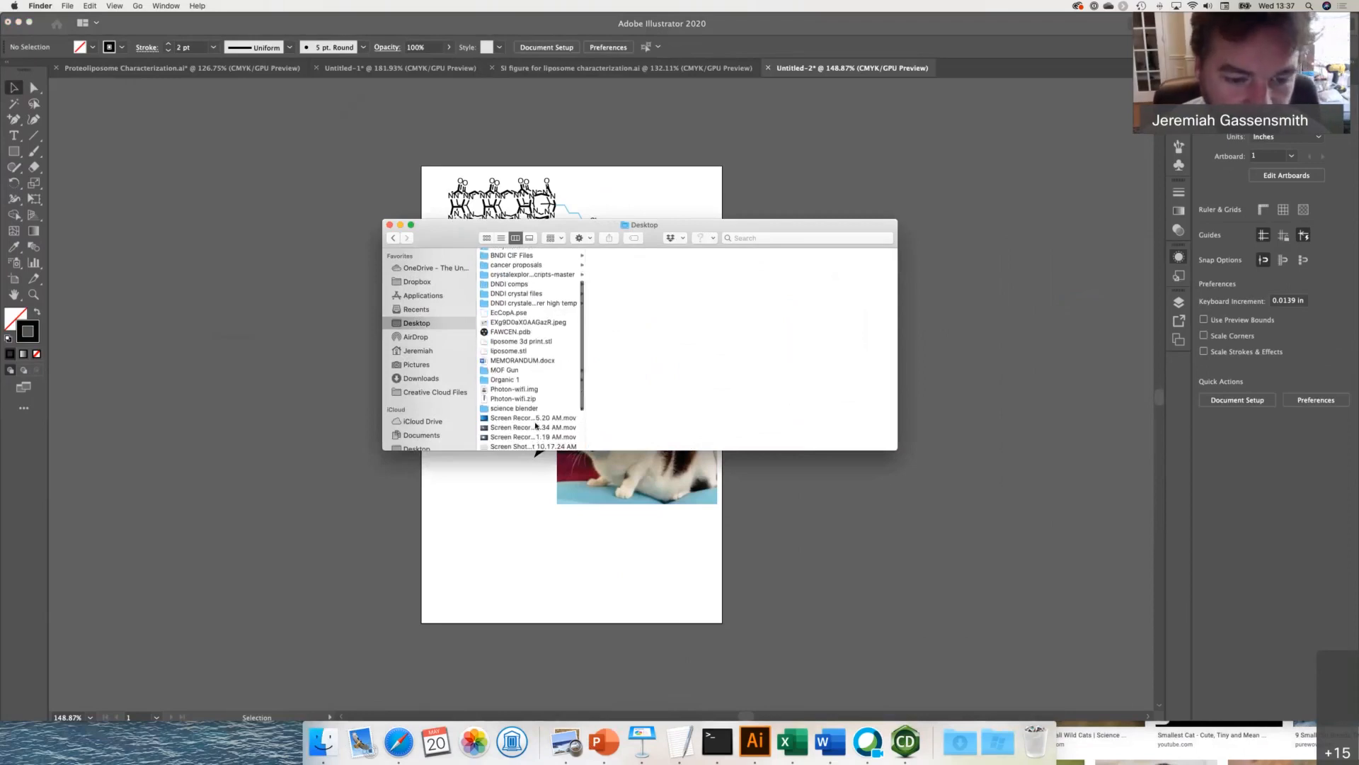
click(537, 409)
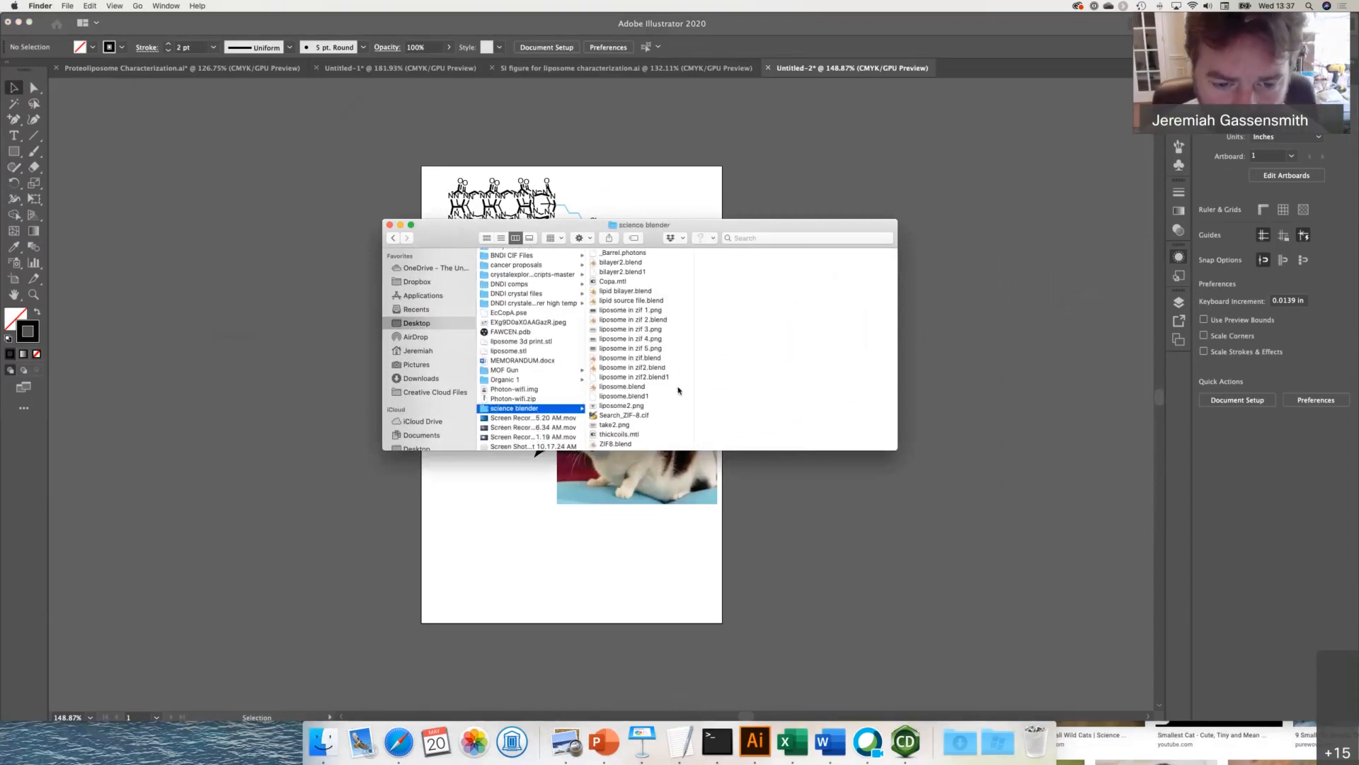
click(641, 425)
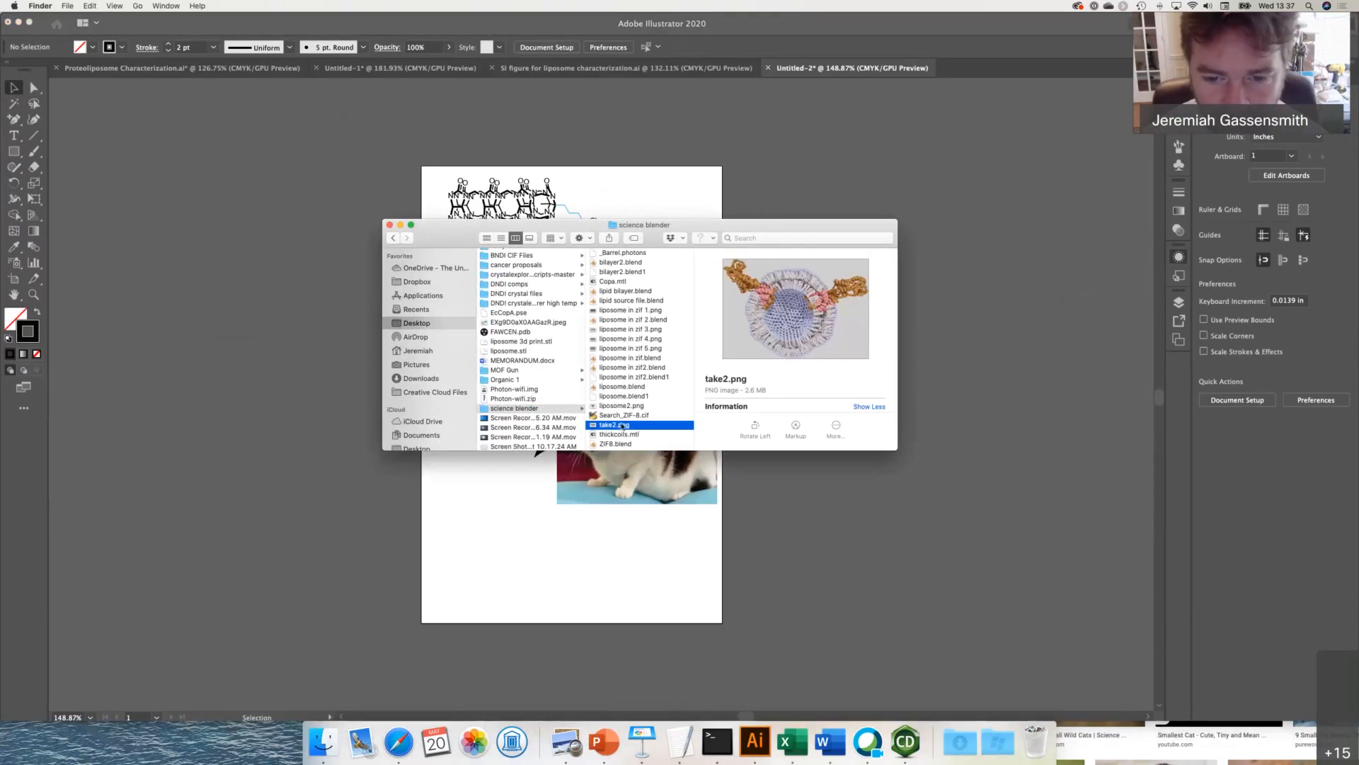
double_click(622, 425)
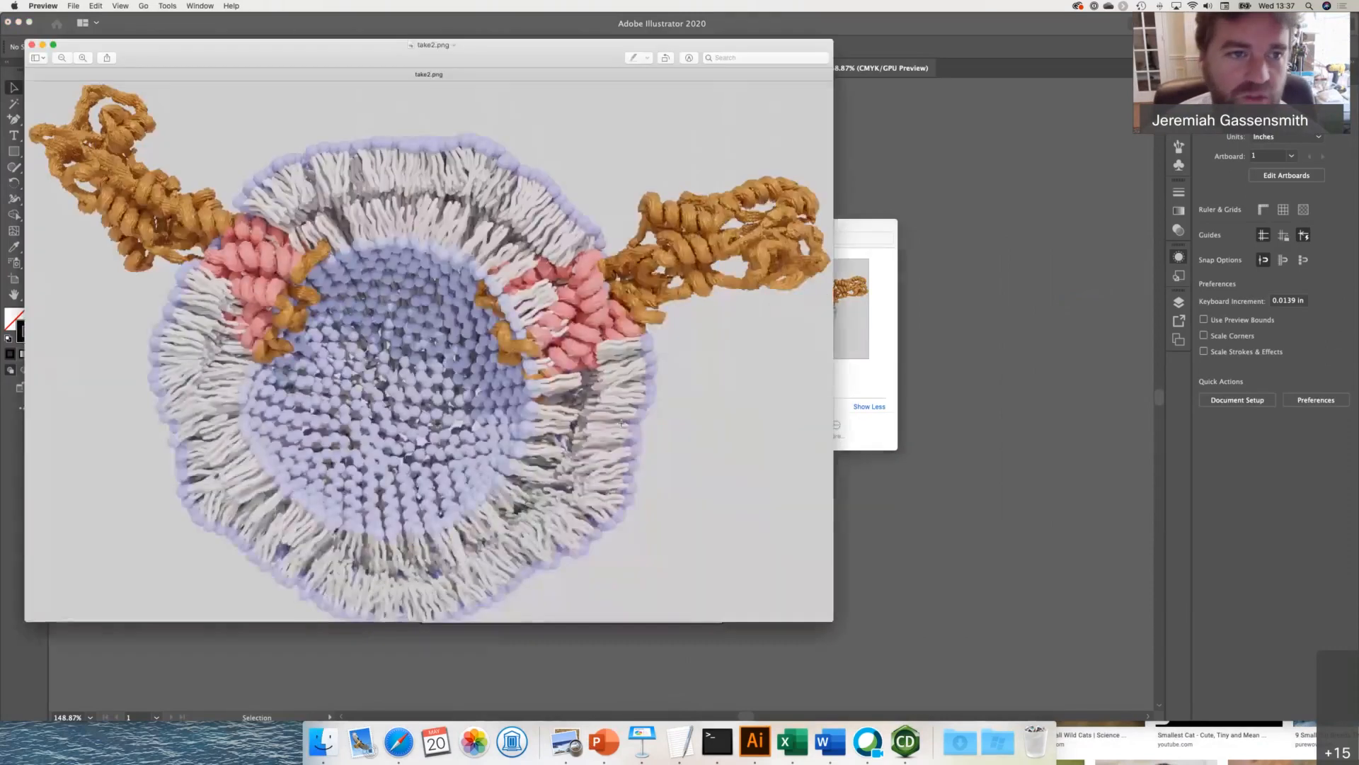
drag(273, 60, 352, 89)
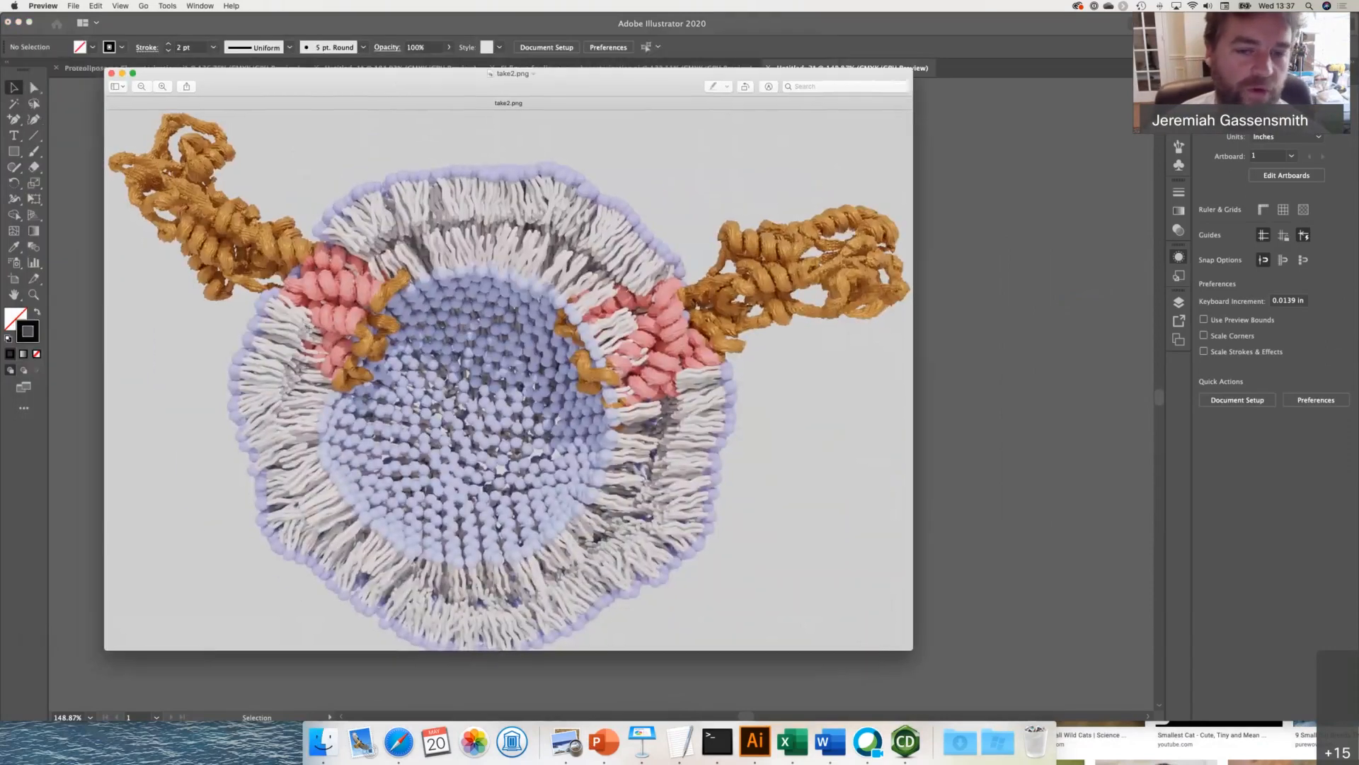